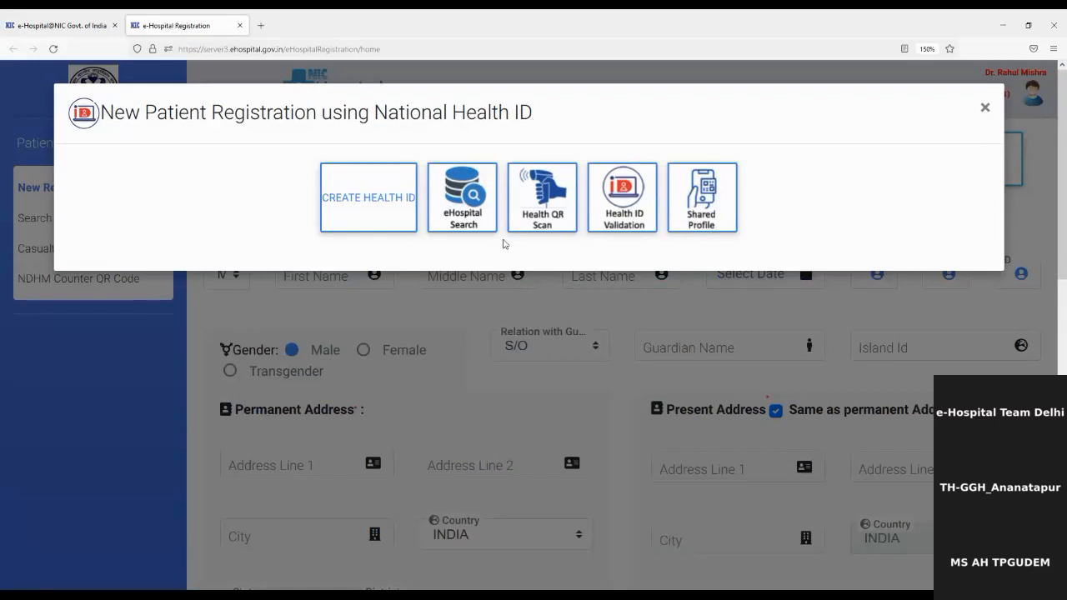
Search eHospital records using the patient's National Health ID.
{"action": "left_click", "coordinate": [477, 220]}
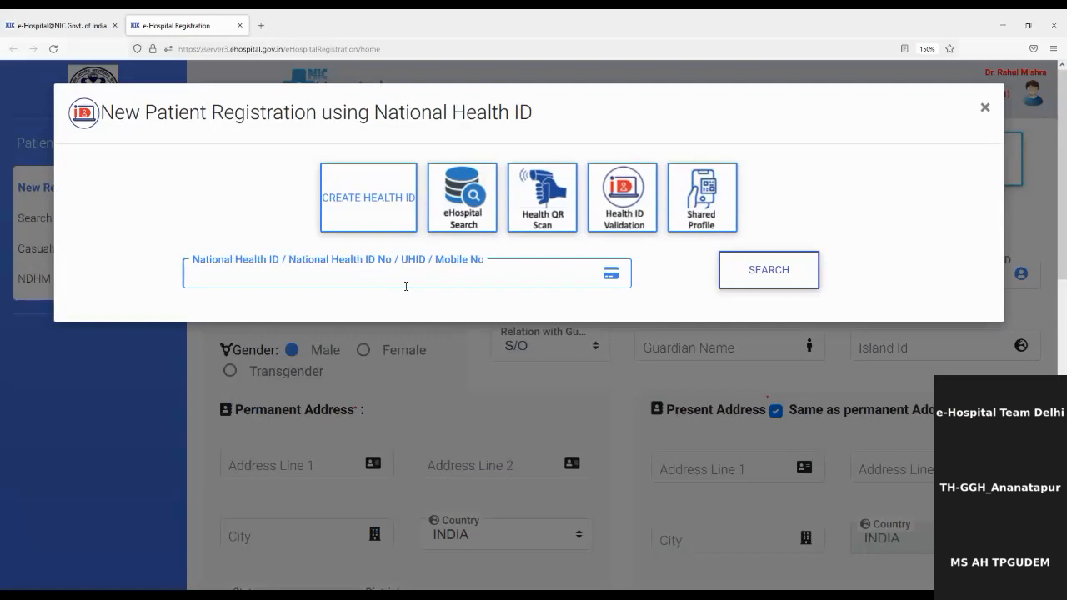
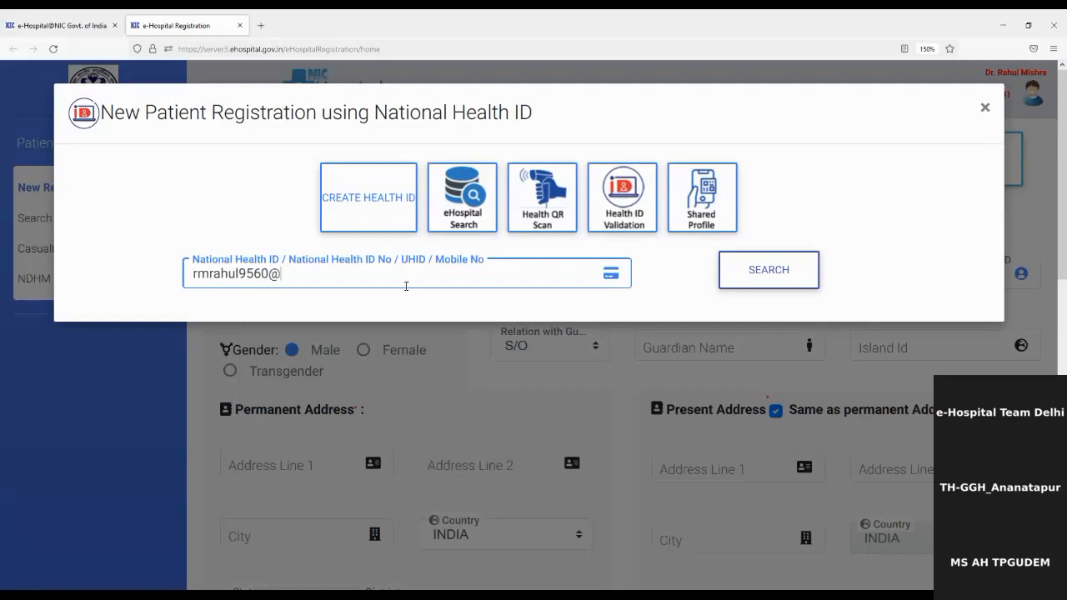
{"action": "left_click", "coordinate": [796, 270]}
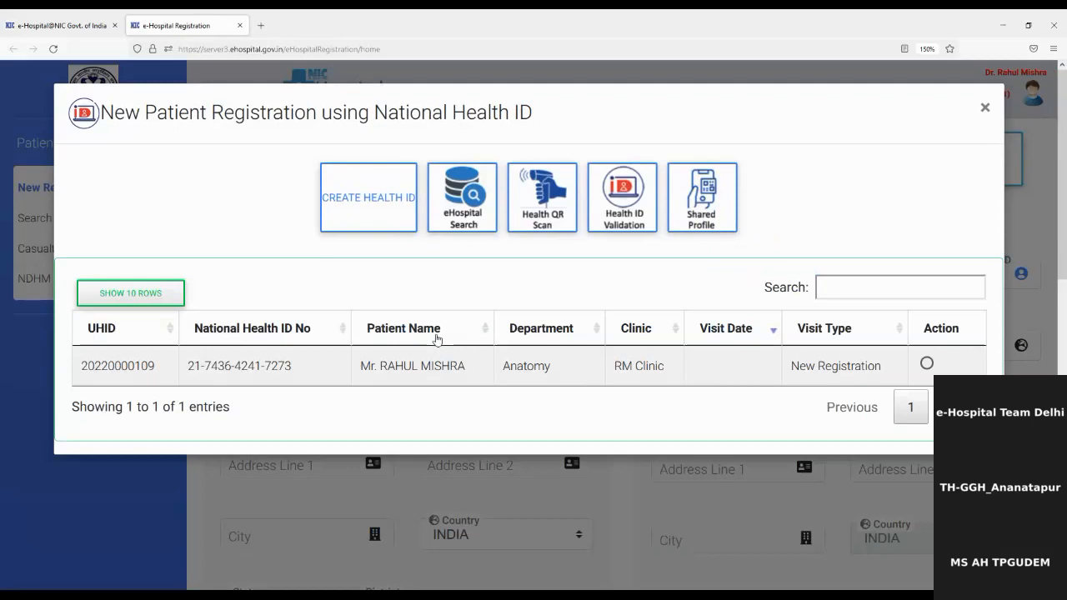
Pick the found patient's record and confirm it as a re-visit.
{"action": "double_click", "coordinate": [144, 366]}
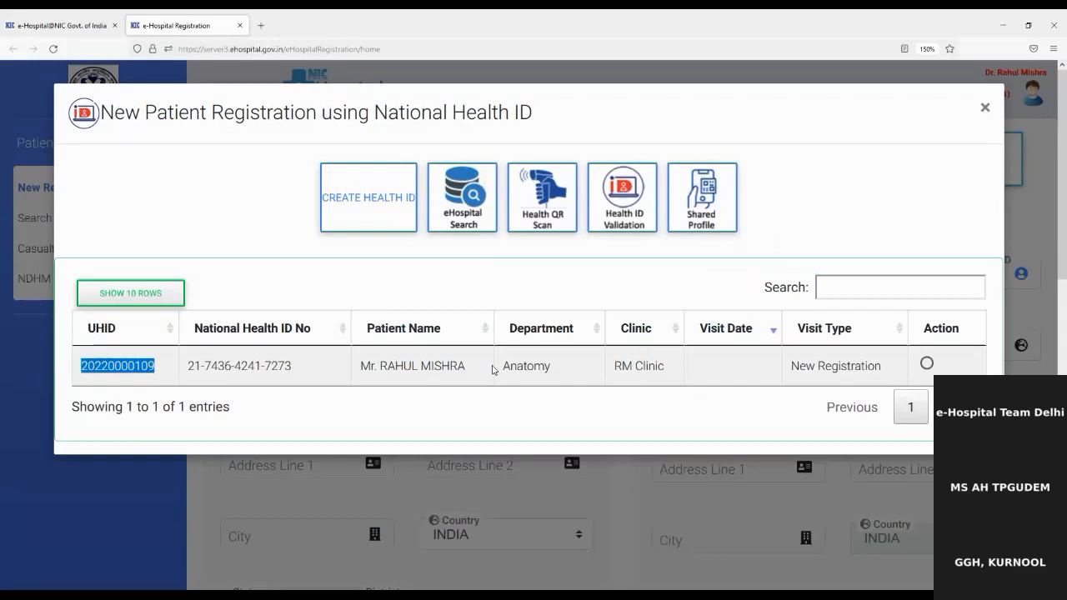
{"action": "left_click", "coordinate": [926, 365]}
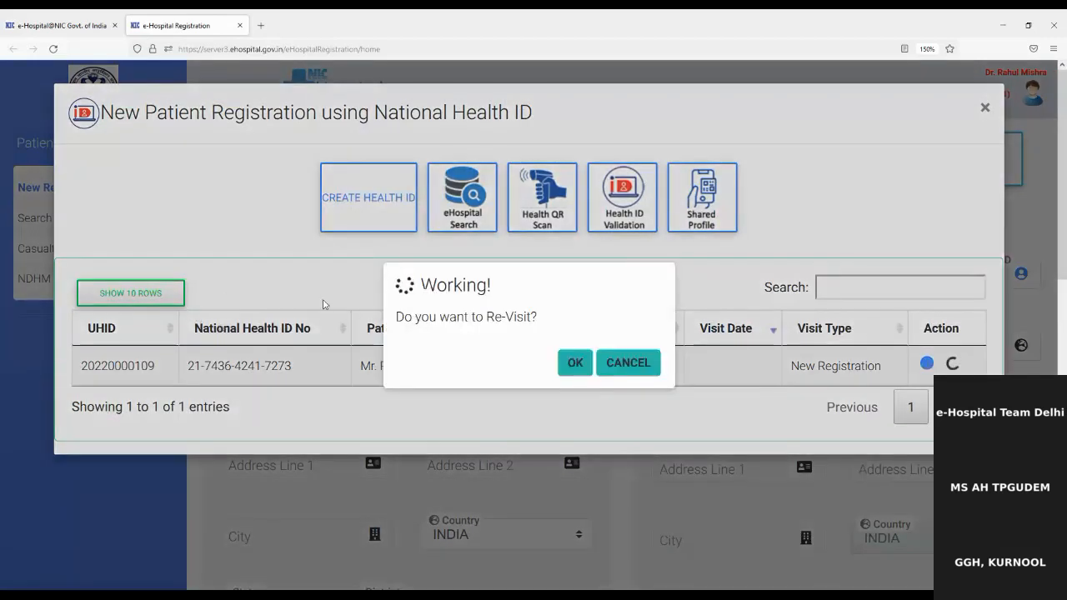
{"action": "left_click_drag", "start_coordinate": [402, 317], "coordinate": [577, 333]}
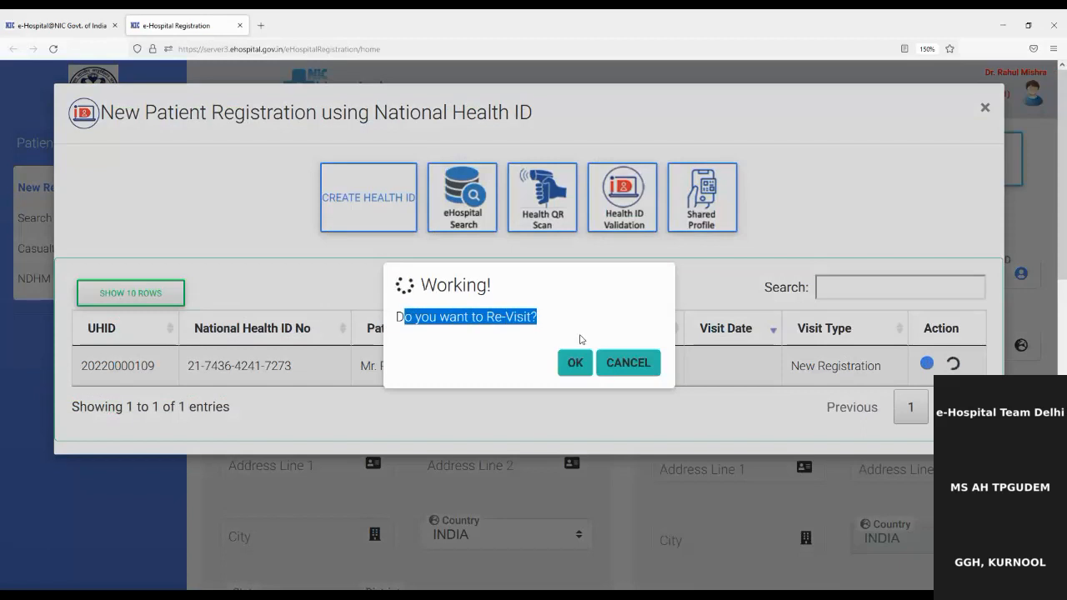
{"action": "left_click", "coordinate": [575, 364]}
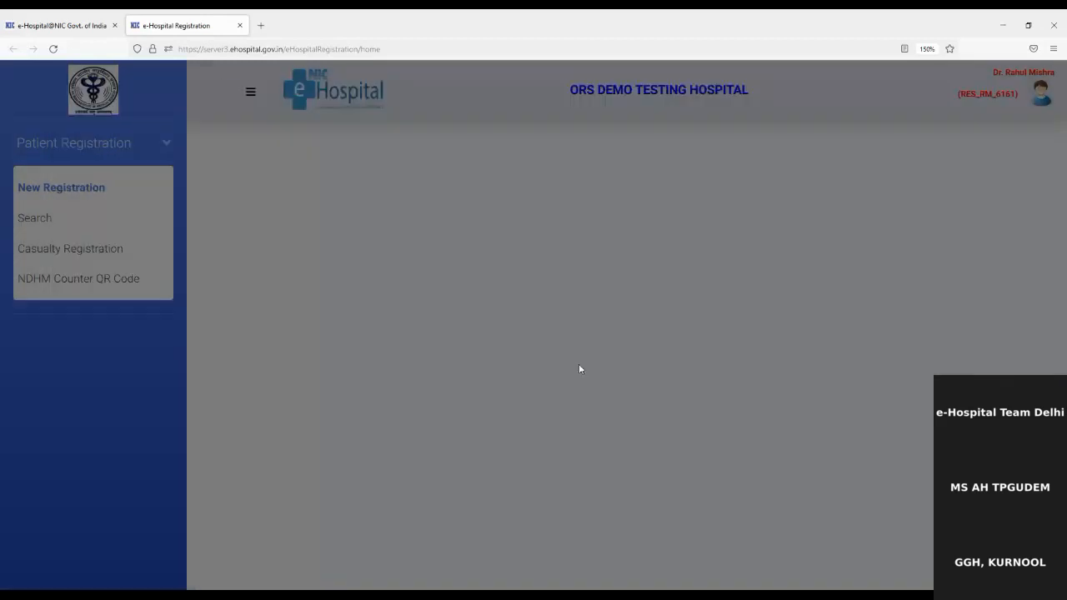
Register the re-visit to the Anatomy department's RM Clinic room and save it.
{"action": "scroll", "coordinate": [590, 353], "scroll_direction": "down", "scroll_amount": 2}
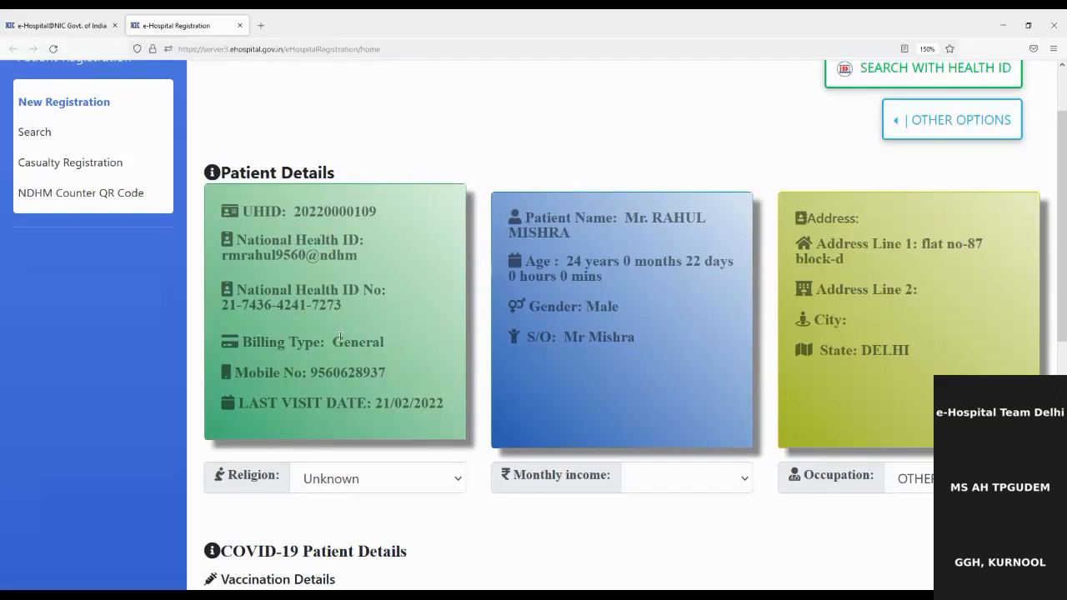
{"action": "scroll", "coordinate": [340, 336], "scroll_direction": "down", "scroll_amount": 5}
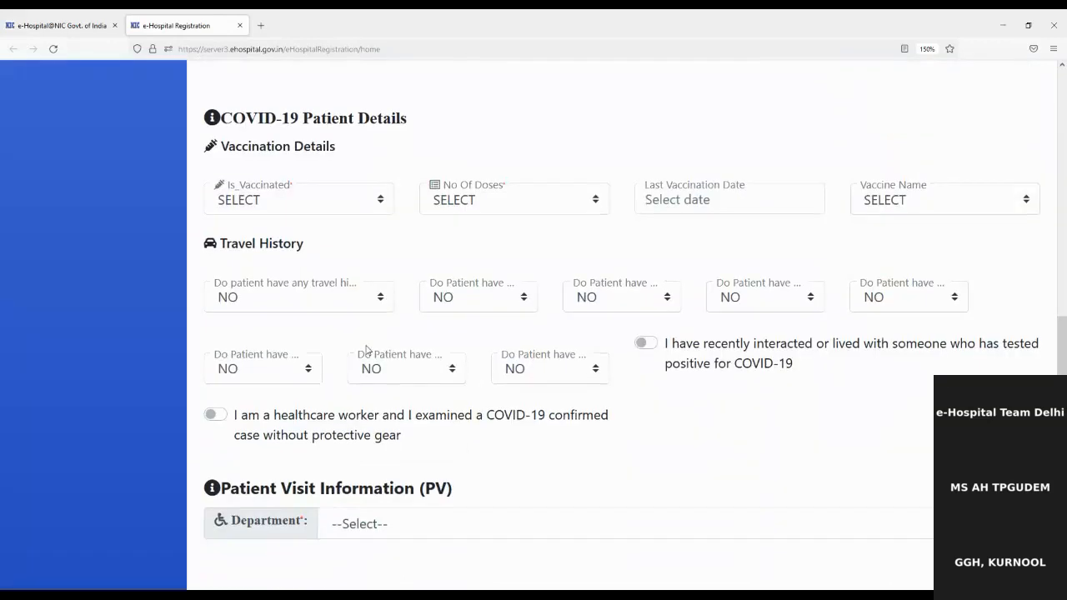
{"action": "left_click", "coordinate": [396, 451]}
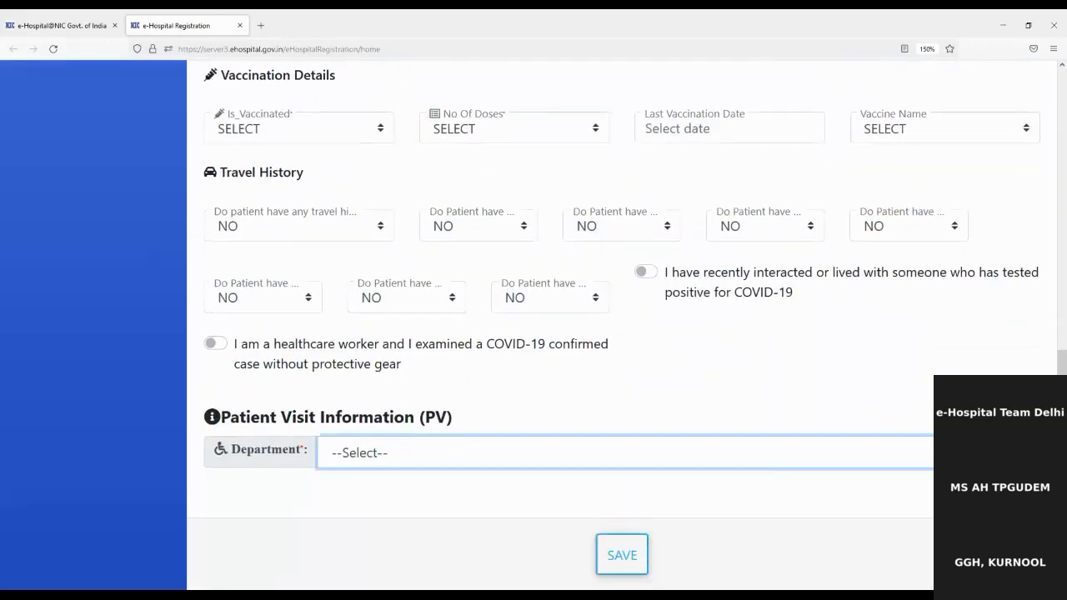
{"action": "left_click", "coordinate": [399, 285]}
{"action": "scroll", "coordinate": [575, 448], "scroll_direction": "down", "scroll_amount": 3}
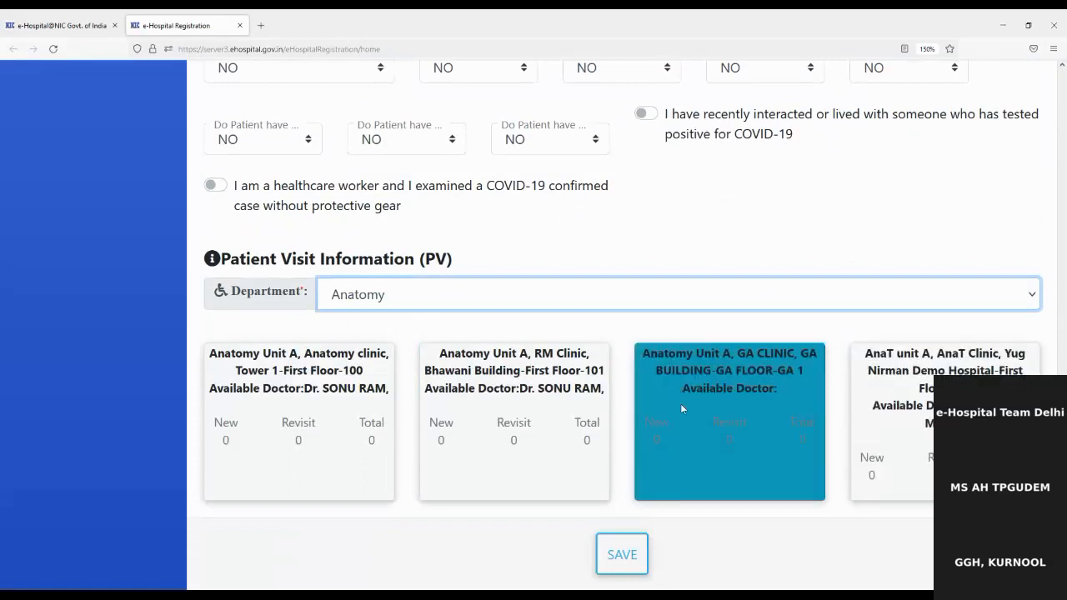
{"action": "left_click", "coordinate": [550, 408]}
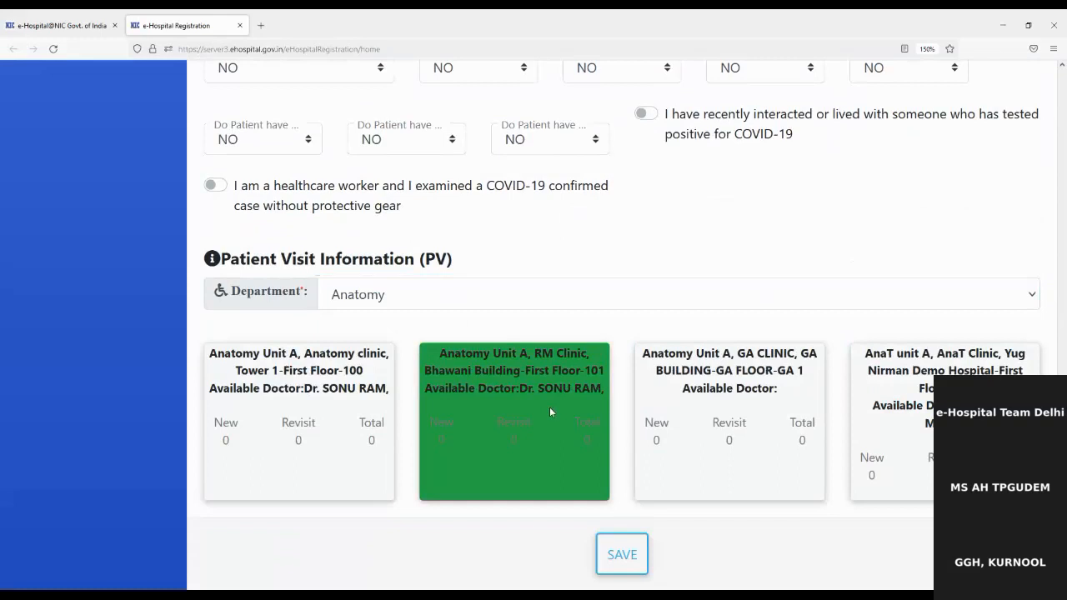
{"action": "left_click", "coordinate": [620, 564]}
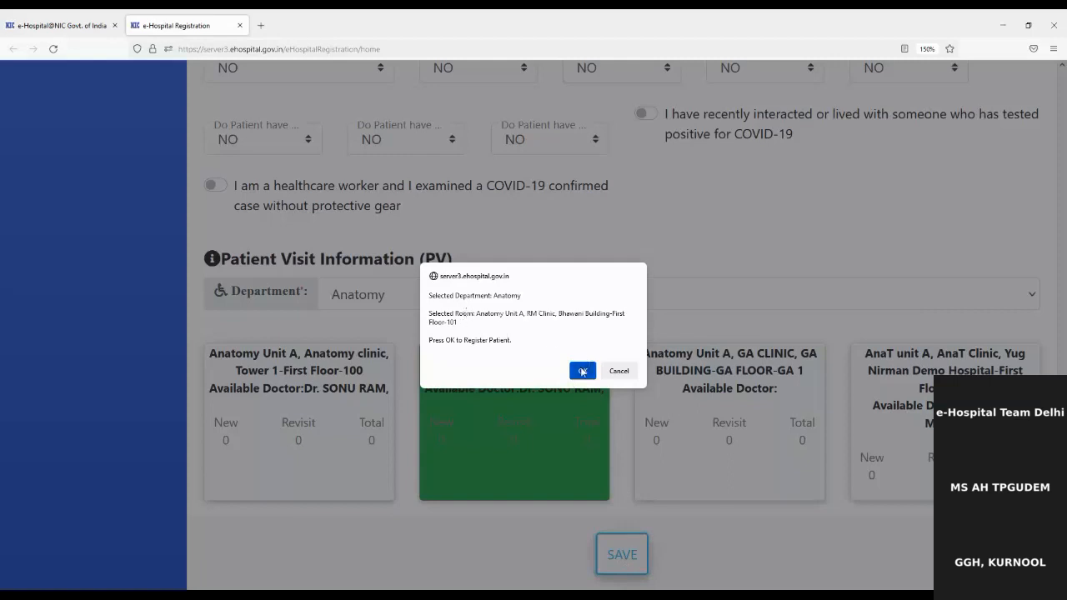
{"action": "left_click", "coordinate": [582, 370]}
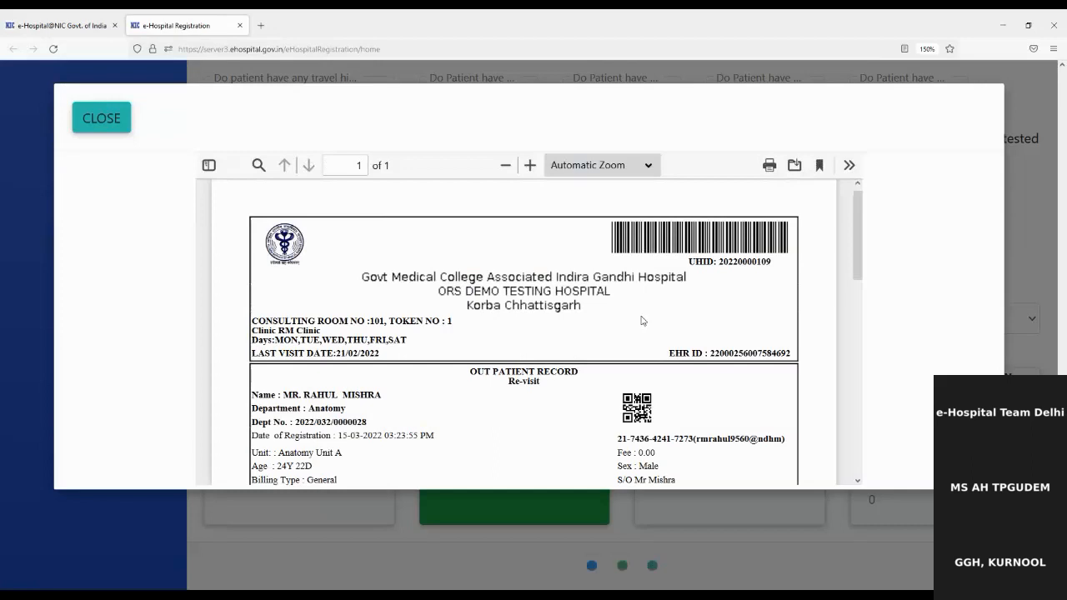
Point out the UHID, token number, consulting room and RM Clinic on the slip.
{"action": "double_click", "coordinate": [749, 259]}
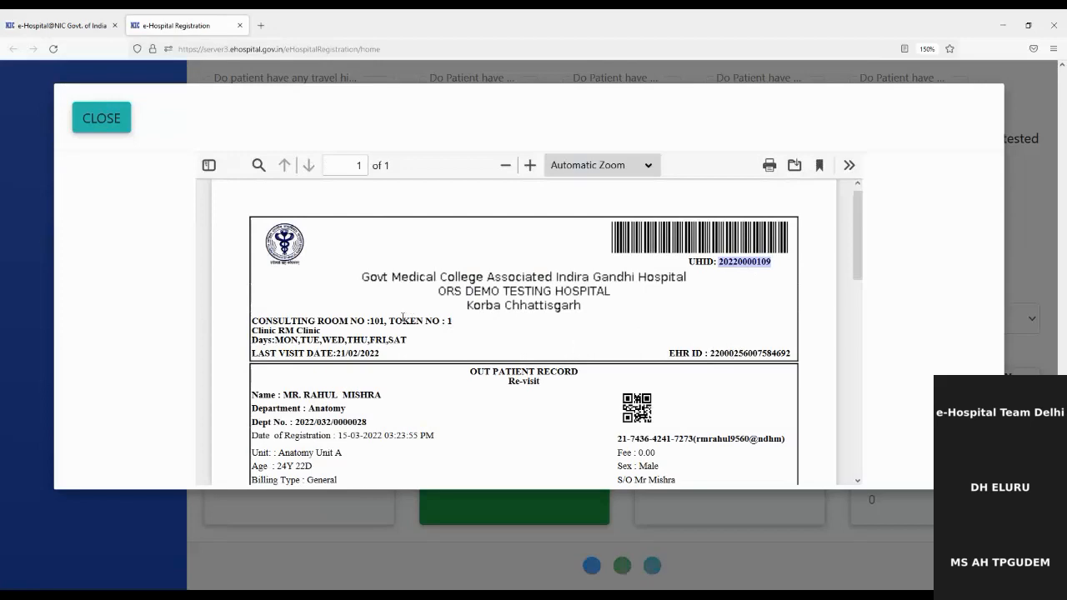
{"action": "left_click_drag", "start_coordinate": [391, 321], "coordinate": [446, 324]}
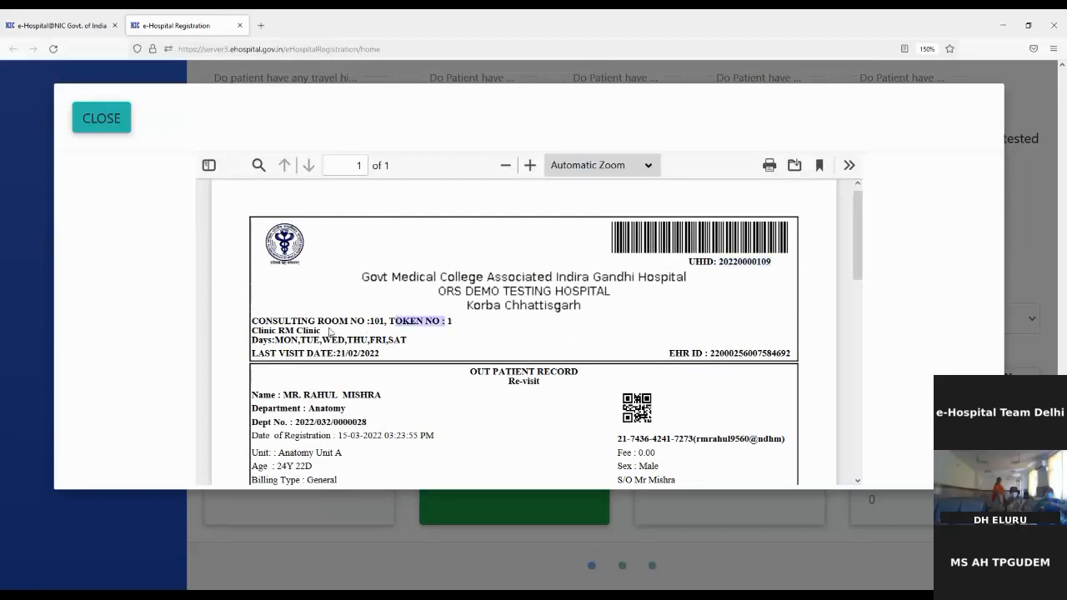
{"action": "left_click_drag", "start_coordinate": [264, 321], "coordinate": [377, 329]}
{"action": "left_click", "coordinate": [295, 331]}
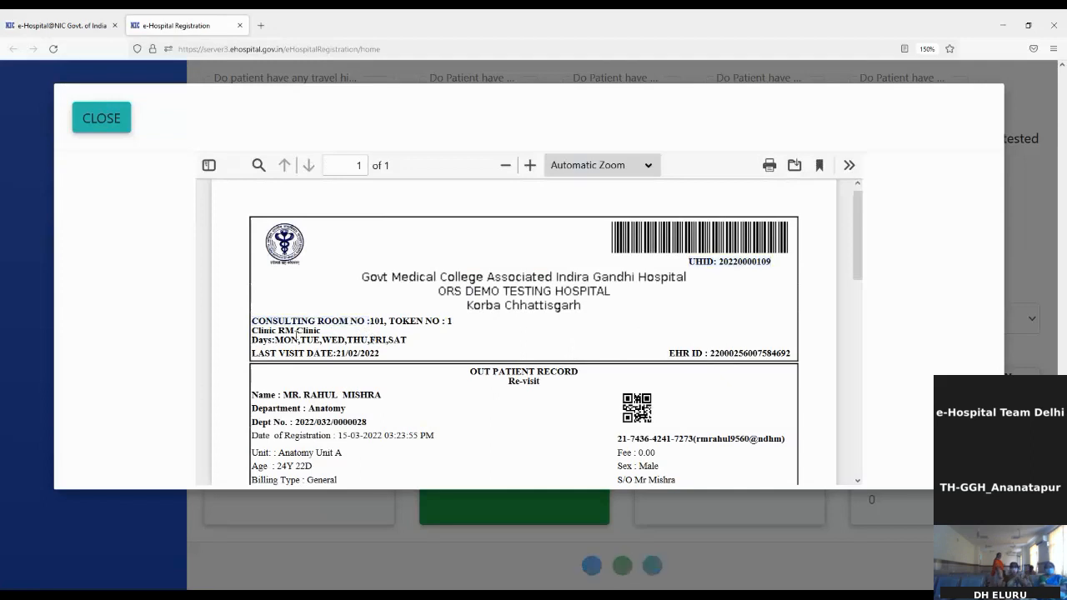
{"action": "left_click_drag", "start_coordinate": [287, 330], "coordinate": [438, 353]}
Review the patient details block and Health ID line, scrolling through the slip.
{"action": "scroll", "coordinate": [437, 348], "scroll_direction": "down", "scroll_amount": 3}
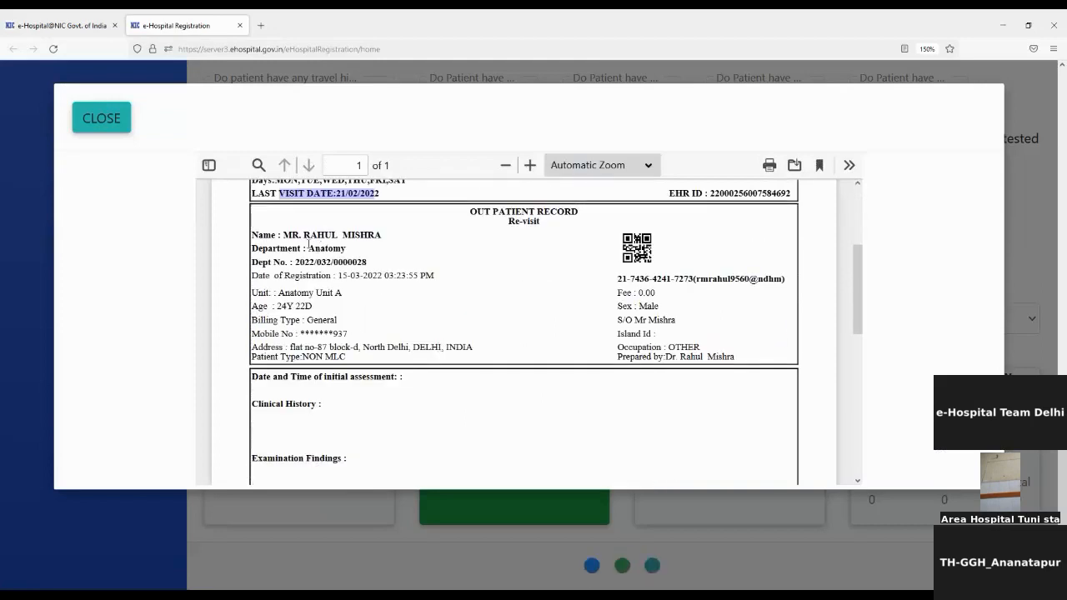
{"action": "left_click_drag", "start_coordinate": [263, 234], "coordinate": [388, 360]}
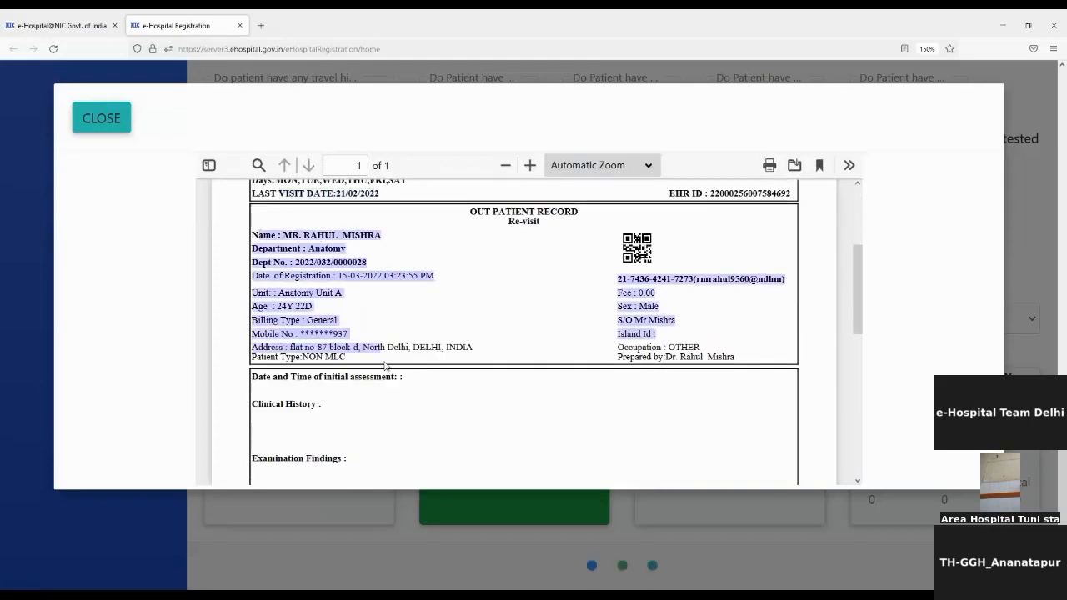
{"action": "left_click", "coordinate": [520, 317]}
{"action": "scroll", "coordinate": [546, 326], "scroll_direction": "up", "scroll_amount": 2}
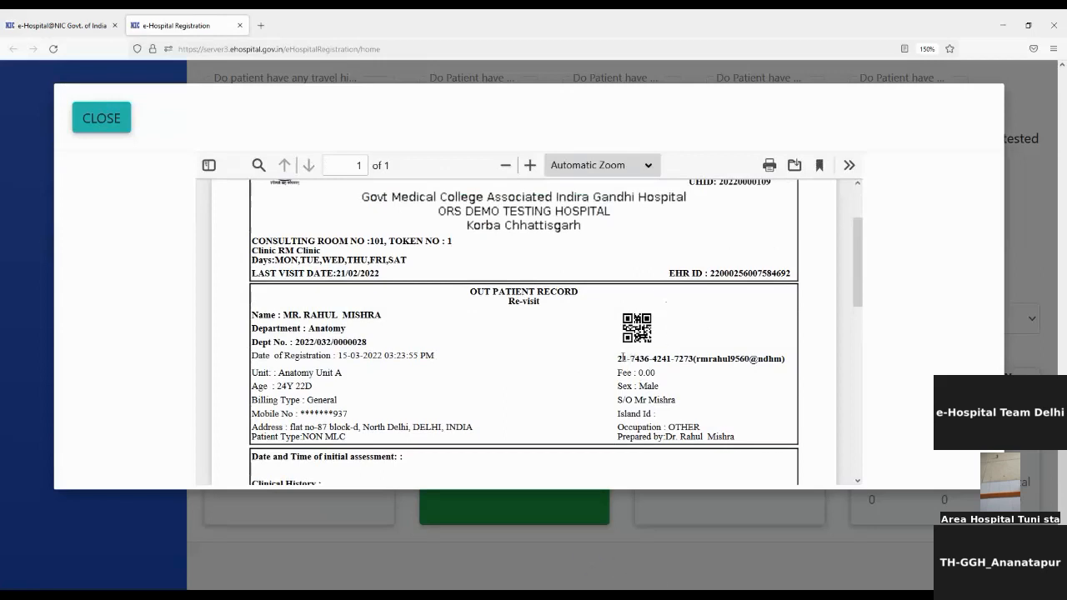
{"action": "left_click_drag", "start_coordinate": [621, 358], "coordinate": [782, 359]}
{"action": "left_click", "coordinate": [750, 385]}
{"action": "scroll", "coordinate": [709, 386], "scroll_direction": "down", "scroll_amount": 10}
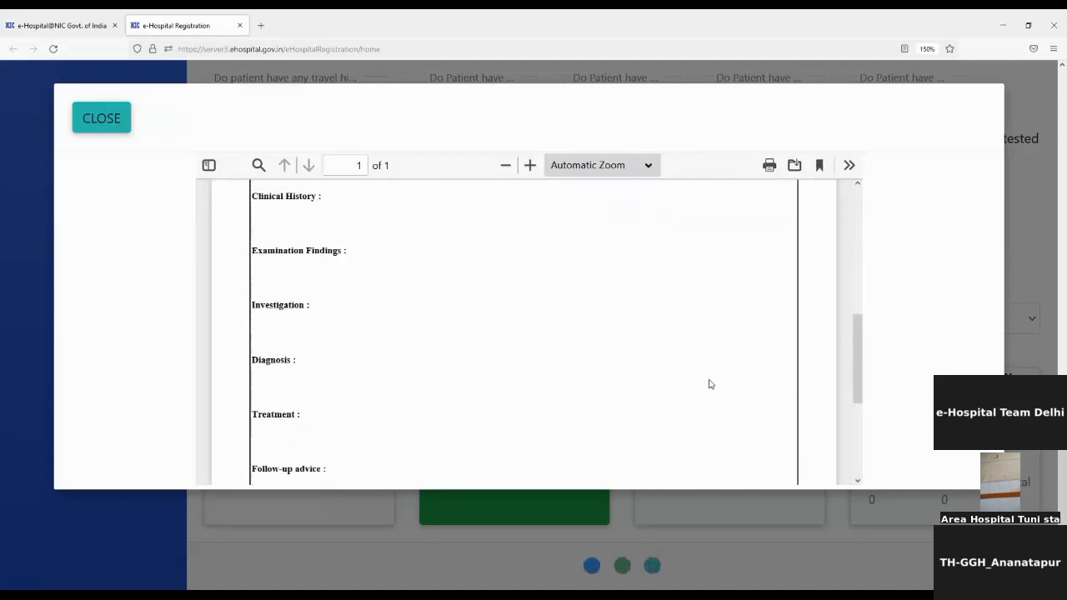
{"action": "scroll", "coordinate": [709, 384], "scroll_direction": "up", "scroll_amount": 2}
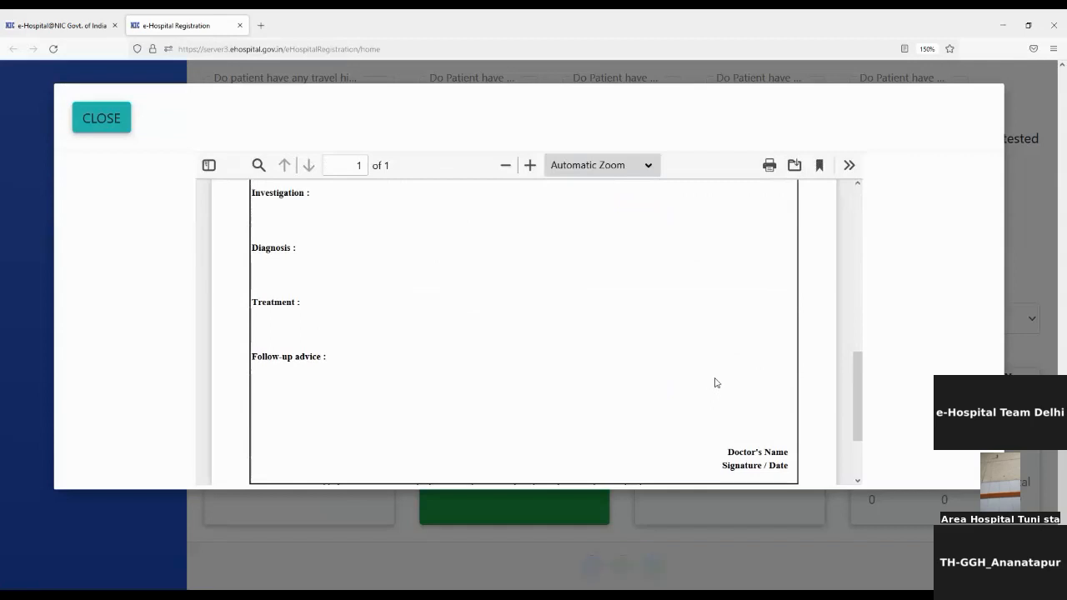
{"action": "scroll", "coordinate": [714, 382], "scroll_direction": "down", "scroll_amount": 2}
{"action": "scroll", "coordinate": [607, 322], "scroll_direction": "up", "scroll_amount": 5}
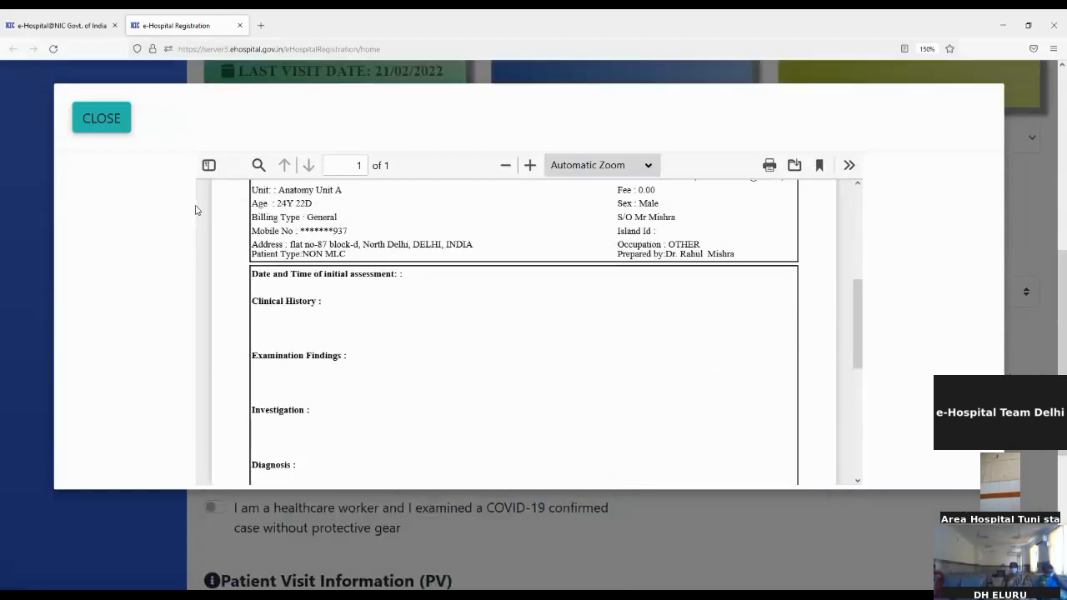
Close the slip and start a new registration via Health ID Validation.
{"action": "left_click", "coordinate": [99, 119]}
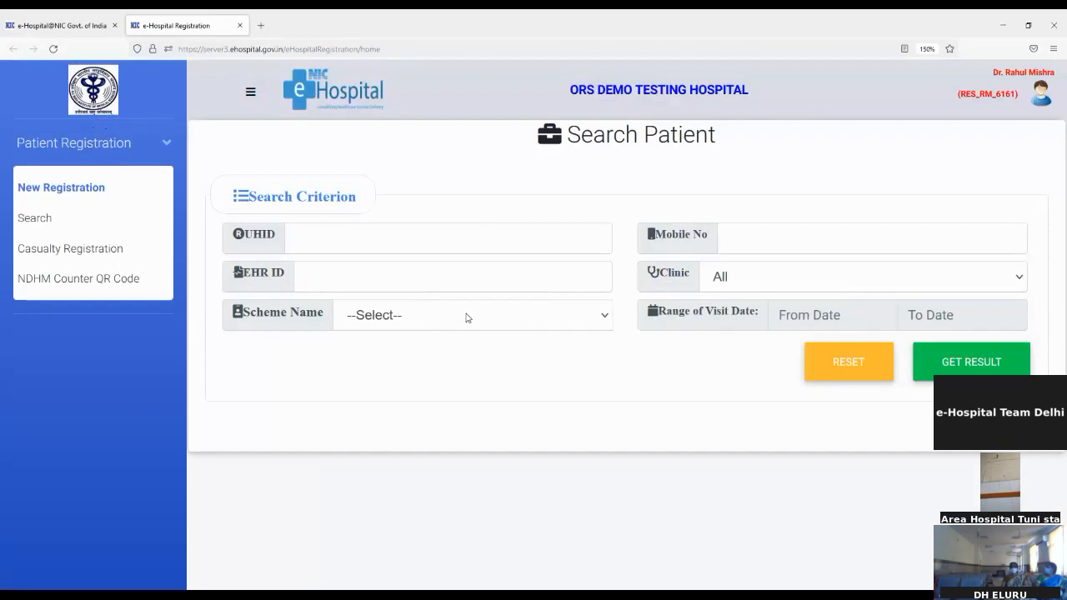
{"action": "left_click", "coordinate": [106, 205]}
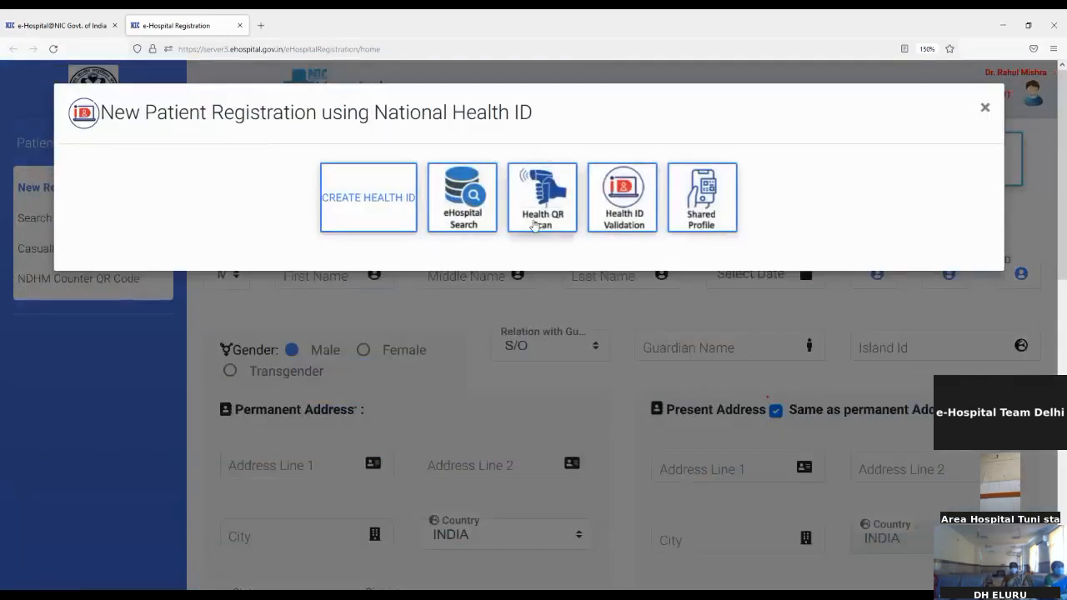
{"action": "left_click", "coordinate": [540, 217]}
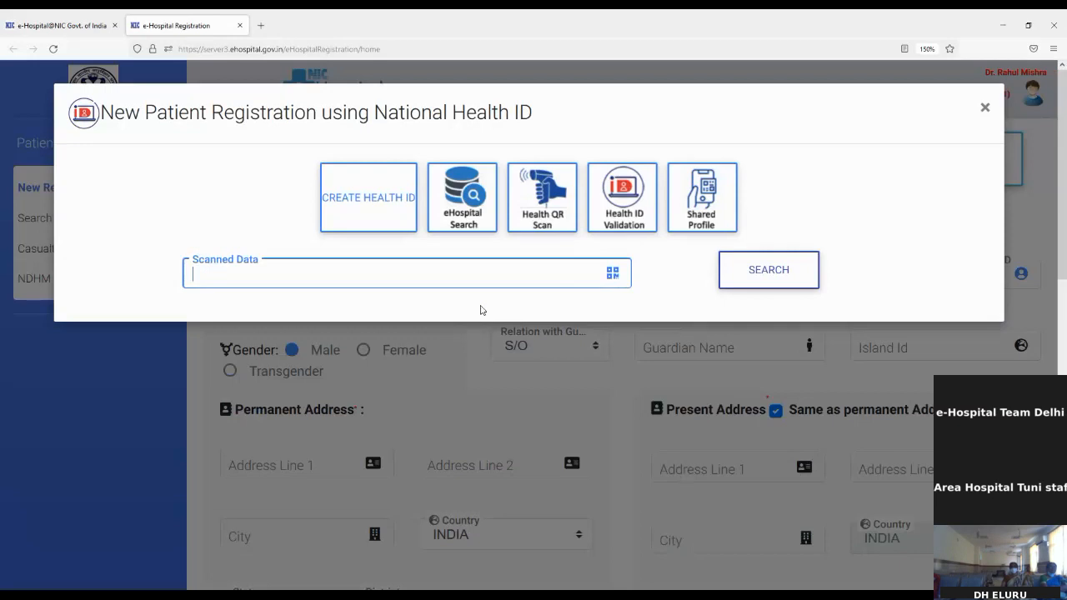
{"action": "left_click", "coordinate": [636, 217]}
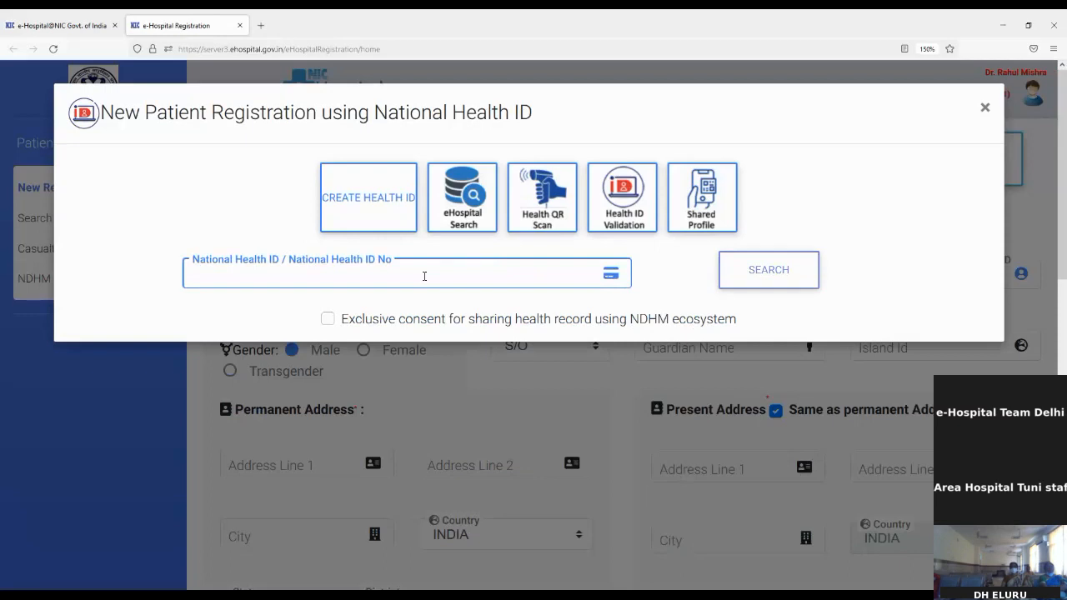
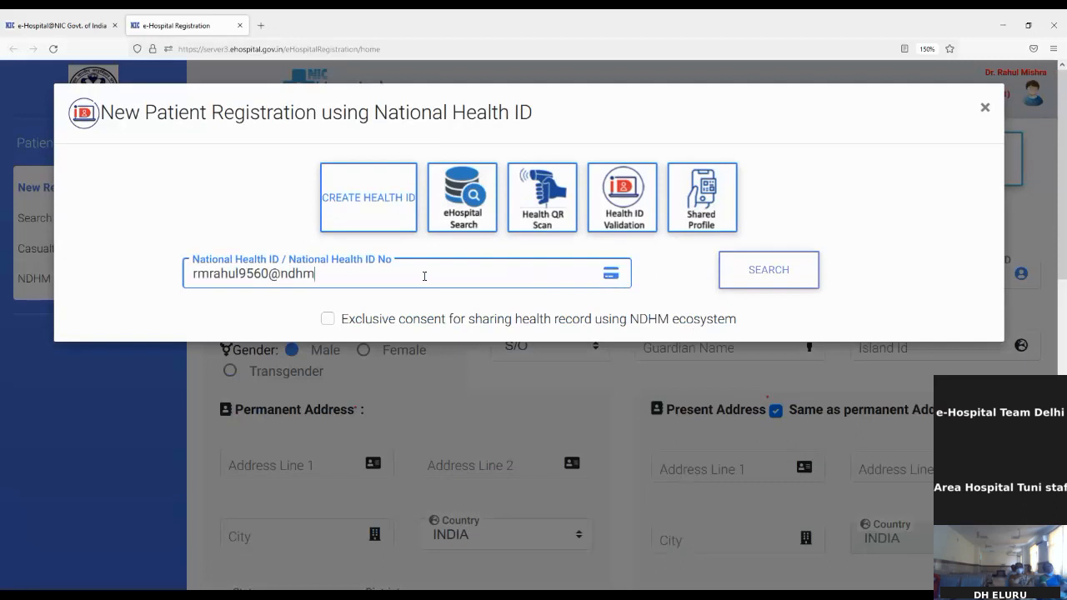
Enter the patient's Health ID, give NDHM sharing consent, and search.
{"action": "left_click", "coordinate": [334, 323]}
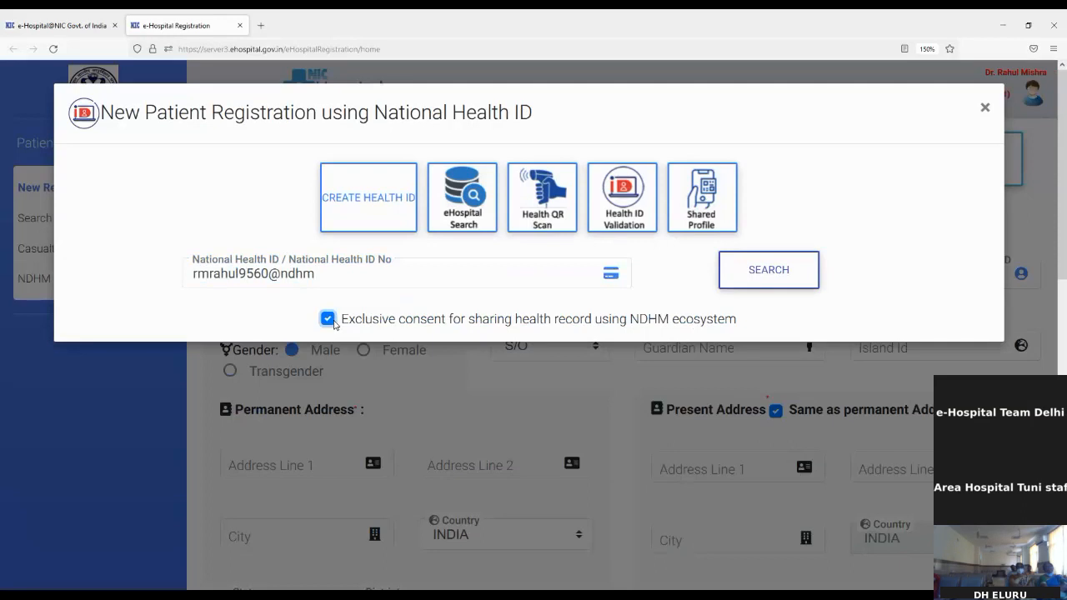
{"action": "left_click", "coordinate": [767, 283]}
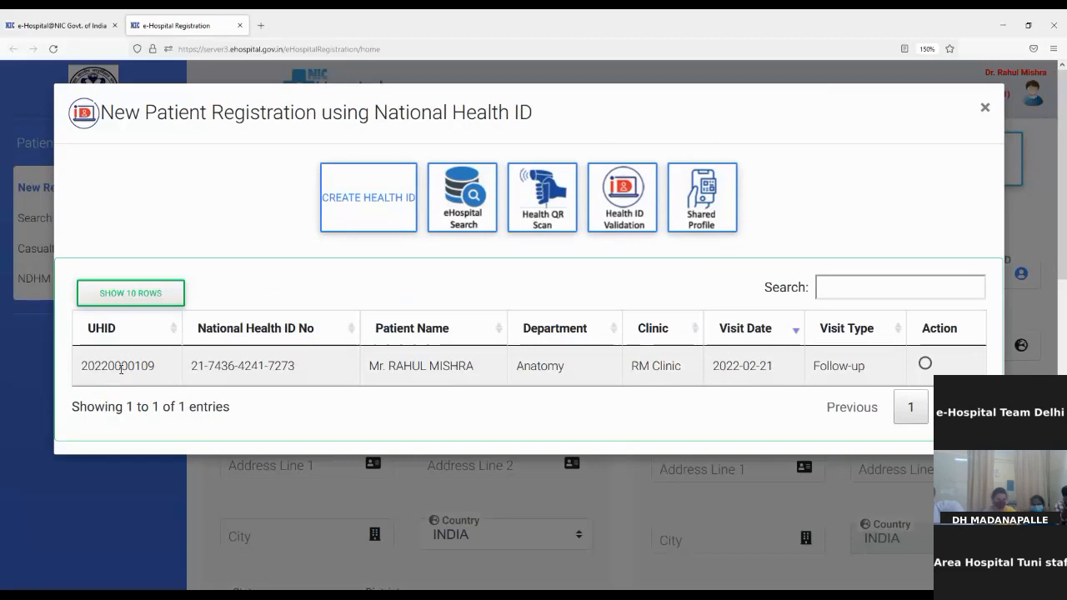
Cancel the re-visit for the found record and switch to Shared Profile lookup.
{"action": "left_click", "coordinate": [925, 364]}
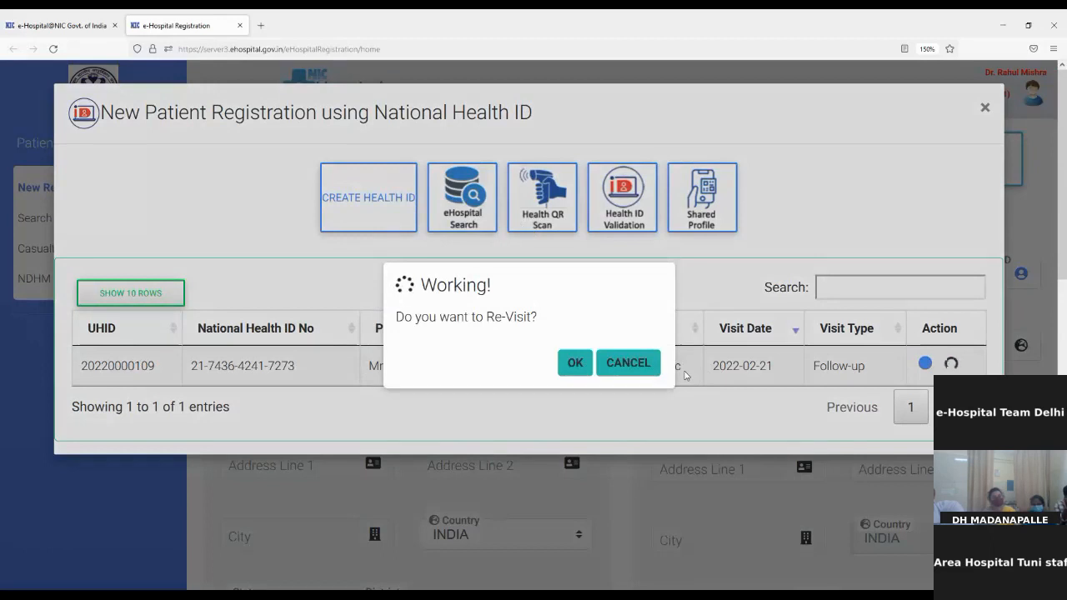
{"action": "left_click", "coordinate": [627, 365]}
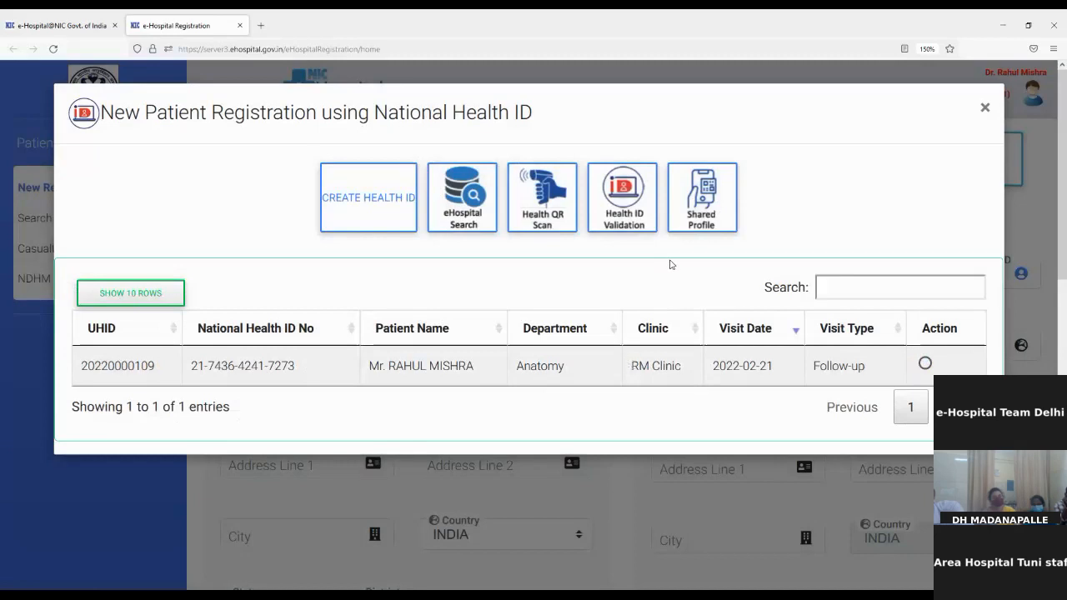
{"action": "left_click", "coordinate": [700, 219]}
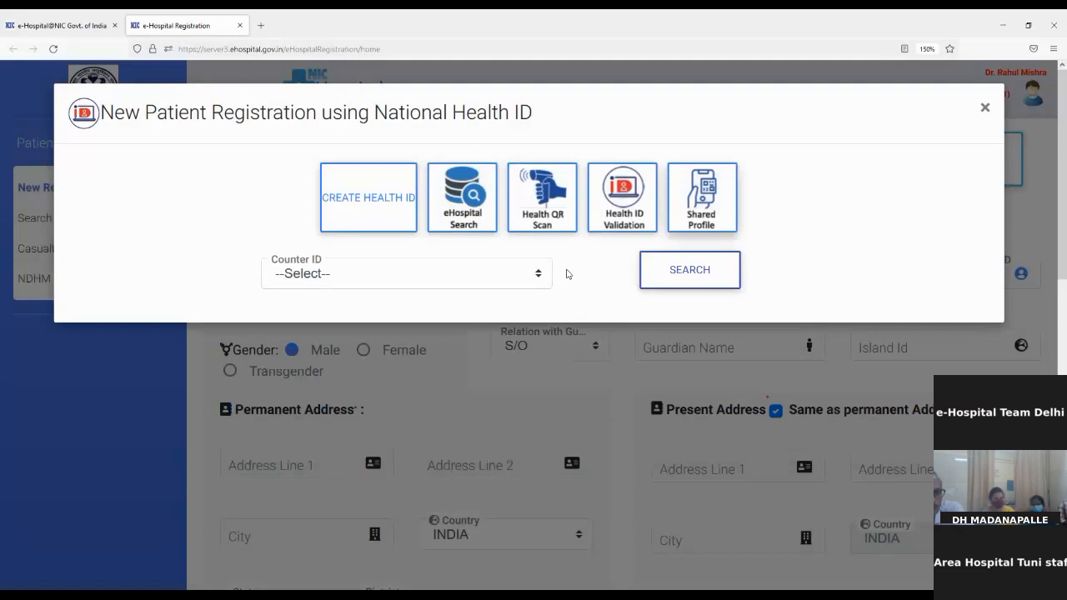
Search shared profiles at COUNTER - 1 and point out the patient's Health ID.
{"action": "left_click", "coordinate": [491, 279]}
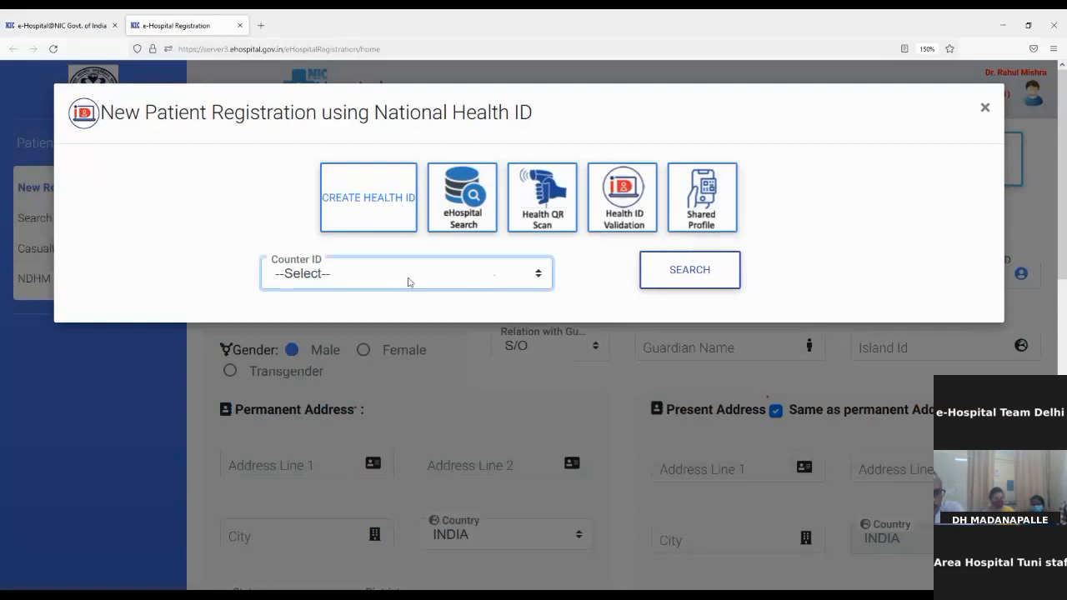
{"action": "left_click", "coordinate": [352, 327]}
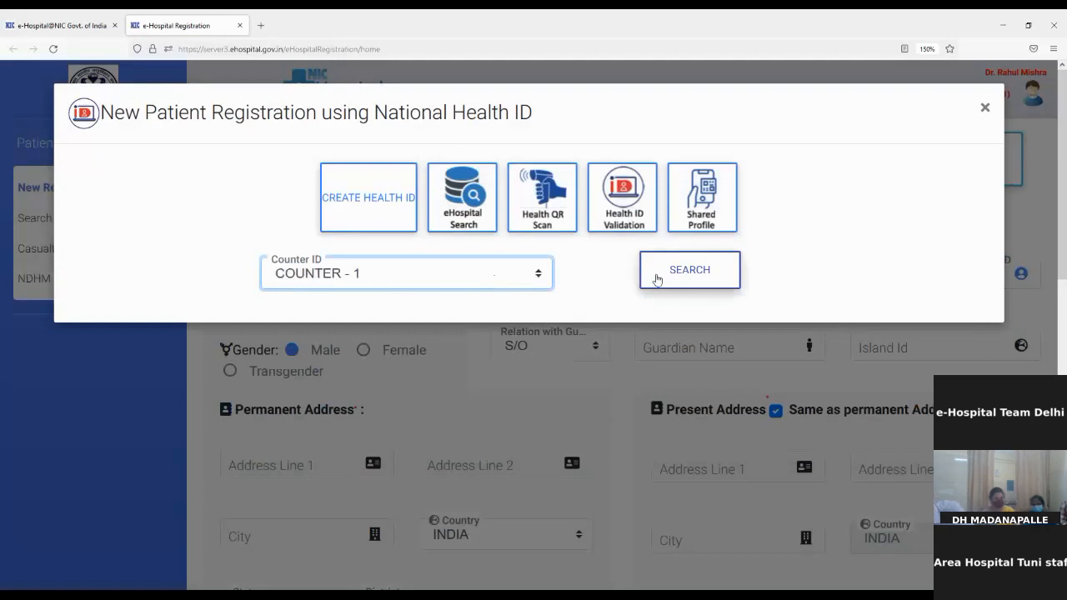
{"action": "left_click", "coordinate": [690, 278]}
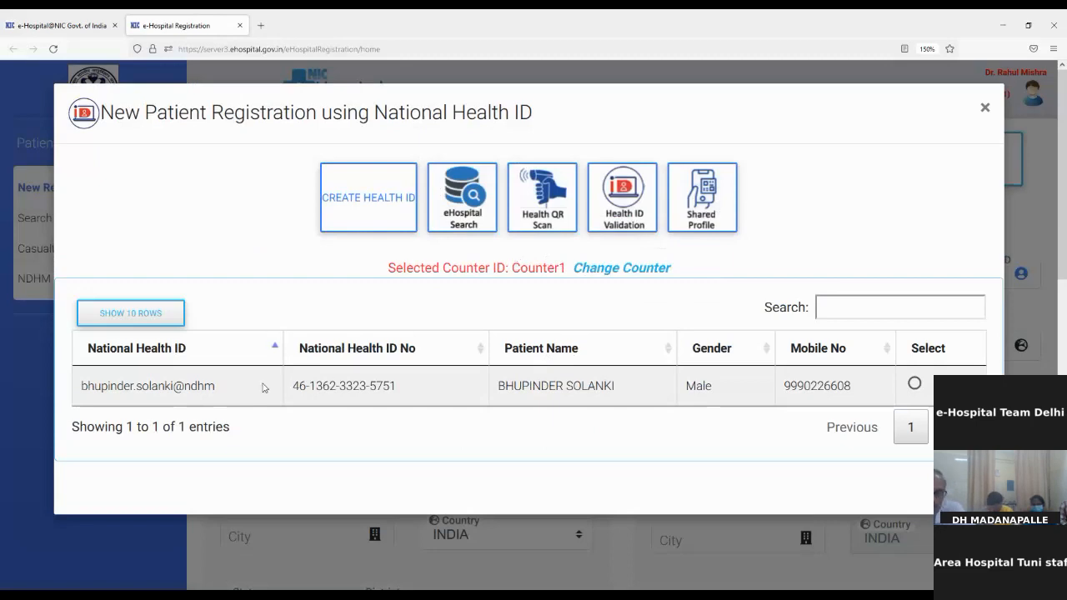
{"action": "left_click_drag", "start_coordinate": [172, 386], "coordinate": [471, 384]}
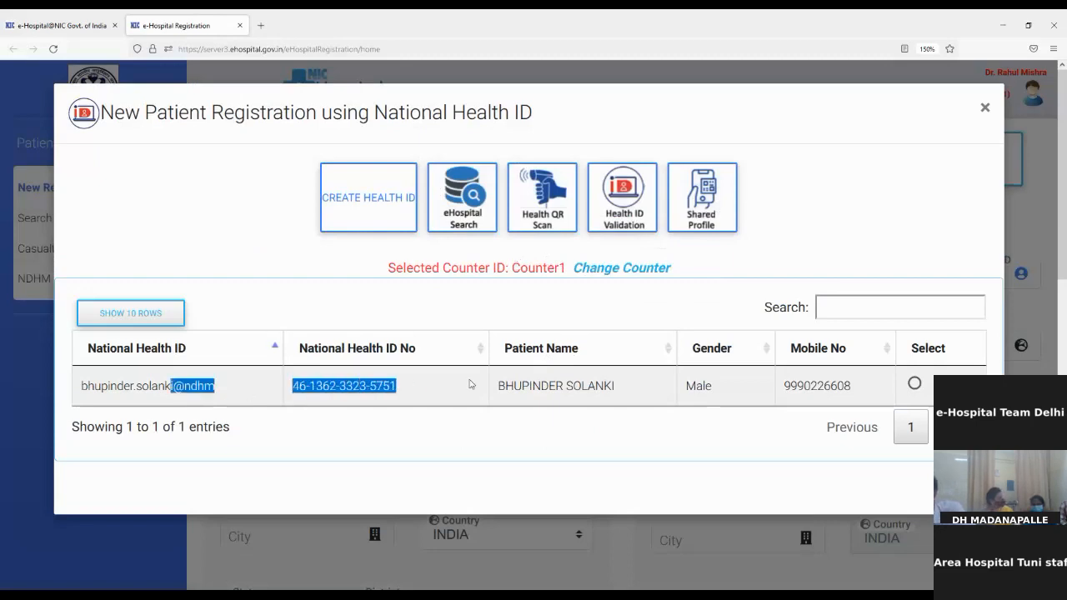
{"action": "left_click", "coordinate": [665, 419]}
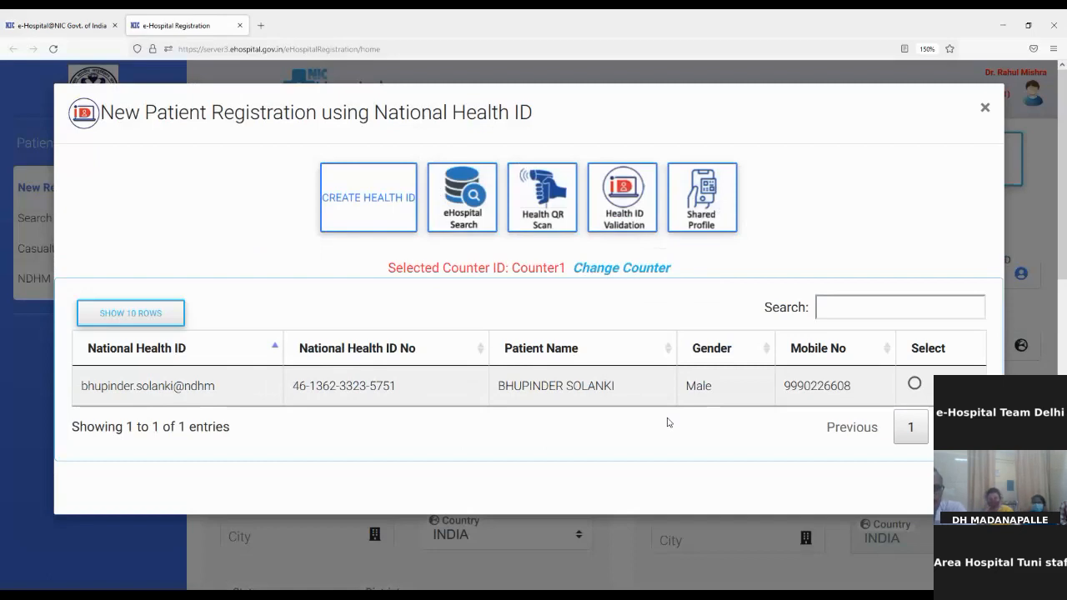
Select the shared patient to list their three earlier visits, declining a re-visit.
{"action": "left_click", "coordinate": [914, 385]}
{"action": "scroll", "coordinate": [916, 388], "scroll_direction": "down", "scroll_amount": 2}
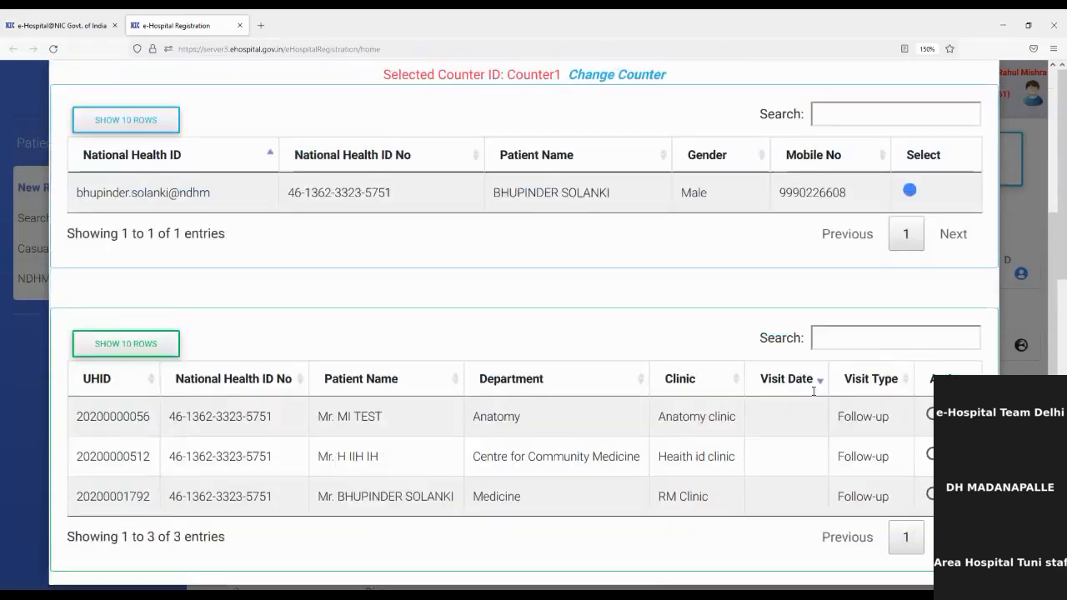
{"action": "left_click", "coordinate": [930, 398]}
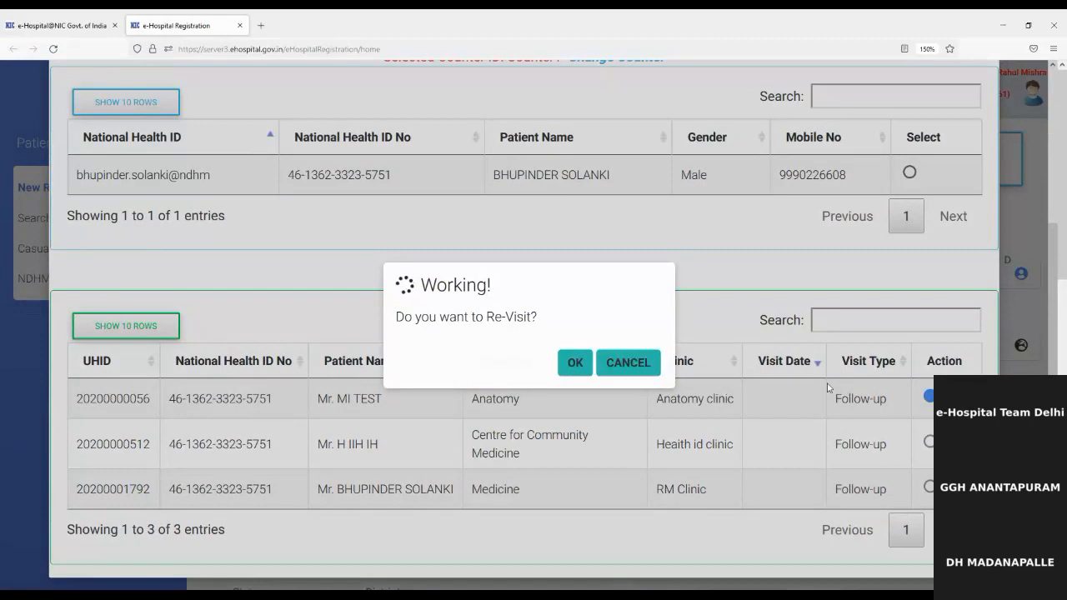
{"action": "left_click", "coordinate": [627, 360]}
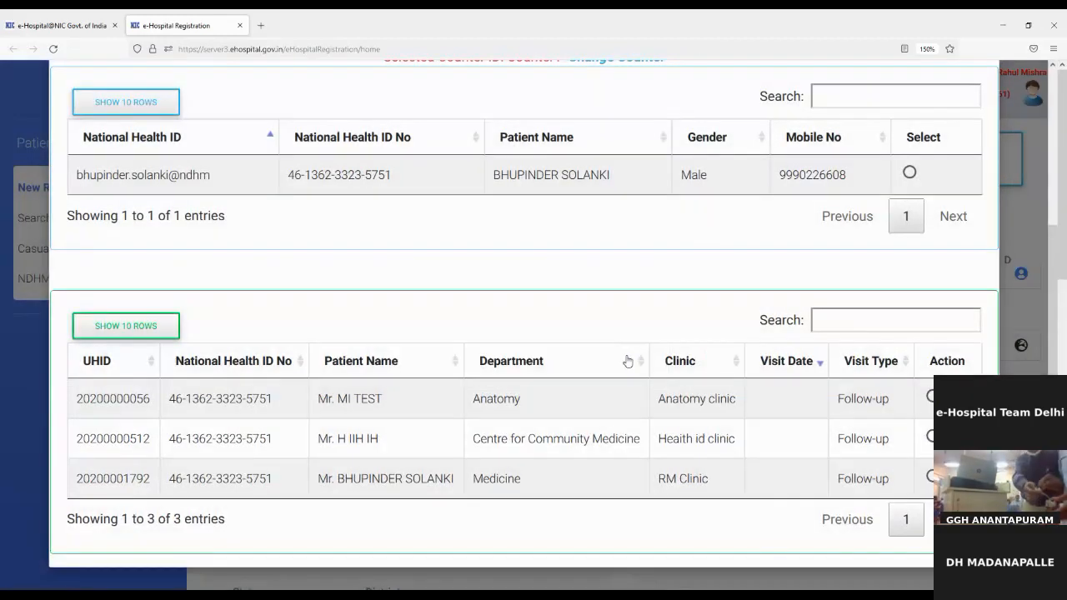
{"action": "scroll", "coordinate": [629, 360], "scroll_direction": "up", "scroll_amount": 3}
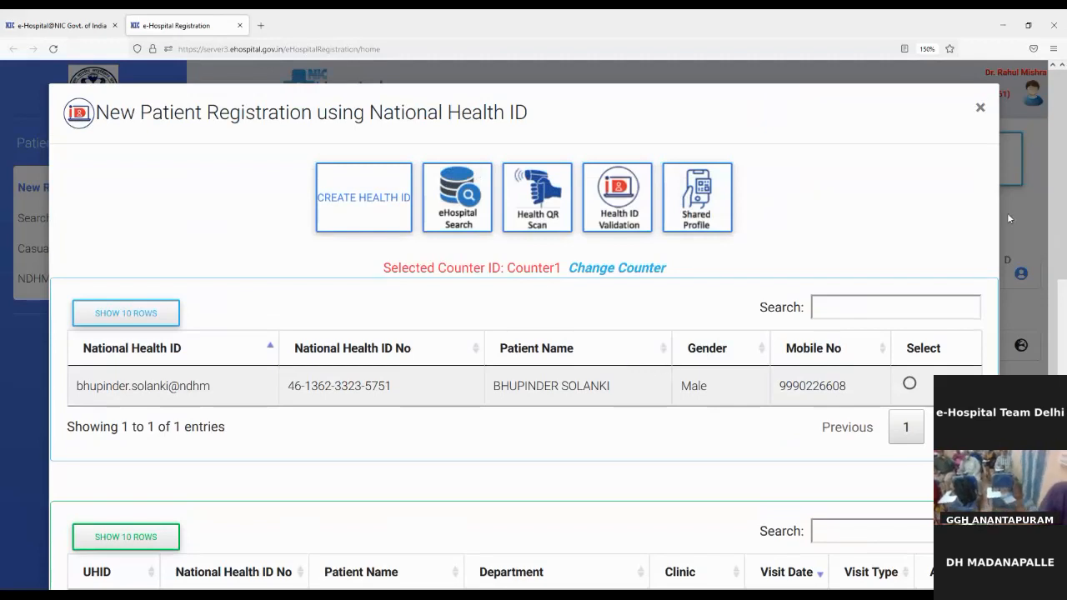
Close the Health ID lookup window to reach the blank New Registration form.
{"action": "left_click", "coordinate": [980, 109]}
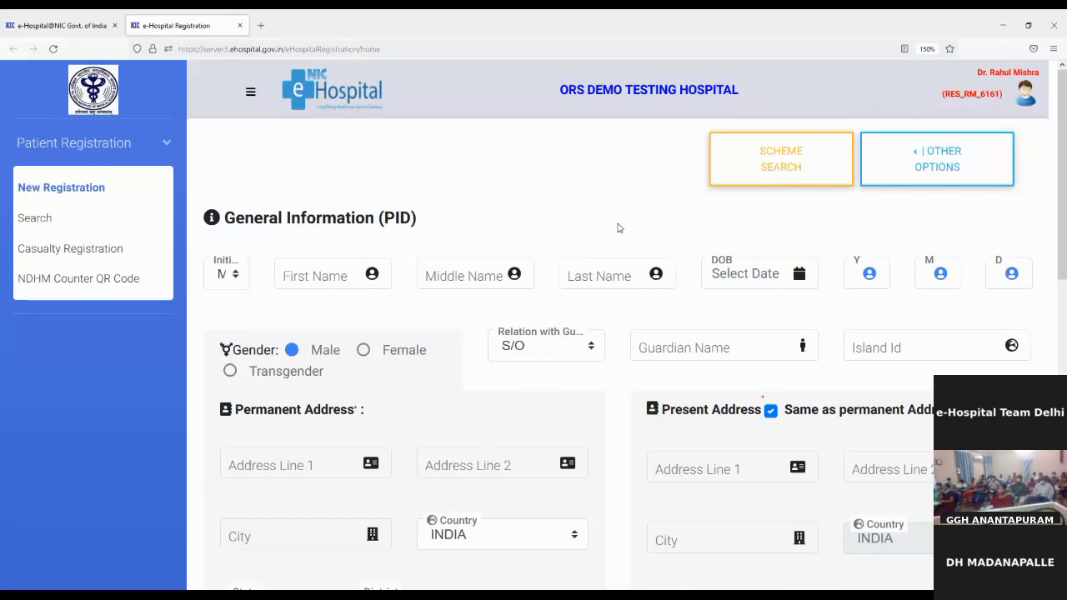
{"action": "scroll", "coordinate": [618, 227], "scroll_direction": "down", "scroll_amount": 1}
{"action": "scroll", "coordinate": [617, 226], "scroll_direction": "up", "scroll_amount": 1}
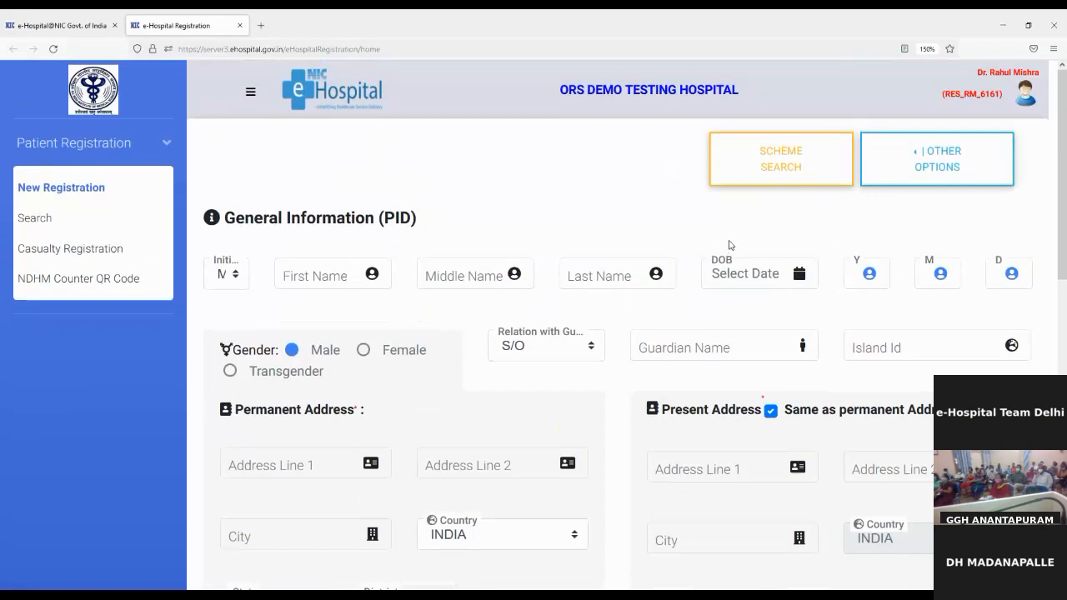
Try the MLC Patient option under OTHER OPTIONS and inspect the MLC No. entry.
{"action": "left_click", "coordinate": [958, 168]}
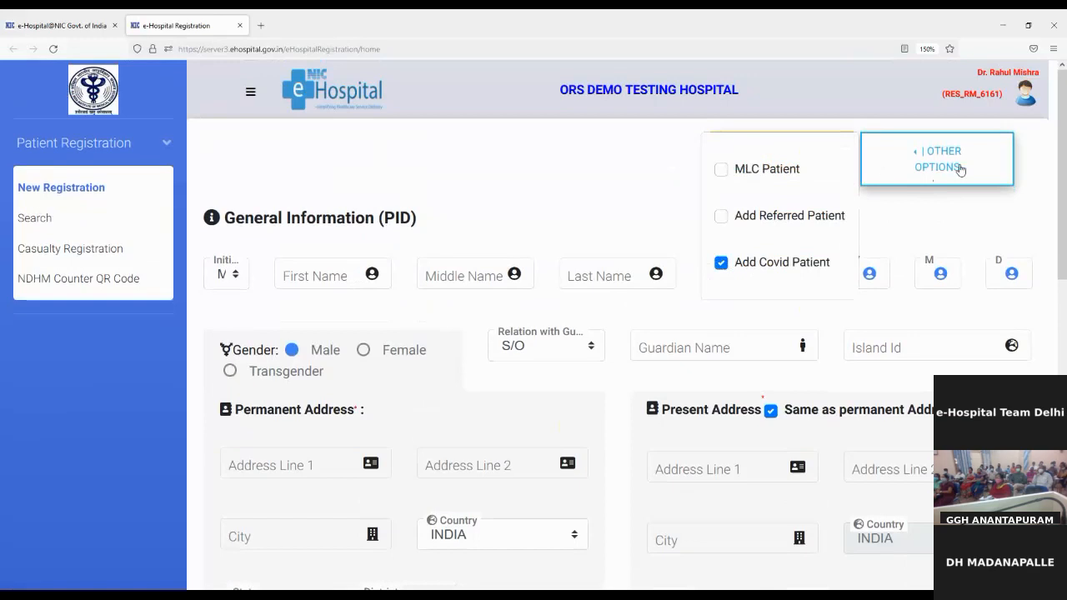
{"action": "left_click", "coordinate": [722, 171]}
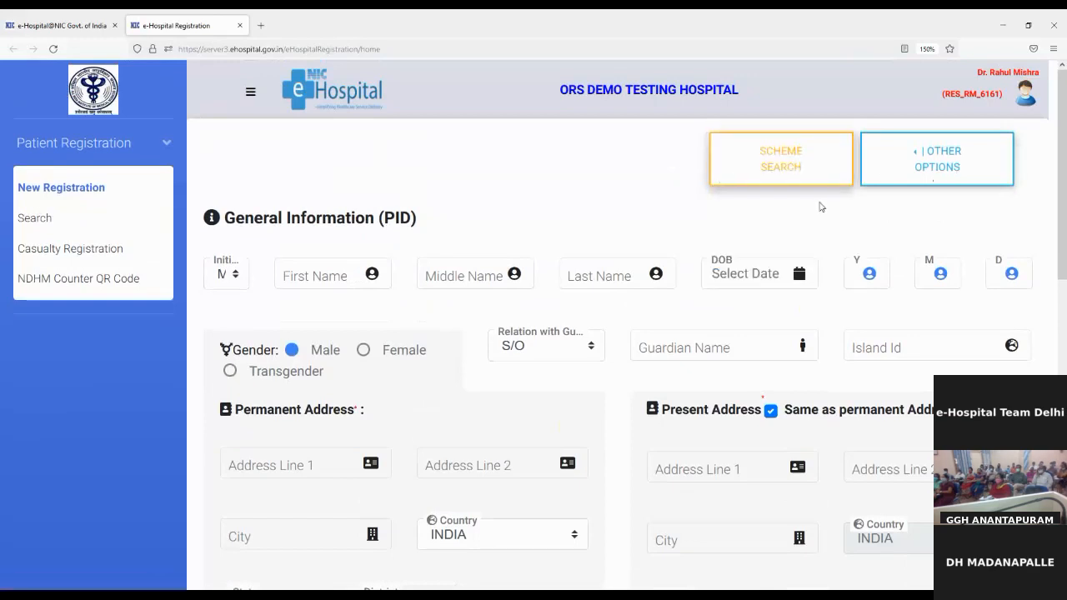
{"action": "scroll", "coordinate": [881, 239], "scroll_direction": "down", "scroll_amount": 6}
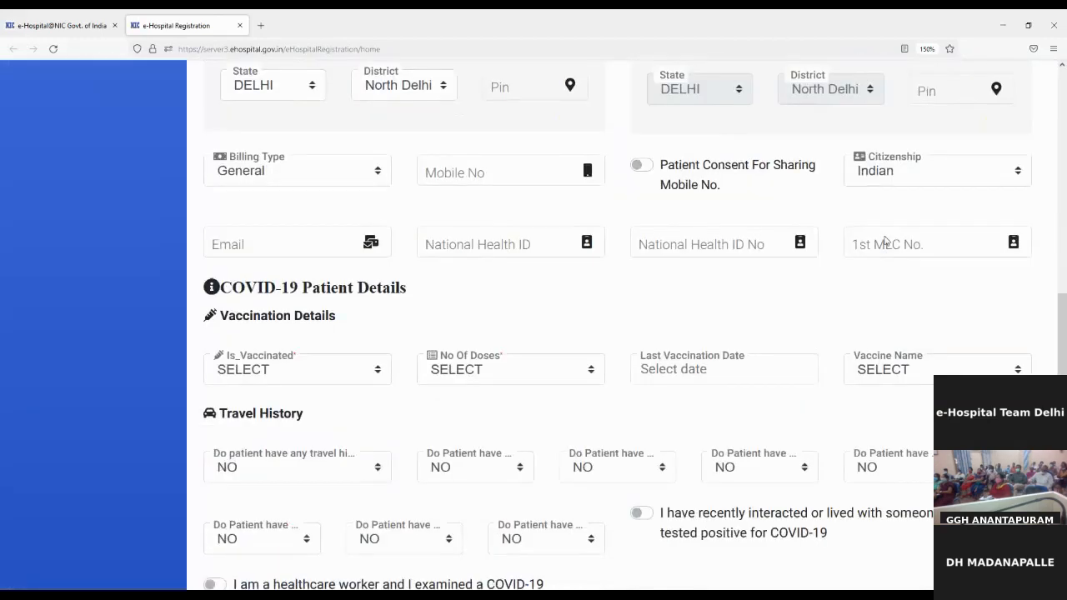
{"action": "scroll", "coordinate": [883, 240], "scroll_direction": "up", "scroll_amount": 1}
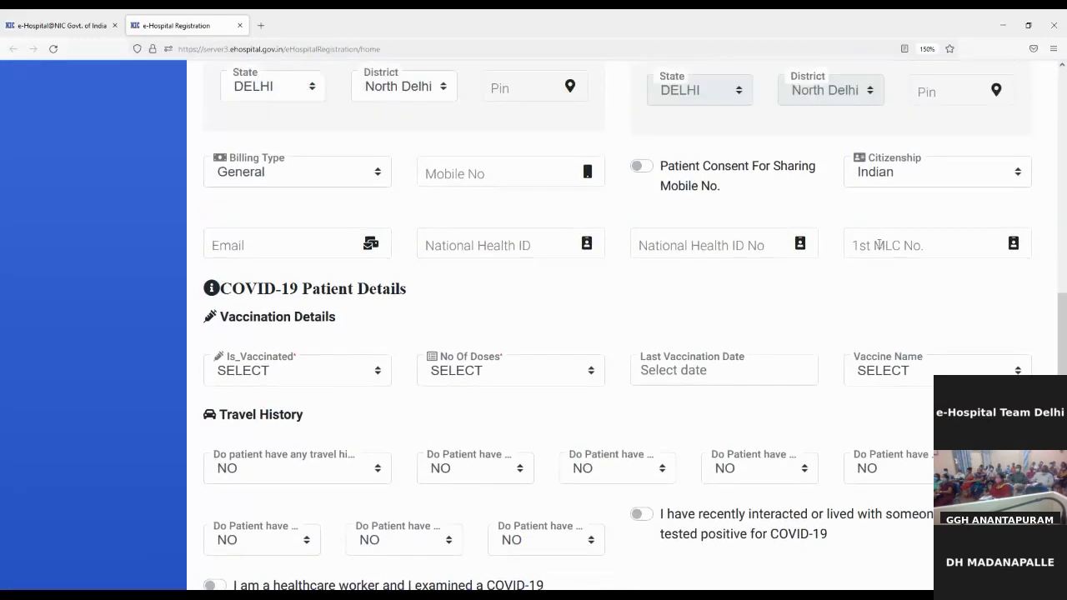
{"action": "left_click", "coordinate": [885, 240]}
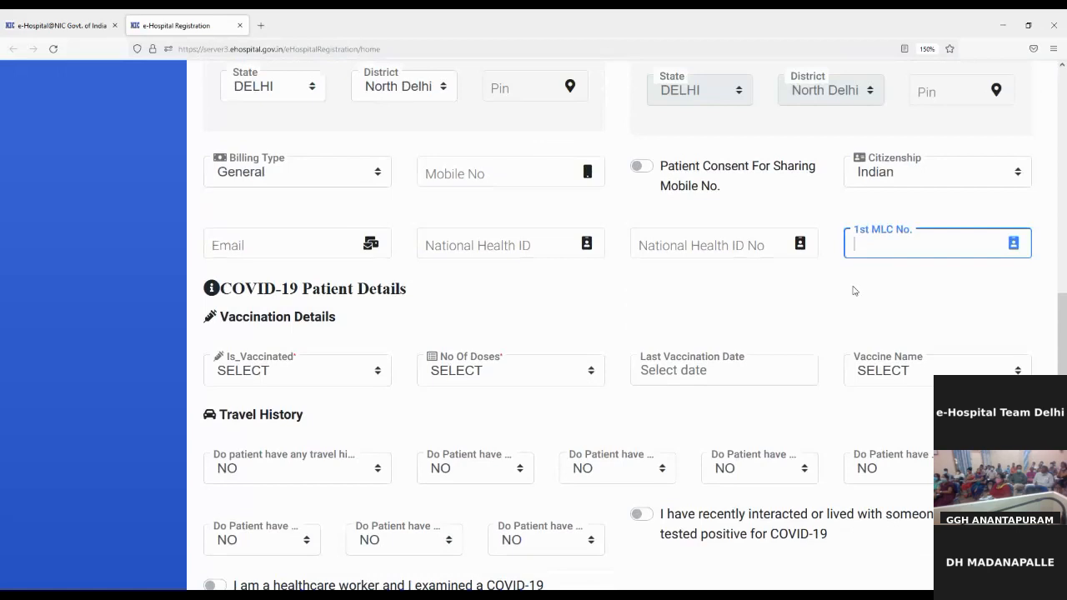
{"action": "scroll", "coordinate": [852, 287], "scroll_direction": "up", "scroll_amount": 6}
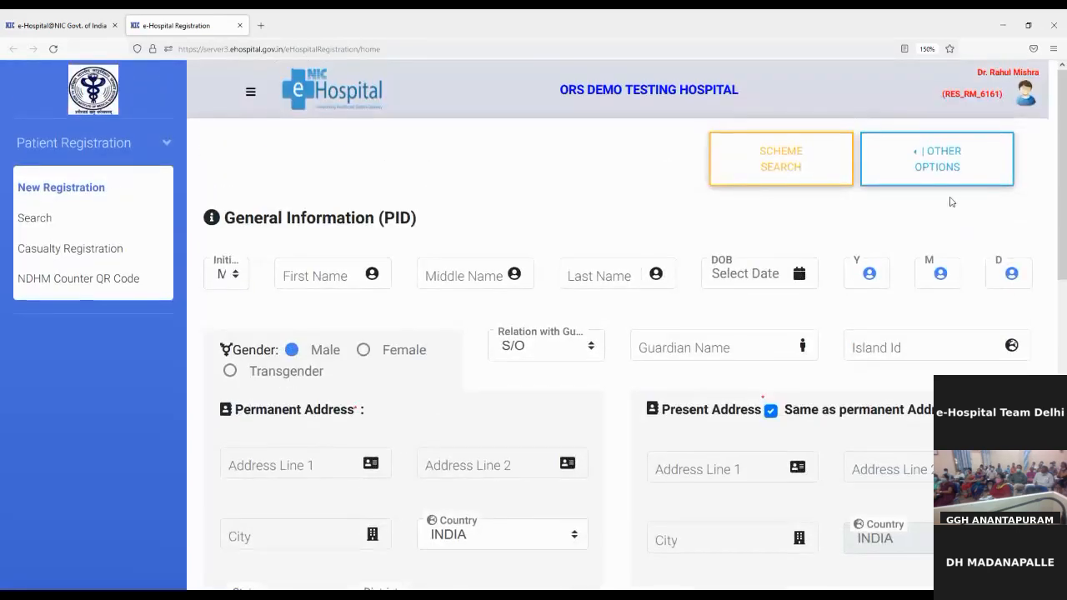
Open and close Scheme Search, then reopen OTHER OPTIONS.
{"action": "left_click", "coordinate": [955, 170]}
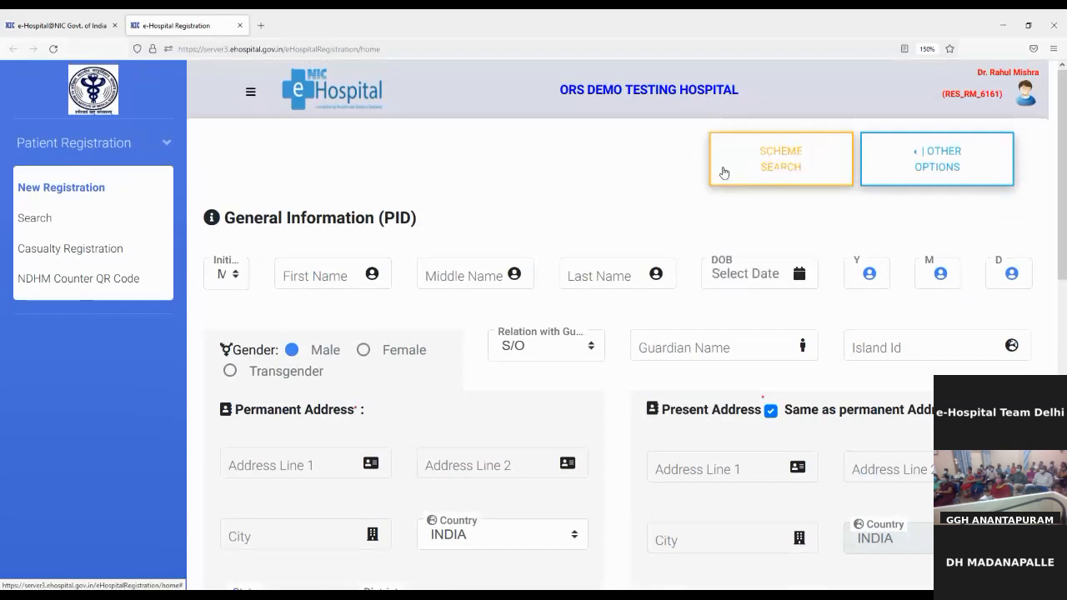
{"action": "left_click", "coordinate": [850, 176]}
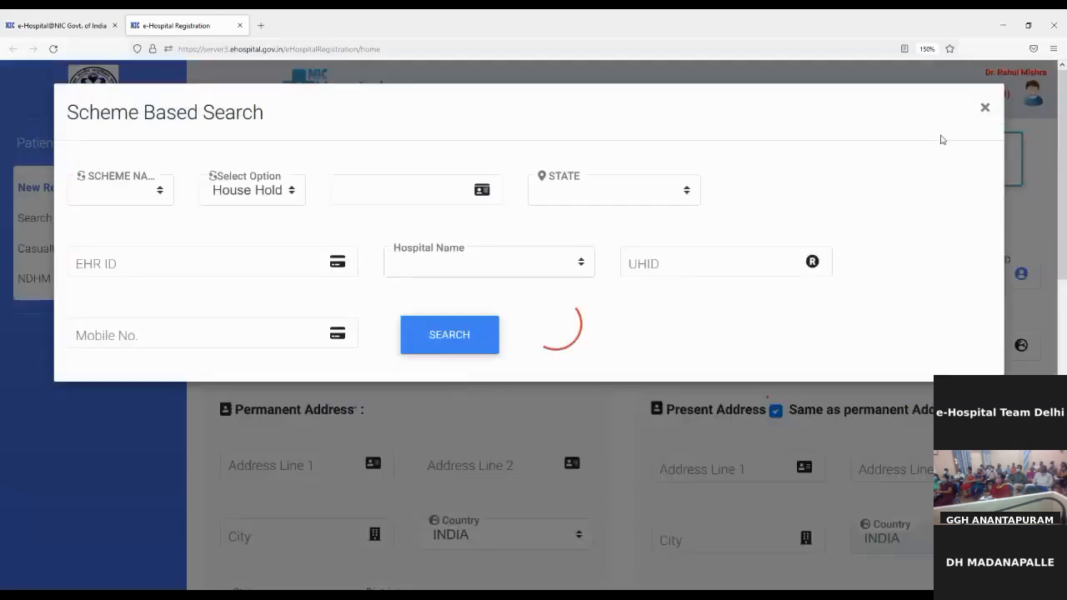
{"action": "left_click", "coordinate": [983, 109]}
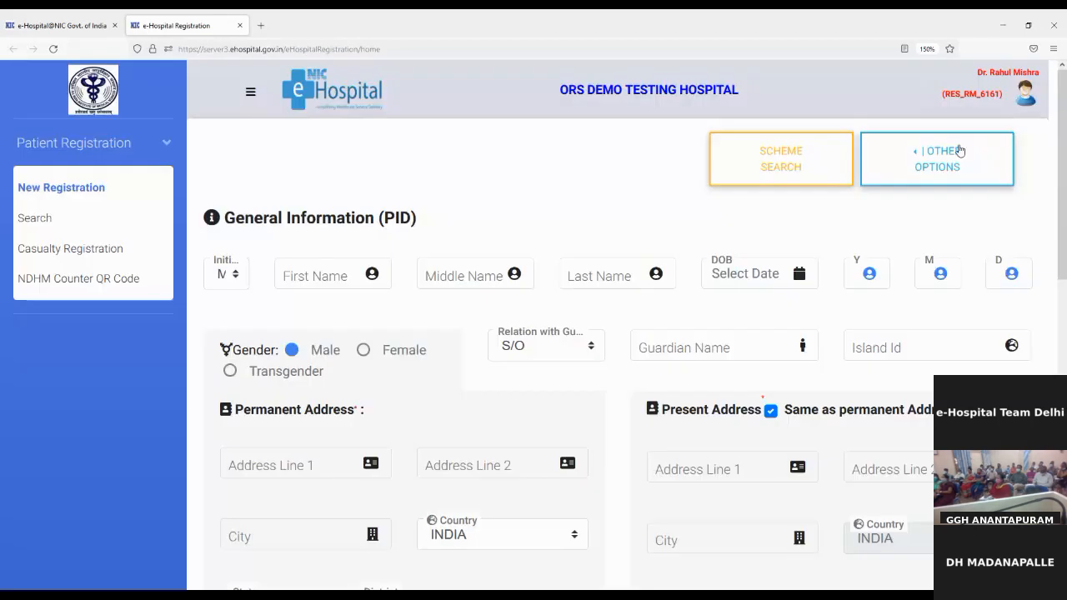
{"action": "left_click", "coordinate": [950, 164]}
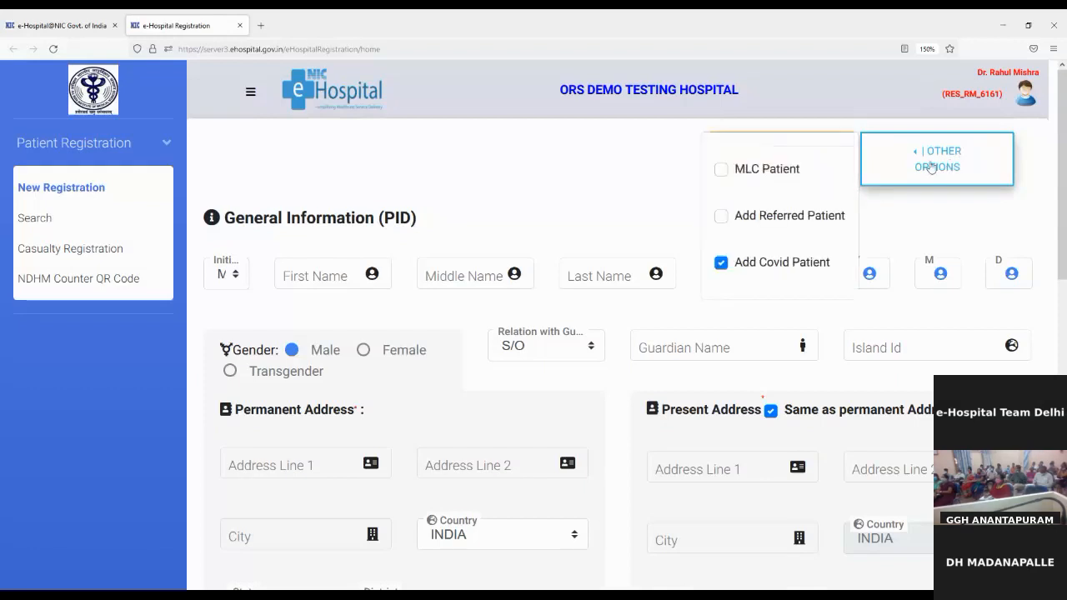
Tick Add Referred Patient and look over the Referred Patient Info section it adds.
{"action": "left_click", "coordinate": [721, 217]}
{"action": "scroll", "coordinate": [769, 250], "scroll_direction": "down", "scroll_amount": 5}
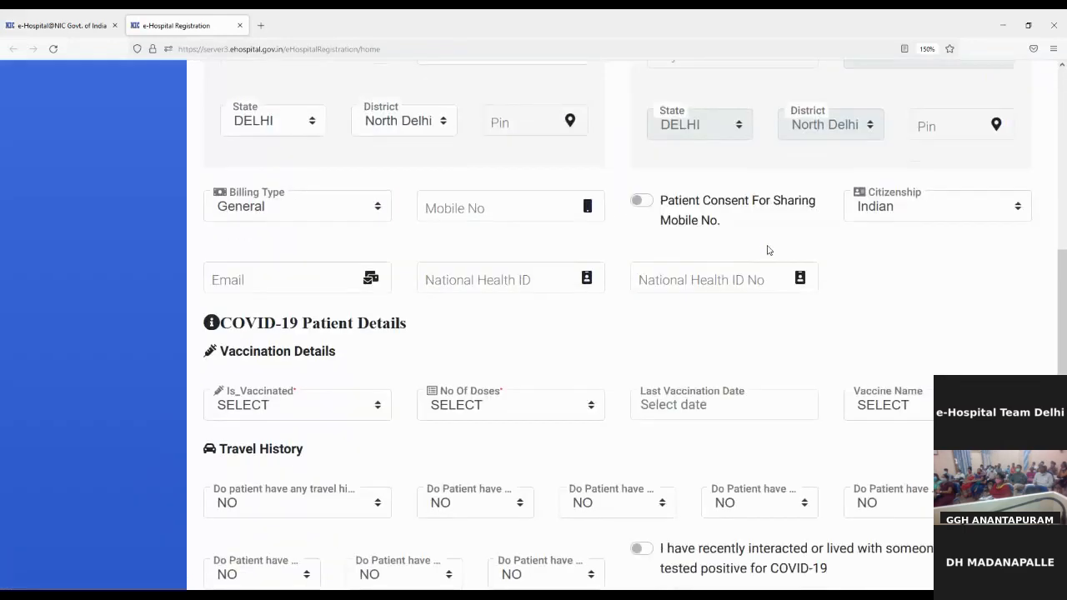
{"action": "scroll", "coordinate": [768, 250], "scroll_direction": "down", "scroll_amount": 3}
{"action": "scroll", "coordinate": [769, 250], "scroll_direction": "down", "scroll_amount": 1}
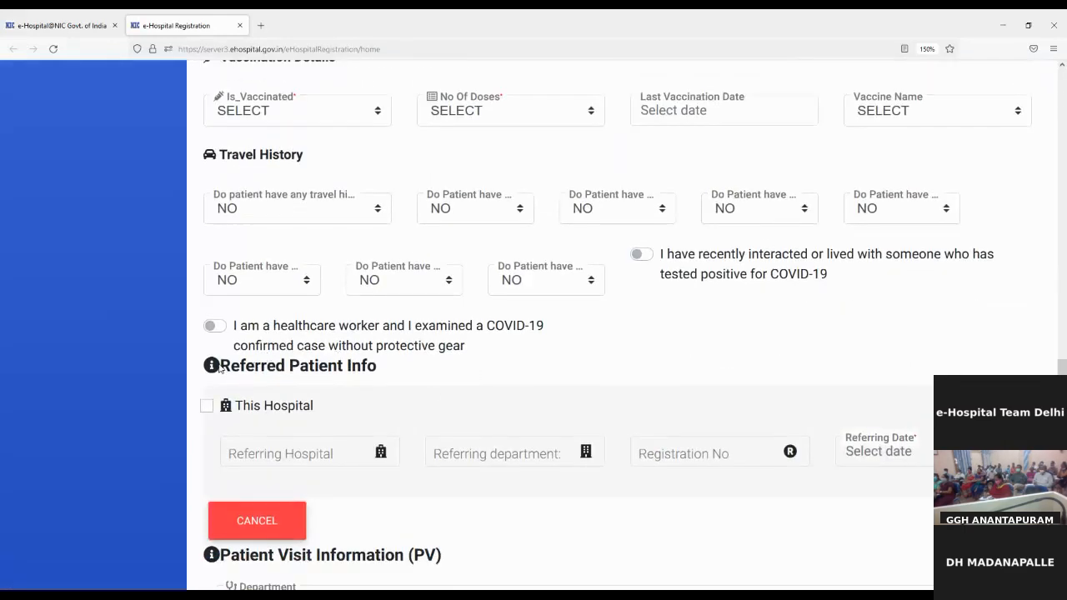
{"action": "left_click_drag", "start_coordinate": [220, 369], "coordinate": [451, 387]}
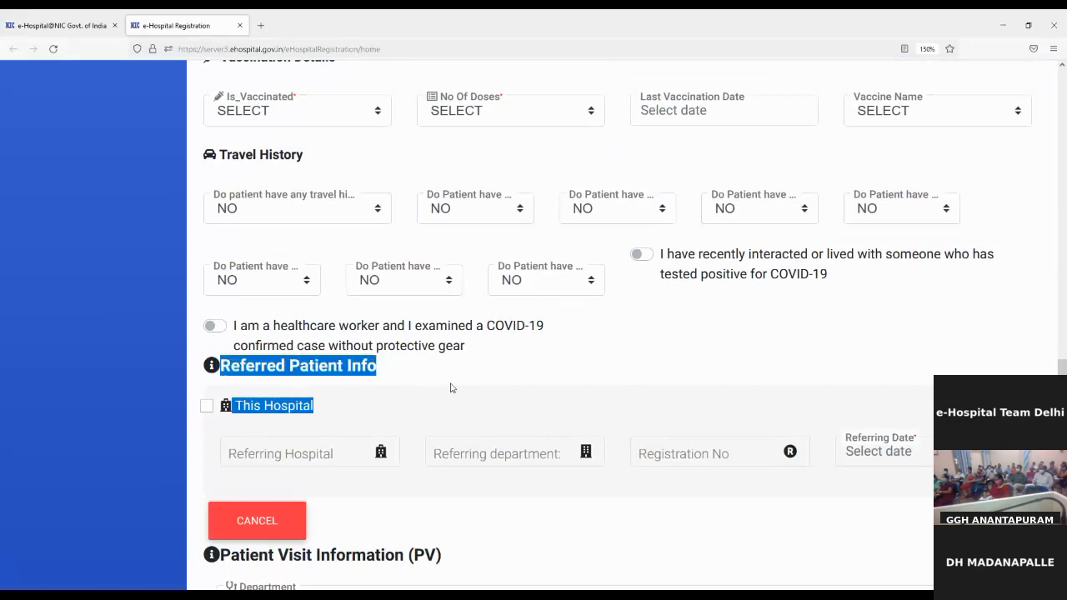
{"action": "left_click", "coordinate": [639, 375]}
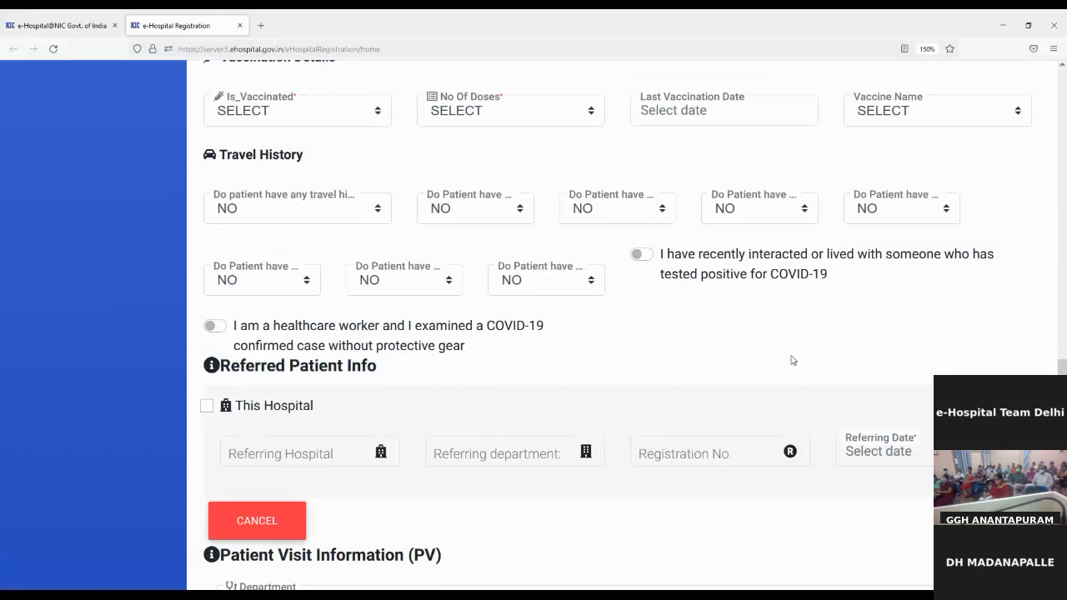
Untick Add Referred Patient under Other Options.
{"action": "scroll", "coordinate": [791, 360], "scroll_direction": "up", "scroll_amount": 15}
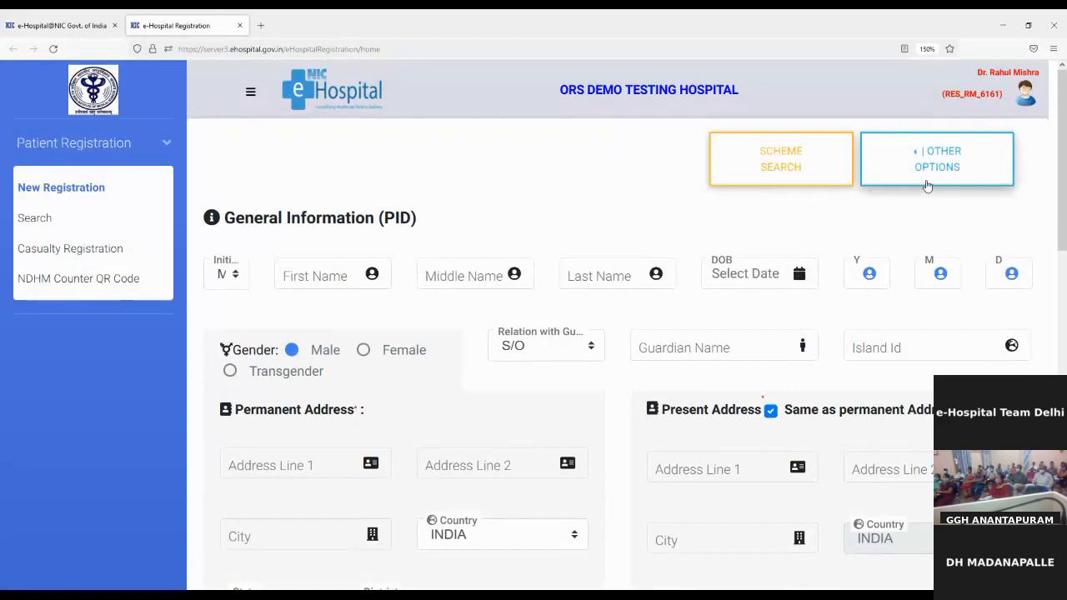
{"action": "left_click", "coordinate": [920, 185]}
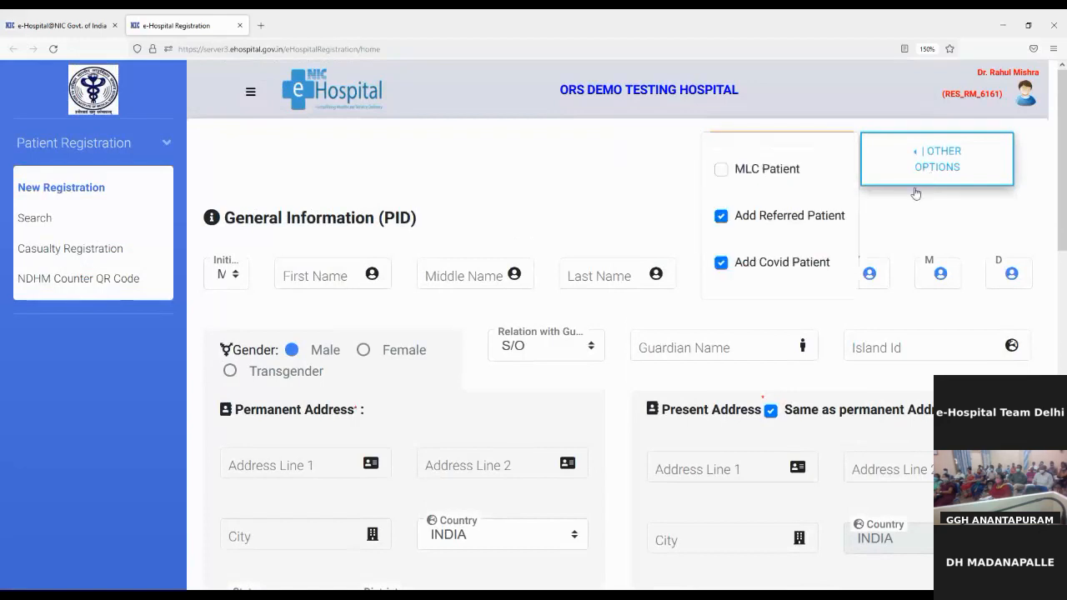
{"action": "left_click", "coordinate": [722, 221]}
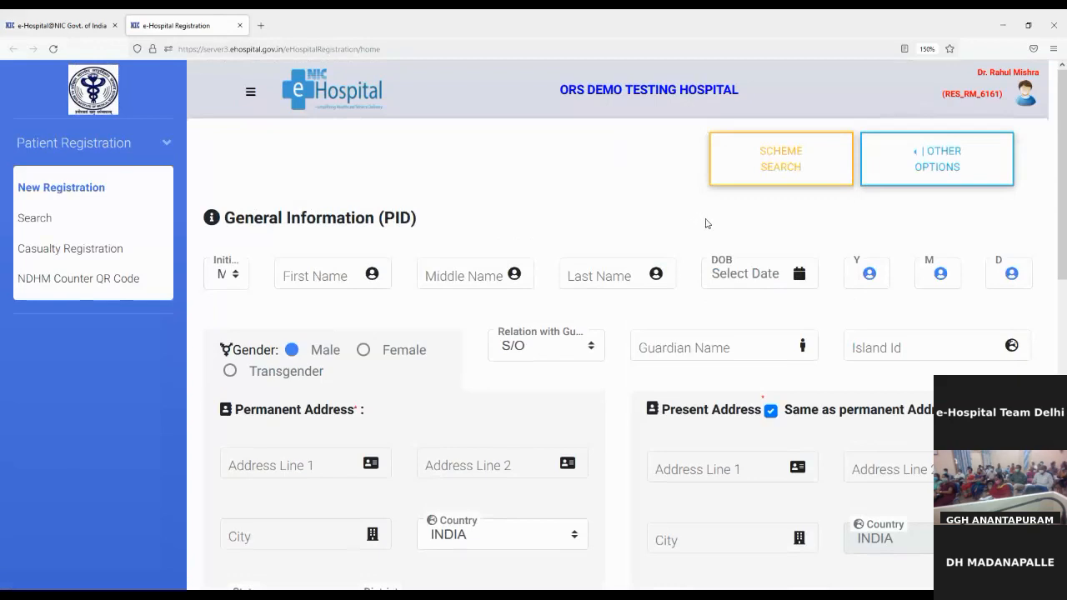
{"action": "scroll", "coordinate": [704, 224], "scroll_direction": "down", "scroll_amount": 3}
{"action": "scroll", "coordinate": [700, 222], "scroll_direction": "up", "scroll_amount": 3}
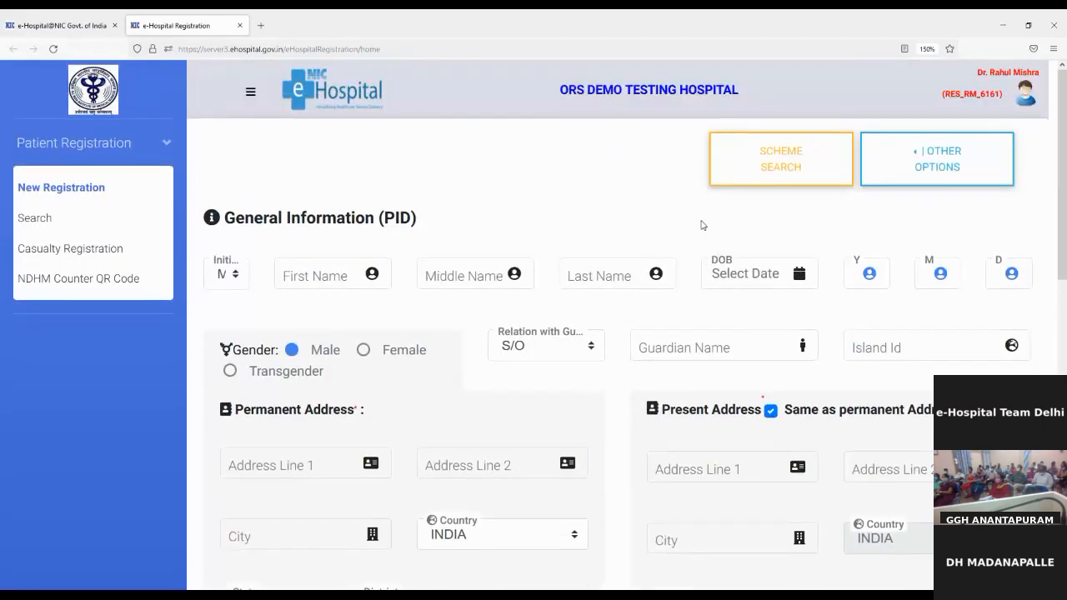
Enter the patient's first and last name and the guardian's name.
{"action": "left_click", "coordinate": [342, 274]}
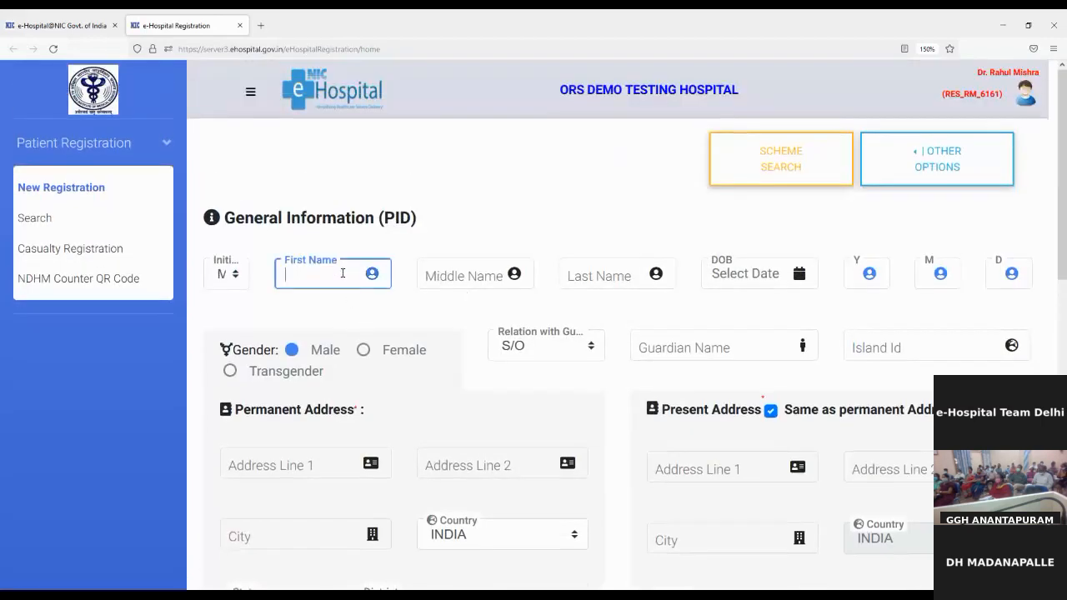
{"action": "left_click", "coordinate": [236, 282]}
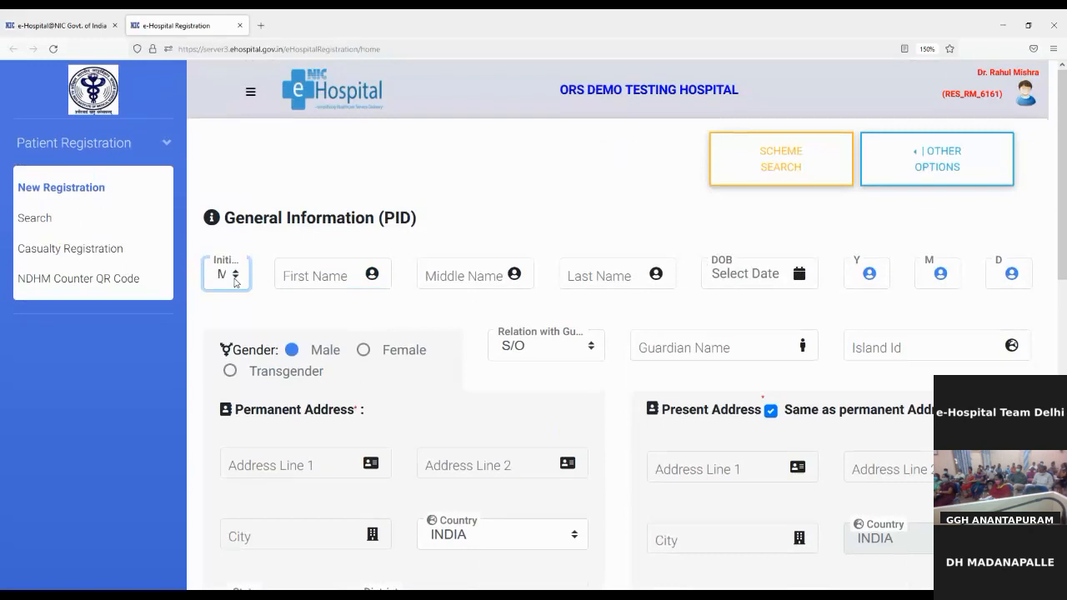
{"action": "left_click", "coordinate": [308, 265]}
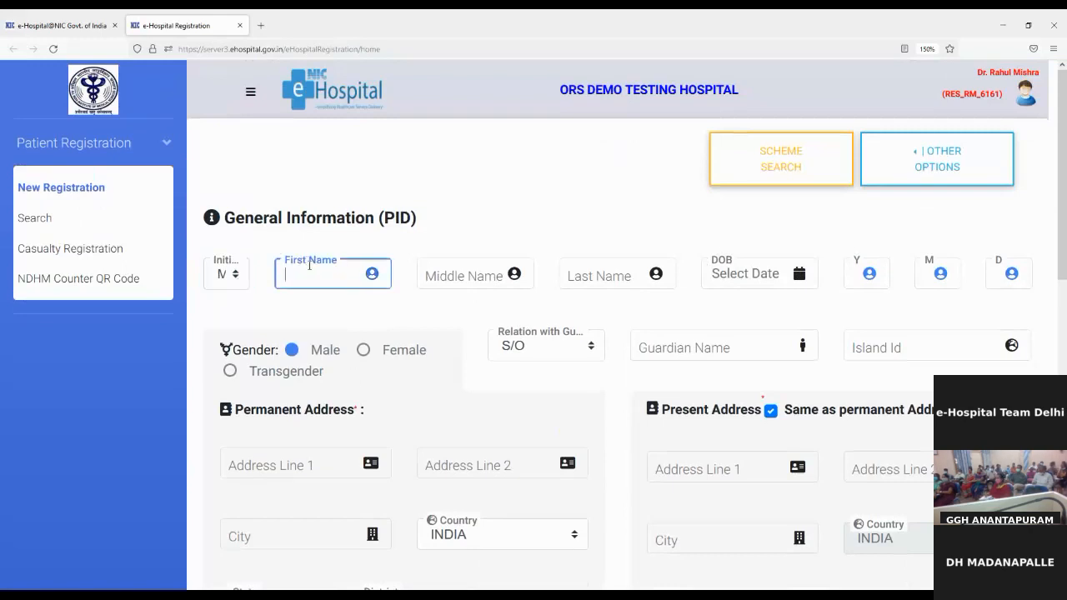
{"action": "type", "text": "TTT"}
{"action": "key", "text": "Tab"}
{"action": "key", "text": "Tab"}
{"action": "type", "text": "TTT"}
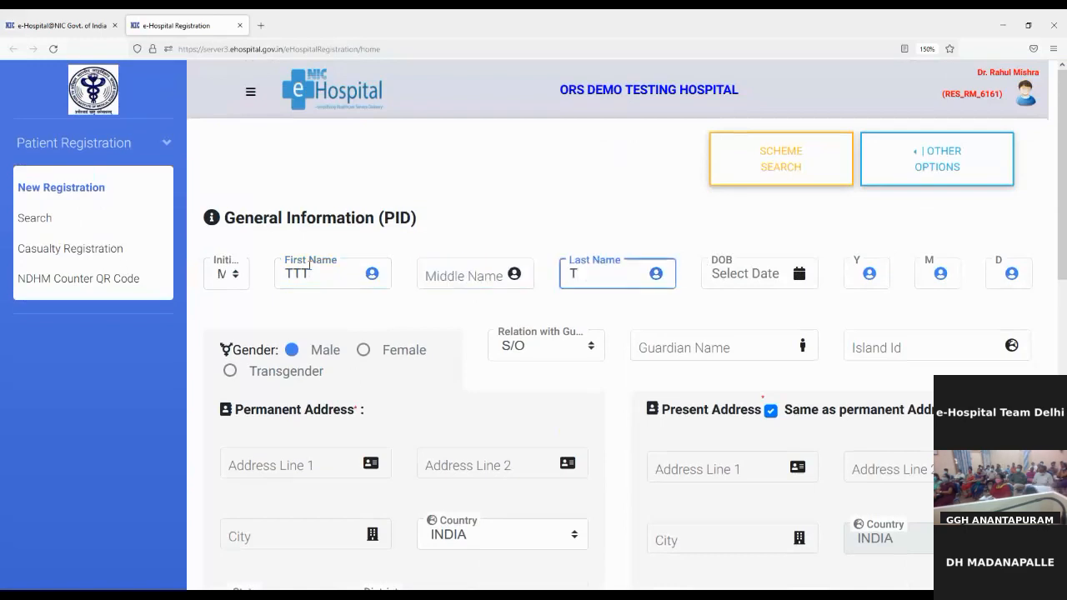
{"action": "key", "text": "Tab"}
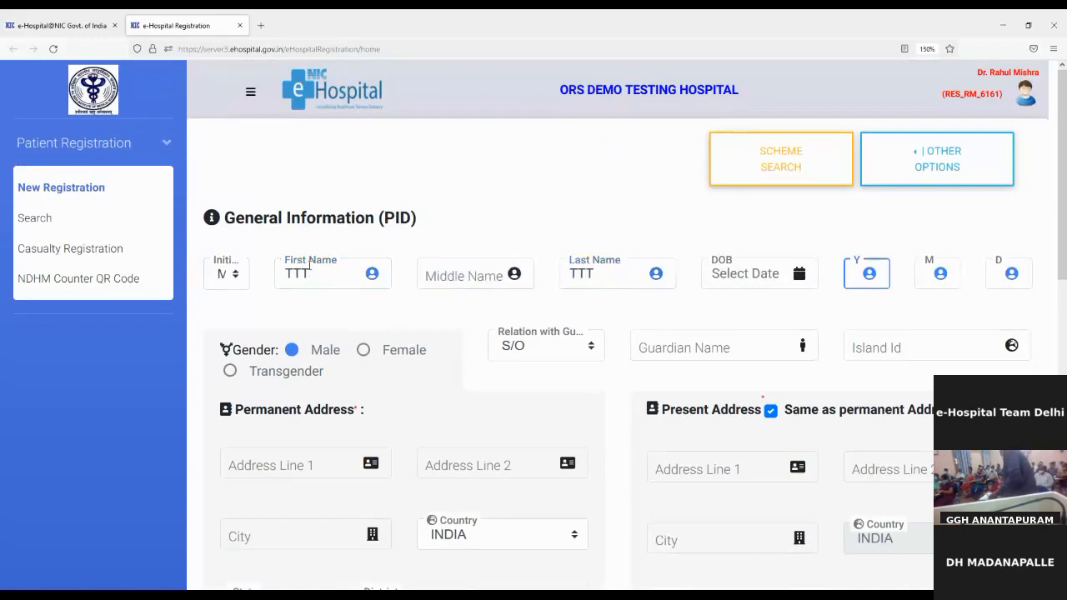
{"action": "key", "text": "Tab"}
{"action": "key", "text": "Tab"}
{"action": "key", "text": "Tab"}
{"action": "key", "text": "Tab"}
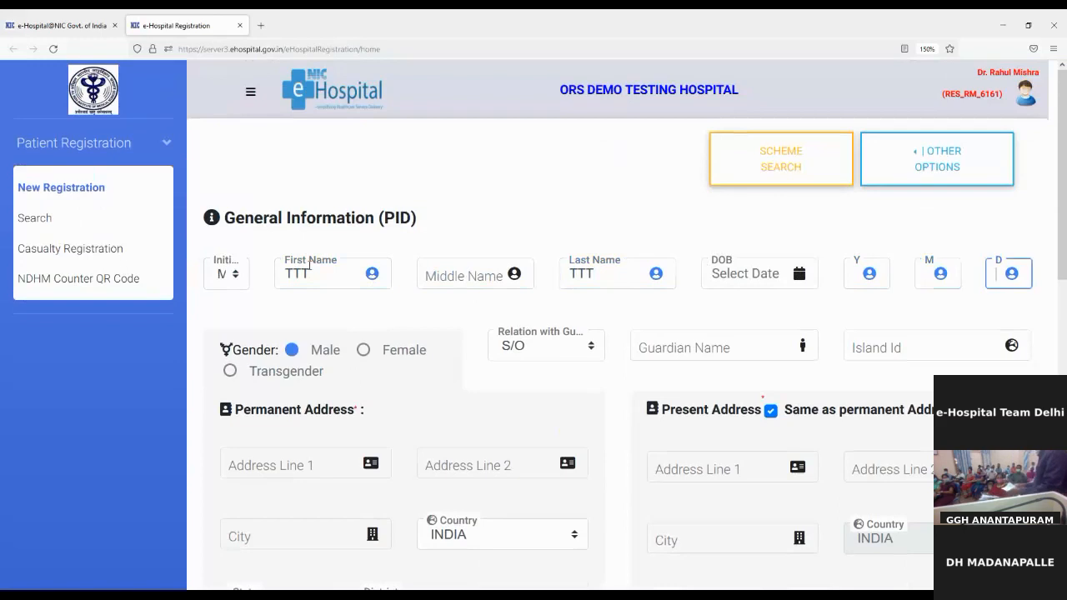
{"action": "type", "text": "TTTTT"}
{"action": "key", "text": "Tab"}
{"action": "key", "text": "Tab"}
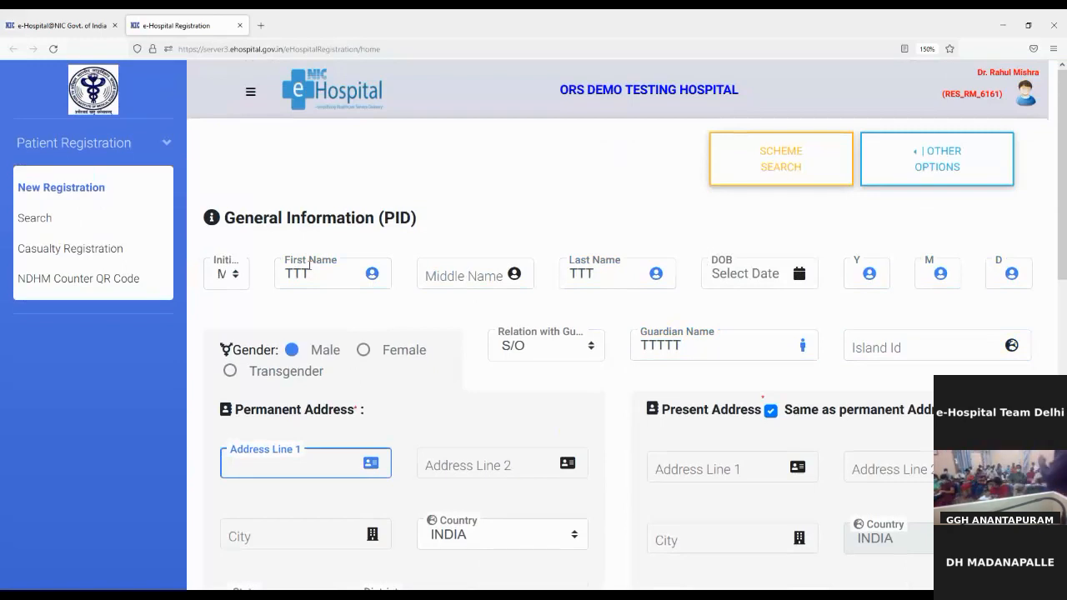
Fill in Address Line 1 and the mobile number, with sharing consent on.
{"action": "type", "text": "KAROL "}
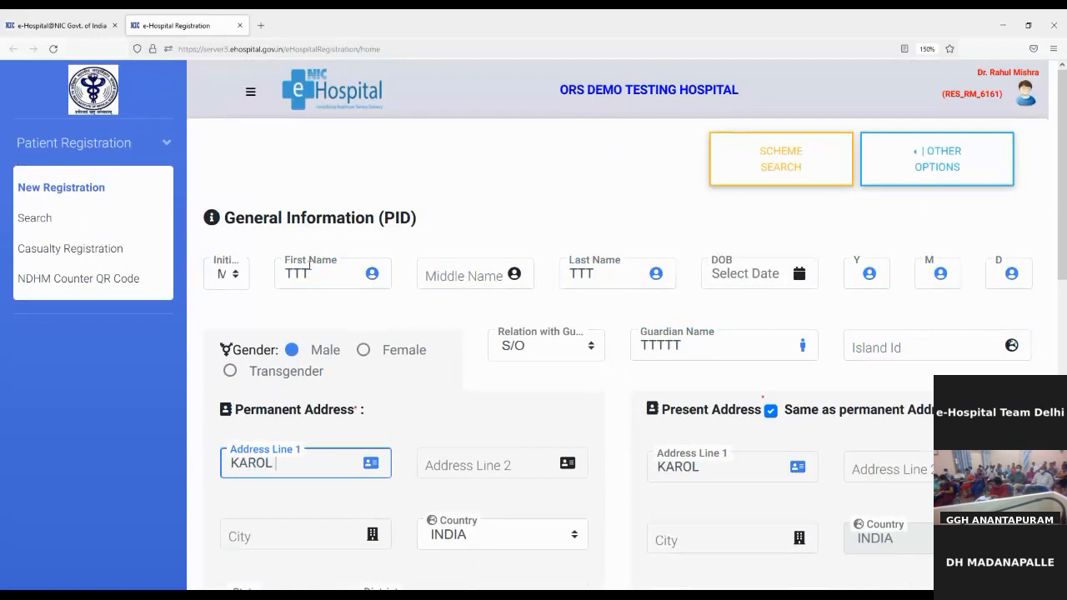
{"action": "type", "text": "BAGH"}
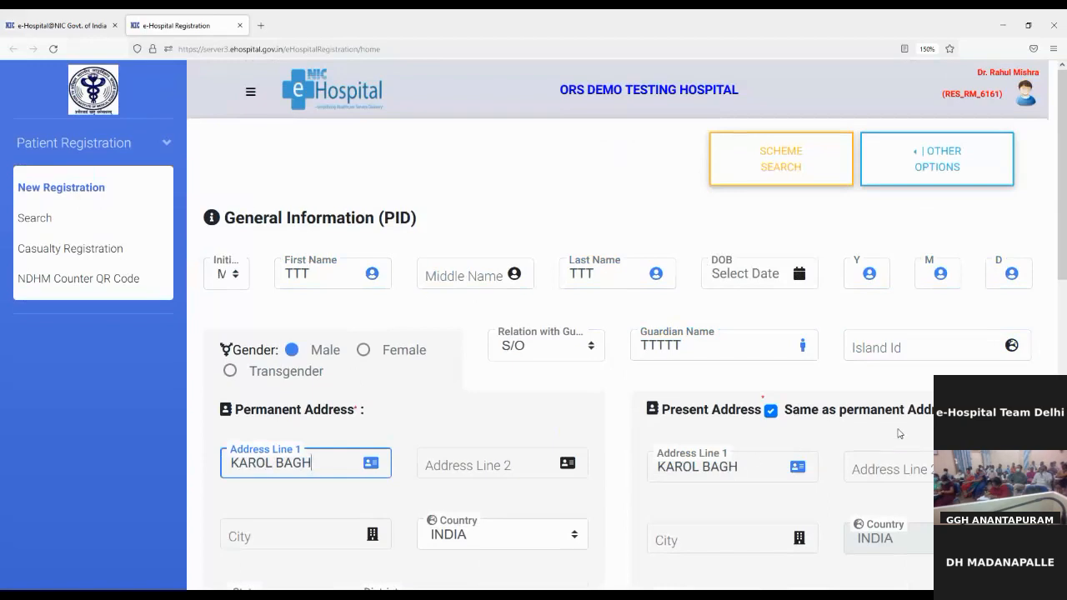
{"action": "scroll", "coordinate": [899, 434], "scroll_direction": "down", "scroll_amount": 2}
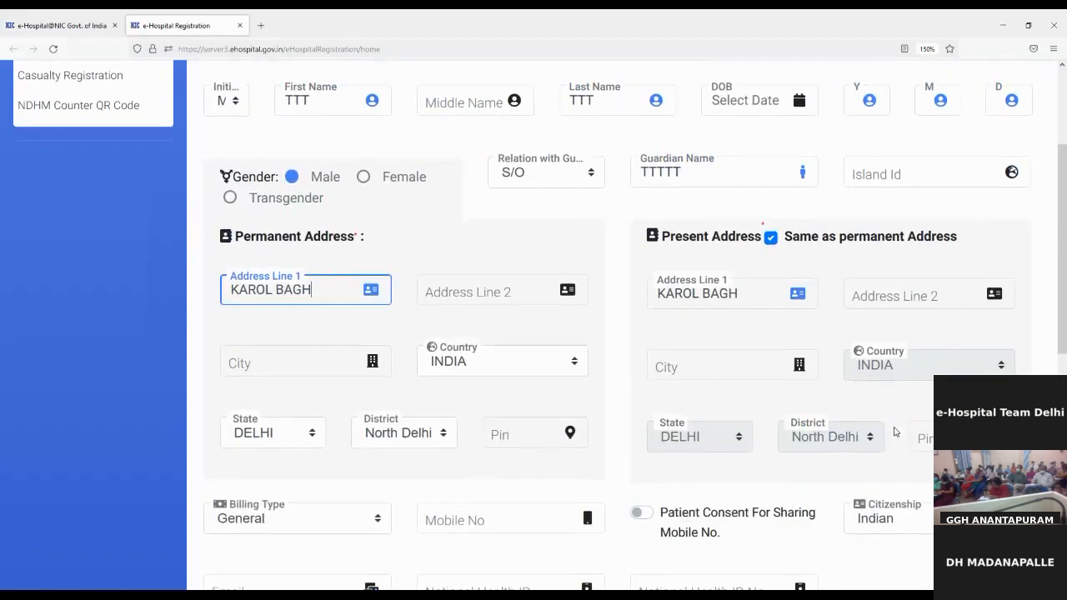
{"action": "scroll", "coordinate": [895, 431], "scroll_direction": "down", "scroll_amount": 2}
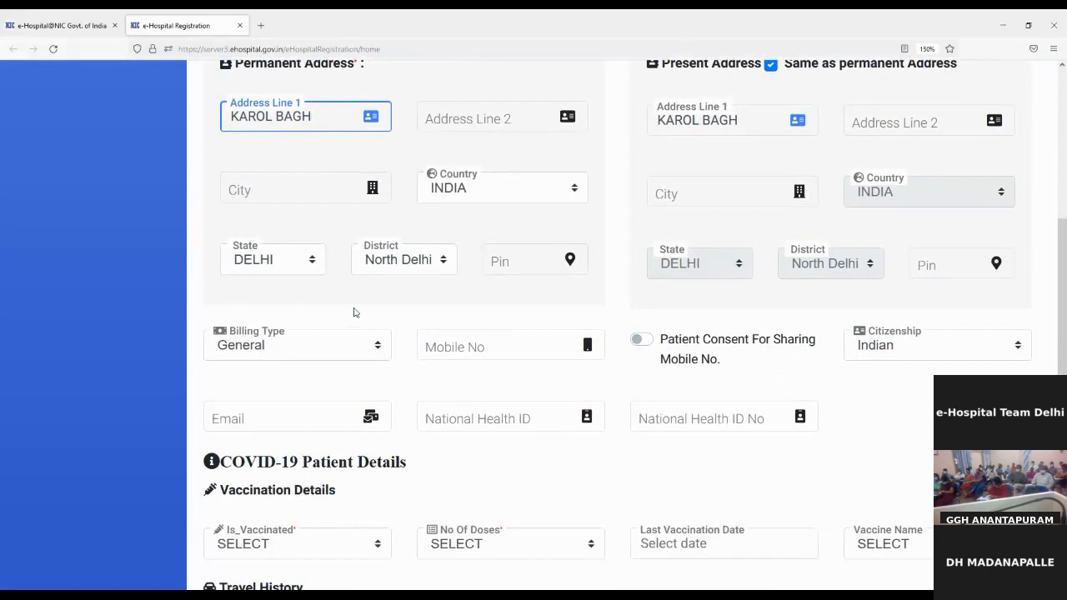
{"action": "left_click", "coordinate": [313, 352]}
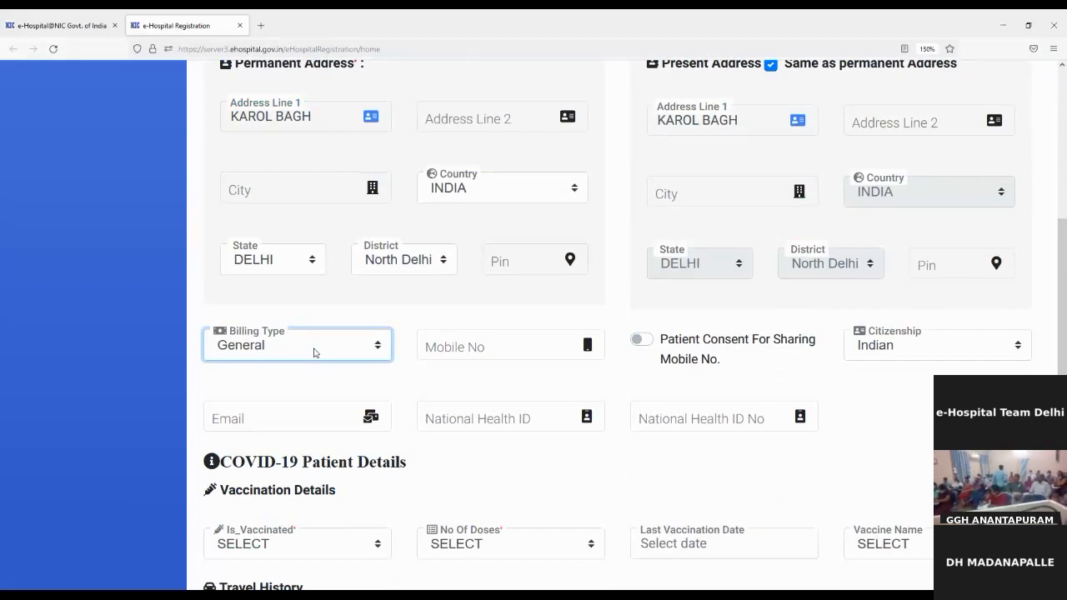
{"action": "left_click", "coordinate": [495, 337]}
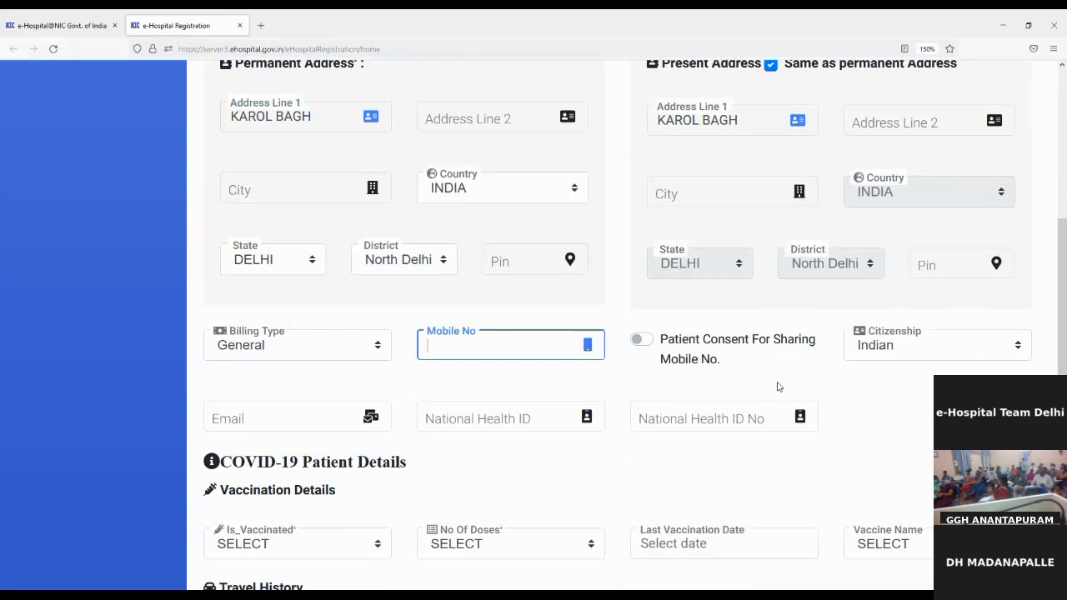
{"action": "type", "text": "9999999999"}
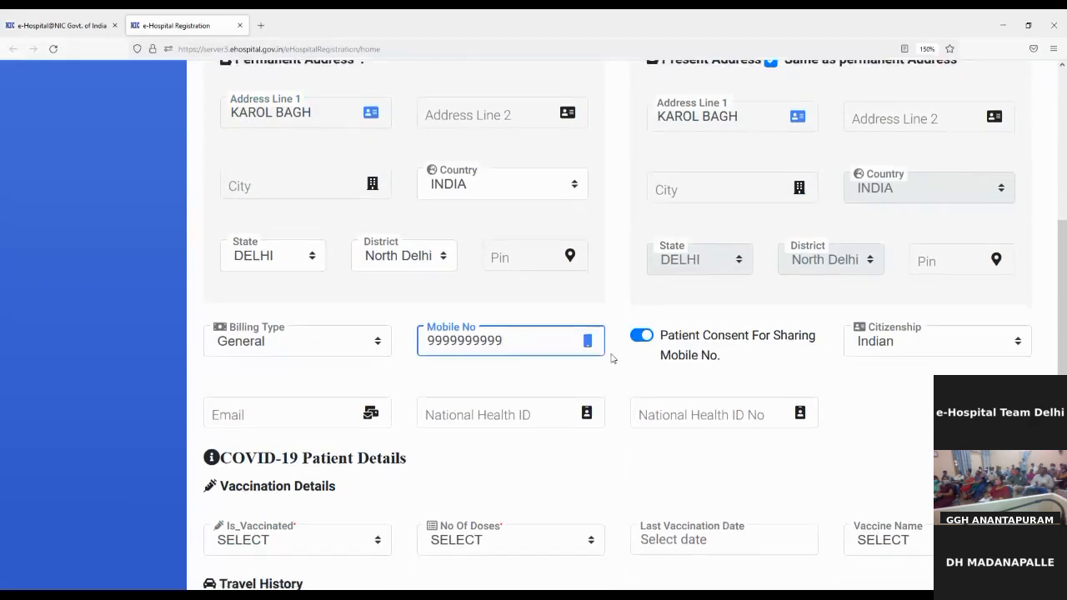
{"action": "scroll", "coordinate": [611, 357], "scroll_direction": "down", "scroll_amount": 1}
{"action": "scroll", "coordinate": [611, 357], "scroll_direction": "down", "scroll_amount": 3}
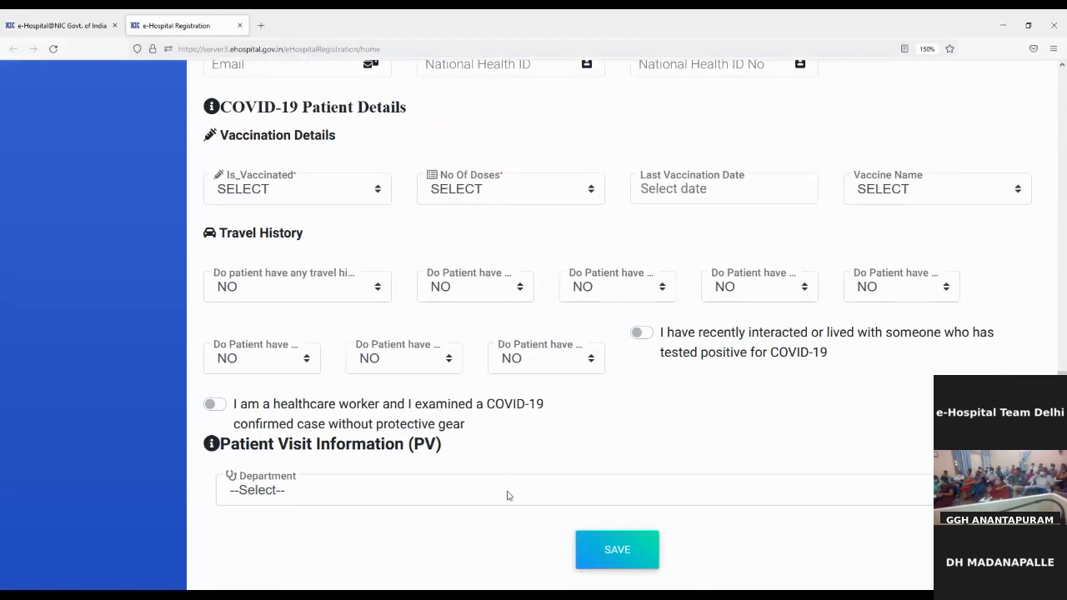
Set the visit department to Anatomy and pick an Anatomy Unit A room.
{"action": "left_click", "coordinate": [508, 492]}
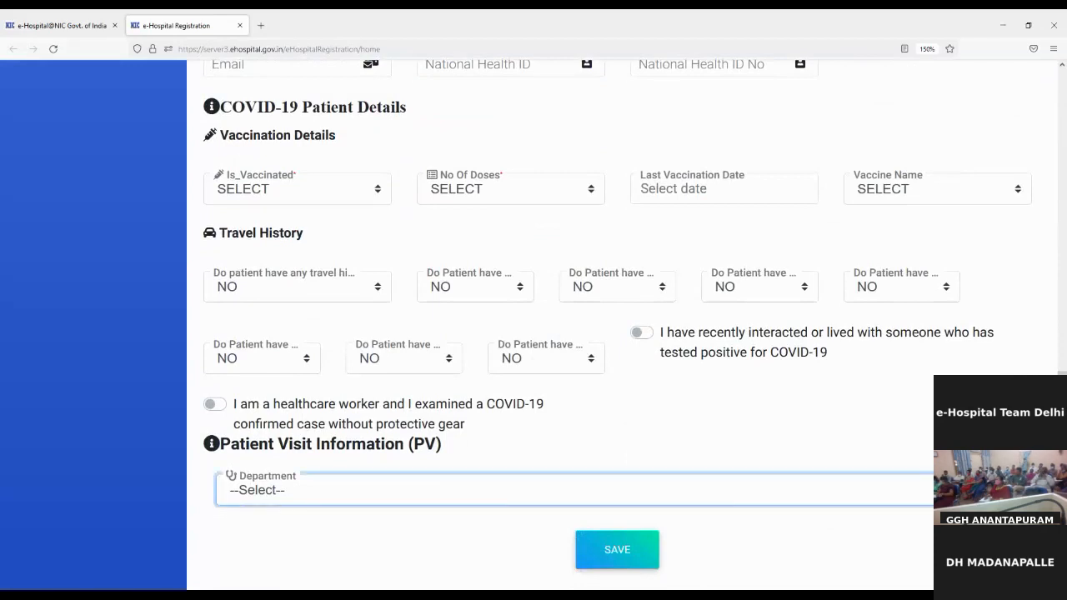
{"action": "left_click", "coordinate": [558, 345]}
{"action": "scroll", "coordinate": [558, 344], "scroll_direction": "down", "scroll_amount": 2}
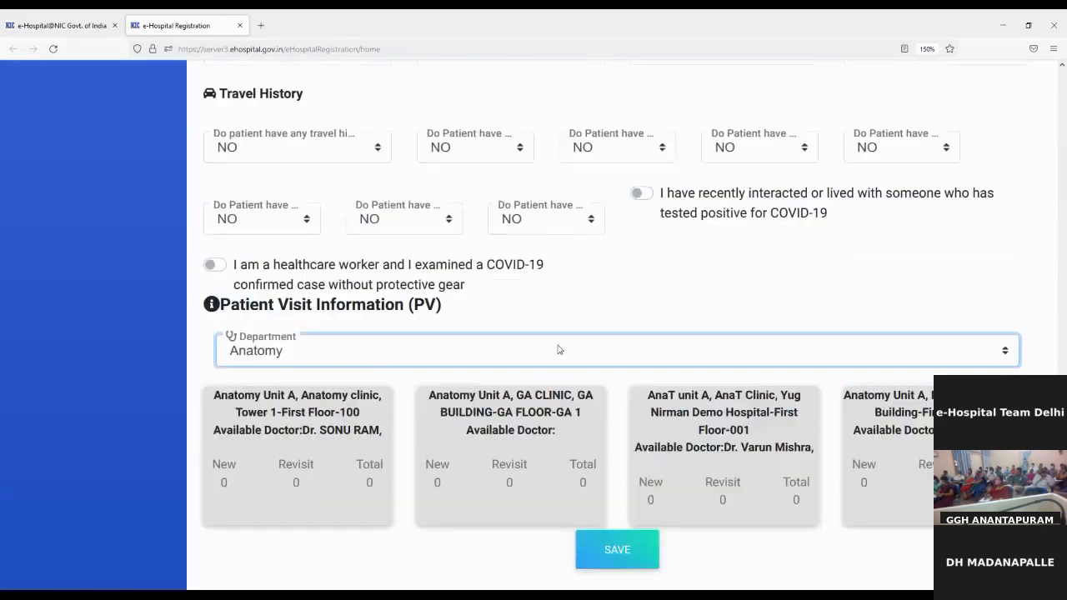
{"action": "left_click", "coordinate": [668, 461]}
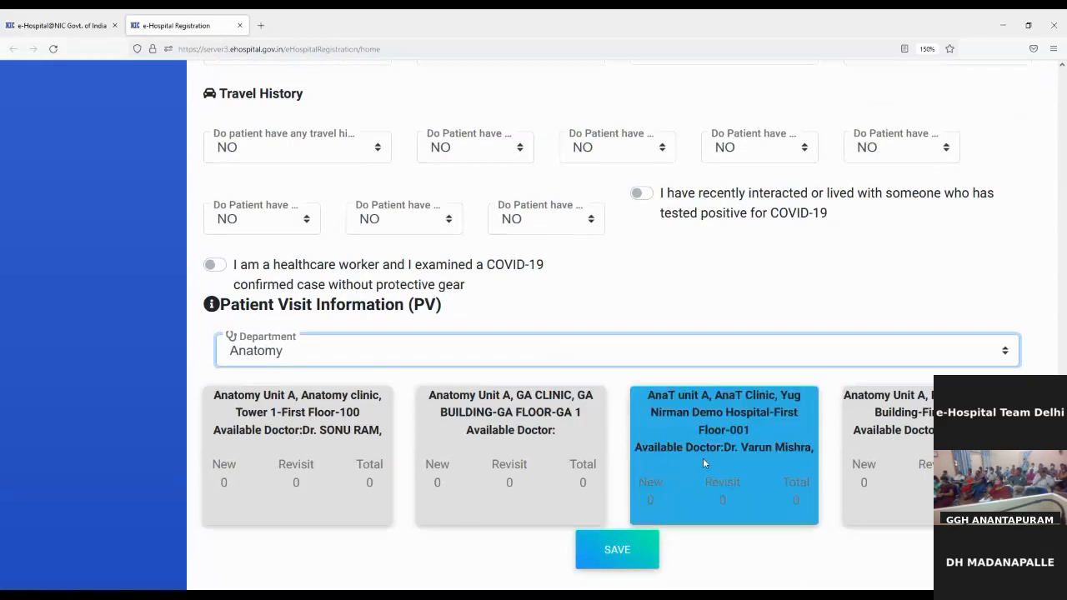
{"action": "left_click", "coordinate": [891, 467]}
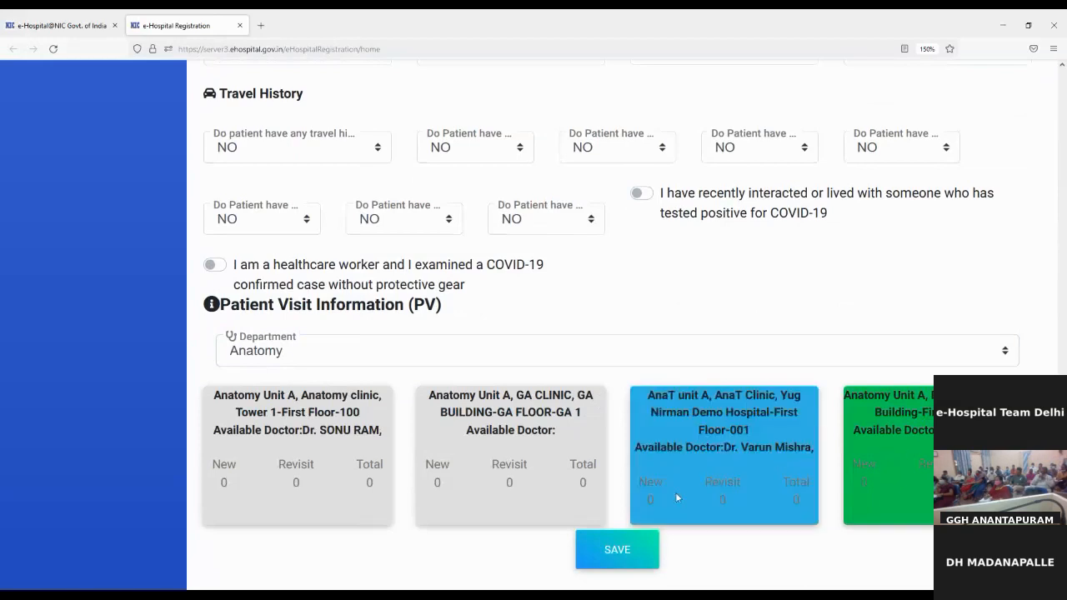
Save and confirm the new registration, then select the UHID on the OPD slip.
{"action": "left_click", "coordinate": [642, 561]}
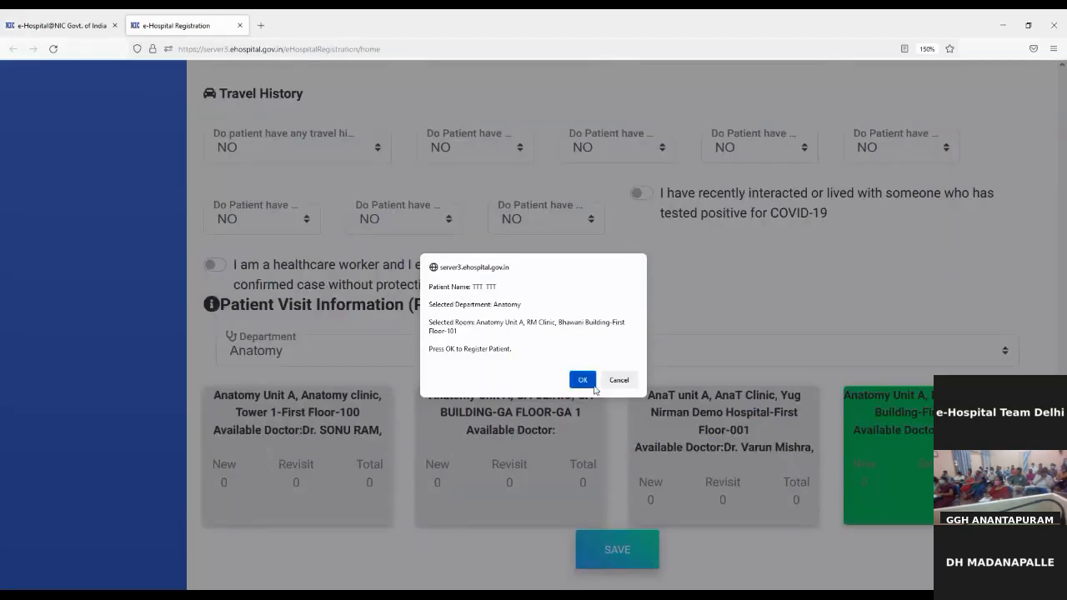
{"action": "left_click", "coordinate": [581, 381]}
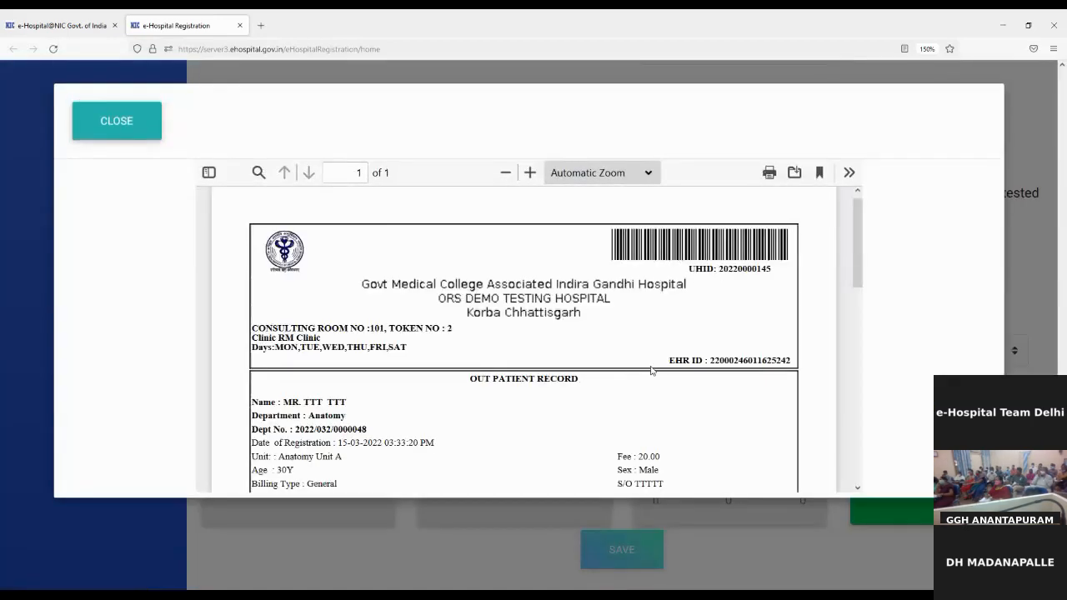
{"action": "scroll", "coordinate": [683, 363], "scroll_direction": "down", "scroll_amount": 1}
{"action": "scroll", "coordinate": [683, 363], "scroll_direction": "up", "scroll_amount": 2}
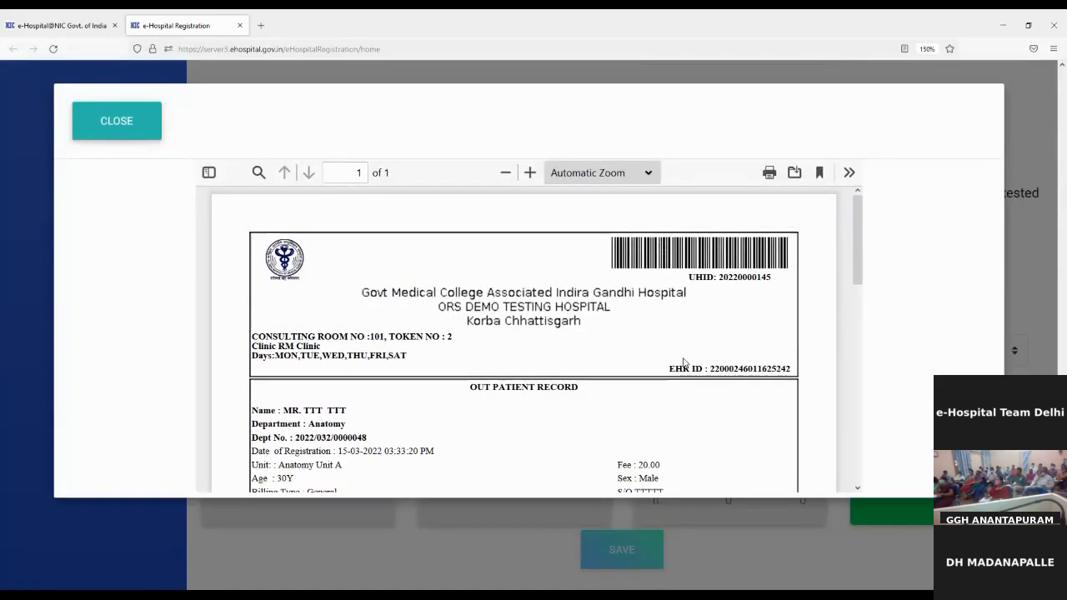
{"action": "double_click", "coordinate": [762, 276]}
{"action": "key", "text": "ctrl+c"}
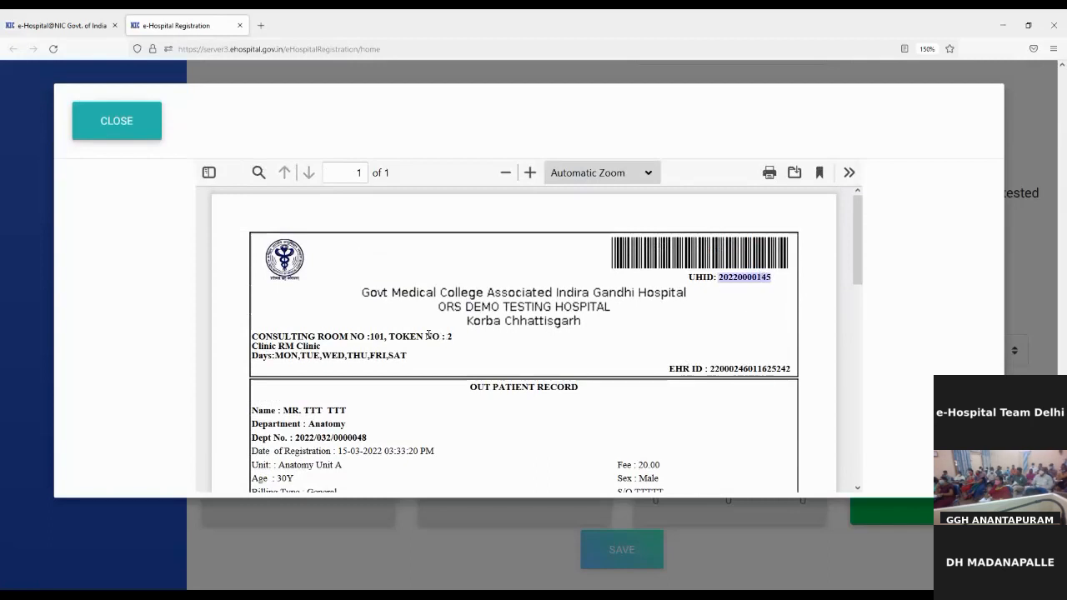
{"action": "left_click", "coordinate": [411, 335]}
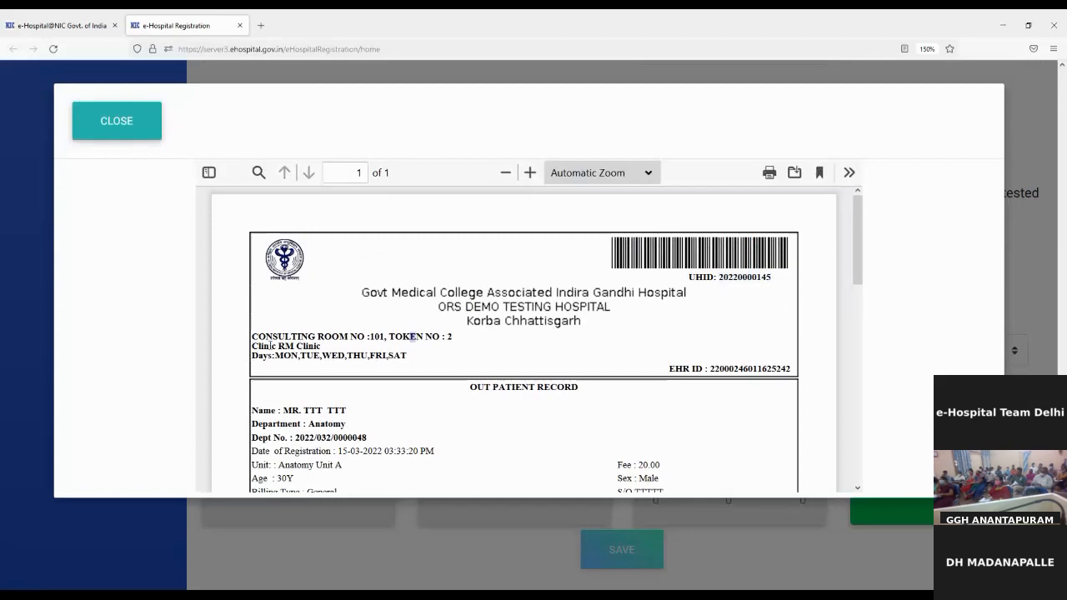
Check the slip's consulting room, token, patient name and 20.00 consultation fee.
{"action": "left_click_drag", "start_coordinate": [253, 334], "coordinate": [386, 339]}
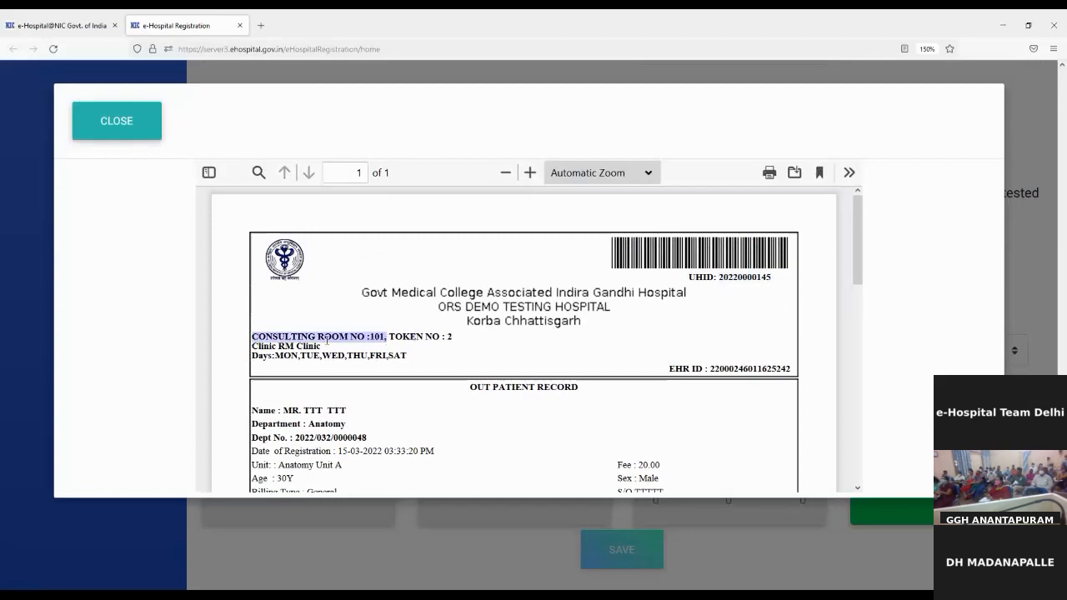
{"action": "left_click_drag", "start_coordinate": [257, 345], "coordinate": [343, 341]}
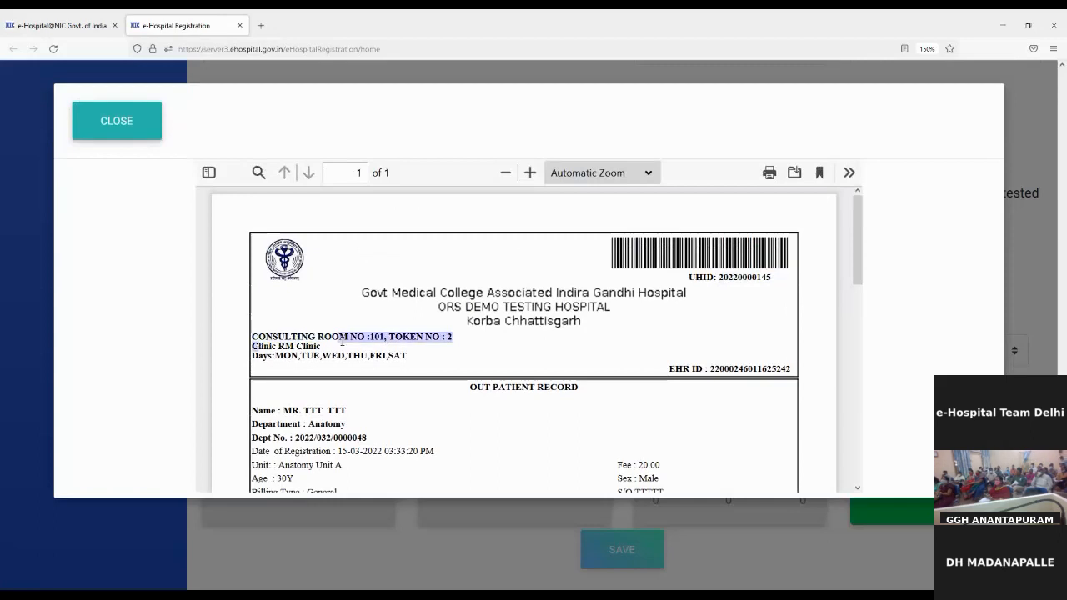
{"action": "left_click_drag", "start_coordinate": [282, 356], "coordinate": [413, 360]}
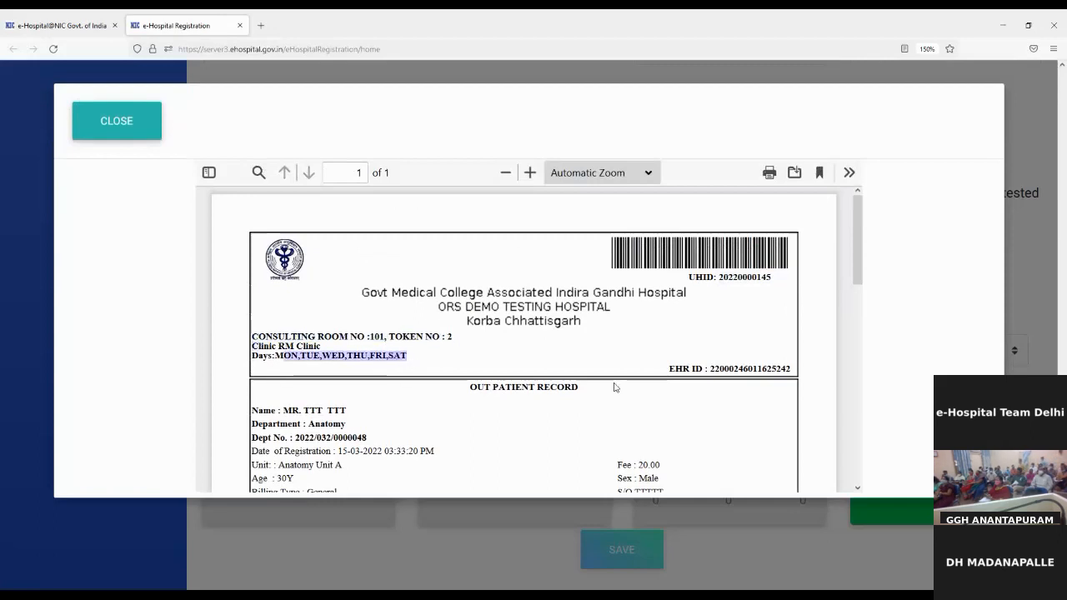
{"action": "scroll", "coordinate": [614, 386], "scroll_direction": "down", "scroll_amount": 3}
{"action": "left_click_drag", "start_coordinate": [263, 250], "coordinate": [322, 252]}
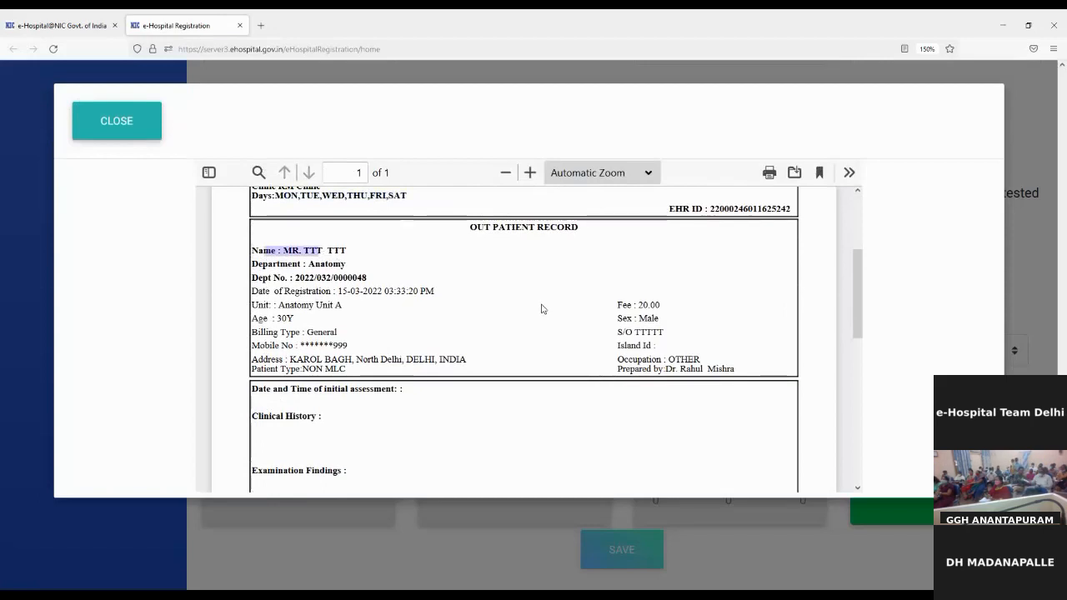
{"action": "left_click", "coordinate": [361, 306]}
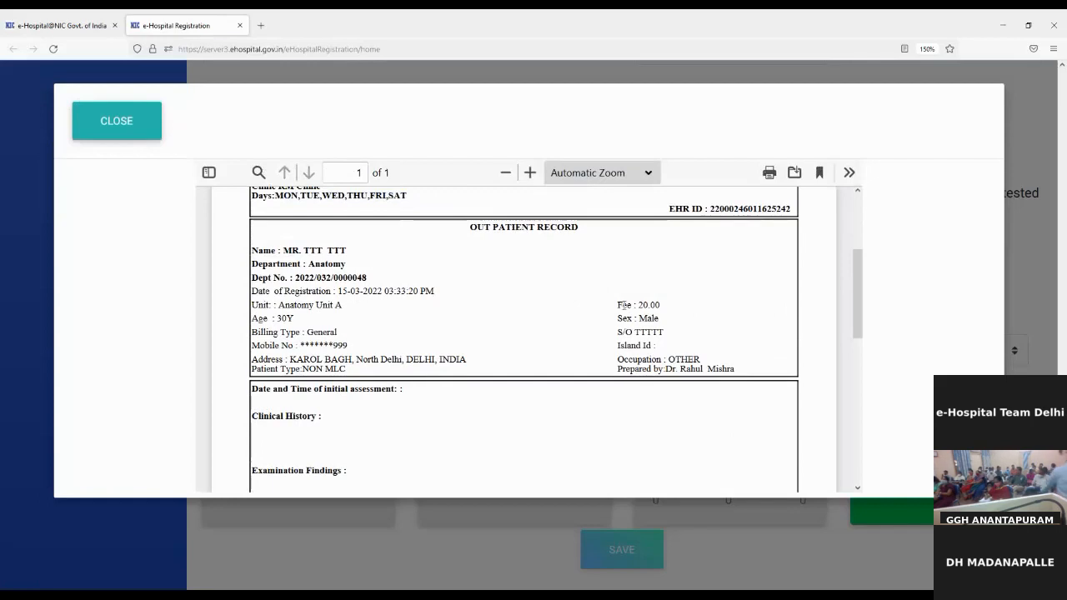
{"action": "left_click_drag", "start_coordinate": [620, 302], "coordinate": [664, 309]}
{"action": "left_click", "coordinate": [680, 304]}
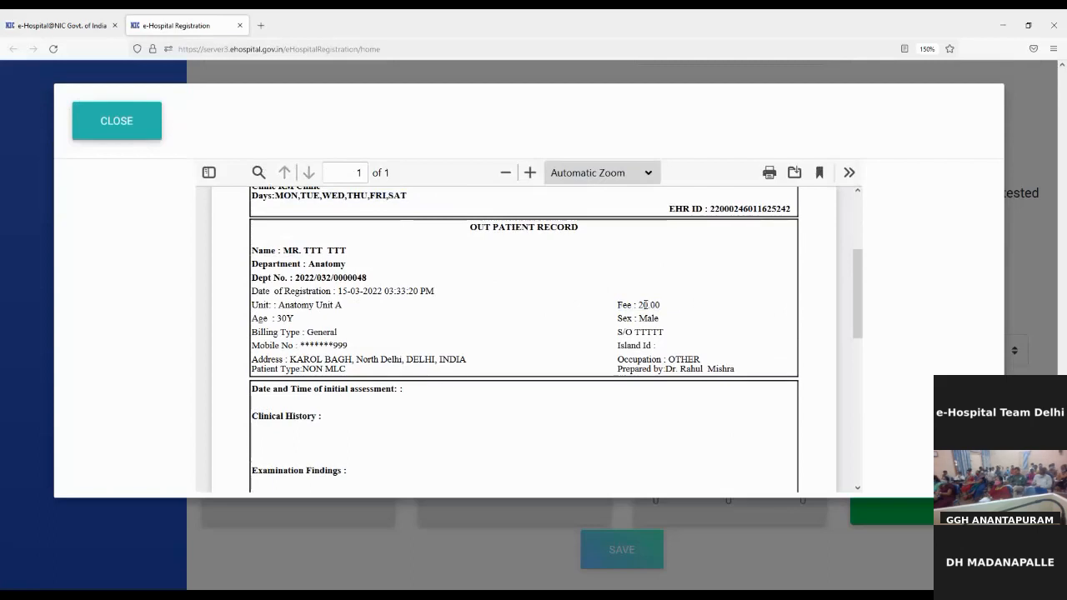
{"action": "left_click_drag", "start_coordinate": [643, 304], "coordinate": [664, 306]}
{"action": "left_click", "coordinate": [678, 303]}
{"action": "scroll", "coordinate": [690, 314], "scroll_direction": "down", "scroll_amount": 2}
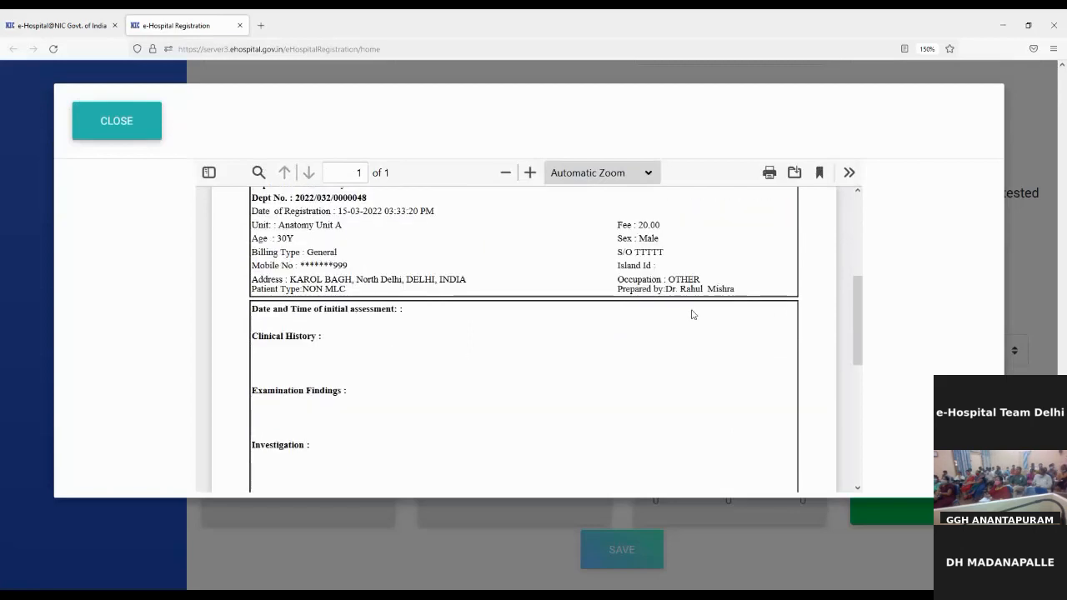
{"action": "scroll", "coordinate": [691, 314], "scroll_direction": "down", "scroll_amount": 8}
{"action": "scroll", "coordinate": [691, 314], "scroll_direction": "up", "scroll_amount": 12}
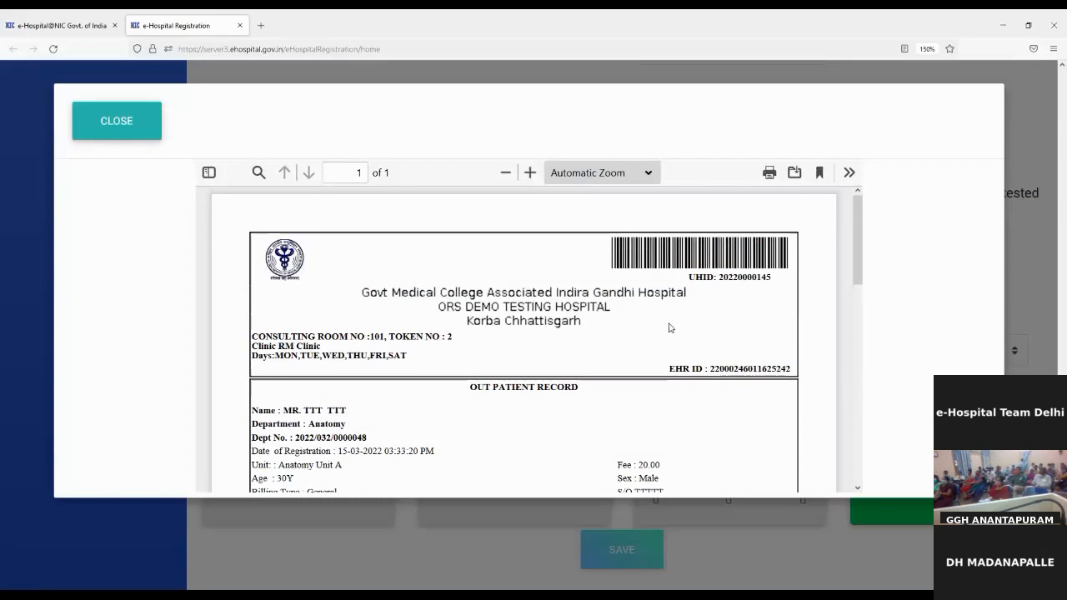
Select the UHID once more and close the slip preview.
{"action": "double_click", "coordinate": [754, 279]}
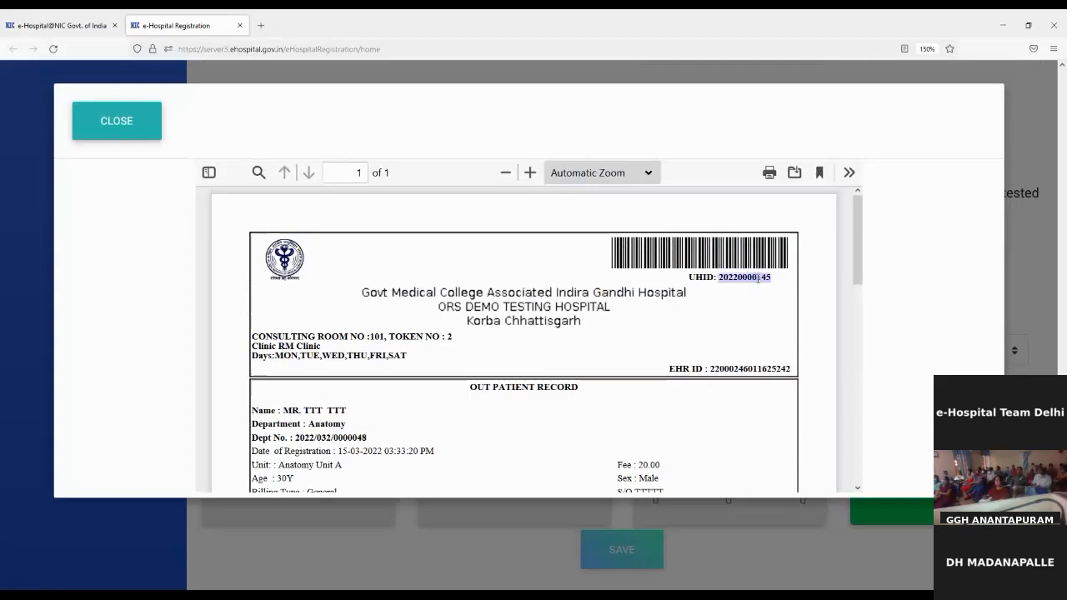
{"action": "left_click", "coordinate": [710, 320]}
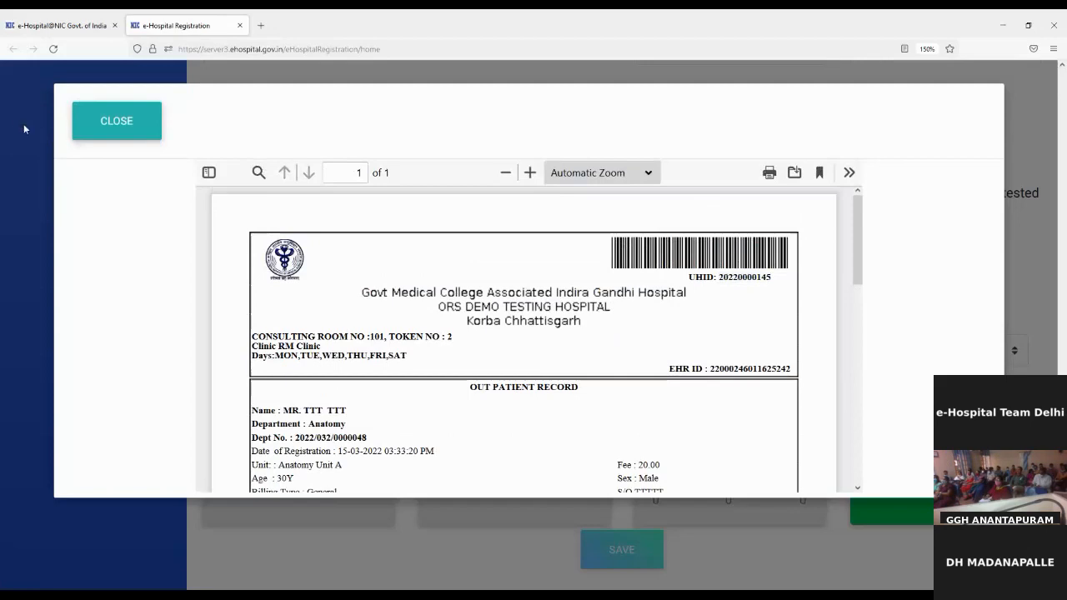
{"action": "left_click", "coordinate": [106, 141]}
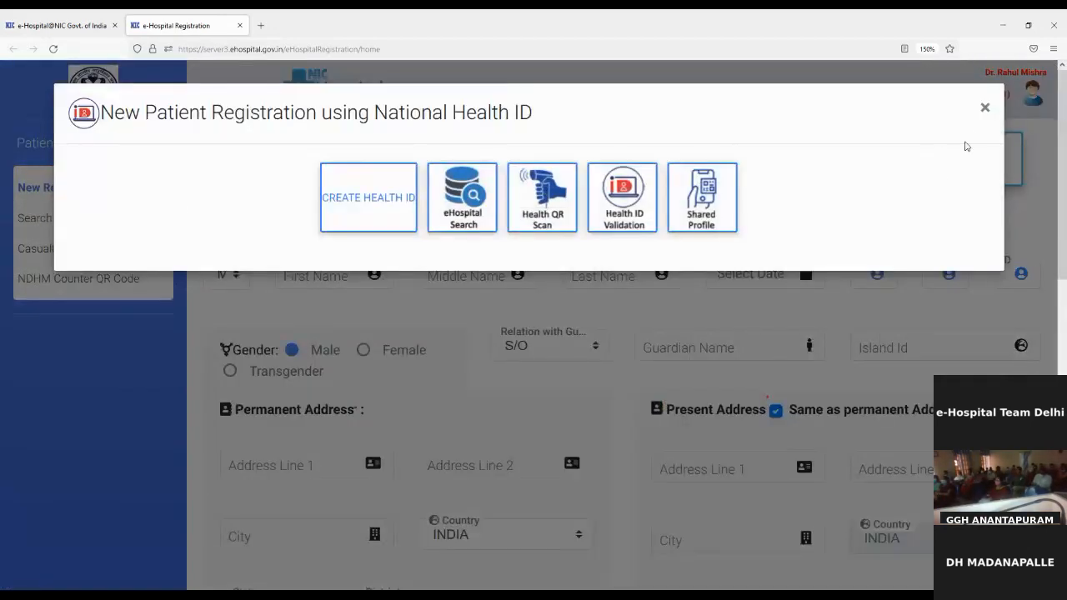
Dismiss the National Health ID prompt and go to Patient Registration > Search.
{"action": "left_click", "coordinate": [981, 111]}
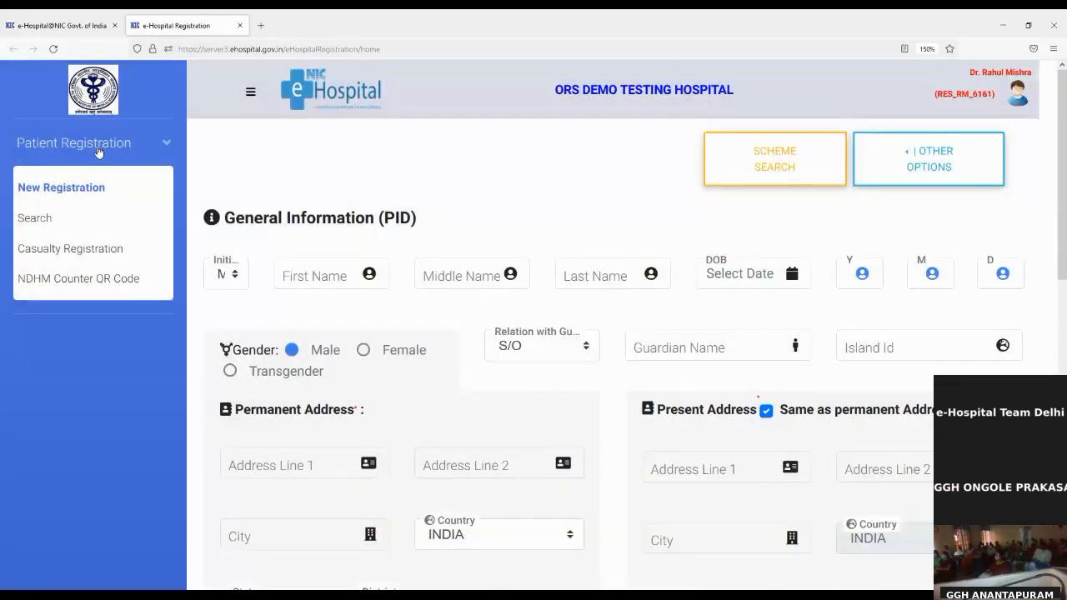
{"action": "left_click", "coordinate": [72, 229]}
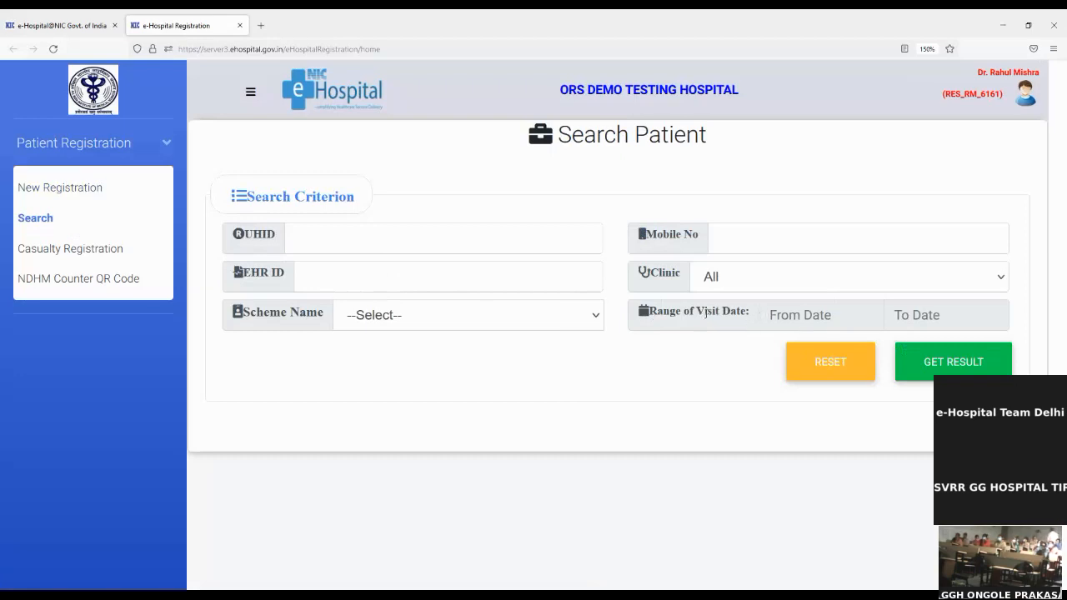
Search by the pasted UHID and open the Action menu on the Anatomy result.
{"action": "left_click", "coordinate": [432, 236]}
{"action": "key", "text": "ctrl+v"}
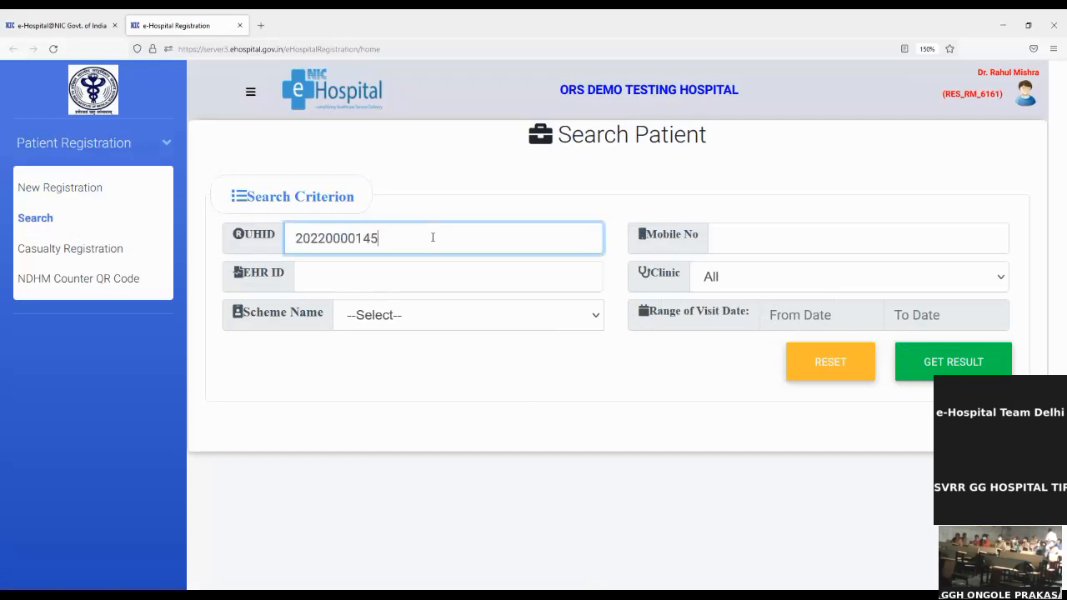
{"action": "left_click", "coordinate": [975, 366]}
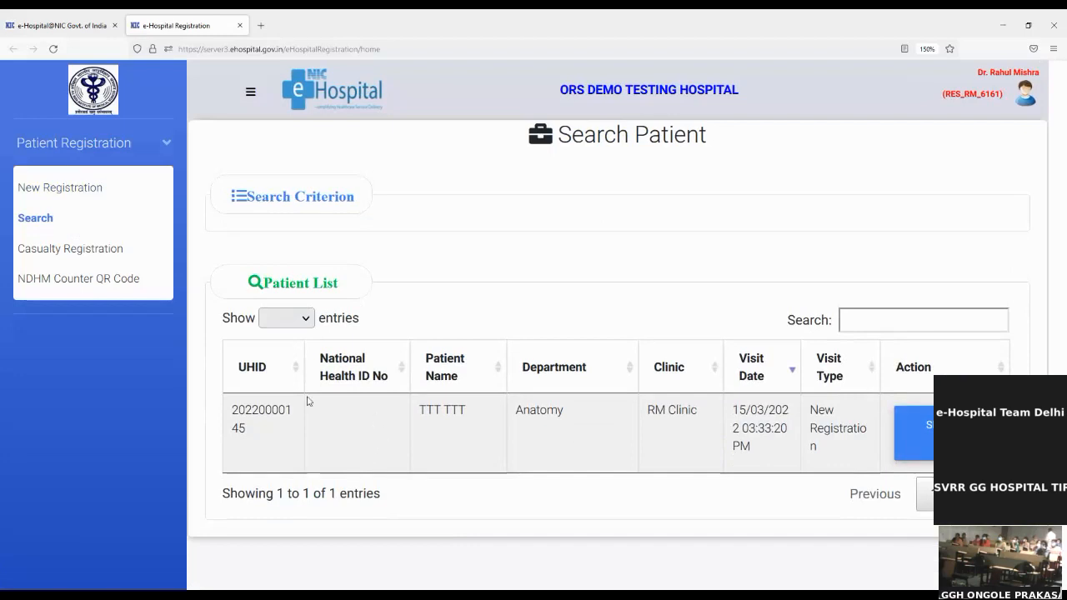
{"action": "left_click", "coordinate": [326, 364]}
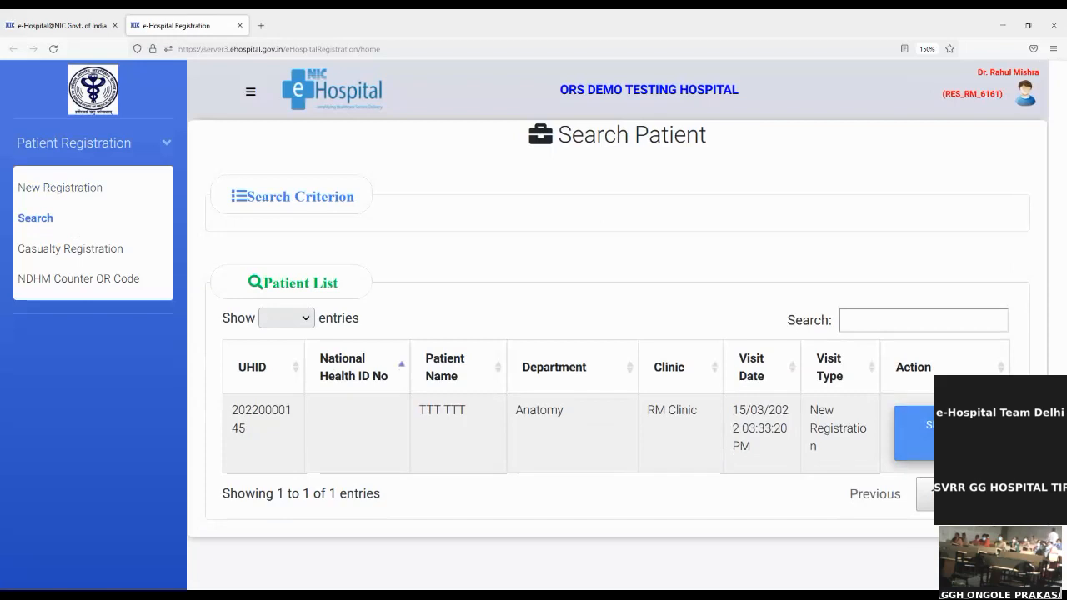
{"action": "left_click", "coordinate": [914, 433]}
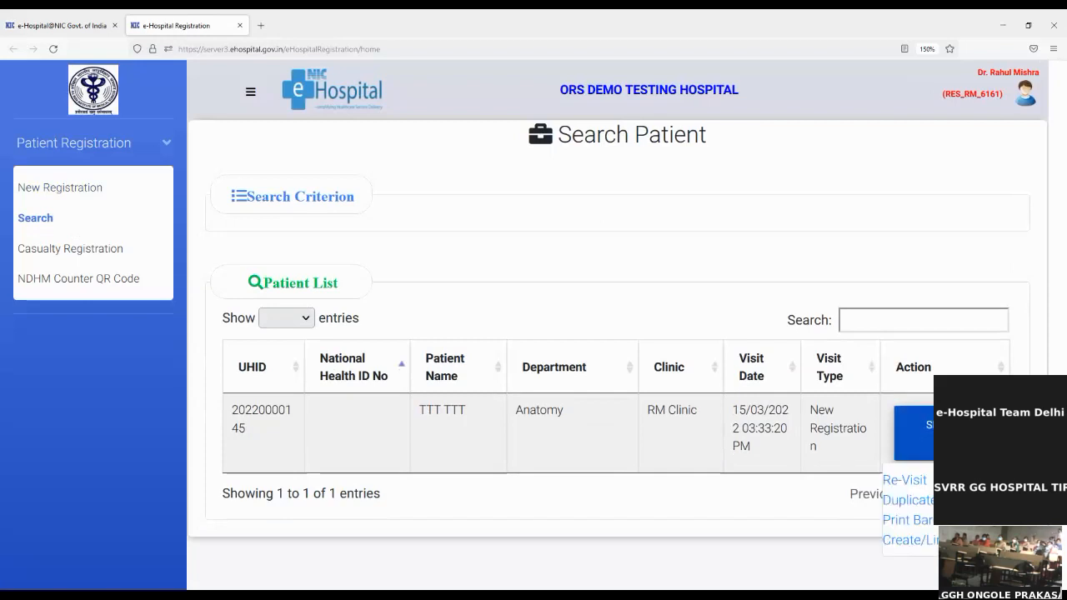
Start a Re-Visit, dismiss the Health ID prompt, and choose Biotechnology's Biotechno Unit clinic.
{"action": "left_click", "coordinate": [904, 481]}
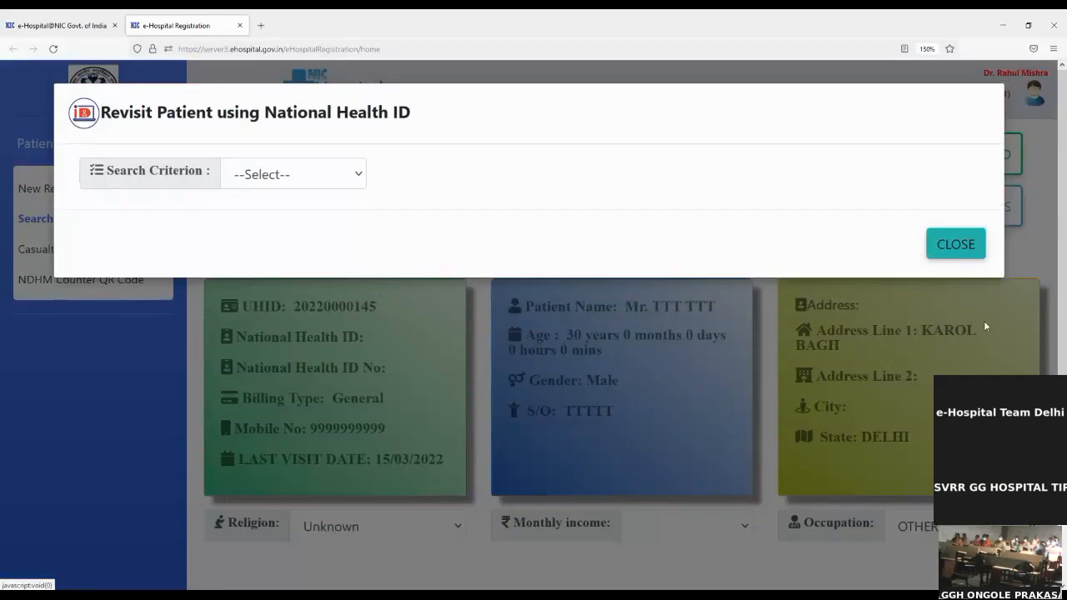
{"action": "left_click", "coordinate": [965, 249]}
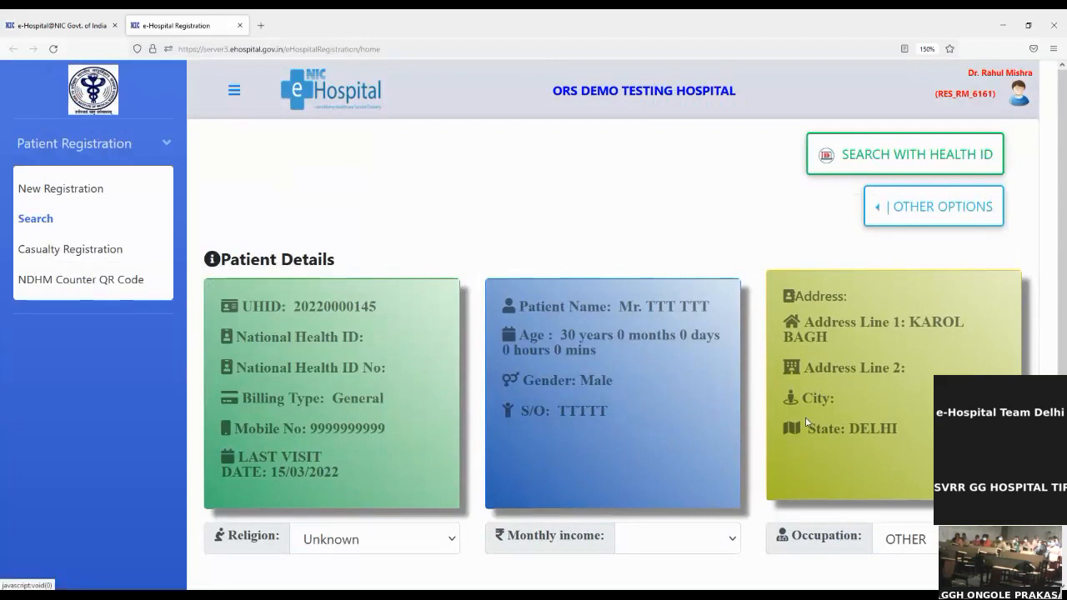
{"action": "scroll", "coordinate": [806, 423], "scroll_direction": "down", "scroll_amount": 3}
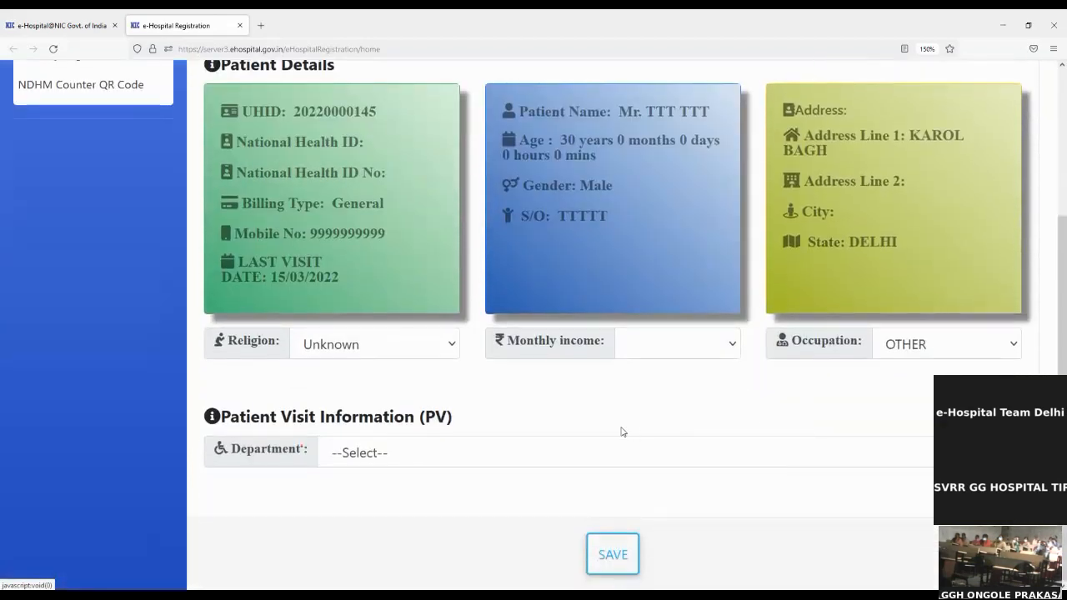
{"action": "left_click", "coordinate": [589, 454]}
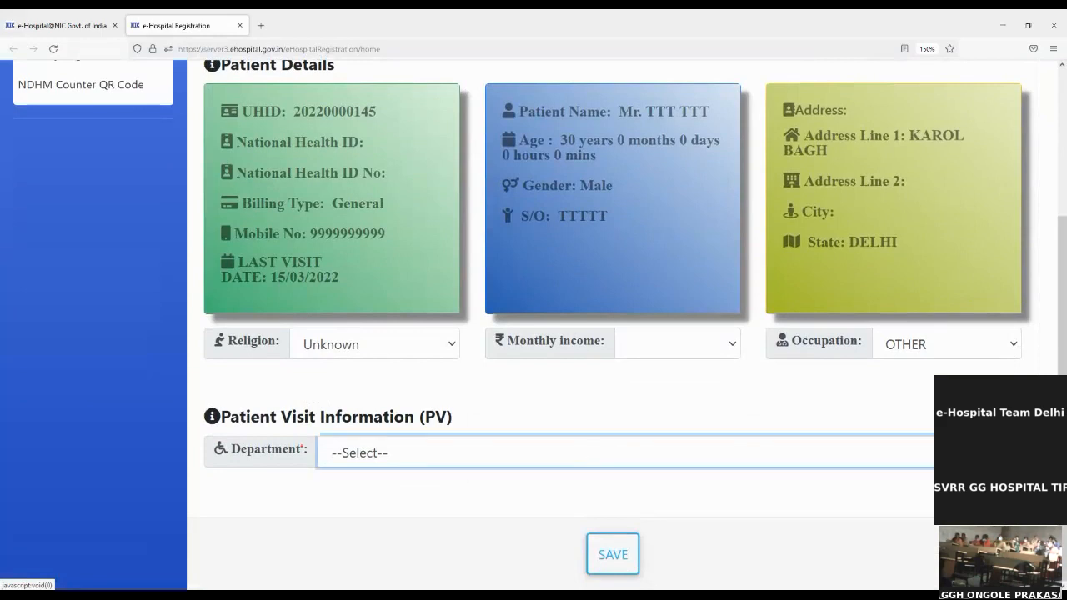
{"action": "left_click", "coordinate": [678, 323]}
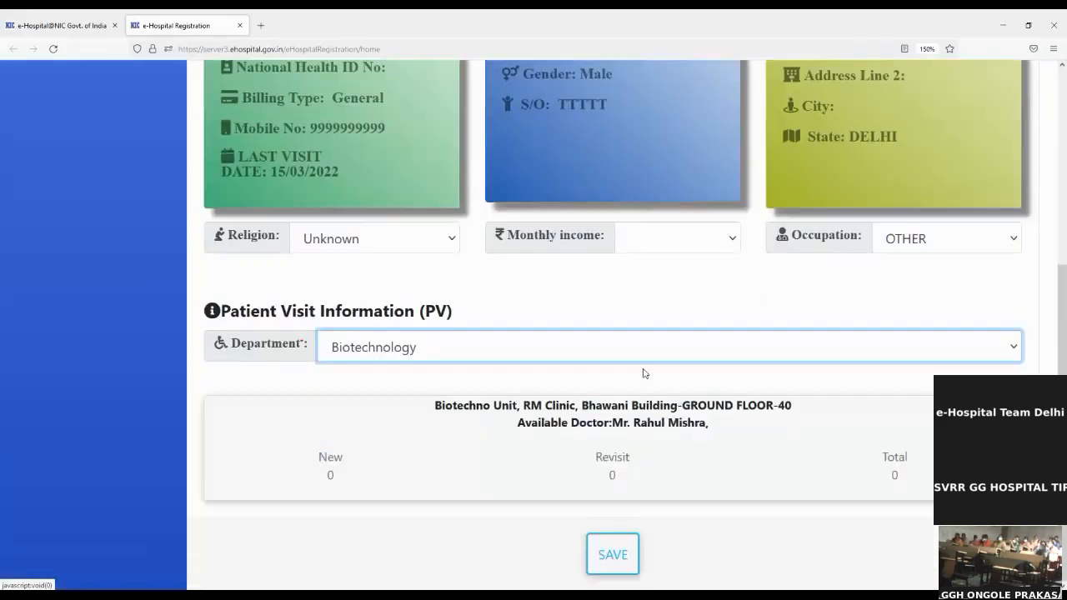
{"action": "left_click", "coordinate": [705, 435]}
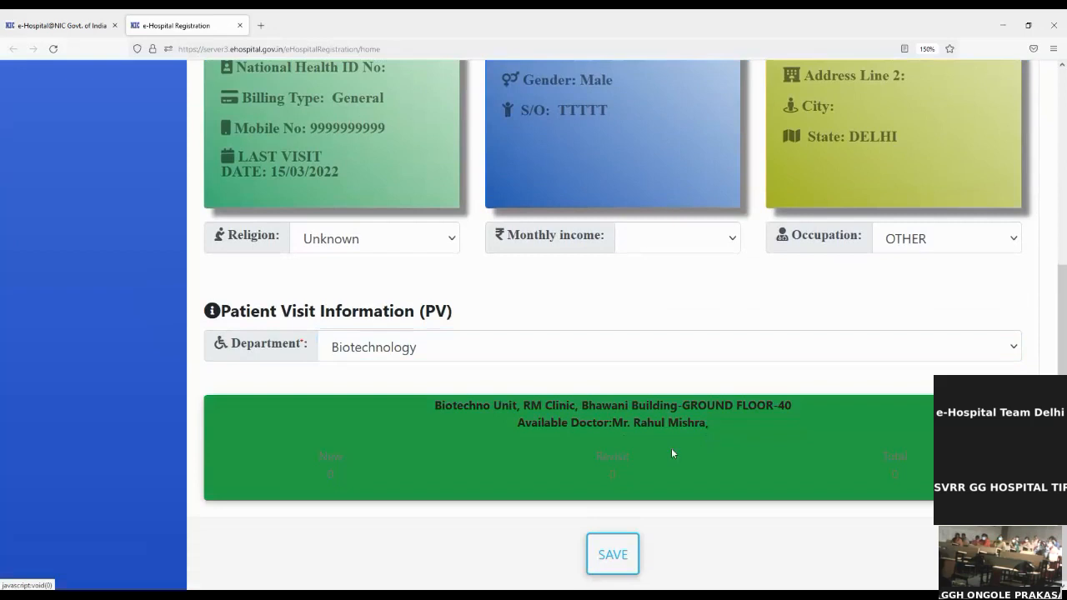
Save and confirm the Biotechnology re-visit, review its Re-visit slip, and close it.
{"action": "left_click", "coordinate": [625, 566]}
{"action": "left_click", "coordinate": [583, 371]}
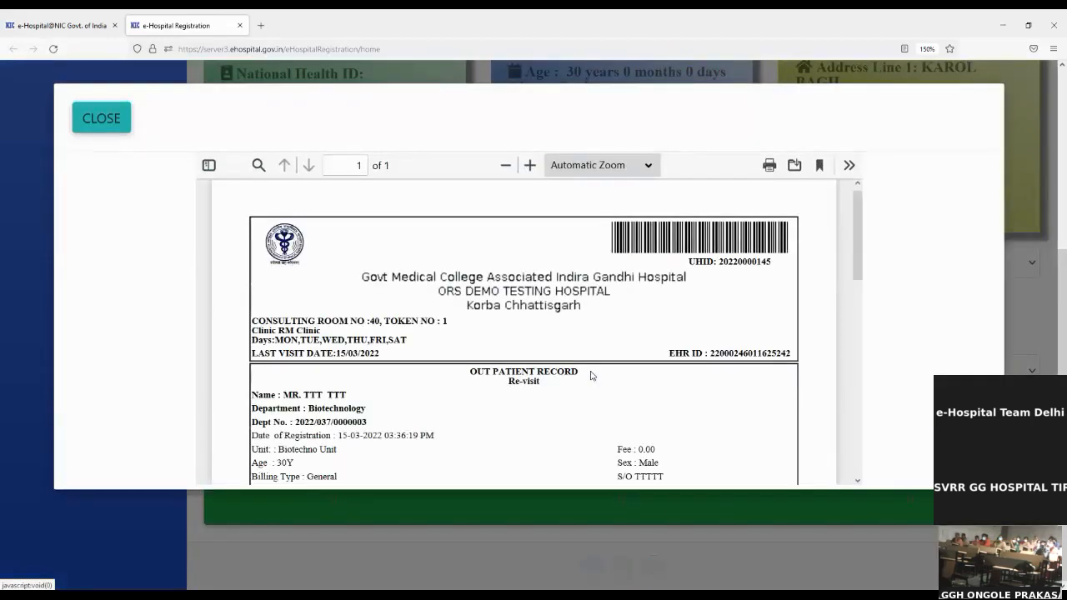
{"action": "scroll", "coordinate": [604, 370], "scroll_direction": "down", "scroll_amount": 2}
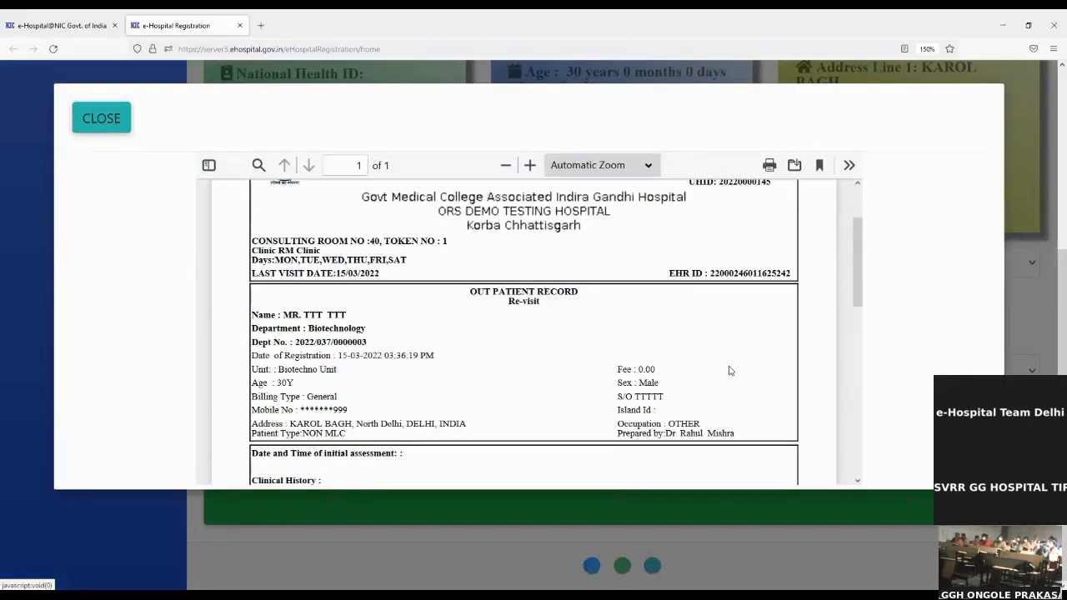
{"action": "scroll", "coordinate": [728, 369], "scroll_direction": "up", "scroll_amount": 2}
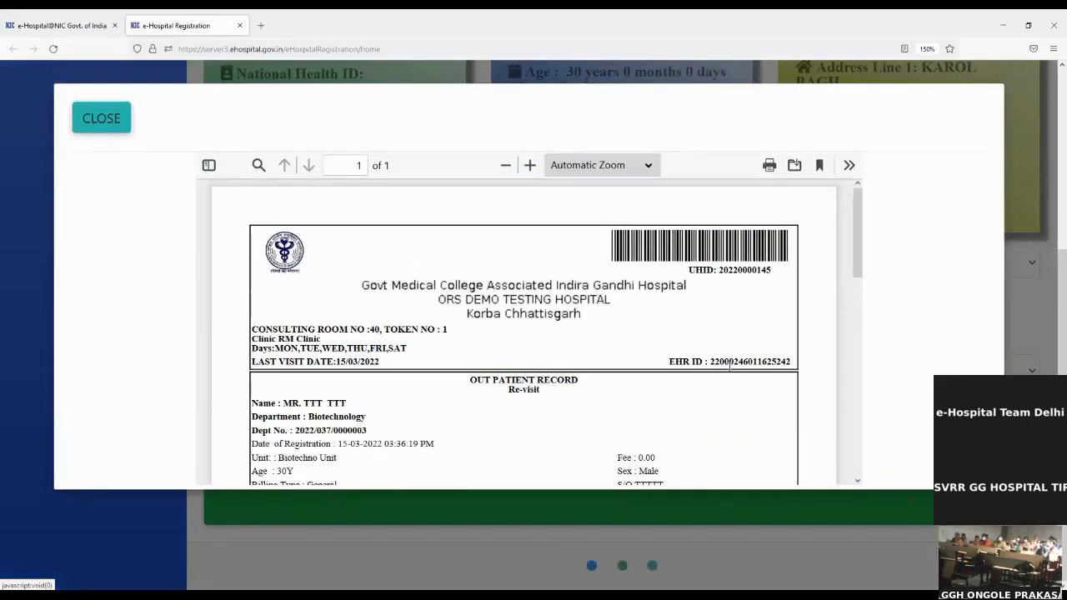
{"action": "double_click", "coordinate": [765, 272]}
{"action": "key", "text": "ctrl+c"}
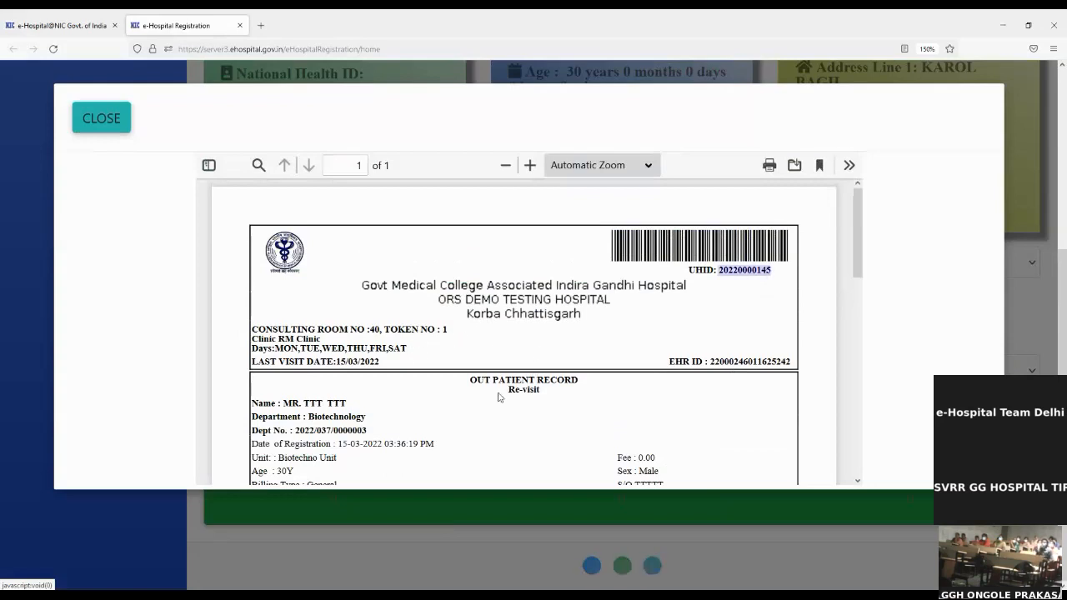
{"action": "left_click_drag", "start_coordinate": [509, 390], "coordinate": [564, 388]}
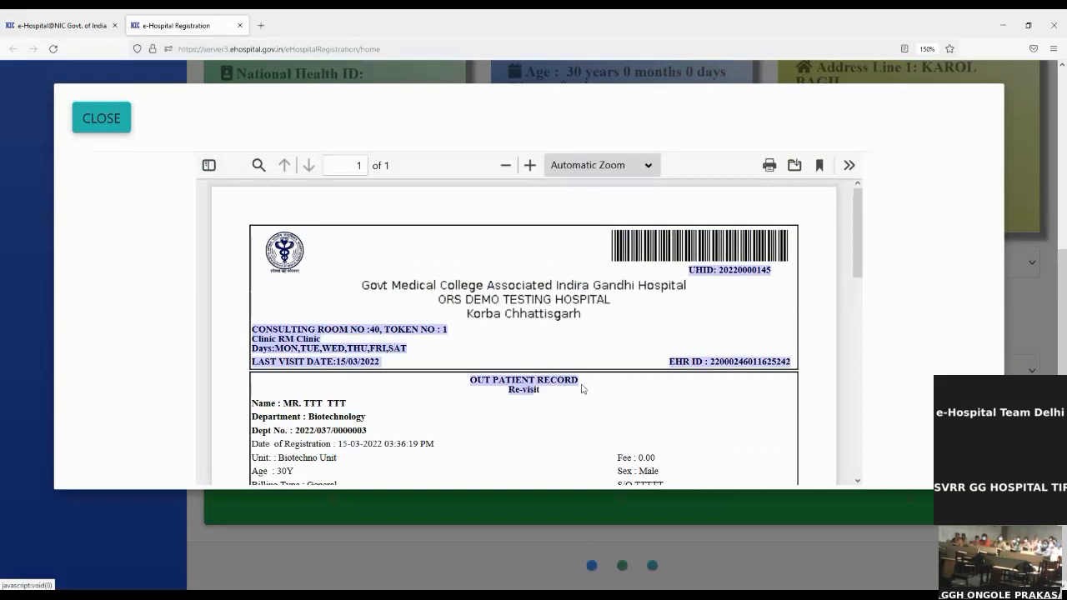
{"action": "left_click", "coordinate": [583, 385]}
{"action": "scroll", "coordinate": [755, 402], "scroll_direction": "down", "scroll_amount": 5}
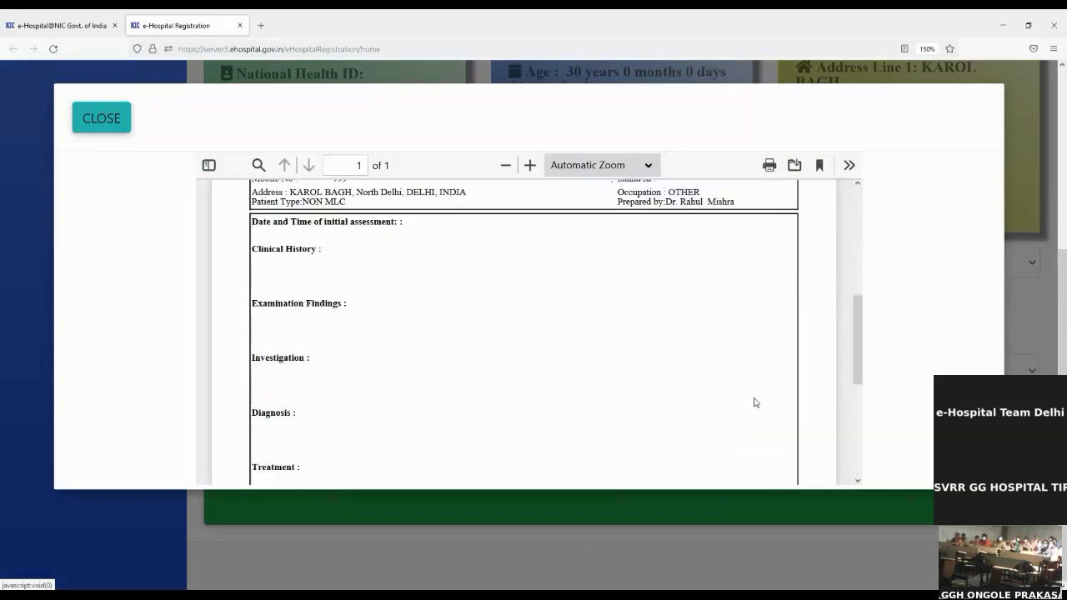
{"action": "scroll", "coordinate": [754, 403], "scroll_direction": "up", "scroll_amount": 5}
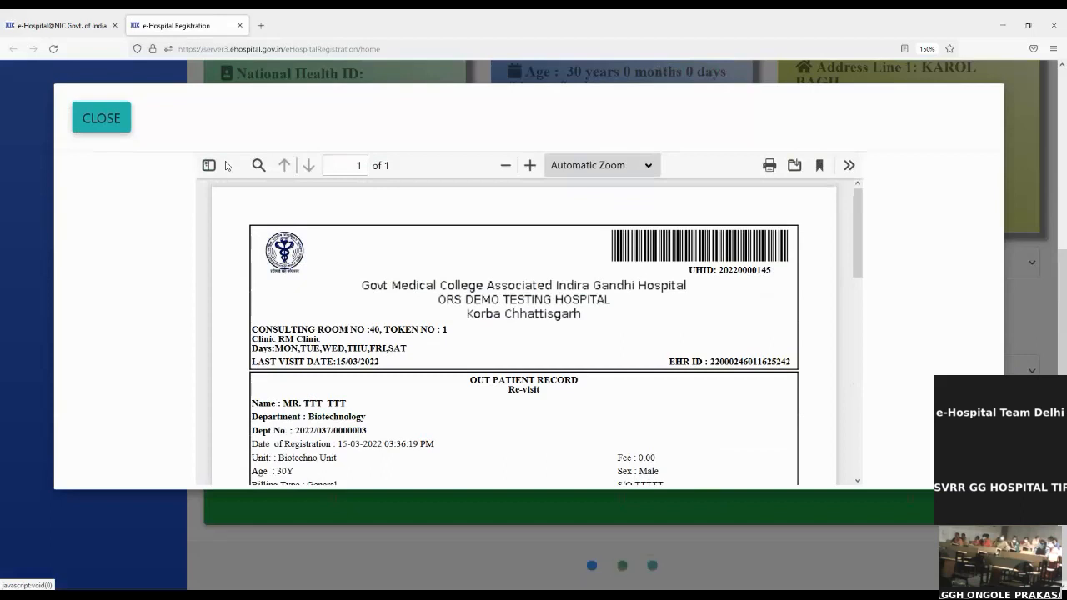
{"action": "left_click", "coordinate": [119, 130]}
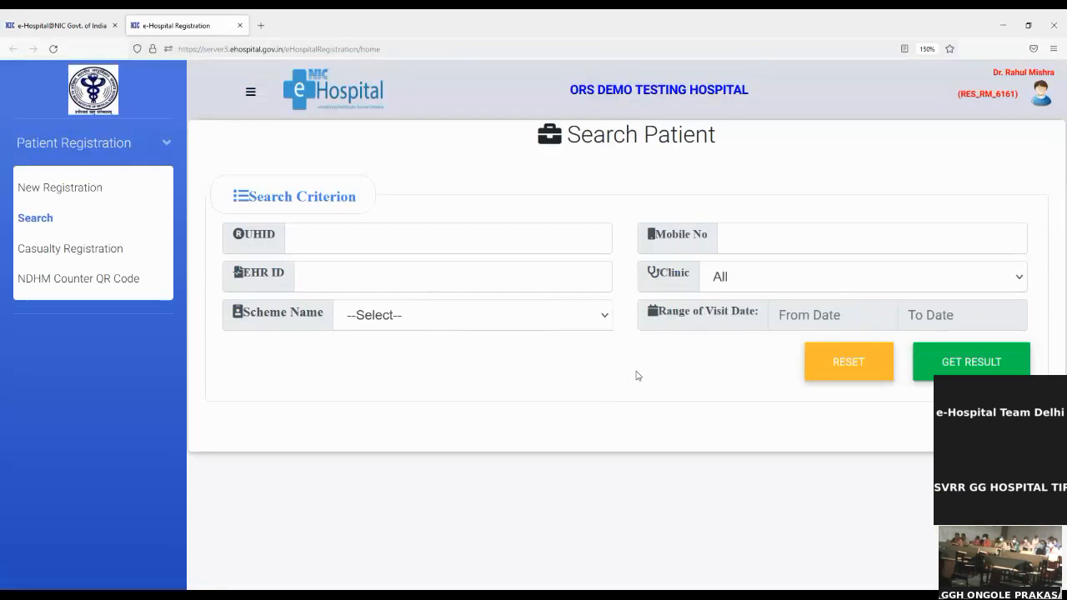
Search by the pasted UHID, preview and close the Print Barcode slip.
{"action": "left_click", "coordinate": [411, 237]}
{"action": "key", "text": "ctrl+v"}
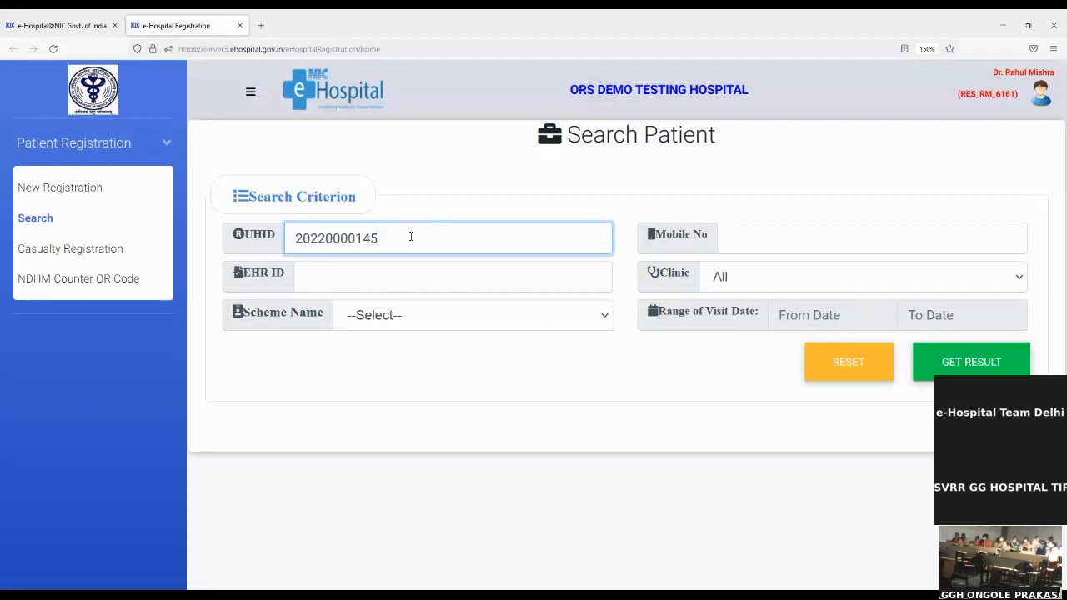
{"action": "left_click", "coordinate": [1018, 373]}
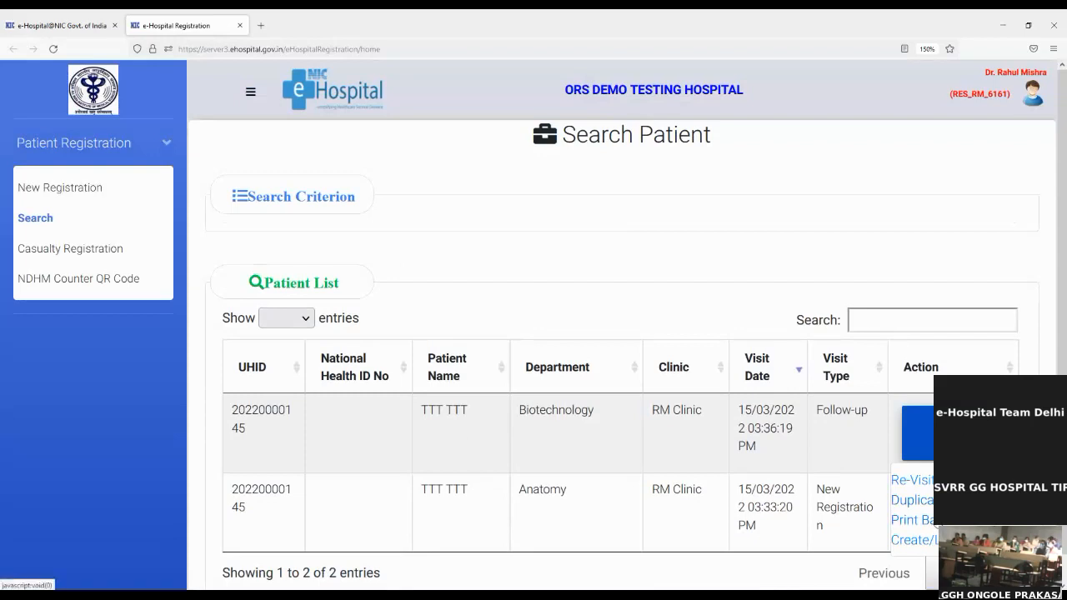
{"action": "left_click", "coordinate": [911, 519]}
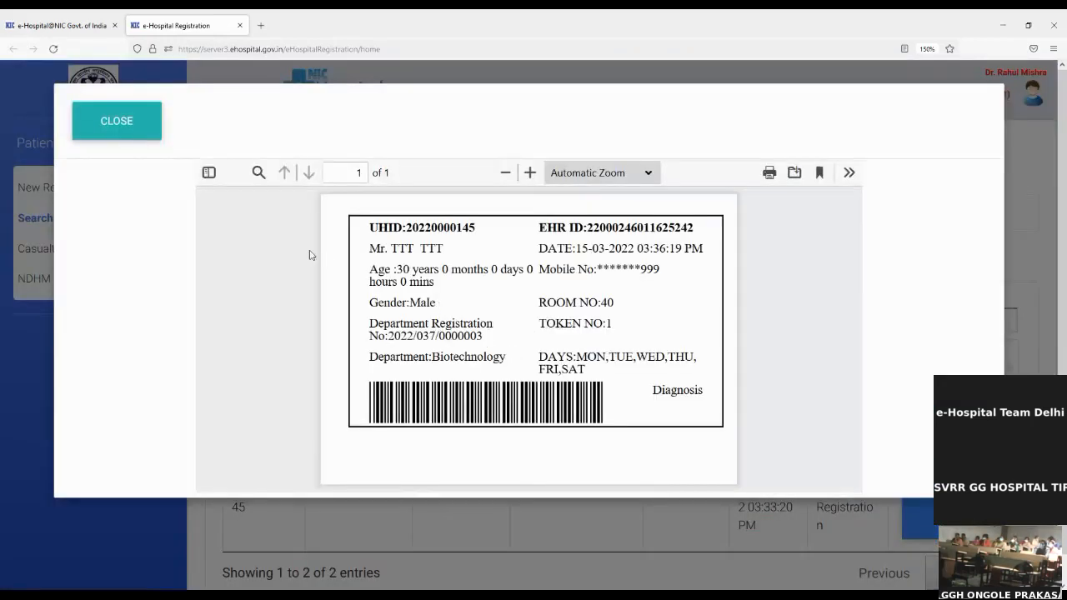
{"action": "left_click", "coordinate": [121, 134]}
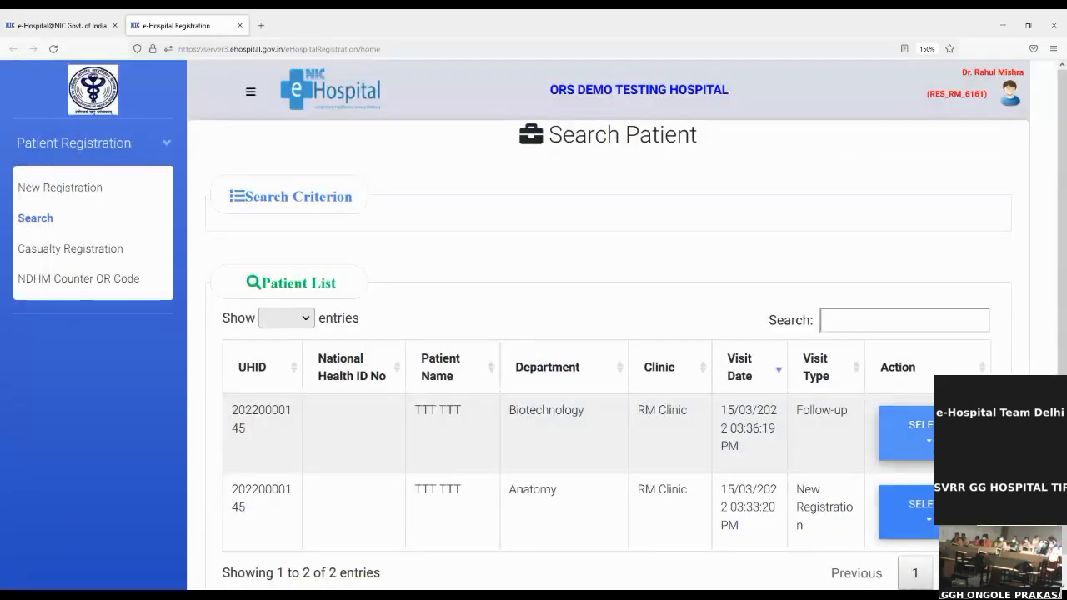
{"action": "left_click", "coordinate": [910, 429]}
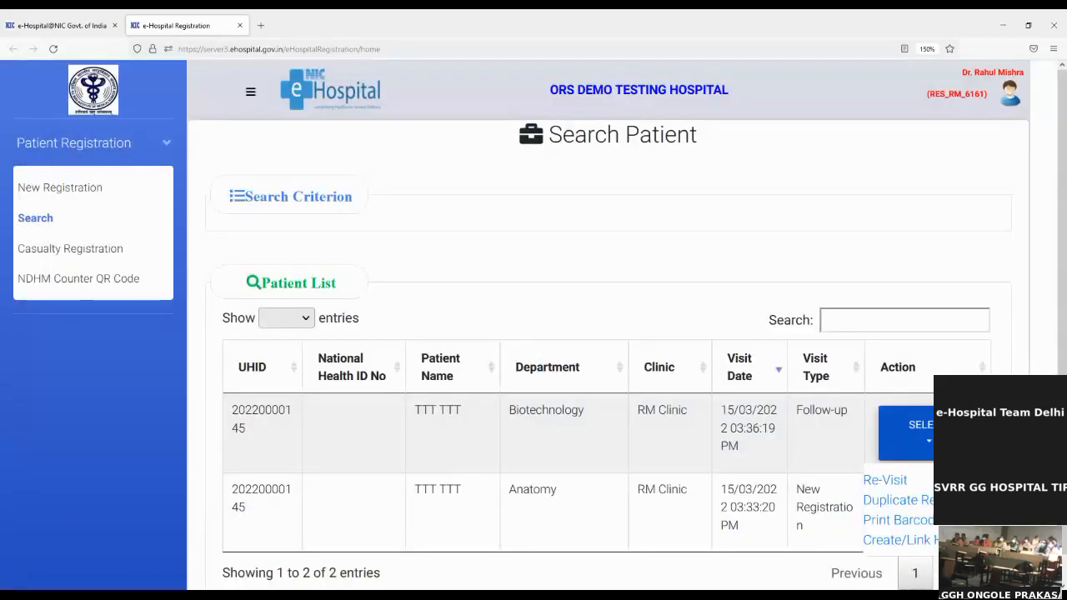
Choose Create/Link Health ID and review the patient card (30 years, male, General billing).
{"action": "left_click", "coordinate": [925, 542]}
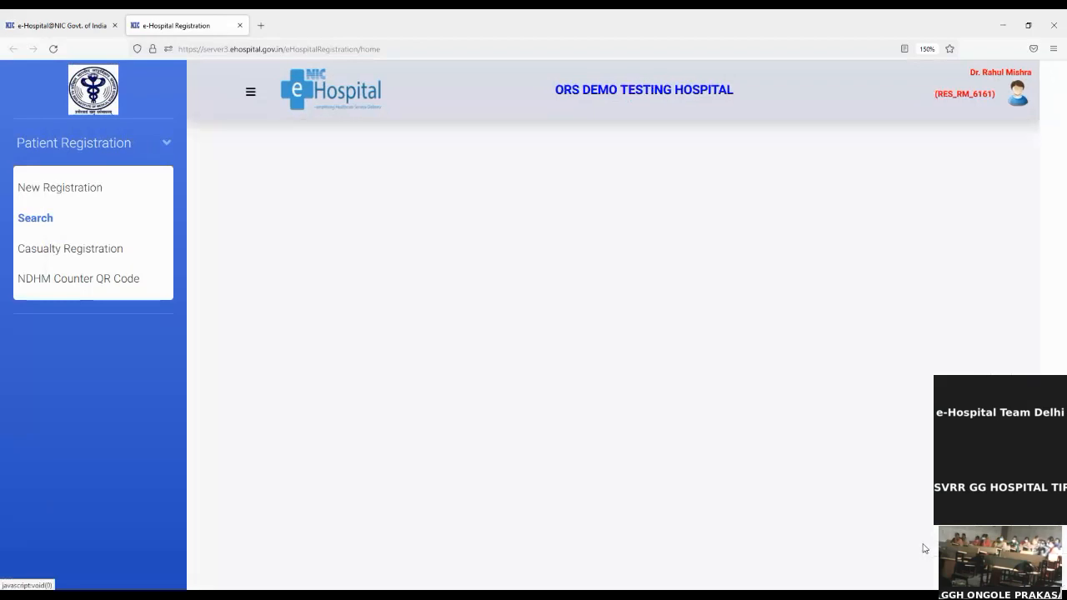
{"action": "scroll", "coordinate": [567, 380], "scroll_direction": "down", "scroll_amount": 2}
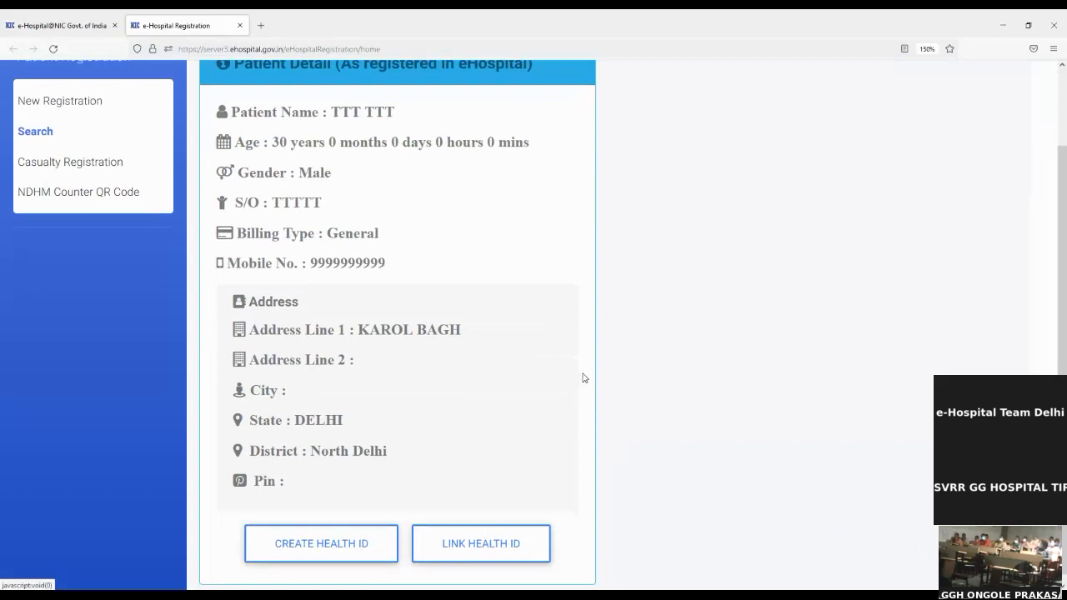
{"action": "scroll", "coordinate": [584, 377], "scroll_direction": "down", "scroll_amount": 1}
{"action": "scroll", "coordinate": [584, 376], "scroll_direction": "up", "scroll_amount": 2}
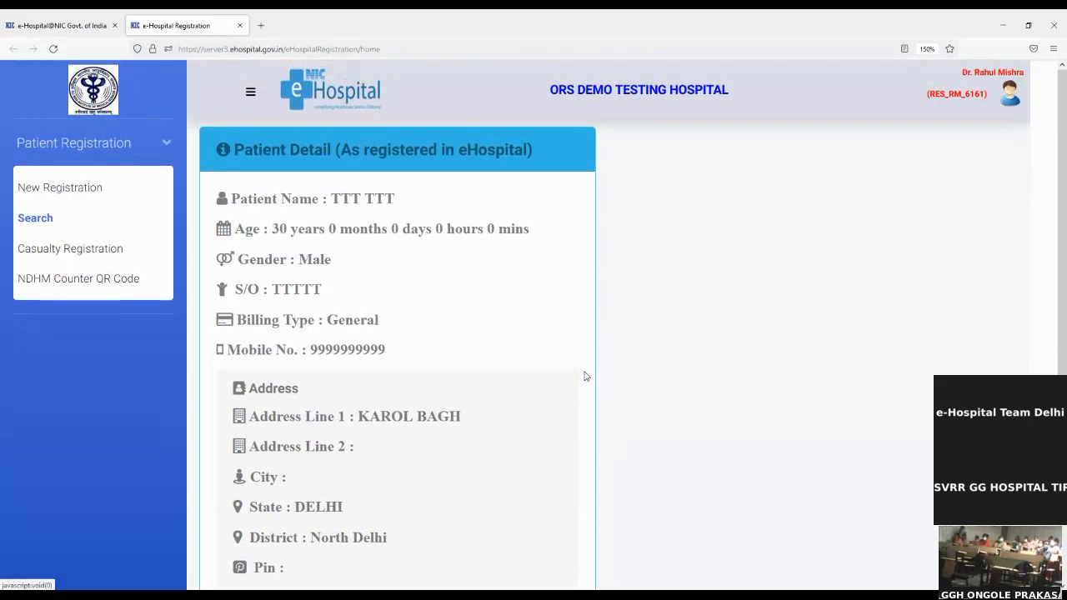
{"action": "scroll", "coordinate": [586, 375], "scroll_direction": "down", "scroll_amount": 2}
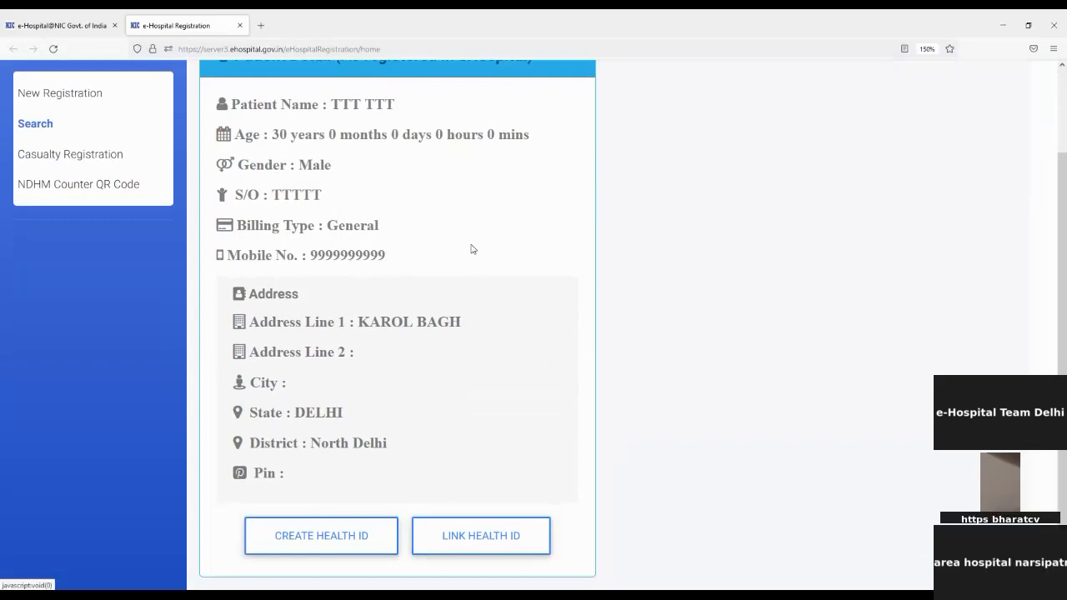
{"action": "scroll", "coordinate": [470, 250], "scroll_direction": "up", "scroll_amount": 3}
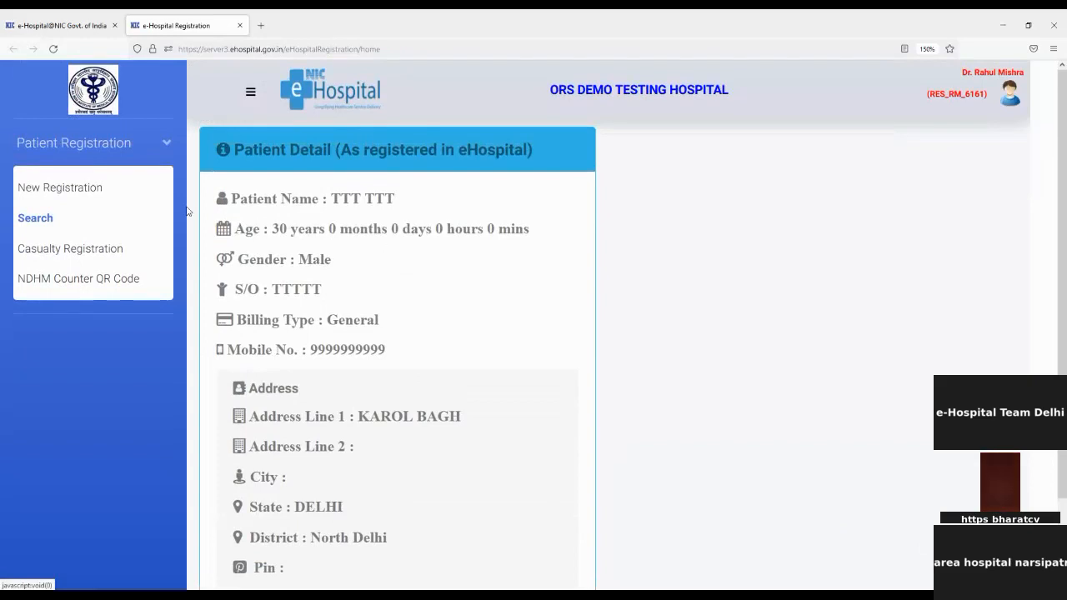
Start a blank New Registration form, skipping the National Health ID options, with First Name in focus.
{"action": "left_click", "coordinate": [117, 197]}
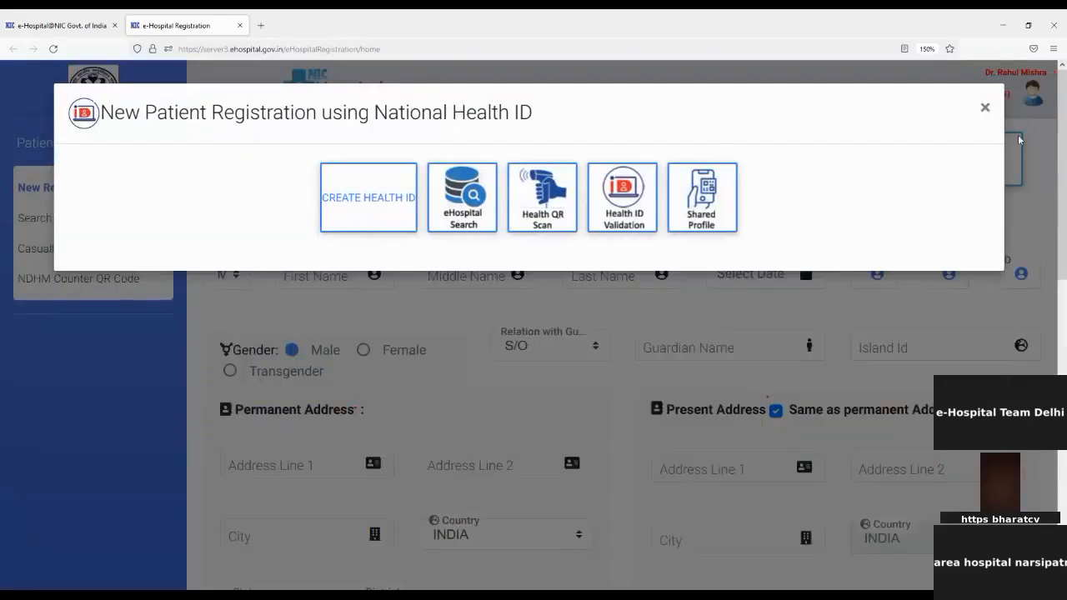
{"action": "left_click", "coordinate": [983, 109]}
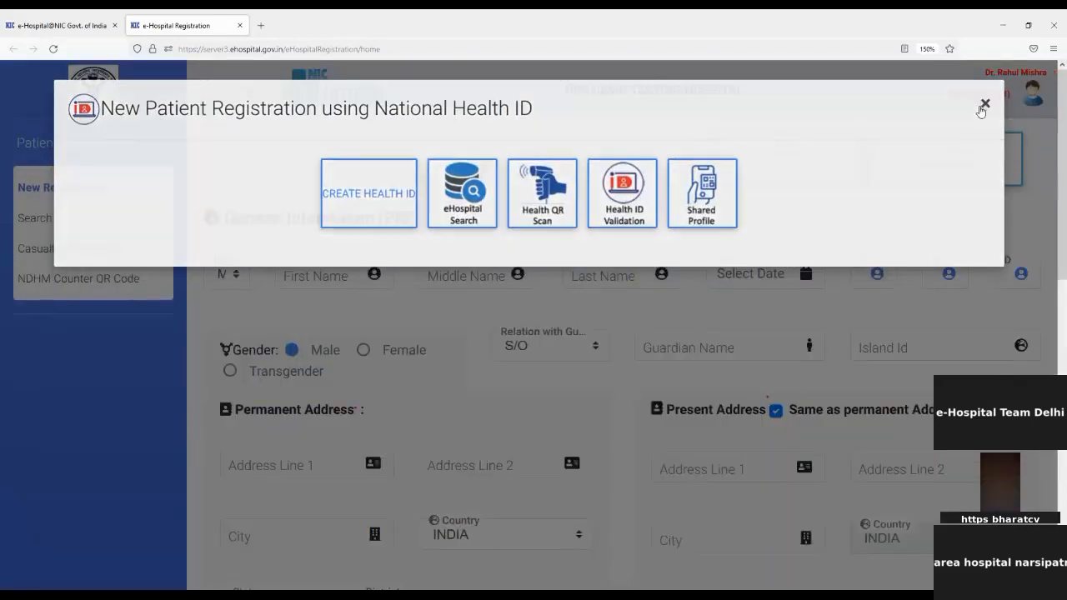
{"action": "left_click", "coordinate": [308, 279]}
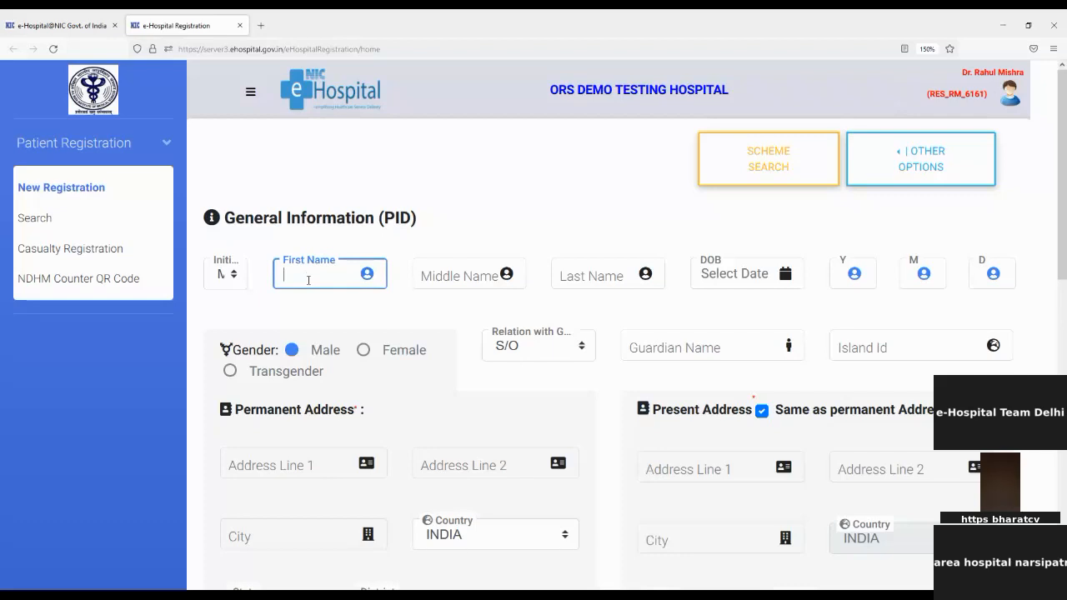
Enter the patient's first name and surname, then fill in the guardian's name.
{"action": "key", "text": "Tab"}
{"action": "key", "text": "Tab"}
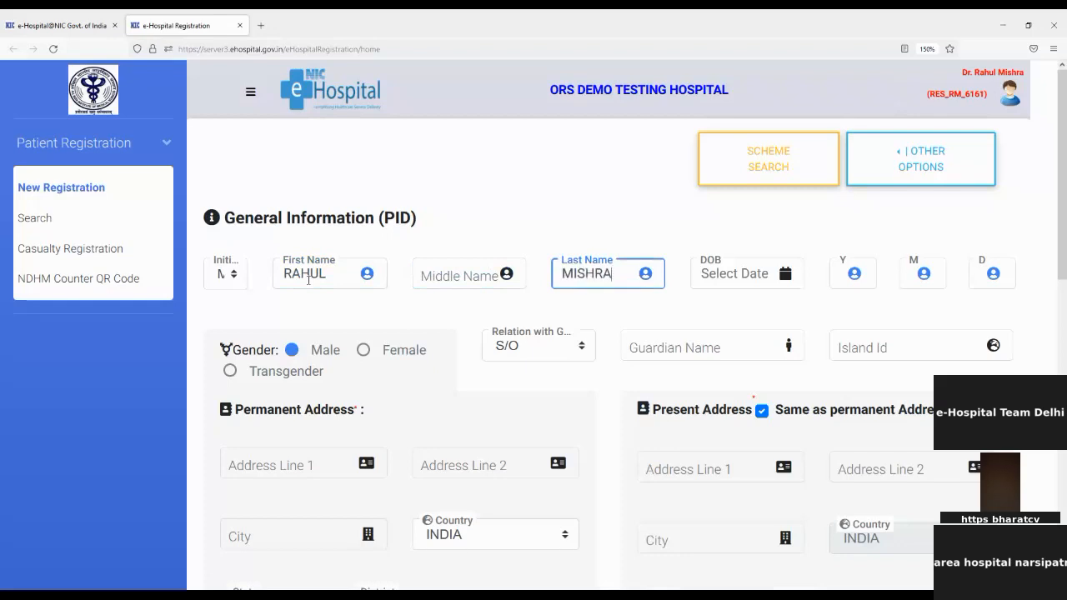
{"action": "left_click", "coordinate": [849, 274]}
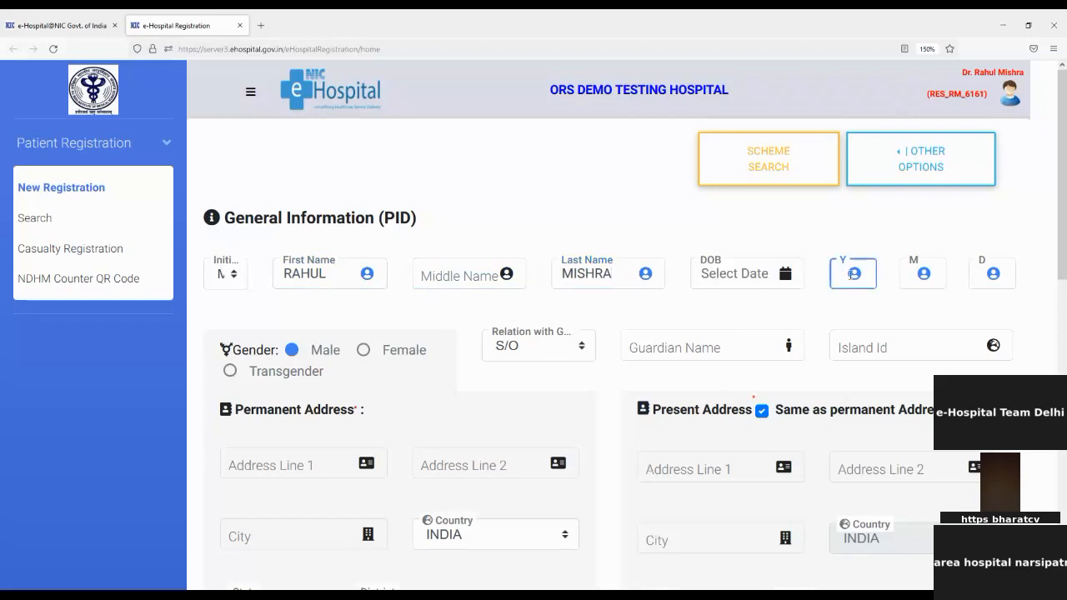
{"action": "scroll", "coordinate": [849, 274], "scroll_direction": "down", "scroll_amount": 2}
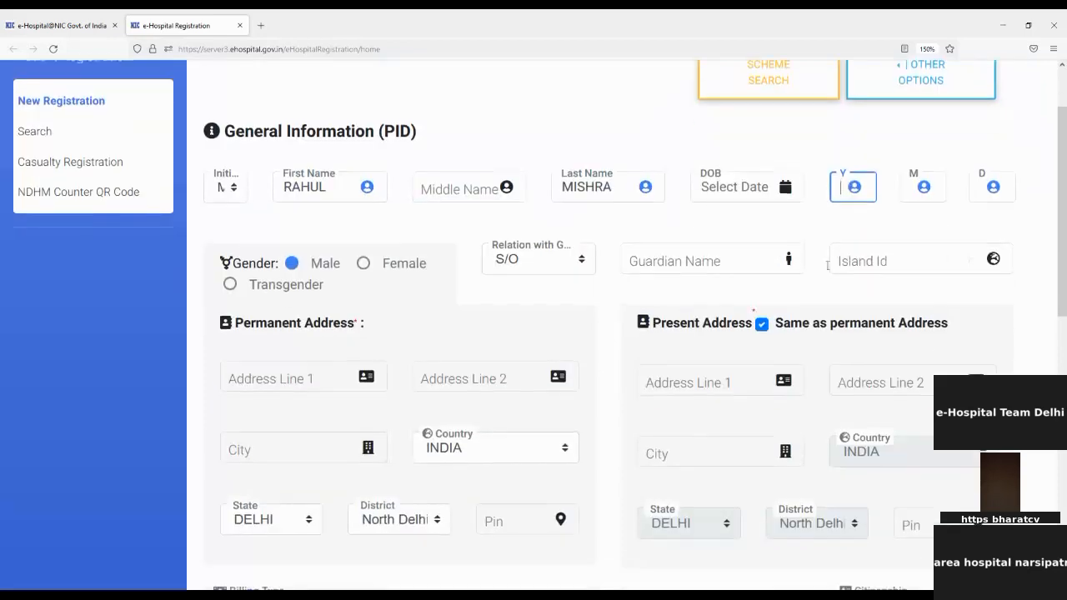
{"action": "left_click", "coordinate": [684, 260]}
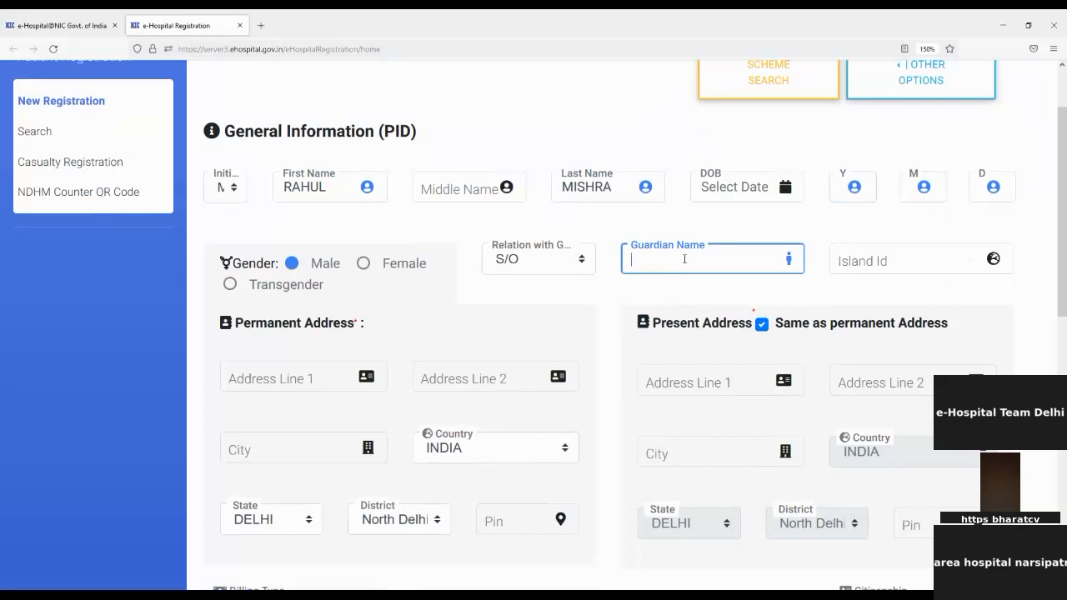
{"action": "type", "text": "RAHUL"}
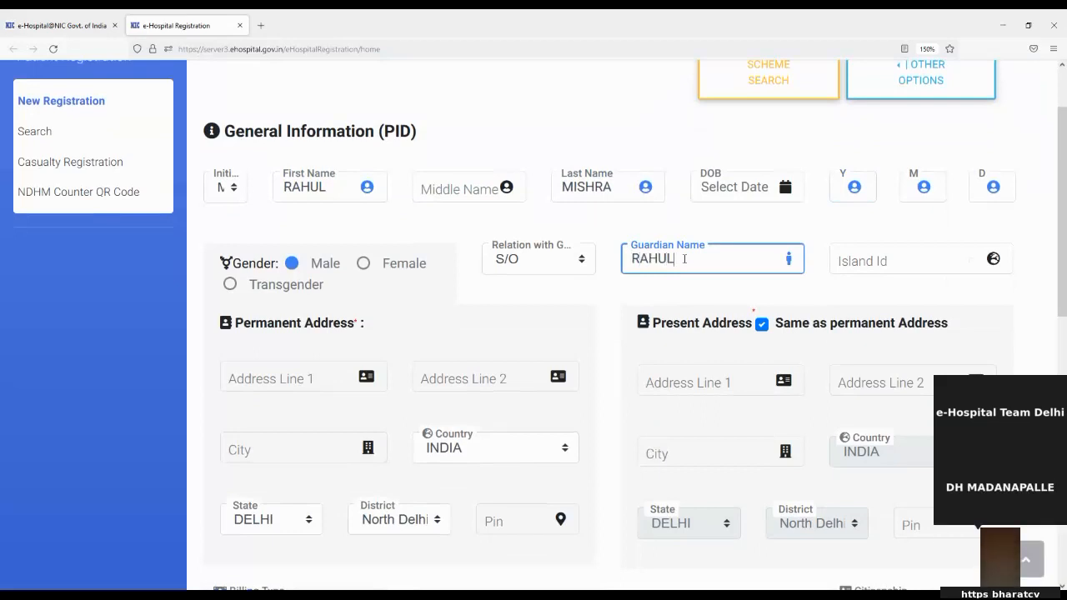
{"action": "scroll", "coordinate": [684, 259], "scroll_direction": "down", "scroll_amount": 3}
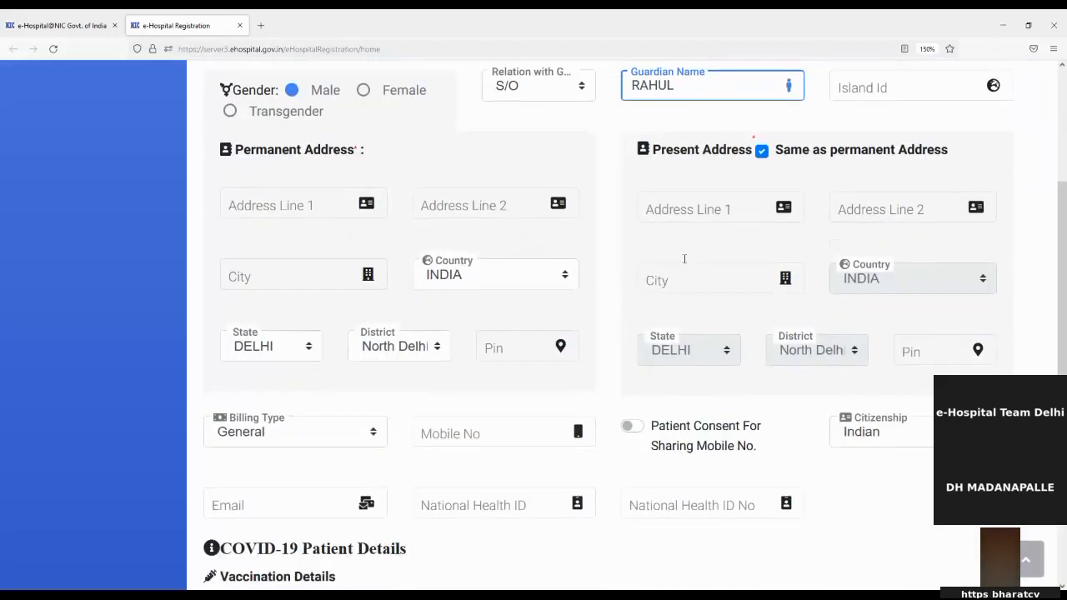
Enter the flat number and block as Permanent Address Line 1, copying it to the present address.
{"action": "left_click", "coordinate": [249, 191]}
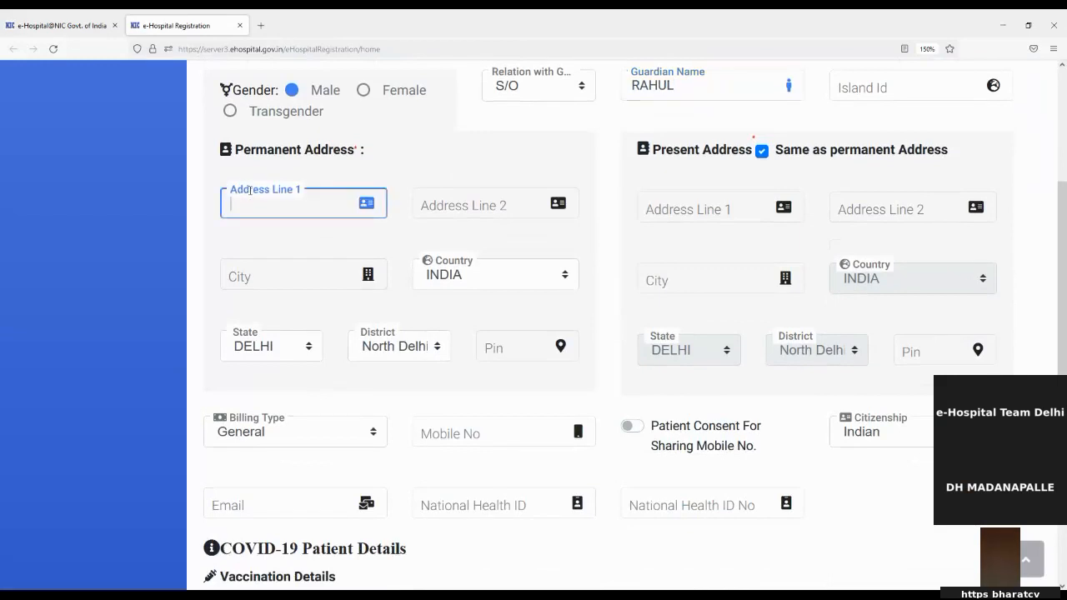
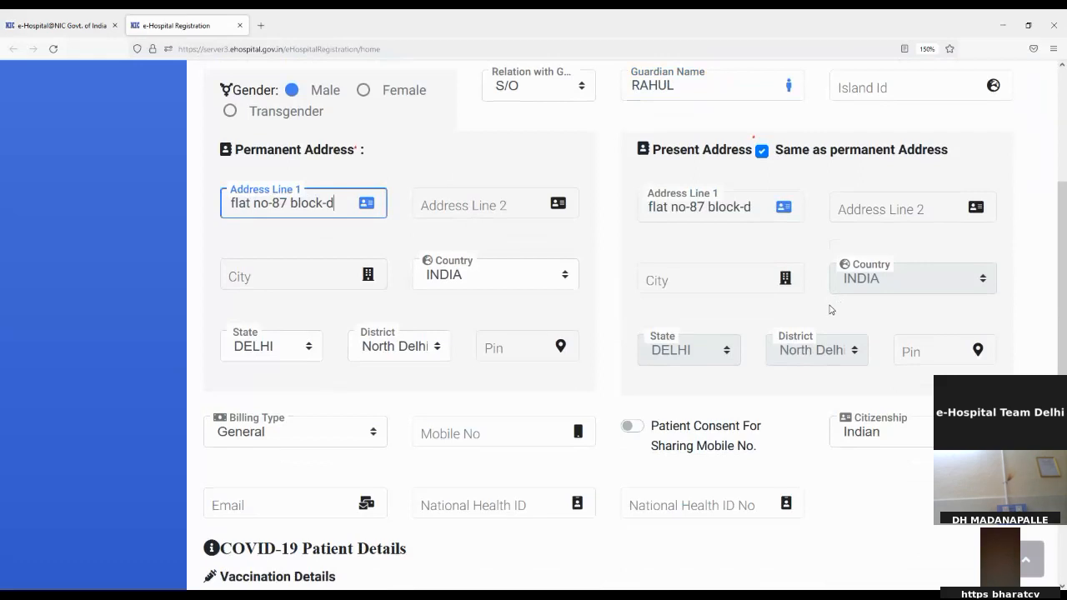
{"action": "left_click", "coordinate": [289, 347]}
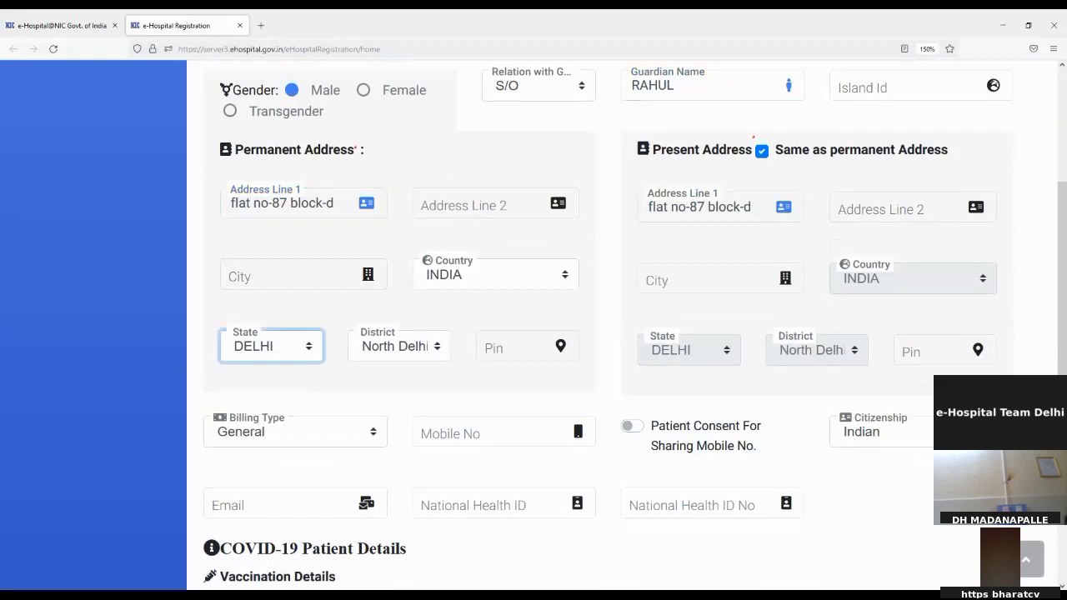
Register the visit to the Anatomy department, GA CLINIC room, and confirm saving the registration.
{"action": "scroll", "coordinate": [289, 348], "scroll_direction": "down", "scroll_amount": 5}
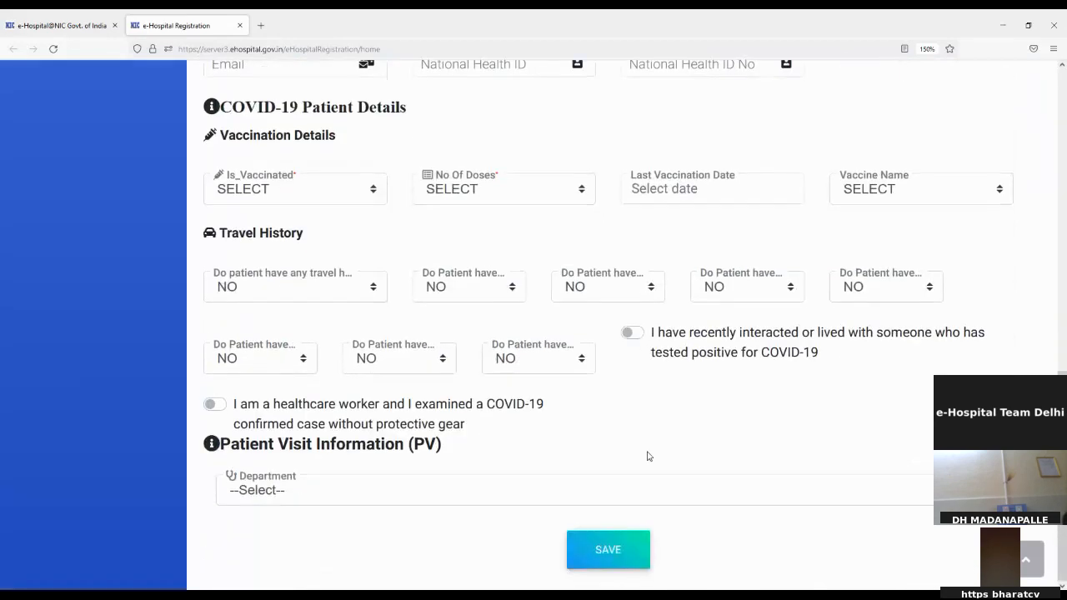
{"action": "left_click", "coordinate": [583, 492]}
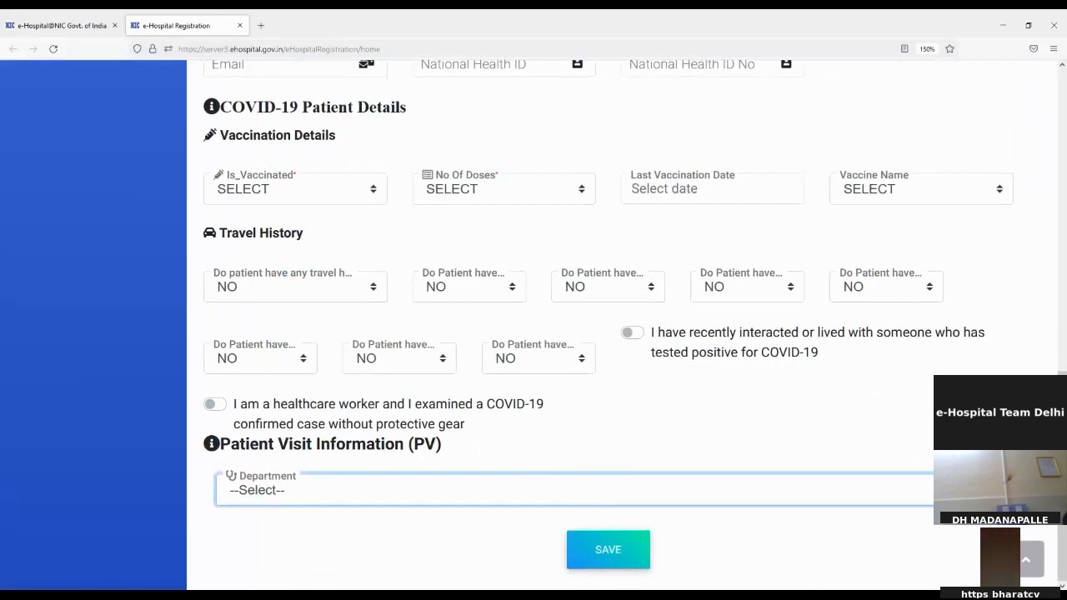
{"action": "left_click", "coordinate": [622, 352]}
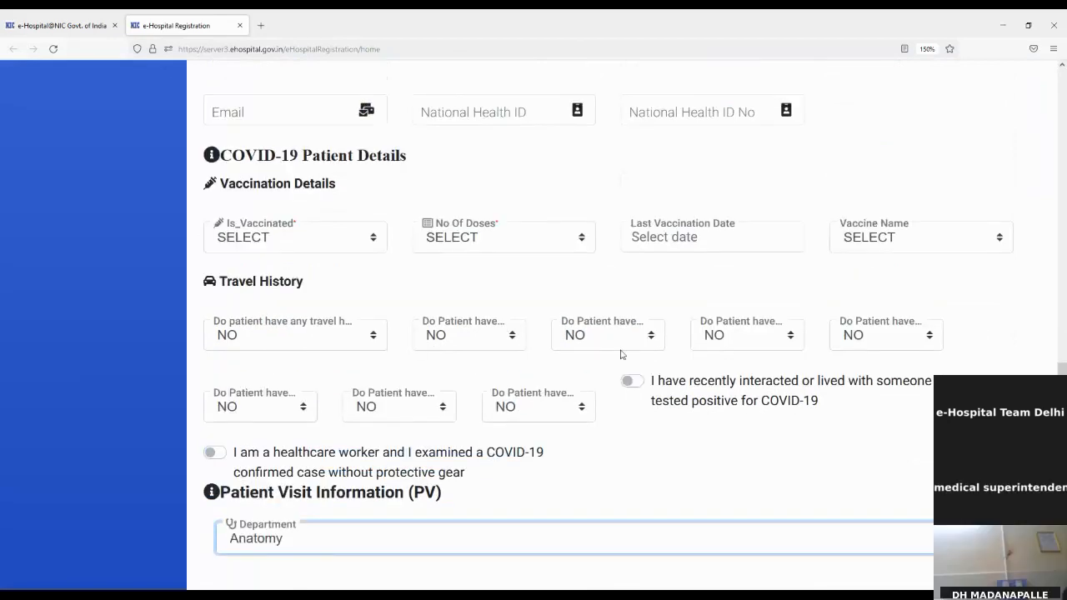
{"action": "scroll", "coordinate": [622, 353], "scroll_direction": "down", "scroll_amount": 3}
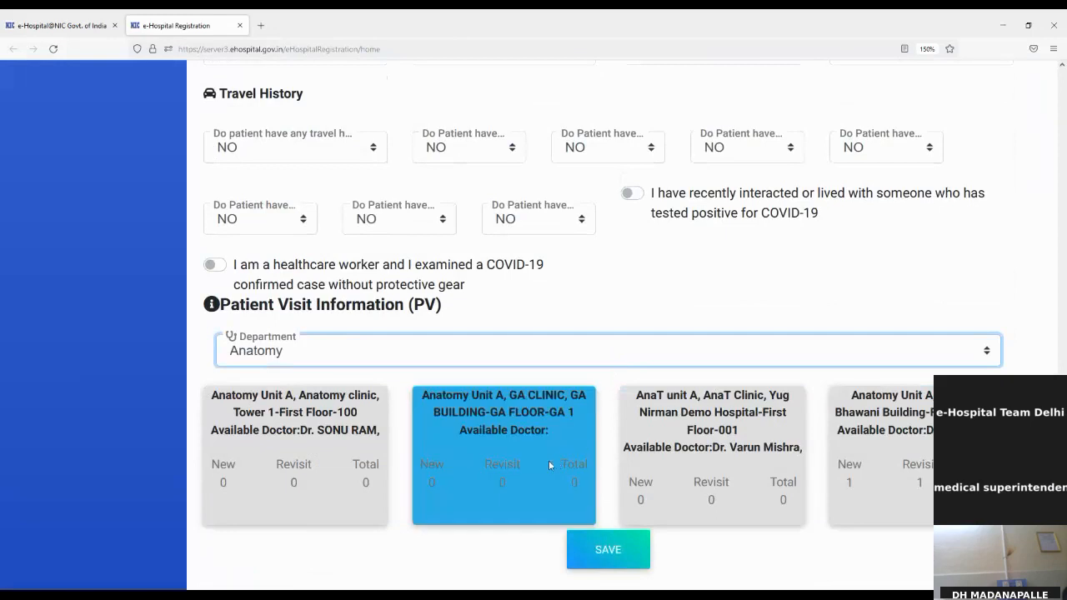
{"action": "left_click", "coordinate": [524, 453]}
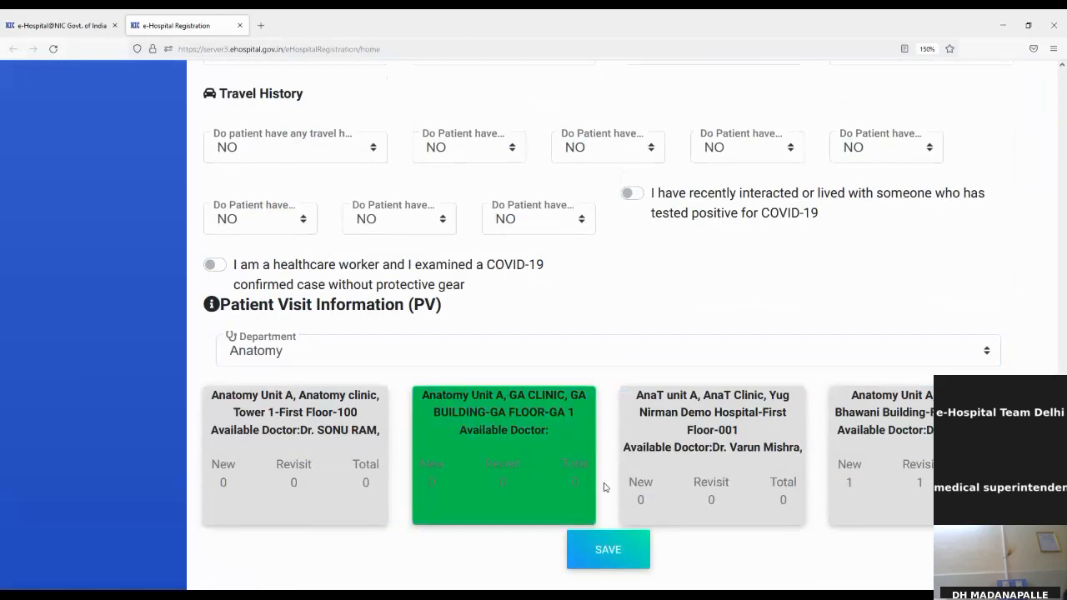
{"action": "left_click", "coordinate": [608, 549]}
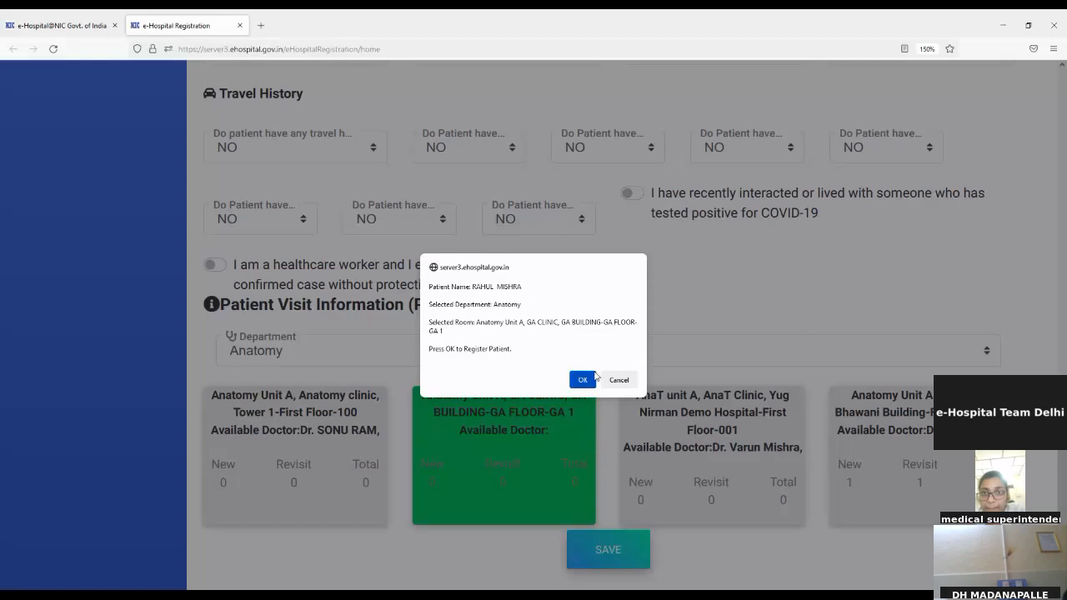
{"action": "left_click", "coordinate": [587, 381]}
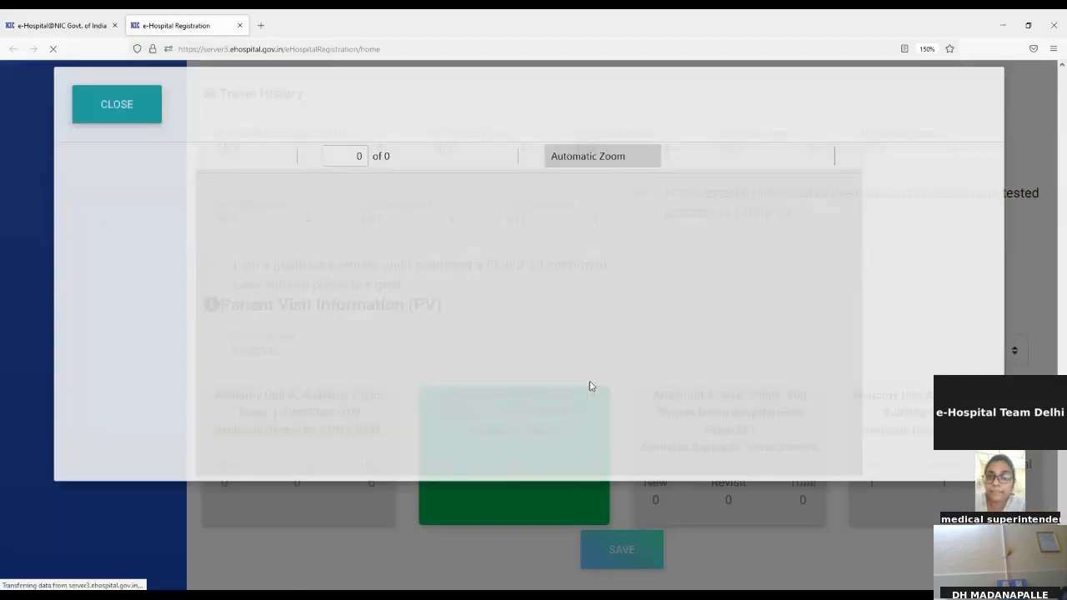
Close the GA Clinic record slip (token 1) and Health ID popup, then go to Search Patient.
{"action": "scroll", "coordinate": [703, 391], "scroll_direction": "down", "scroll_amount": 2}
{"action": "scroll", "coordinate": [703, 391], "scroll_direction": "up", "scroll_amount": 3}
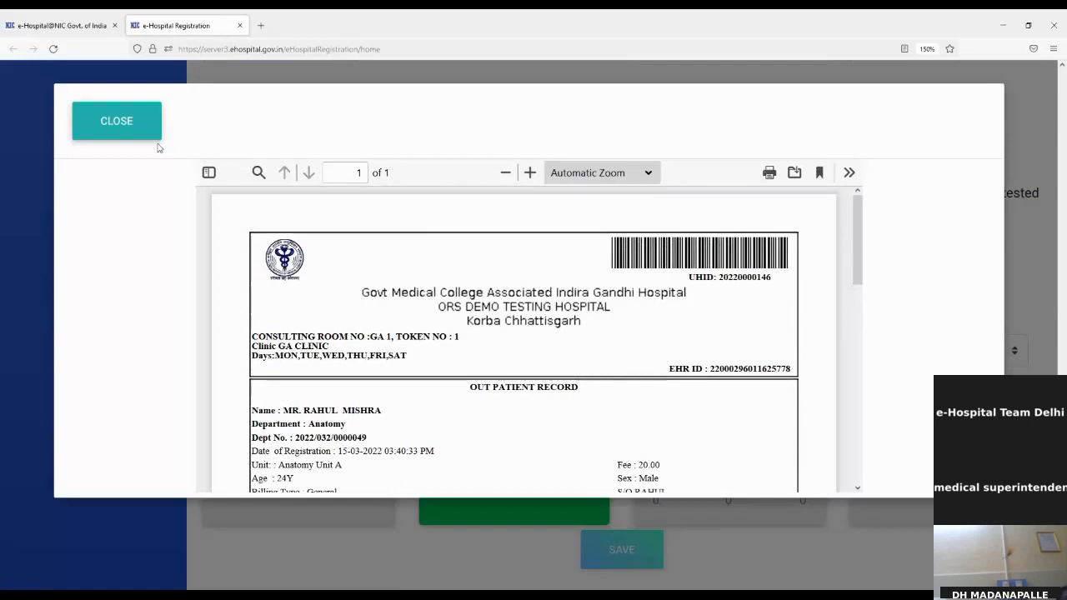
{"action": "left_click", "coordinate": [116, 136]}
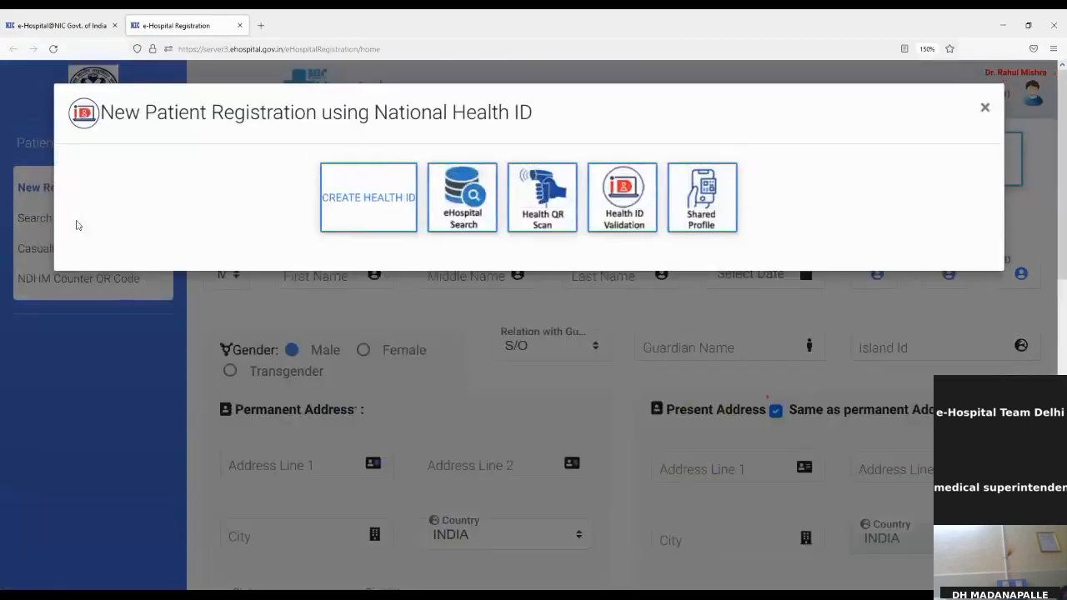
{"action": "left_click", "coordinate": [984, 110]}
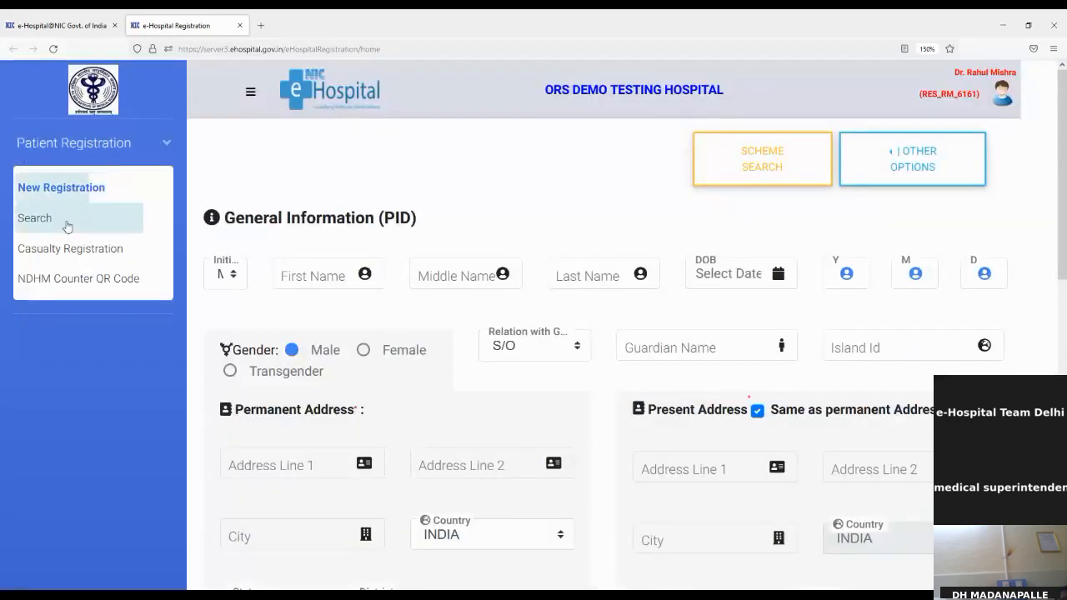
{"action": "left_click", "coordinate": [67, 227]}
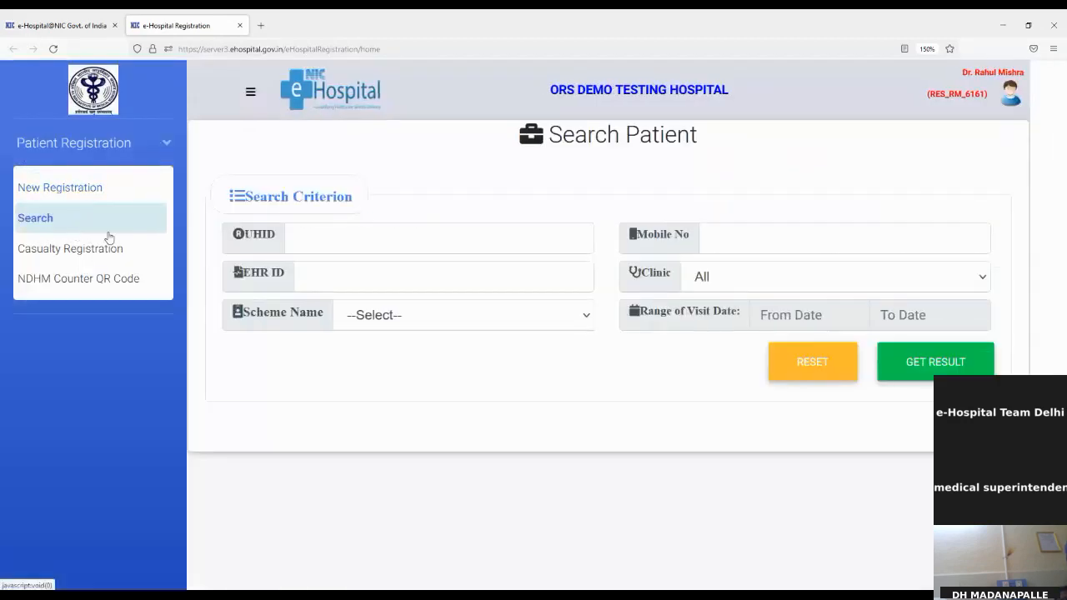
Search for patients visiting between 15/03/2022 and 15/03/2022.
{"action": "left_click", "coordinate": [834, 315]}
{"action": "left_click", "coordinate": [816, 449]}
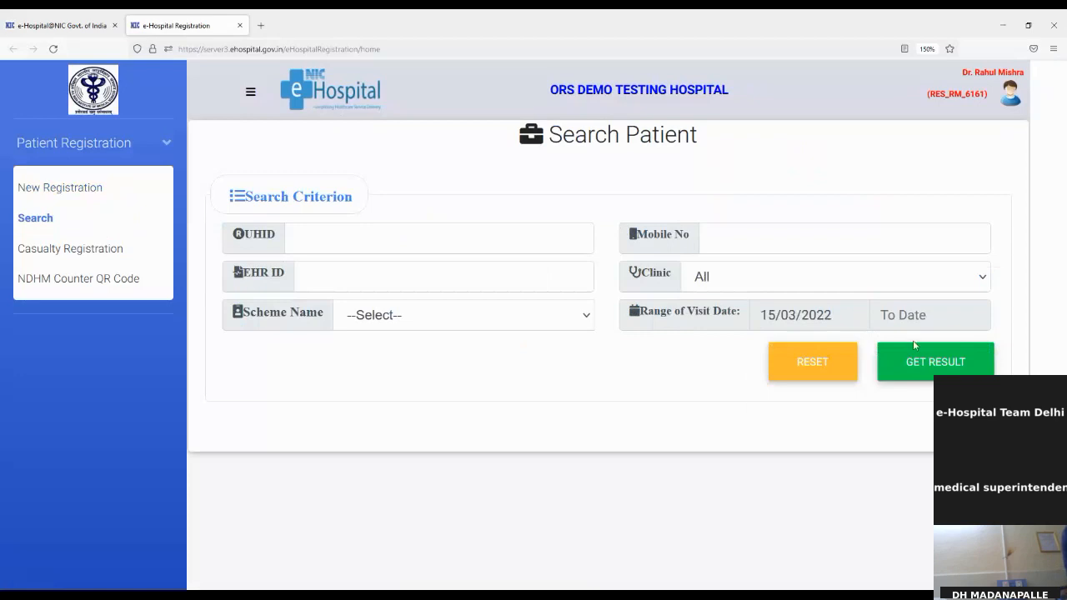
{"action": "left_click", "coordinate": [946, 313]}
{"action": "left_click", "coordinate": [874, 449]}
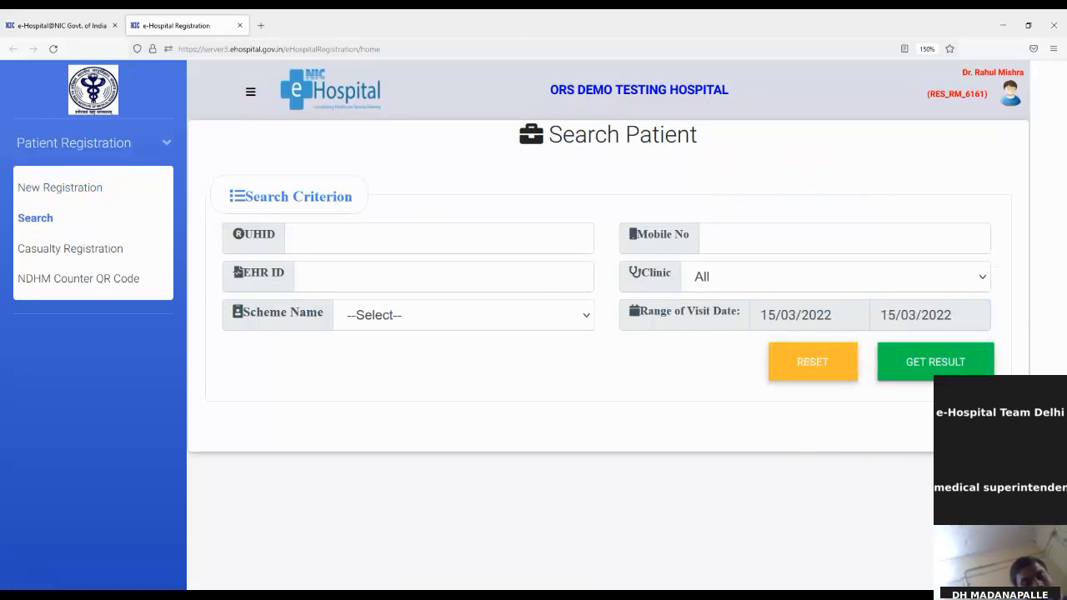
{"action": "left_click", "coordinate": [961, 370]}
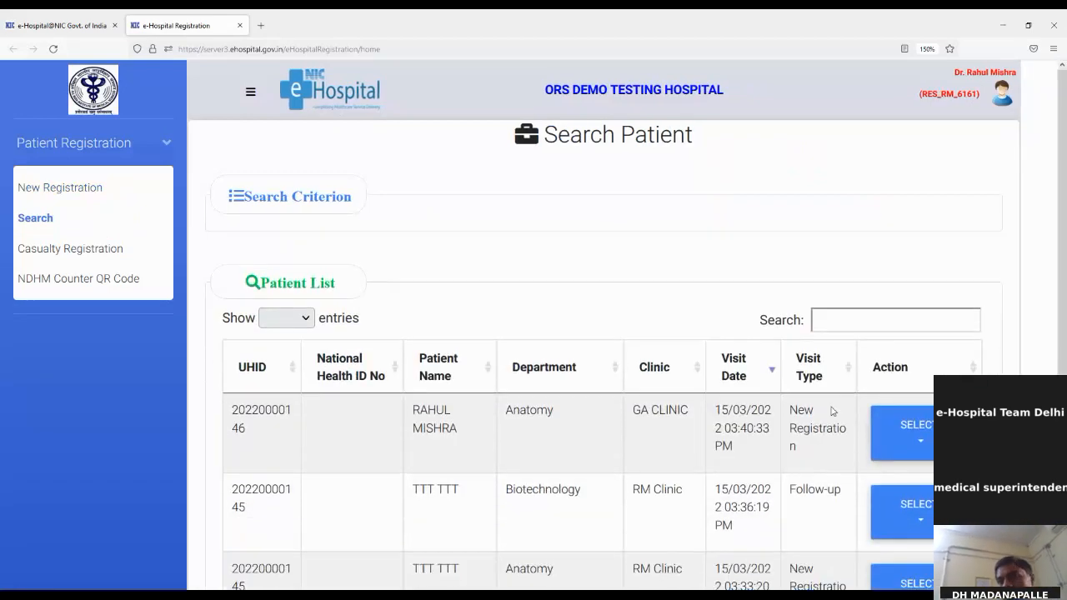
Choose Create/Link Health ID for the first listed patient, bringing up the mobile-number notice.
{"action": "scroll", "coordinate": [779, 414], "scroll_direction": "down", "scroll_amount": 1}
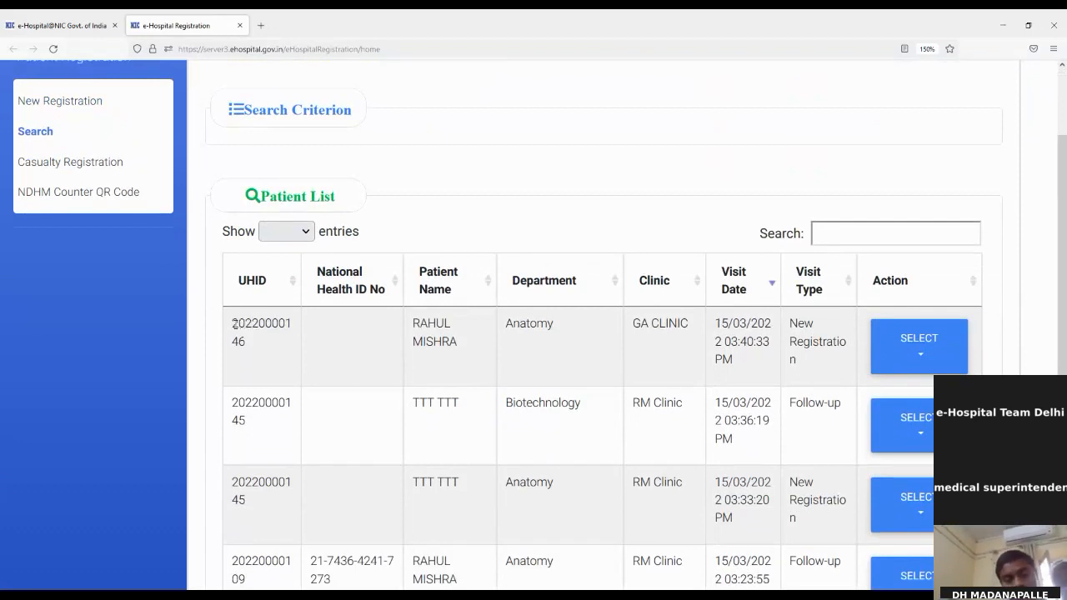
{"action": "left_click_drag", "start_coordinate": [235, 323], "coordinate": [277, 356]}
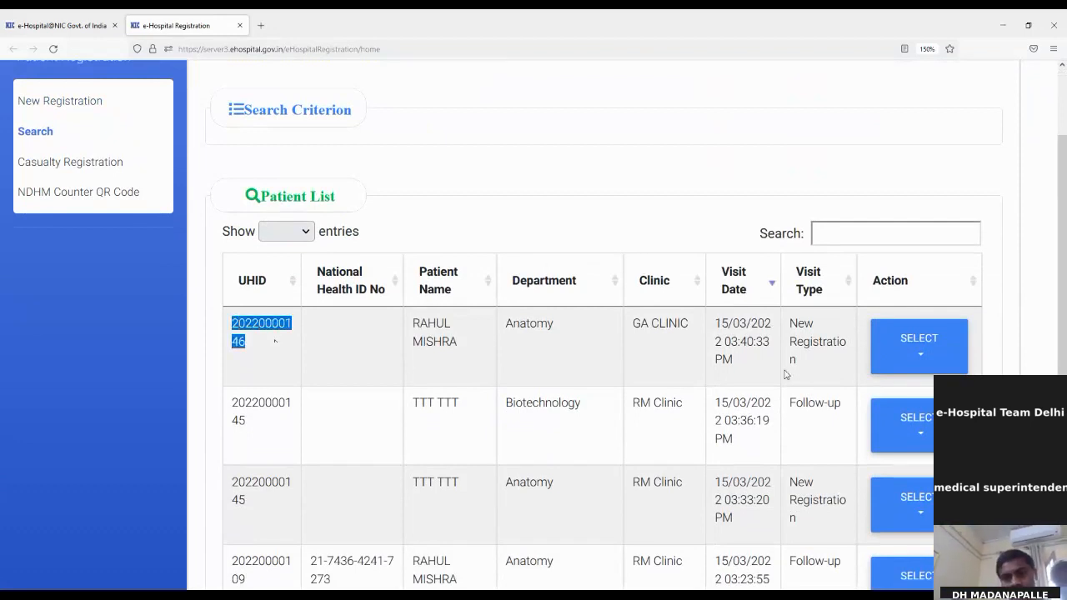
{"action": "left_click", "coordinate": [924, 368]}
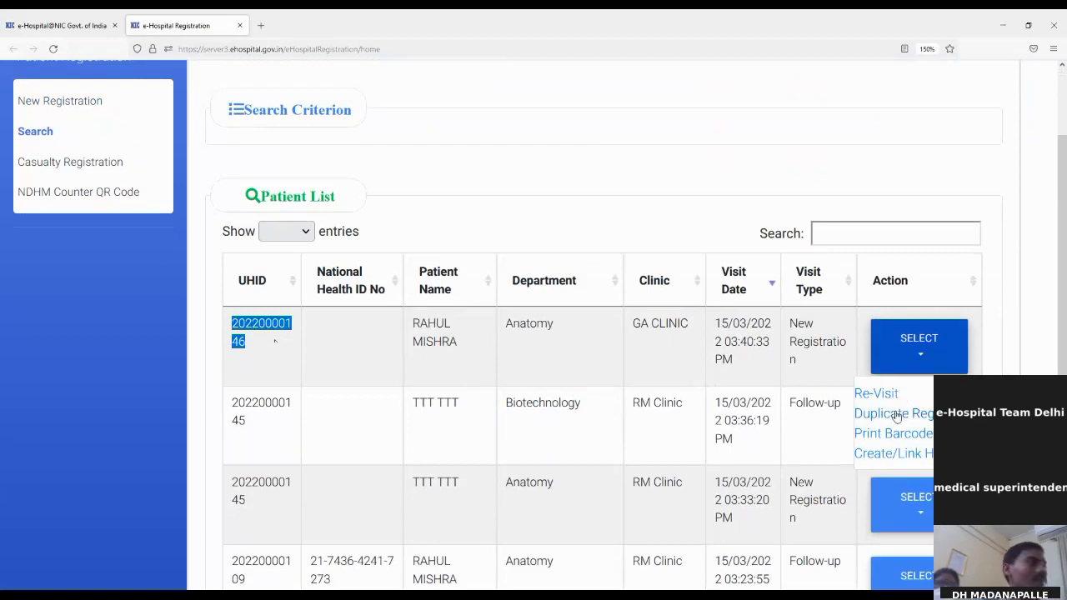
{"action": "left_click", "coordinate": [912, 455]}
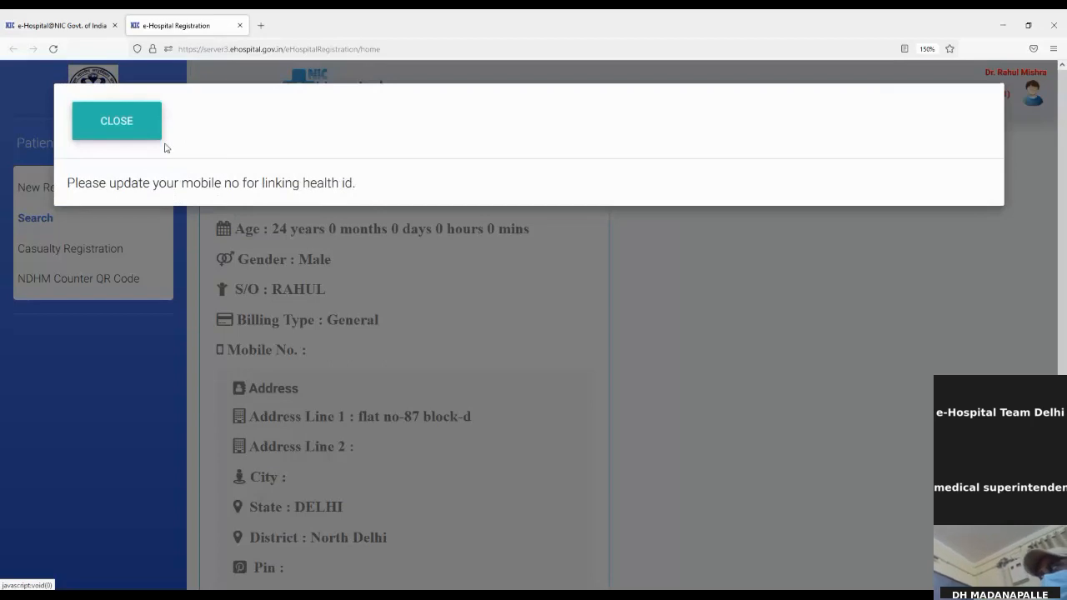
Close the mobile-number notice, glance at the dashboard tab, and return to patient search.
{"action": "left_click", "coordinate": [117, 122]}
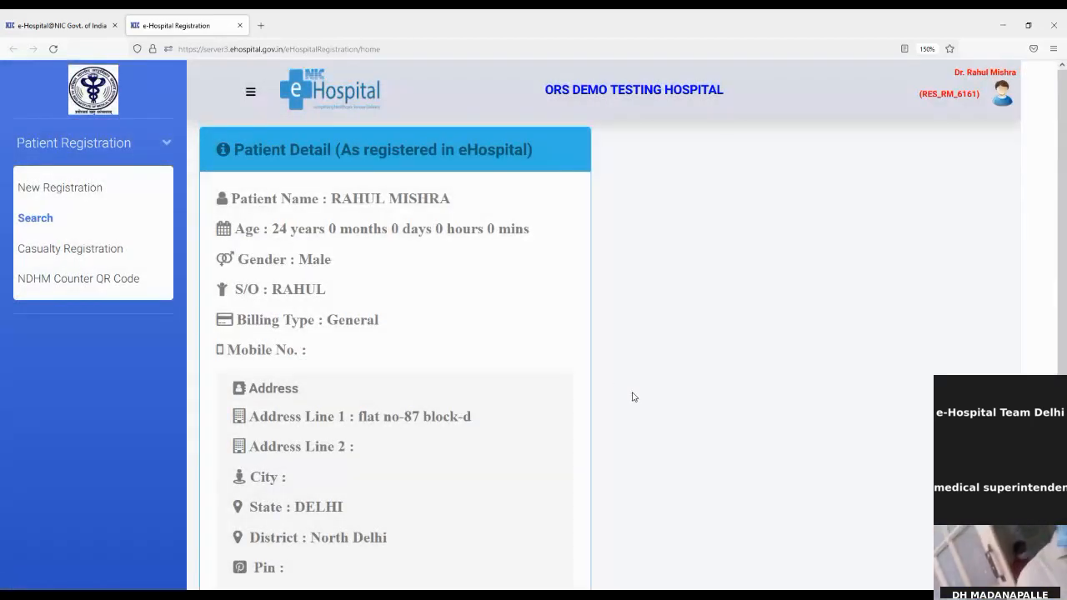
{"action": "scroll", "coordinate": [555, 284], "scroll_direction": "down", "scroll_amount": 2}
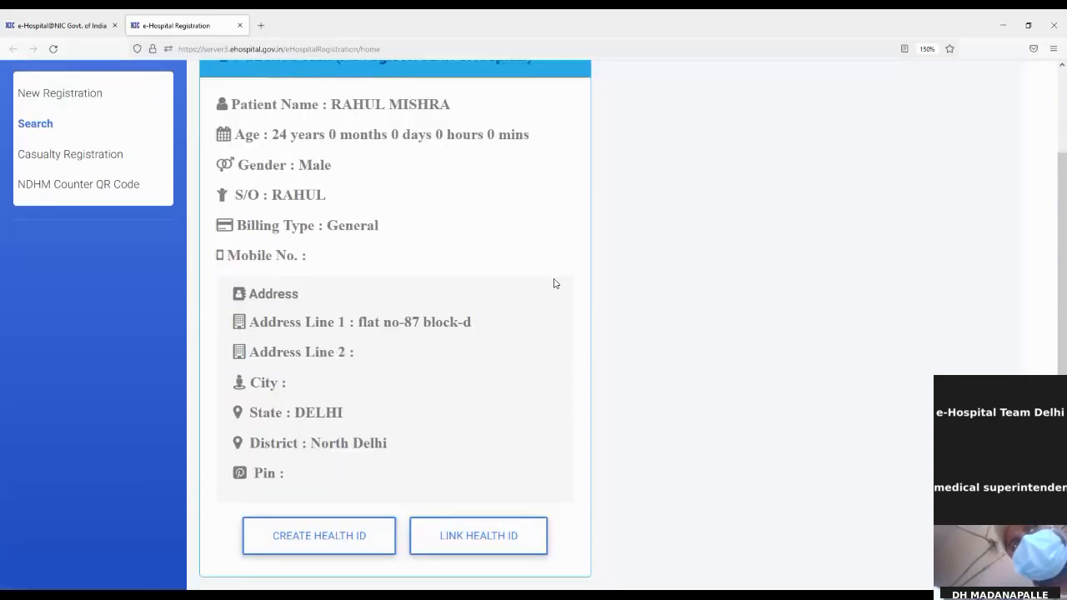
{"action": "scroll", "coordinate": [555, 284], "scroll_direction": "up", "scroll_amount": 2}
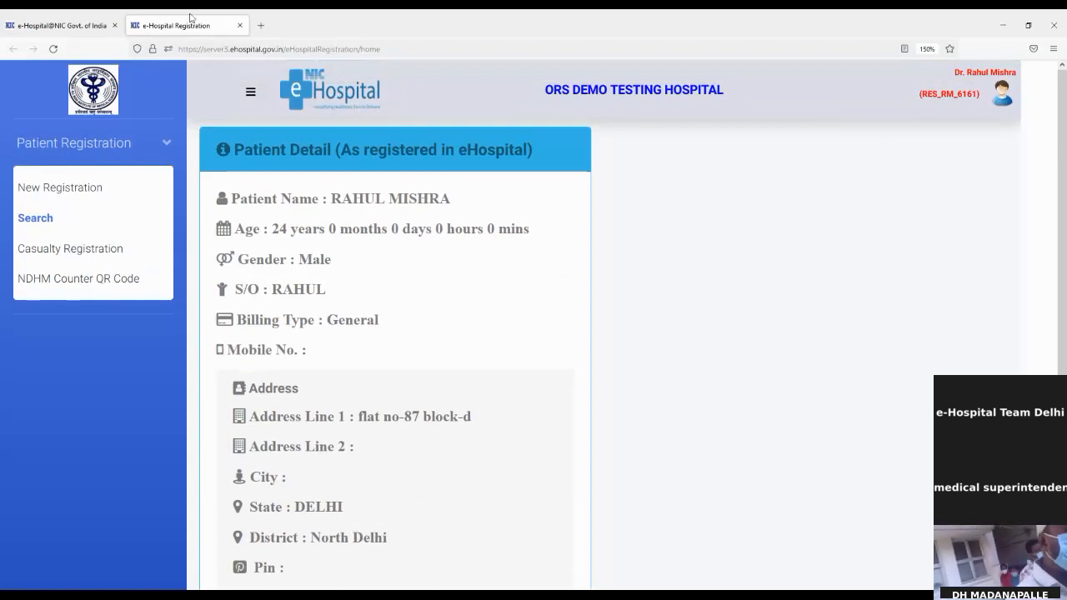
{"action": "left_click", "coordinate": [58, 17]}
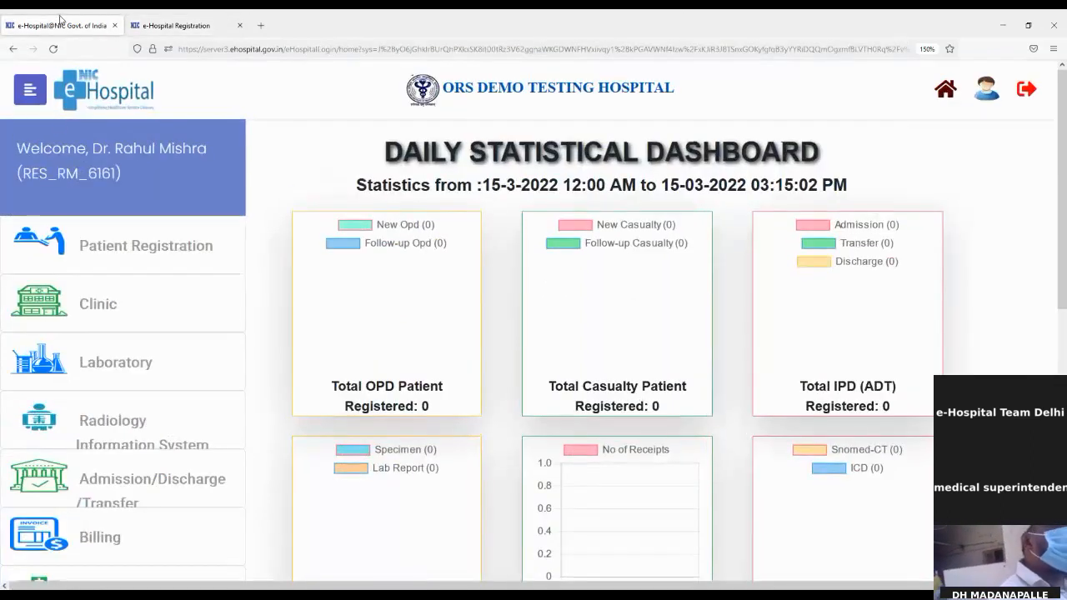
{"action": "left_click", "coordinate": [194, 20]}
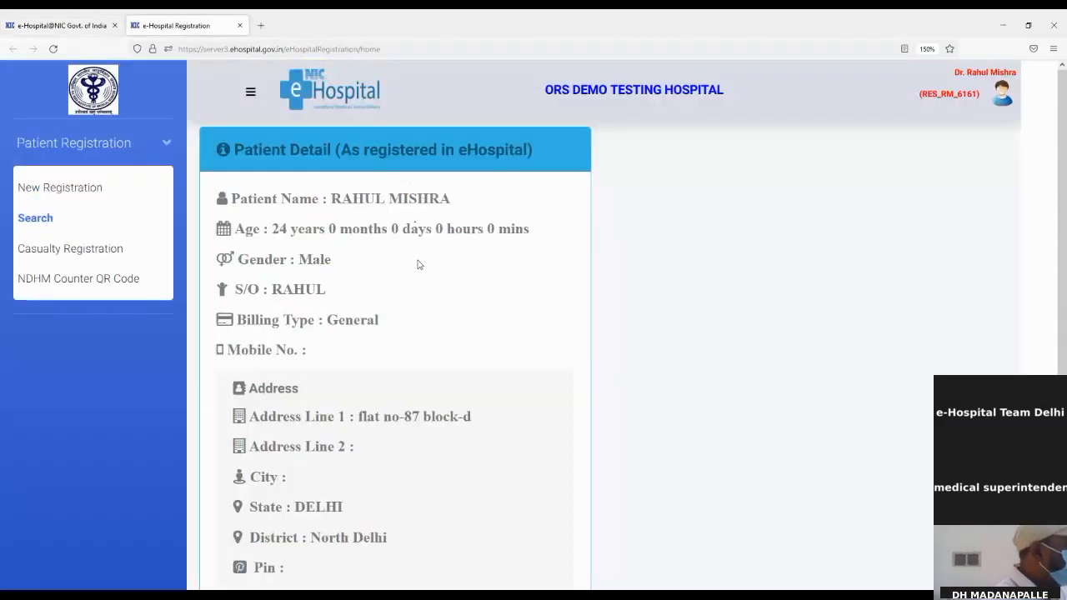
{"action": "scroll", "coordinate": [442, 278], "scroll_direction": "down", "scroll_amount": 2}
{"action": "scroll", "coordinate": [446, 277], "scroll_direction": "up", "scroll_amount": 2}
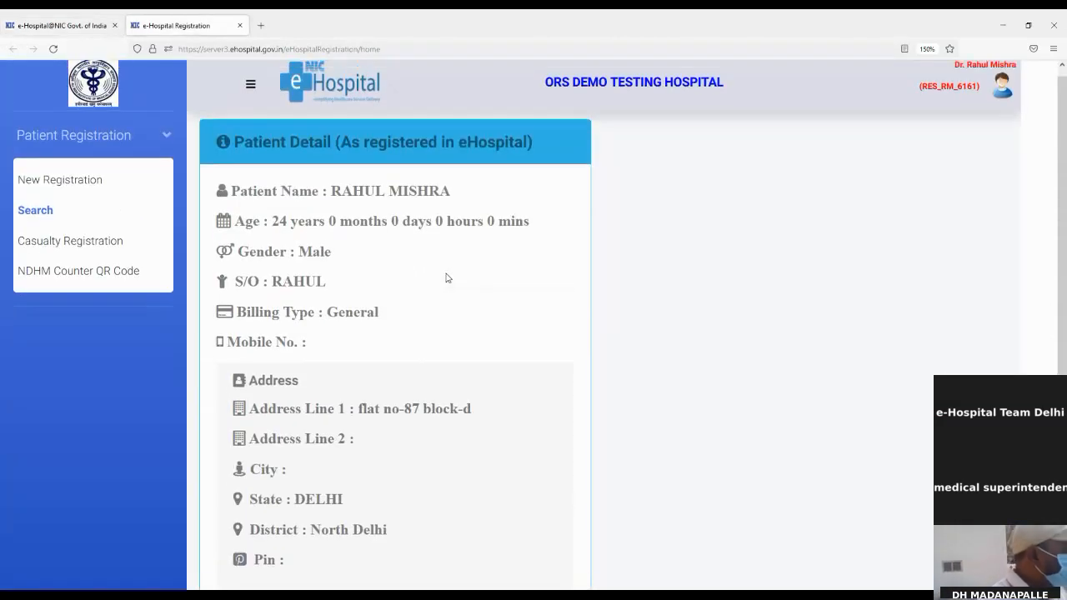
{"action": "left_click", "coordinate": [43, 210]}
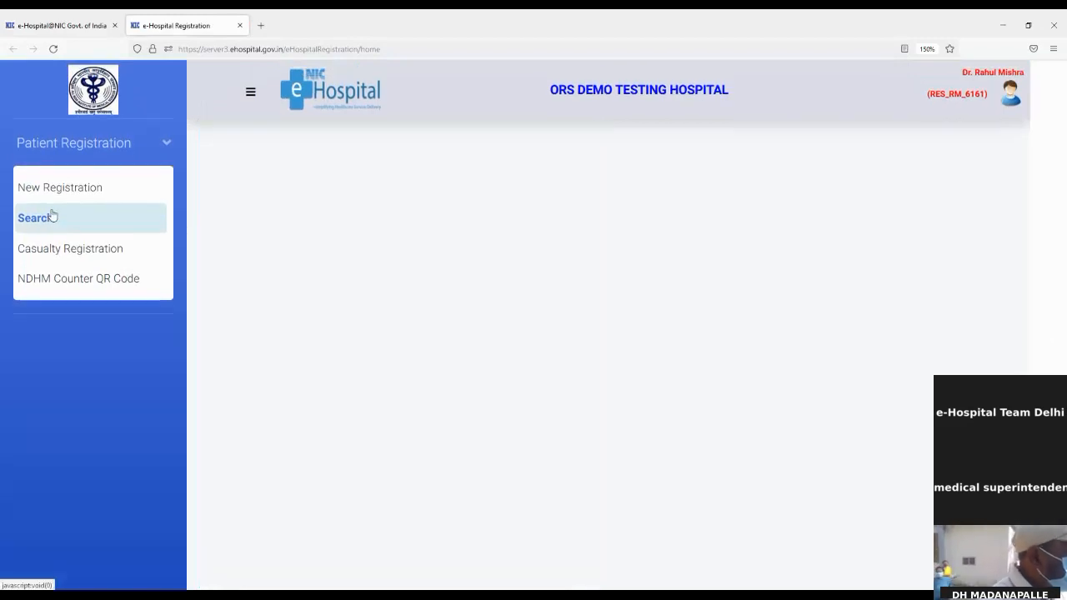
List 15/03/2022 visits again and select the first patient's UHID for copying.
{"action": "left_click", "coordinate": [820, 317]}
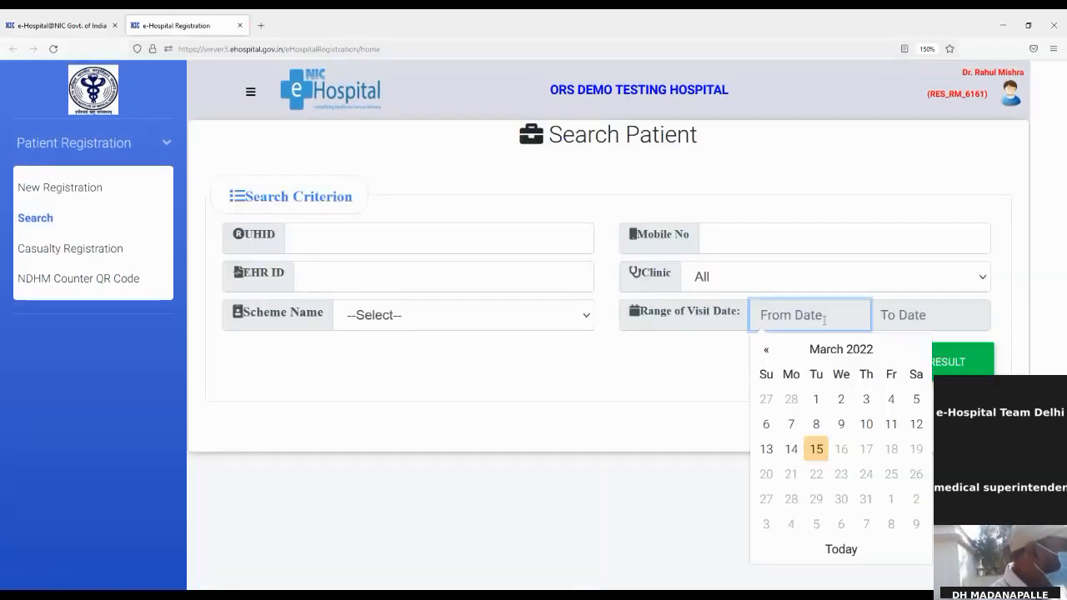
{"action": "left_click", "coordinate": [815, 450]}
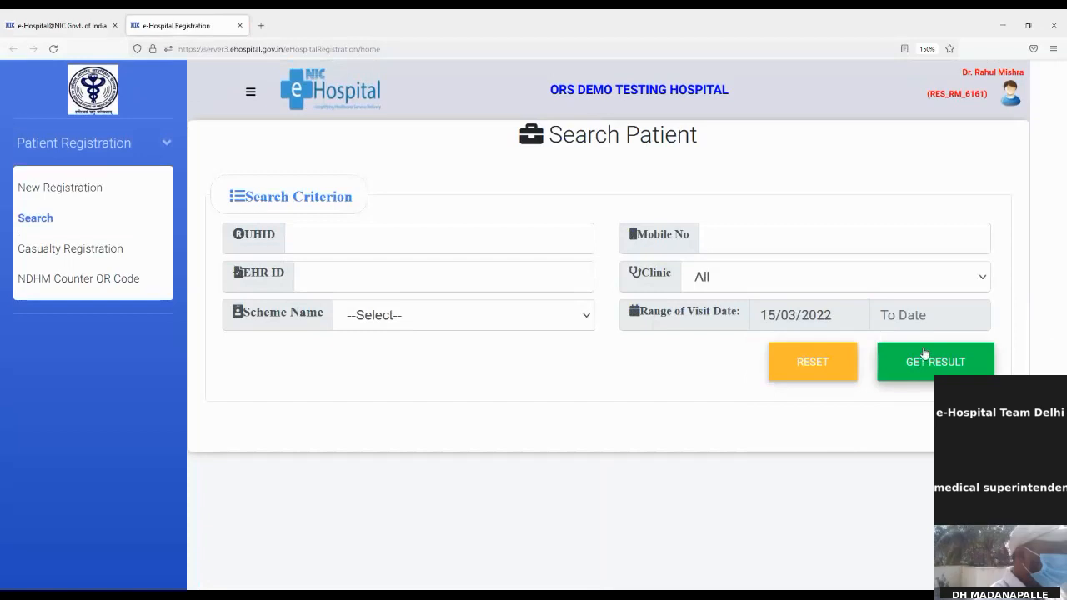
{"action": "left_click", "coordinate": [928, 315]}
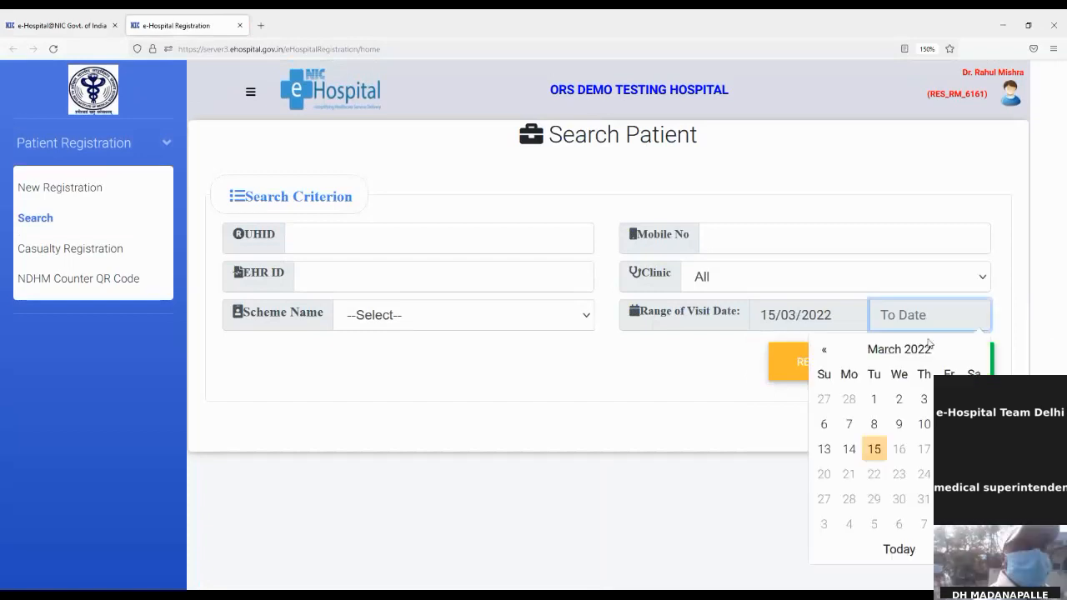
{"action": "left_click", "coordinate": [871, 452]}
{"action": "left_click", "coordinate": [934, 364]}
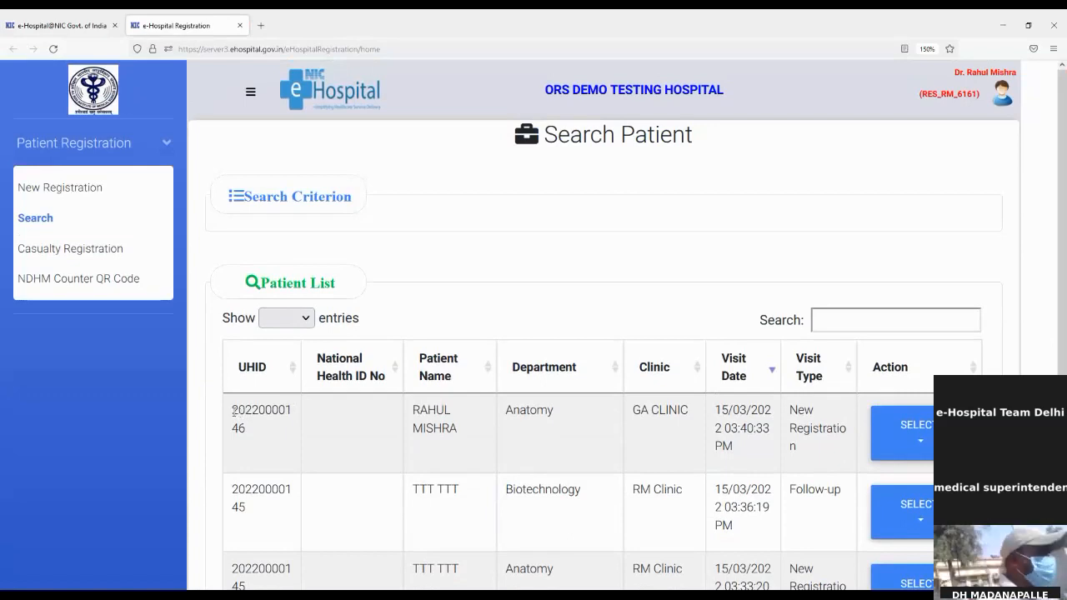
{"action": "left_click_drag", "start_coordinate": [233, 408], "coordinate": [262, 435]}
{"action": "key", "text": "ctrl+c"}
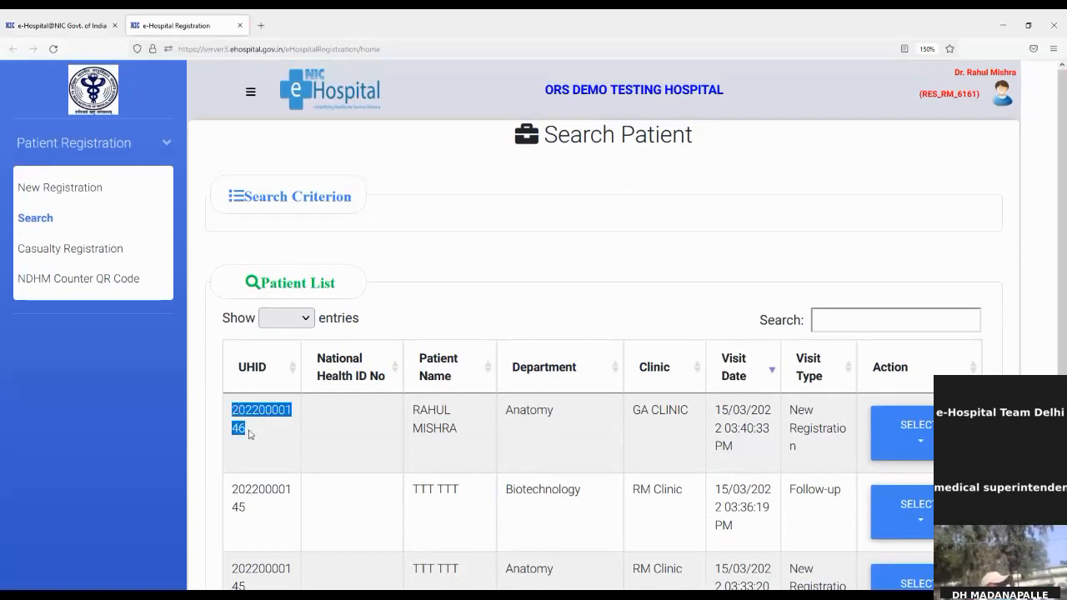
Open the Administration module from the dashboard in a separate tab.
{"action": "left_click", "coordinate": [38, 22]}
{"action": "scroll", "coordinate": [167, 383], "scroll_direction": "down", "scroll_amount": 3}
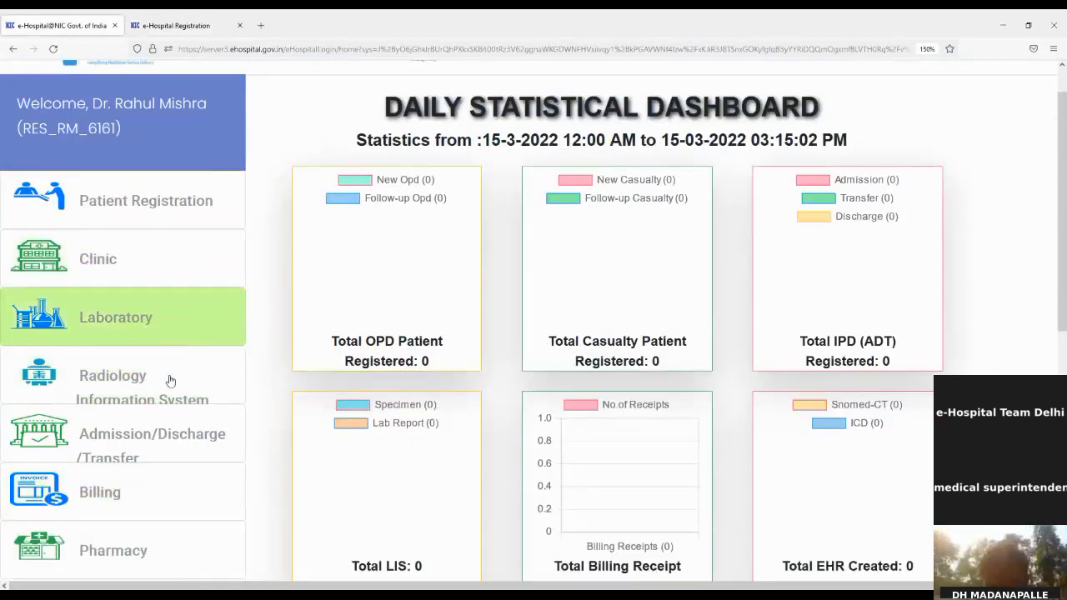
{"action": "scroll", "coordinate": [148, 444], "scroll_direction": "down", "scroll_amount": 2}
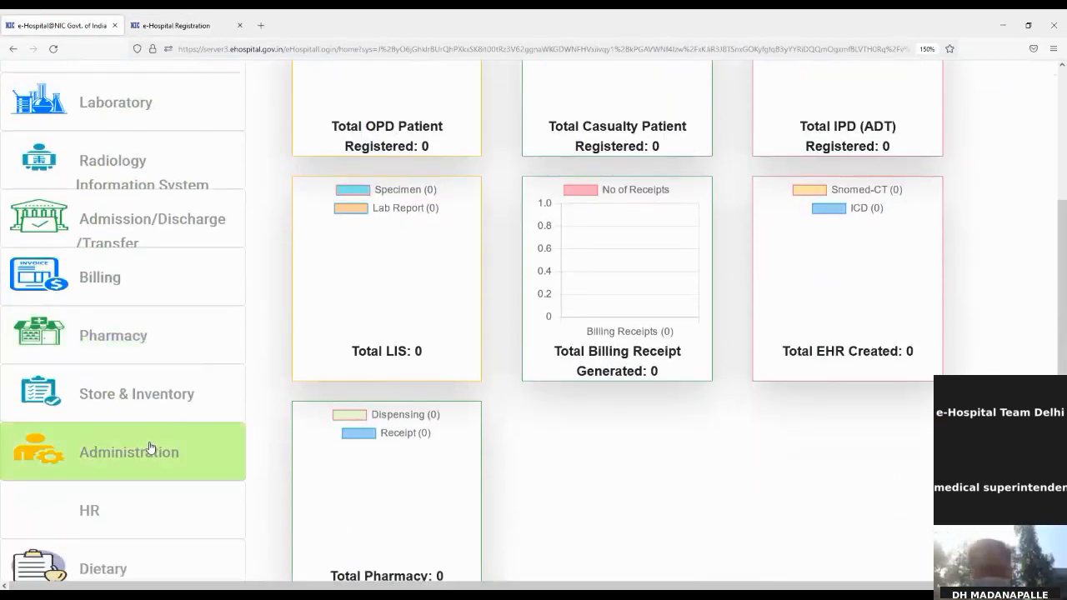
{"action": "left_click", "coordinate": [148, 445]}
{"action": "left_click", "coordinate": [582, 350]}
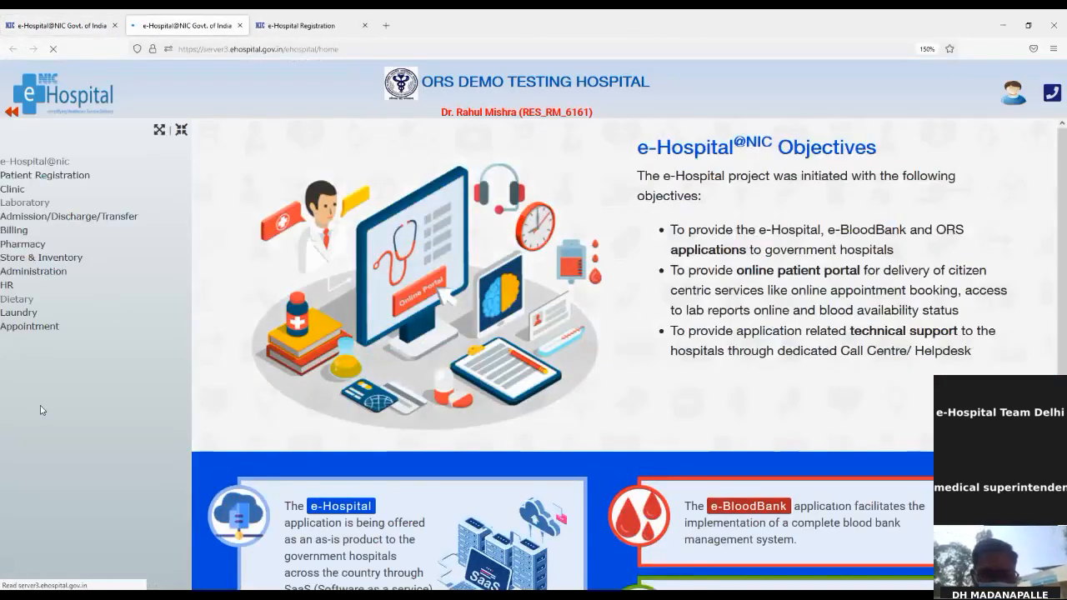
Navigate Administration > Patient Data Administration to the Update Patient Data form.
{"action": "left_click", "coordinate": [38, 337]}
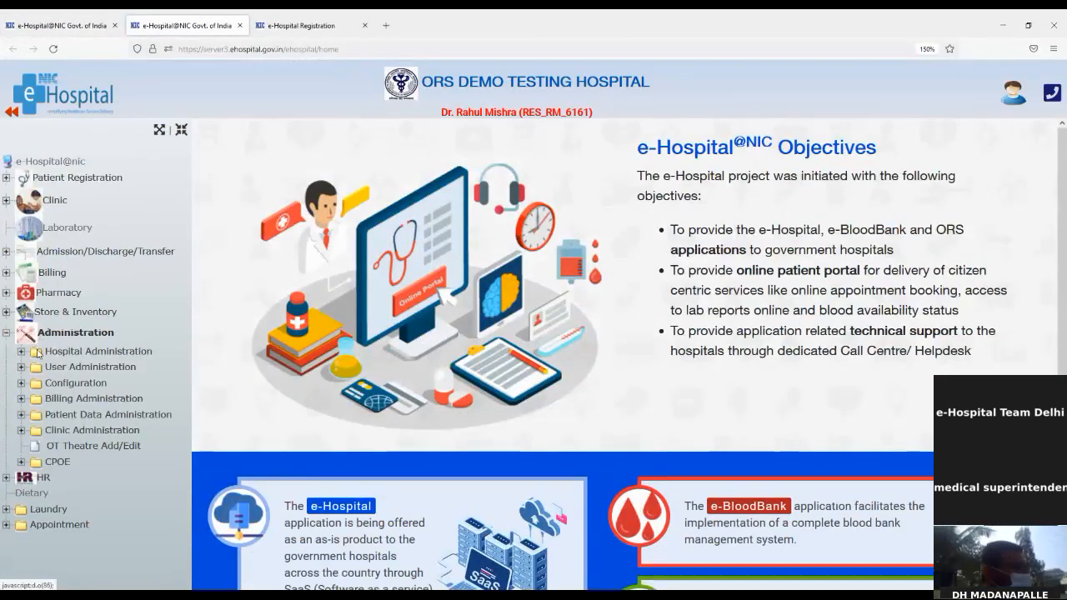
{"action": "left_click", "coordinate": [53, 368]}
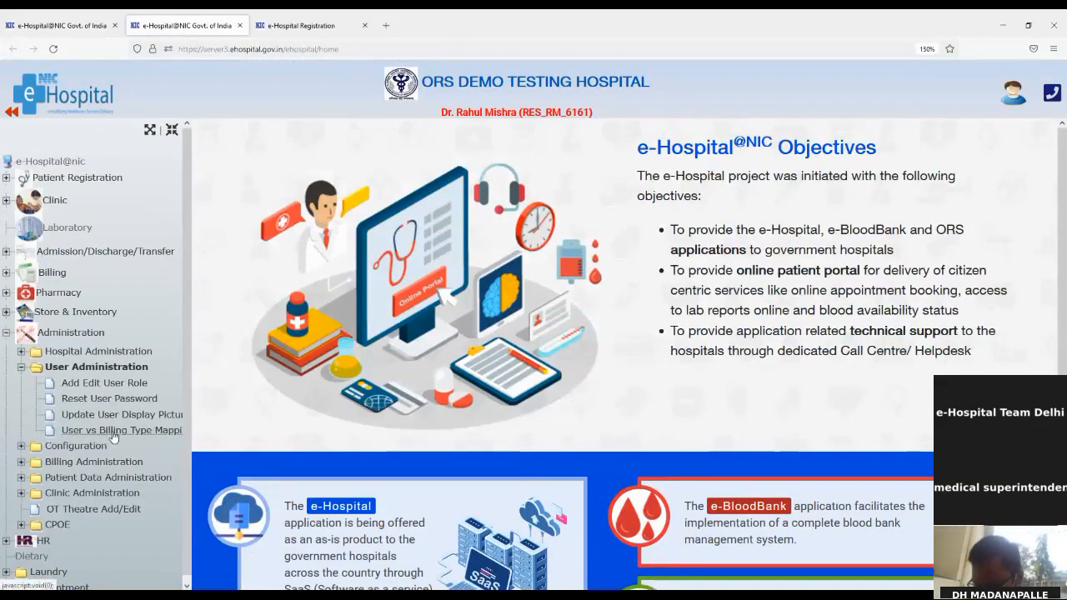
{"action": "left_click", "coordinate": [86, 448]}
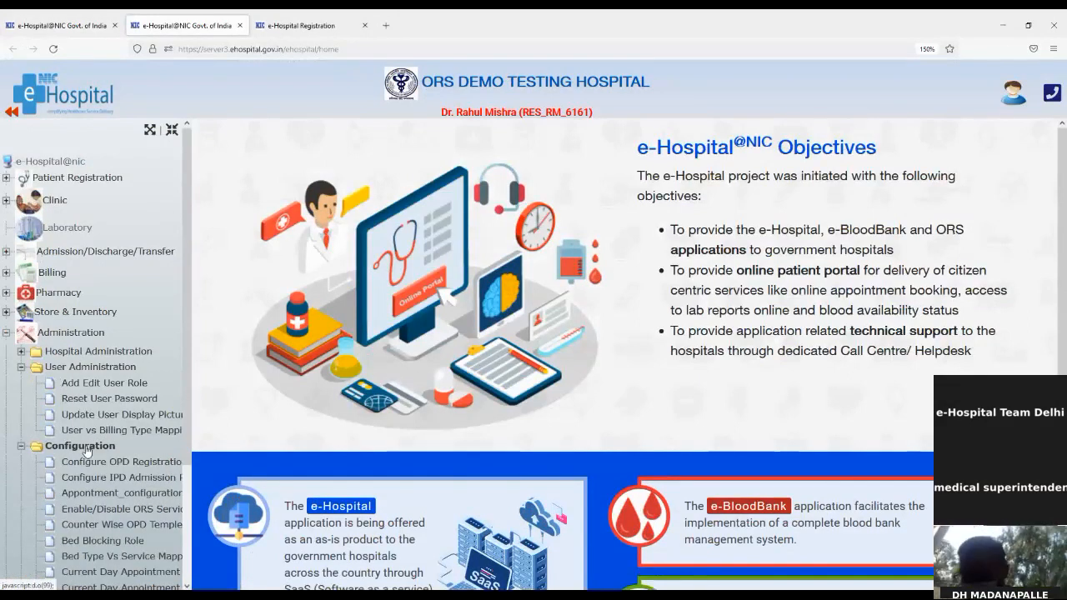
{"action": "left_click", "coordinate": [86, 447]}
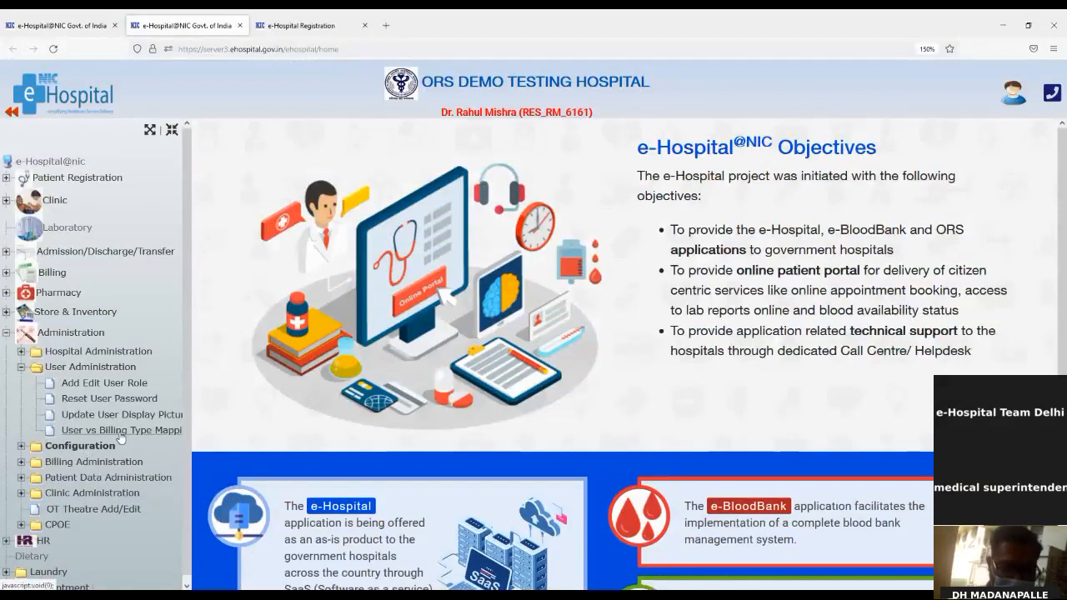
{"action": "scroll", "coordinate": [122, 437], "scroll_direction": "down", "scroll_amount": 1}
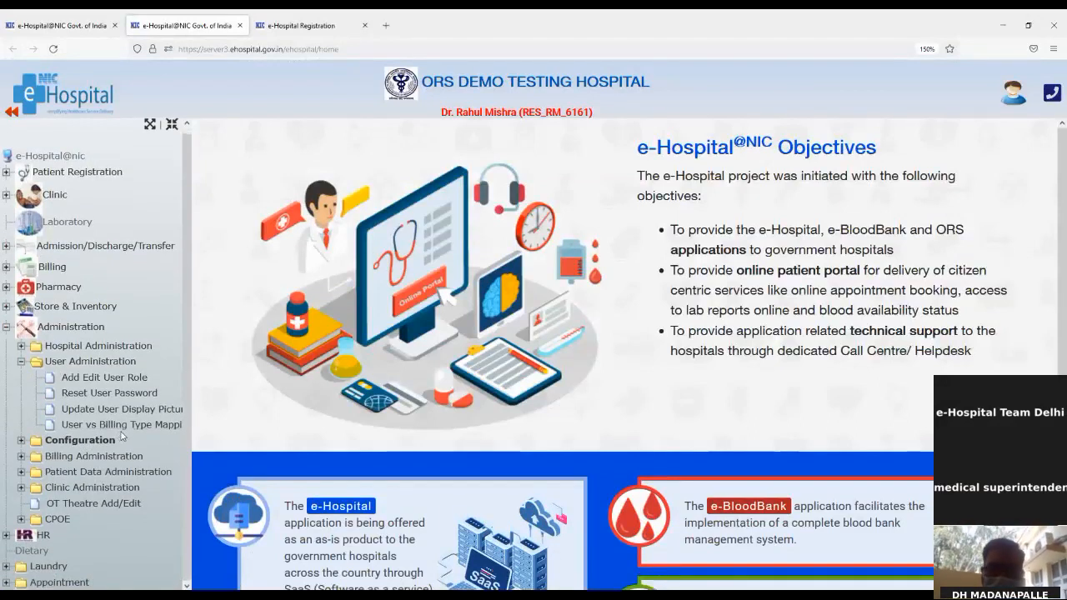
{"action": "left_click", "coordinate": [84, 473]}
{"action": "left_click", "coordinate": [92, 487]}
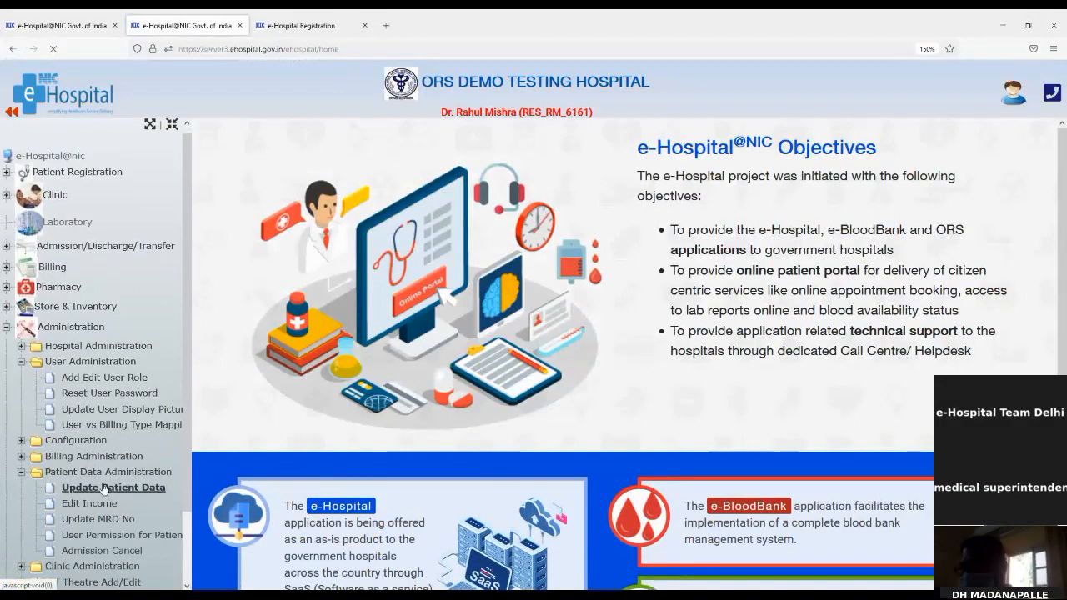
Find the patient by the pasted registration number, enter their new mobile number, and update.
{"action": "left_click", "coordinate": [680, 186]}
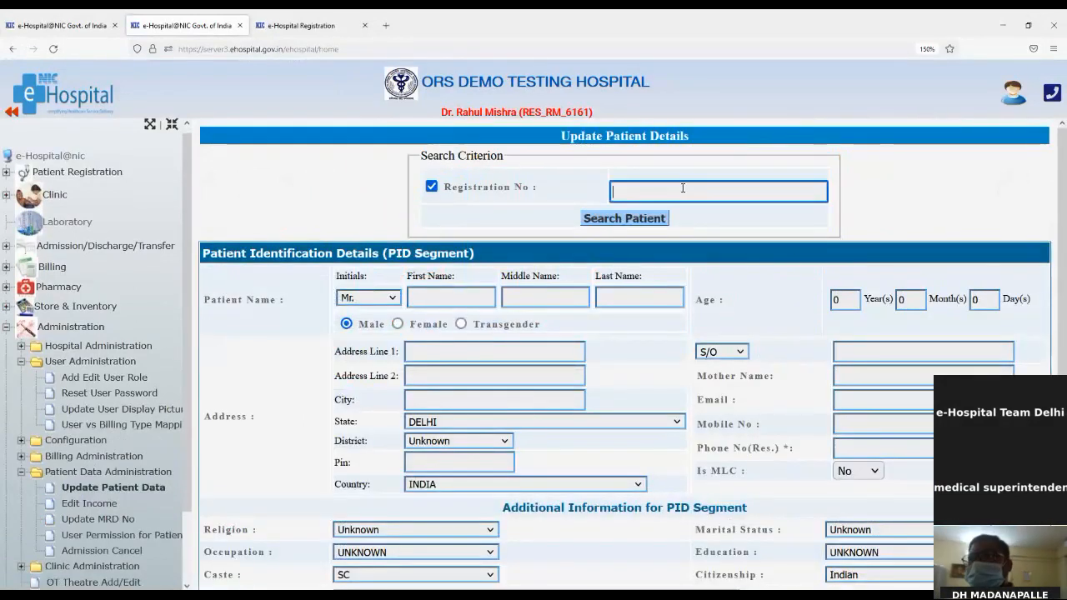
{"action": "key", "text": "ctrl+v"}
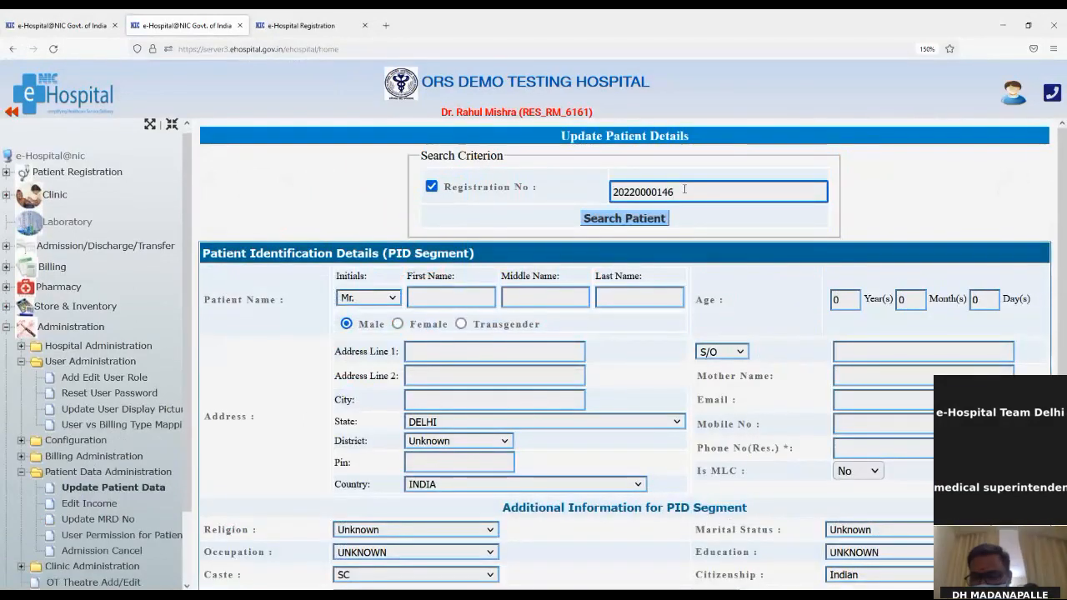
{"action": "left_click", "coordinate": [625, 218]}
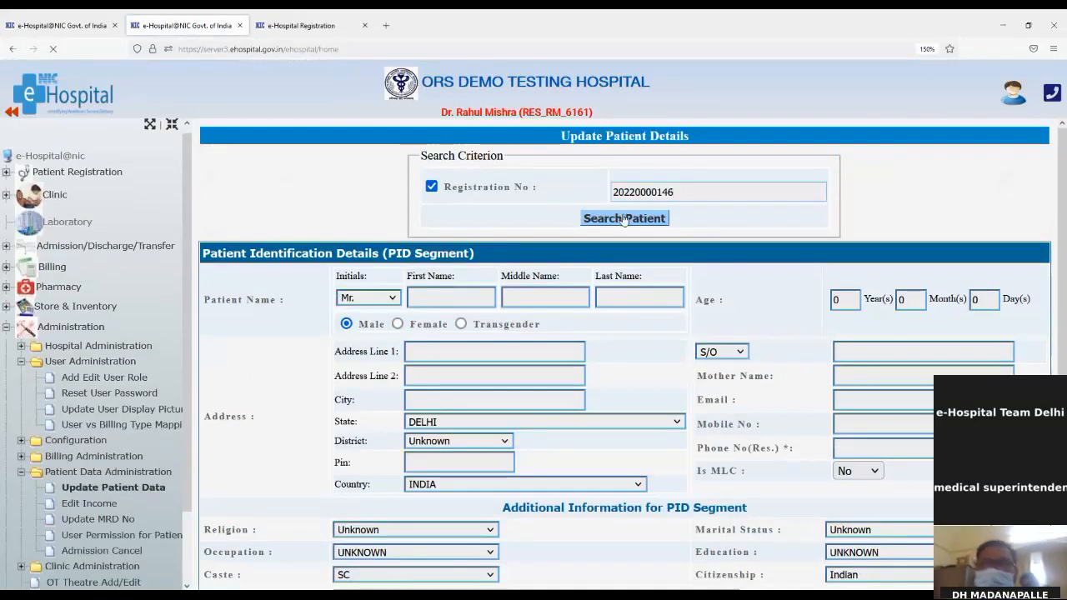
{"action": "scroll", "coordinate": [625, 218], "scroll_direction": "down", "scroll_amount": 2}
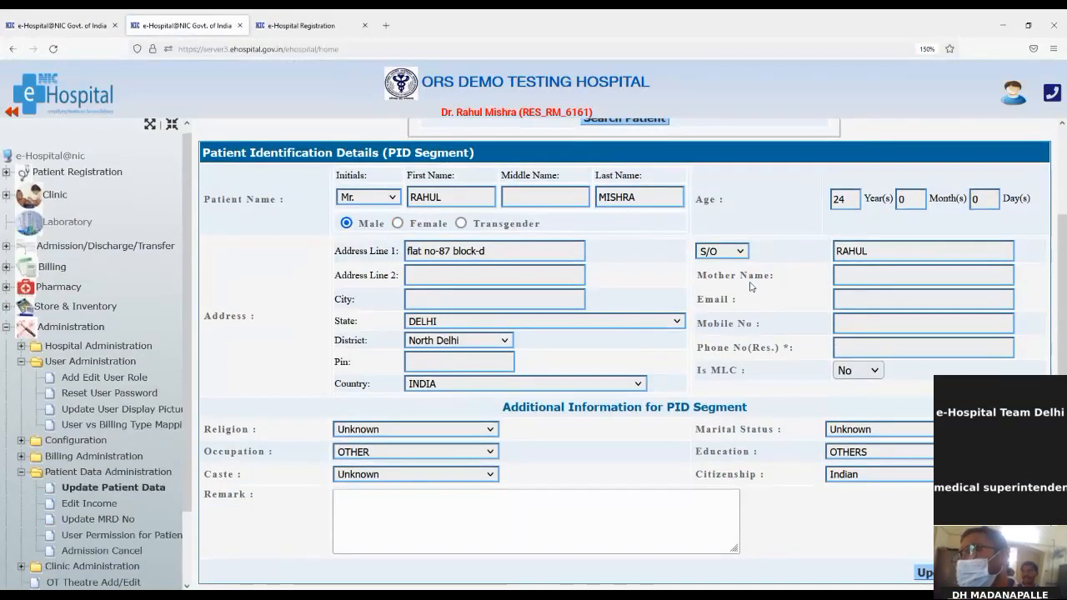
{"action": "left_click", "coordinate": [886, 325]}
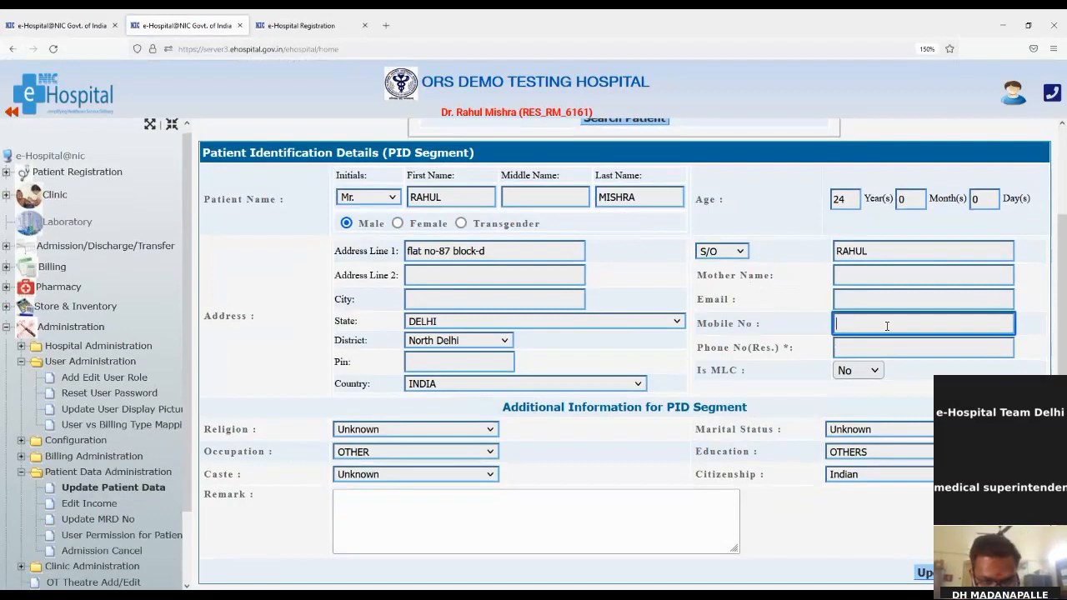
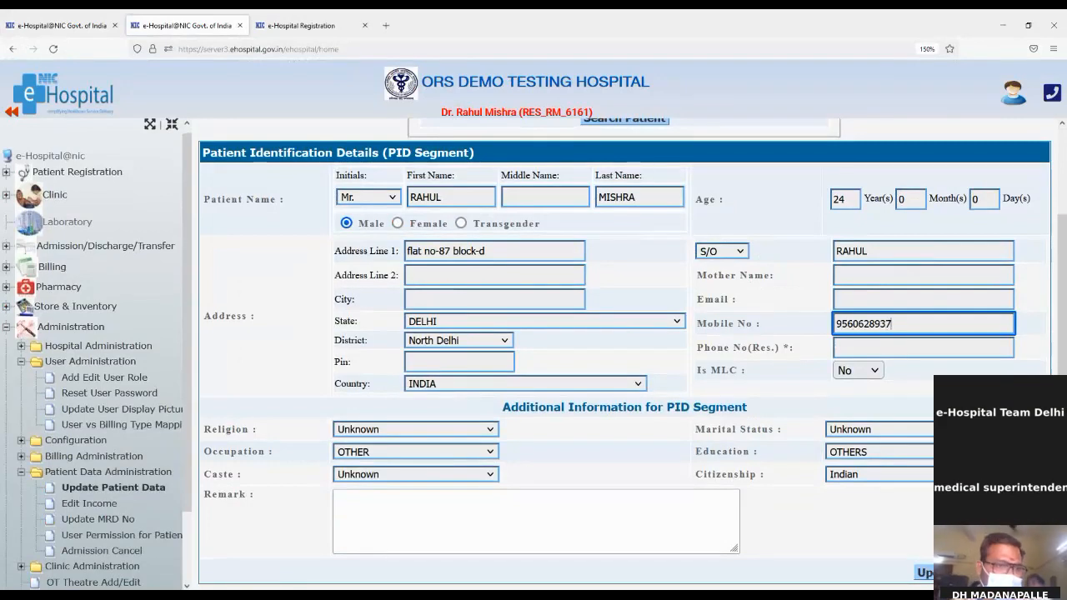
{"action": "left_click", "coordinate": [936, 573]}
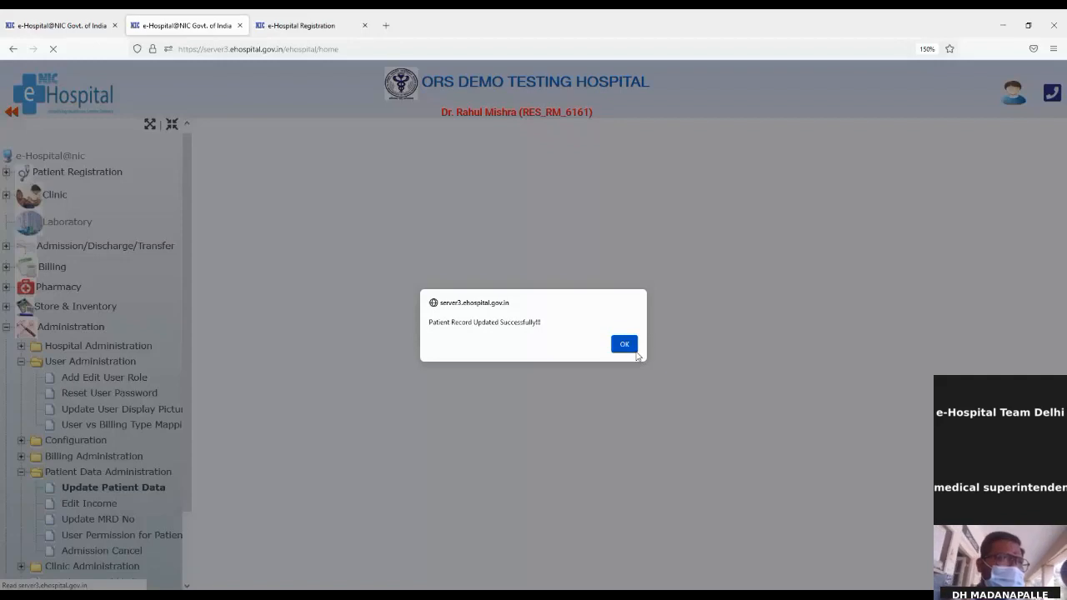
{"action": "left_click", "coordinate": [623, 344]}
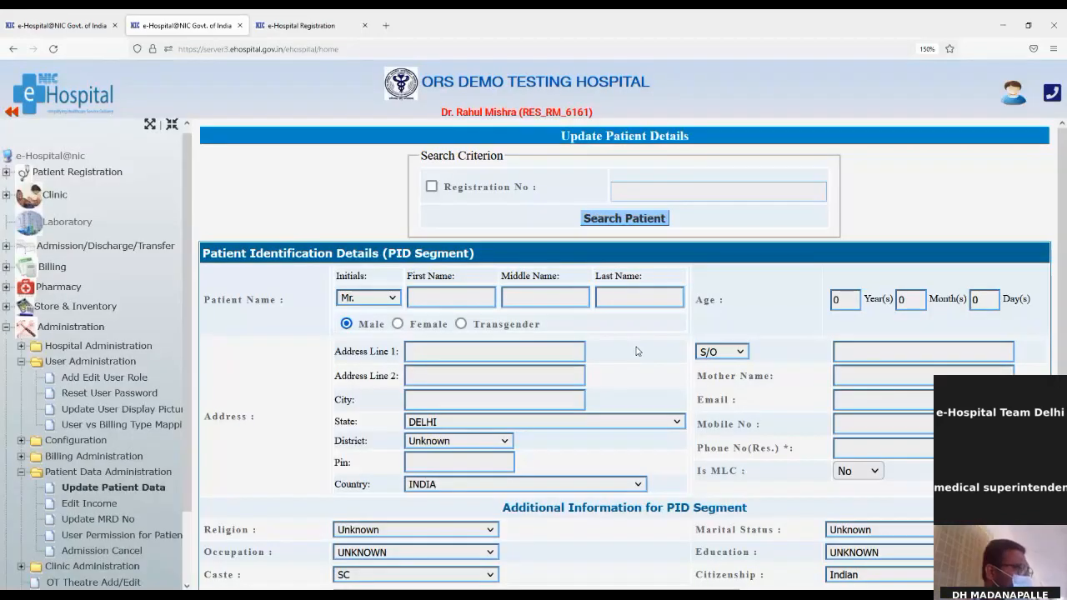
Search 15/03/2022 visits and open Create/Link Health ID for the first patient.
{"action": "left_click", "coordinate": [336, 18]}
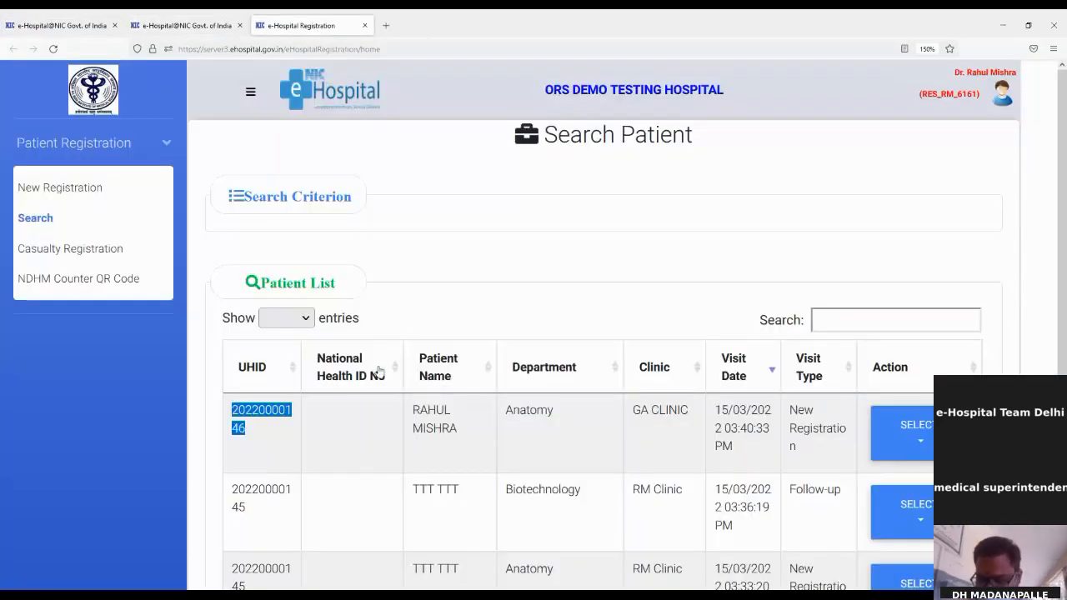
{"action": "left_click", "coordinate": [65, 227]}
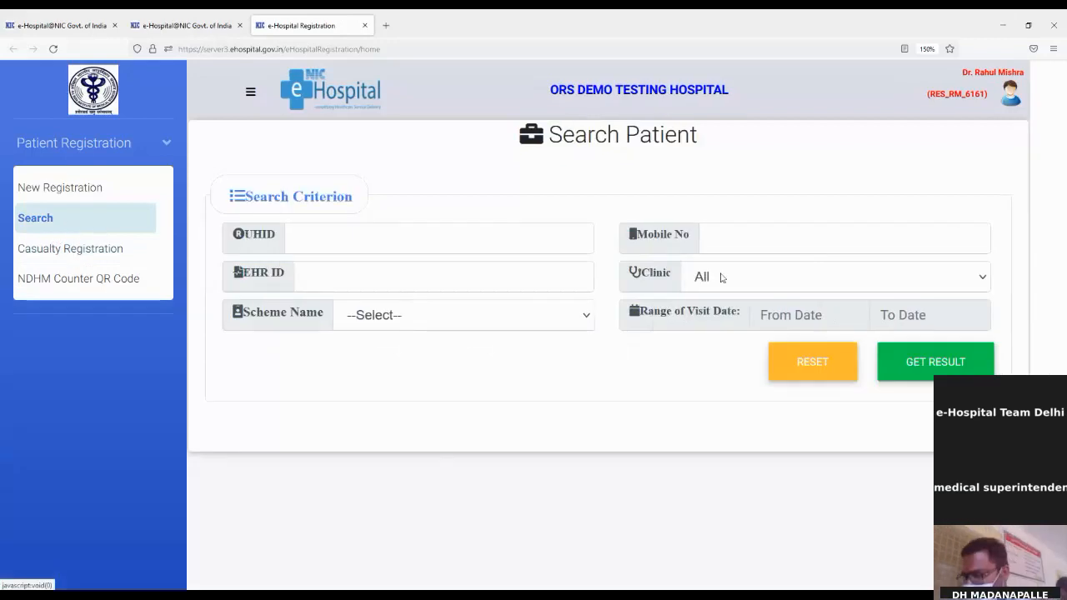
{"action": "left_click", "coordinate": [801, 319]}
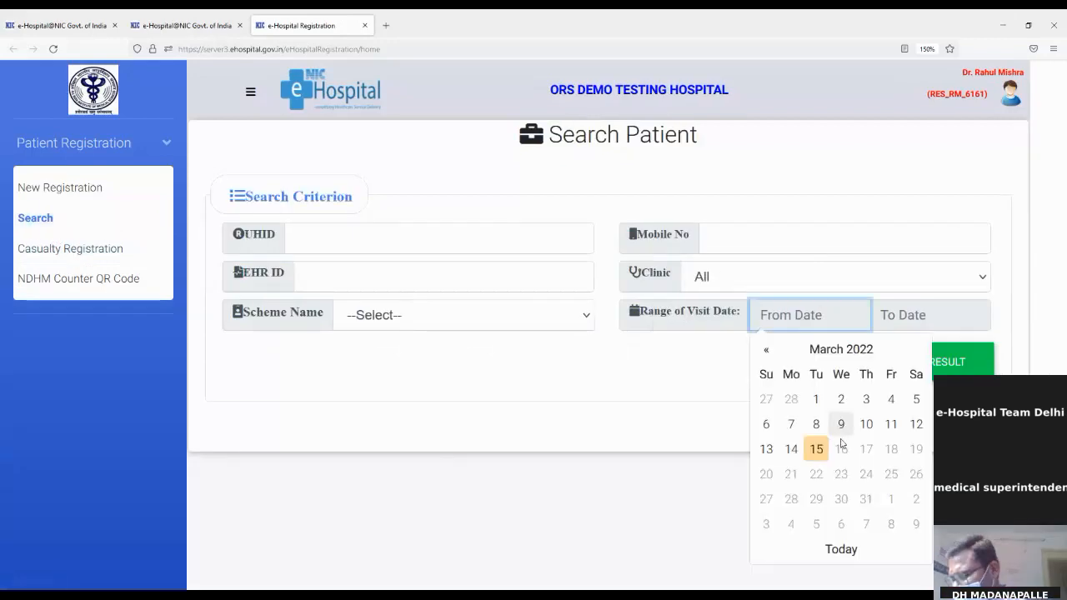
{"action": "left_click", "coordinate": [816, 449]}
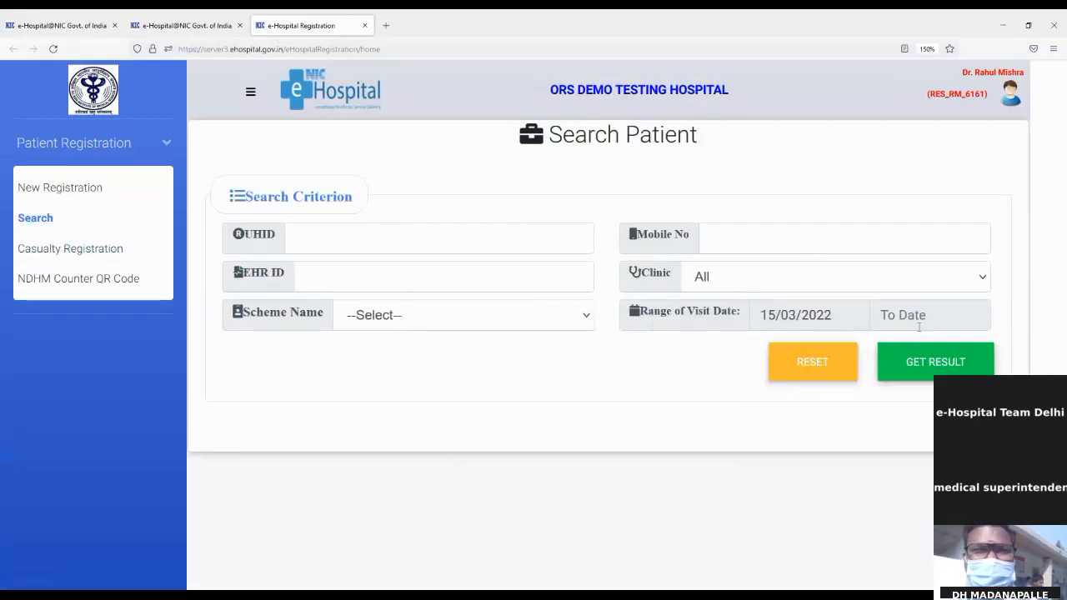
{"action": "left_click", "coordinate": [921, 321]}
{"action": "left_click", "coordinate": [874, 450]}
{"action": "left_click", "coordinate": [960, 360]}
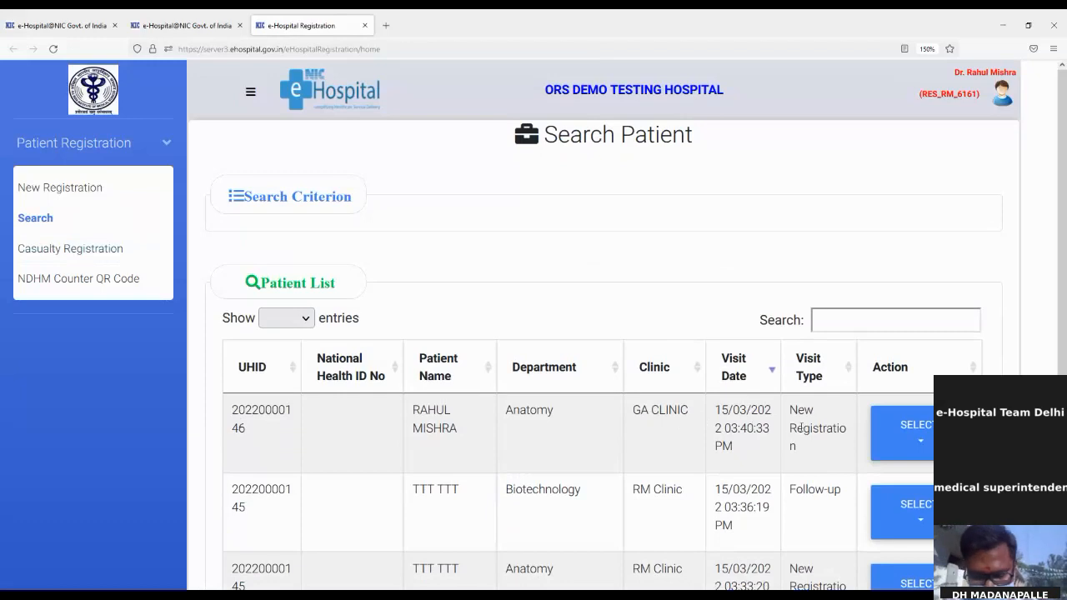
{"action": "left_click", "coordinate": [920, 442]}
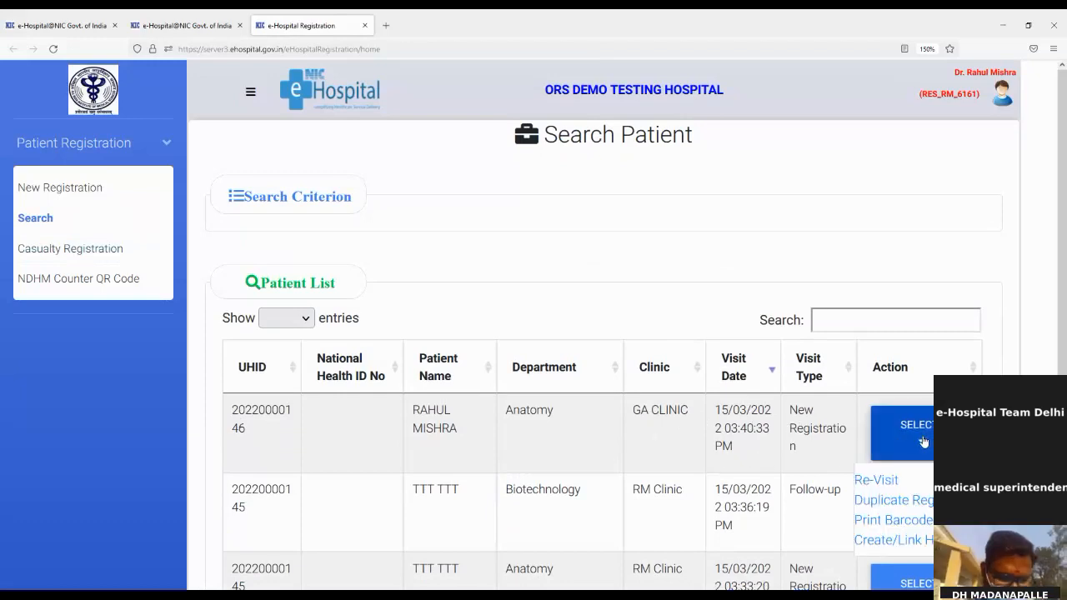
{"action": "left_click", "coordinate": [923, 544]}
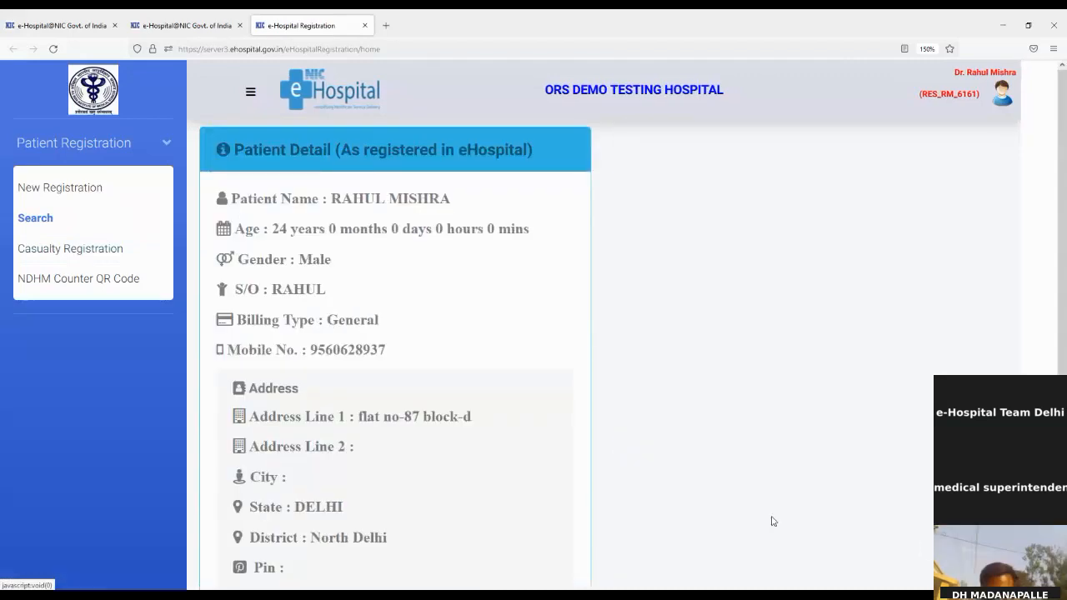
Open the Link Health ID panel from the patient's detail card.
{"action": "scroll", "coordinate": [504, 371], "scroll_direction": "down", "scroll_amount": 2}
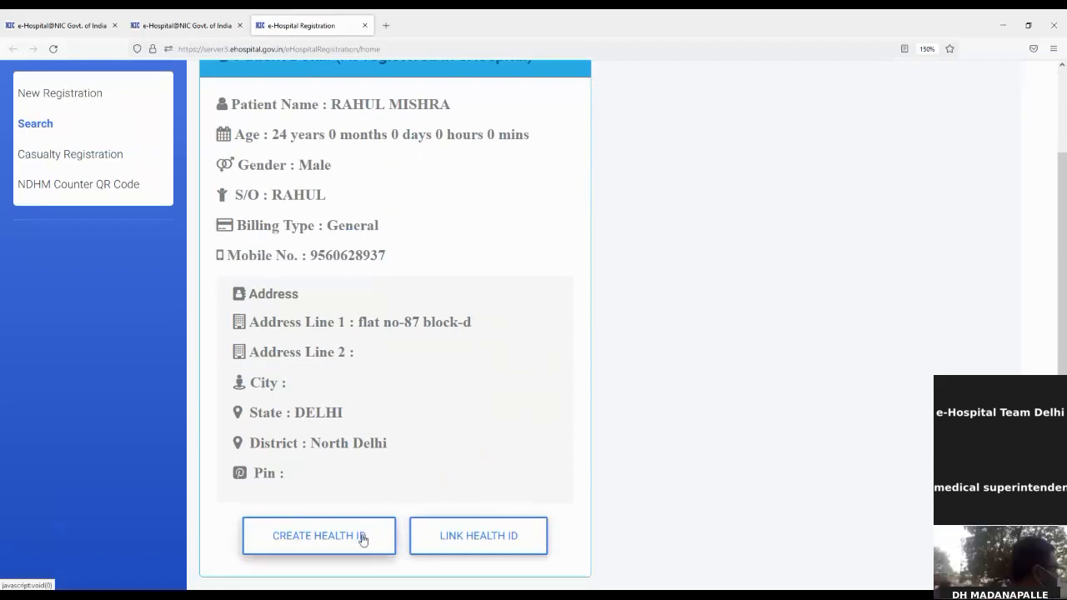
{"action": "left_click", "coordinate": [501, 548]}
{"action": "scroll", "coordinate": [772, 328], "scroll_direction": "up", "scroll_amount": 2}
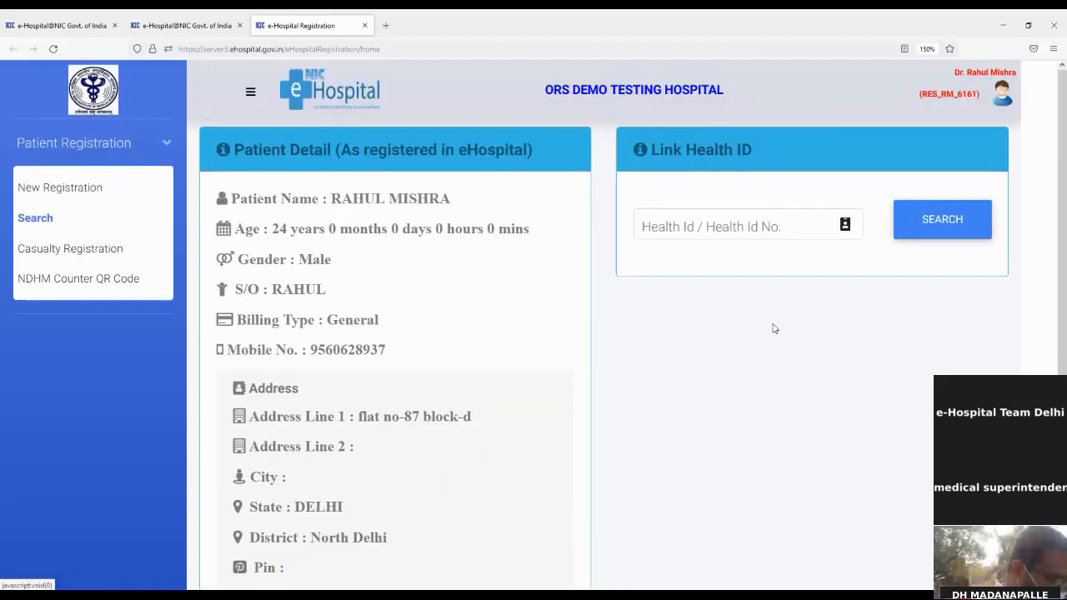
Search for the patient's Health ID and request a mobile OTP for verification.
{"action": "left_click", "coordinate": [732, 224]}
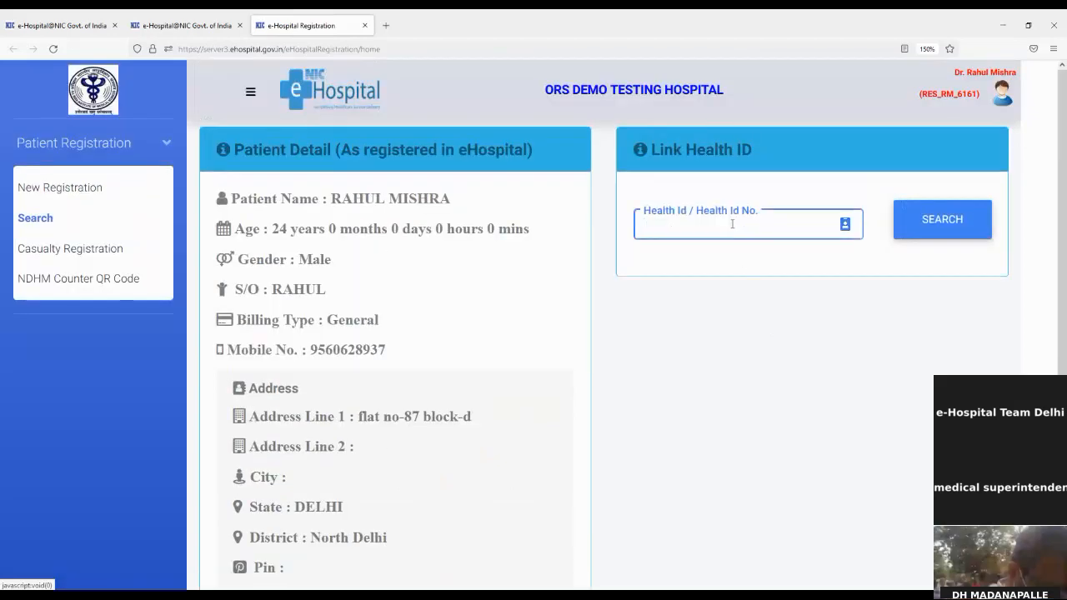
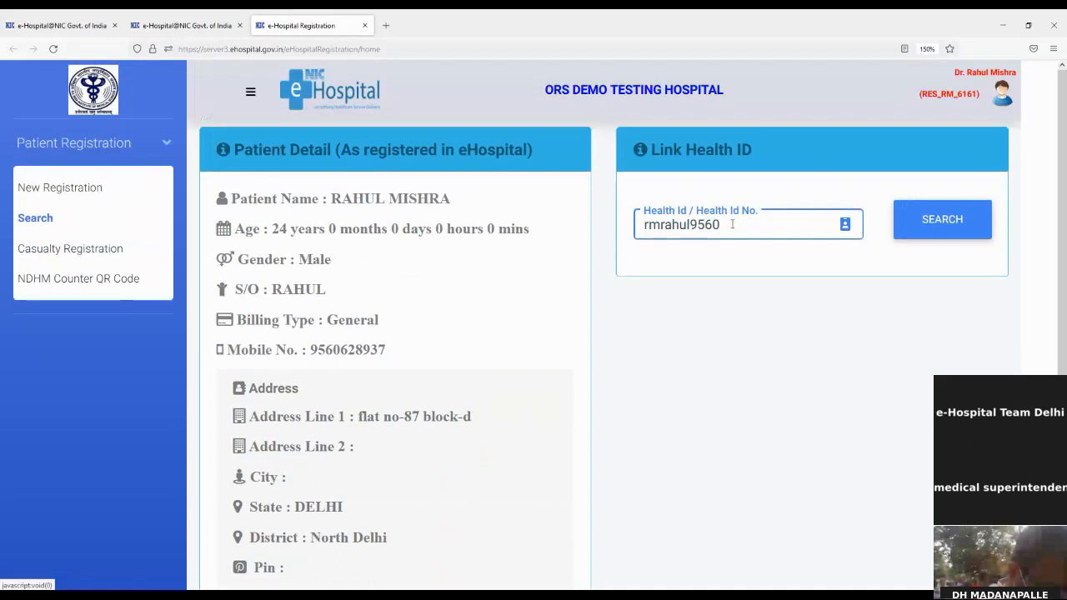
{"action": "left_click", "coordinate": [967, 233]}
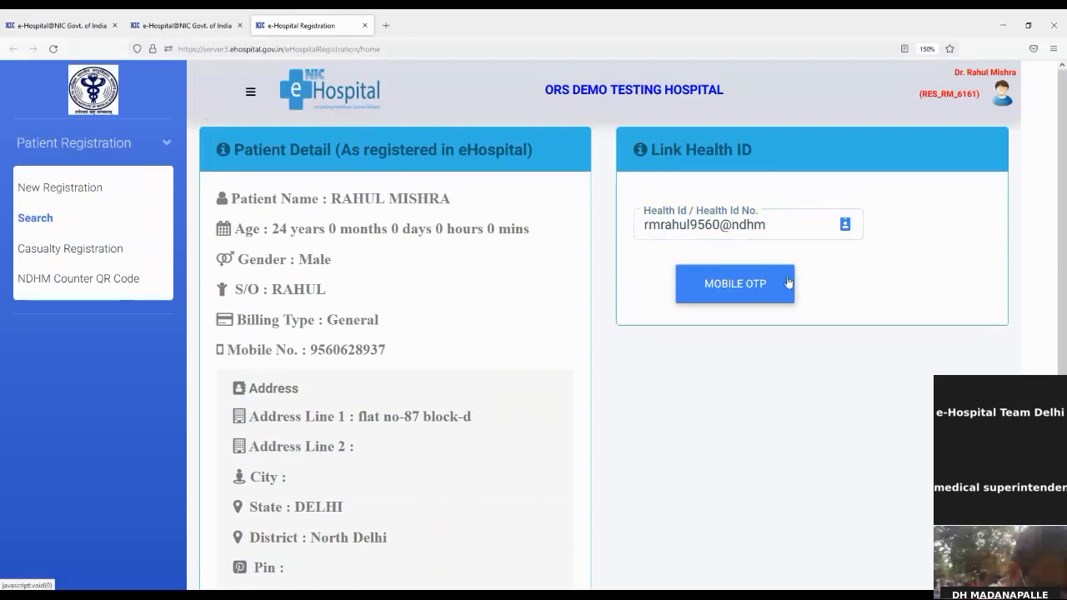
{"action": "left_click", "coordinate": [763, 286]}
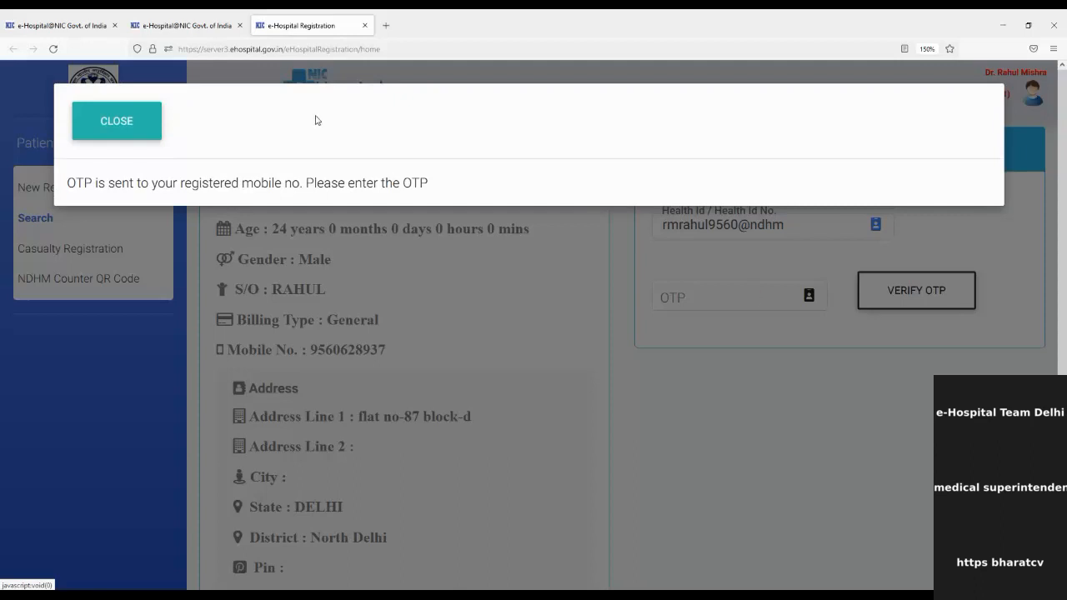
{"action": "left_click", "coordinate": [142, 135]}
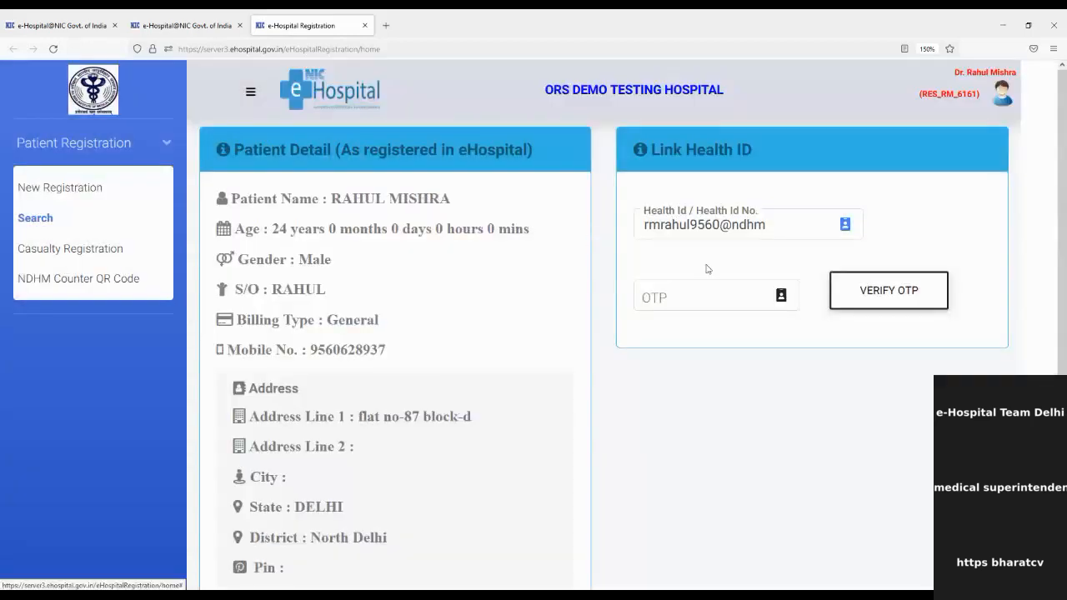
{"action": "left_click", "coordinate": [649, 300]}
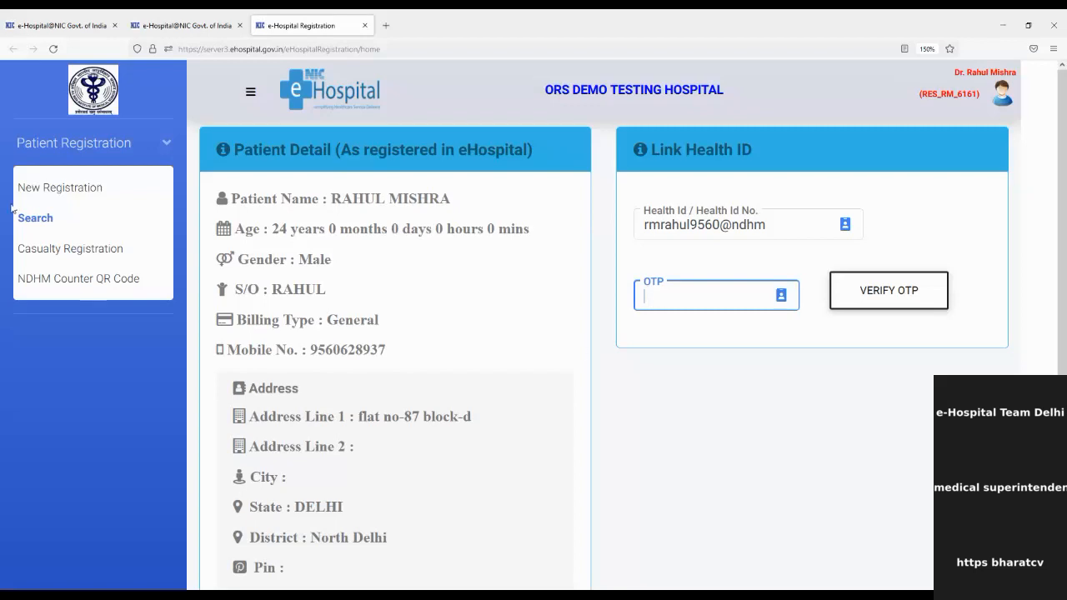
Open a blank Casualty Registration form, dismissing the Health ID options popup.
{"action": "left_click", "coordinate": [85, 251]}
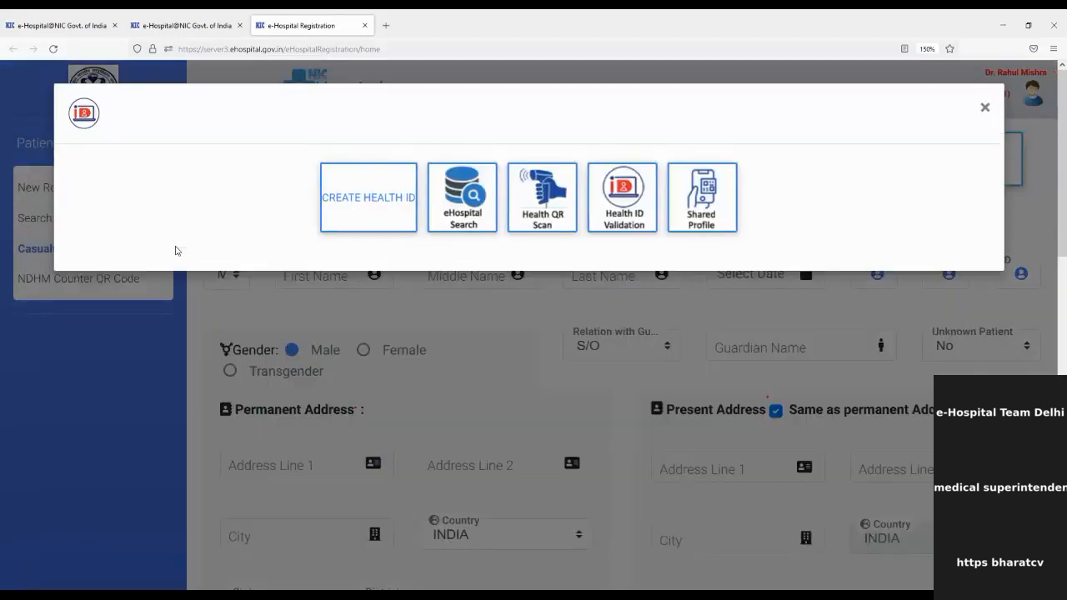
{"action": "left_click", "coordinate": [984, 107]}
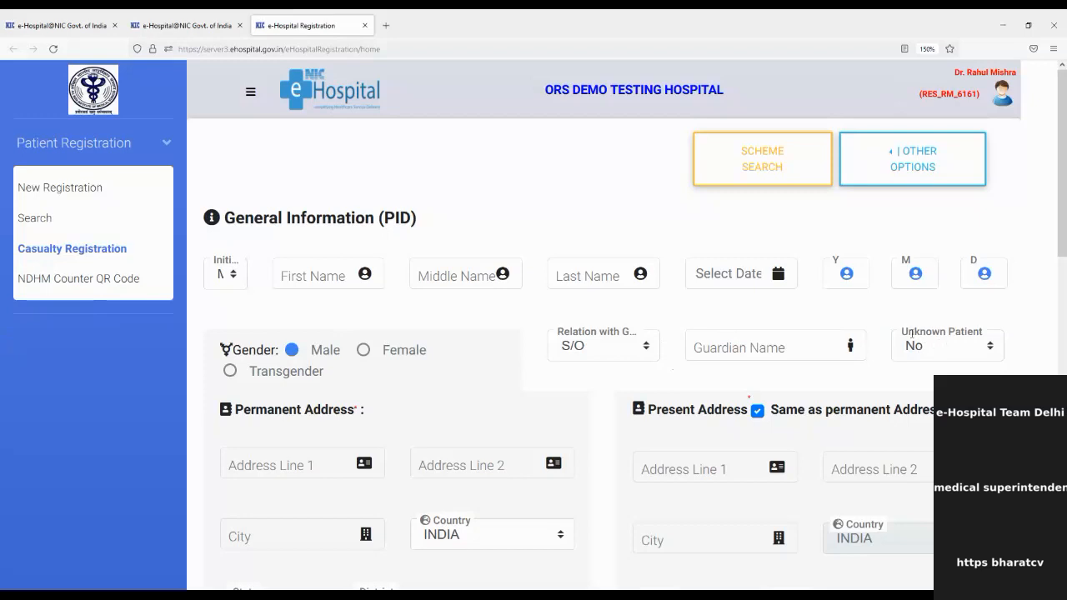
Set Unknown Patient to Yes on the casualty form.
{"action": "left_click_drag", "start_coordinate": [908, 330], "coordinate": [961, 332]}
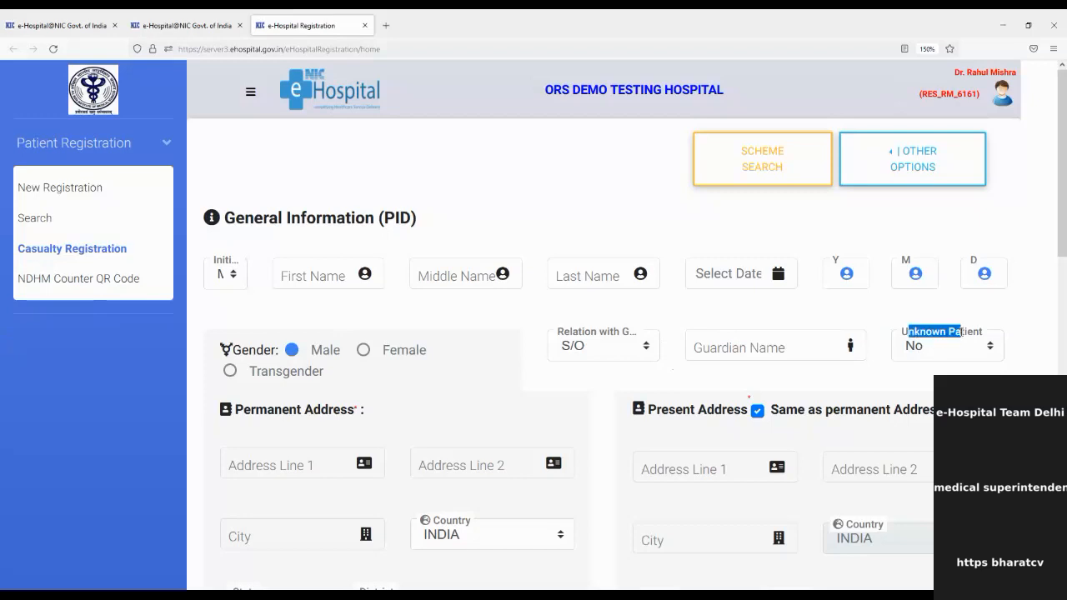
{"action": "key", "text": "Down"}
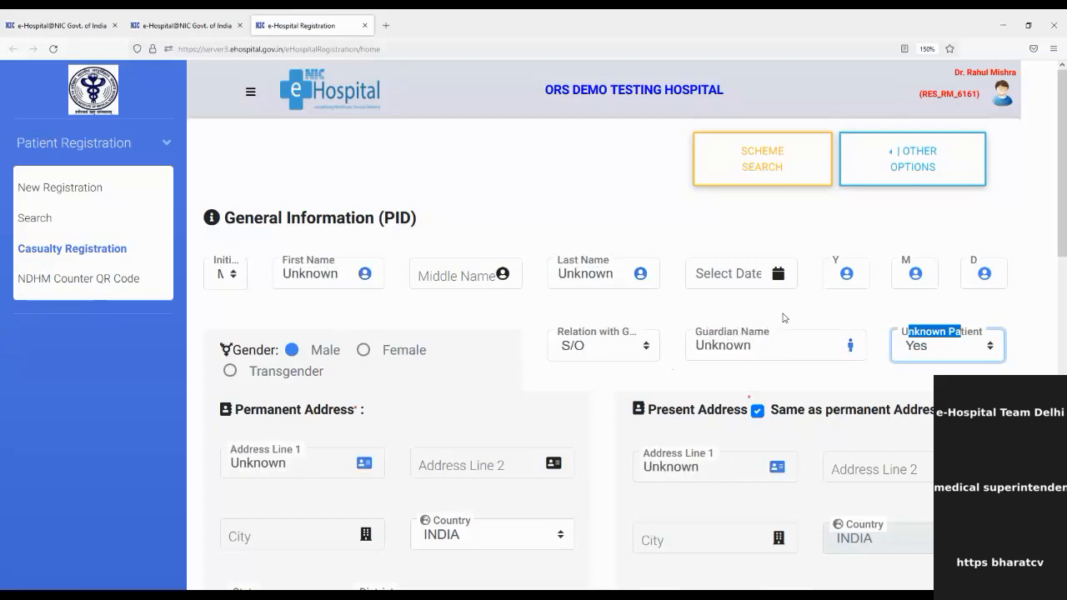
{"action": "left_click", "coordinate": [837, 274]}
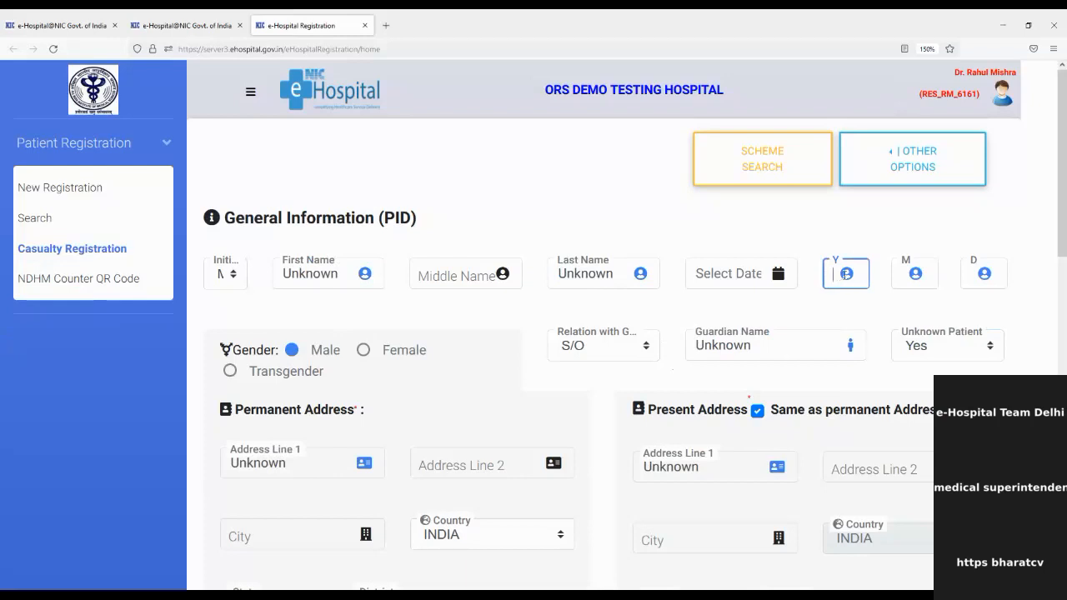
Set Brought By to Police and fill Details with placeholder text, leaving Brought Dead at No.
{"action": "scroll", "coordinate": [845, 274], "scroll_direction": "down", "scroll_amount": 5}
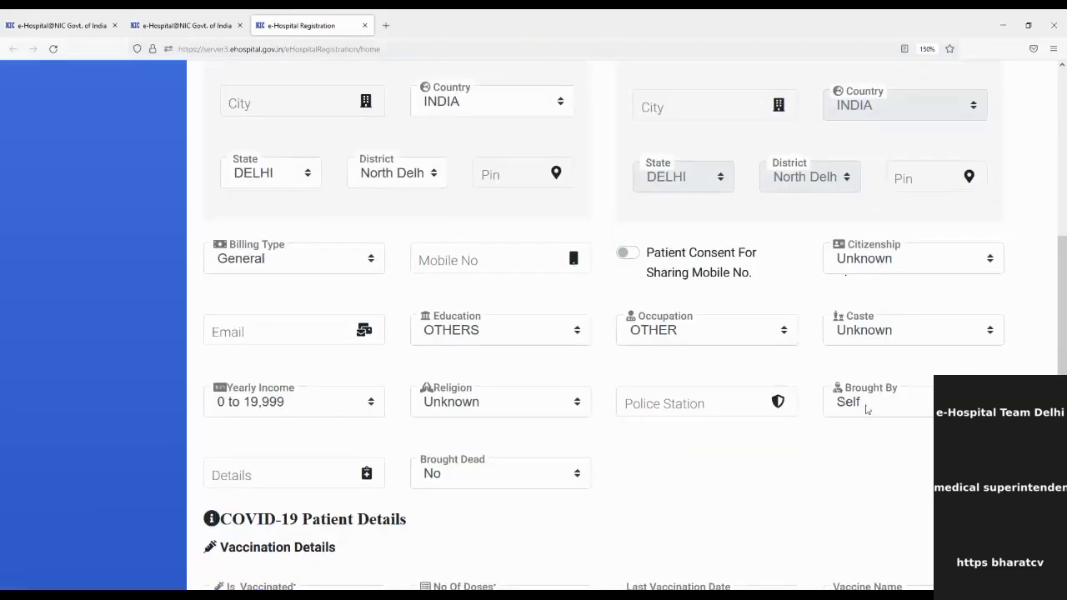
{"action": "left_click", "coordinate": [887, 409]}
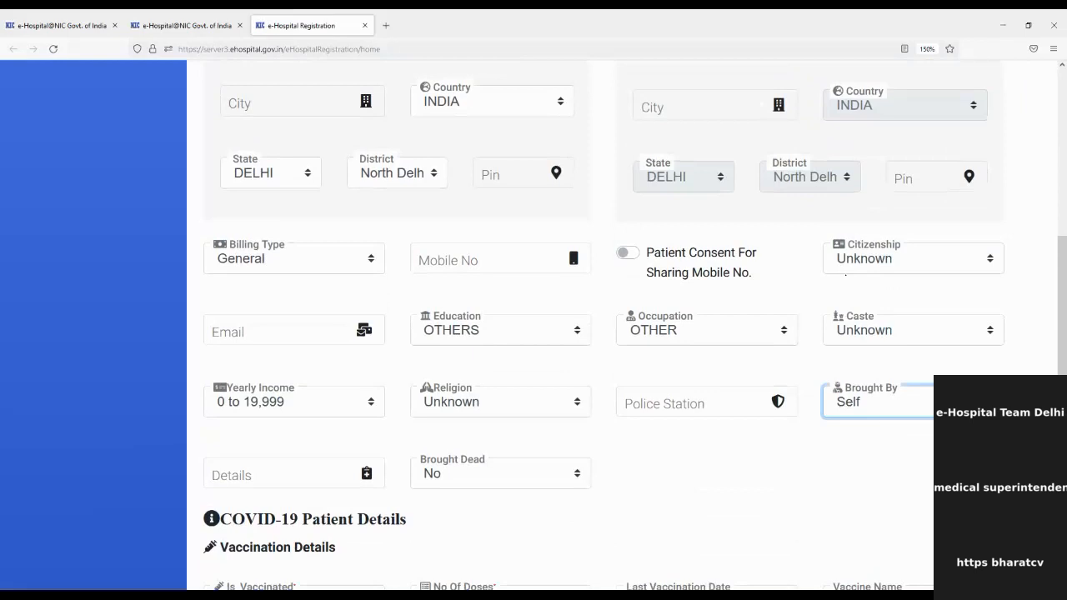
{"action": "left_click", "coordinate": [887, 249]}
{"action": "left_click", "coordinate": [330, 479]}
{"action": "type", "text": "rrrrfdfdfdfdfdfdfdfdfdfdfdfdfdfdfd"}
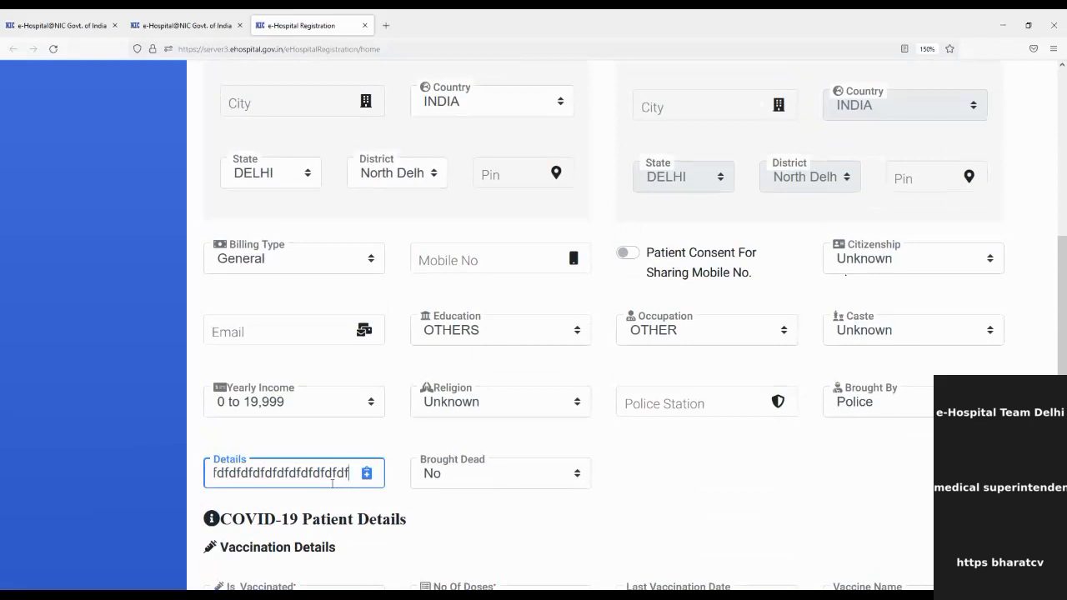
{"action": "left_click", "coordinate": [480, 477]}
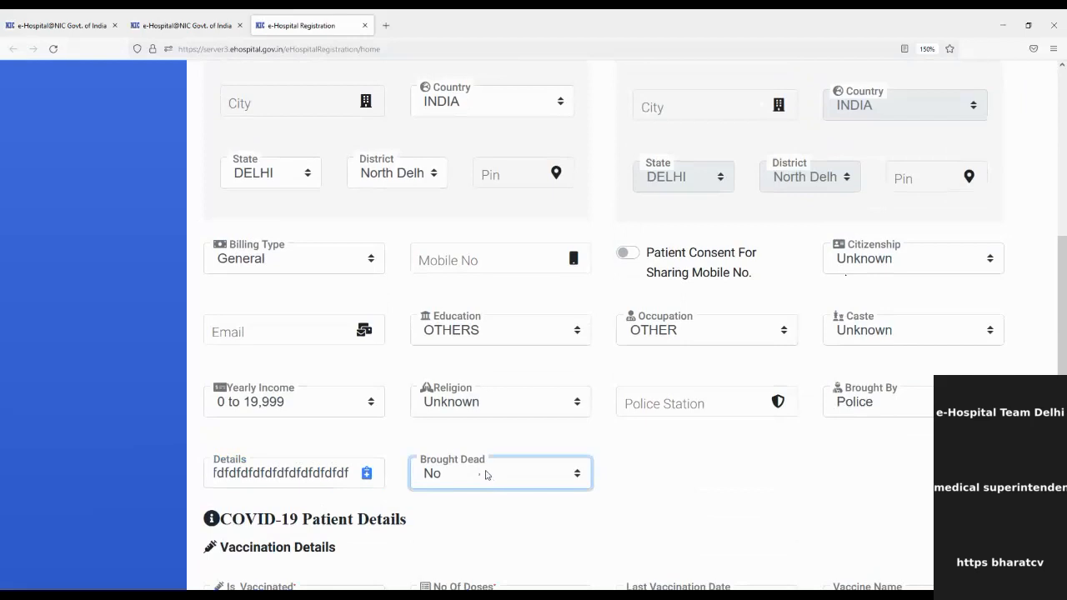
Assign the casualty department and Casualty Unit A (floor-111), then save and confirm registration.
{"action": "scroll", "coordinate": [729, 496], "scroll_direction": "down", "scroll_amount": 5}
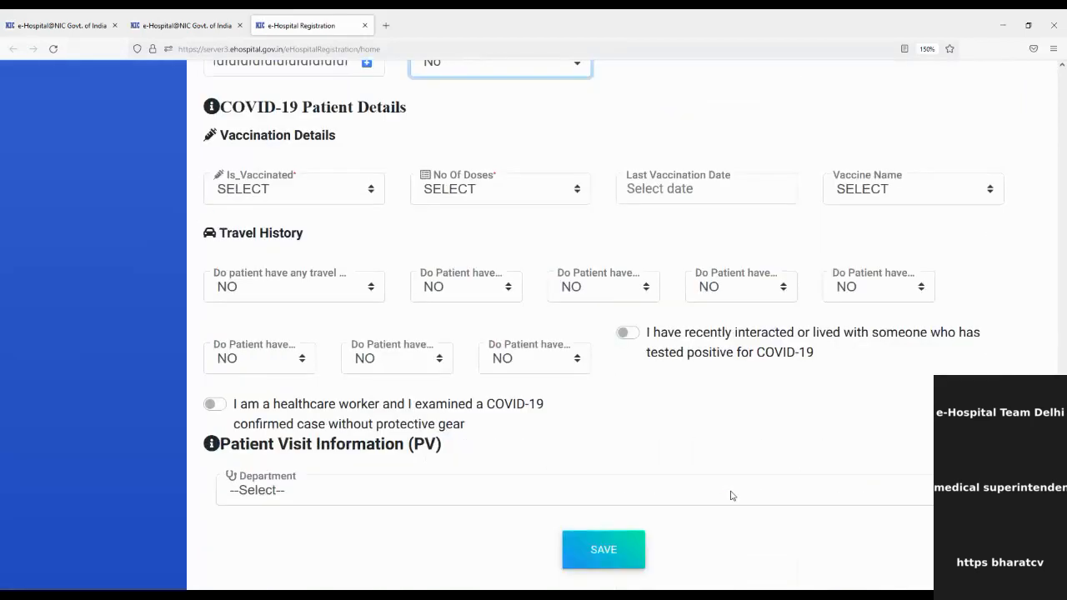
{"action": "left_click", "coordinate": [705, 540]}
{"action": "scroll", "coordinate": [679, 531], "scroll_direction": "down", "scroll_amount": 2}
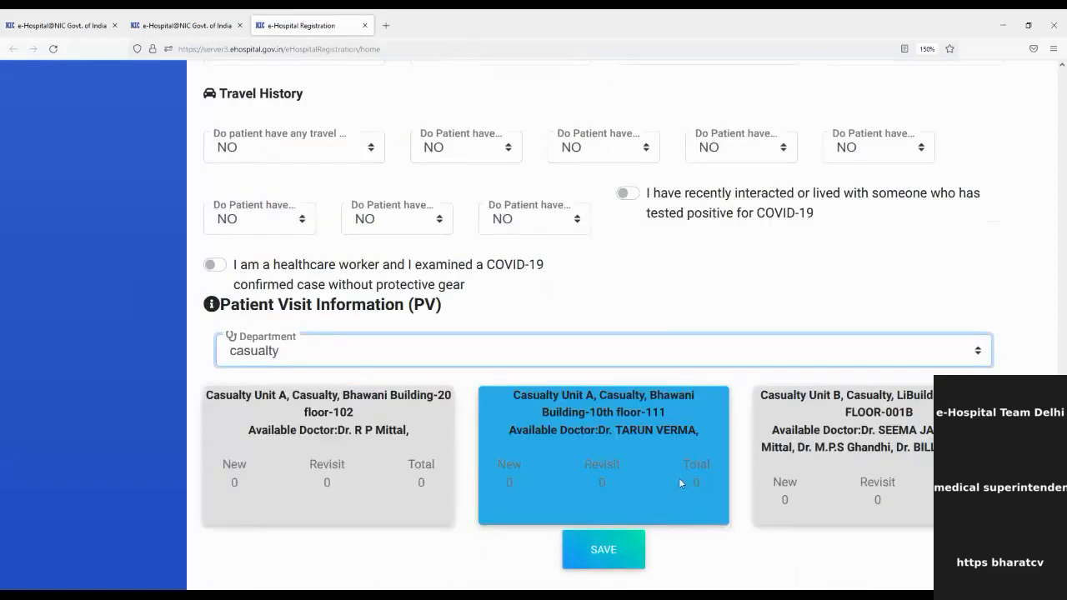
{"action": "left_click", "coordinate": [633, 457]}
{"action": "left_click", "coordinate": [610, 552]}
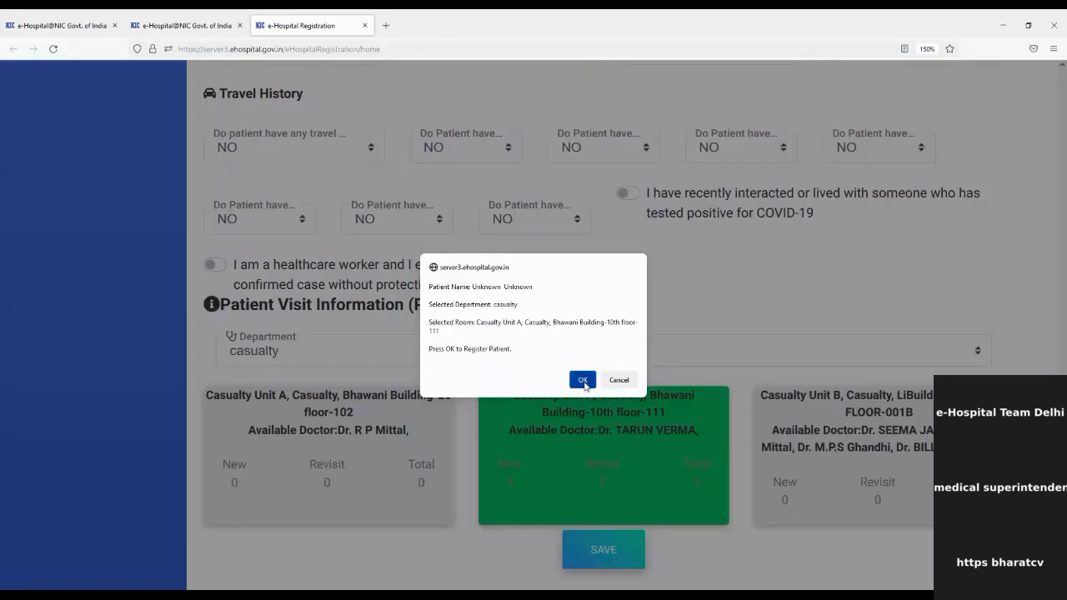
{"action": "left_click", "coordinate": [586, 381]}
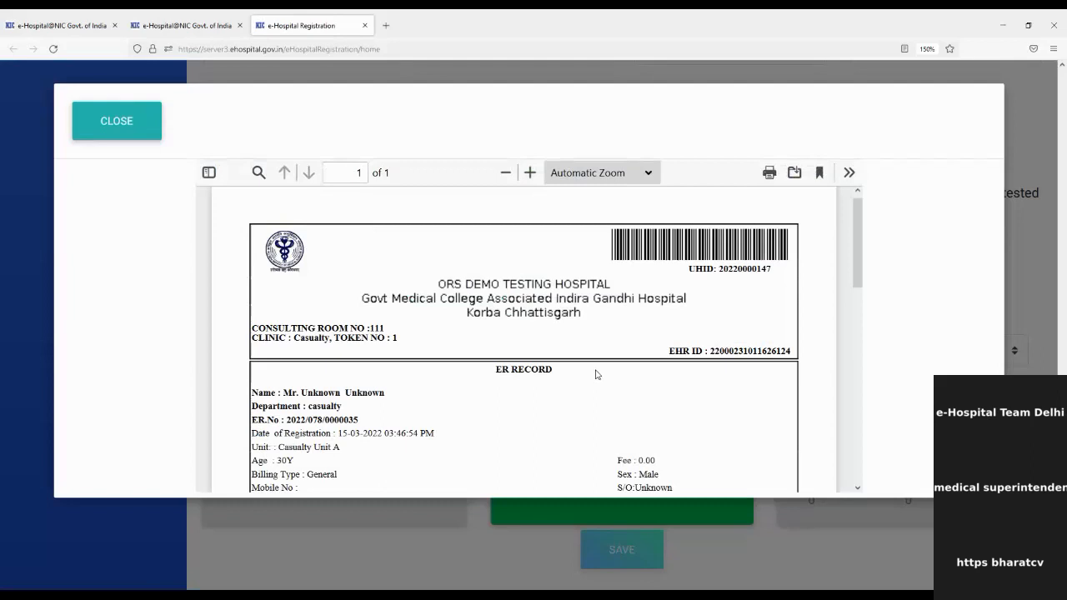
Review and close the ER record slip (token 1, room 111), dismissing the Health ID options.
{"action": "scroll", "coordinate": [599, 379], "scroll_direction": "down", "scroll_amount": 3}
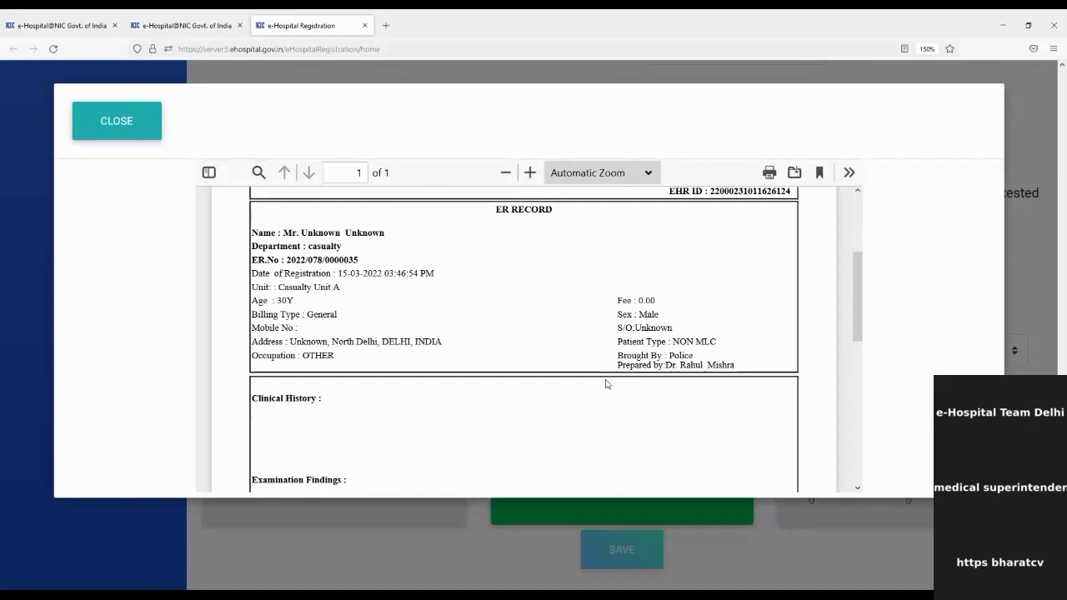
{"action": "scroll", "coordinate": [607, 384], "scroll_direction": "up", "scroll_amount": 3}
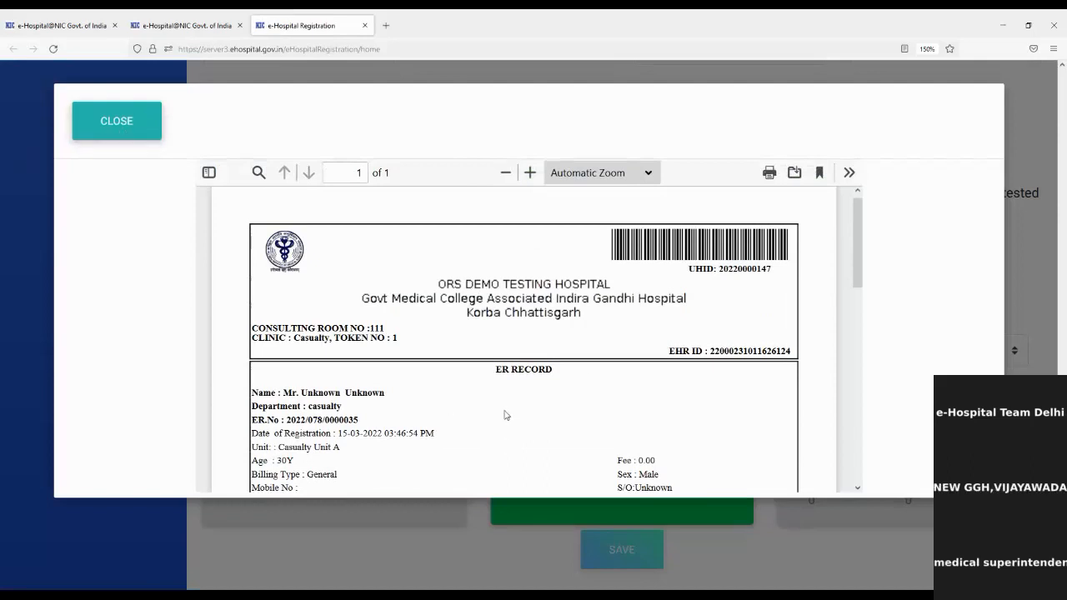
{"action": "left_click_drag", "start_coordinate": [491, 372], "coordinate": [583, 385]}
{"action": "left_click", "coordinate": [583, 384]}
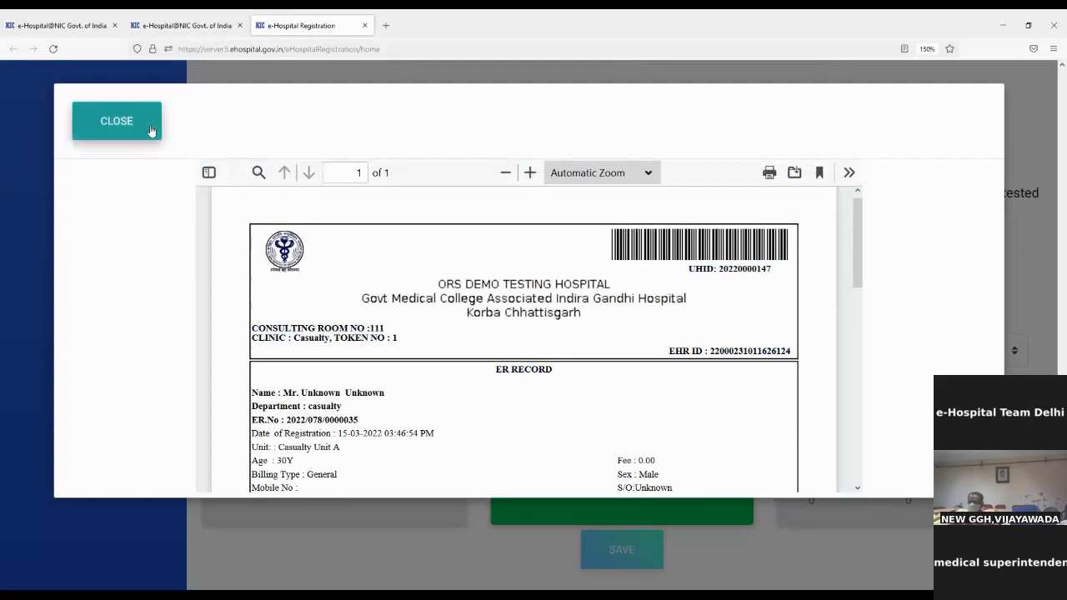
{"action": "left_click", "coordinate": [117, 125]}
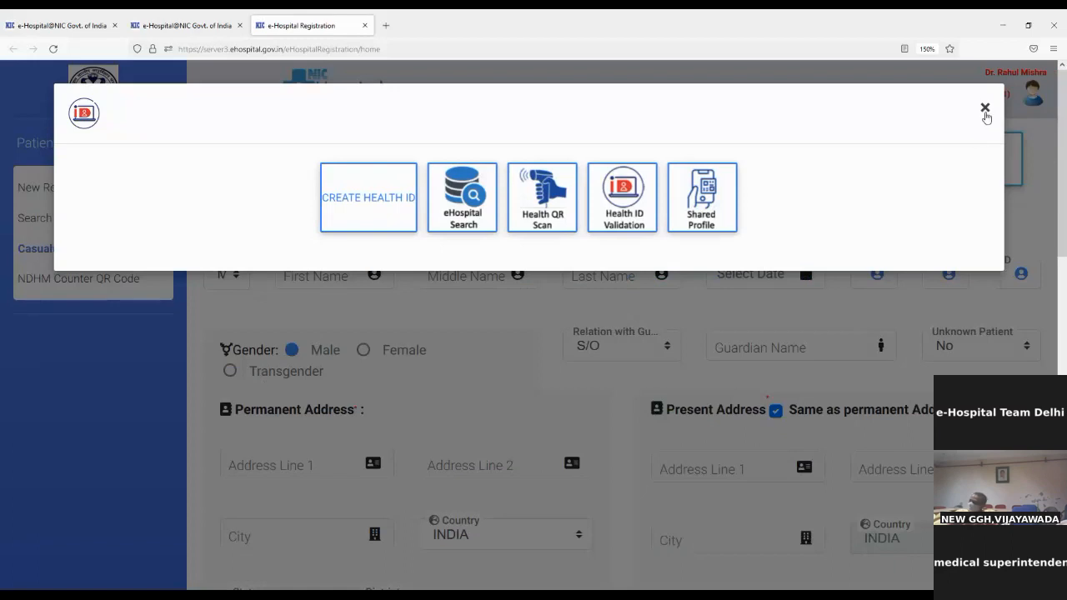
{"action": "left_click", "coordinate": [984, 108]}
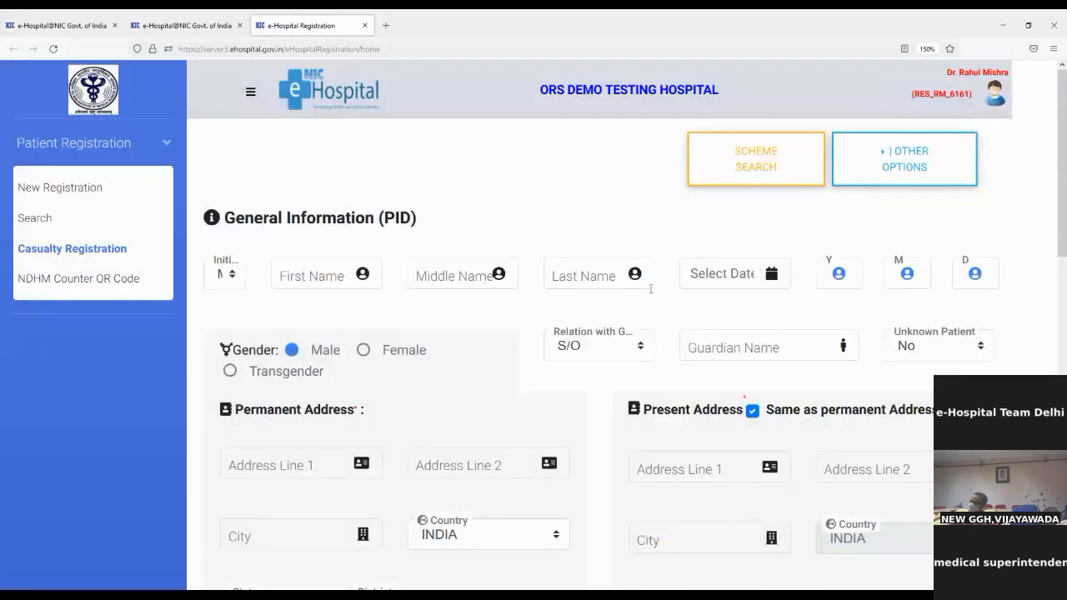
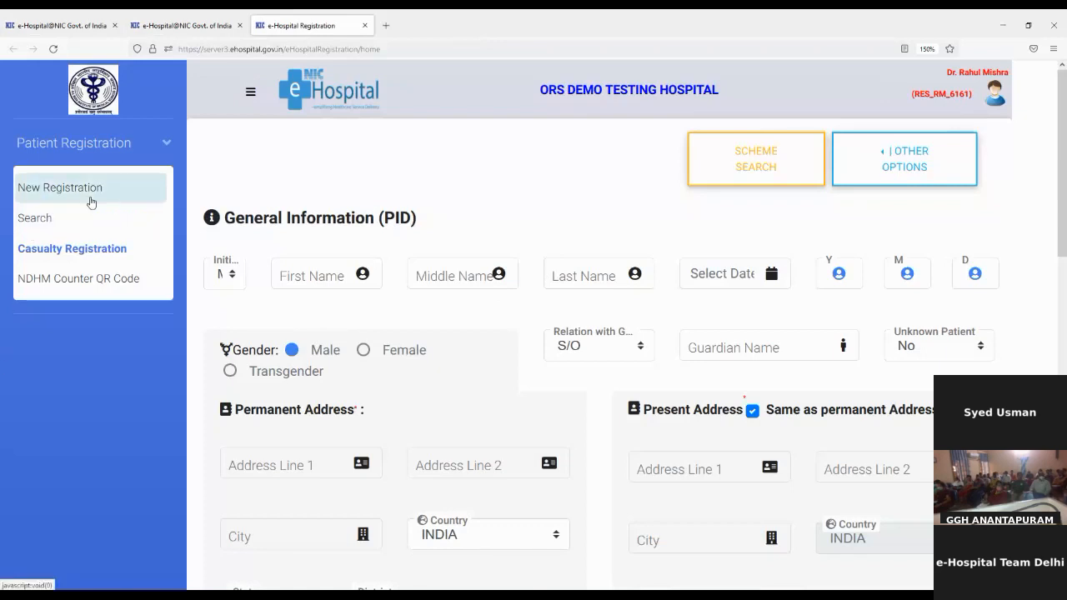
Search for patients with visits from 15/03/2022 to 15/03/2022.
{"action": "left_click", "coordinate": [80, 219]}
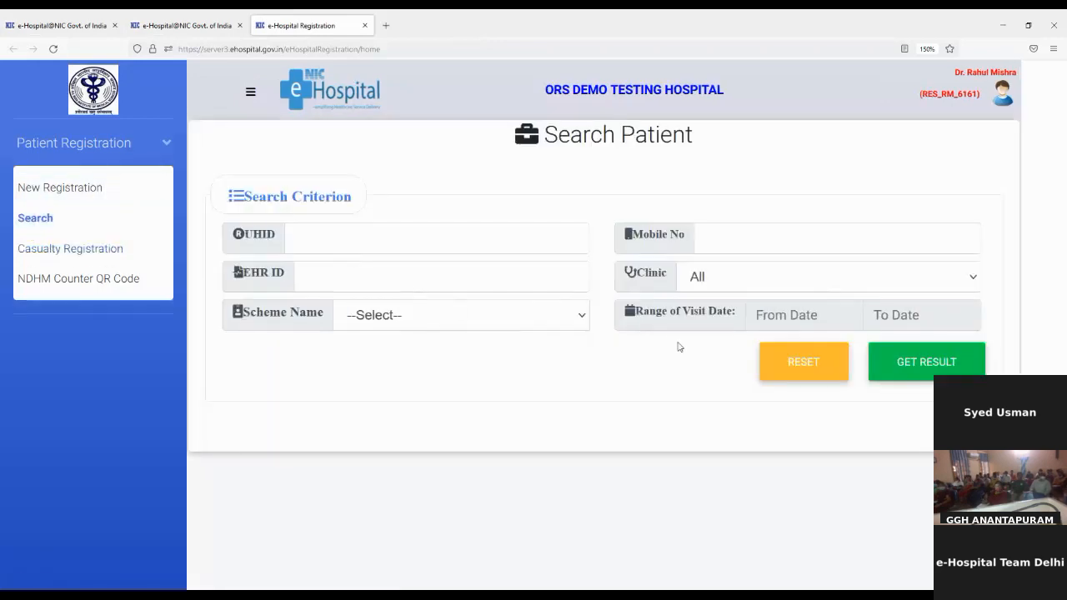
{"action": "left_click", "coordinate": [814, 315]}
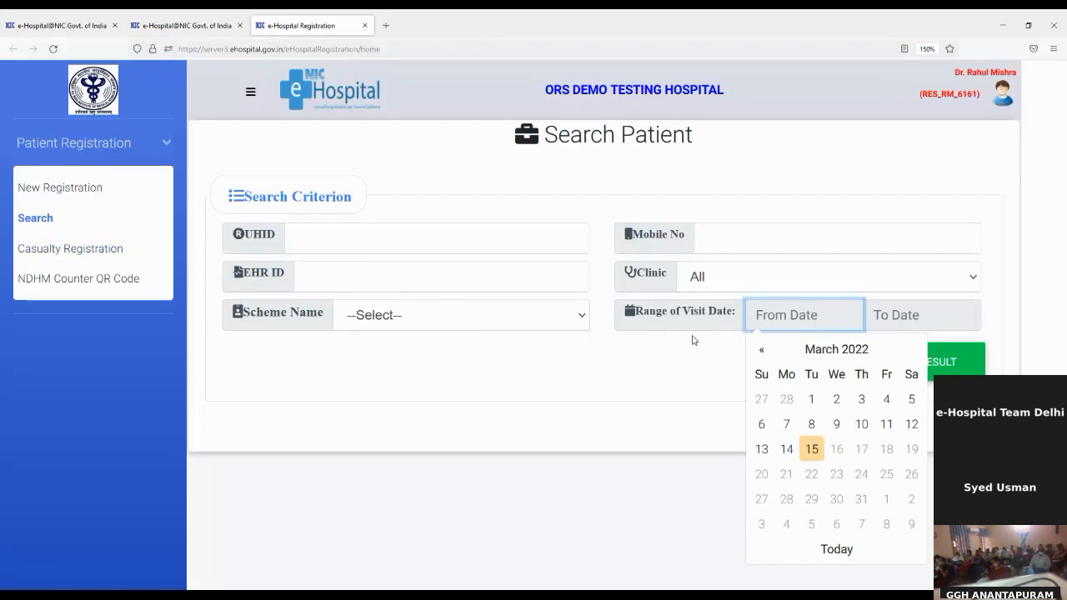
{"action": "left_click", "coordinate": [811, 449]}
{"action": "left_click", "coordinate": [911, 310]}
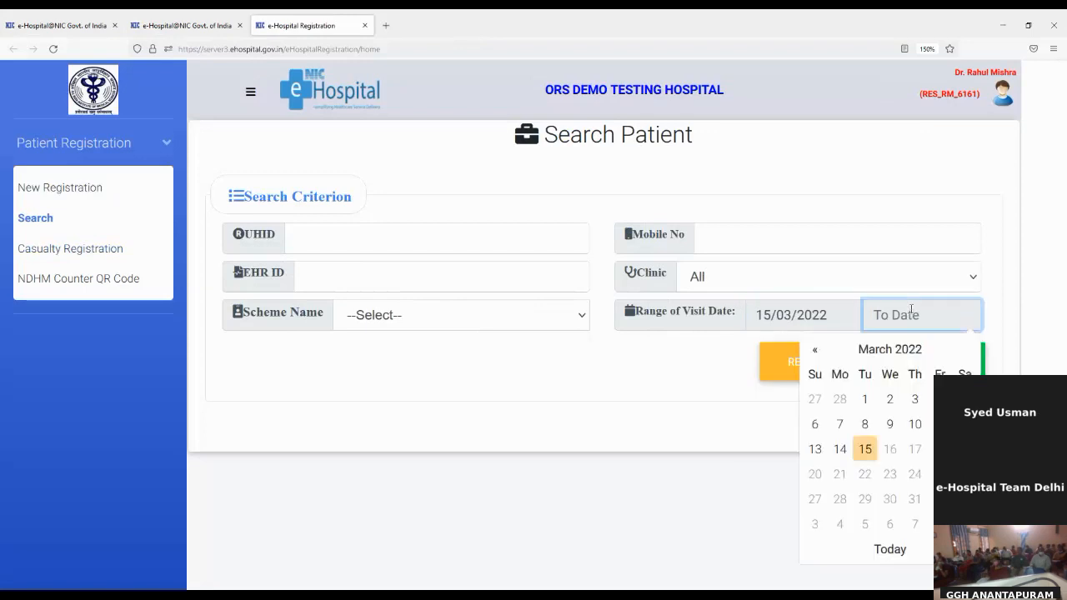
{"action": "left_click", "coordinate": [872, 455]}
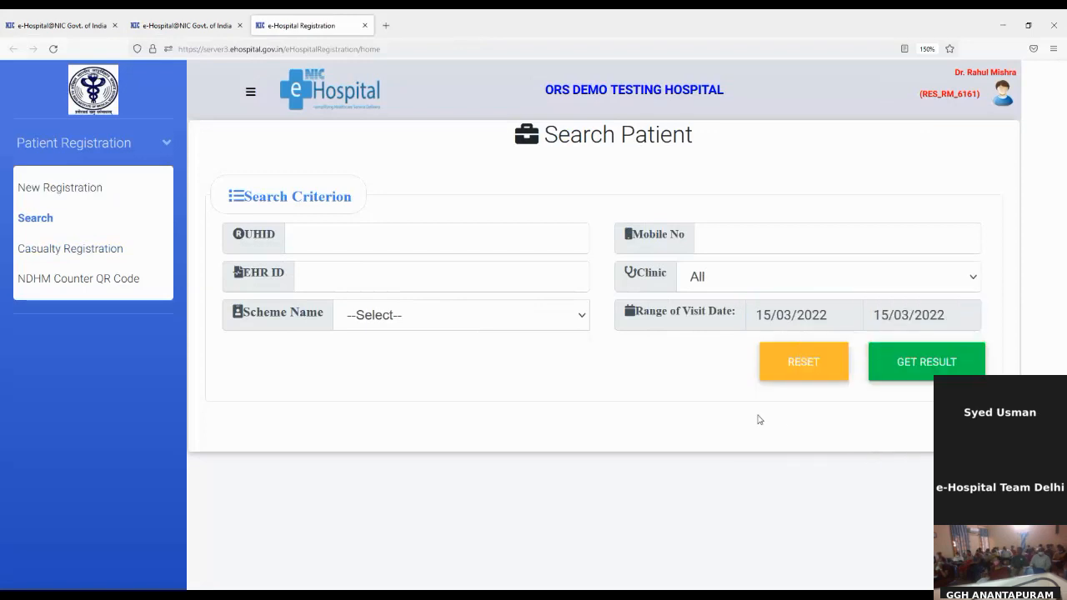
{"action": "left_click", "coordinate": [917, 380]}
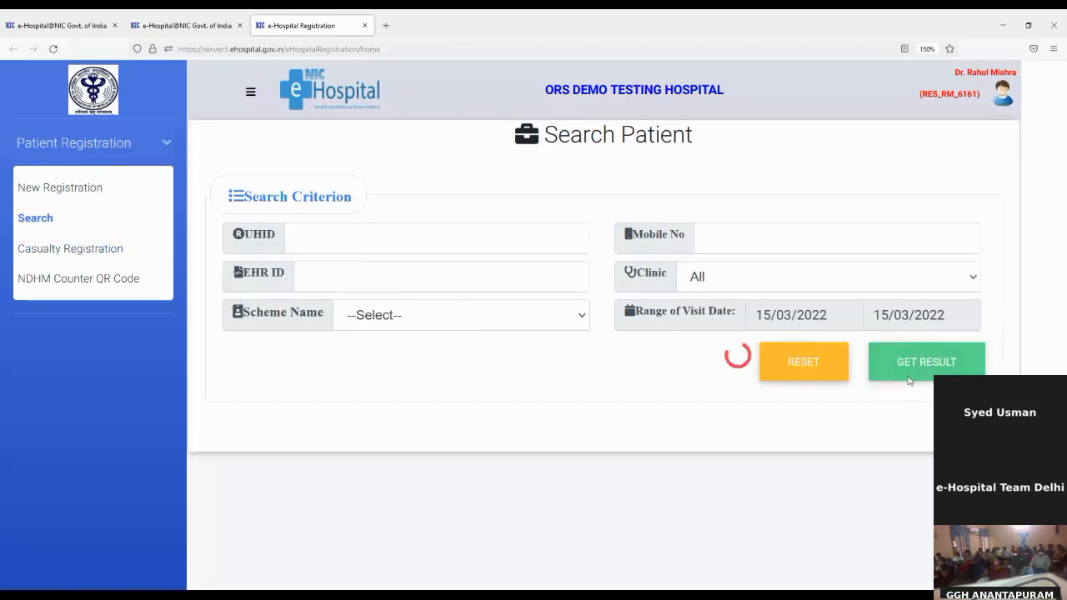
Scroll the Patient List and select the third patient's UHID.
{"action": "scroll", "coordinate": [388, 387], "scroll_direction": "down", "scroll_amount": 2}
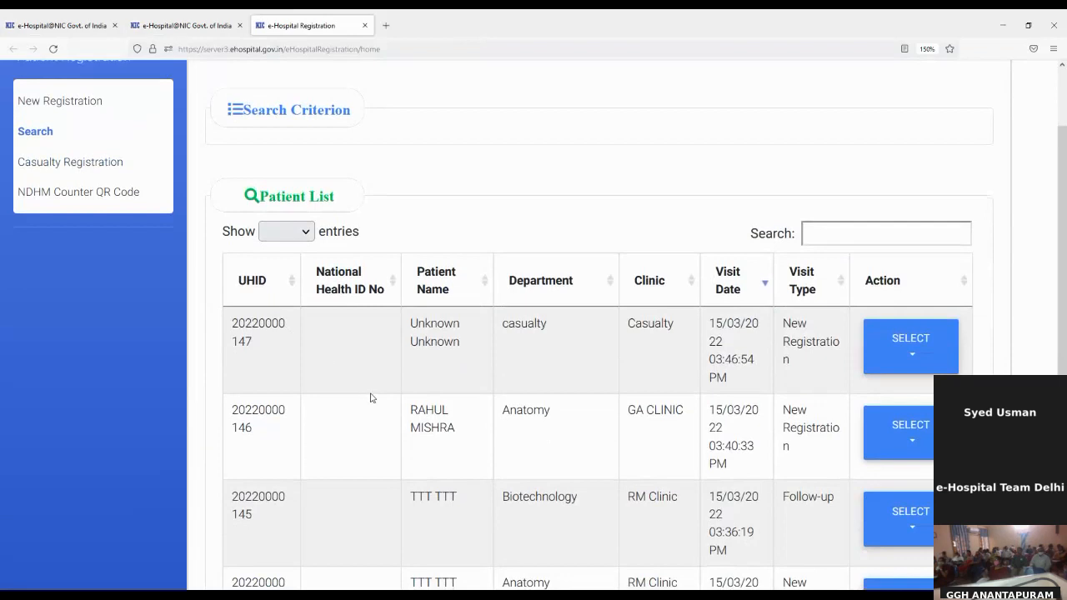
{"action": "scroll", "coordinate": [372, 397], "scroll_direction": "down", "scroll_amount": 2}
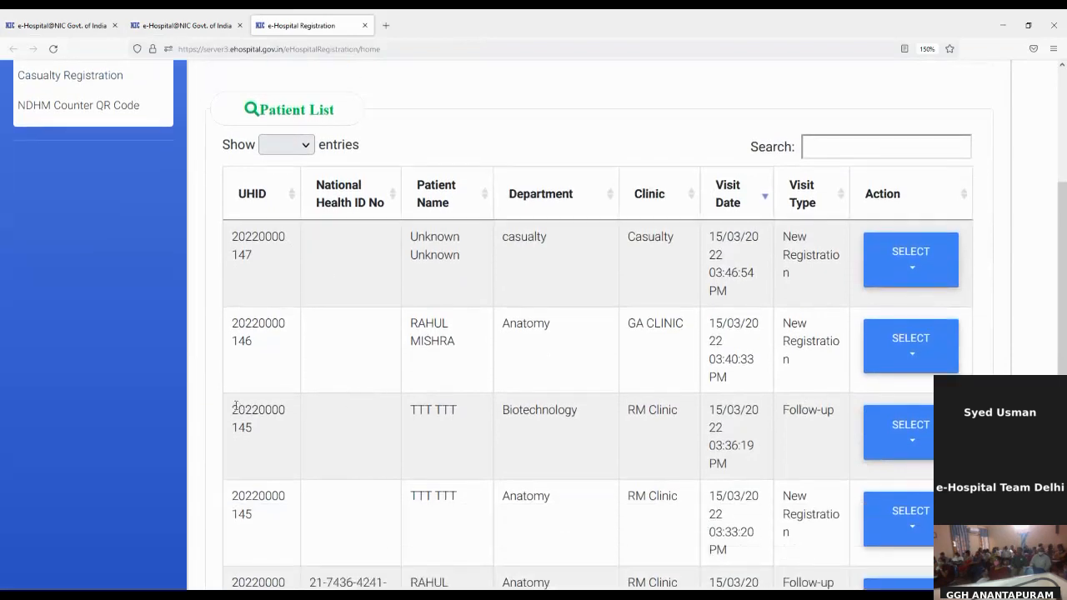
{"action": "left_click_drag", "start_coordinate": [234, 406], "coordinate": [269, 435]}
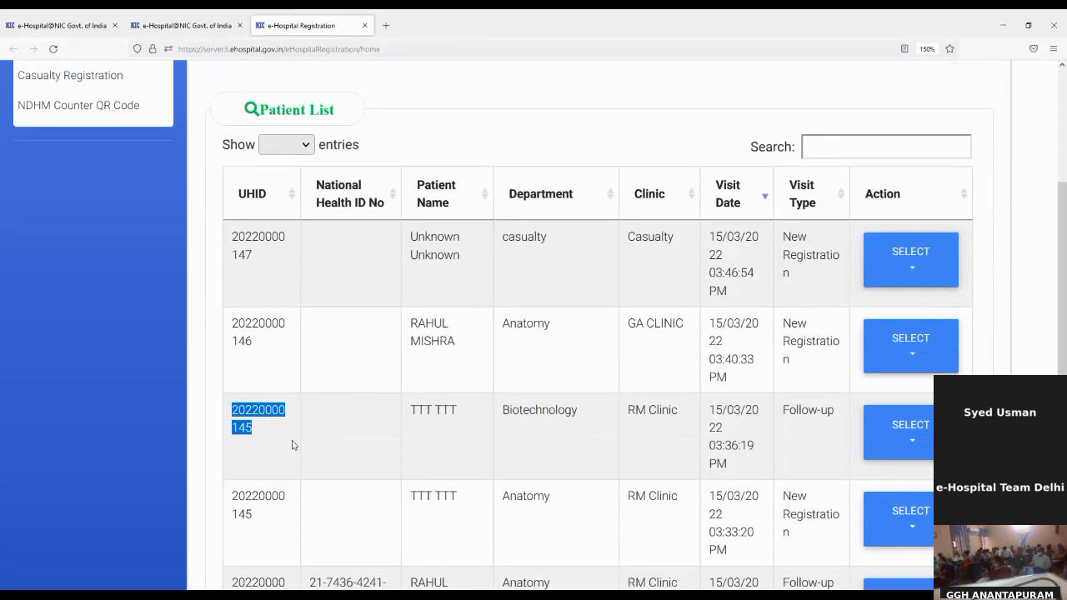
{"action": "left_click_drag", "start_coordinate": [293, 442], "coordinate": [352, 488]}
{"action": "left_click", "coordinate": [349, 318]}
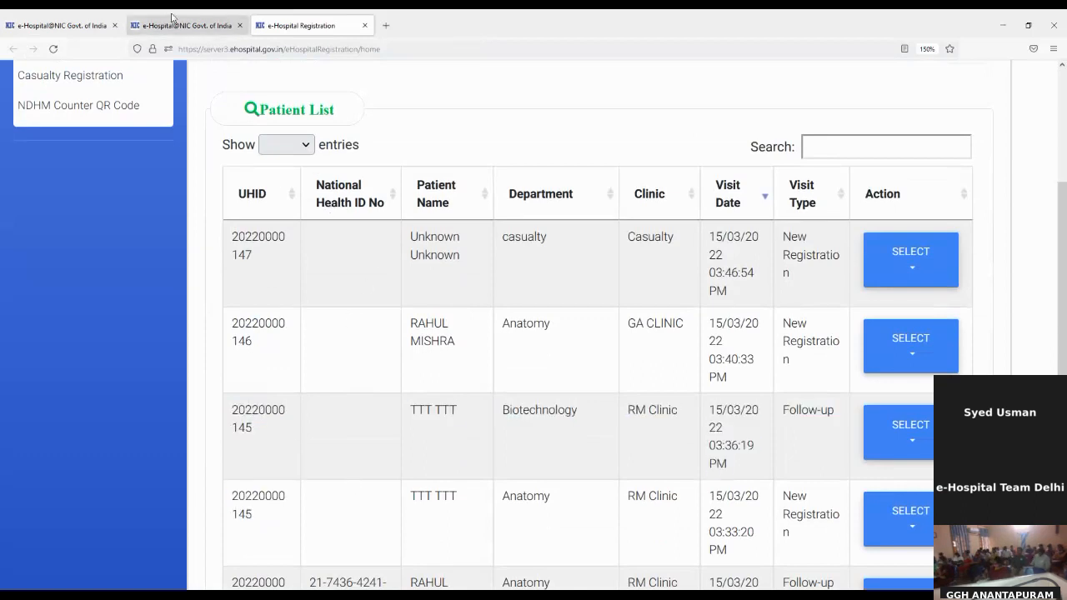
Close both patient registration tabs and the Update Patient Details tab.
{"action": "left_click", "coordinate": [180, 20]}
{"action": "left_click", "coordinate": [75, 19]}
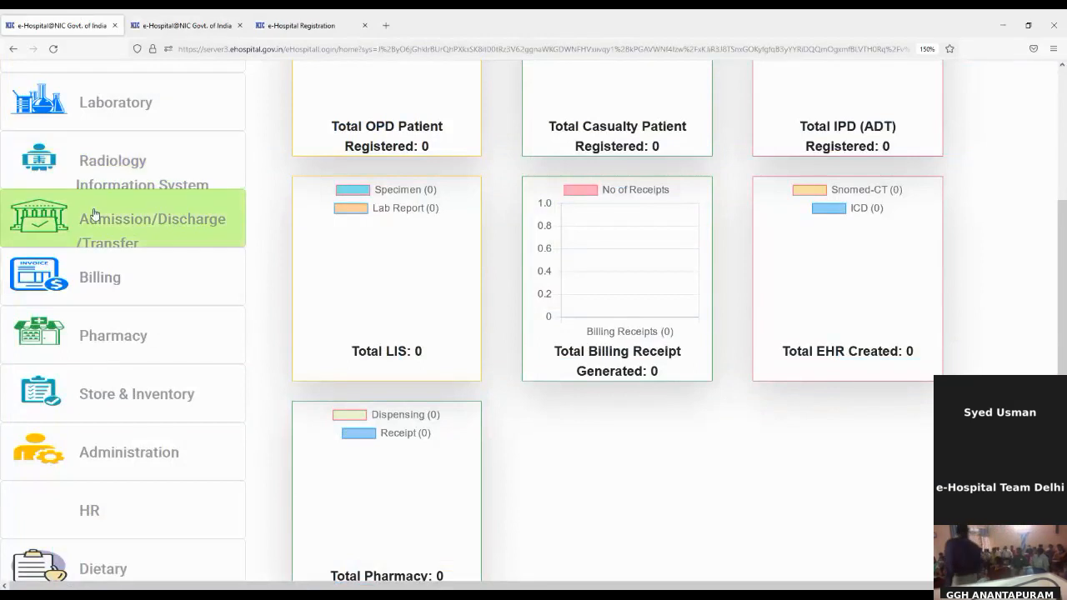
{"action": "scroll", "coordinate": [83, 219], "scroll_direction": "up", "scroll_amount": 5}
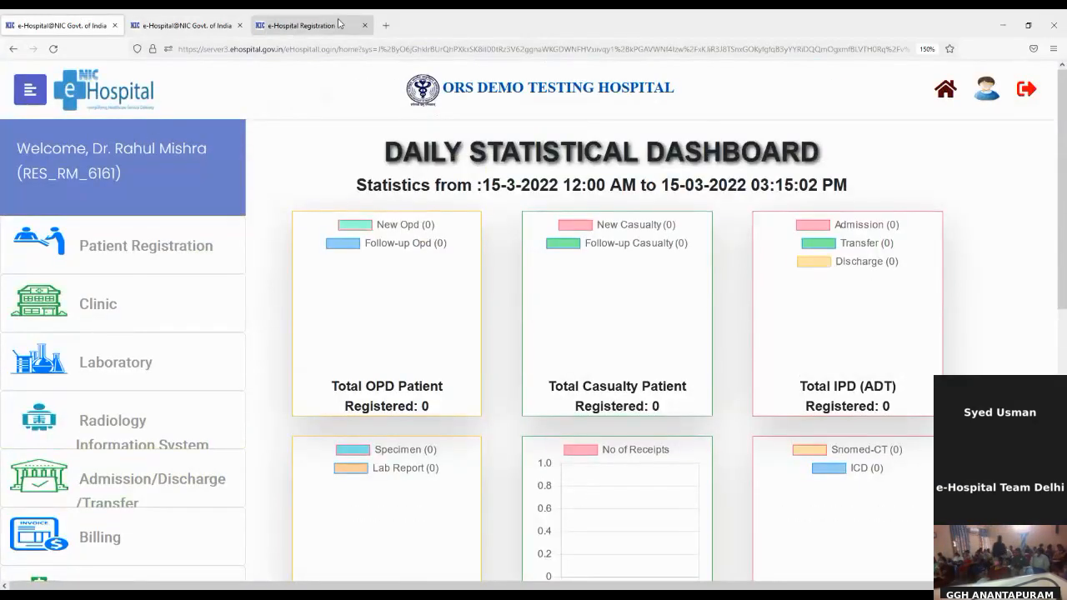
{"action": "left_click", "coordinate": [290, 26]}
{"action": "left_click", "coordinate": [365, 25]}
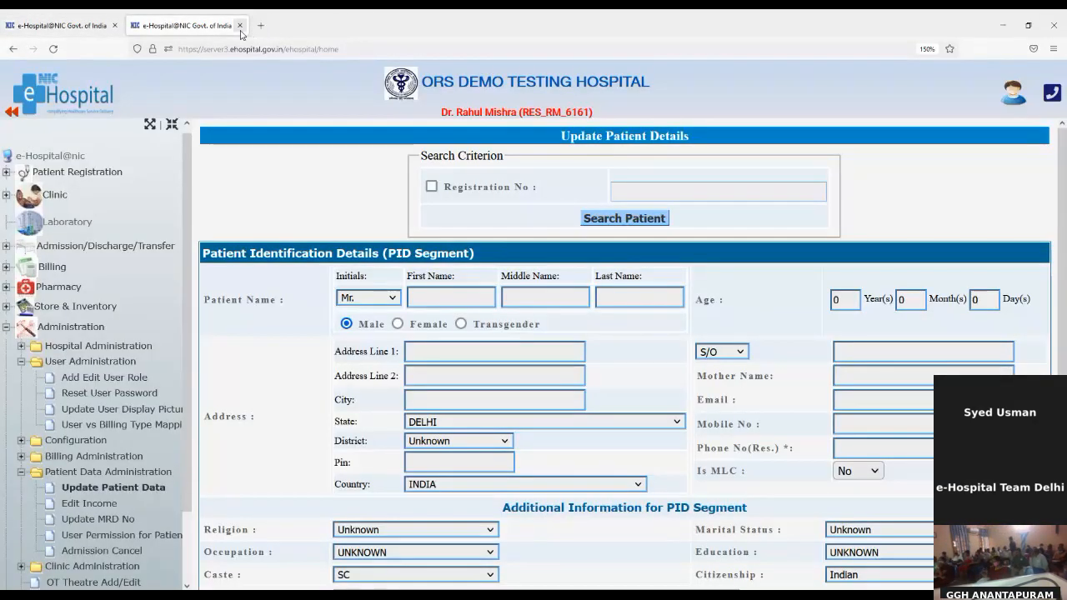
{"action": "left_click", "coordinate": [240, 25]}
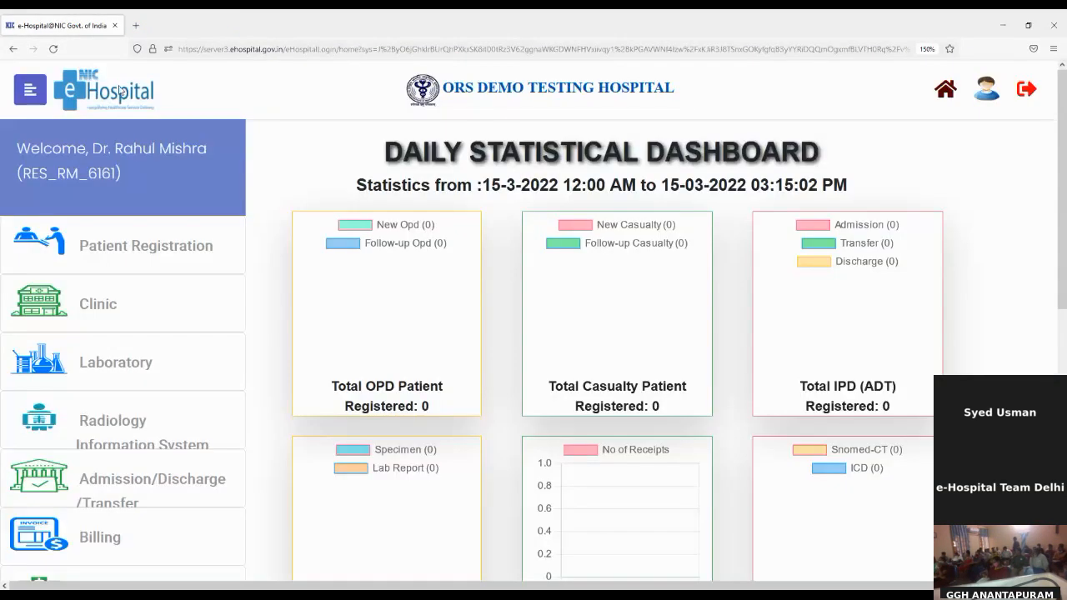
Reload the dashboard and open the Laboratory module in a separate tab.
{"action": "left_click", "coordinate": [53, 49]}
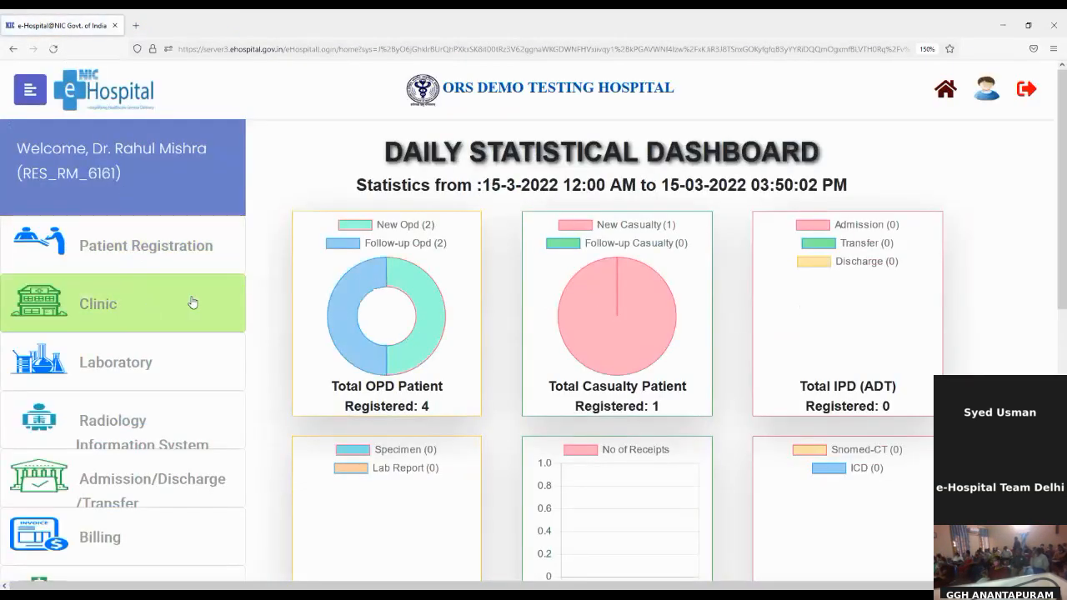
{"action": "scroll", "coordinate": [193, 300], "scroll_direction": "down", "scroll_amount": 2}
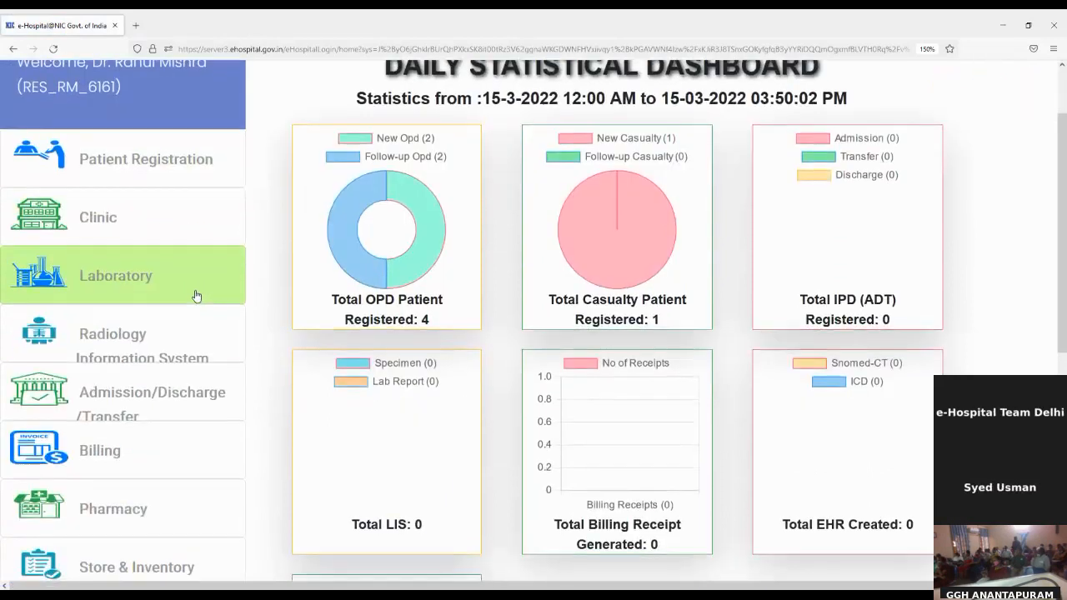
{"action": "left_click", "coordinate": [135, 282]}
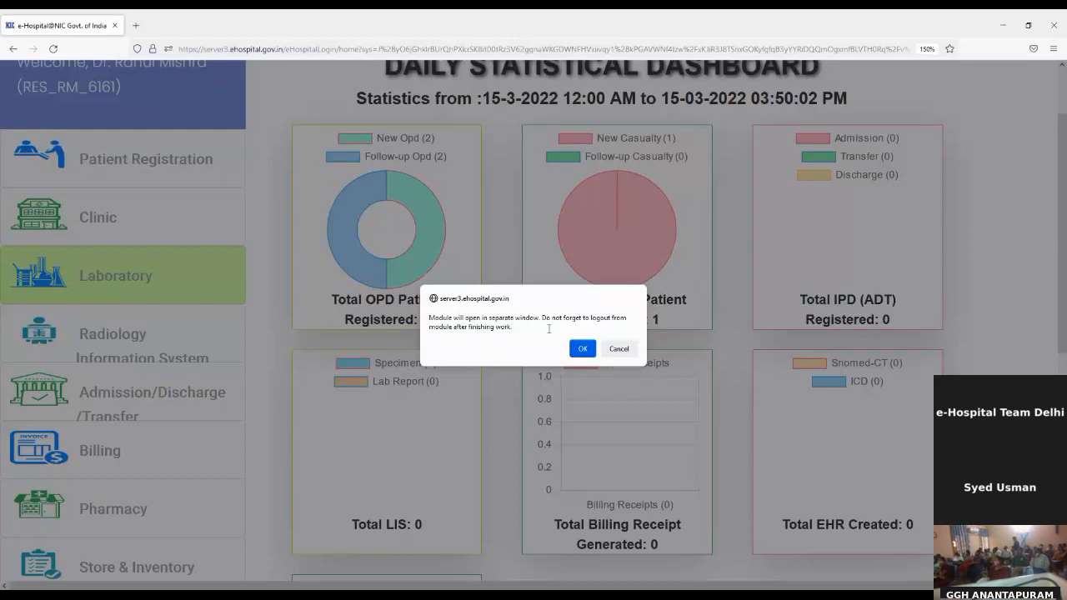
{"action": "left_click", "coordinate": [582, 350]}
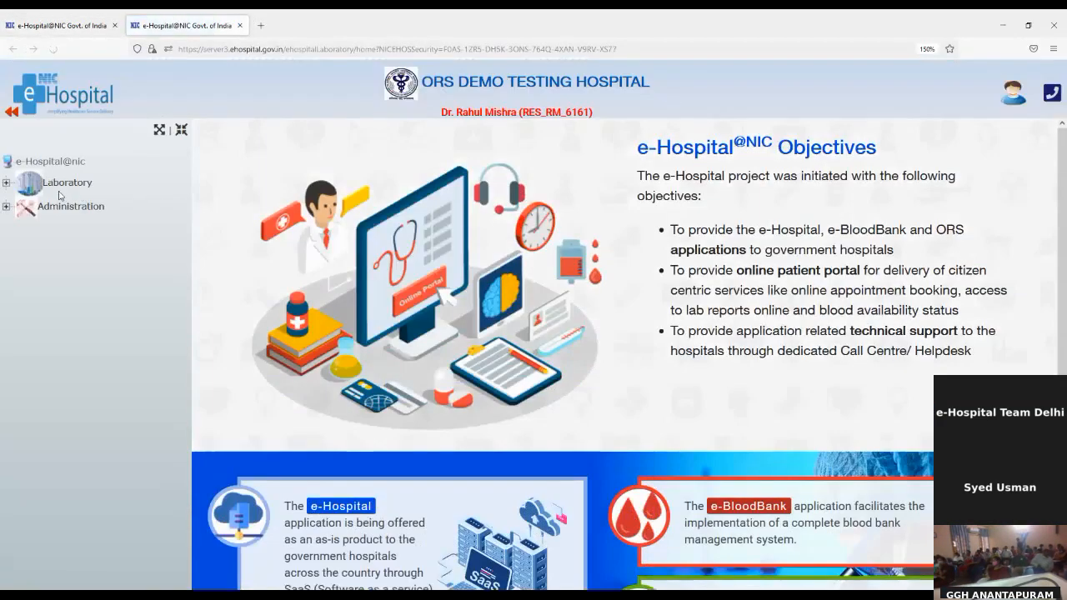
Open Sample Collection for RM Collection Centre and focus the UHID field.
{"action": "left_click", "coordinate": [8, 183]}
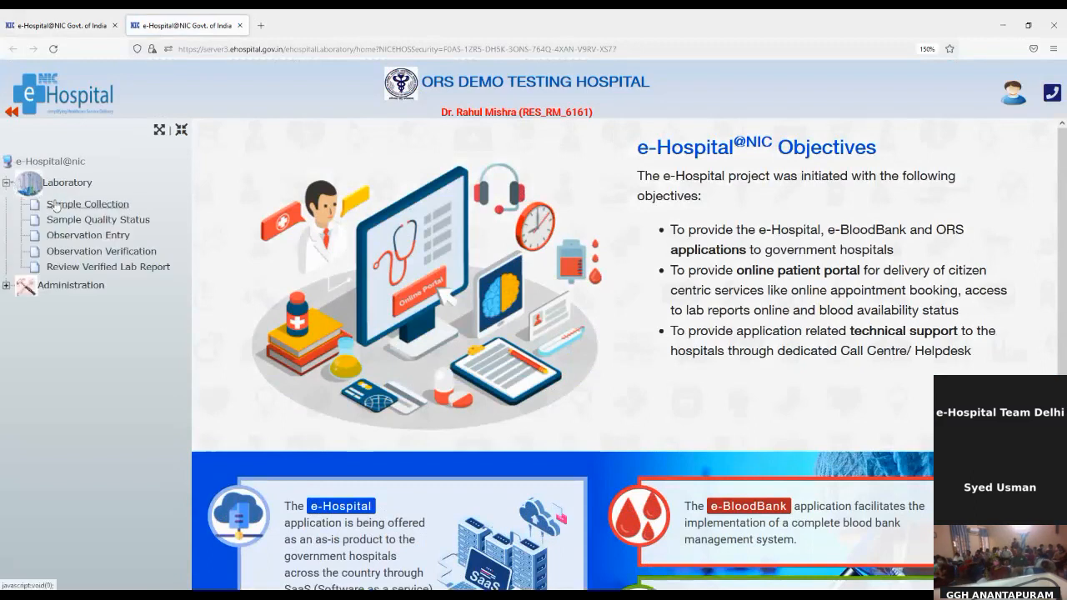
{"action": "left_click", "coordinate": [102, 210]}
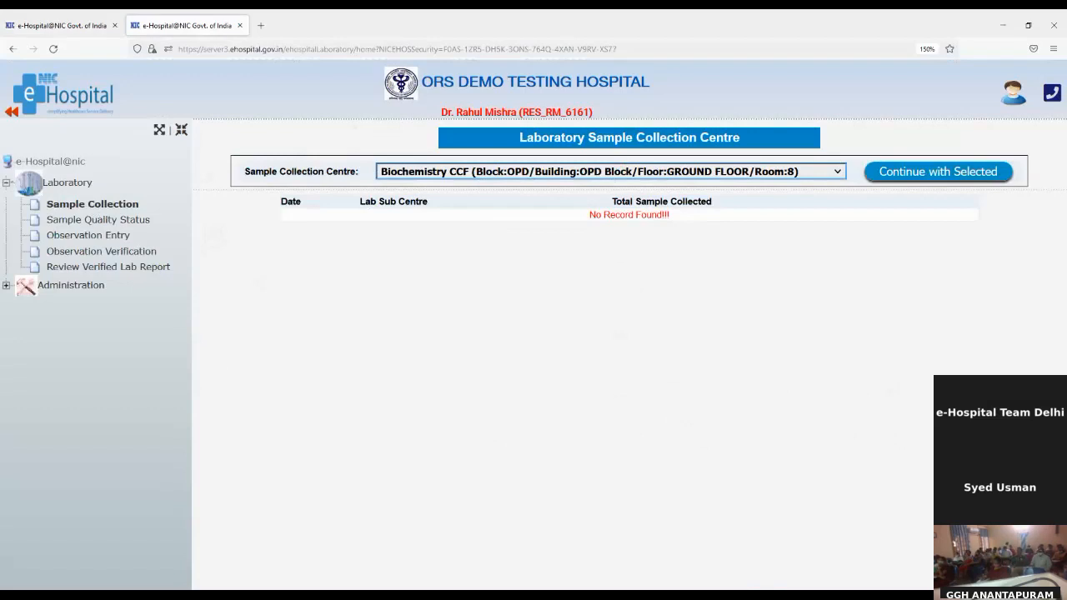
{"action": "left_click", "coordinate": [714, 475]}
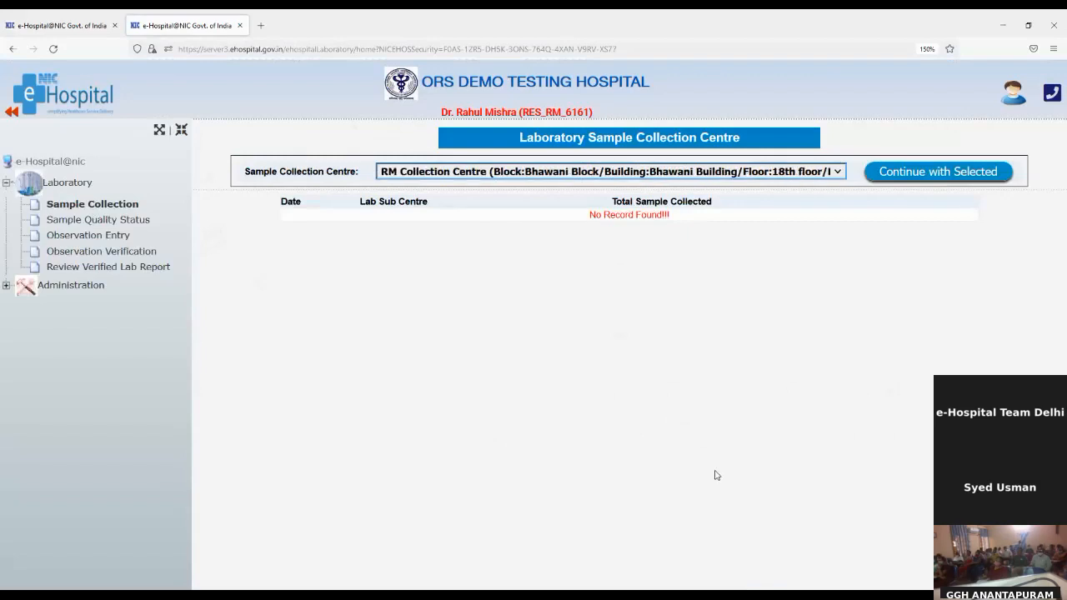
{"action": "left_click", "coordinate": [938, 173]}
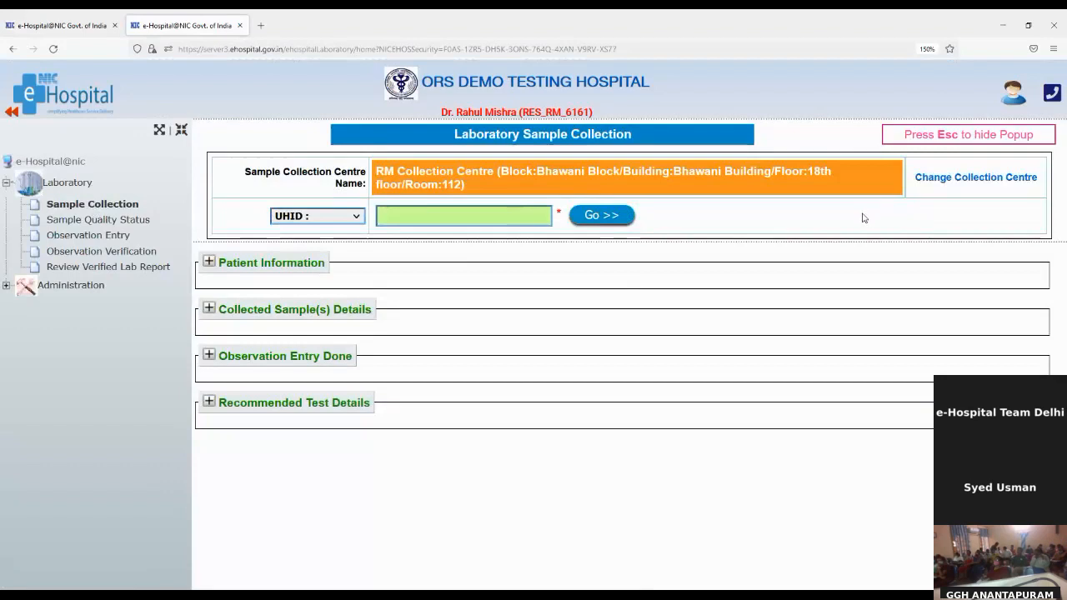
{"action": "left_click", "coordinate": [484, 211]}
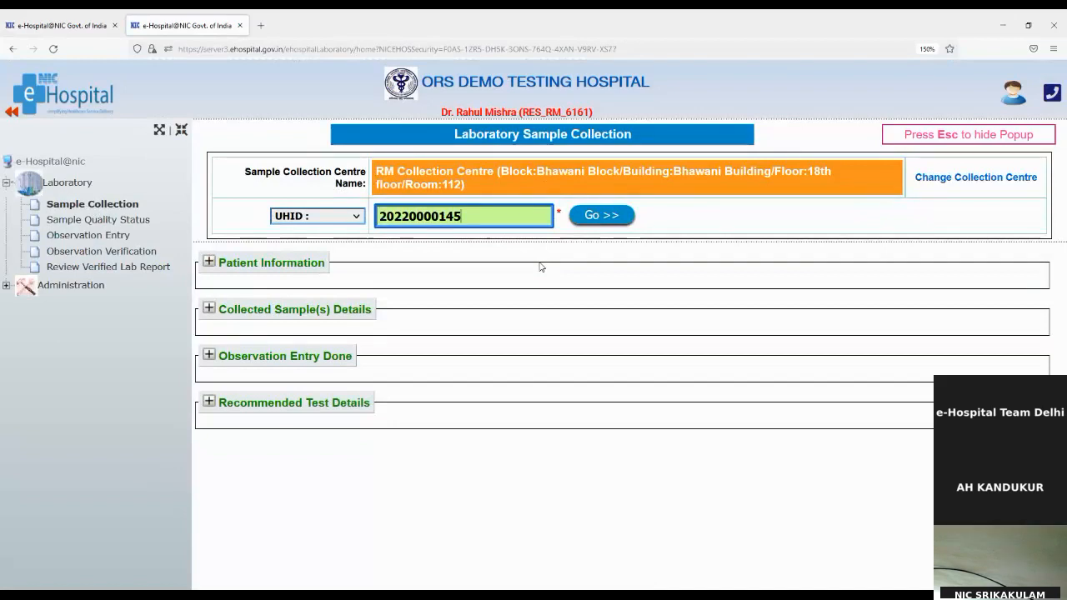
Load the patient by UHID and open the Add New Investigation form.
{"action": "left_click", "coordinate": [595, 218]}
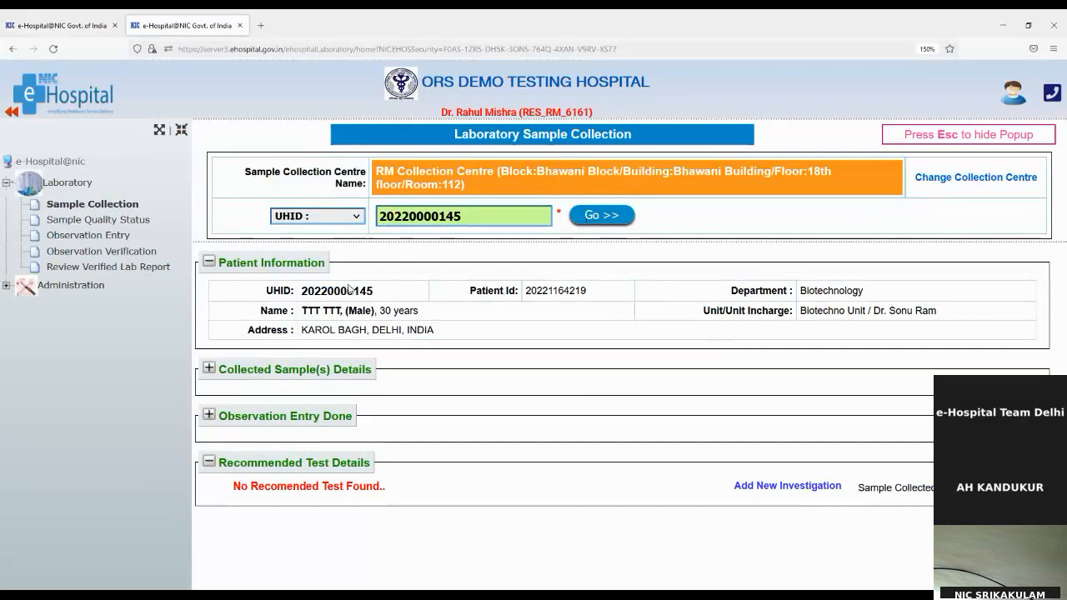
{"action": "left_click_drag", "start_coordinate": [349, 290], "coordinate": [619, 333]}
{"action": "left_click", "coordinate": [619, 334]}
{"action": "left_click", "coordinate": [796, 487]}
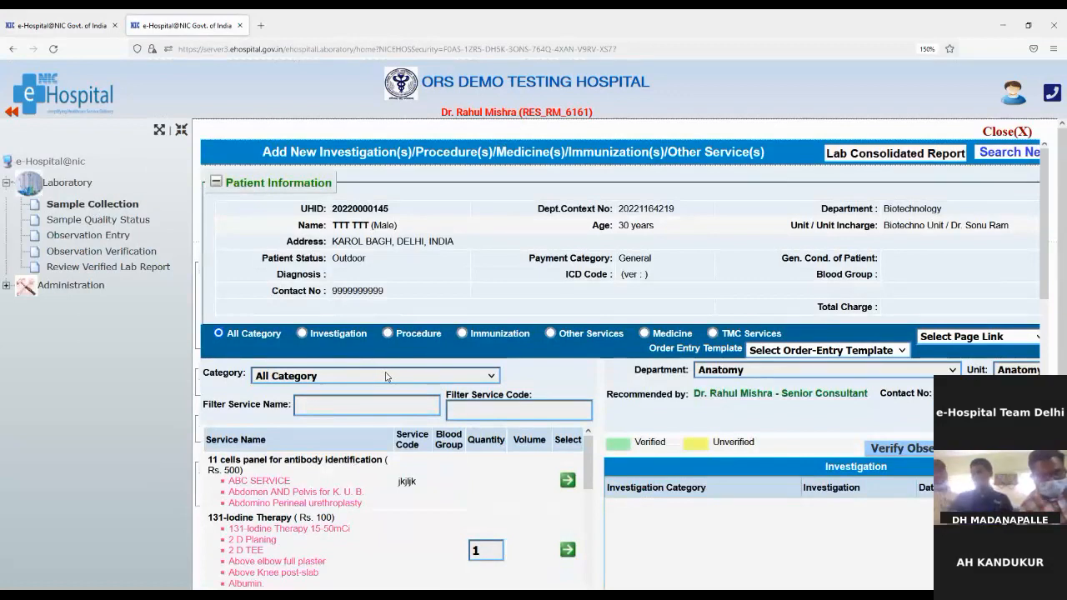
Filter services to the BIOCHEMISTRY TEST category and scroll to the needed tests.
{"action": "left_click", "coordinate": [393, 181]}
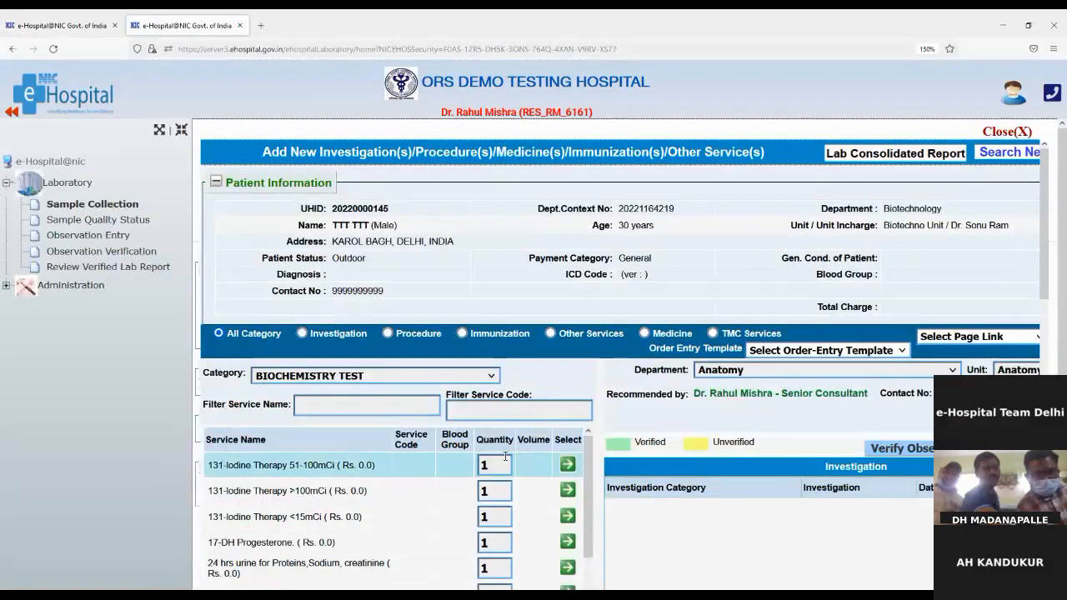
{"action": "scroll", "coordinate": [521, 450], "scroll_direction": "down", "scroll_amount": 10}
{"action": "scroll", "coordinate": [527, 423], "scroll_direction": "down", "scroll_amount": 5}
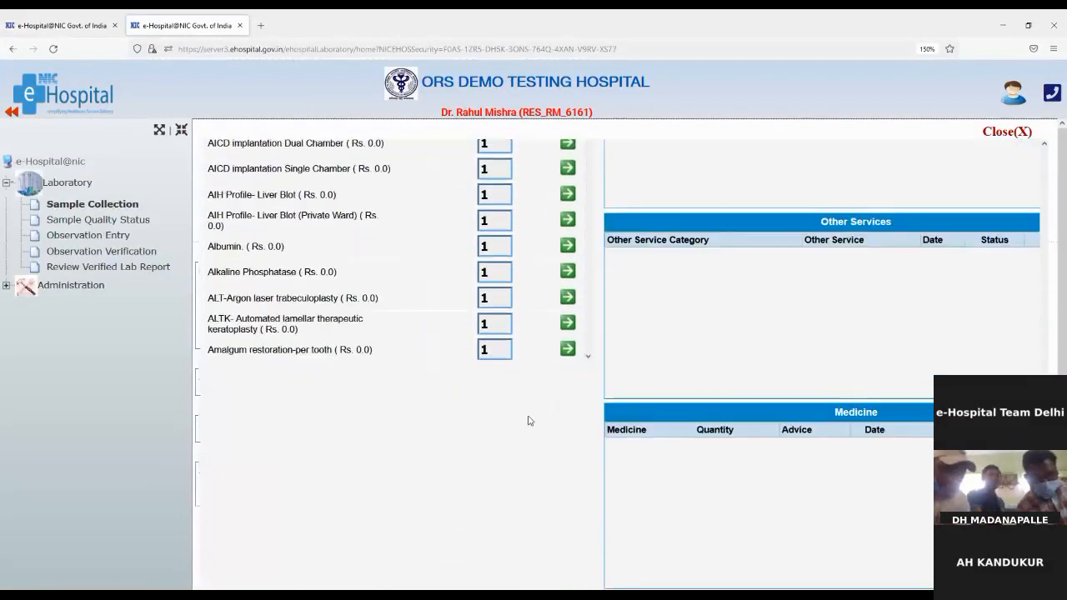
{"action": "scroll", "coordinate": [527, 420], "scroll_direction": "up", "scroll_amount": 3}
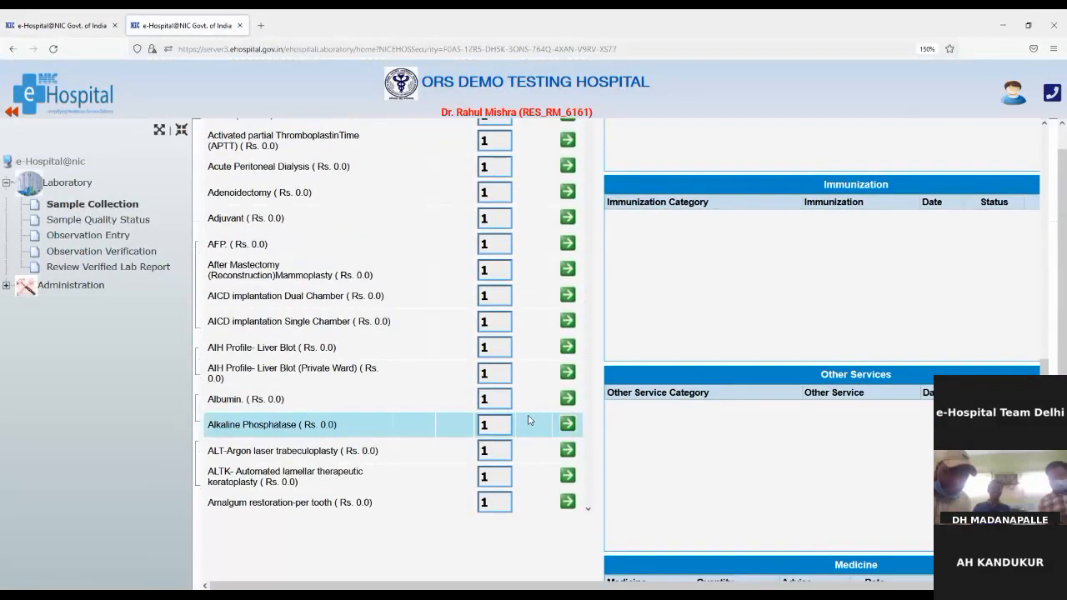
{"action": "scroll", "coordinate": [527, 420], "scroll_direction": "up", "scroll_amount": 10}
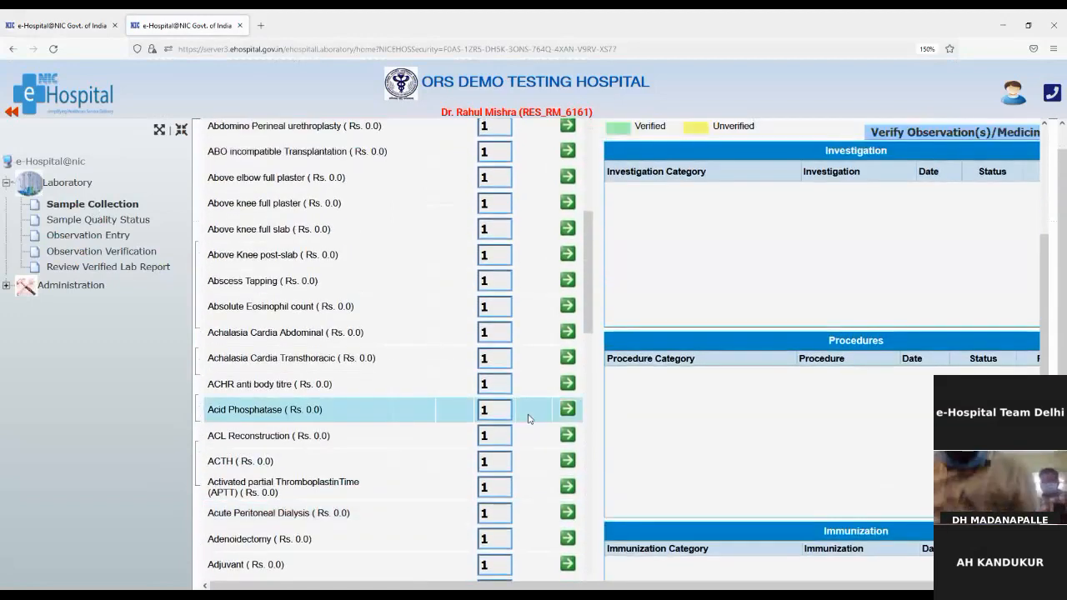
{"action": "scroll", "coordinate": [527, 419], "scroll_direction": "down", "scroll_amount": 3}
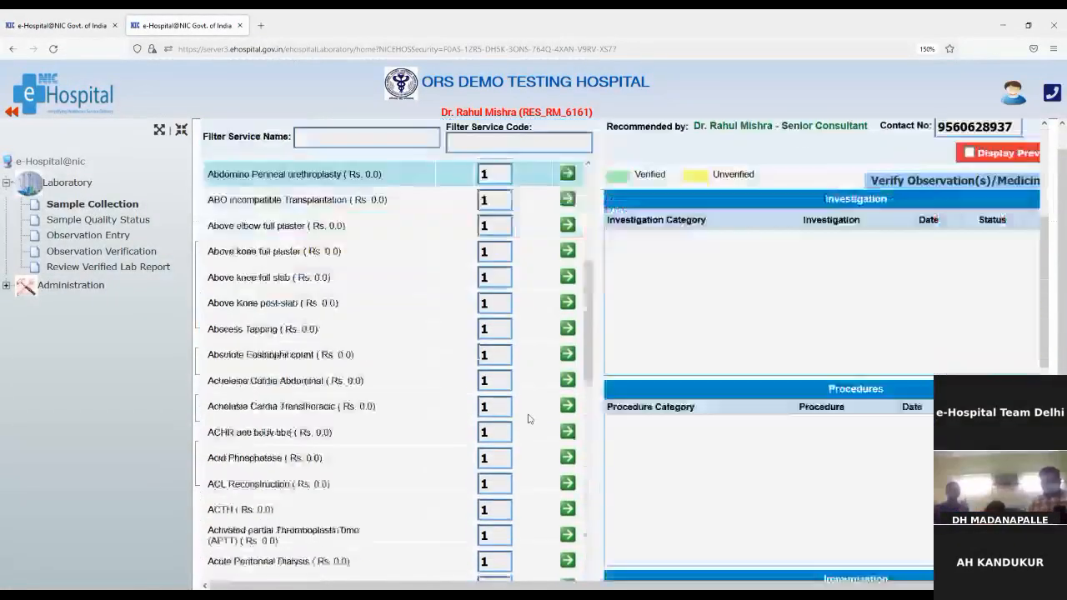
{"action": "scroll", "coordinate": [527, 419], "scroll_direction": "down", "scroll_amount": 7}
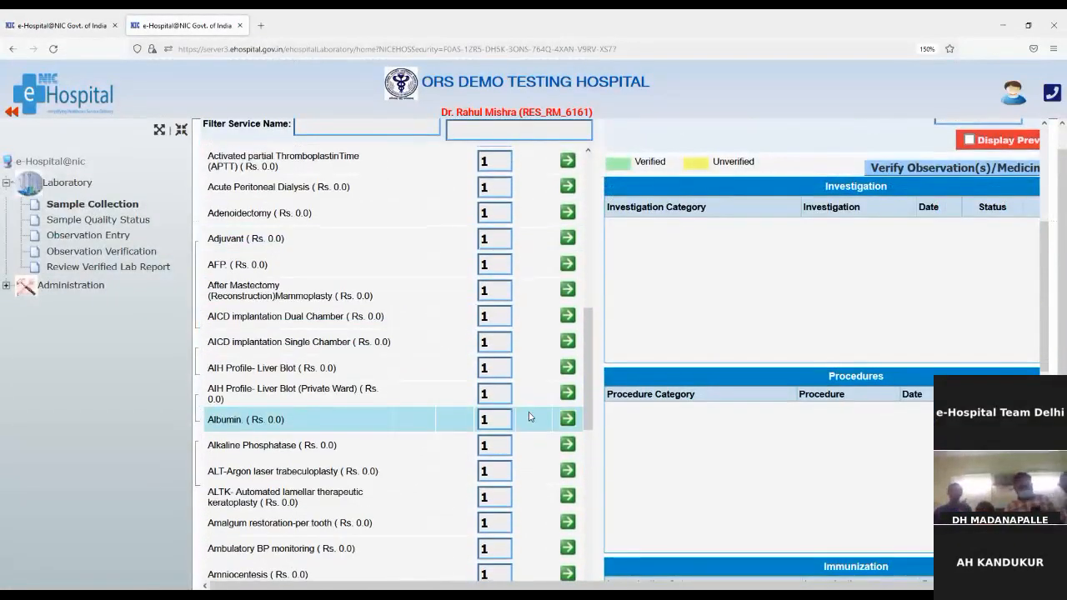
{"action": "scroll", "coordinate": [528, 415], "scroll_direction": "down", "scroll_amount": 8}
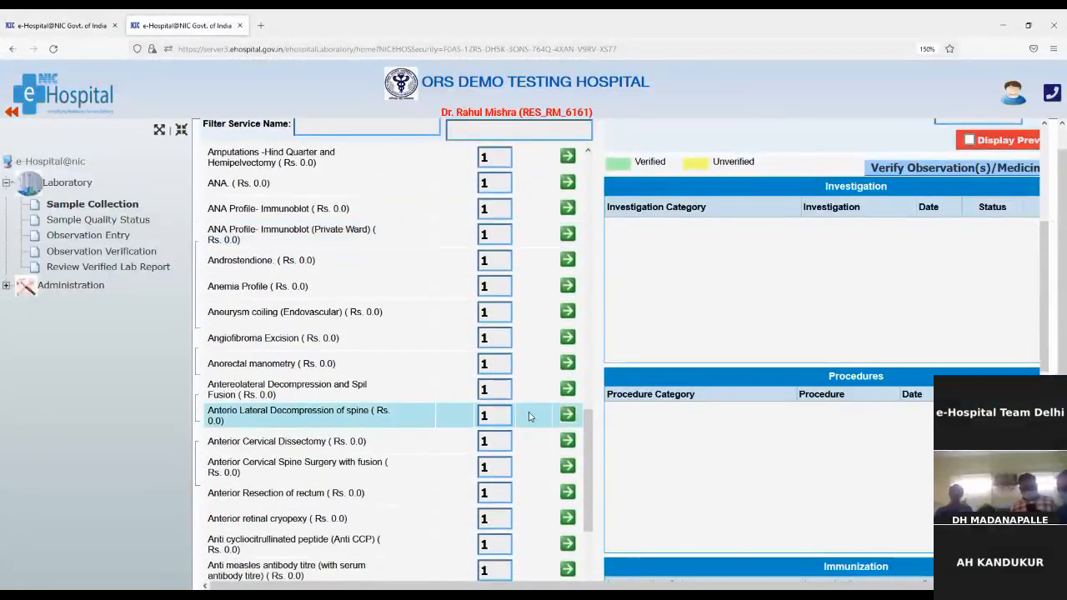
{"action": "scroll", "coordinate": [529, 416], "scroll_direction": "down", "scroll_amount": 8}
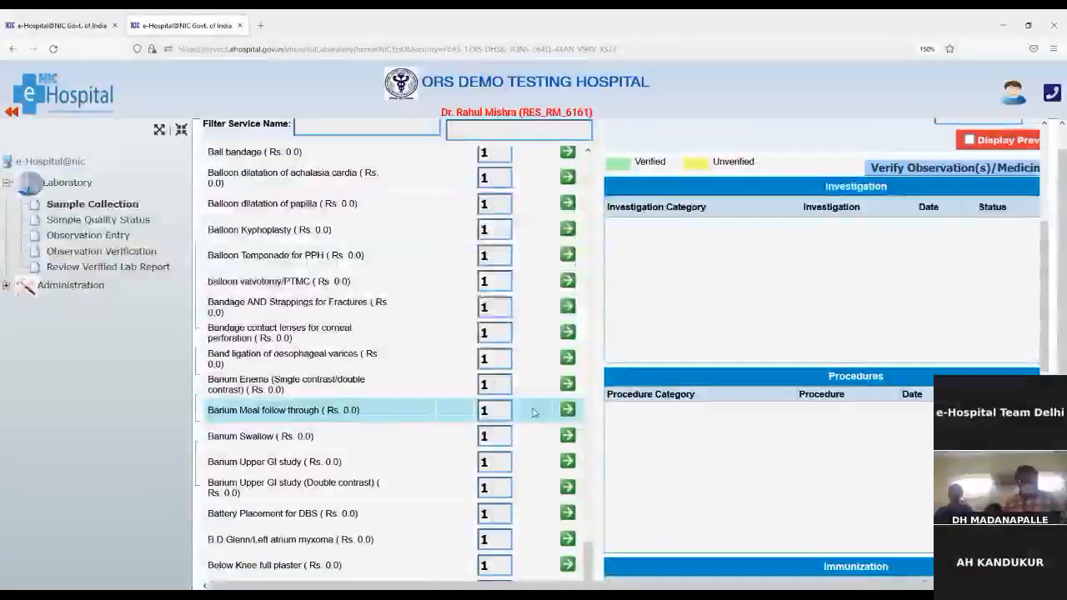
{"action": "scroll", "coordinate": [534, 411], "scroll_direction": "down", "scroll_amount": 8}
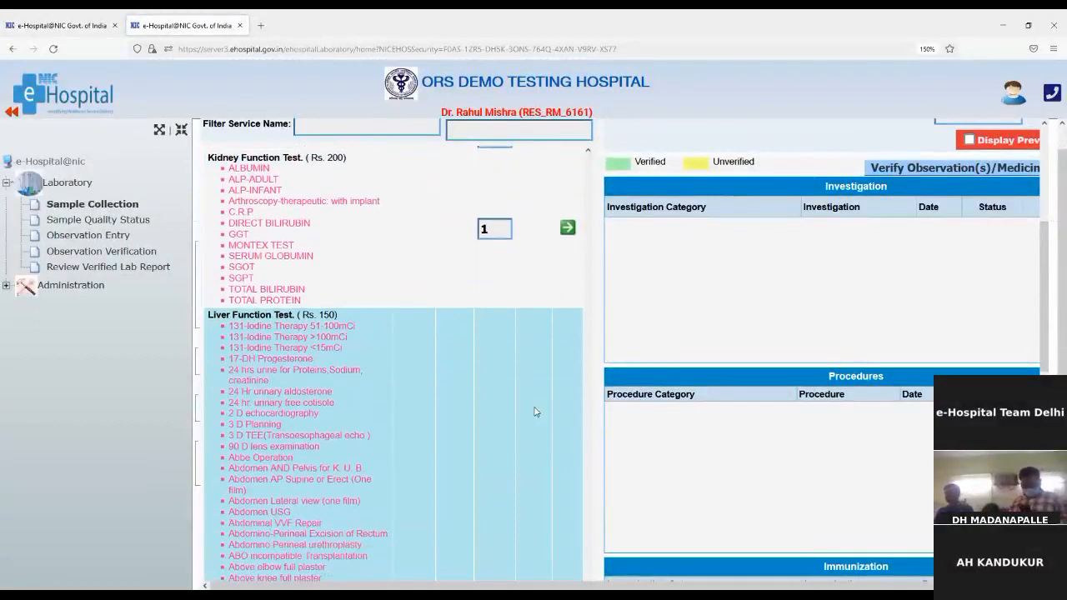
{"action": "scroll", "coordinate": [535, 412], "scroll_direction": "down", "scroll_amount": 8}
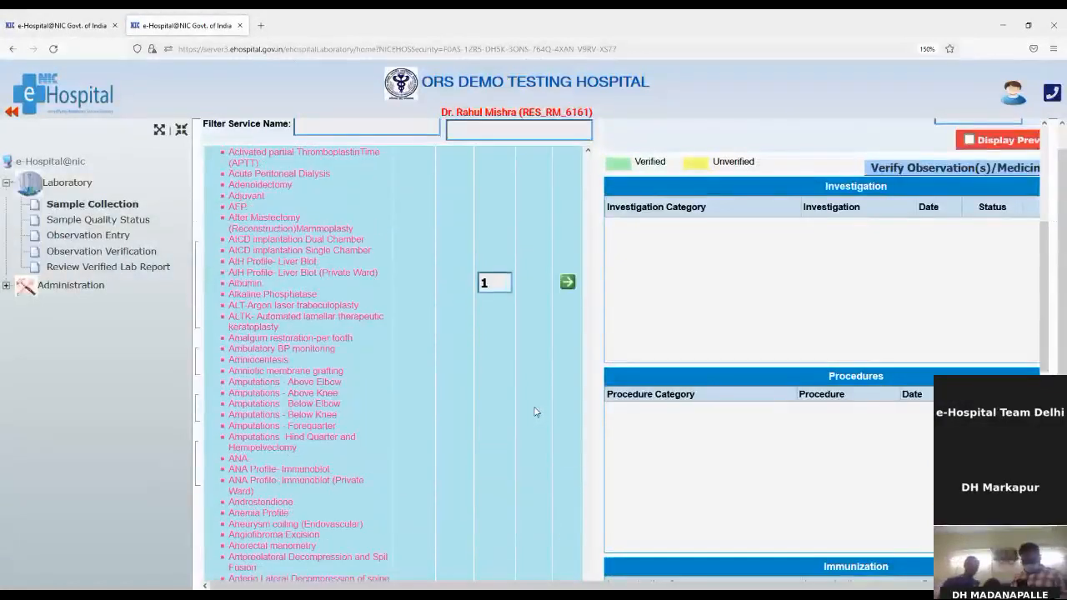
{"action": "scroll", "coordinate": [535, 410], "scroll_direction": "down", "scroll_amount": 8}
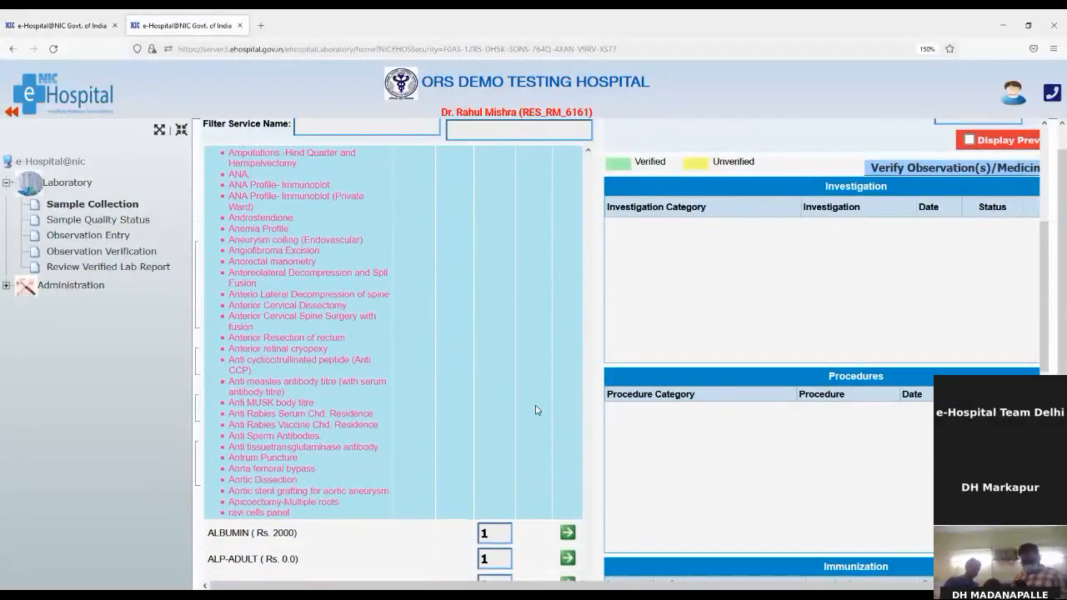
{"action": "scroll", "coordinate": [537, 407], "scroll_direction": "down", "scroll_amount": 8}
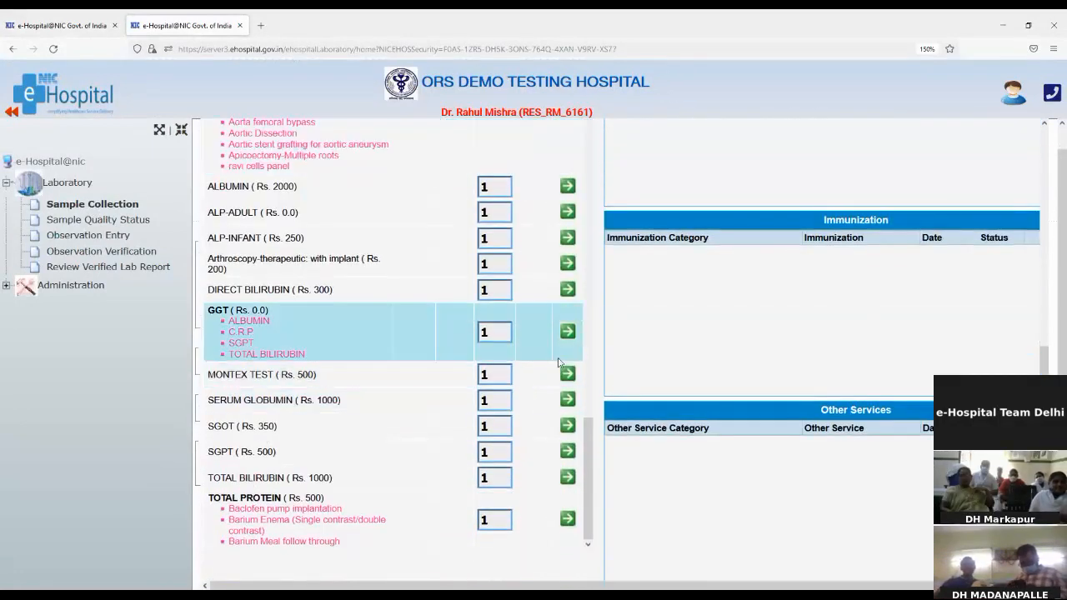
Add GGT and TOTAL PROTEIN to the Investigation table.
{"action": "left_click", "coordinate": [568, 332]}
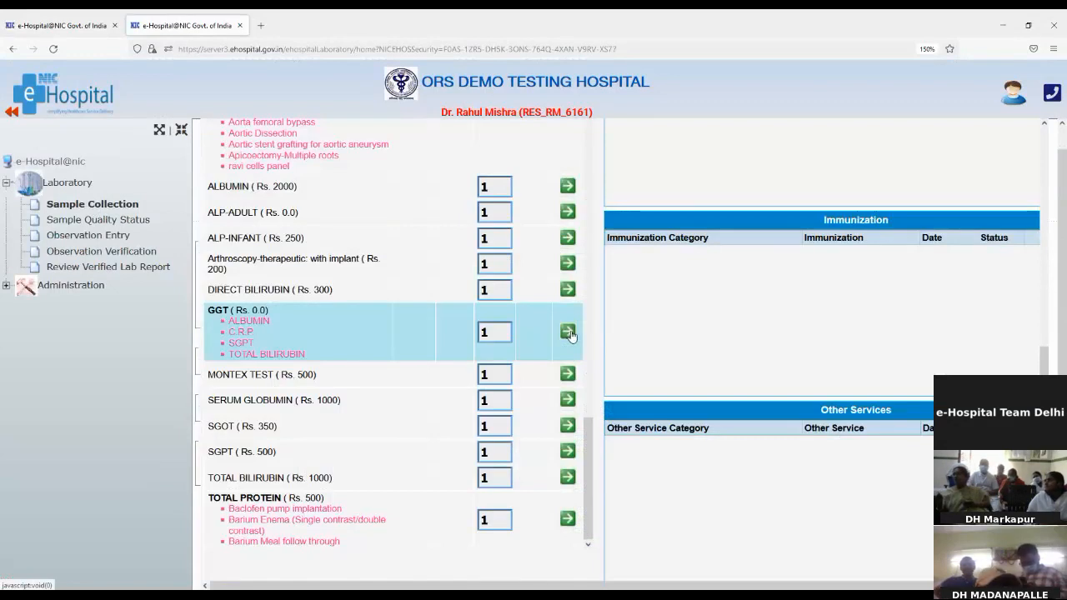
{"action": "left_click", "coordinate": [568, 519]}
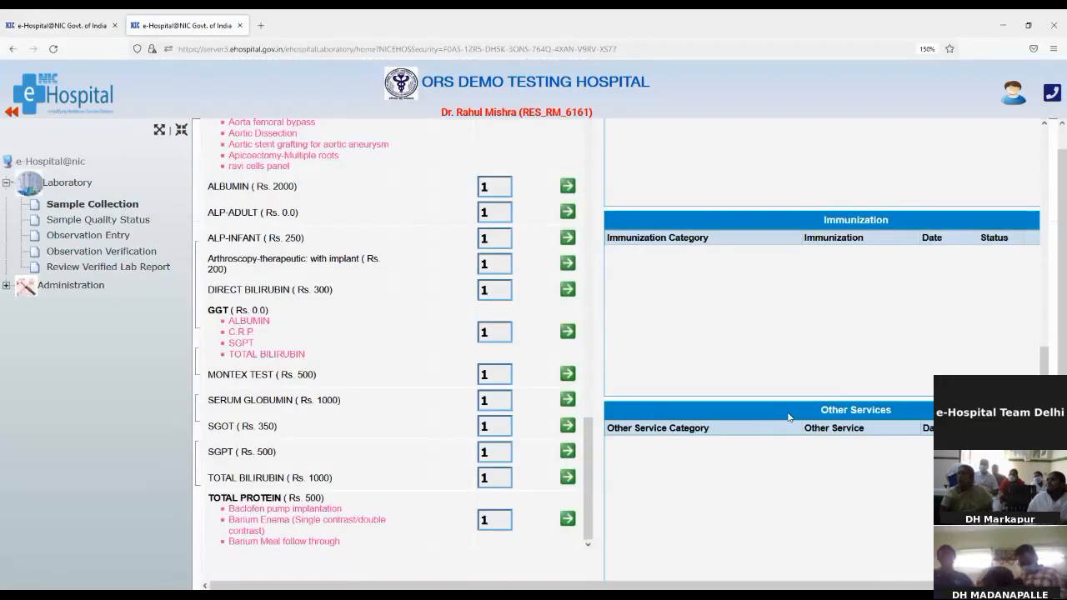
{"action": "scroll", "coordinate": [789, 411], "scroll_direction": "up", "scroll_amount": 2}
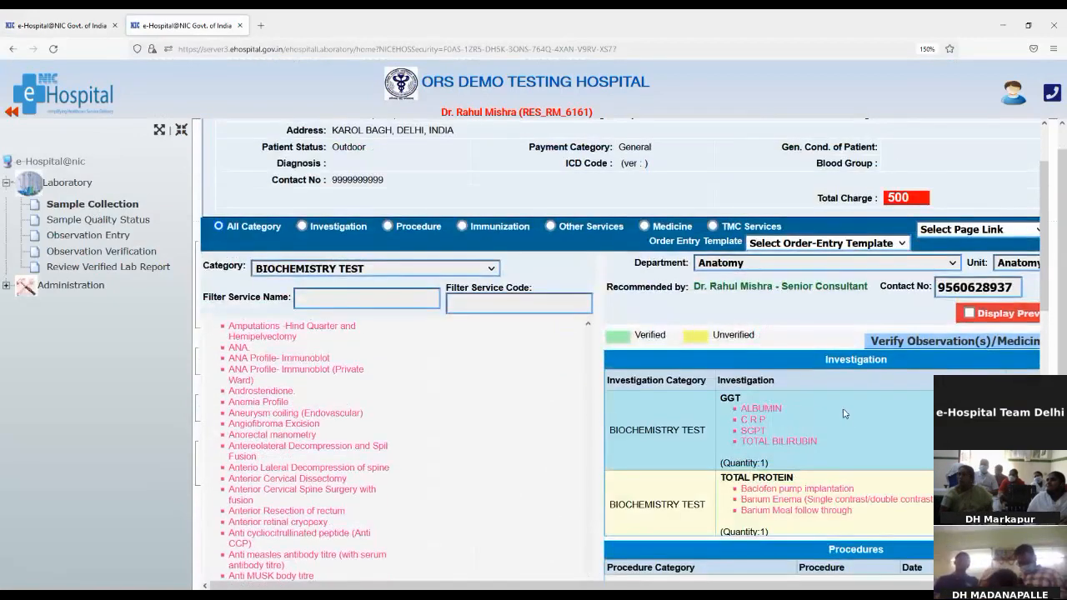
{"action": "scroll", "coordinate": [806, 471], "scroll_direction": "down", "scroll_amount": 1}
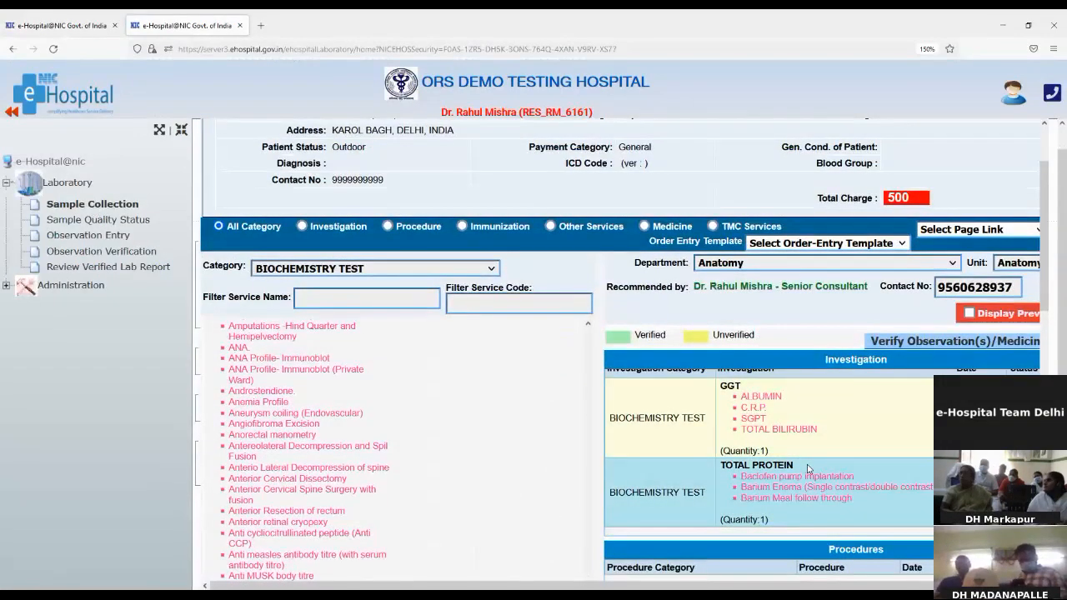
{"action": "scroll", "coordinate": [806, 469], "scroll_direction": "up", "scroll_amount": 1}
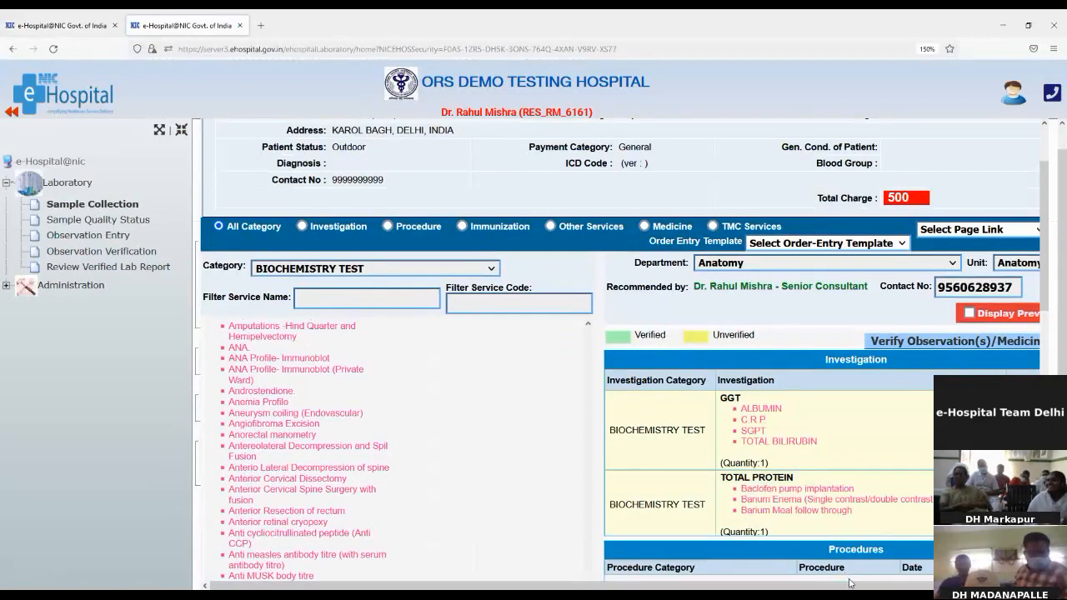
{"action": "left_click_drag", "start_coordinate": [845, 588], "coordinate": [910, 587]}
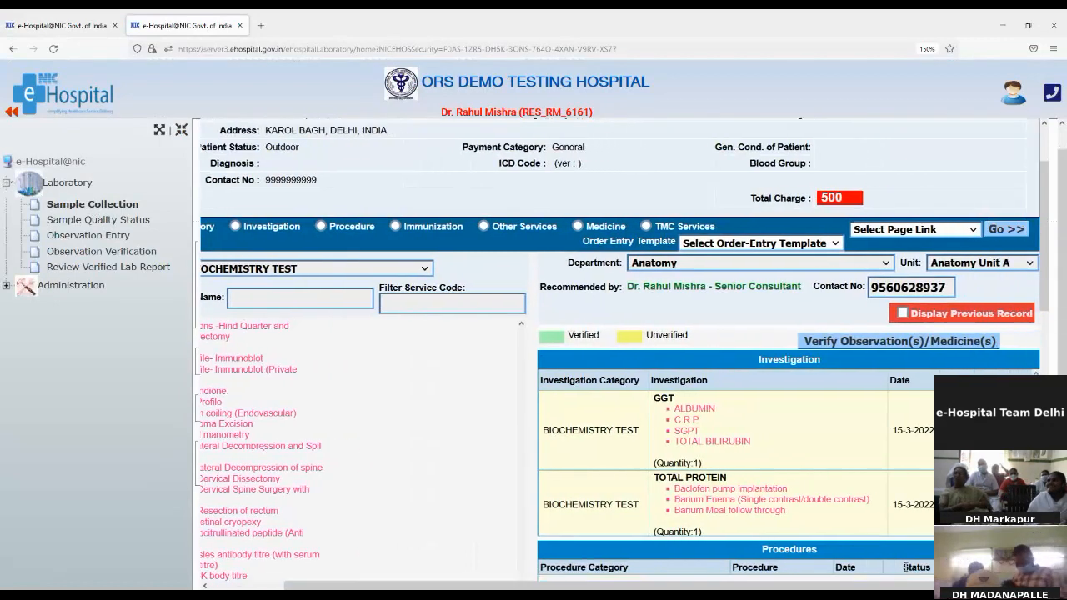
Verify the GGT and Total Protein orders, add remark 'test', and save.
{"action": "left_click", "coordinate": [939, 344]}
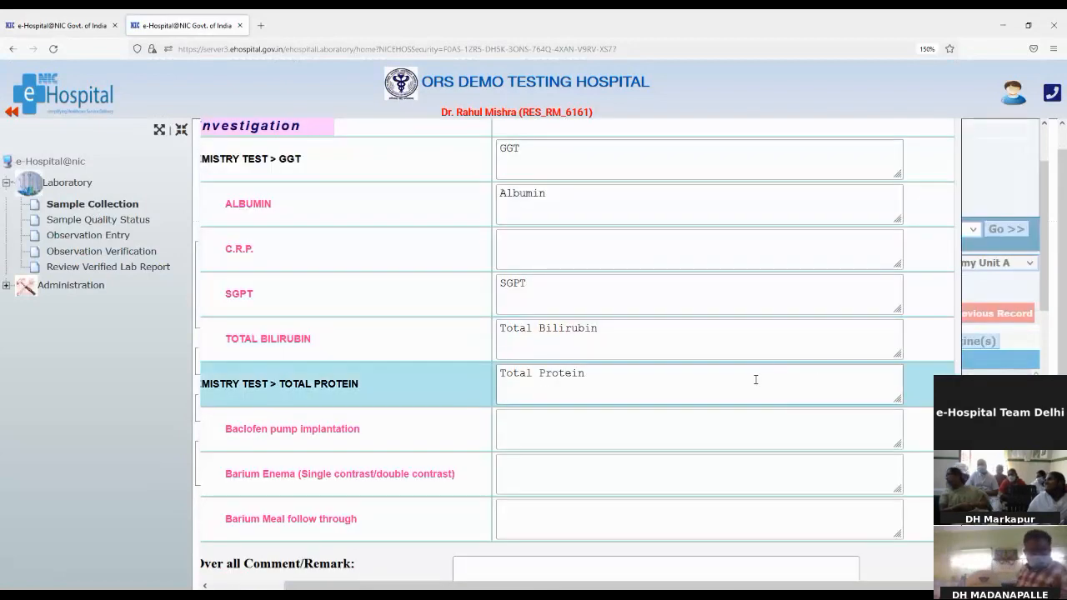
{"action": "scroll", "coordinate": [755, 379], "scroll_direction": "down", "scroll_amount": 1}
{"action": "left_click", "coordinate": [546, 510]}
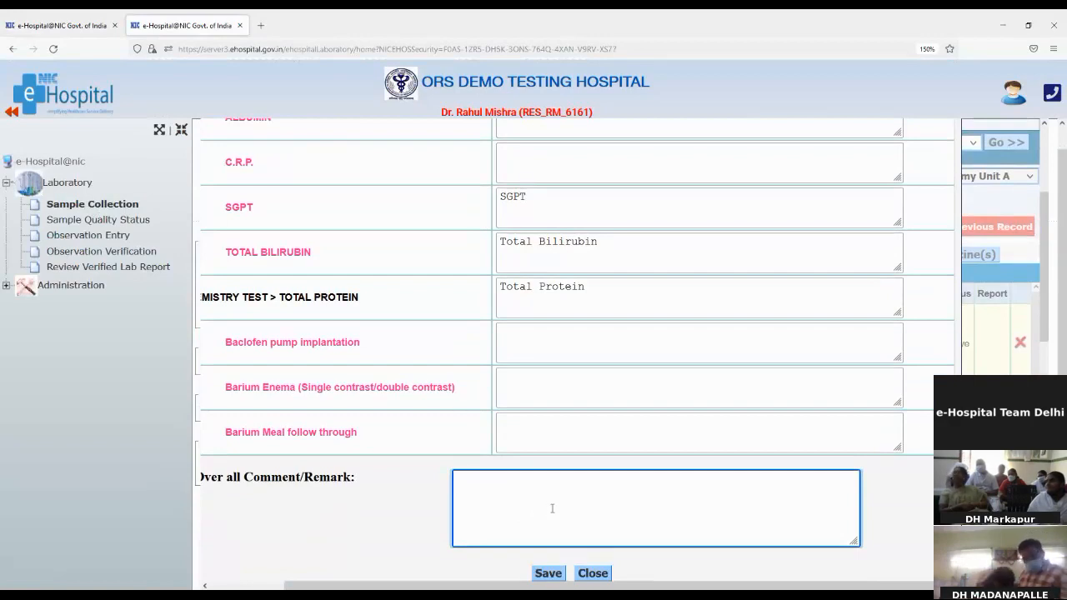
{"action": "type", "text": "test"}
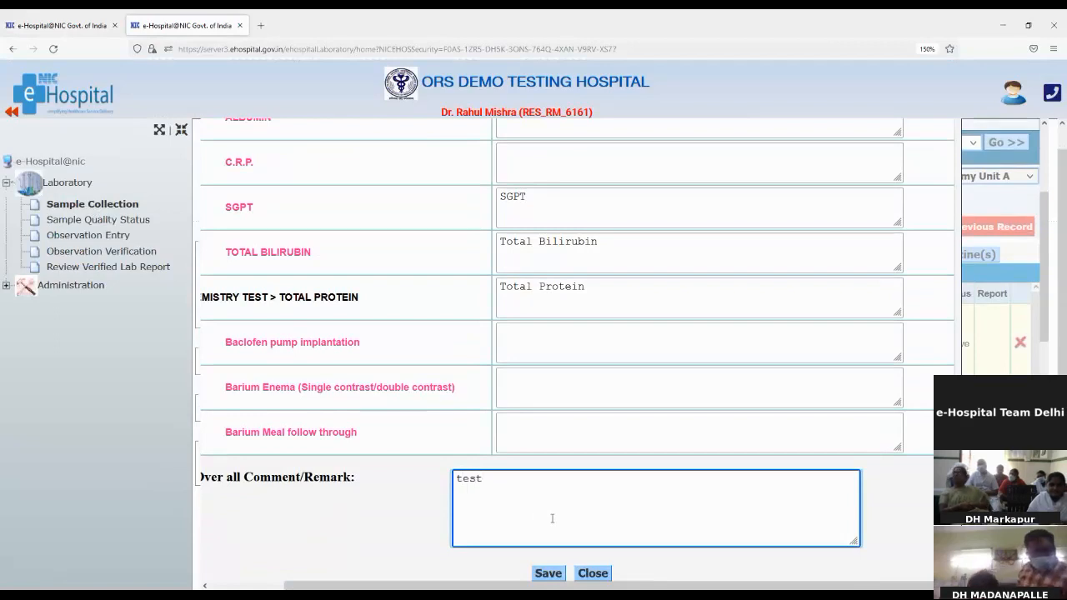
{"action": "left_click", "coordinate": [554, 573]}
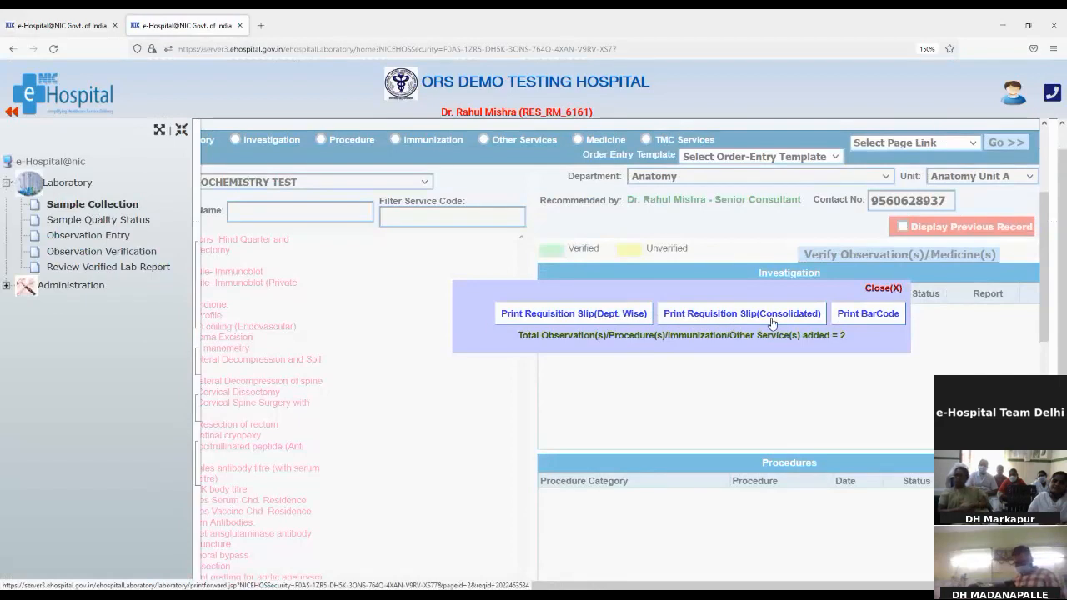
Dismiss the requisition print options and expand GGT and TOTAL PROTEIN on Sample Collection.
{"action": "left_click", "coordinate": [871, 290]}
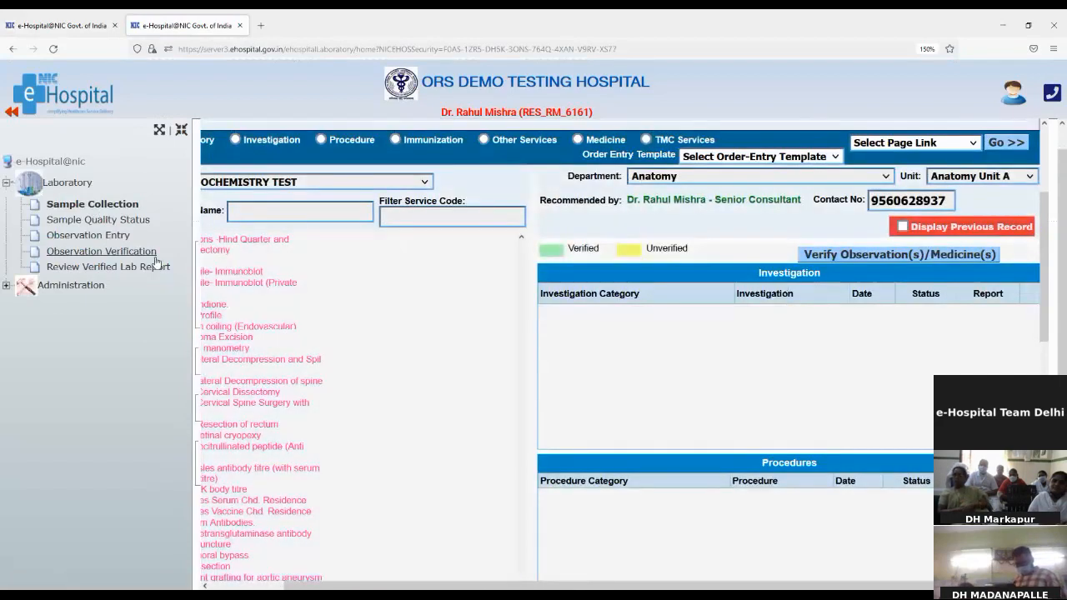
{"action": "left_click", "coordinate": [122, 204]}
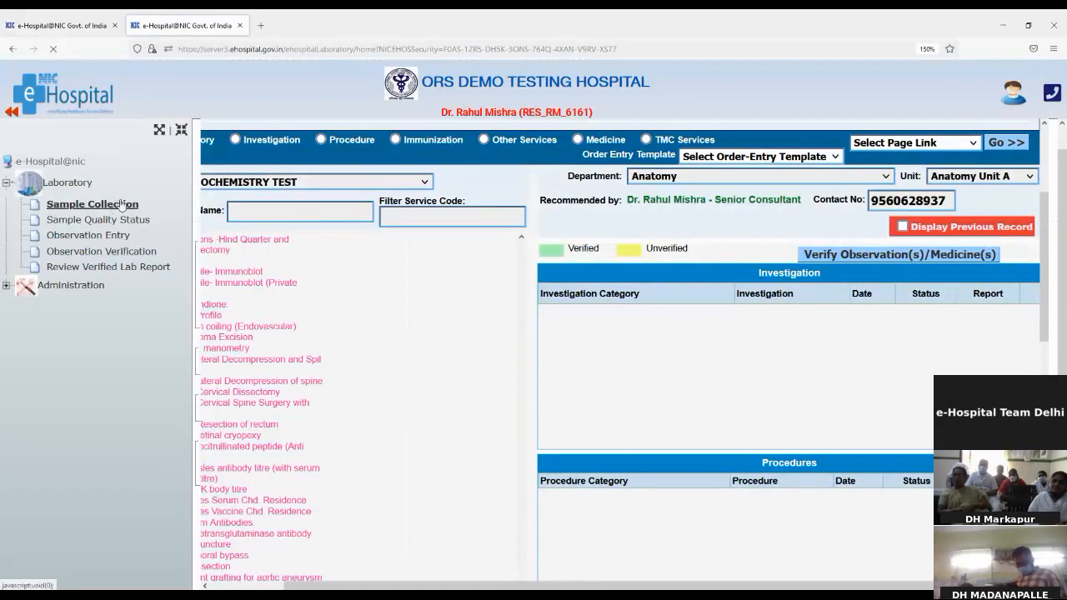
{"action": "scroll", "coordinate": [862, 323], "scroll_direction": "down", "scroll_amount": 2}
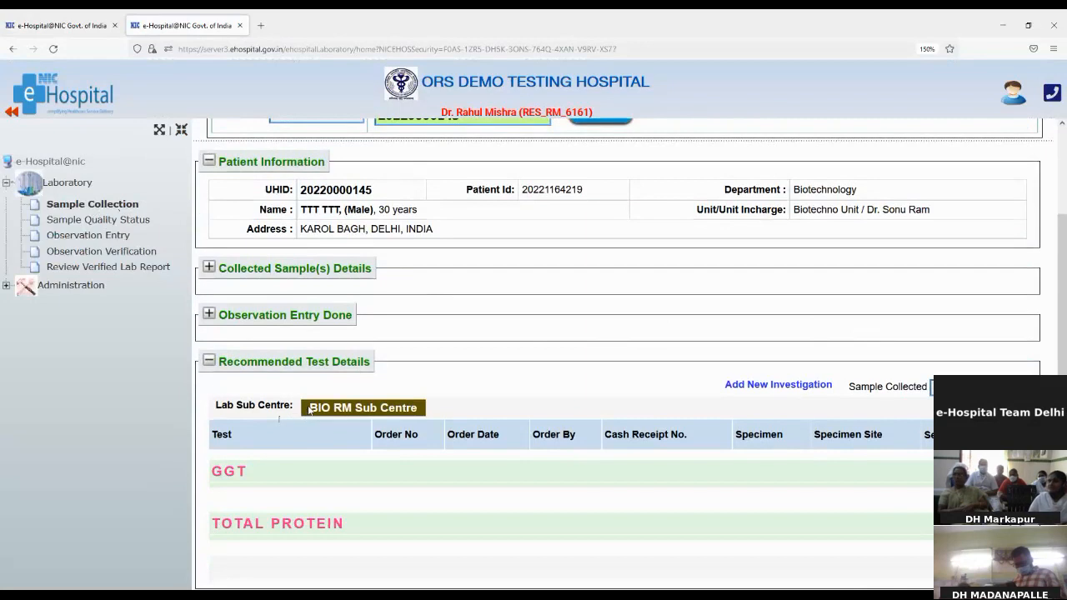
{"action": "left_click_drag", "start_coordinate": [310, 408], "coordinate": [418, 422]}
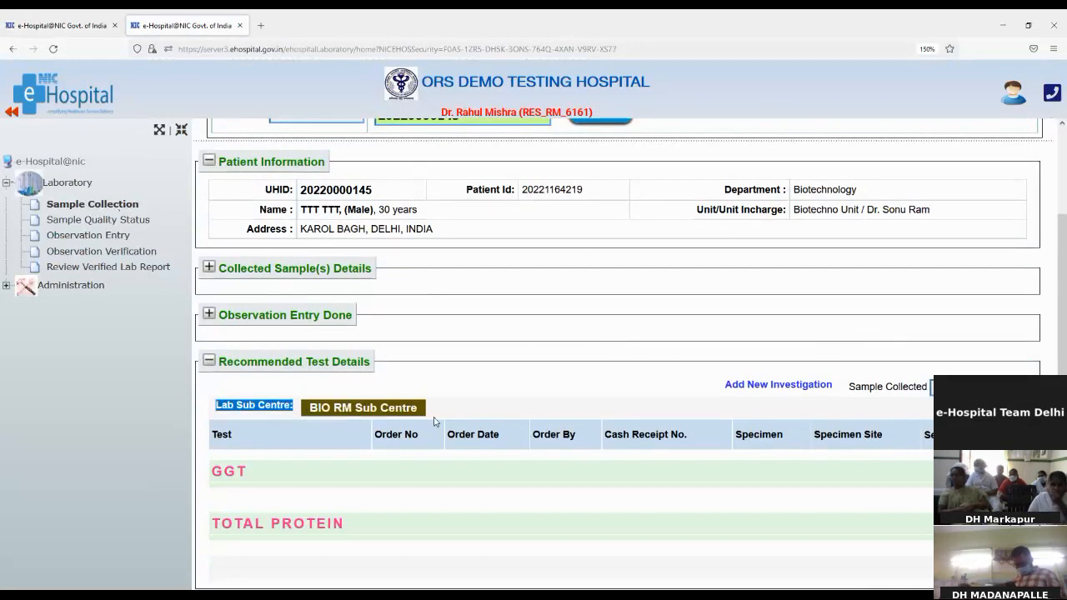
{"action": "left_click", "coordinate": [433, 407]}
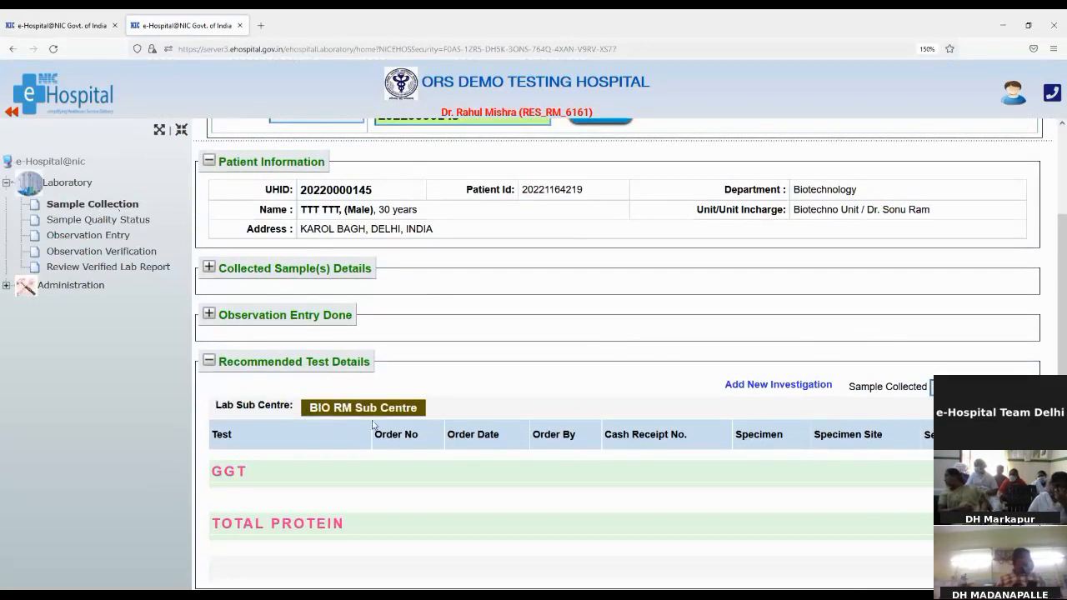
{"action": "left_click", "coordinate": [232, 473]}
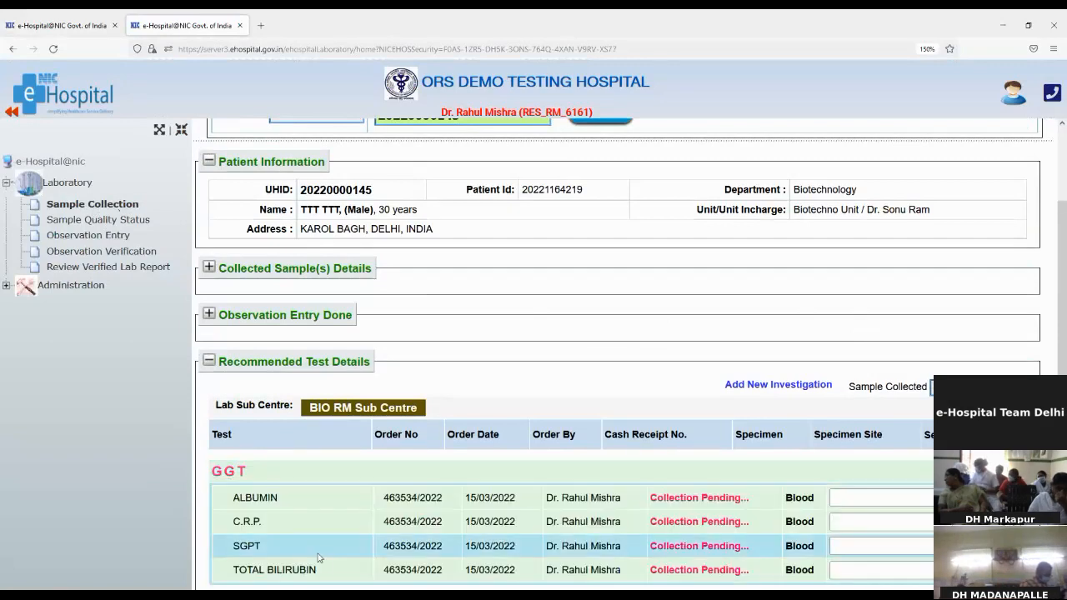
{"action": "scroll", "coordinate": [380, 553], "scroll_direction": "down", "scroll_amount": 2}
{"action": "left_click", "coordinate": [304, 537]}
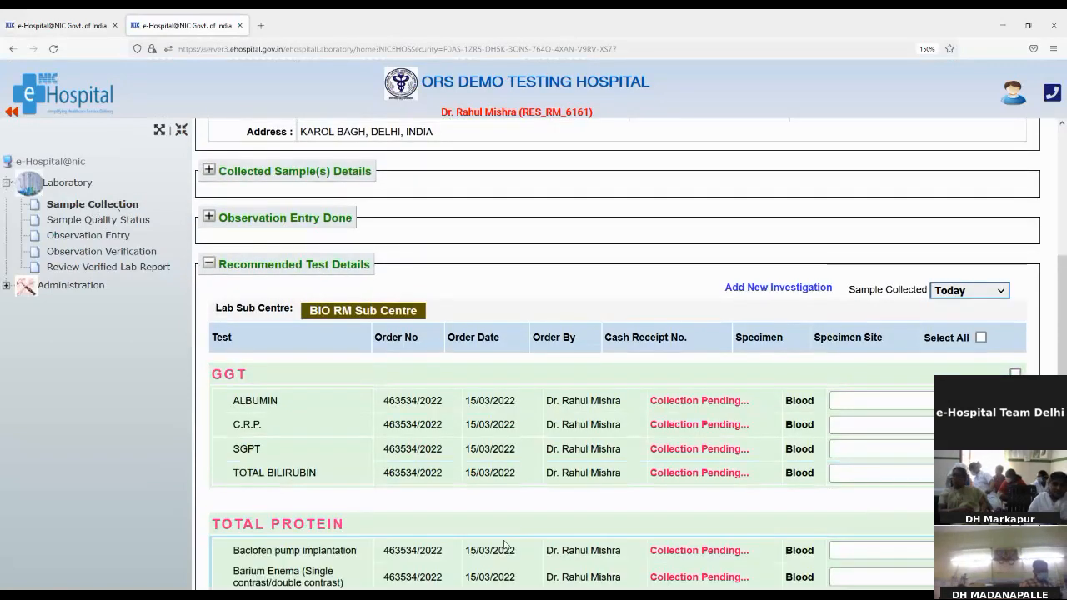
{"action": "scroll", "coordinate": [305, 537], "scroll_direction": "down", "scroll_amount": 2}
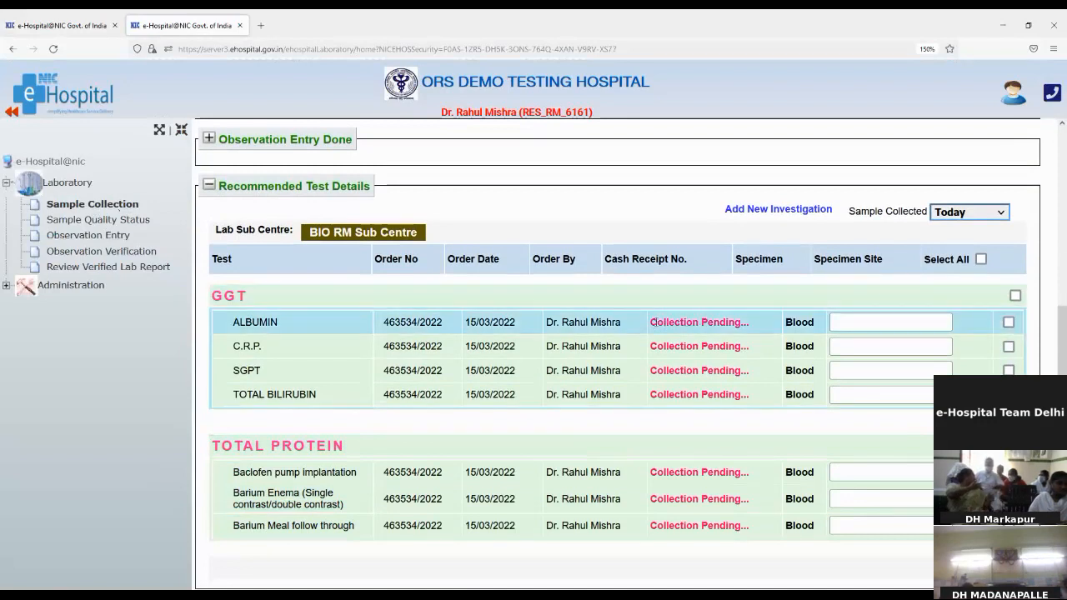
Save the blood collection as sample 031522001 and bring up its barcode print.
{"action": "left_click_drag", "start_coordinate": [653, 322], "coordinate": [743, 322]}
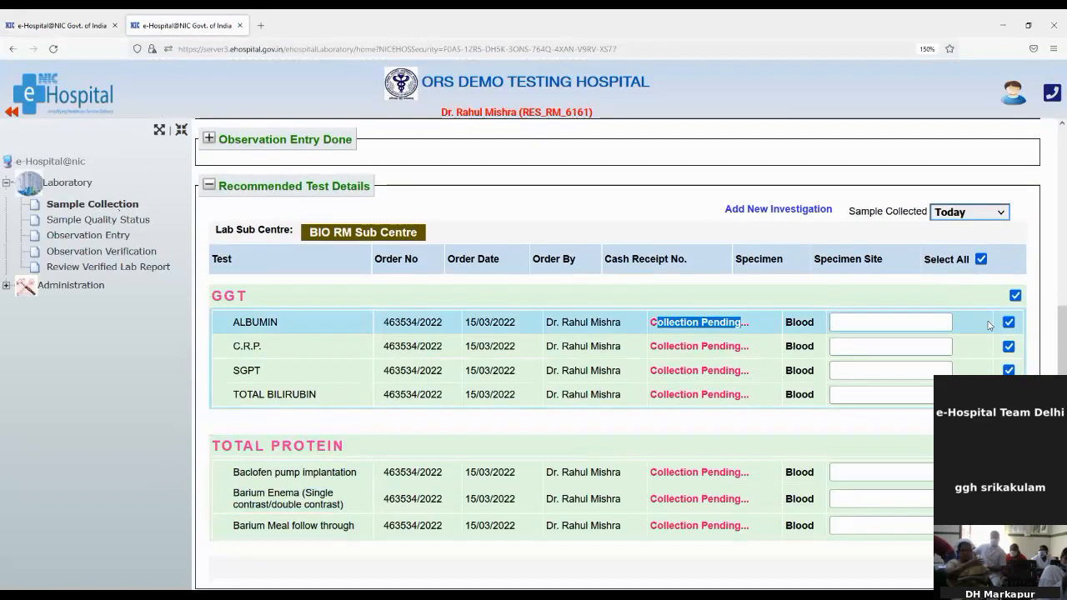
{"action": "left_click", "coordinate": [861, 325]}
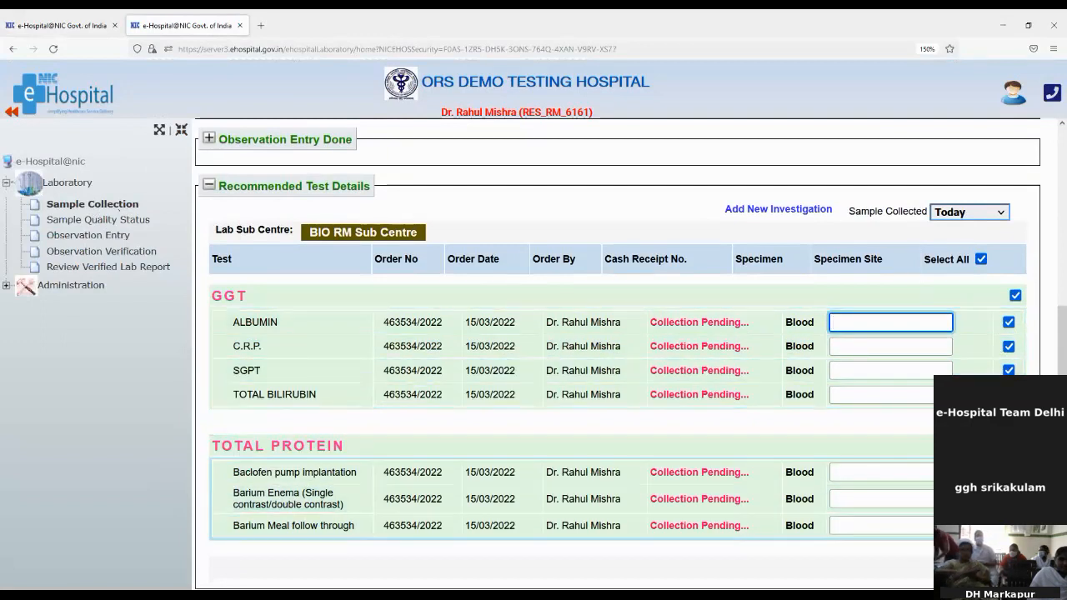
{"action": "left_click", "coordinate": [979, 568]}
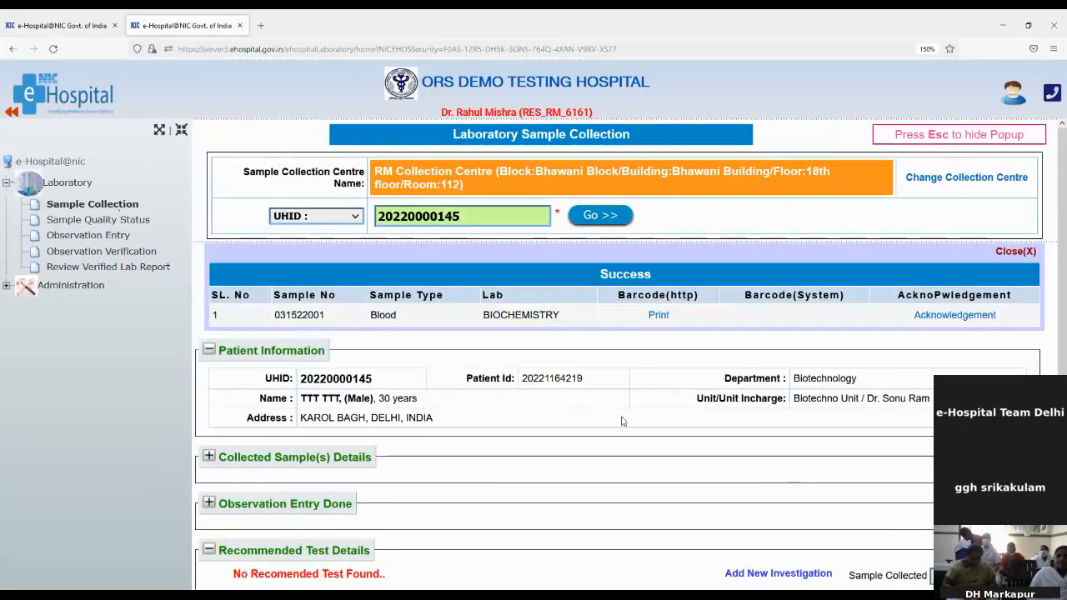
{"action": "left_click", "coordinate": [664, 316]}
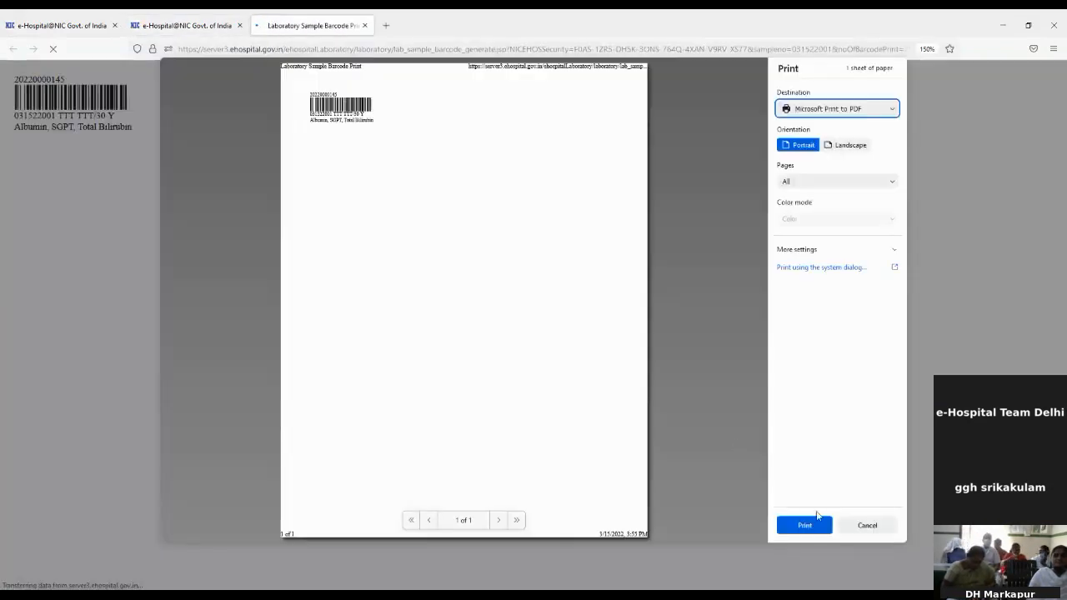
Cancel printing and zoom the barcode label page to 240%.
{"action": "left_click", "coordinate": [867, 525]}
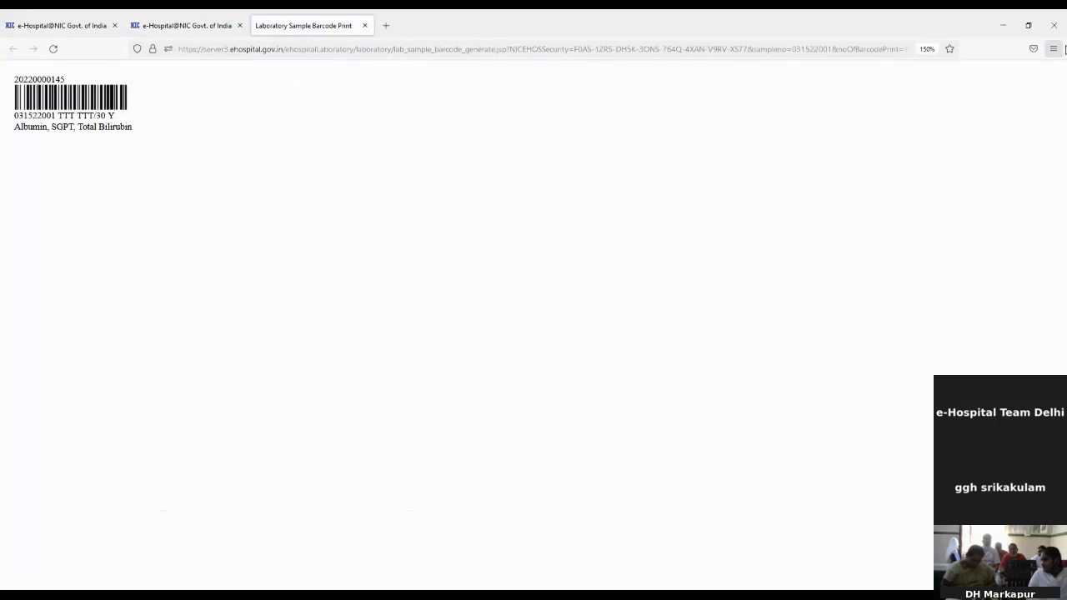
{"action": "left_click", "coordinate": [1053, 48]}
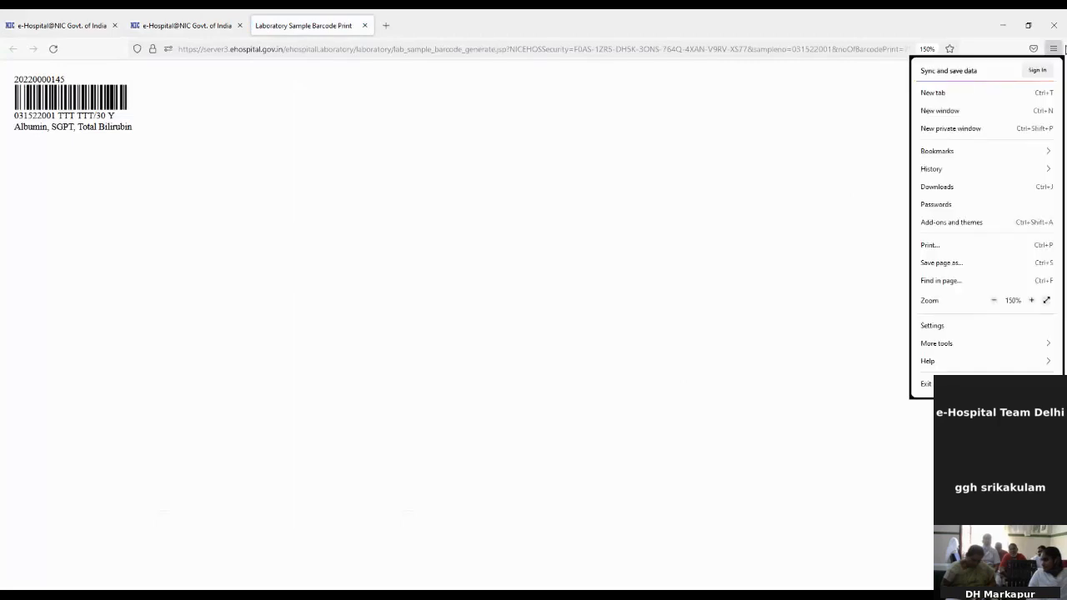
{"action": "left_click", "coordinate": [1037, 302]}
{"action": "left_click", "coordinate": [1036, 302]}
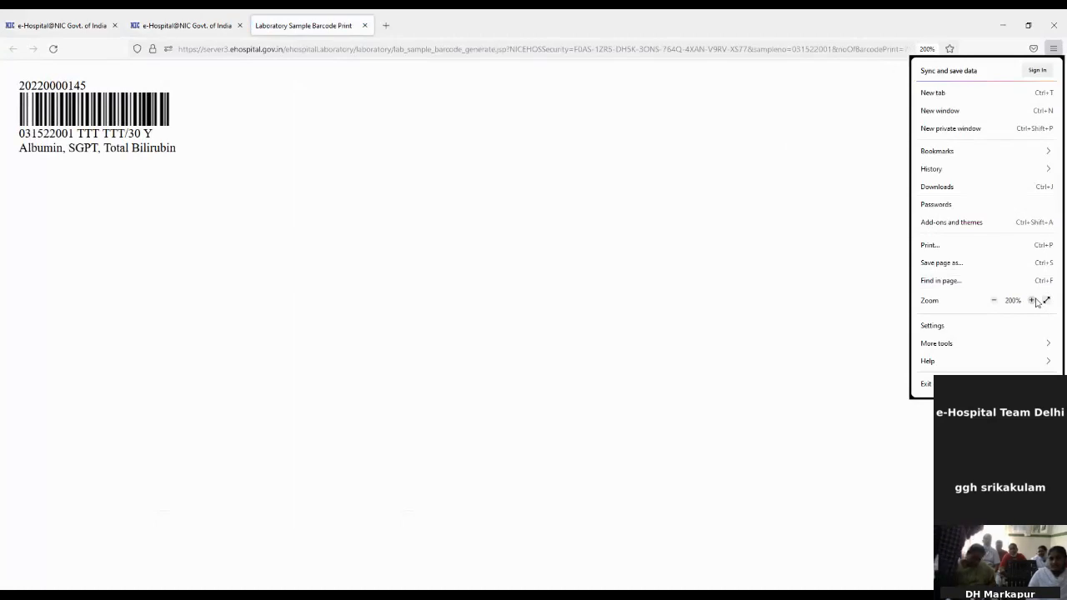
{"action": "left_click", "coordinate": [1034, 302]}
{"action": "left_click", "coordinate": [98, 152]}
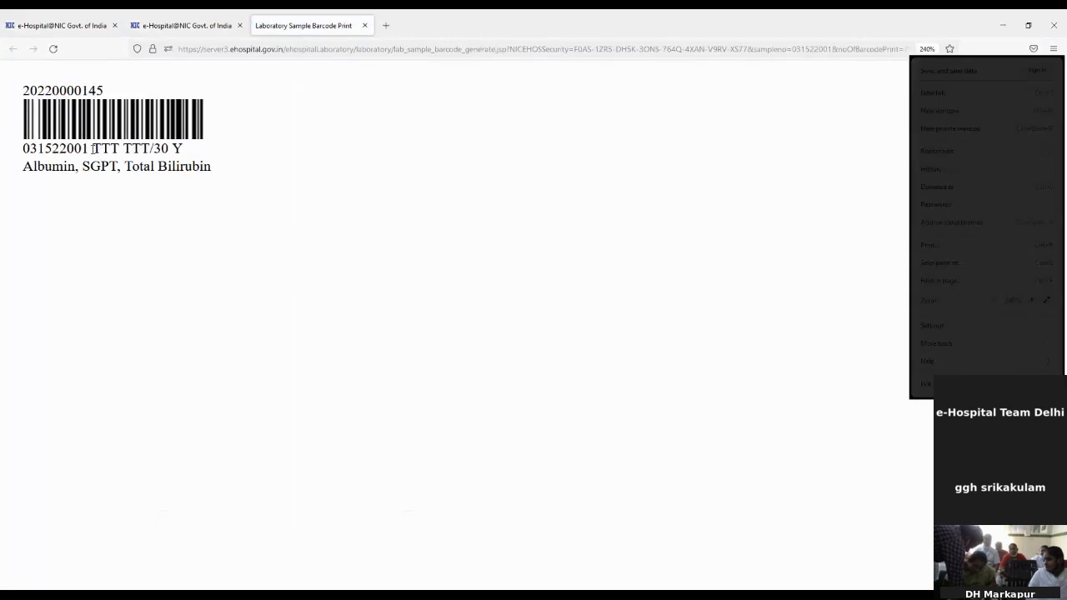
Check the label's UHID, sample number 031522001 and tests, then close the barcode tab.
{"action": "double_click", "coordinate": [70, 90]}
{"action": "key", "text": "ctrl+c"}
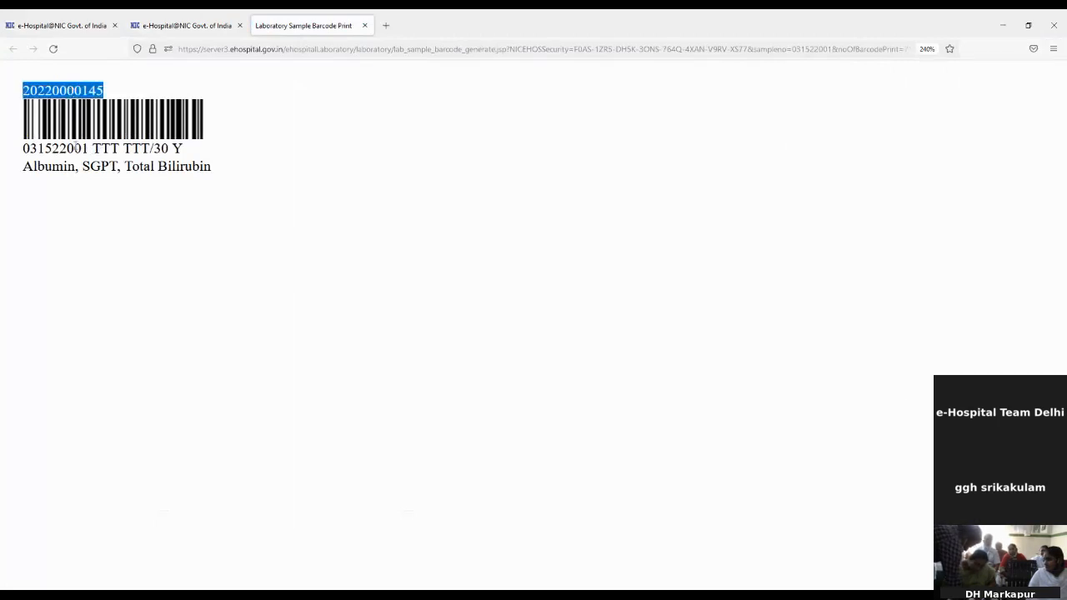
{"action": "double_click", "coordinate": [74, 154]}
{"action": "left_click_drag", "start_coordinate": [94, 154], "coordinate": [155, 154]}
{"action": "left_click", "coordinate": [175, 155]}
{"action": "left_click_drag", "start_coordinate": [30, 167], "coordinate": [239, 159]}
{"action": "left_click", "coordinate": [242, 152]}
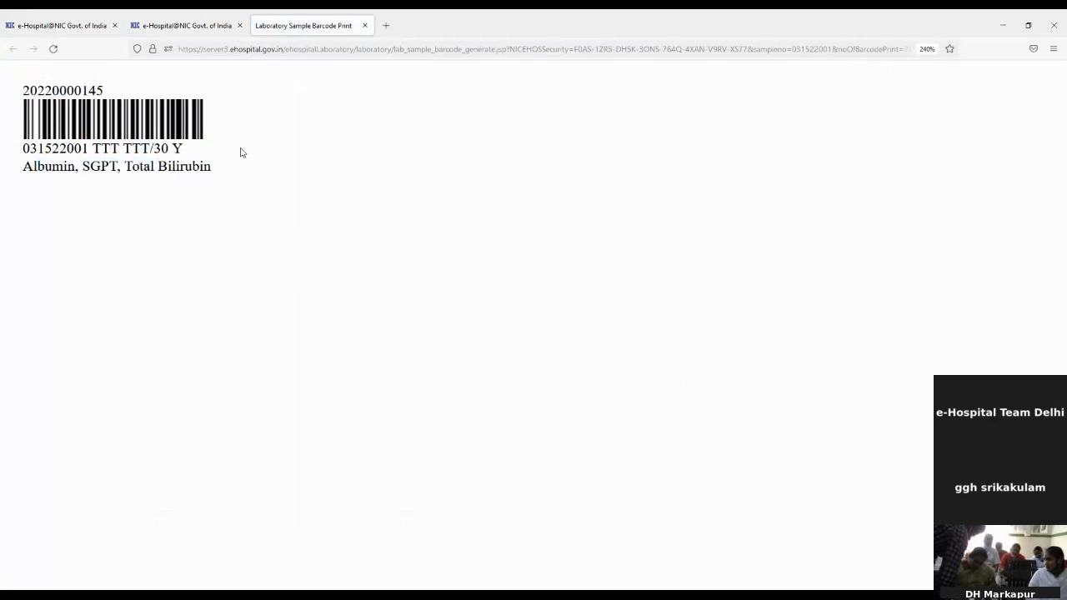
{"action": "left_click", "coordinate": [365, 25]}
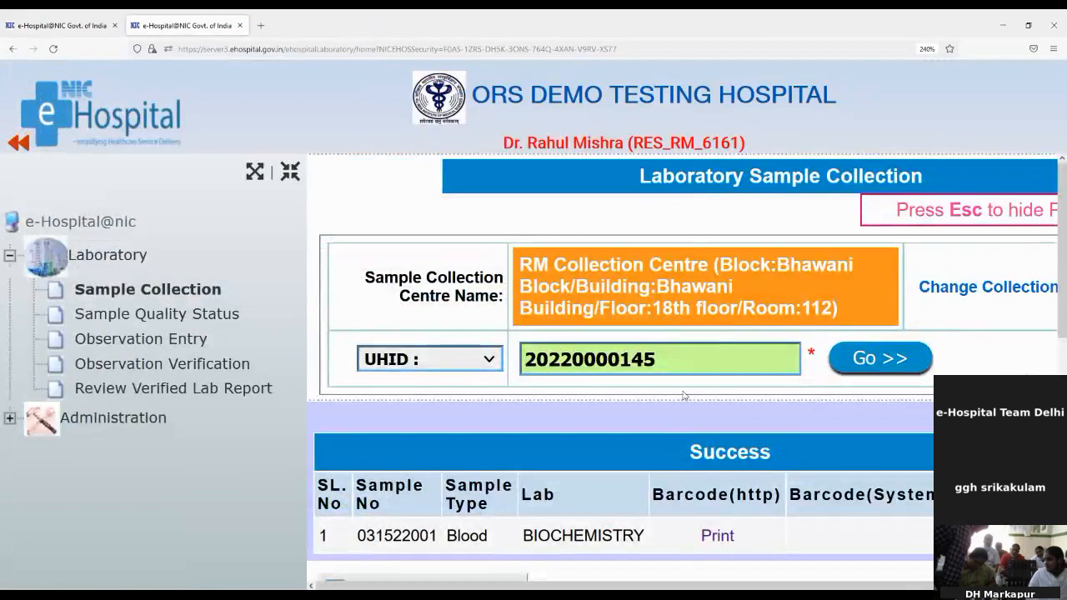
{"action": "left_click", "coordinate": [1053, 48]}
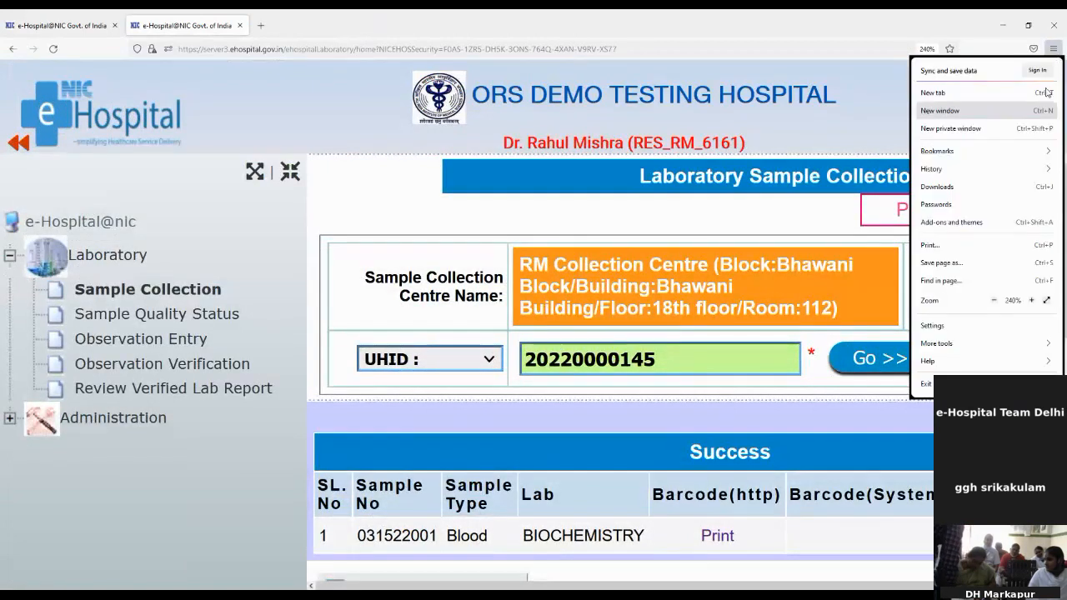
{"action": "left_click", "coordinate": [993, 301]}
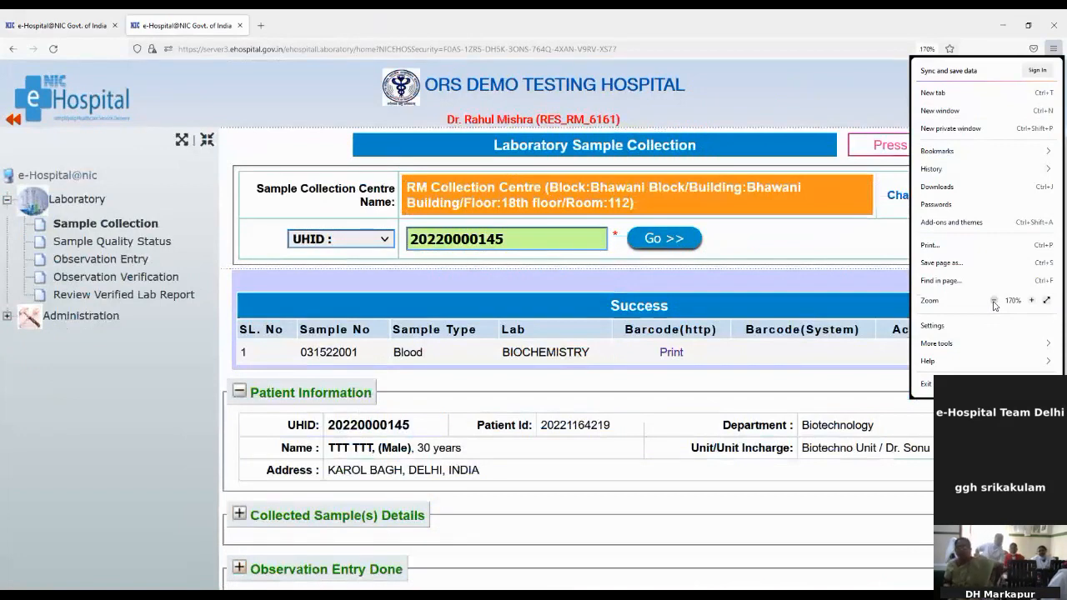
{"action": "key", "text": "Escape"}
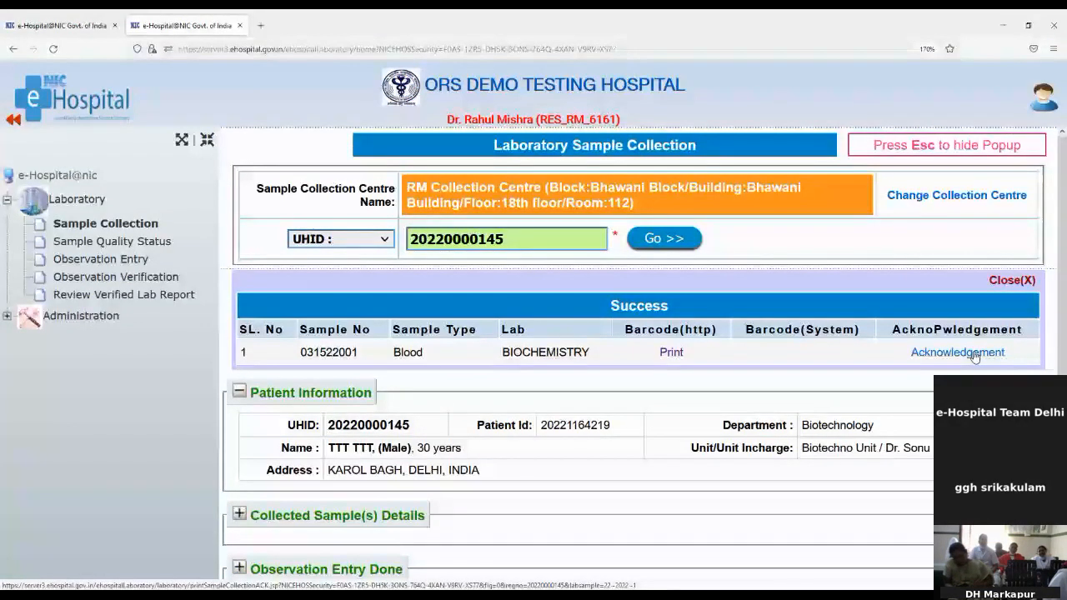
{"action": "left_click", "coordinate": [957, 353]}
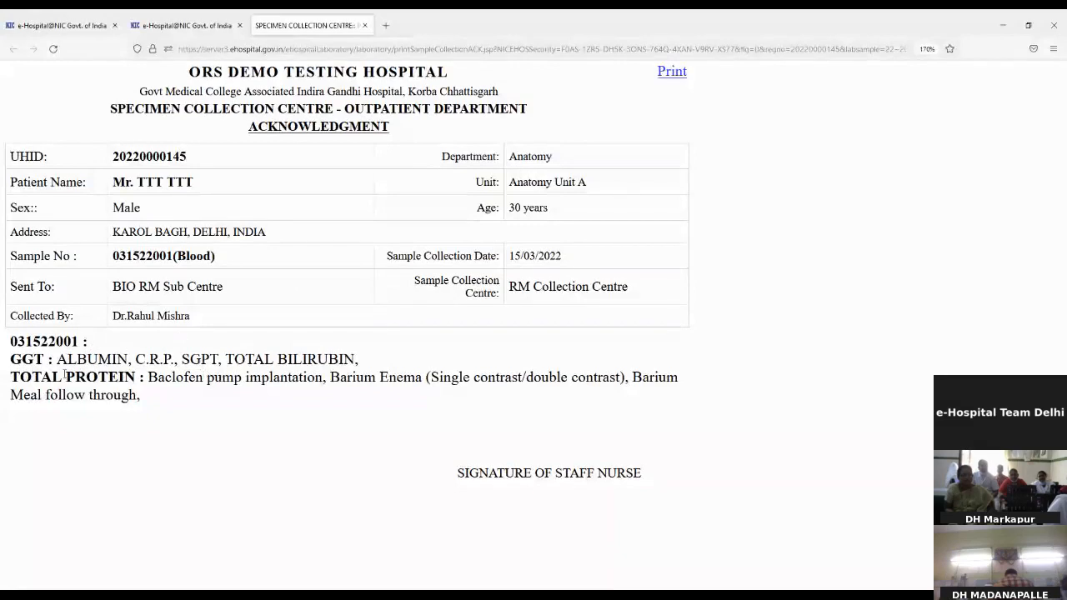
{"action": "left_click_drag", "start_coordinate": [10, 358], "coordinate": [112, 378]}
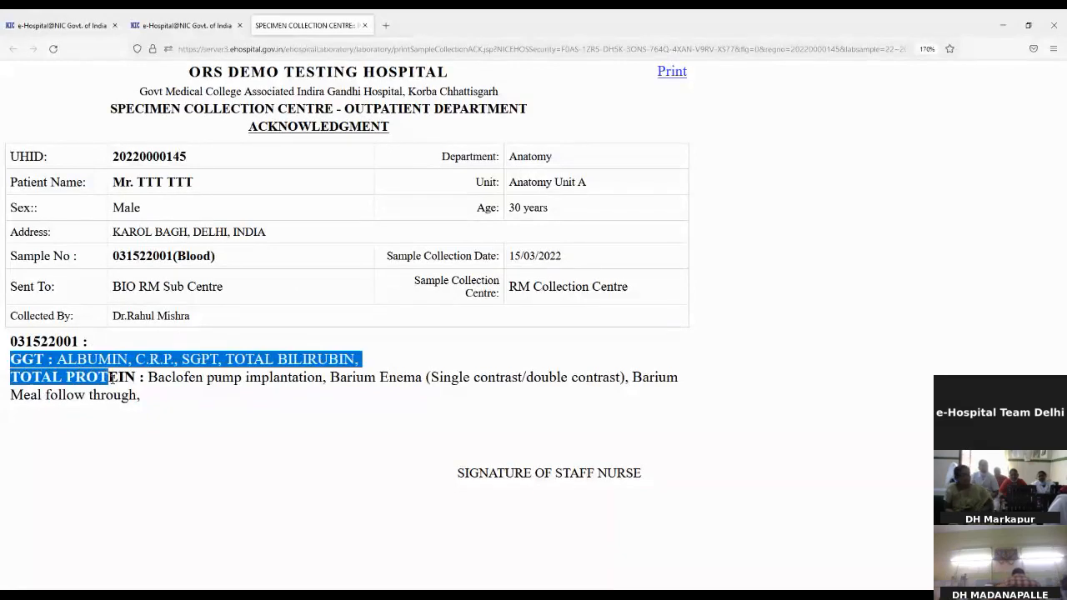
{"action": "left_click", "coordinate": [165, 392]}
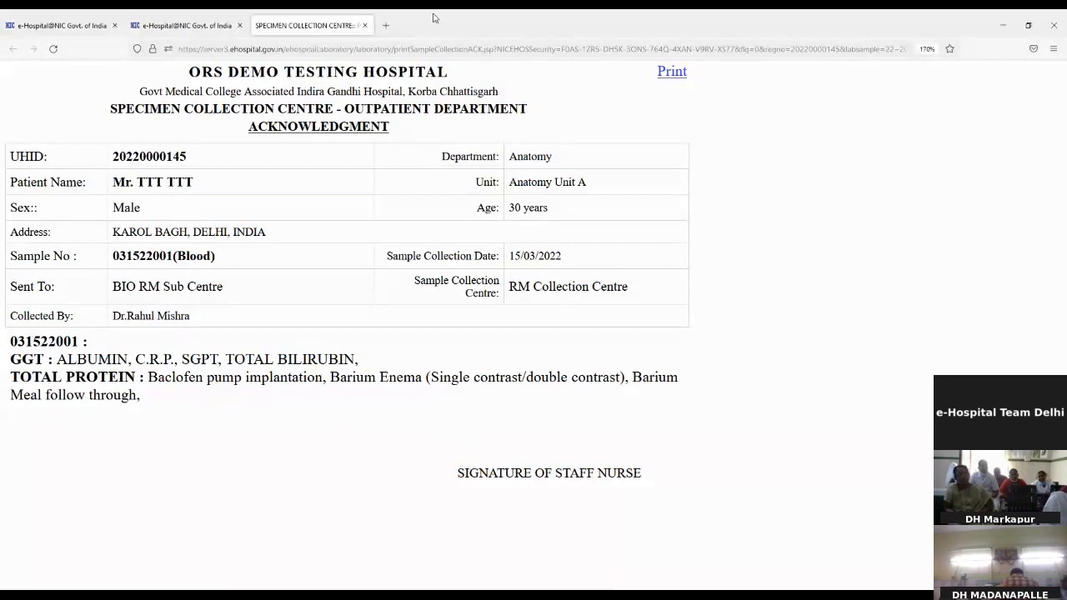
{"action": "left_click", "coordinate": [363, 25]}
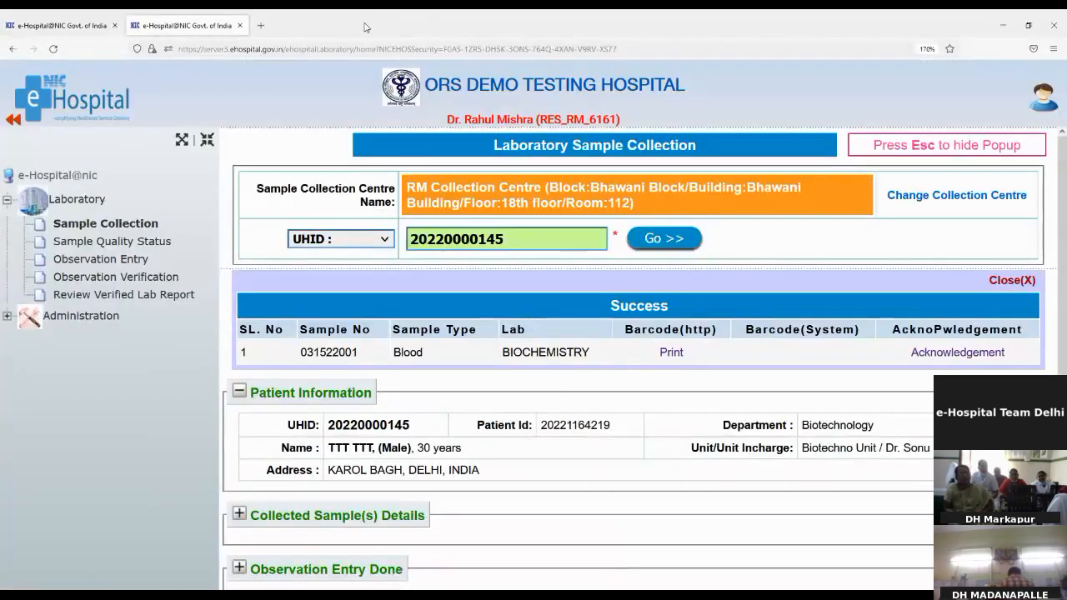
{"action": "left_click", "coordinate": [120, 243]}
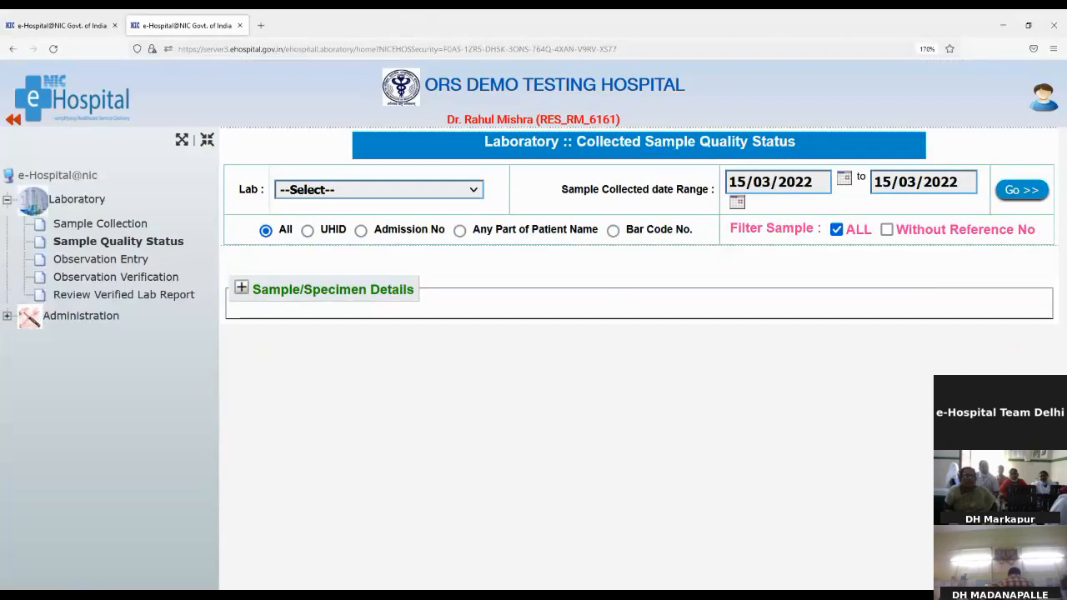
{"action": "left_click", "coordinate": [309, 237]}
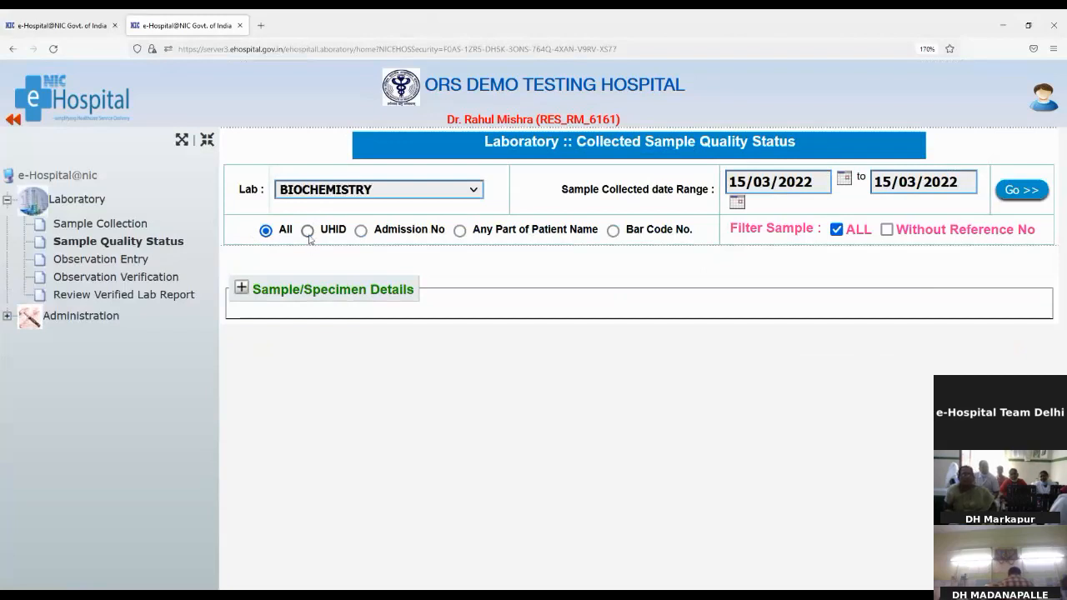
{"action": "left_click", "coordinate": [308, 231]}
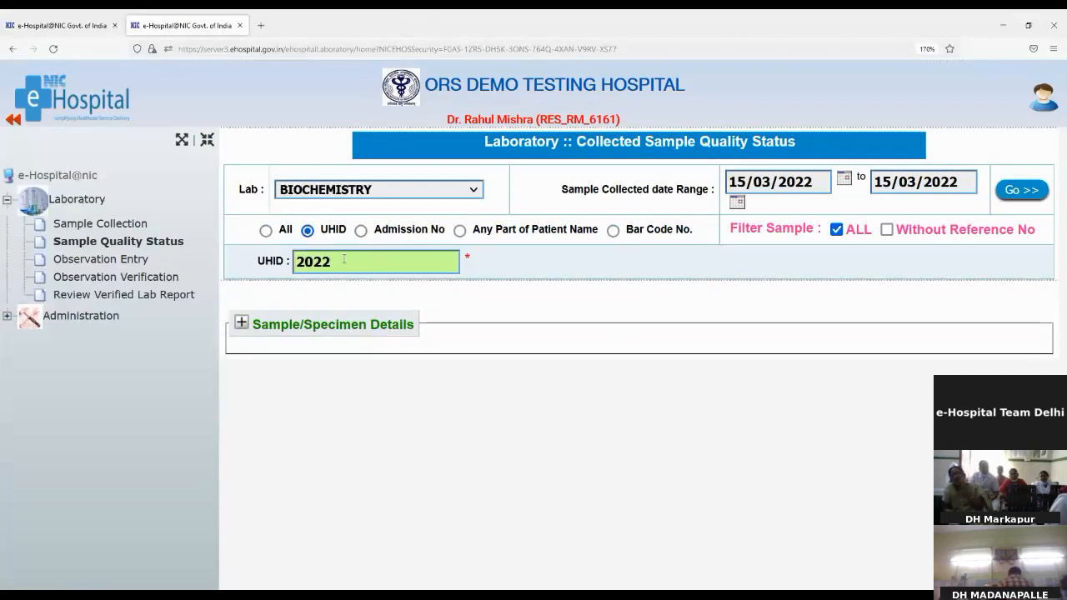
{"action": "double_click", "coordinate": [319, 260]}
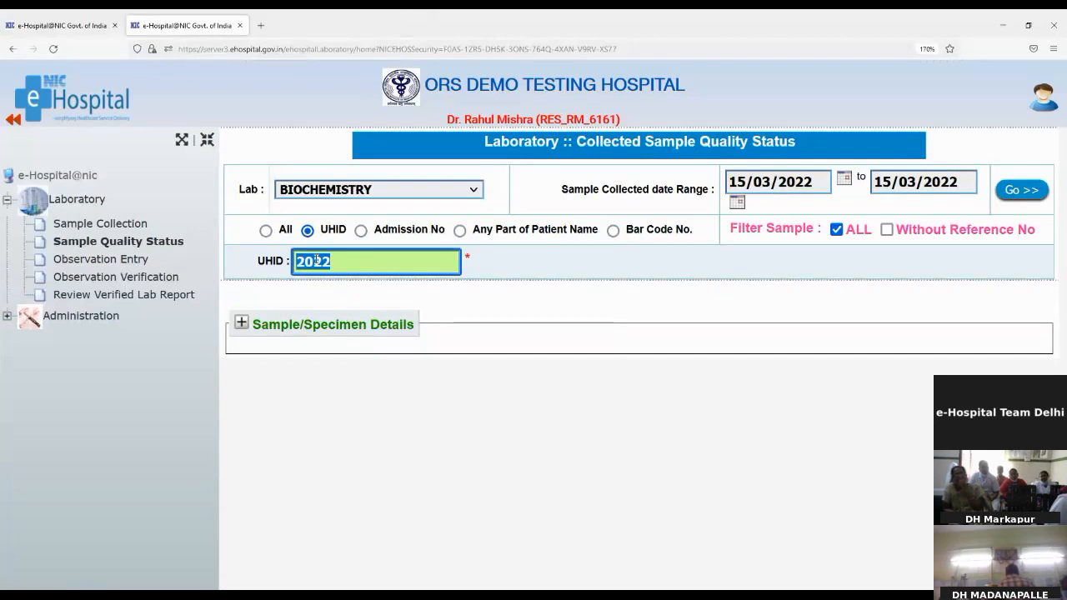
{"action": "key", "text": "ctrl+v"}
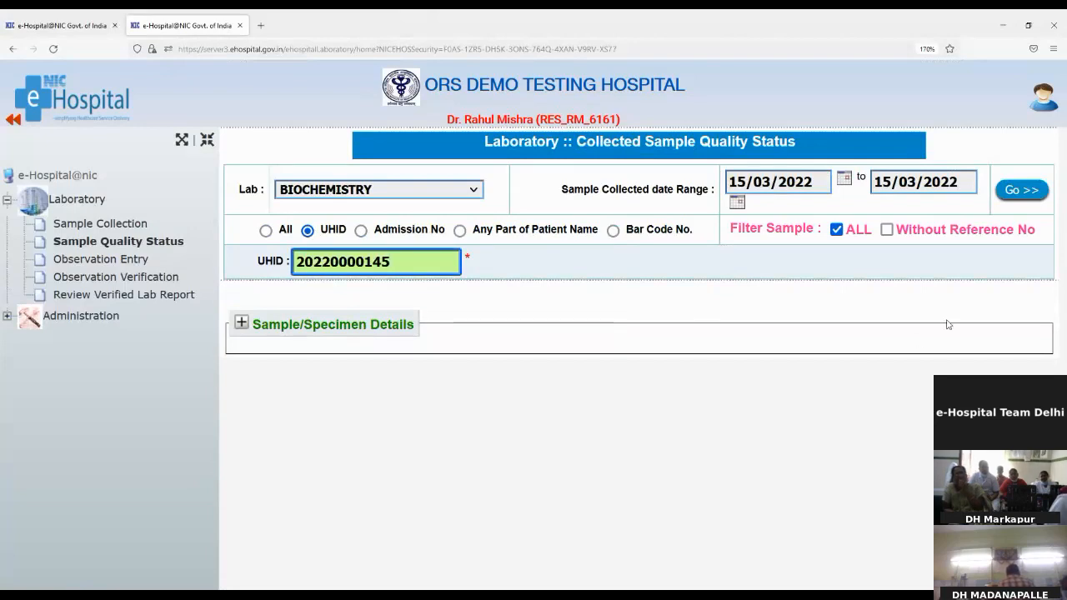
{"action": "left_click", "coordinate": [1032, 194]}
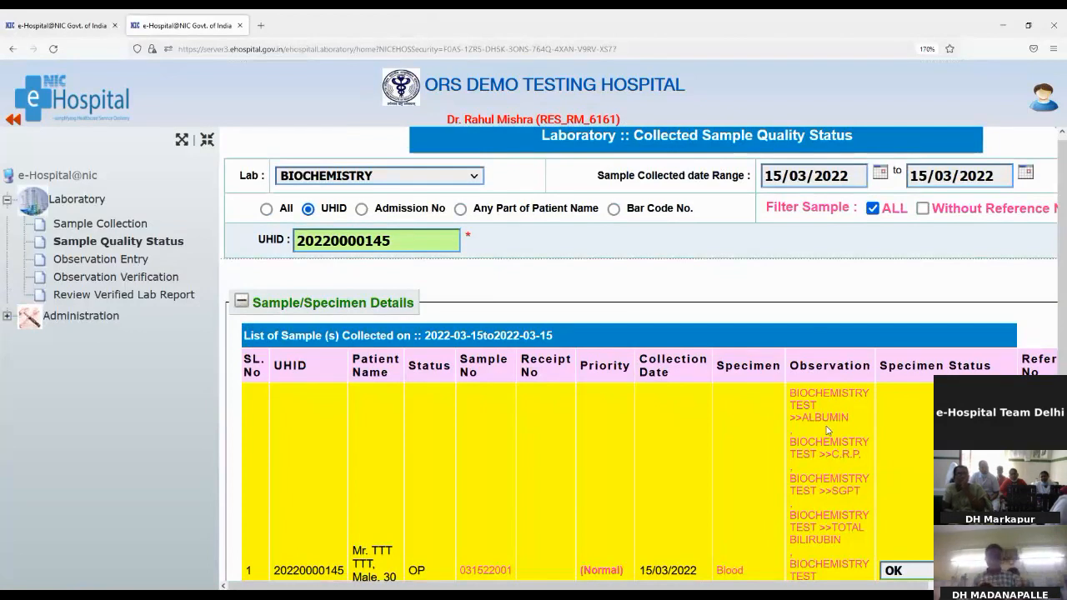
{"action": "scroll", "coordinate": [827, 430], "scroll_direction": "down", "scroll_amount": 1}
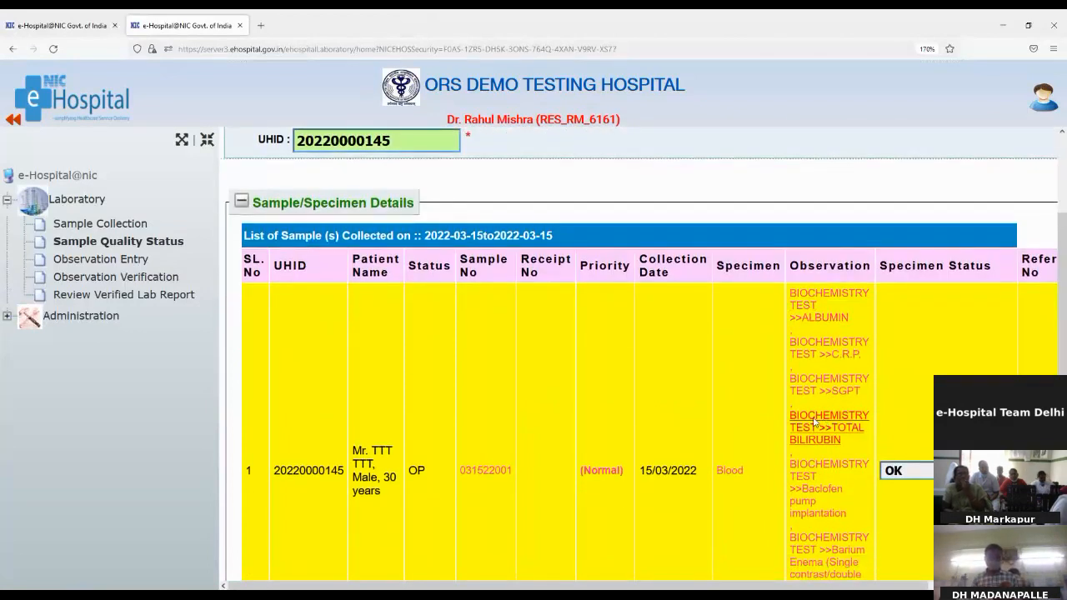
{"action": "left_click_drag", "start_coordinate": [717, 587], "coordinate": [785, 586]}
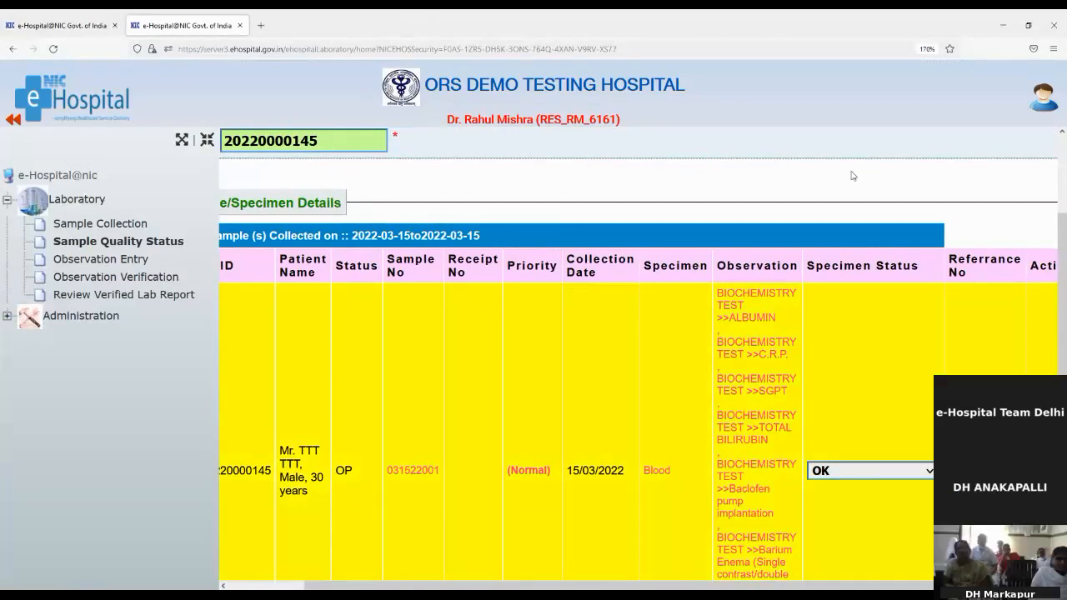
Give sample 031522001 reference number 123 and remark 'test', and save it as OK.
{"action": "scroll", "coordinate": [1004, 364], "scroll_direction": "down", "scroll_amount": 2}
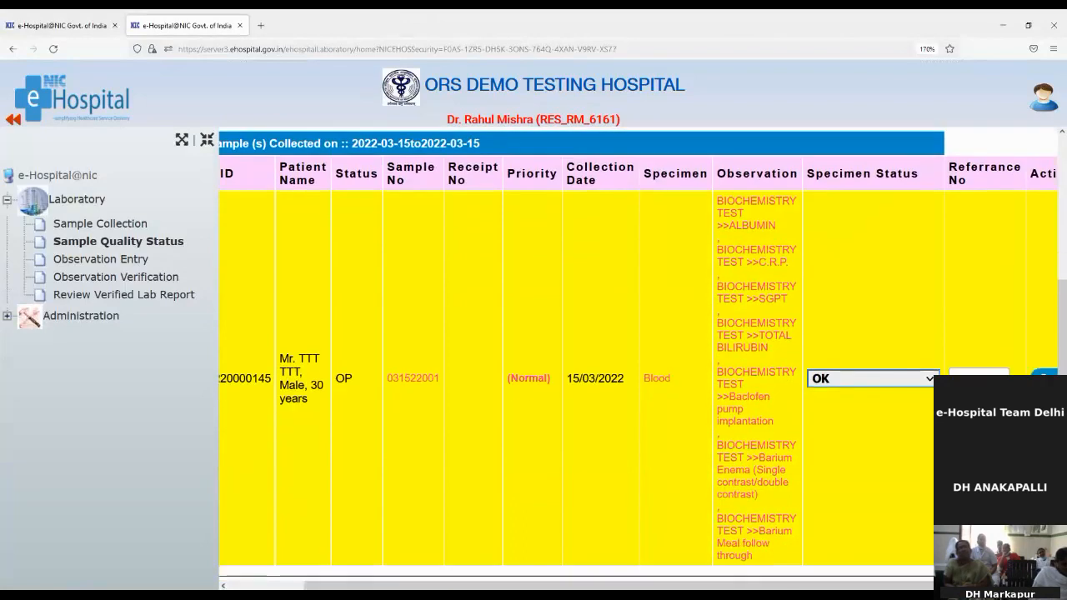
{"action": "left_click", "coordinate": [1000, 374]}
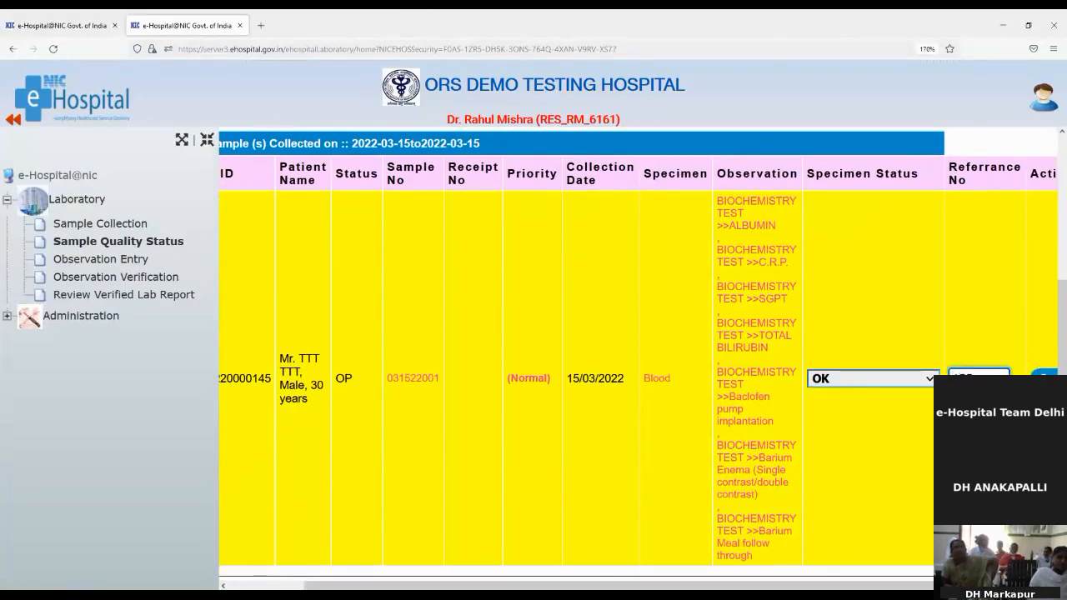
{"action": "key", "text": "Tab"}
{"action": "left_click", "coordinate": [1043, 376]}
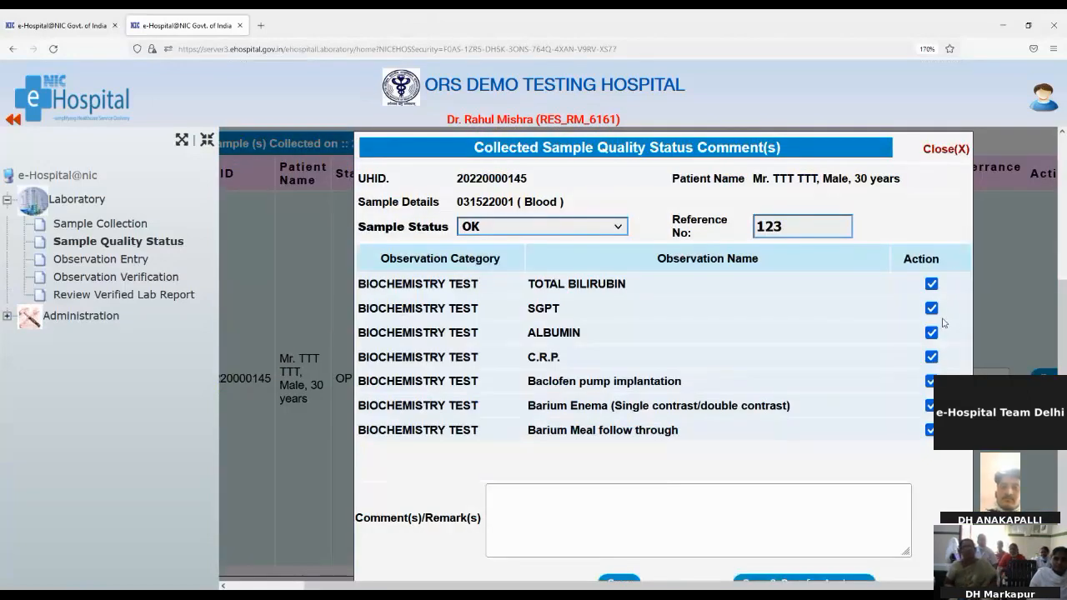
{"action": "left_click", "coordinate": [736, 503]}
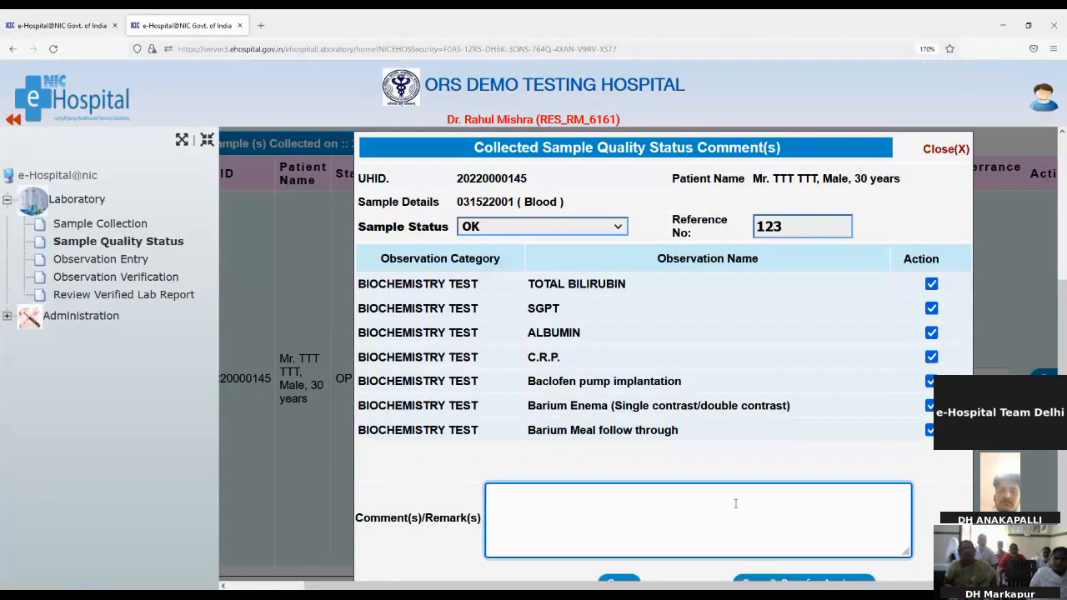
{"action": "type", "text": "test"}
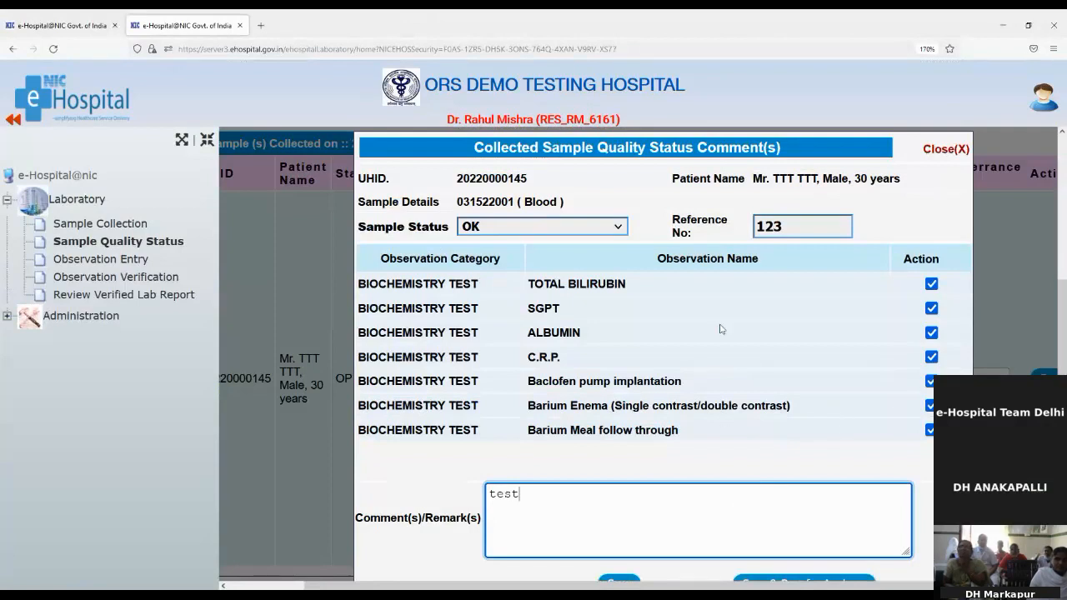
{"action": "left_click", "coordinate": [1052, 48]}
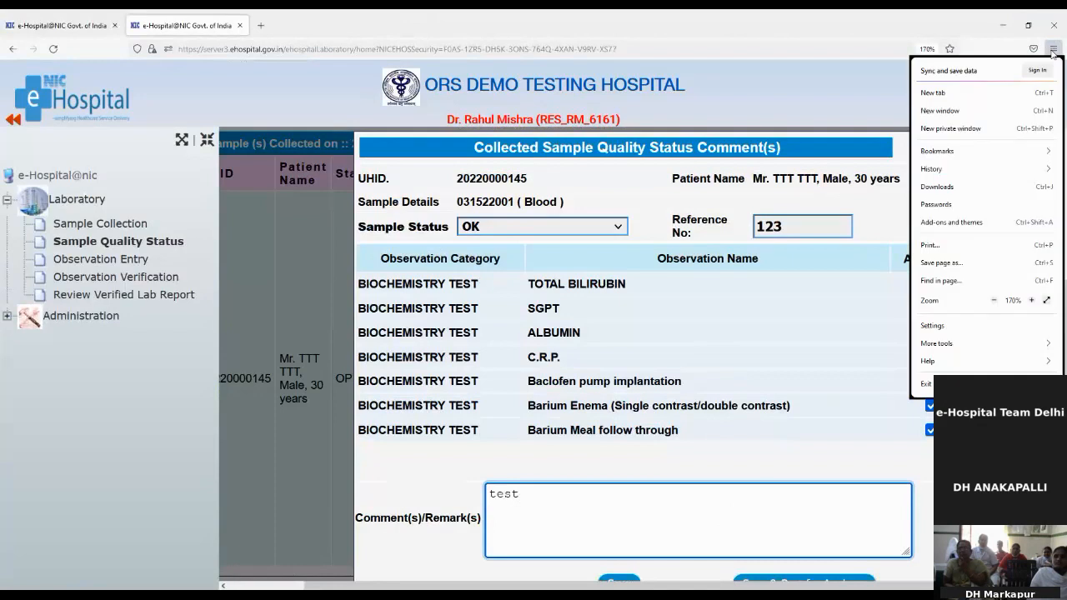
{"action": "left_click", "coordinate": [993, 301]}
{"action": "key", "text": "Escape"}
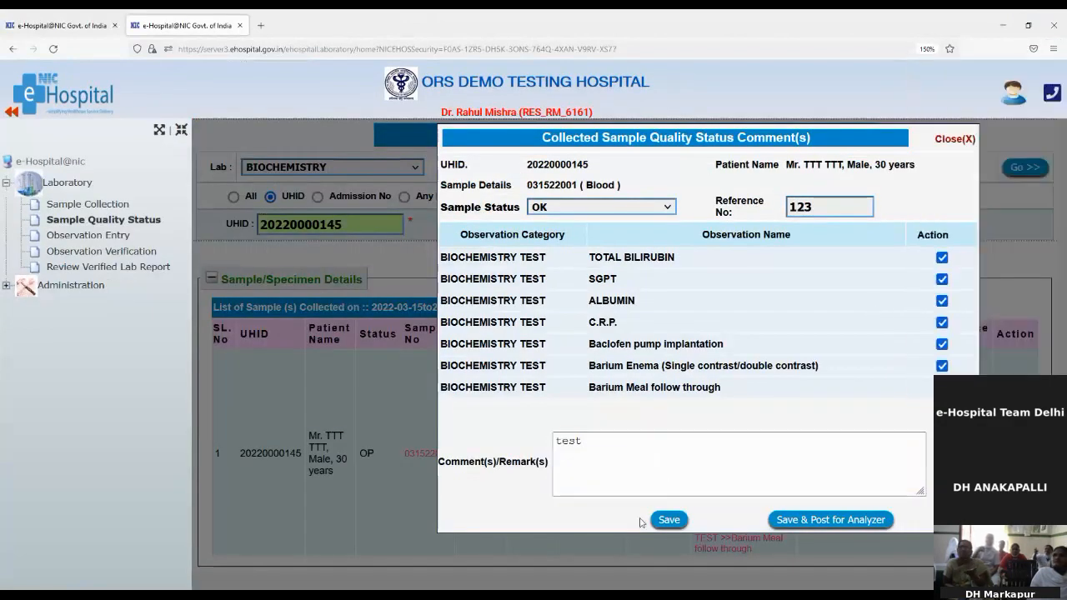
{"action": "left_click", "coordinate": [667, 524]}
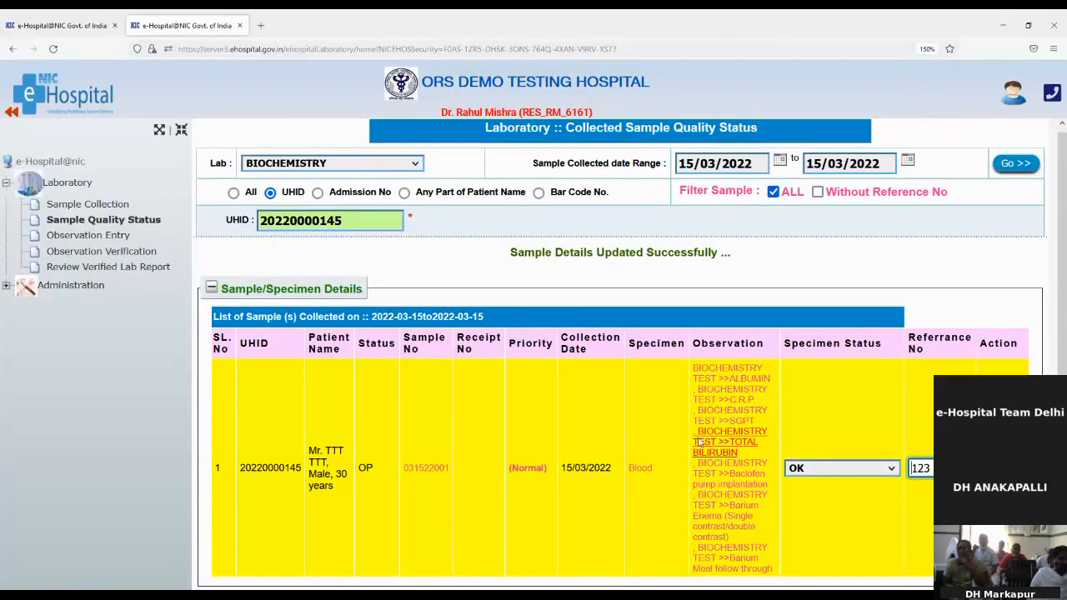
In Observation Entry, list the UHID's samples and open sample 031522001.
{"action": "left_click", "coordinate": [125, 236]}
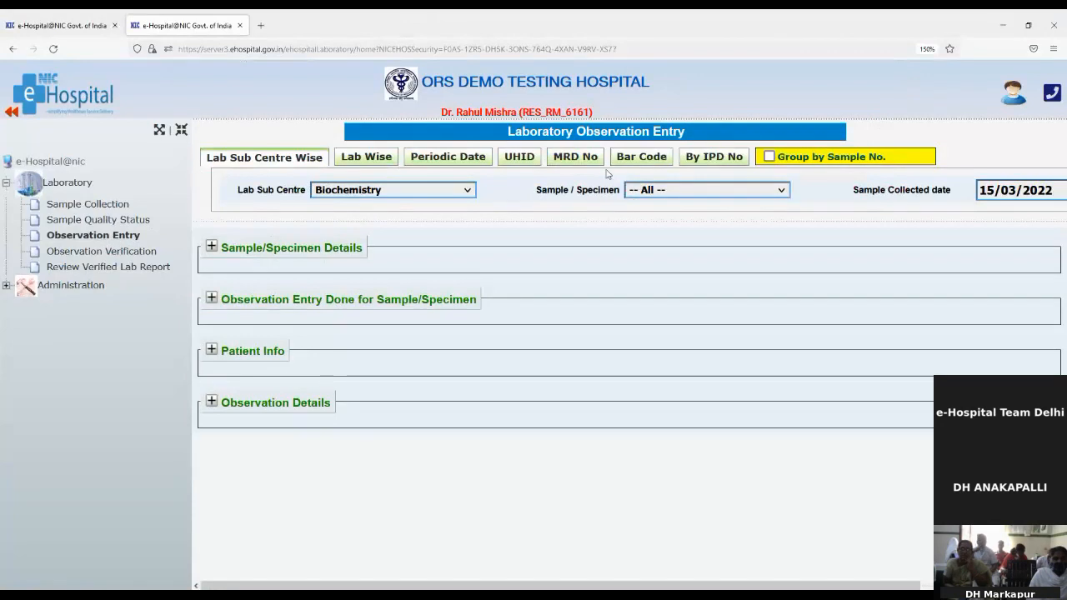
{"action": "left_click", "coordinate": [527, 165]}
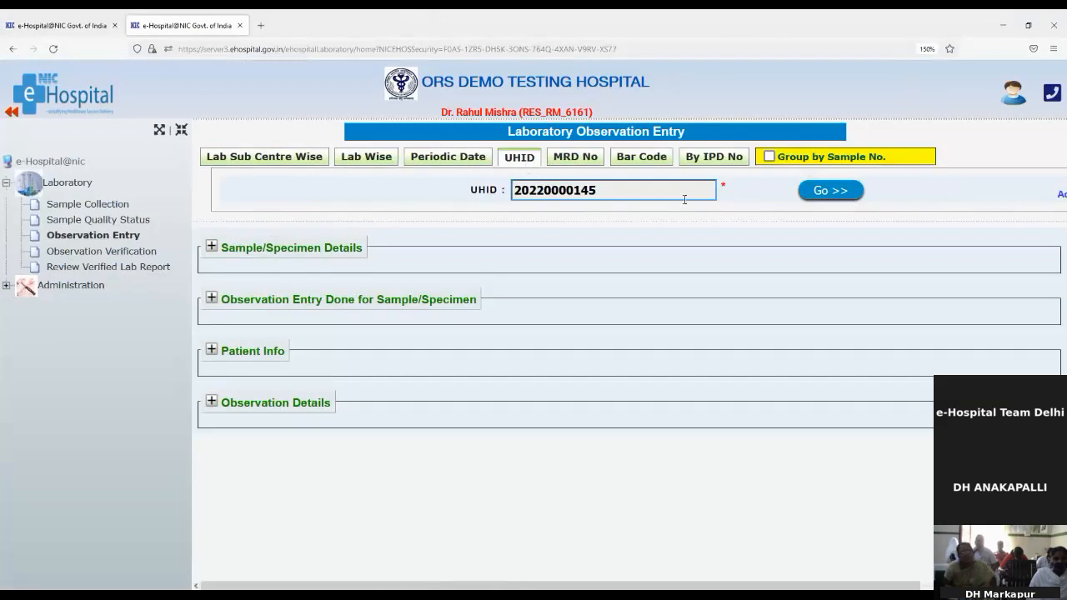
{"action": "left_click", "coordinate": [850, 193]}
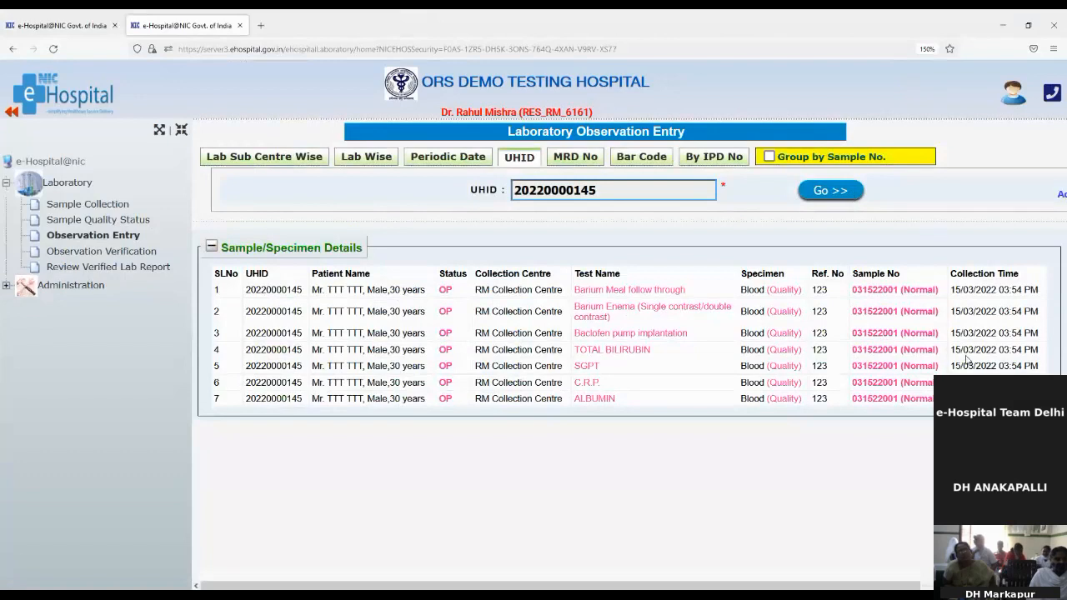
{"action": "left_click", "coordinate": [873, 290]}
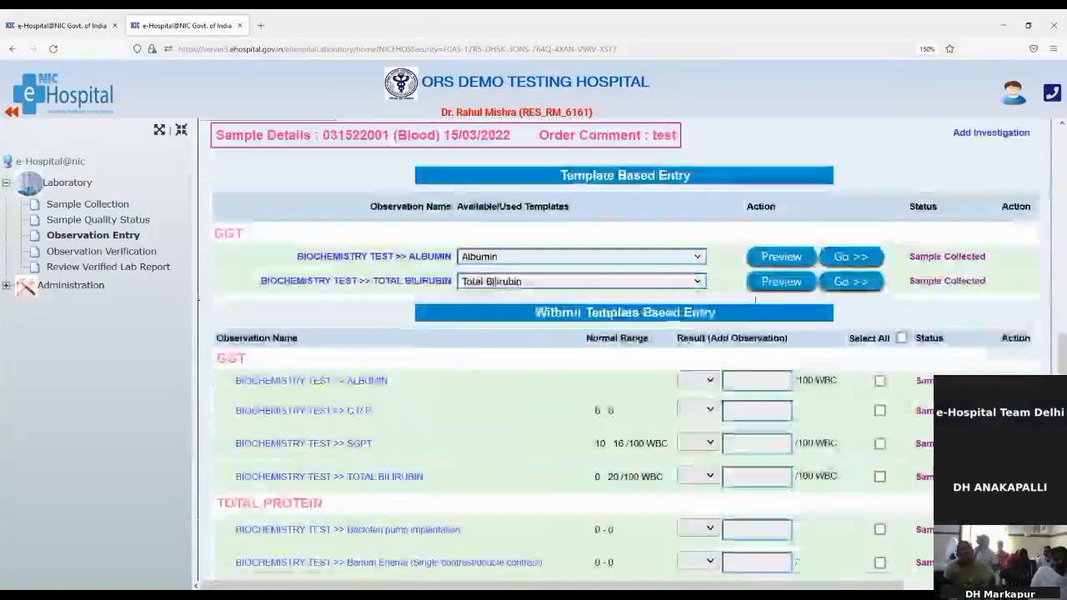
Enter results 0, 2, 20 and 25 for Albumin, C.R.P., SGPT and Total Bilirubin.
{"action": "scroll", "coordinate": [756, 297], "scroll_direction": "down", "scroll_amount": 2}
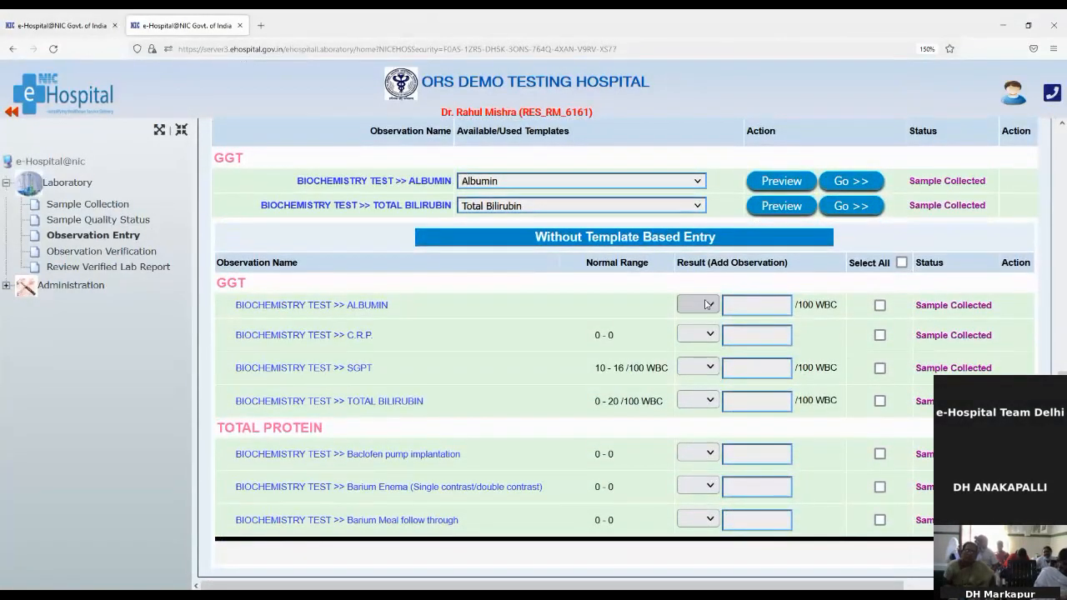
{"action": "left_click", "coordinate": [776, 304]}
{"action": "type", "text": "0"}
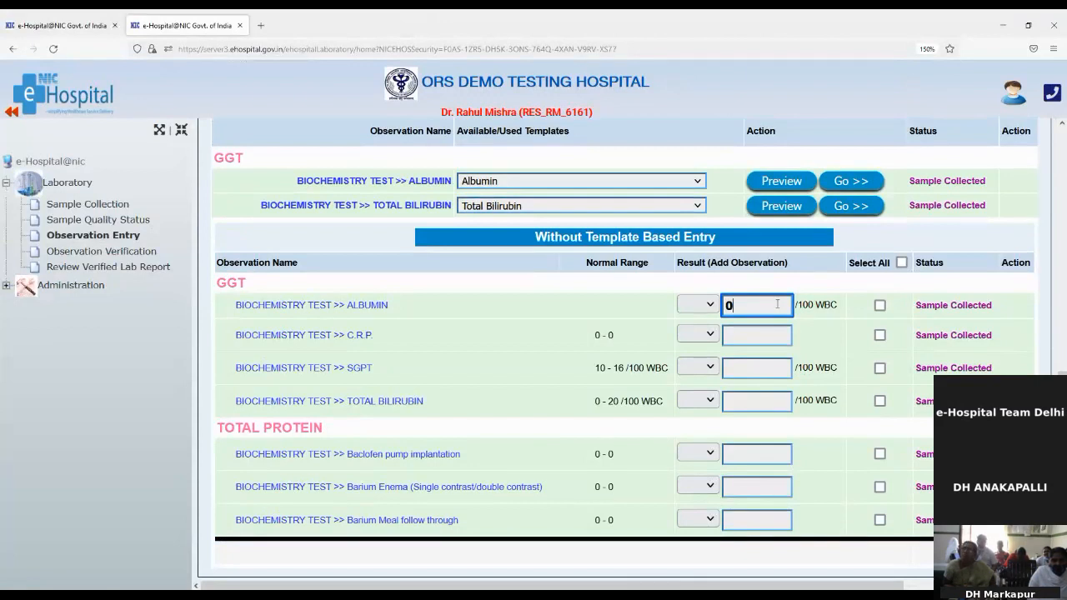
{"action": "scroll", "coordinate": [776, 304], "scroll_direction": "up", "scroll_amount": 3}
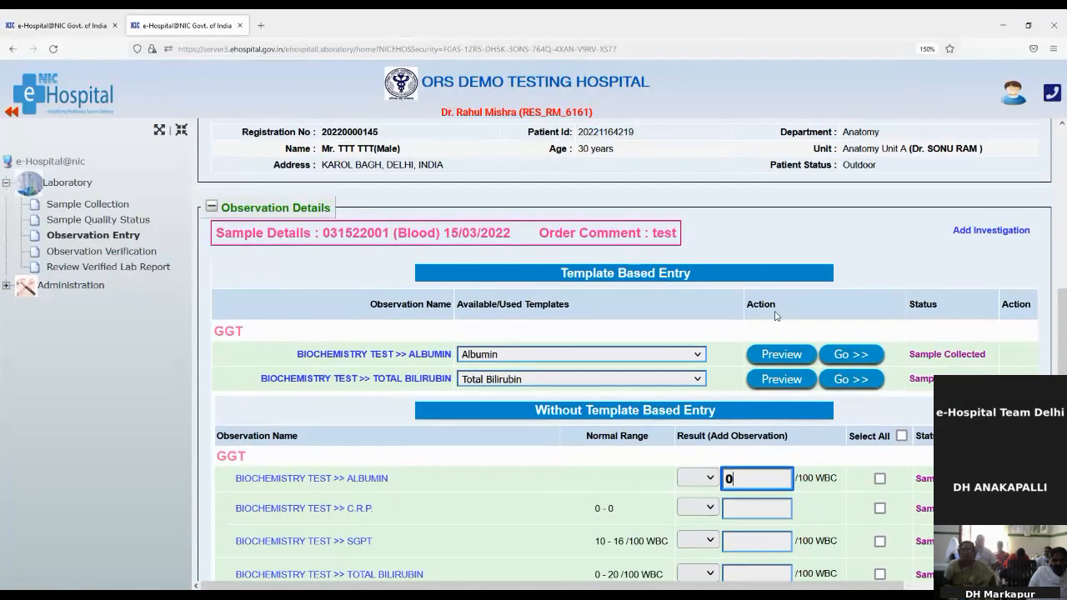
{"action": "scroll", "coordinate": [770, 342], "scroll_direction": "down", "scroll_amount": 2}
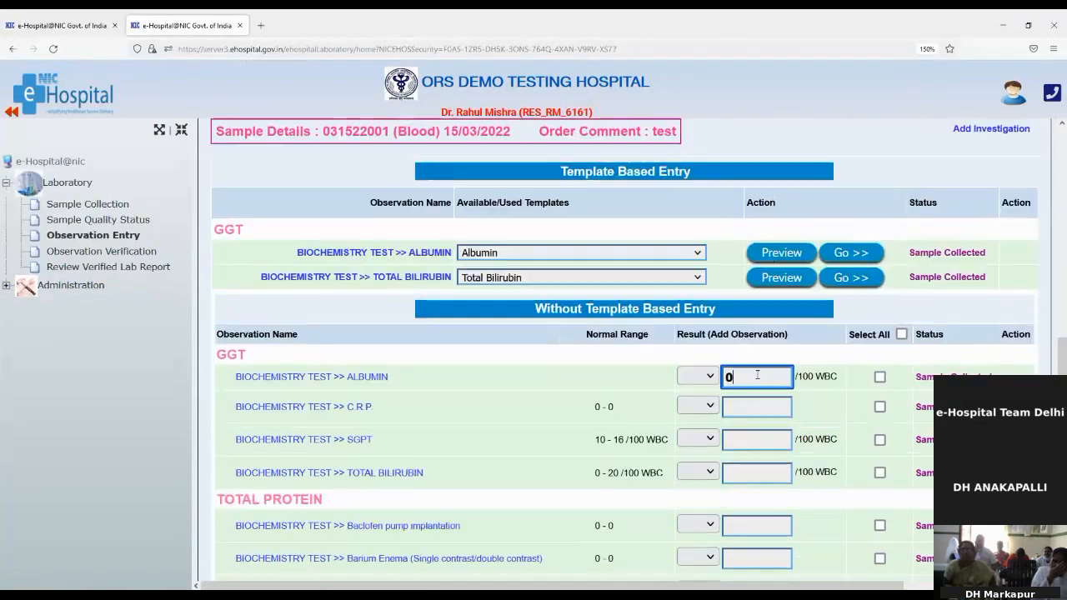
{"action": "left_click", "coordinate": [747, 336]}
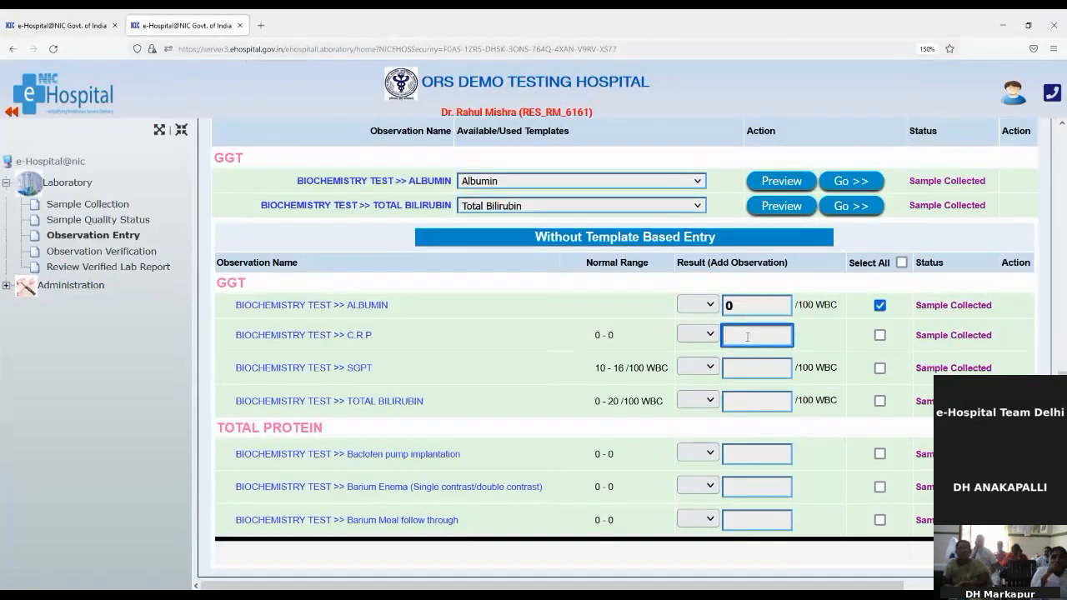
{"action": "type", "text": "2"}
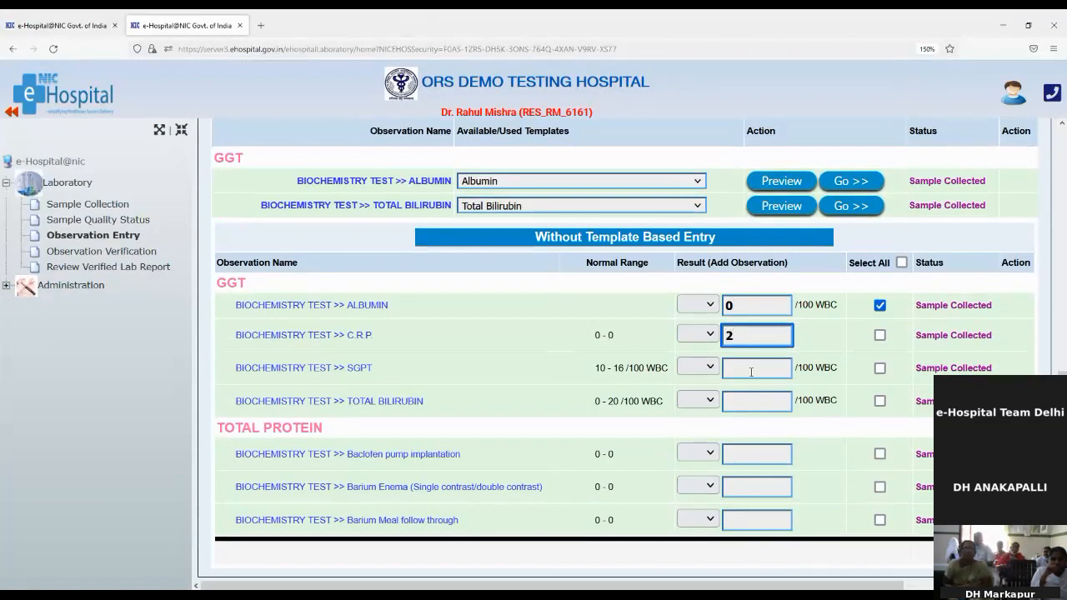
{"action": "left_click", "coordinate": [750, 372]}
{"action": "type", "text": "20"}
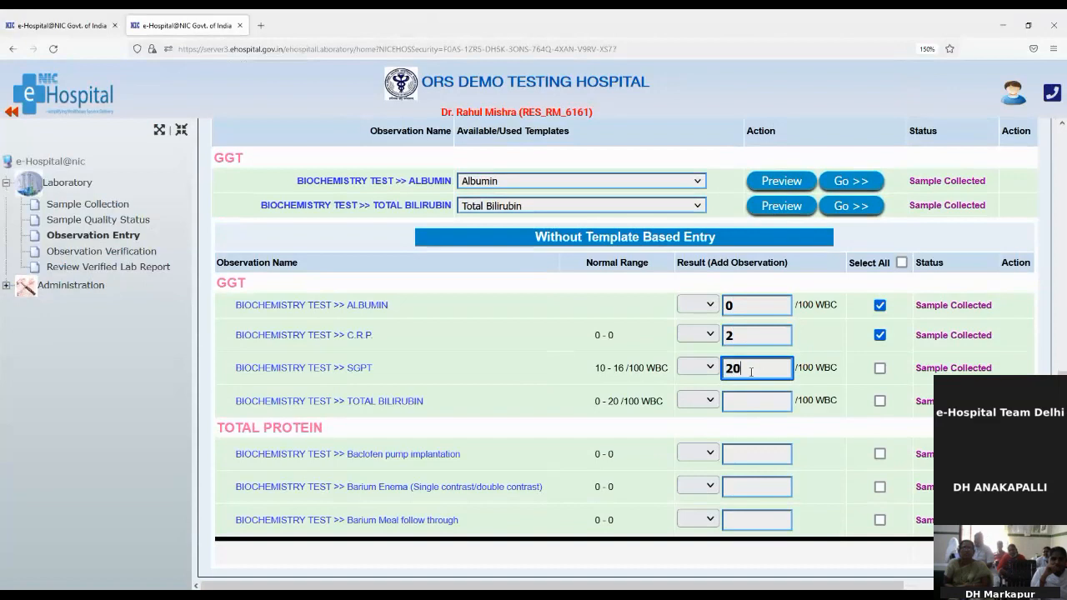
{"action": "left_click", "coordinate": [749, 401]}
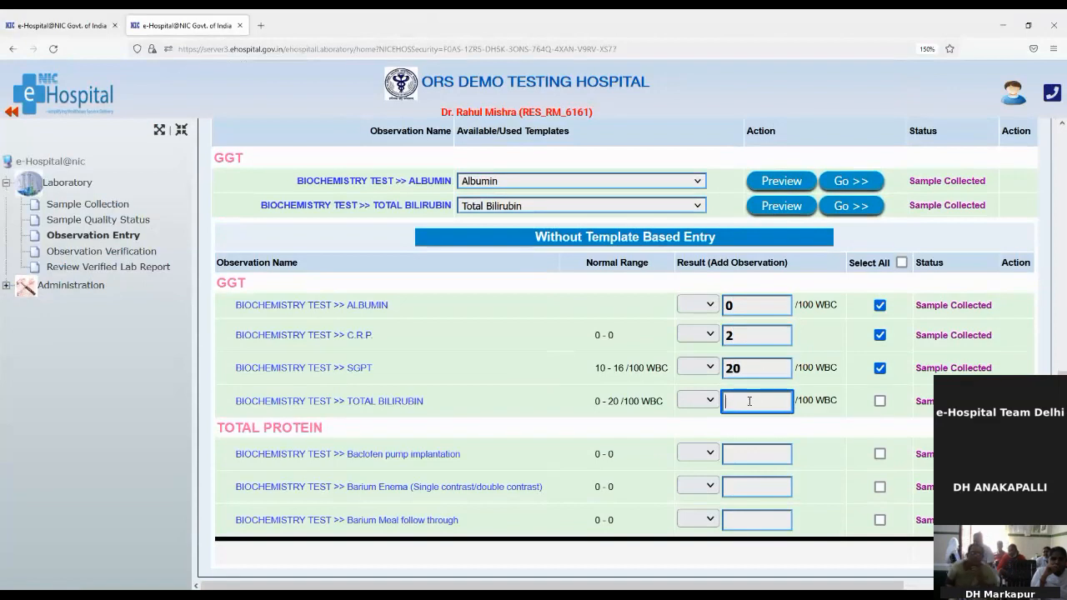
{"action": "type", "text": "25"}
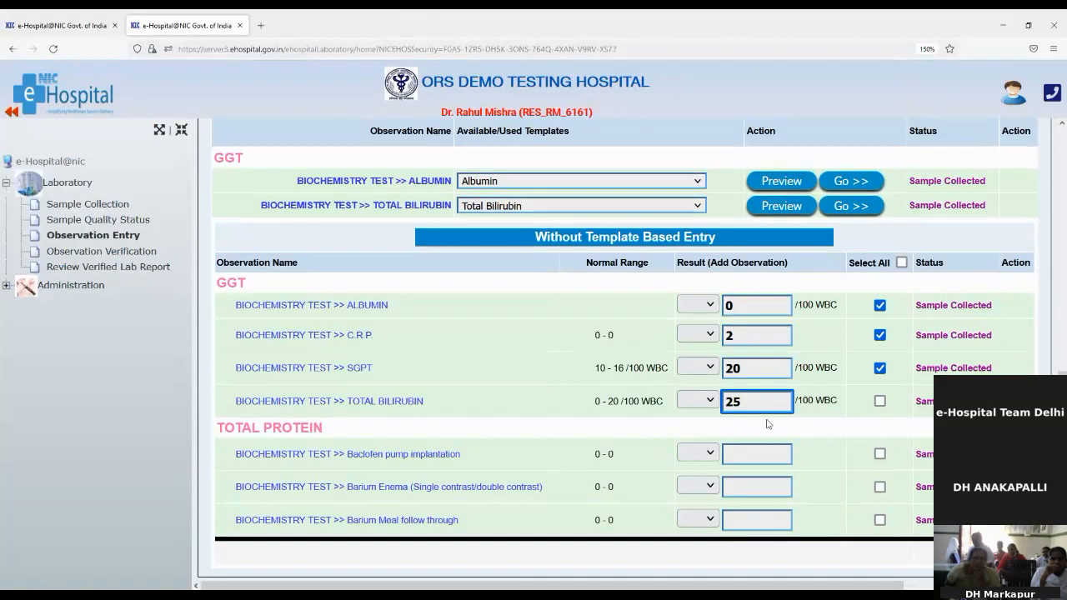
Enter 0, 0 and 1 for Baclofen, Barium Enema and Barium Meal, then save the observations.
{"action": "left_click", "coordinate": [760, 454]}
{"action": "type", "text": "0"}
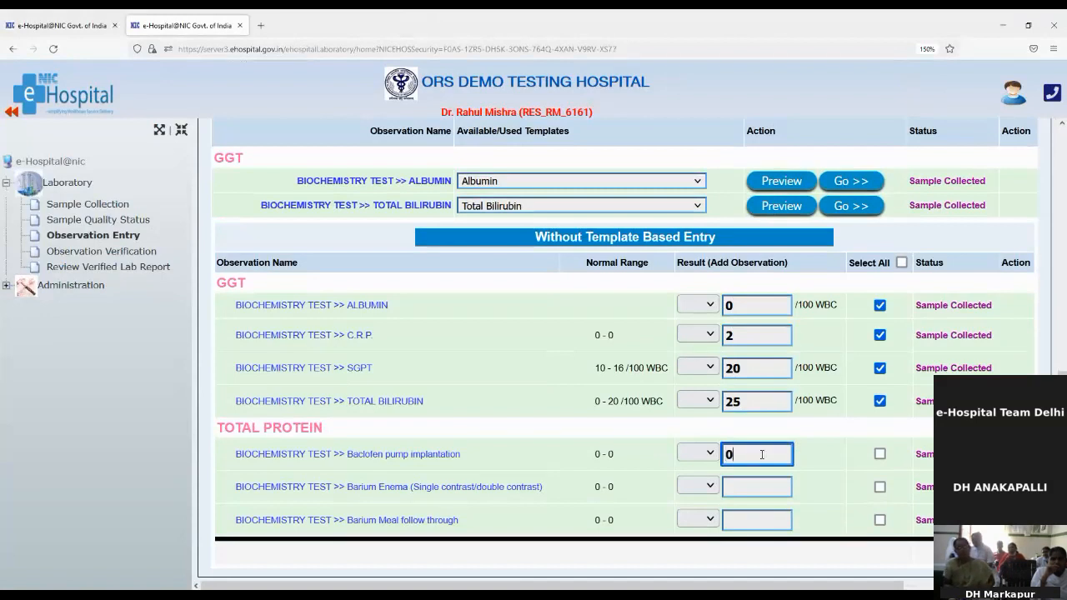
{"action": "key", "text": "Tab"}
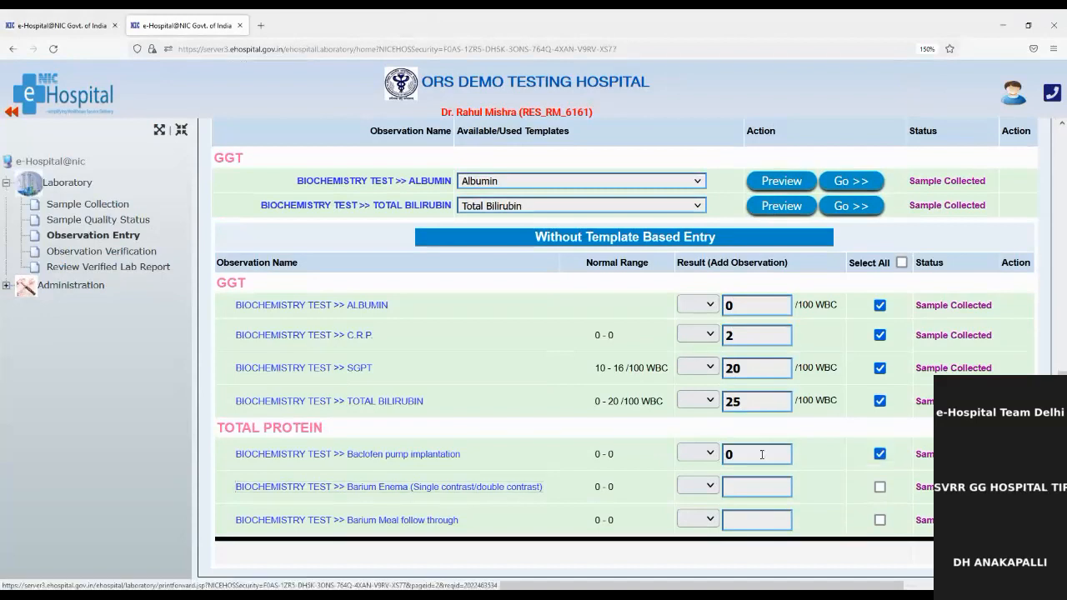
{"action": "key", "text": "Tab"}
{"action": "key", "text": "Tab"}
{"action": "type", "text": "0"}
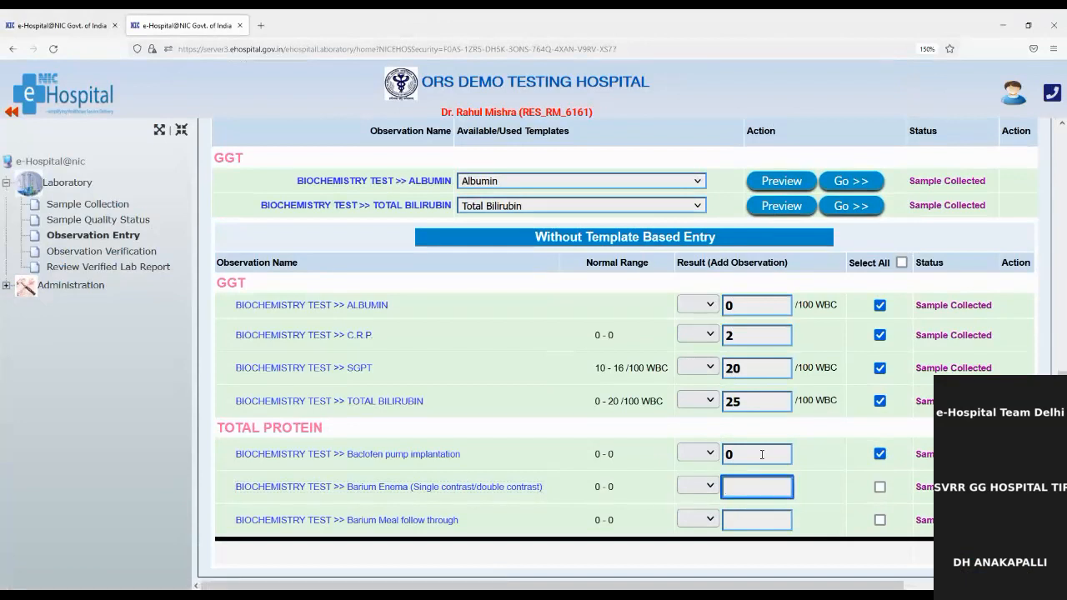
{"action": "key", "text": "Tab"}
{"action": "key", "text": "Tab"}
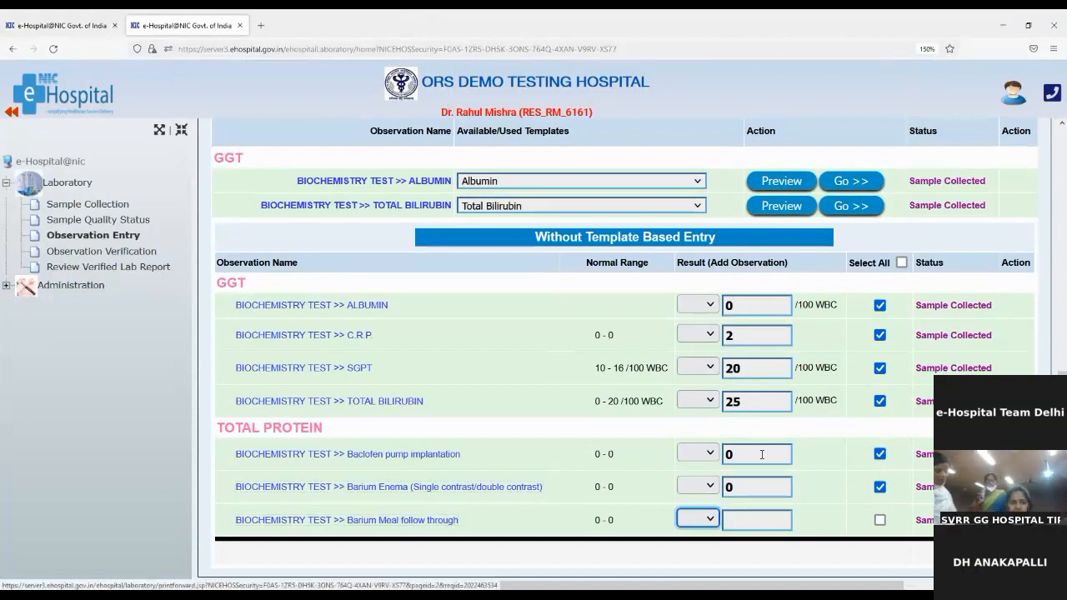
{"action": "key", "text": "Tab"}
{"action": "type", "text": "1"}
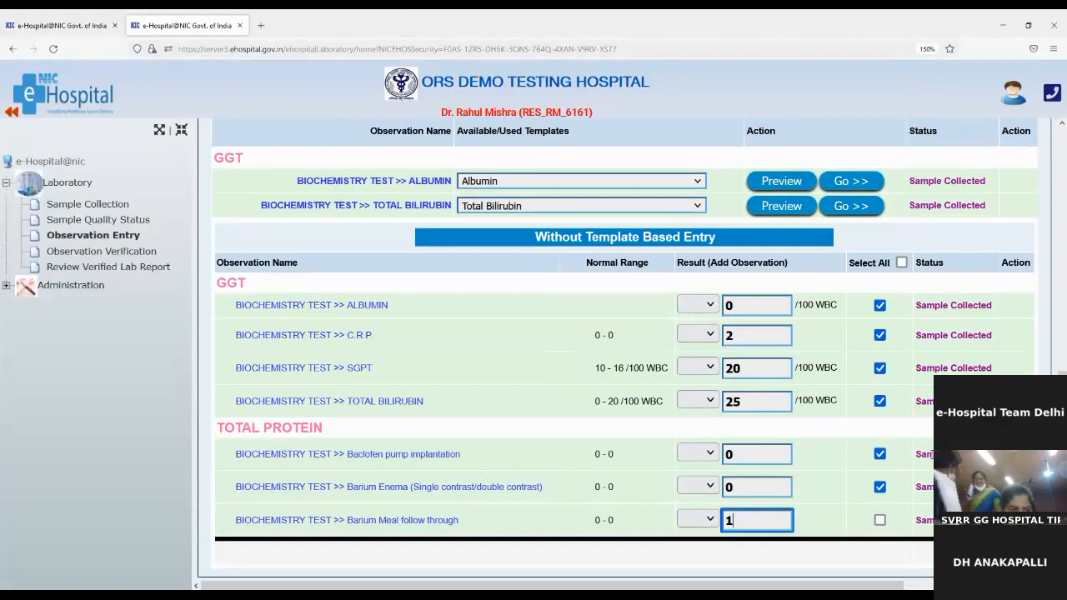
{"action": "key", "text": "Tab"}
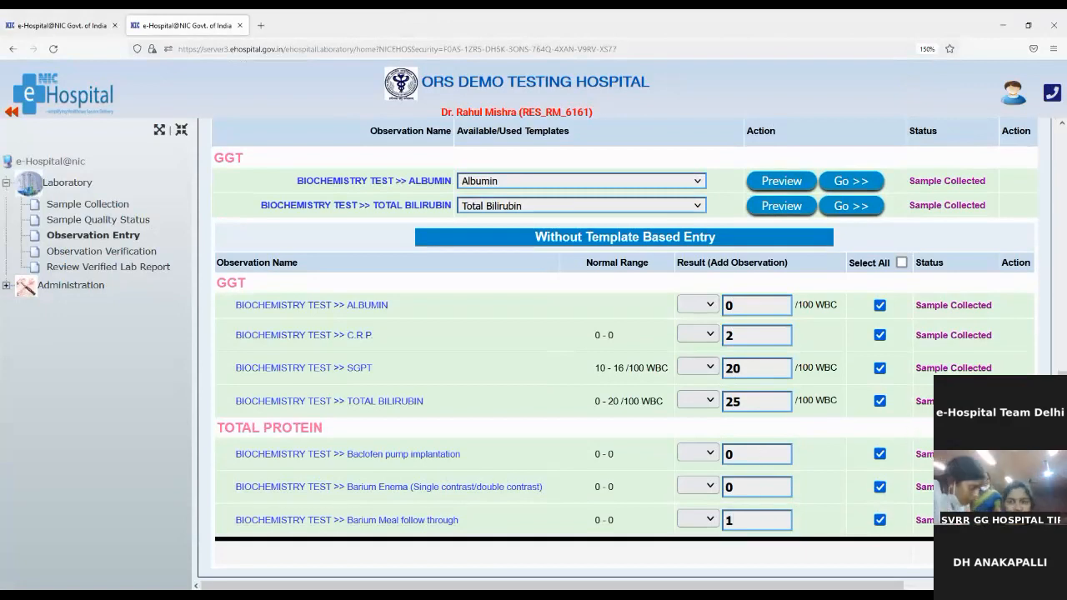
{"action": "left_click", "coordinate": [983, 552]}
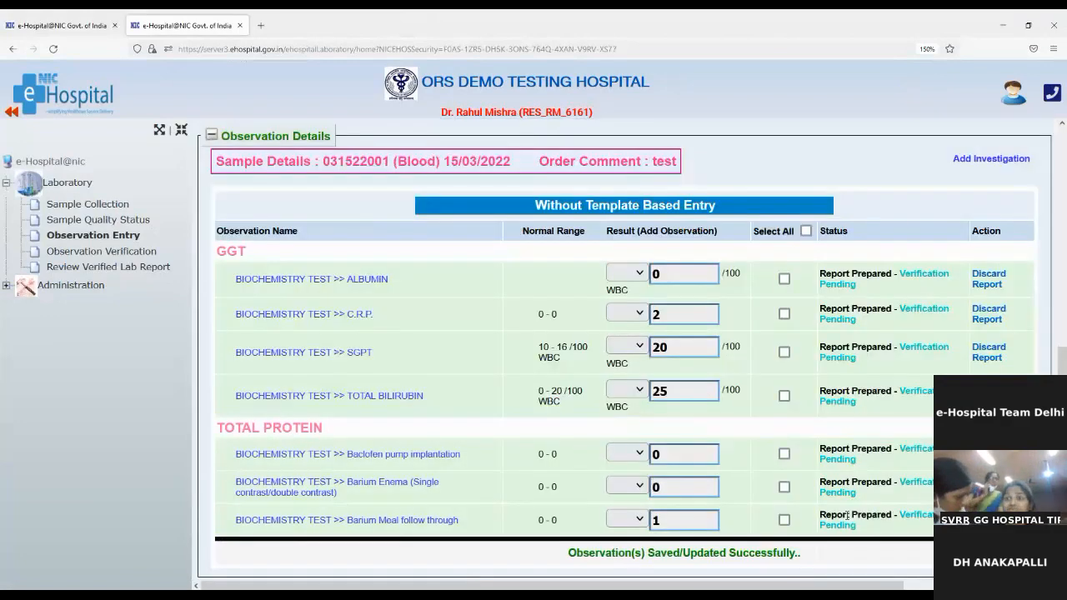
{"action": "left_click_drag", "start_coordinate": [573, 551], "coordinate": [824, 560]}
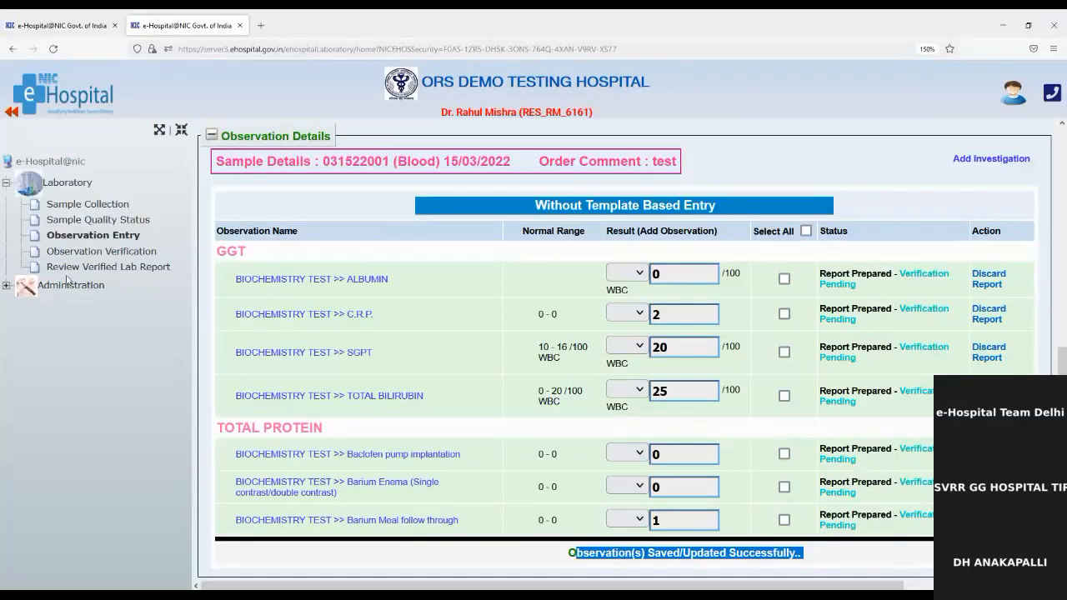
Search Observation Verification by the patient's UHID.
{"action": "left_click", "coordinate": [106, 252]}
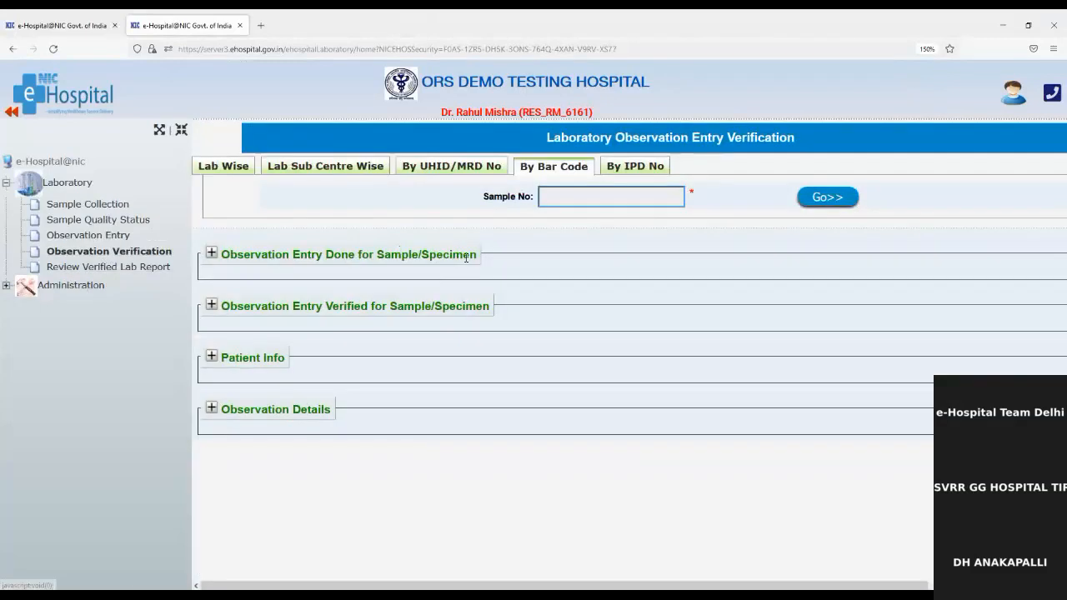
{"action": "left_click", "coordinate": [456, 166]}
{"action": "left_click", "coordinate": [450, 200]}
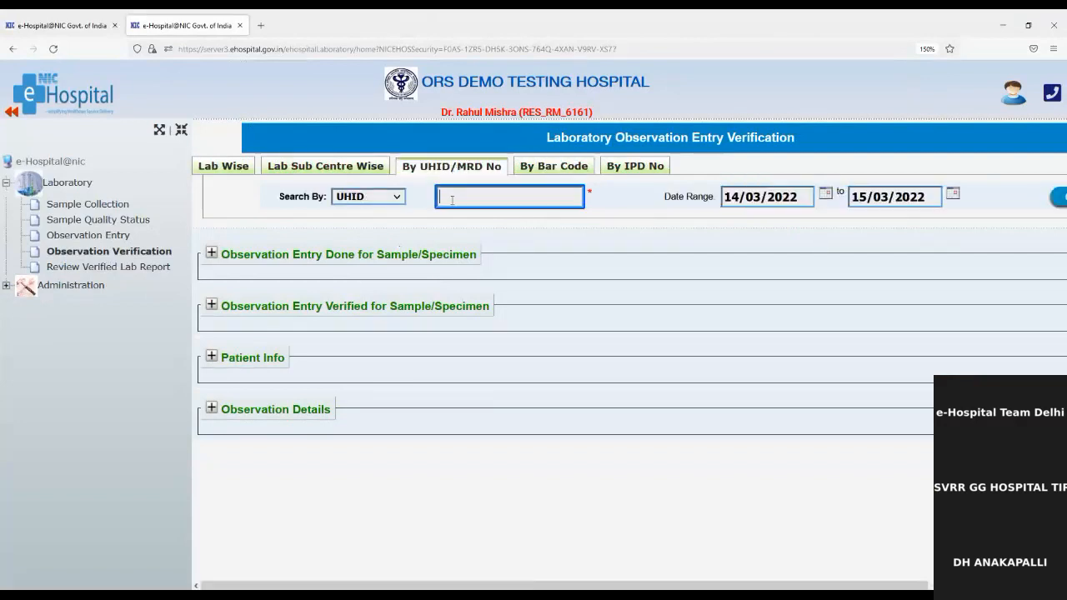
{"action": "key", "text": "ctrl+v"}
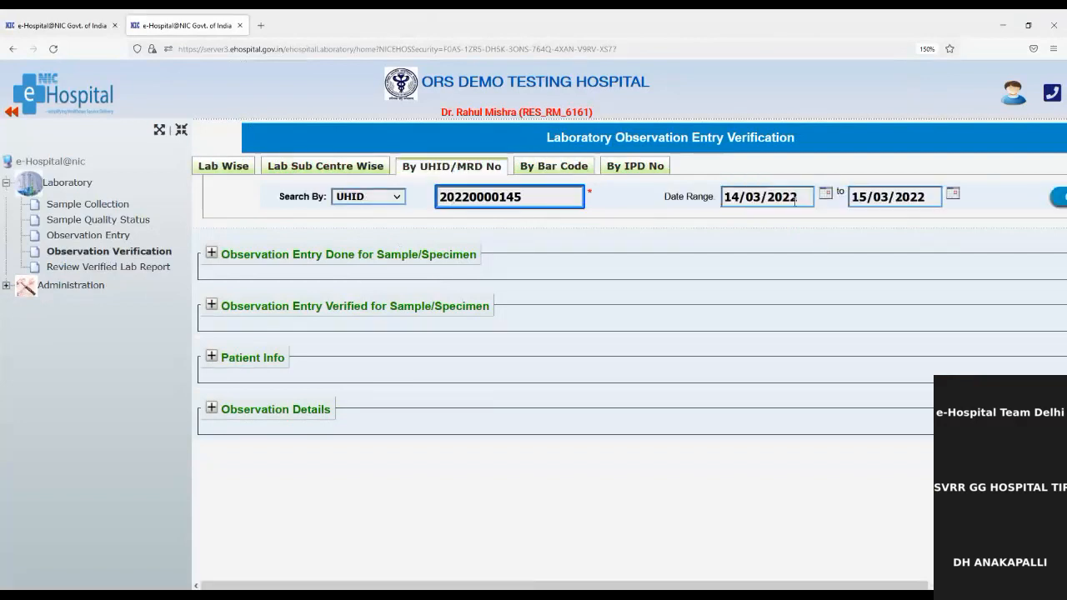
{"action": "left_click", "coordinate": [1058, 198]}
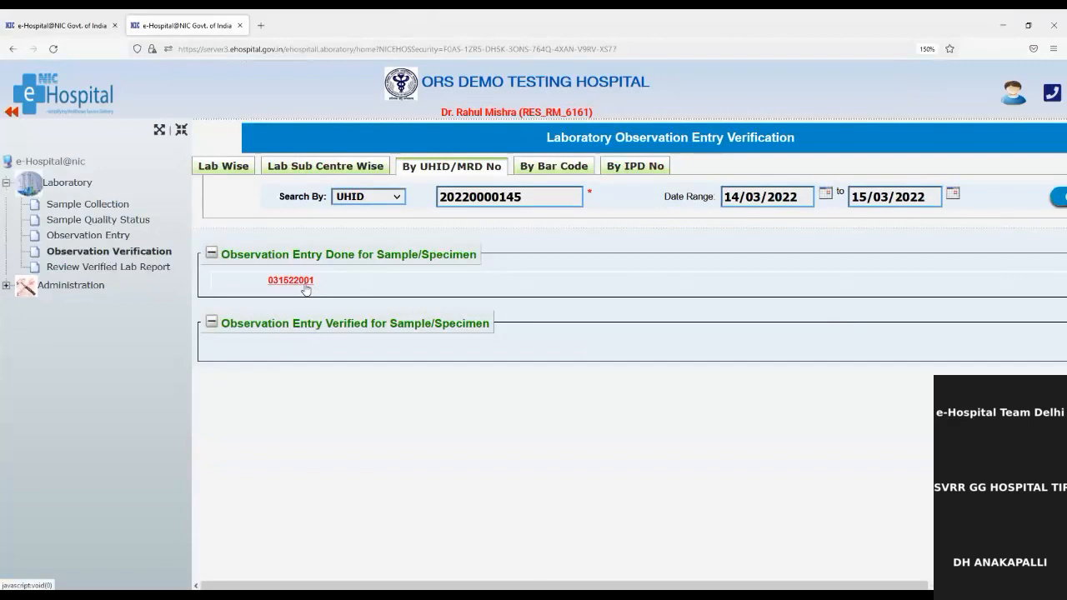
Open sample 031522001 and look over its seven entered results.
{"action": "left_click", "coordinate": [296, 286]}
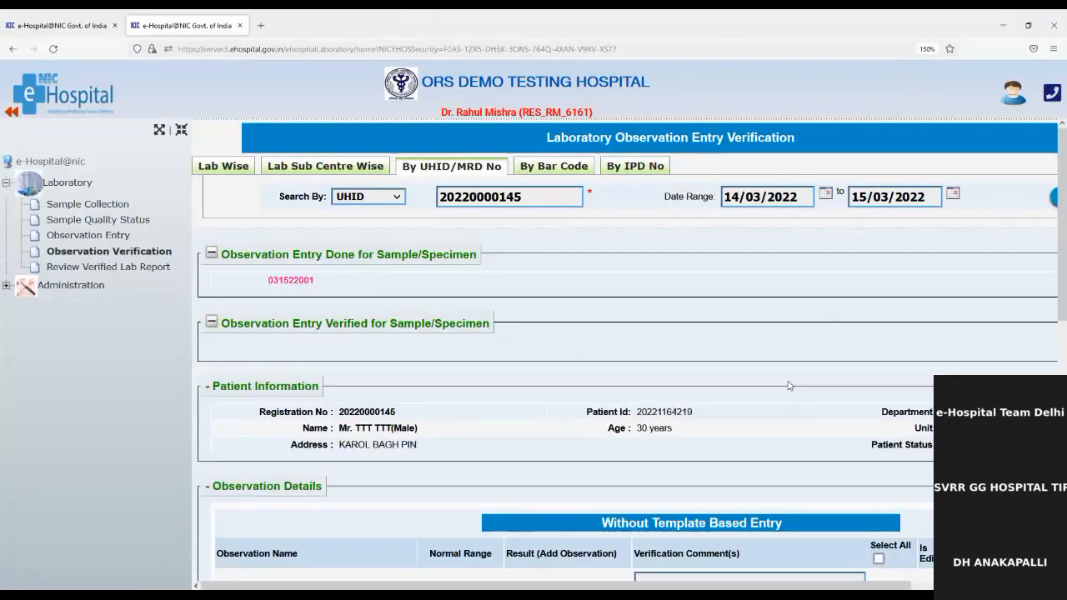
{"action": "scroll", "coordinate": [789, 384], "scroll_direction": "down", "scroll_amount": 2}
{"action": "scroll", "coordinate": [789, 384], "scroll_direction": "down", "scroll_amount": 5}
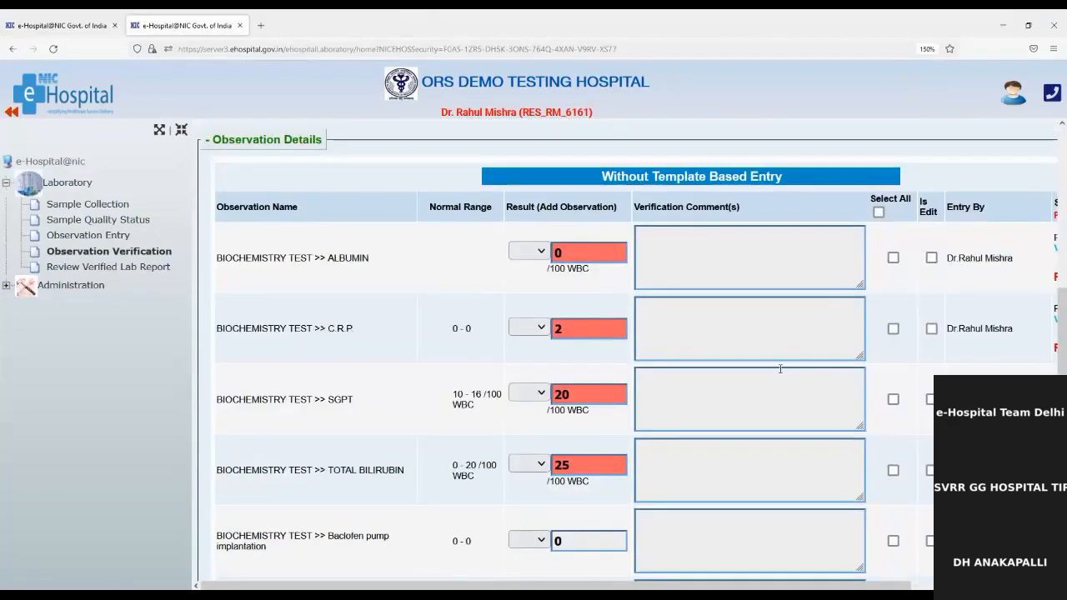
{"action": "scroll", "coordinate": [777, 367], "scroll_direction": "down", "scroll_amount": 4}
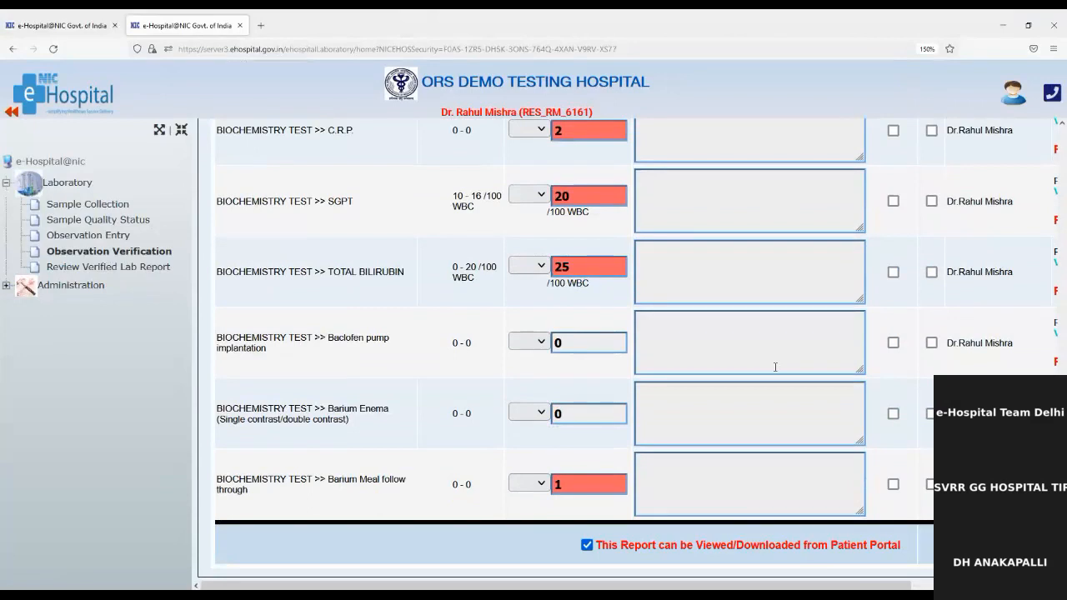
{"action": "scroll", "coordinate": [775, 366], "scroll_direction": "up", "scroll_amount": 3}
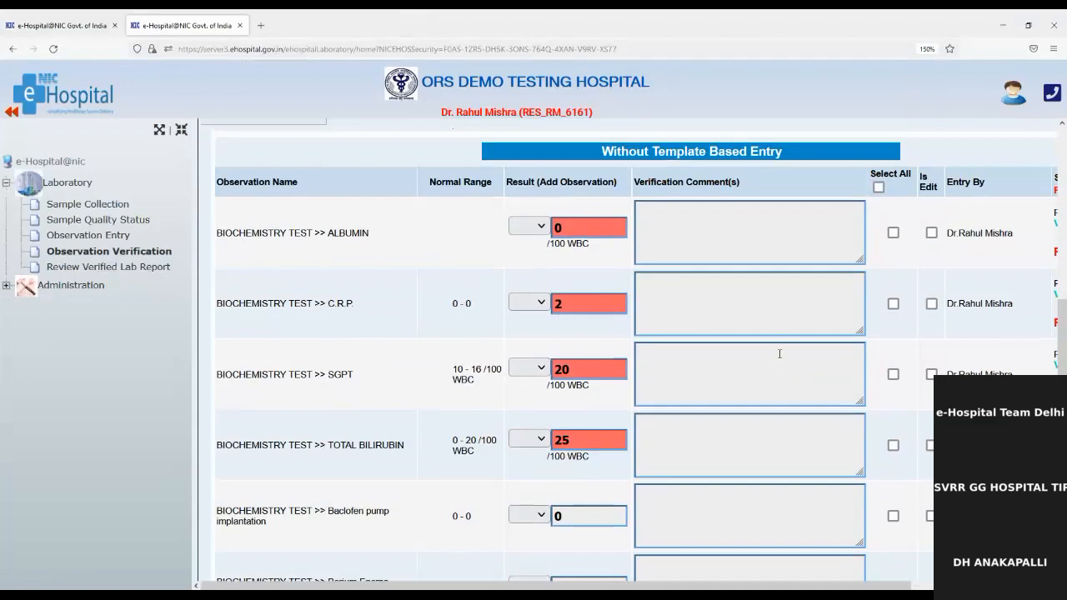
{"action": "scroll", "coordinate": [779, 353], "scroll_direction": "down", "scroll_amount": 3}
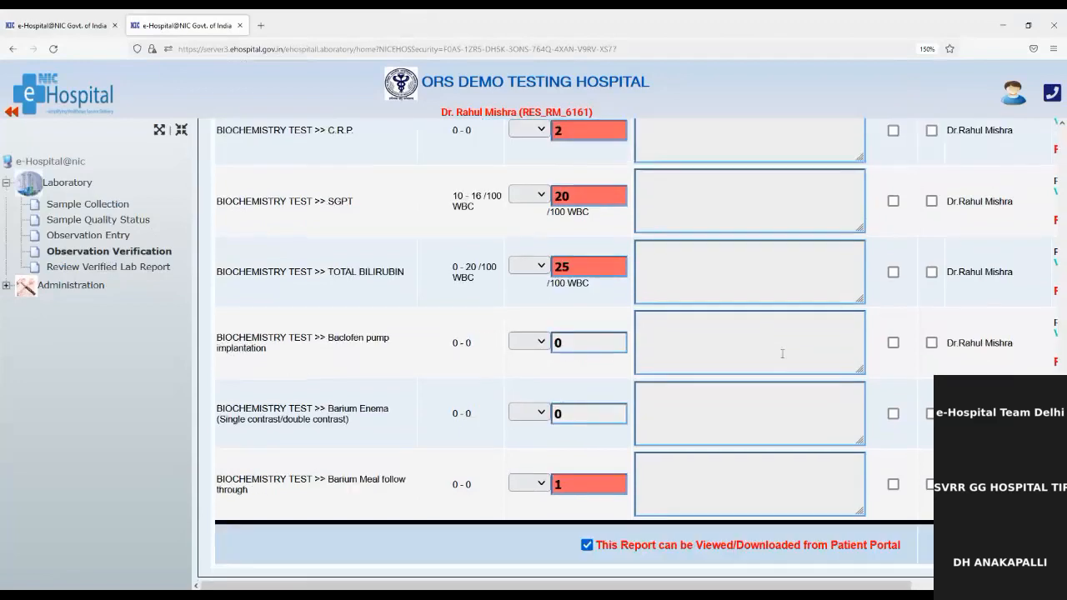
{"action": "scroll", "coordinate": [829, 341], "scroll_direction": "up", "scroll_amount": 6}
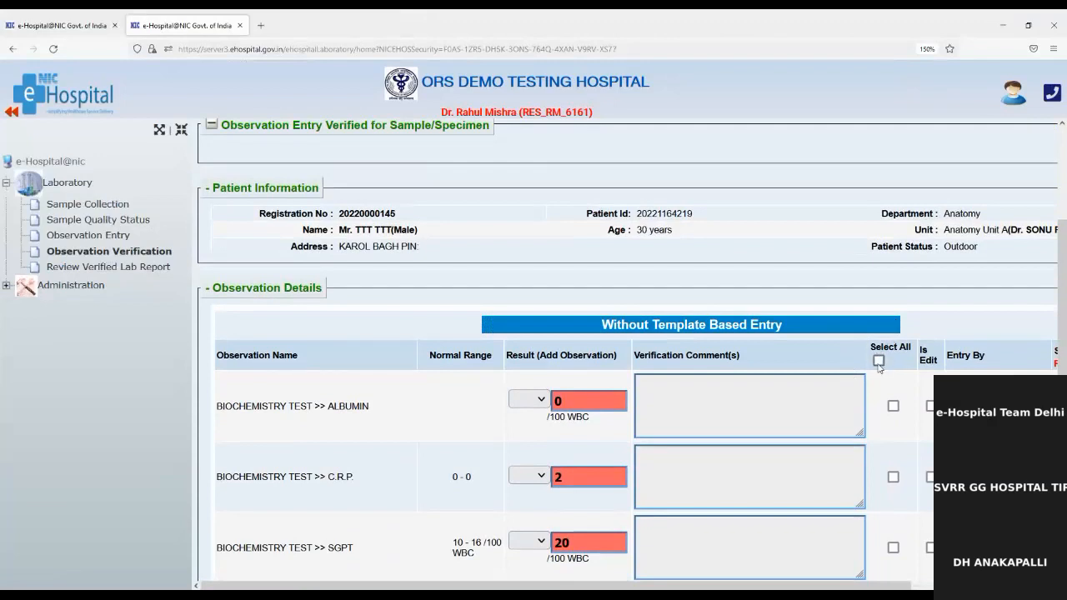
Select all observation rows and add the comment 'test' from Albumin through SGPT.
{"action": "left_click", "coordinate": [879, 360]}
{"action": "left_click", "coordinate": [796, 390]}
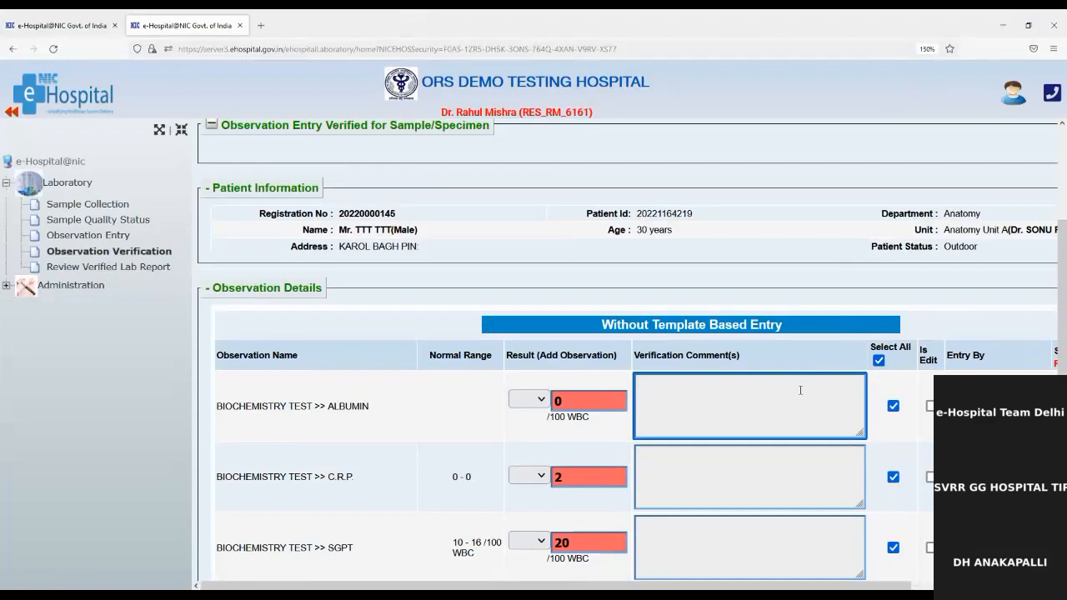
{"action": "type", "text": "test"}
{"action": "key", "text": "Tab"}
{"action": "key", "text": "Tab"}
{"action": "key", "text": "Tab"}
{"action": "key", "text": "Tab"}
{"action": "key", "text": "Tab"}
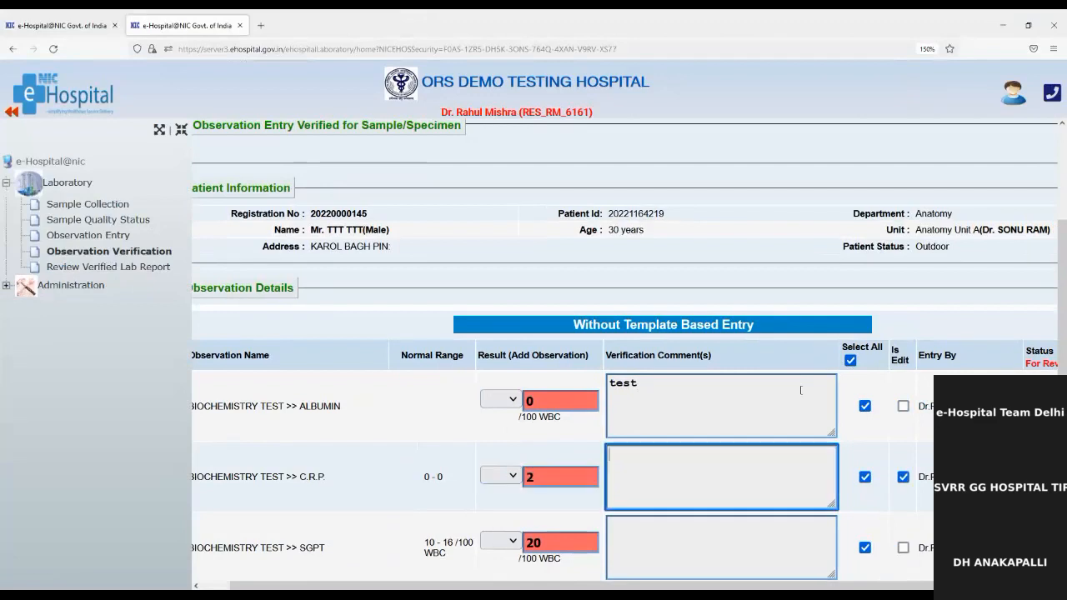
{"action": "type", "text": "test"}
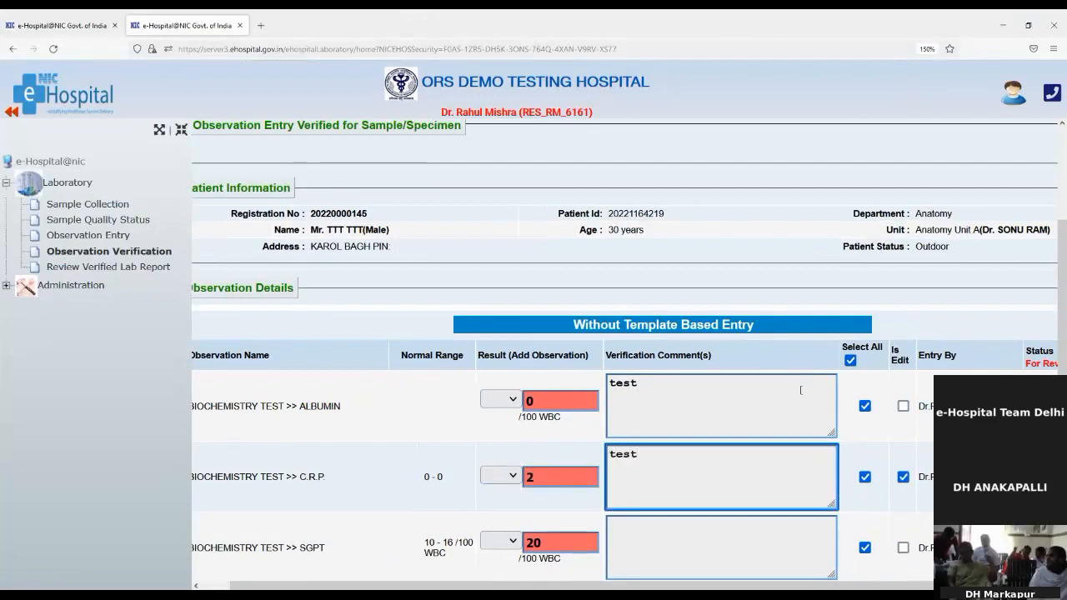
{"action": "scroll", "coordinate": [705, 306], "scroll_direction": "down", "scroll_amount": 2}
{"action": "left_click", "coordinate": [698, 369]}
{"action": "type", "text": "test"}
{"action": "key", "text": "Tab"}
{"action": "scroll", "coordinate": [712, 454], "scroll_direction": "down", "scroll_amount": 1}
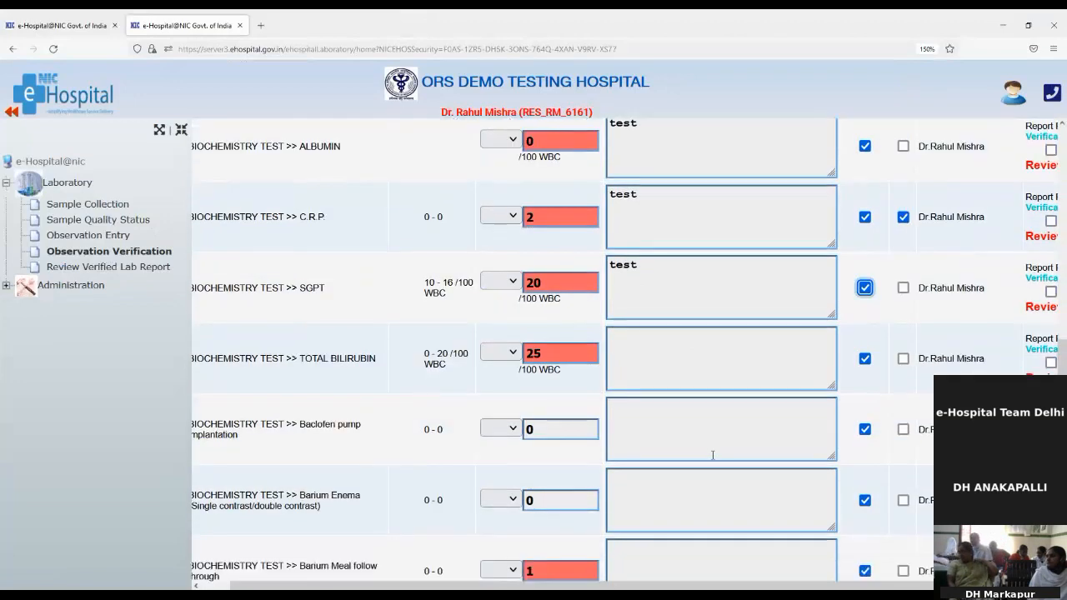
Add the comment 'test' to Total Bilirubin, Baclofen, Barium Enema and Barium Meal follow through.
{"action": "left_click", "coordinate": [687, 350]}
{"action": "type", "text": "test"}
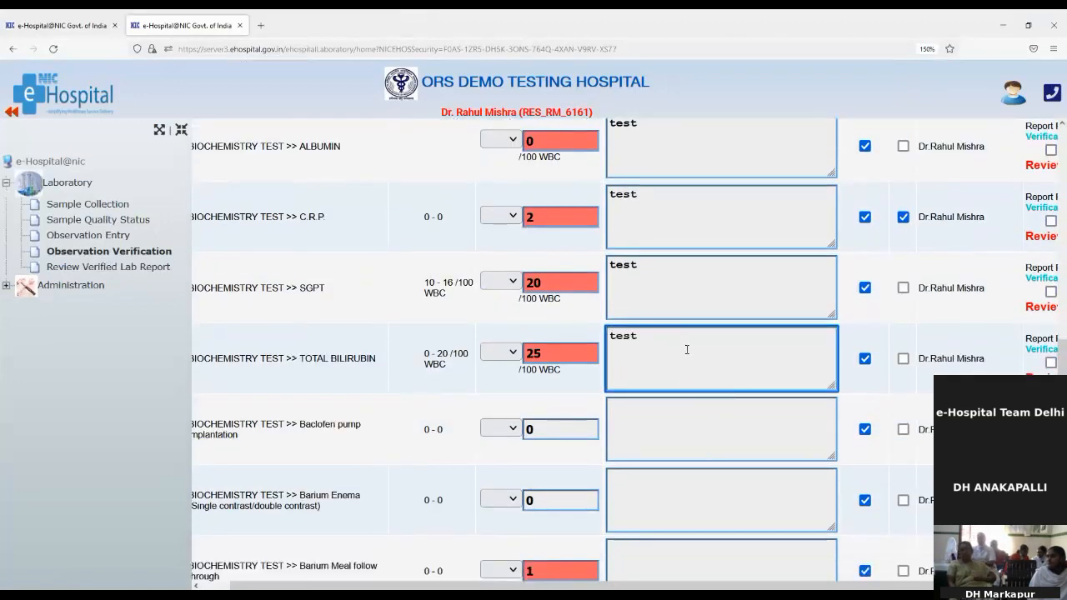
{"action": "double_click", "coordinate": [618, 335]}
{"action": "key", "text": "ctrl+c"}
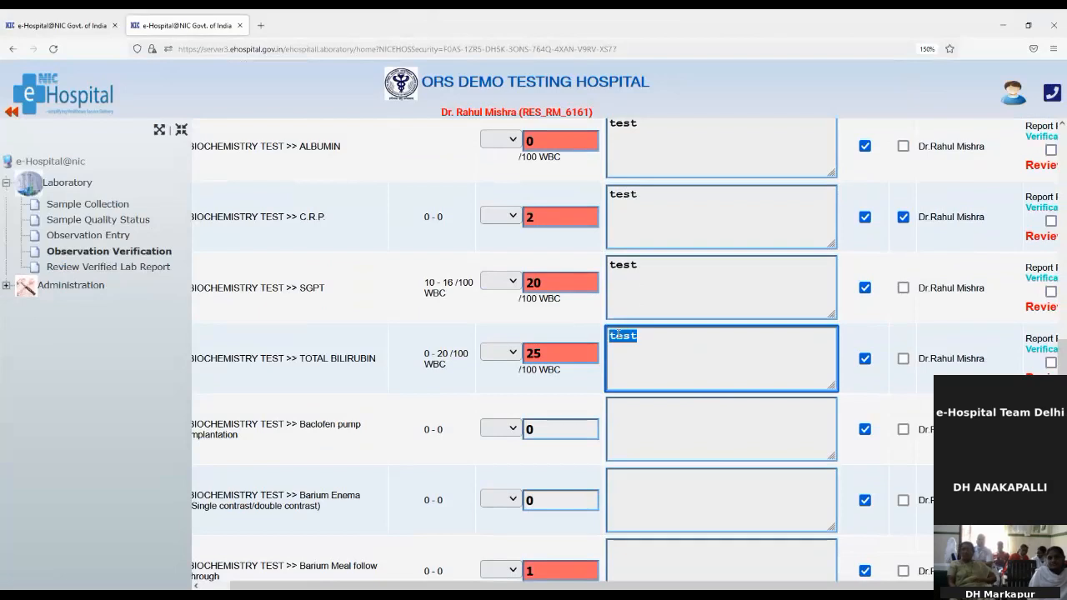
{"action": "left_click", "coordinate": [700, 450]}
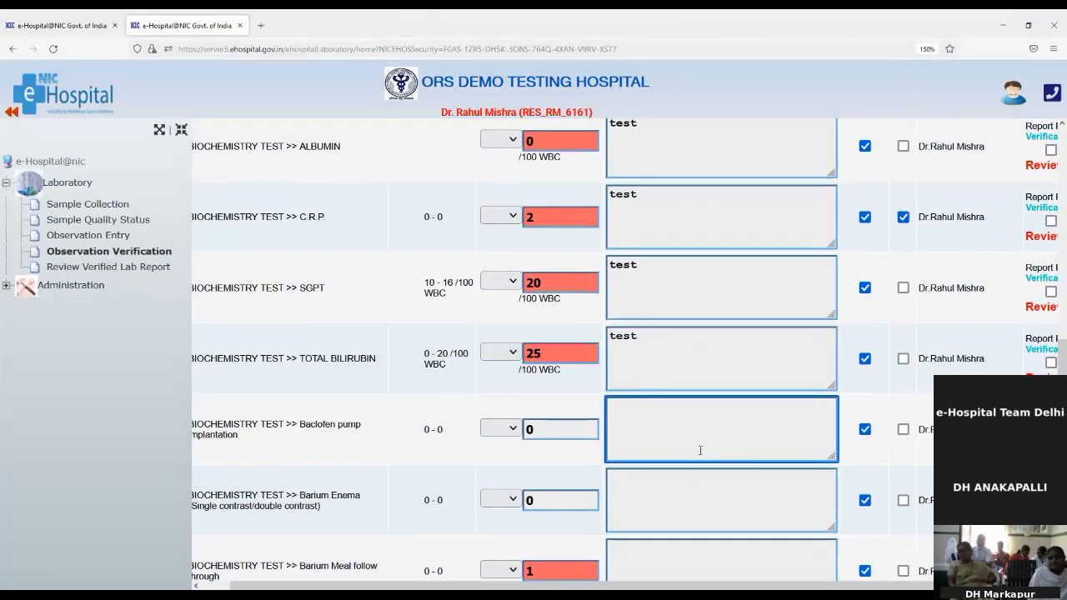
{"action": "key", "text": "ctrl+v"}
{"action": "left_click", "coordinate": [695, 484]}
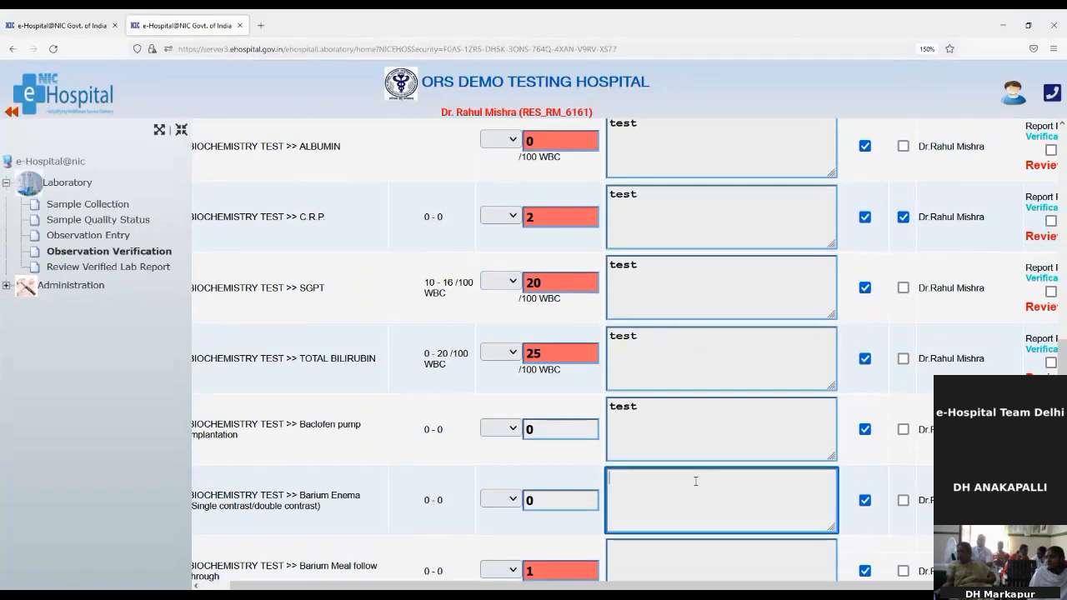
{"action": "key", "text": "ctrl+v"}
{"action": "scroll", "coordinate": [695, 480], "scroll_direction": "down", "scroll_amount": 1}
{"action": "left_click", "coordinate": [698, 469]}
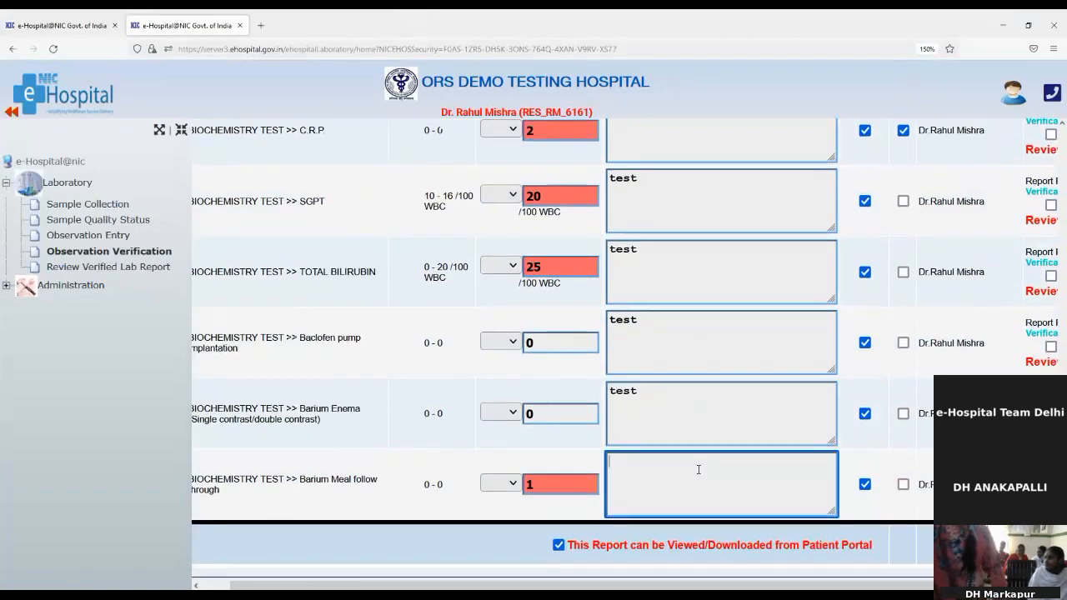
{"action": "key", "text": "ctrl+v"}
{"action": "scroll", "coordinate": [695, 467], "scroll_direction": "up", "scroll_amount": 6}
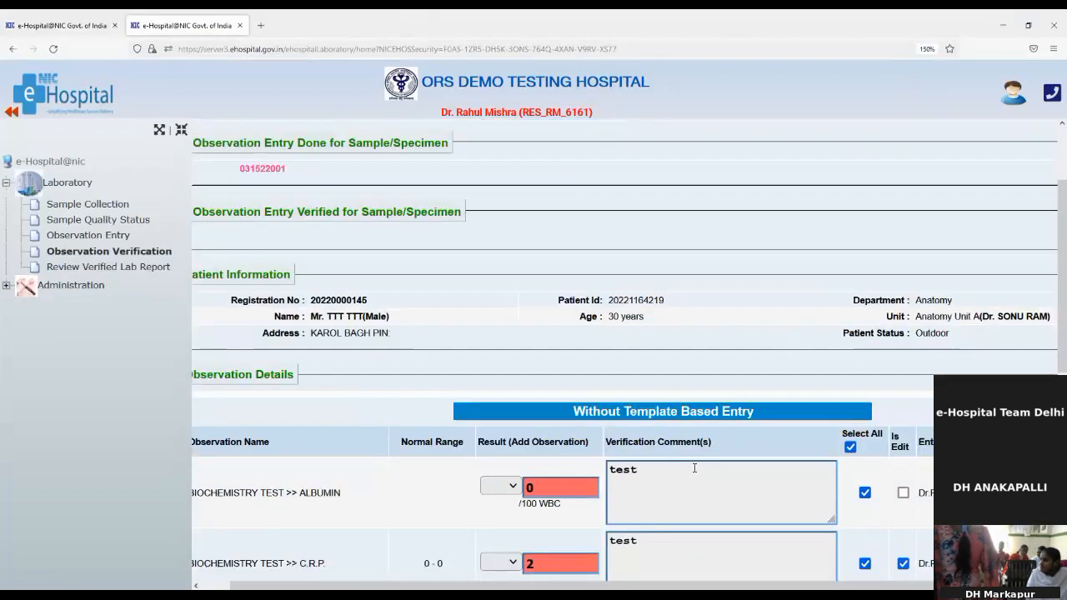
{"action": "scroll", "coordinate": [868, 523], "scroll_direction": "down", "scroll_amount": 3}
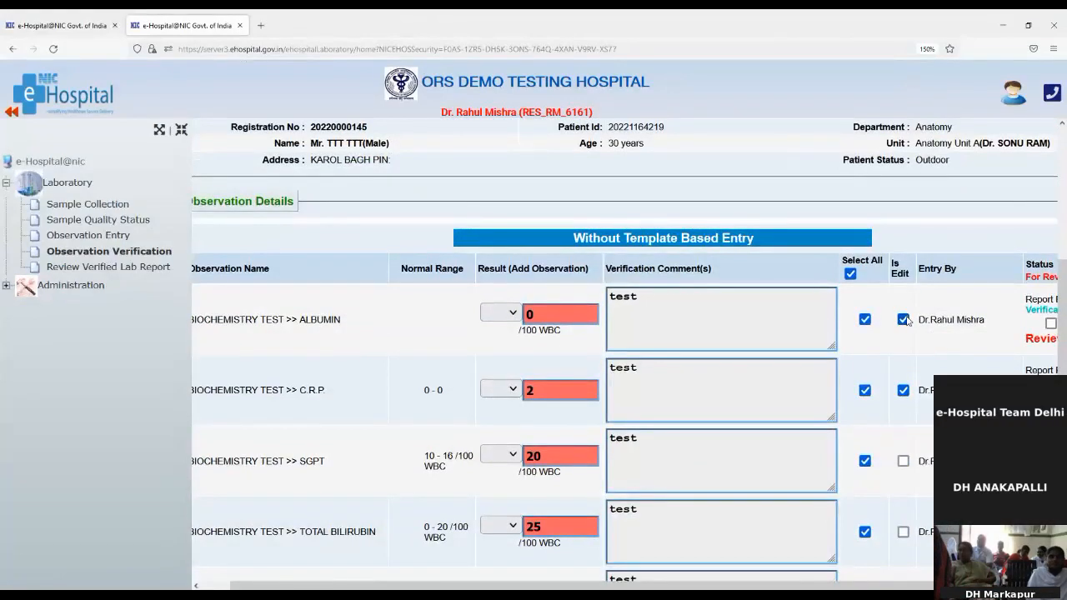
{"action": "scroll", "coordinate": [906, 309], "scroll_direction": "down", "scroll_amount": 3}
Tick Is Edit for Total Bilirubin, SGPT, Baclofen and Barium Meal follow through.
{"action": "left_click", "coordinate": [903, 272]}
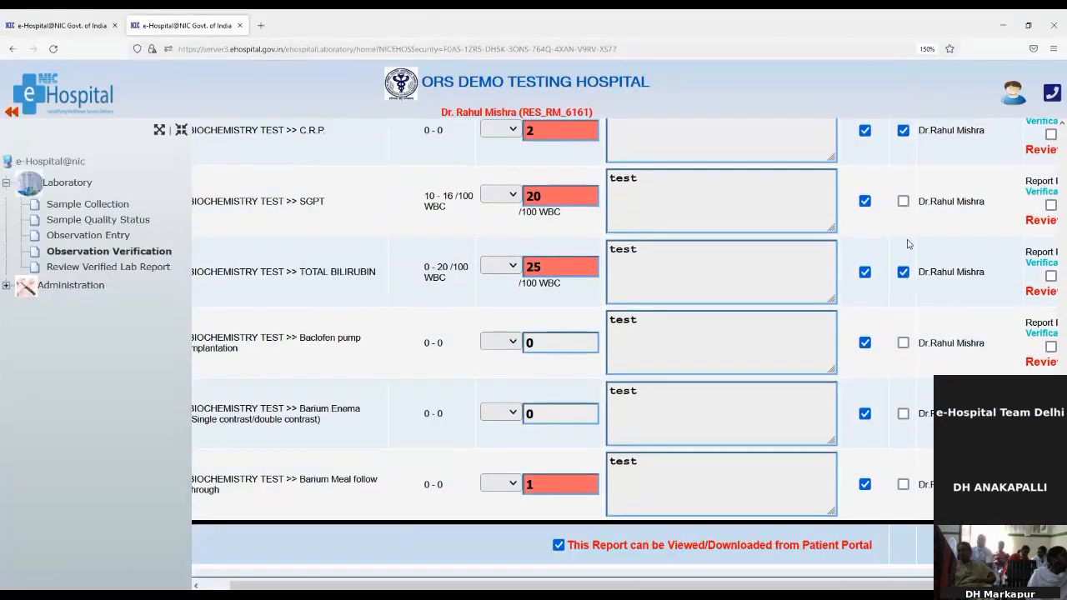
{"action": "left_click", "coordinate": [903, 202]}
{"action": "left_click", "coordinate": [903, 343]}
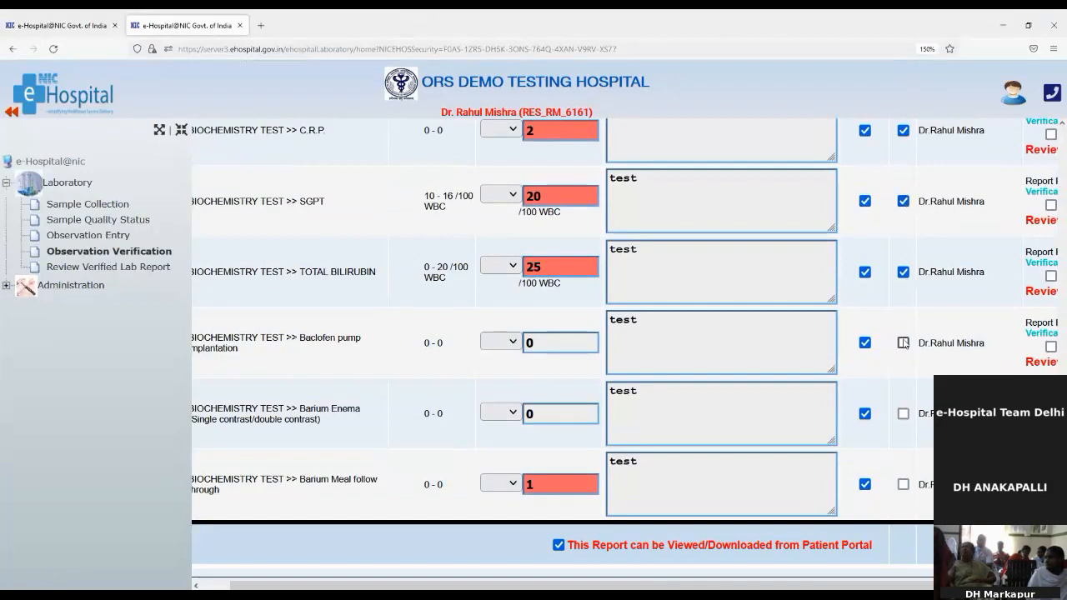
{"action": "left_click", "coordinate": [906, 486]}
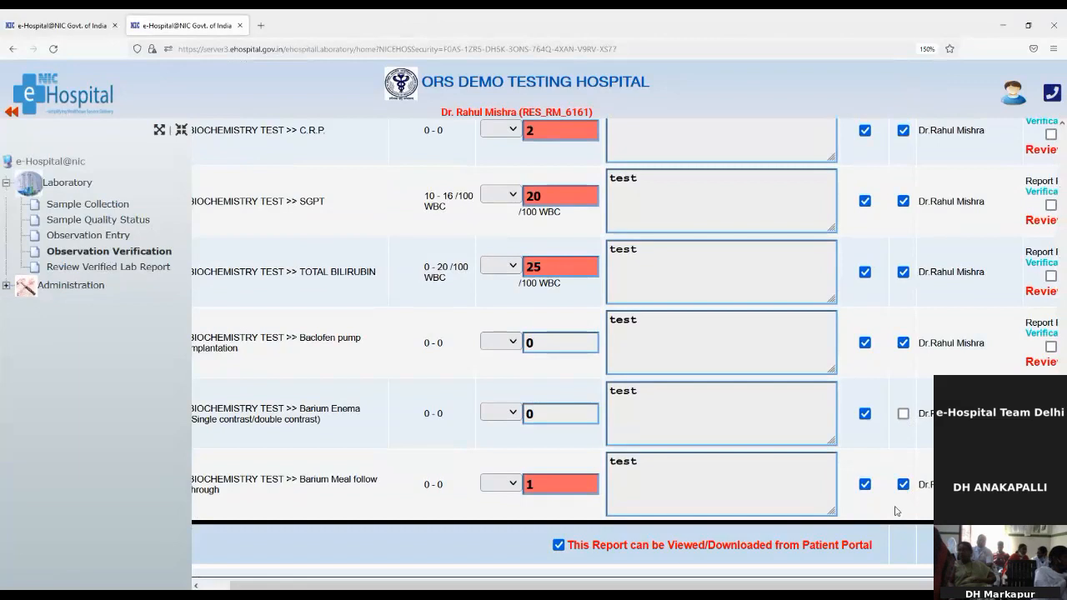
{"action": "left_click_drag", "start_coordinate": [855, 584], "coordinate": [963, 585]}
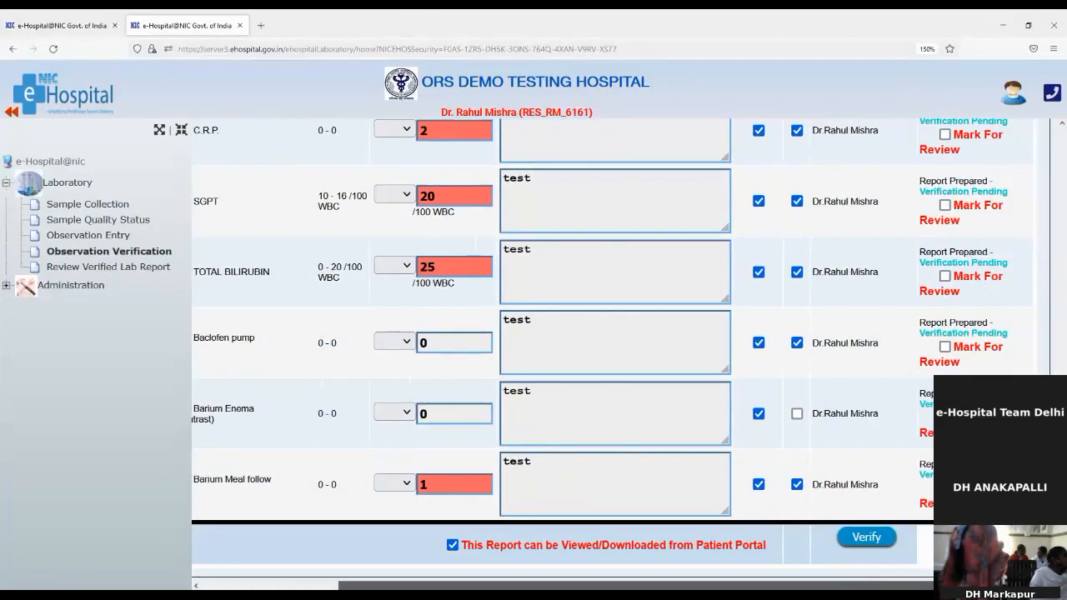
{"action": "scroll", "coordinate": [958, 500], "scroll_direction": "up", "scroll_amount": 2}
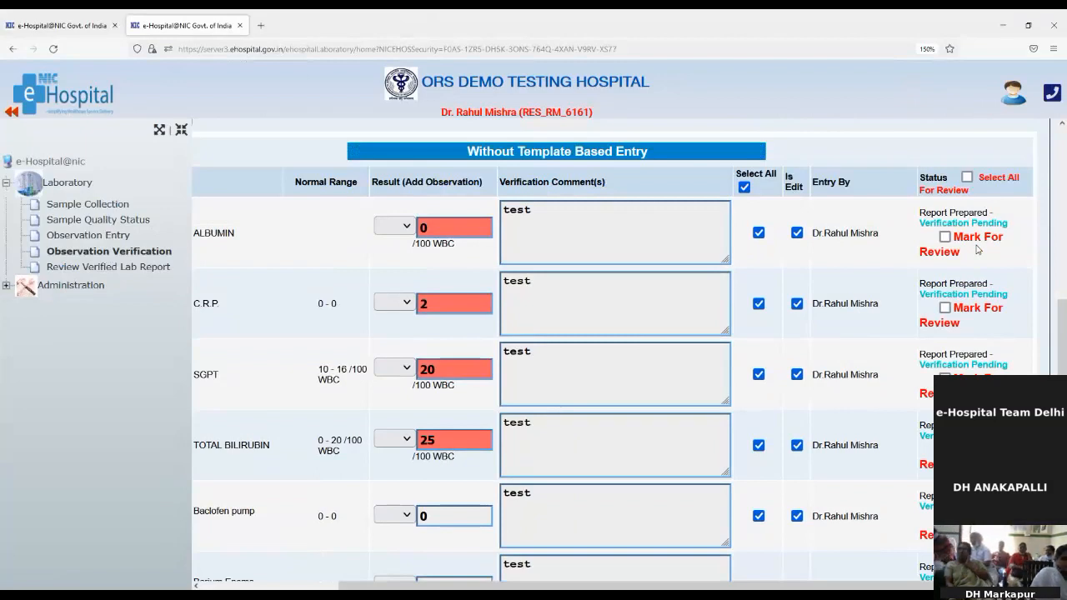
Mark all observations for review and verify the sample.
{"action": "left_click", "coordinate": [967, 177]}
{"action": "scroll", "coordinate": [977, 215], "scroll_direction": "down", "scroll_amount": 2}
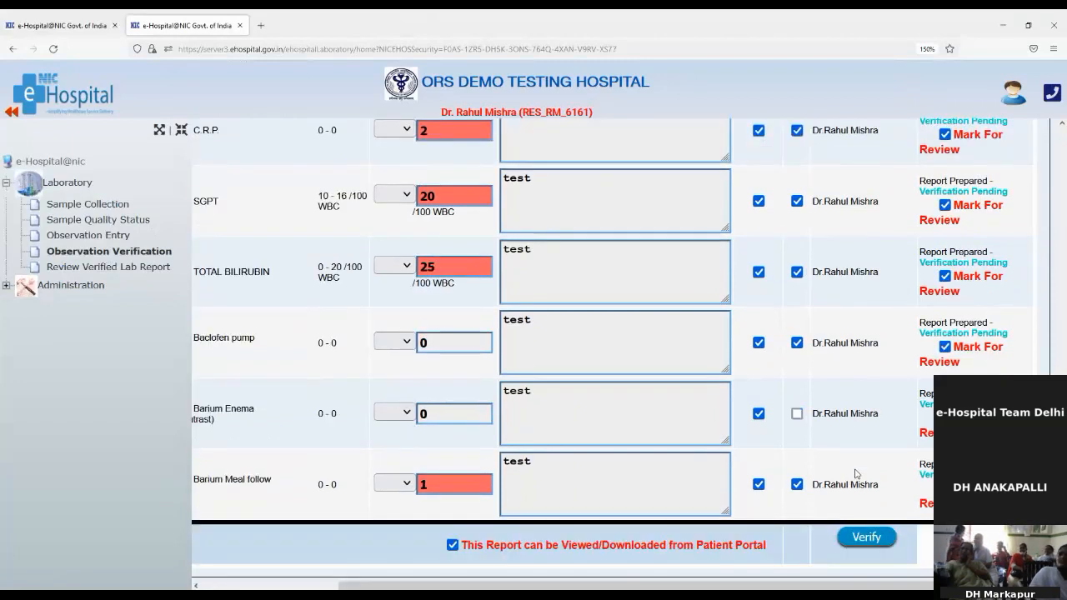
{"action": "left_click", "coordinate": [858, 535]}
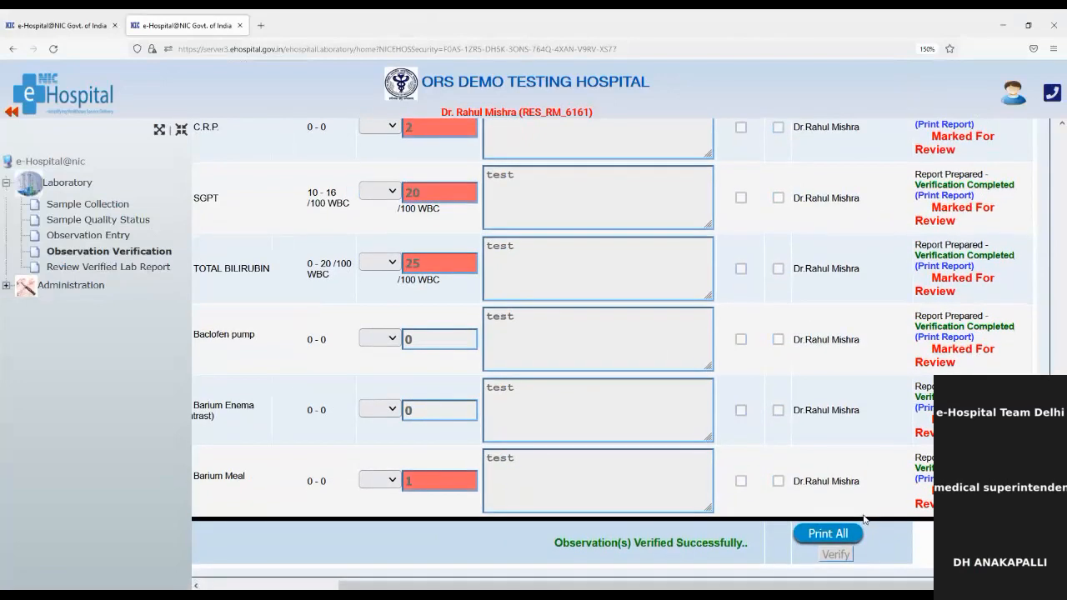
{"action": "left_click", "coordinate": [846, 535]}
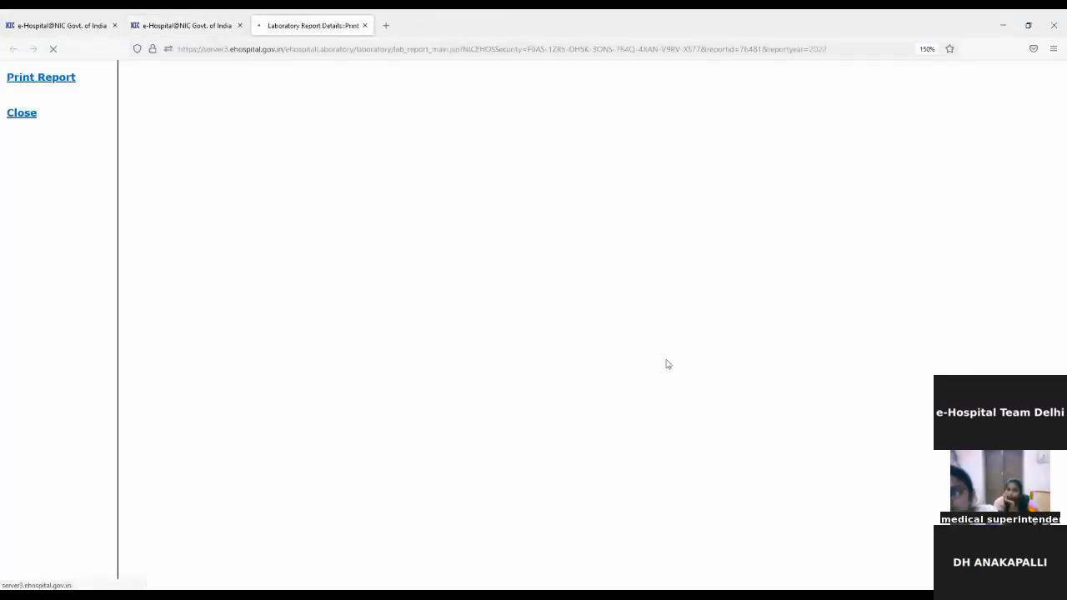
{"action": "scroll", "coordinate": [699, 354], "scroll_direction": "down", "scroll_amount": 3}
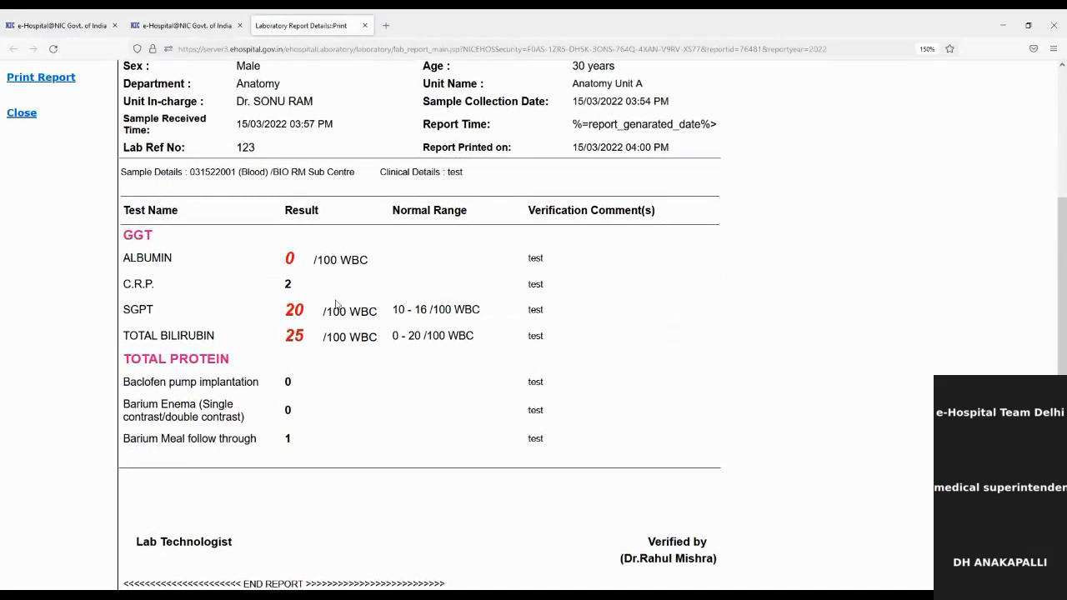
{"action": "double_click", "coordinate": [288, 254]}
{"action": "left_click", "coordinate": [284, 308]}
{"action": "double_click", "coordinate": [289, 307]}
{"action": "left_click", "coordinate": [372, 298]}
{"action": "scroll", "coordinate": [790, 404], "scroll_direction": "down", "scroll_amount": 1}
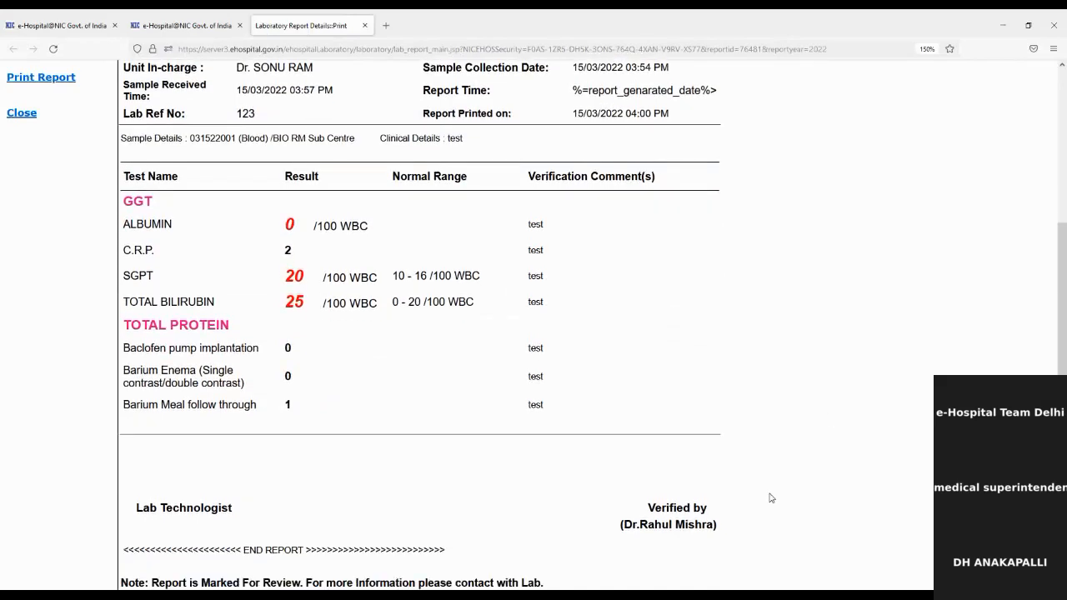
{"action": "left_click_drag", "start_coordinate": [655, 505], "coordinate": [707, 525]}
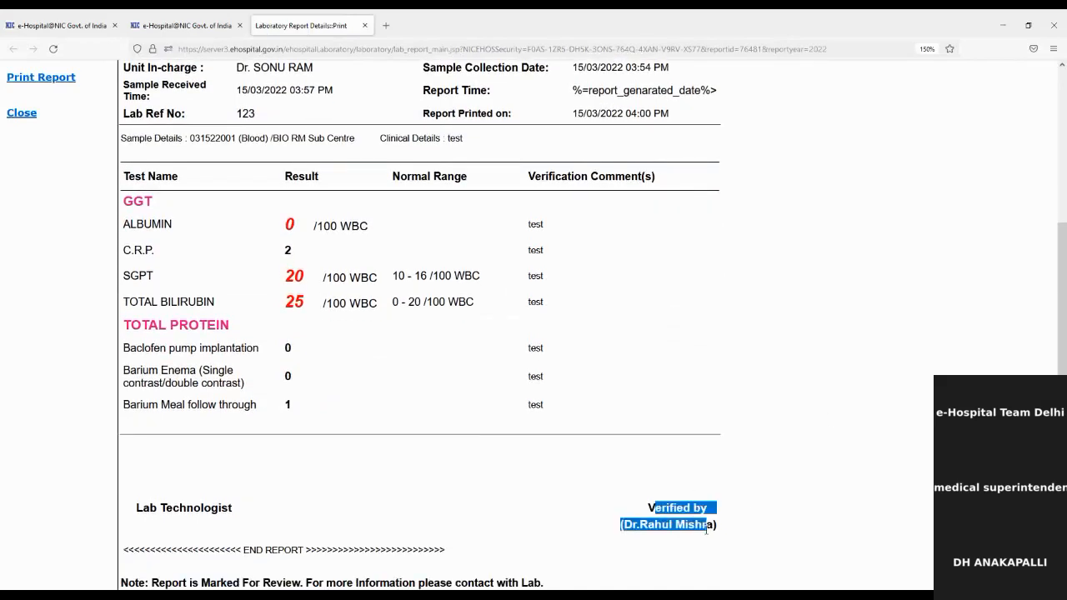
{"action": "left_click_drag", "start_coordinate": [534, 176], "coordinate": [667, 184]}
{"action": "left_click_drag", "start_coordinate": [524, 224], "coordinate": [722, 361]}
{"action": "left_click", "coordinate": [722, 361]}
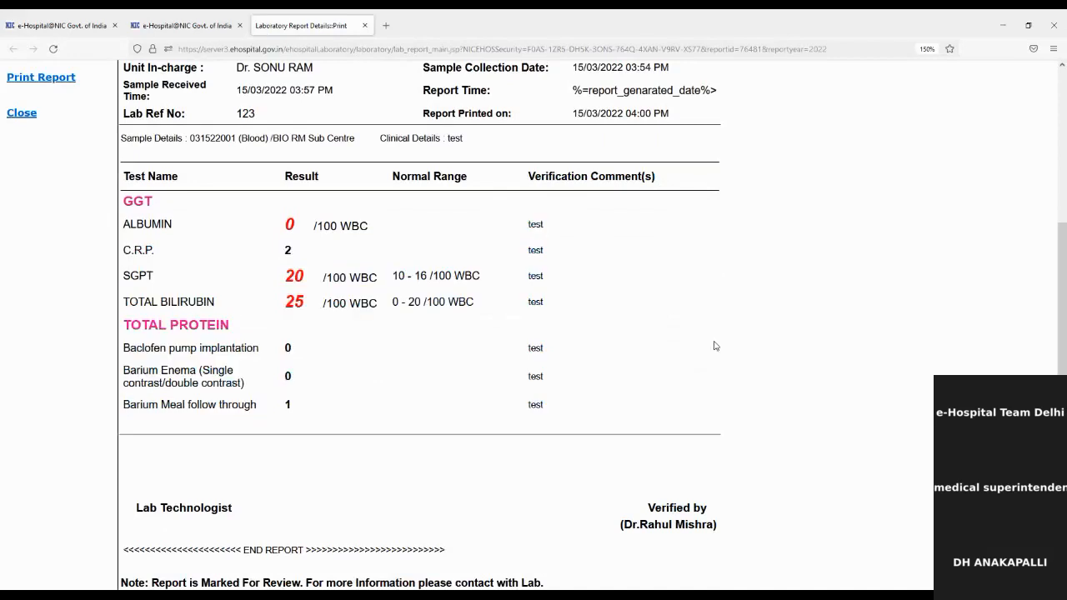
{"action": "scroll", "coordinate": [714, 342], "scroll_direction": "up", "scroll_amount": 5}
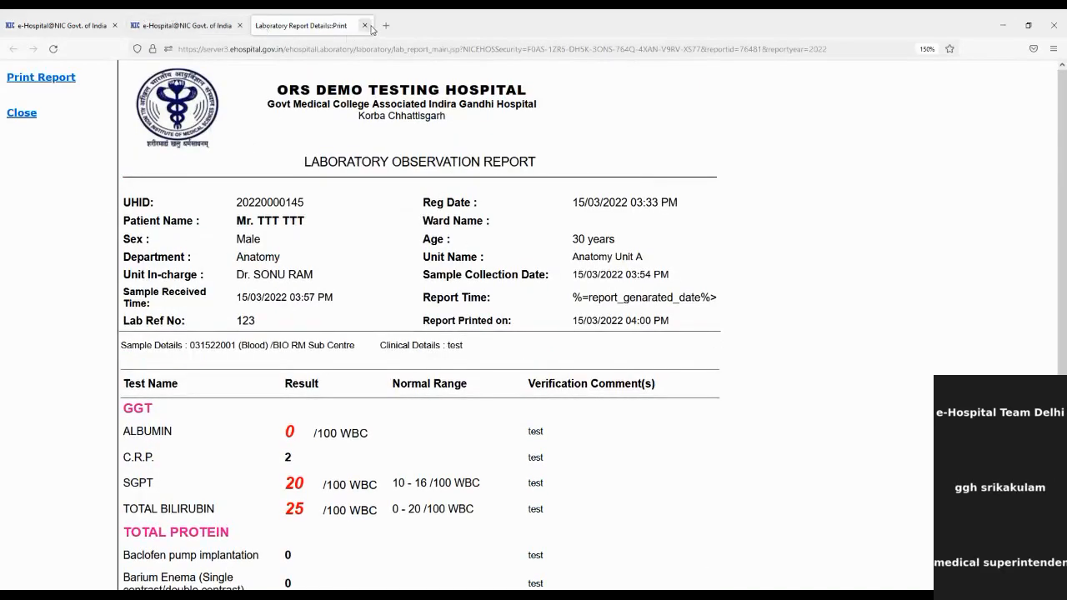
{"action": "left_click", "coordinate": [365, 26]}
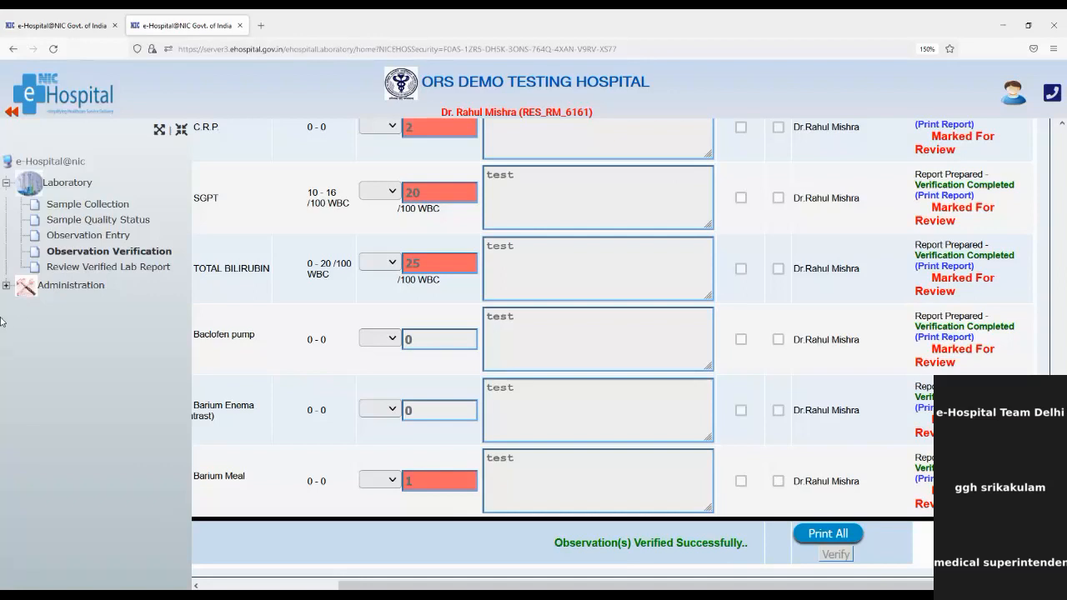
Copy the patient's UHID from Sample Collection and search Review Verified Lab Report with it.
{"action": "left_click", "coordinate": [117, 265]}
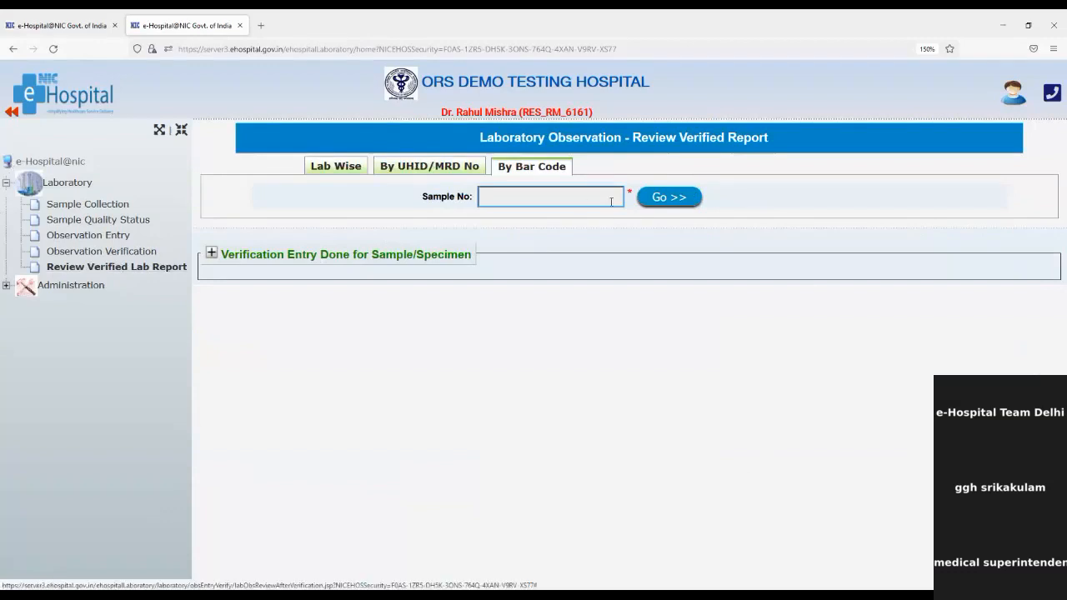
{"action": "left_click", "coordinate": [450, 169]}
{"action": "left_click", "coordinate": [528, 199]}
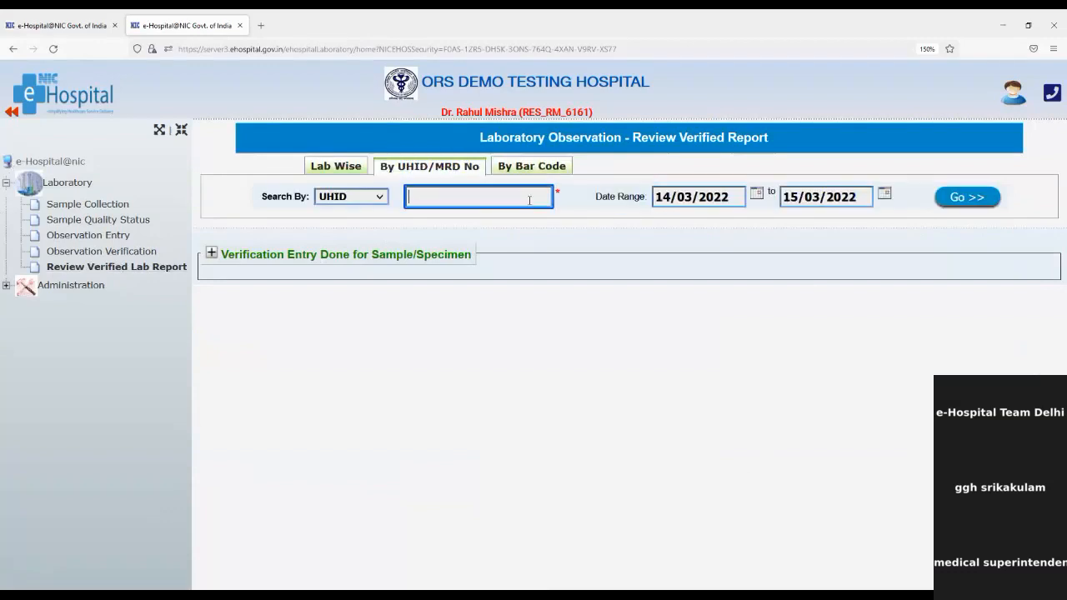
{"action": "type", "text": "test"}
{"action": "key", "text": "BackSpace"}
{"action": "key", "text": "BackSpace"}
{"action": "key", "text": "BackSpace"}
{"action": "key", "text": "BackSpace"}
{"action": "left_click", "coordinate": [93, 205]}
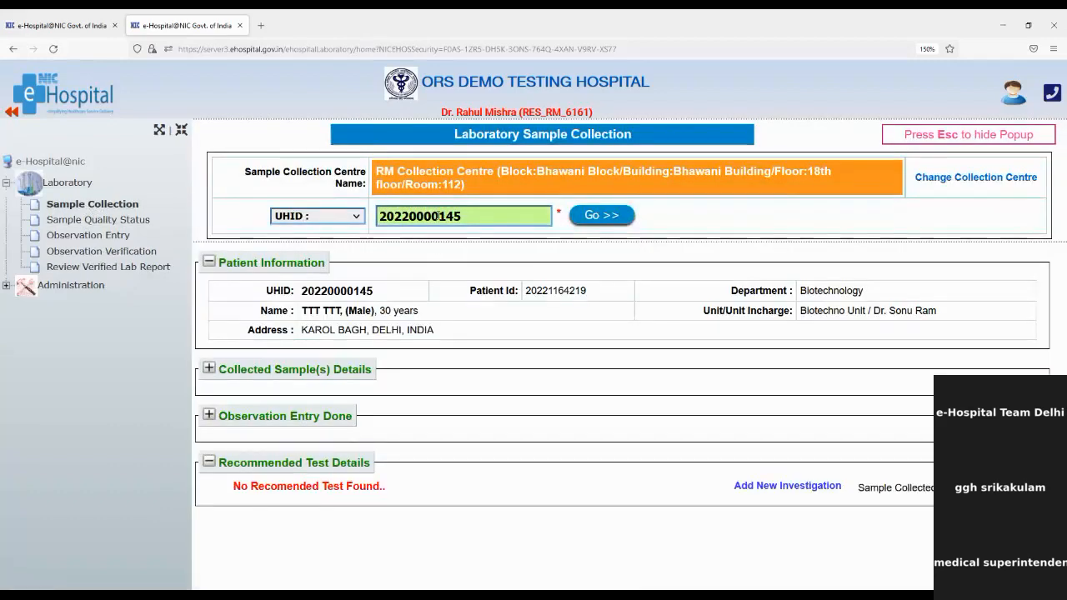
{"action": "double_click", "coordinate": [439, 216]}
{"action": "key", "text": "ctrl+c"}
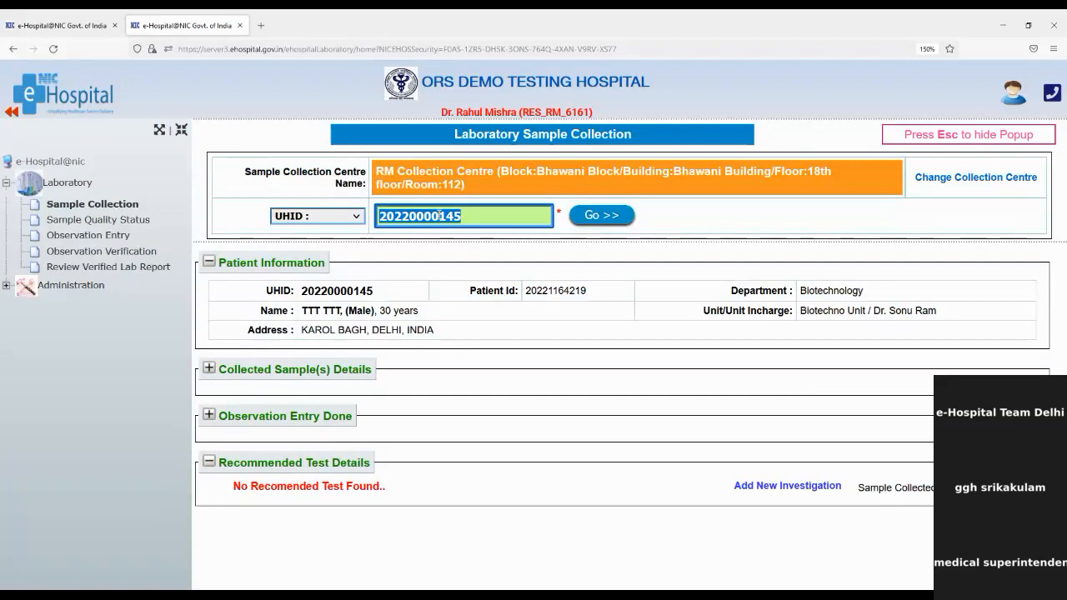
{"action": "left_click", "coordinate": [165, 269]}
{"action": "left_click", "coordinate": [448, 199]}
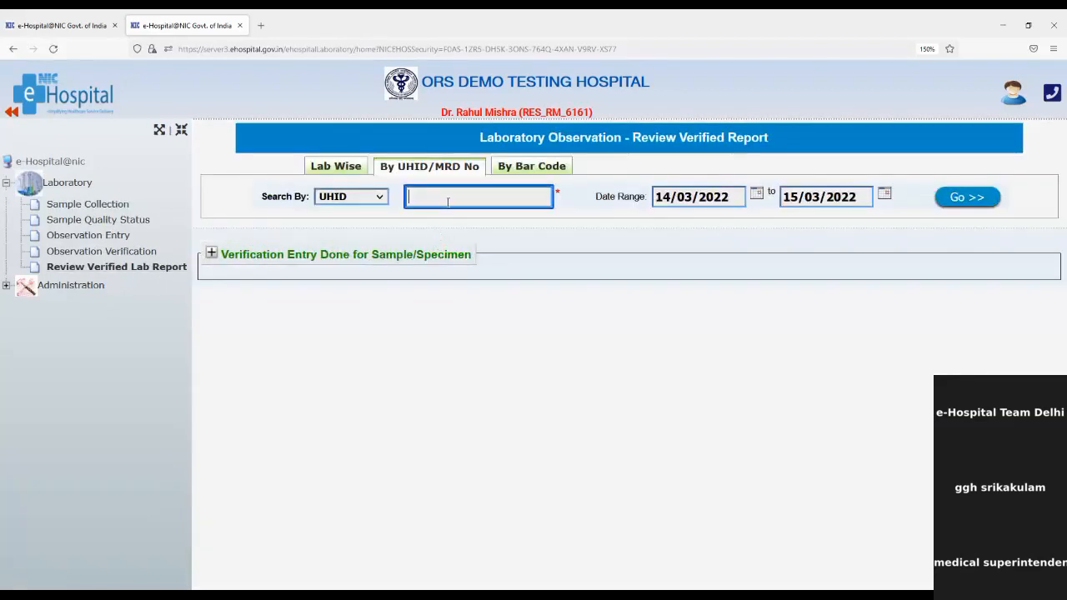
{"action": "key", "text": "ctrl+v"}
{"action": "left_click", "coordinate": [986, 198]}
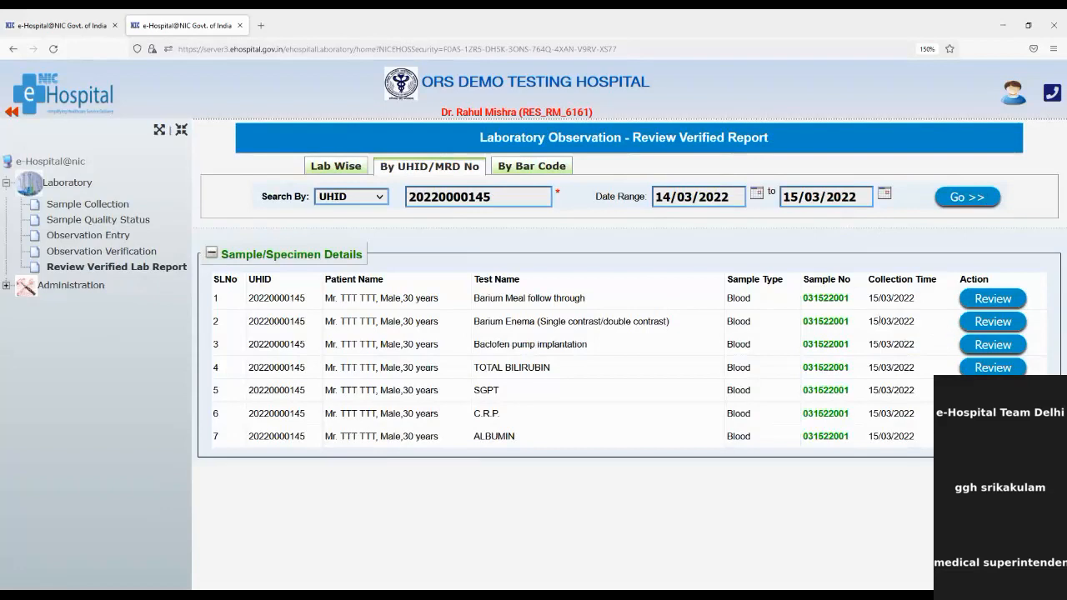
Review the Barium Meal follow through row, replace result 1 with 0, and update.
{"action": "left_click", "coordinate": [975, 300]}
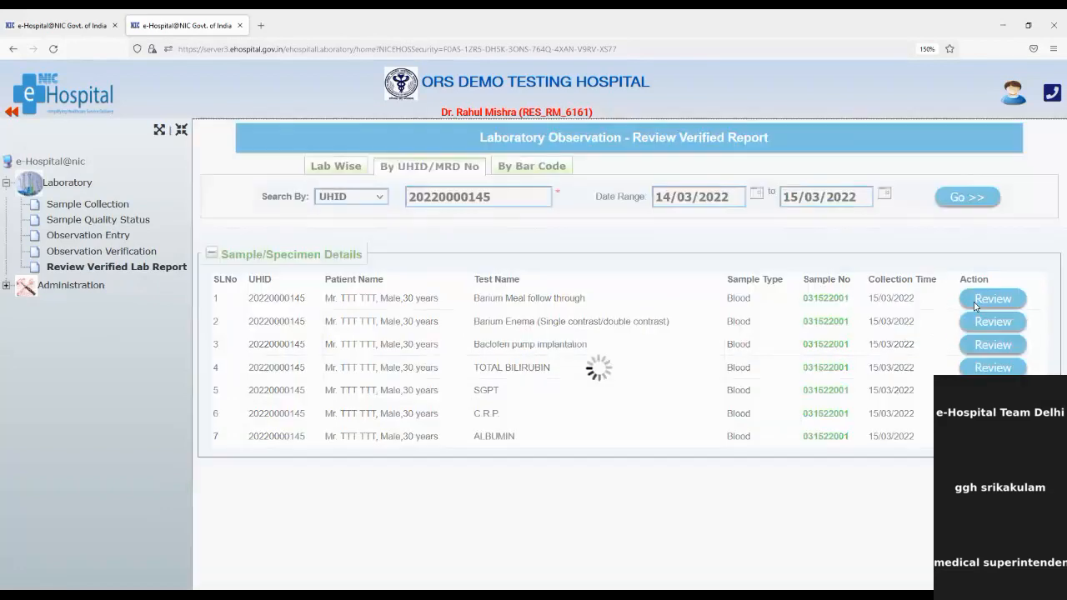
{"action": "left_click", "coordinate": [685, 287]}
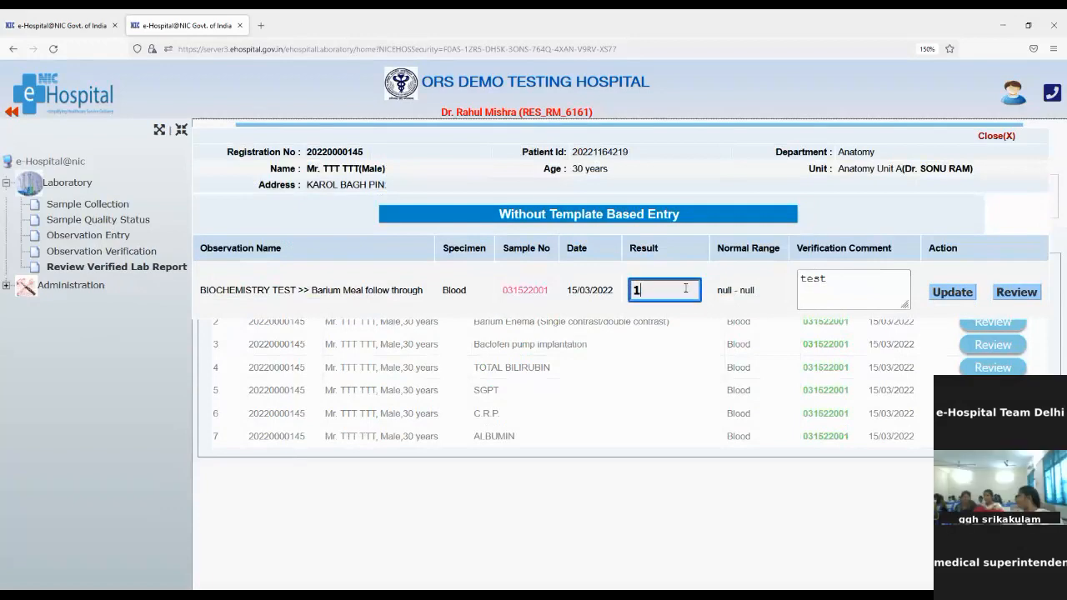
{"action": "key", "text": "BackSpace"}
{"action": "type", "text": "0"}
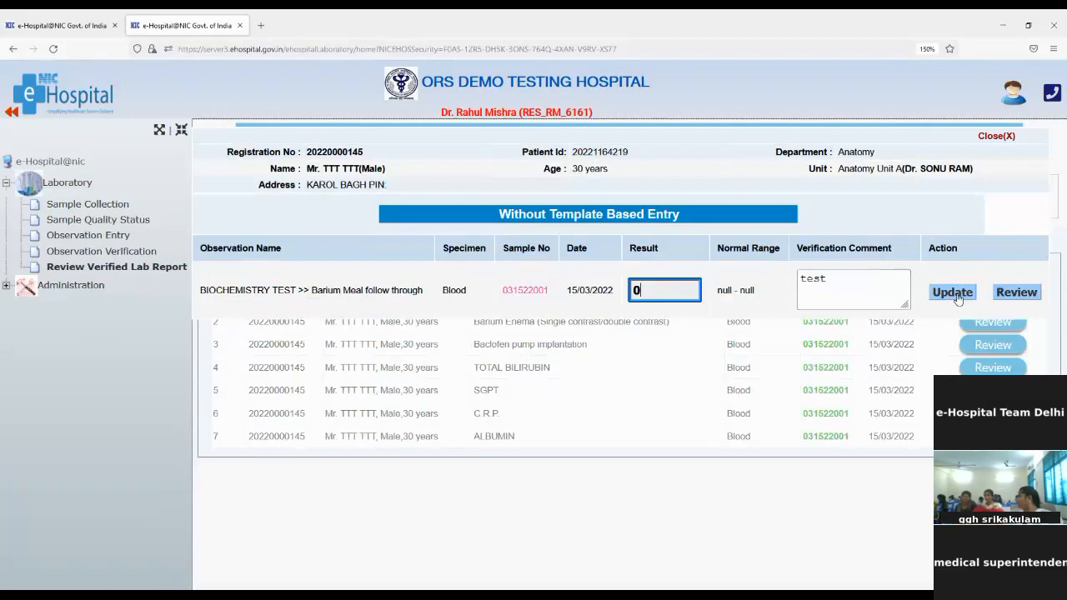
{"action": "left_click", "coordinate": [1014, 296]}
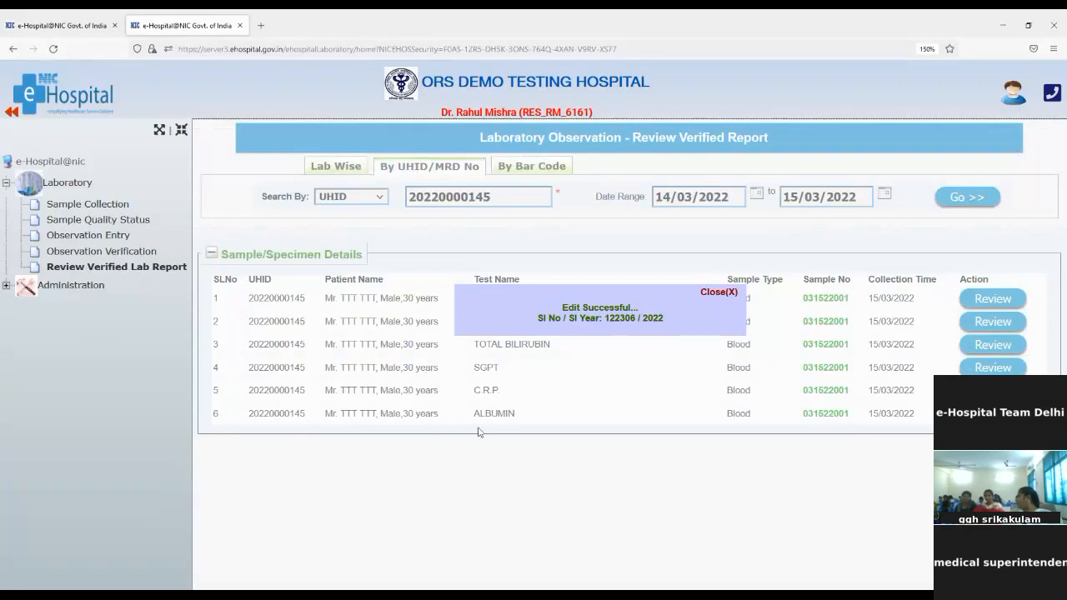
Close the Edit Successful message box.
{"action": "left_click", "coordinate": [723, 293]}
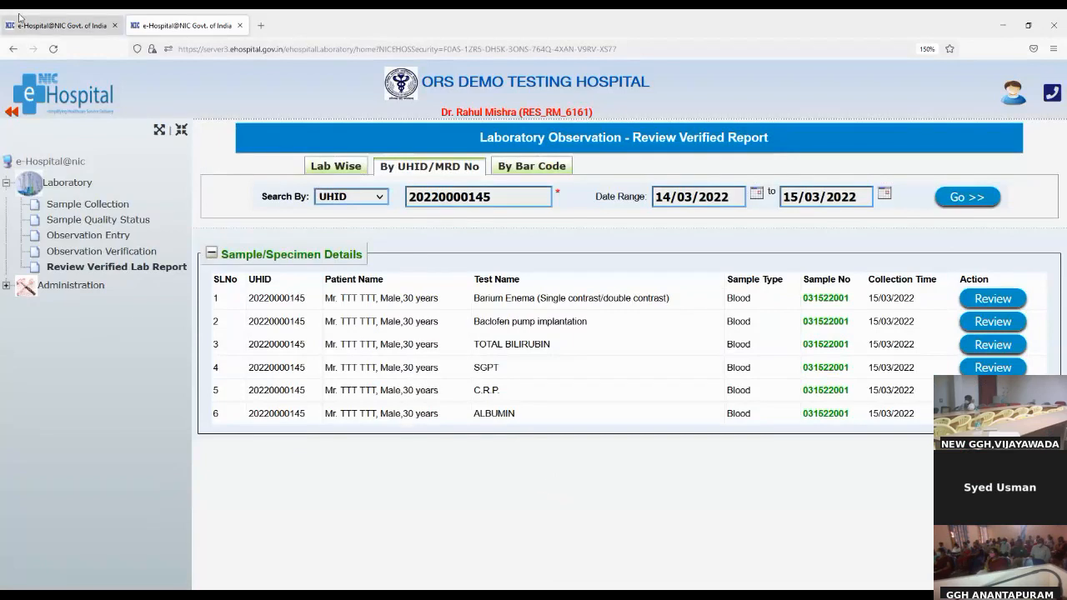
Return to the dashboard tab and reload it to show Total LIS: 1.
{"action": "left_click", "coordinate": [59, 25]}
{"action": "scroll", "coordinate": [115, 208], "scroll_direction": "up", "scroll_amount": 1}
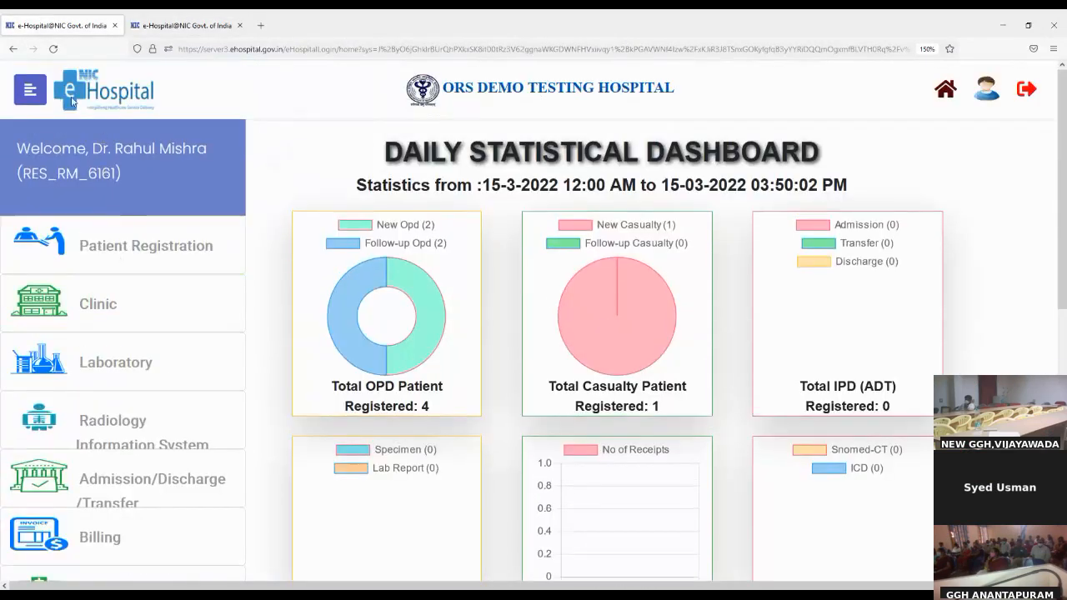
{"action": "left_click", "coordinate": [53, 50]}
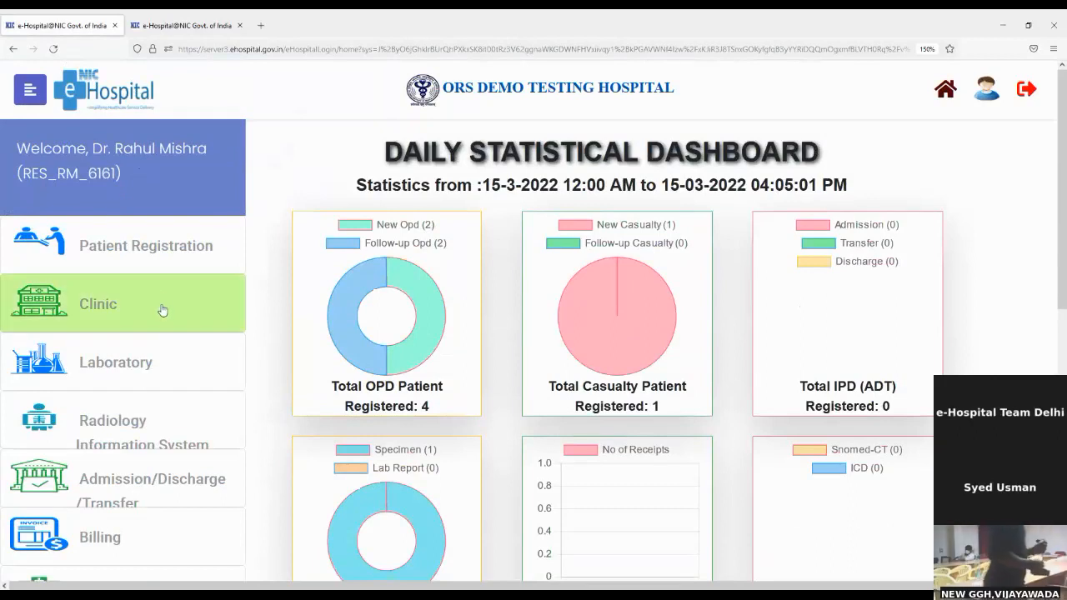
{"action": "scroll", "coordinate": [165, 308], "scroll_direction": "down", "scroll_amount": 1}
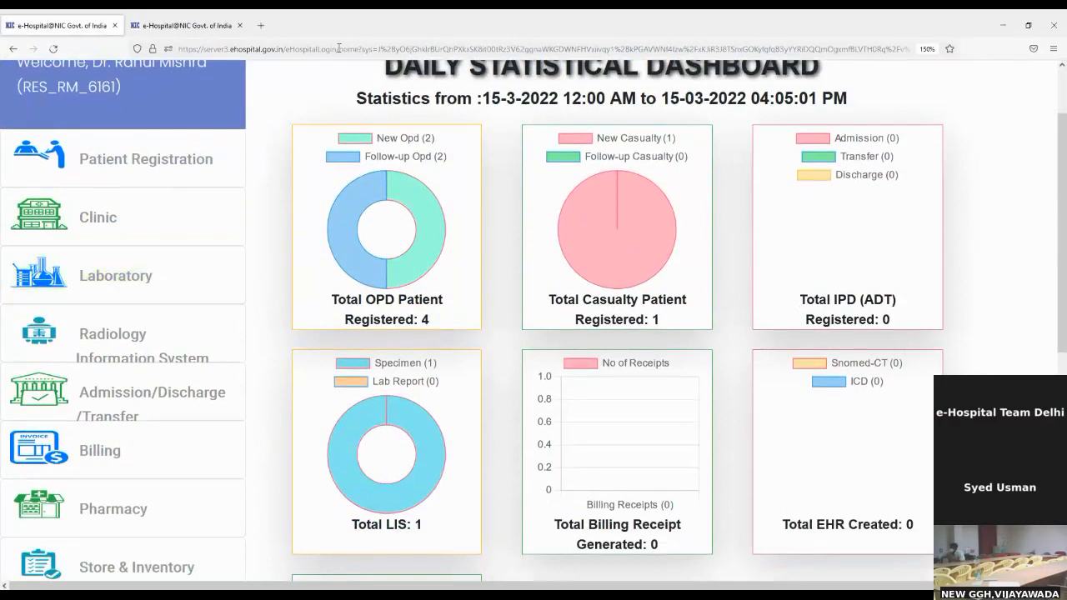
Open Radiology Information System in a separate window and expand its menu.
{"action": "left_click", "coordinate": [188, 350]}
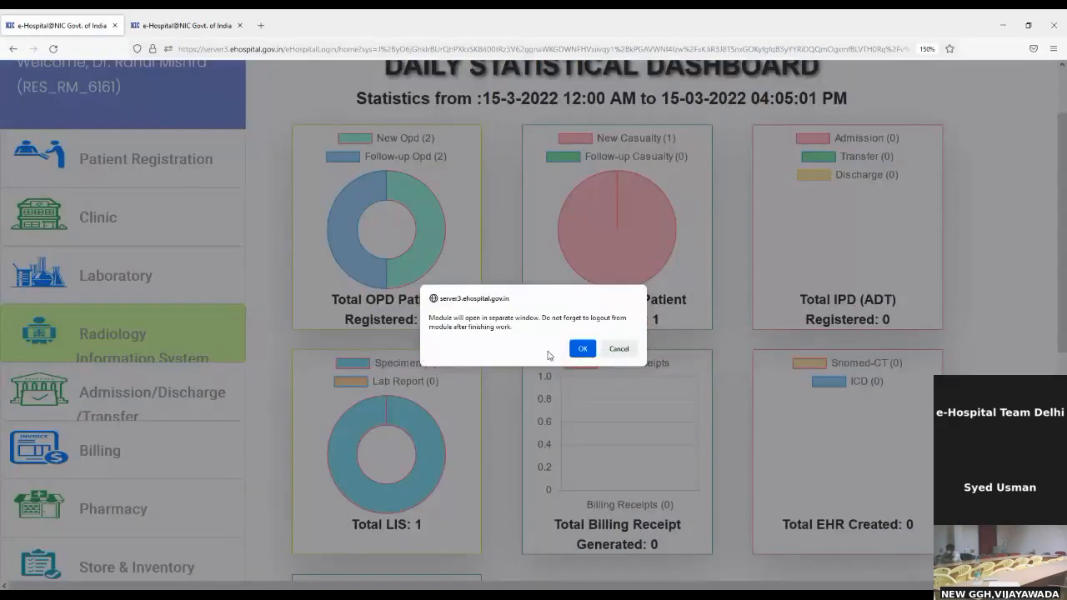
{"action": "left_click", "coordinate": [583, 349]}
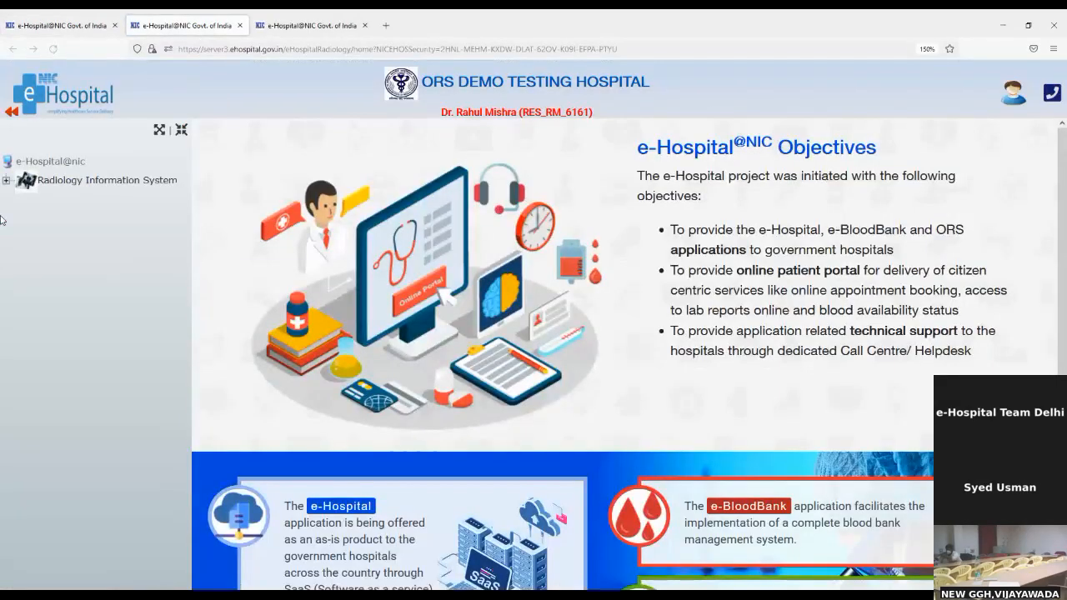
{"action": "left_click", "coordinate": [6, 180]}
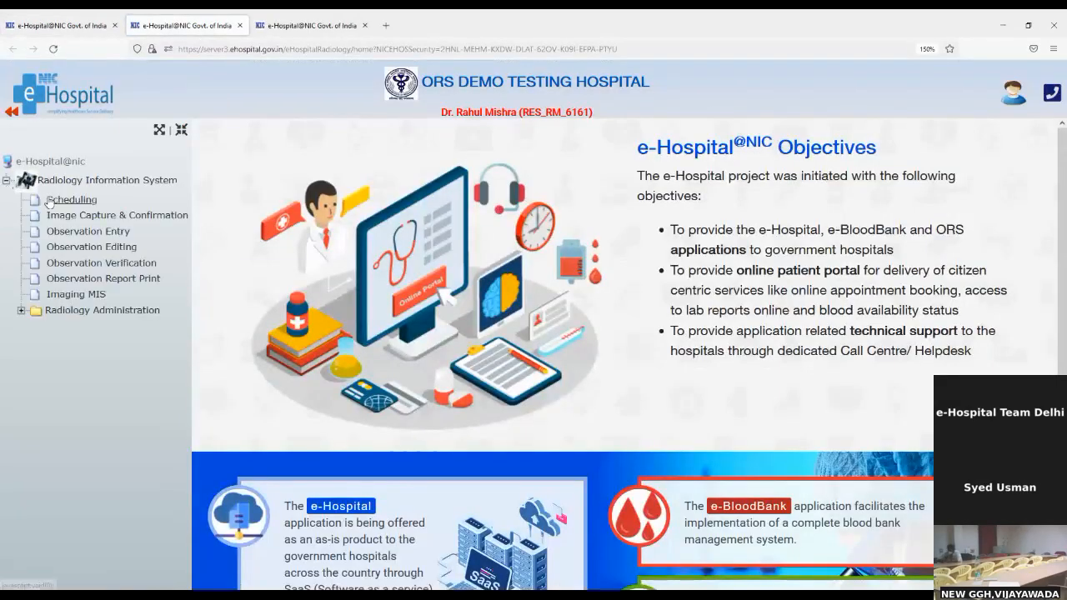
Open RIS Scheduling and paste the patient's UHID into Search Patient.
{"action": "left_click", "coordinate": [88, 203]}
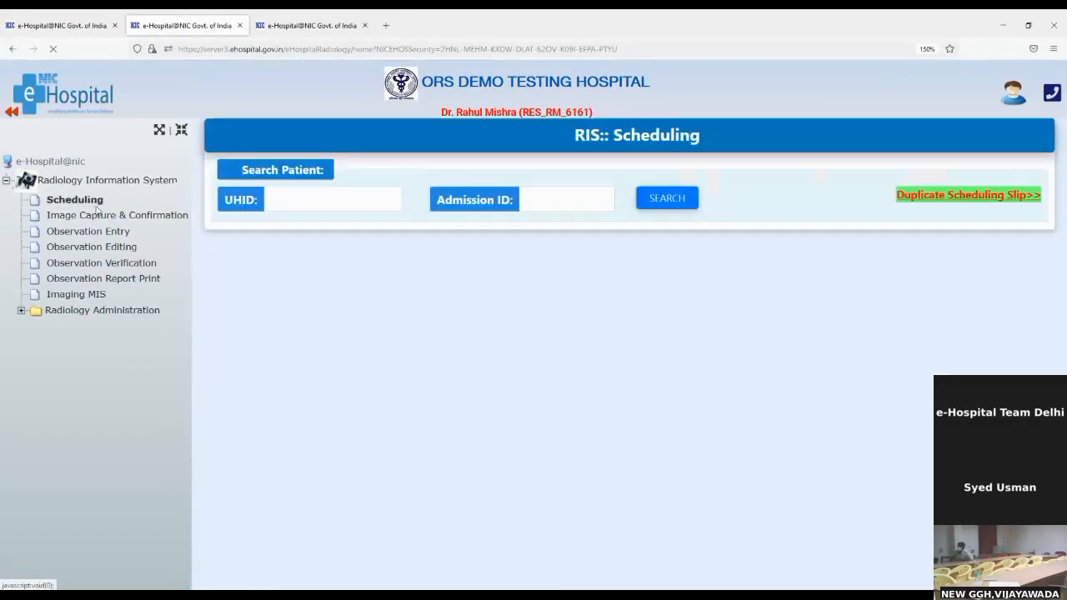
{"action": "left_click", "coordinate": [317, 205]}
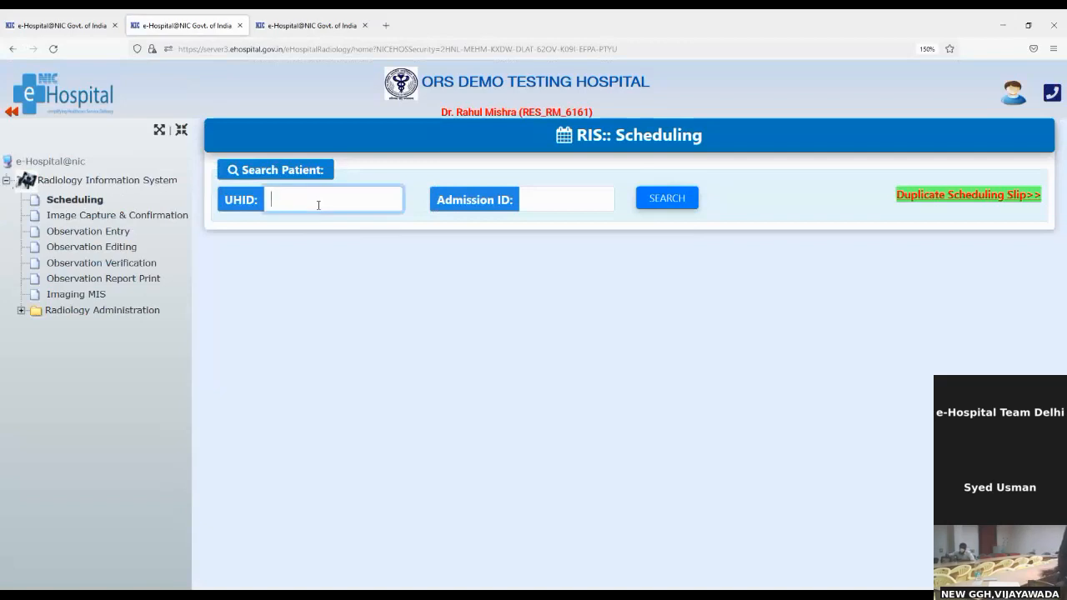
{"action": "key", "text": "ctrl+v"}
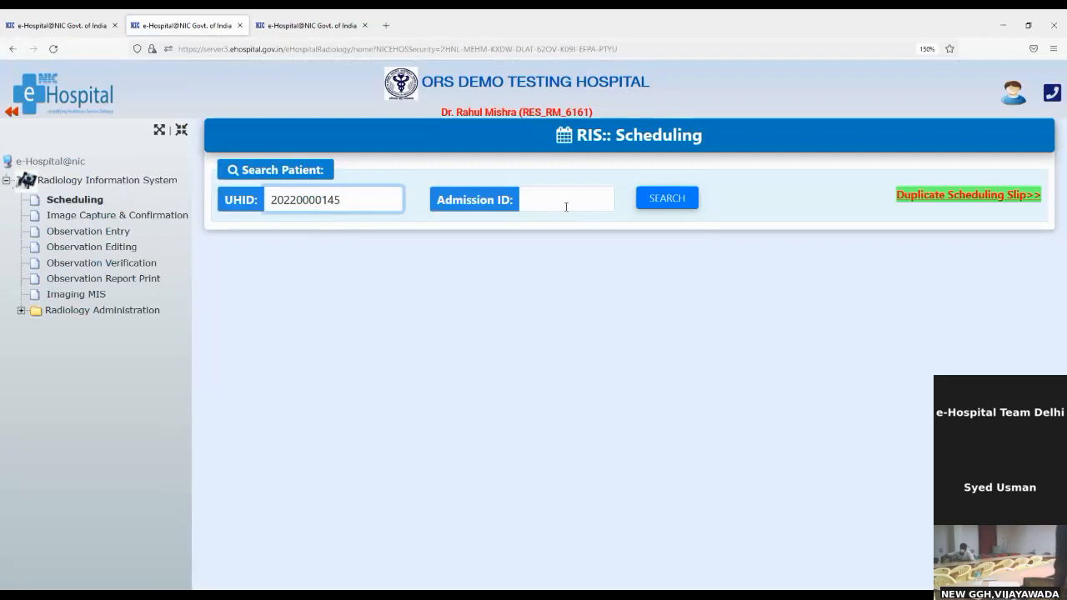
Search the patient's UHID to load their demographic details on the RIS Scheduling page.
{"action": "left_click", "coordinate": [655, 200]}
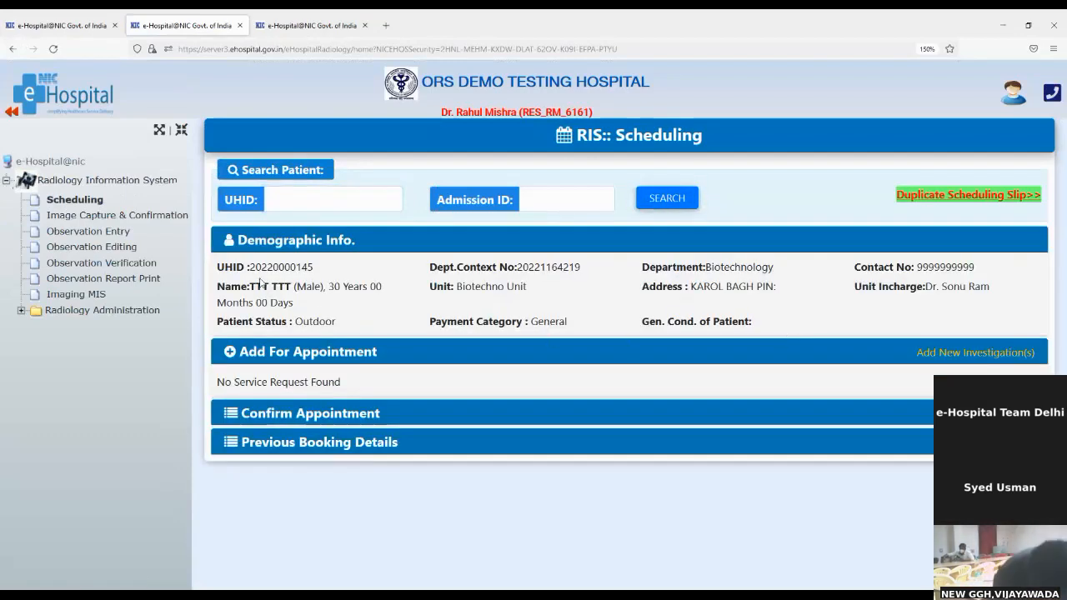
{"action": "left_click_drag", "start_coordinate": [255, 268], "coordinate": [746, 332]}
{"action": "left_click", "coordinate": [757, 320]}
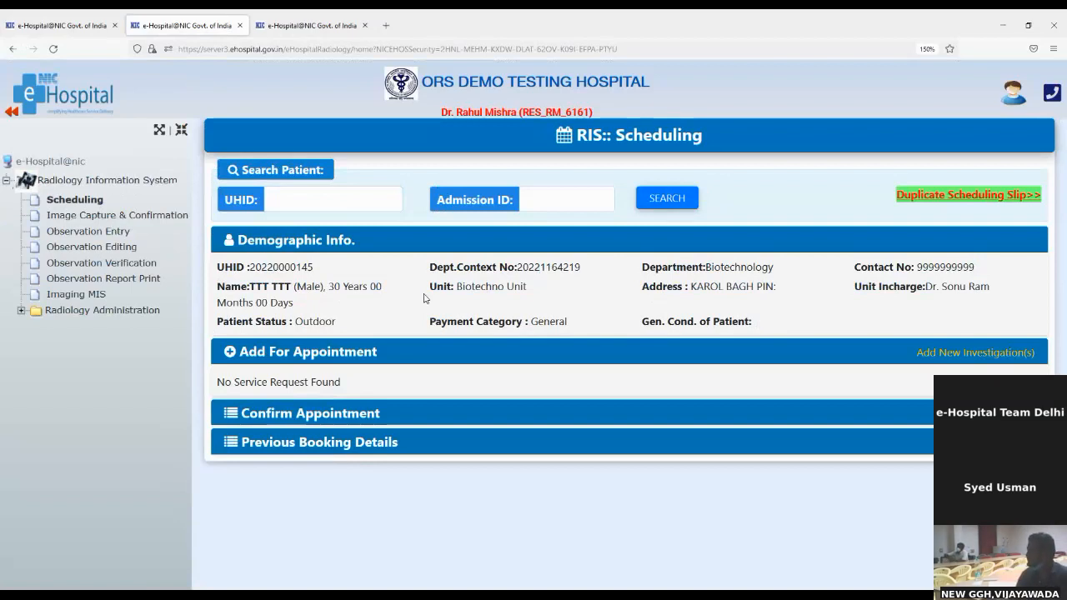
Order a KNEE X-RAY TEST from the RADIOLOGY category as a new investigation.
{"action": "left_click", "coordinate": [979, 360]}
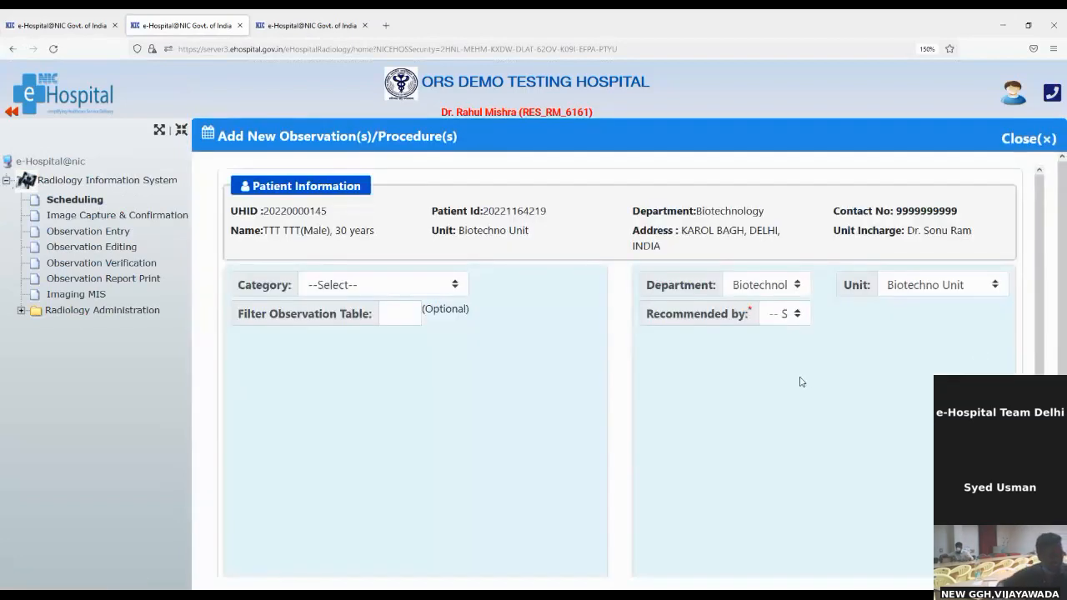
{"action": "left_click", "coordinate": [375, 287]}
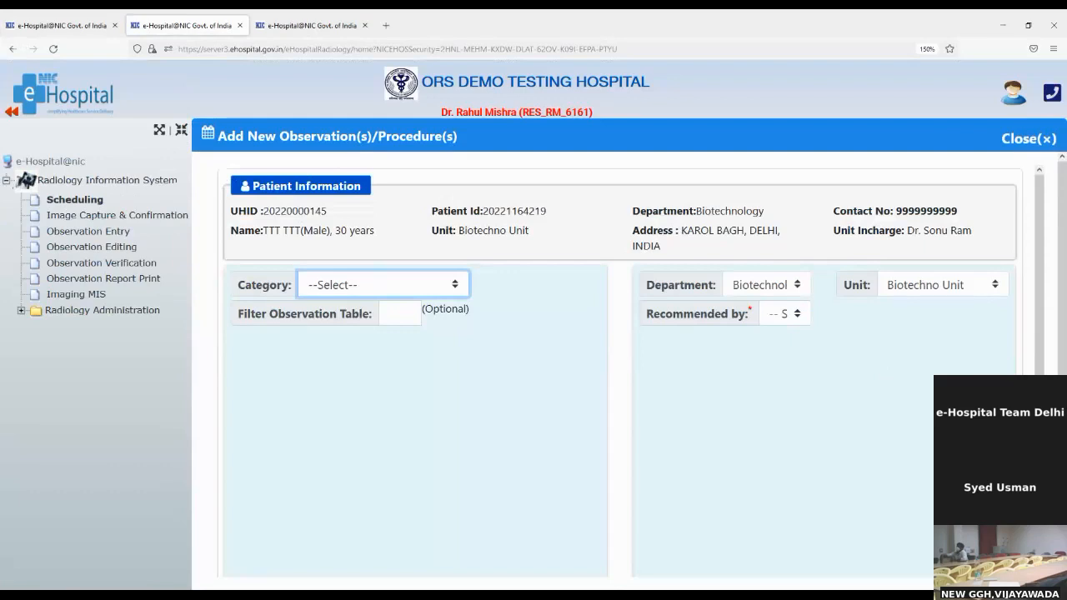
{"action": "left_click", "coordinate": [390, 365]}
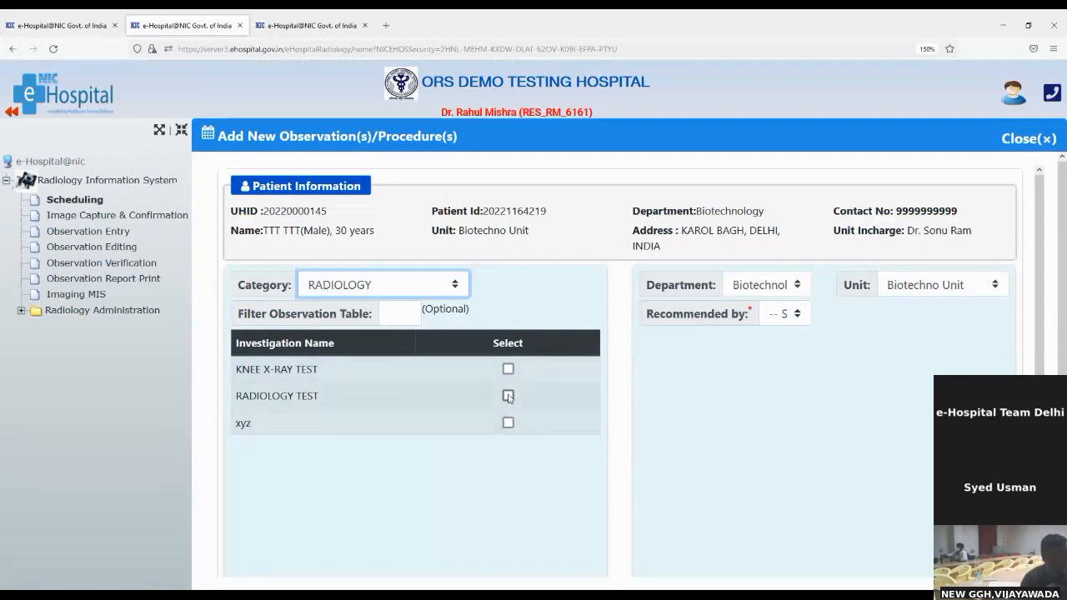
{"action": "left_click", "coordinate": [508, 368]}
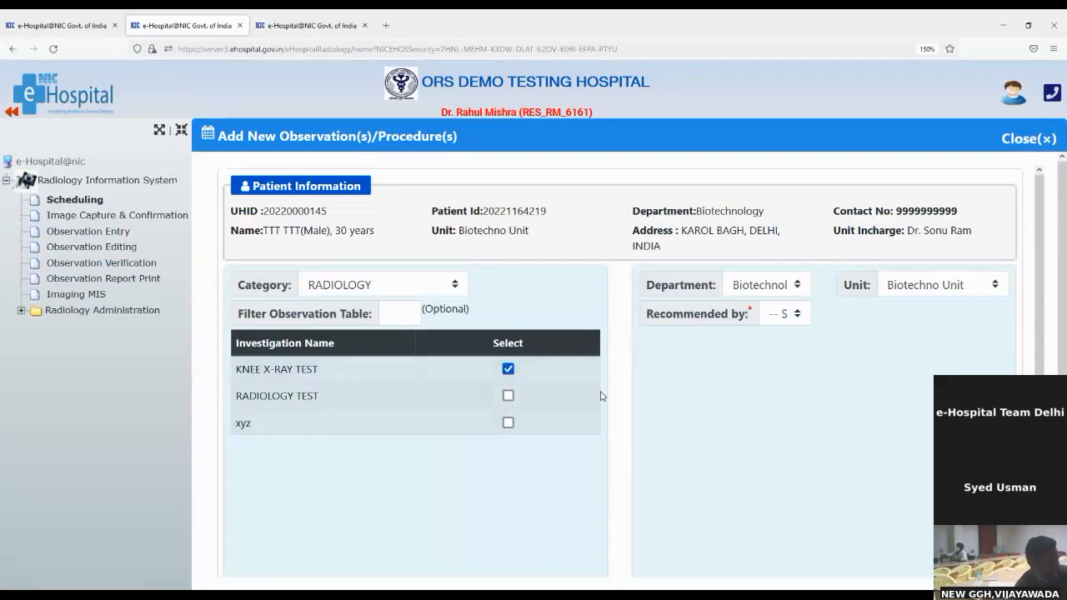
{"action": "scroll", "coordinate": [602, 396], "scroll_direction": "down", "scroll_amount": 3}
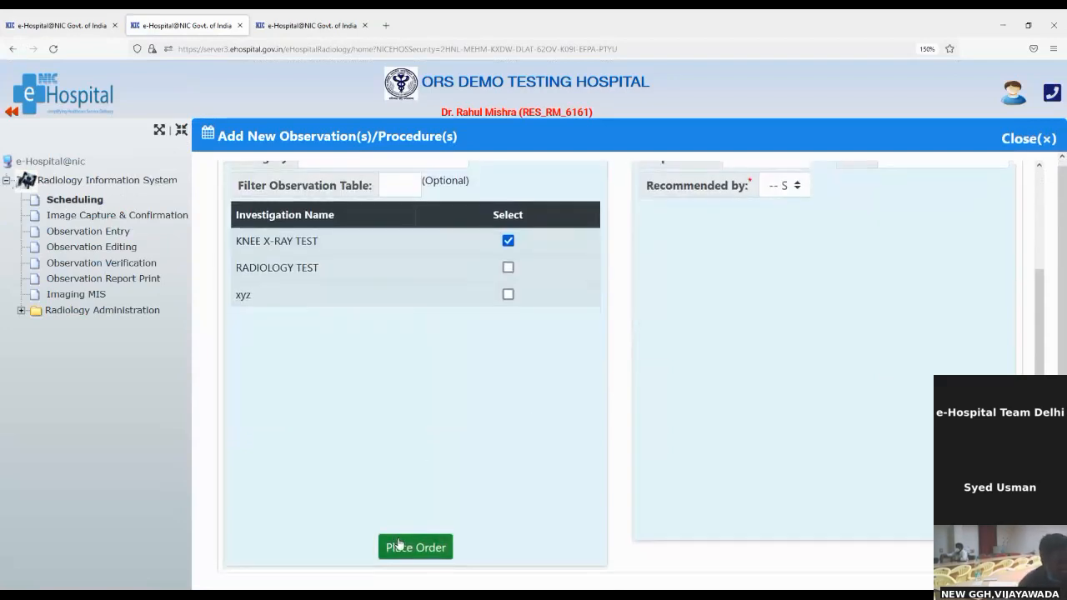
{"action": "left_click", "coordinate": [398, 543]}
{"action": "scroll", "coordinate": [796, 465], "scroll_direction": "up", "scroll_amount": 3}
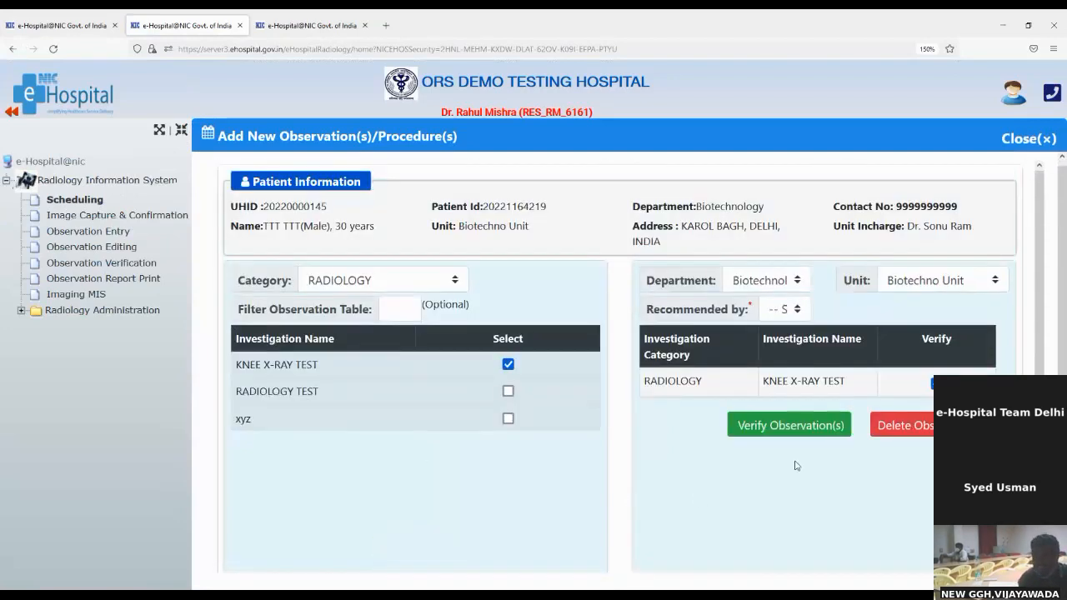
Choose the recommending doctor in the Recommended by field.
{"action": "left_click", "coordinate": [802, 320]}
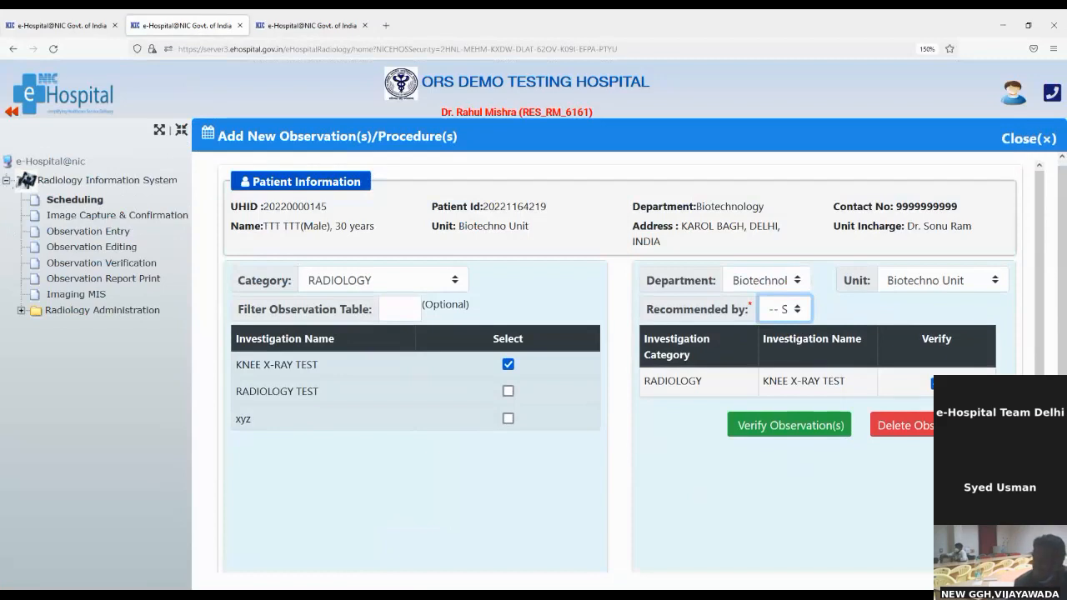
{"action": "left_click", "coordinate": [811, 354]}
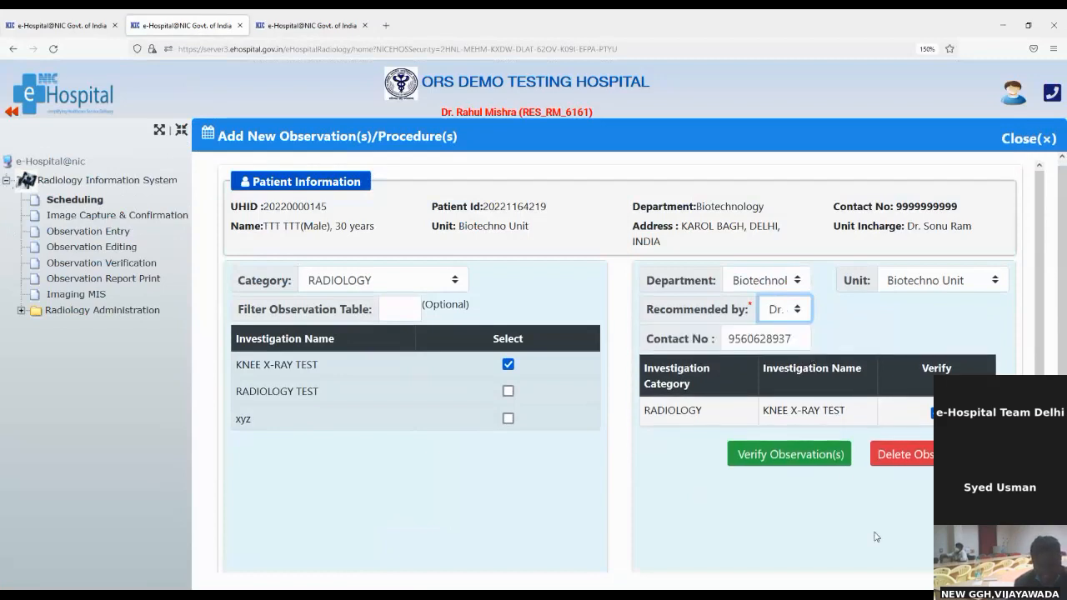
{"action": "scroll", "coordinate": [901, 527], "scroll_direction": "down", "scroll_amount": 3}
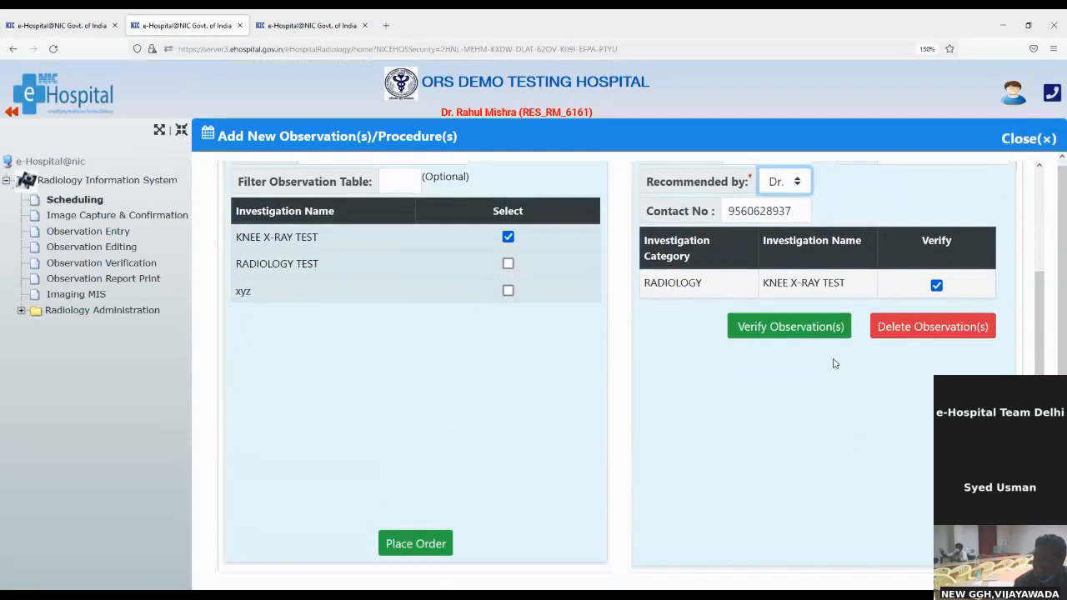
Verify the knee X-ray order and save it with the comment 'test'.
{"action": "left_click", "coordinate": [821, 332]}
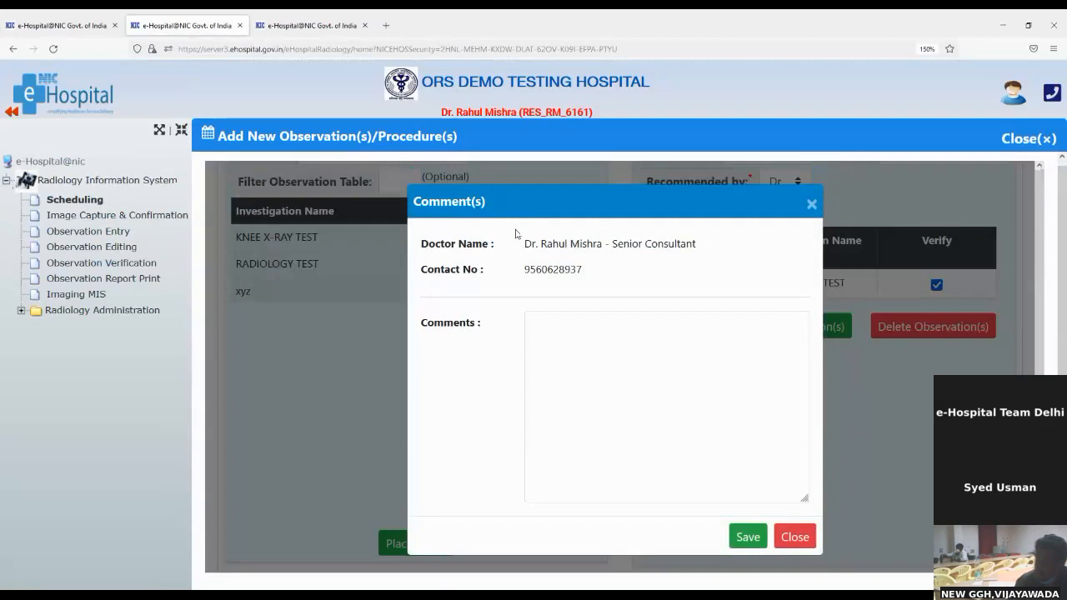
{"action": "left_click_drag", "start_coordinate": [525, 243], "coordinate": [714, 267]}
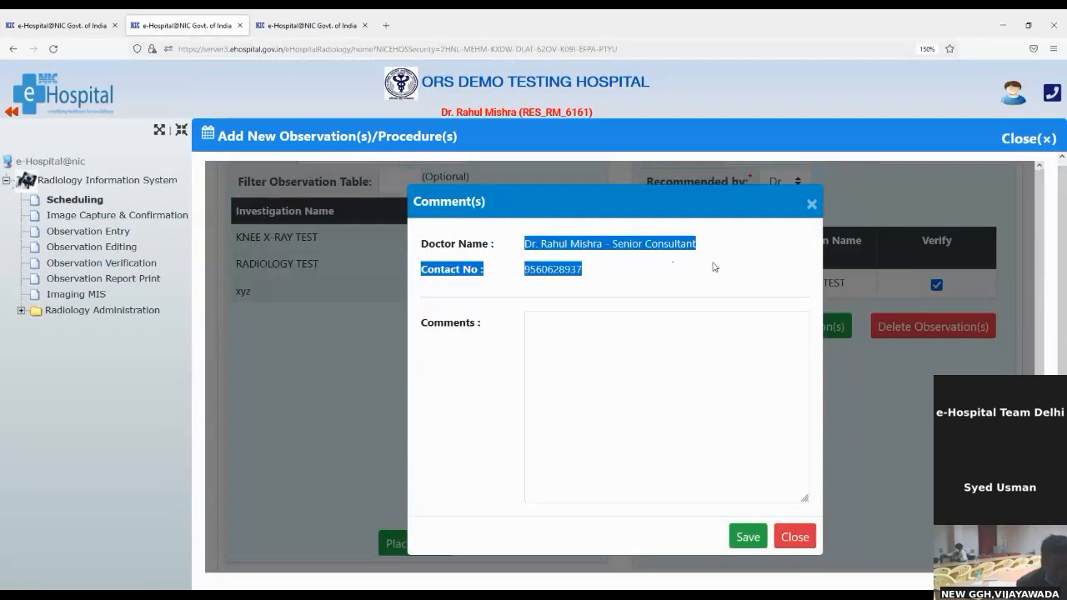
{"action": "left_click", "coordinate": [714, 266]}
{"action": "left_click", "coordinate": [652, 381]}
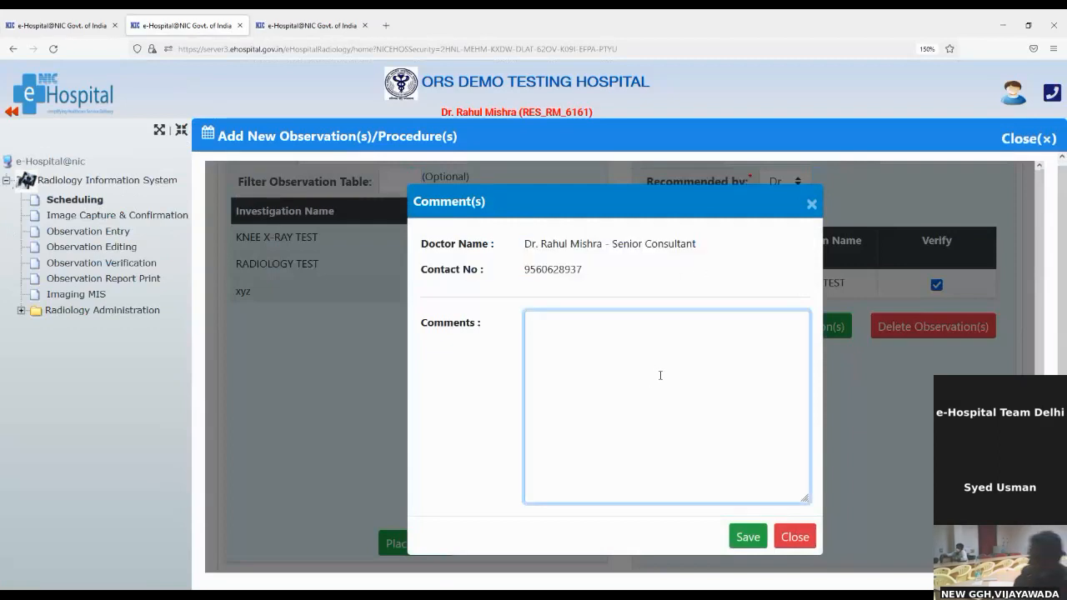
{"action": "type", "text": "test"}
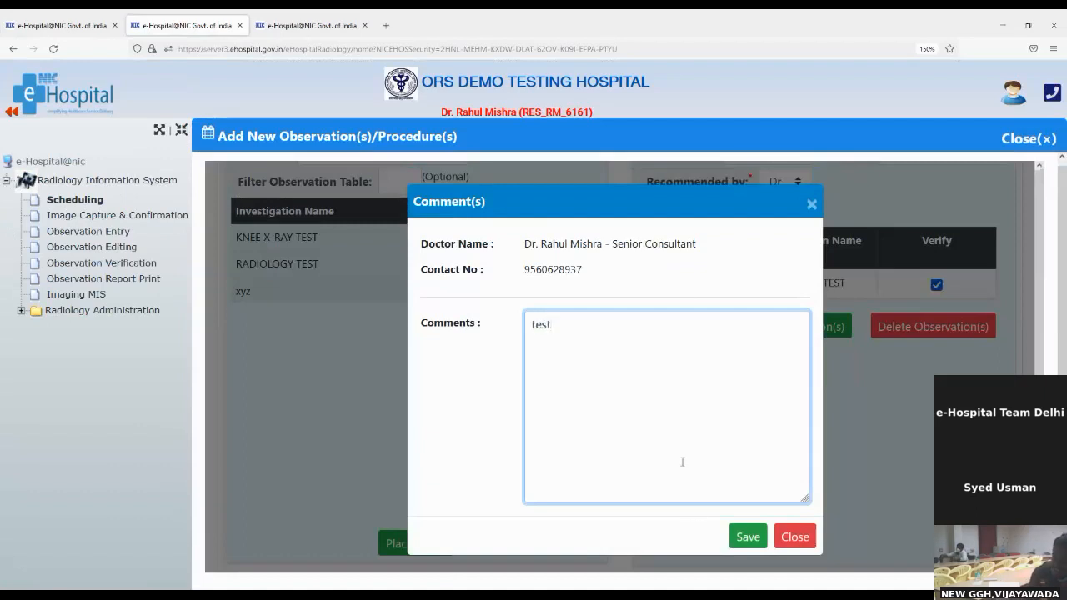
{"action": "left_click", "coordinate": [749, 546]}
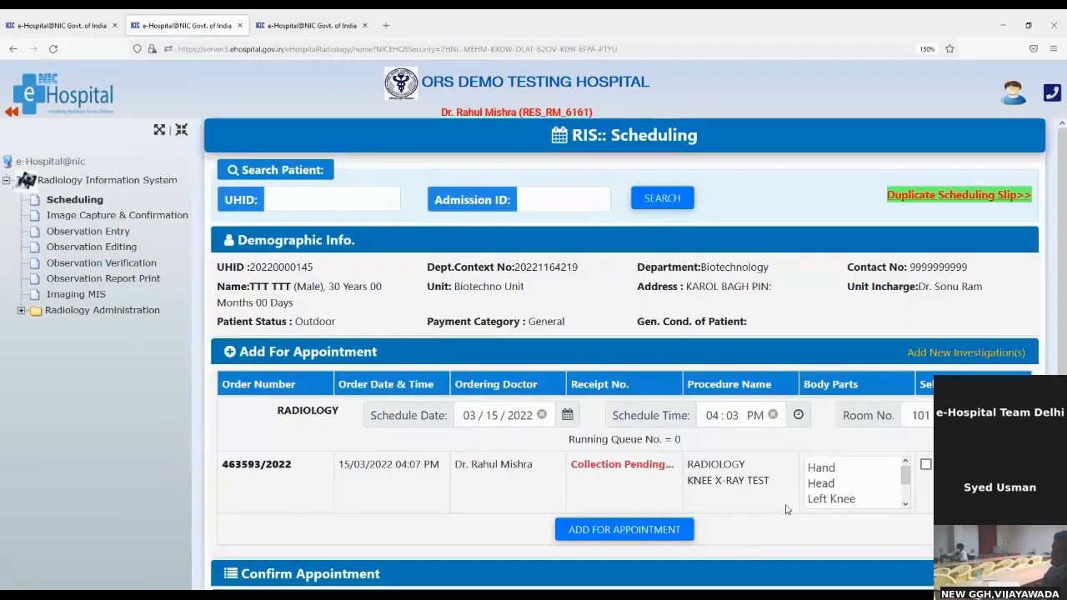
Select Left Knee as the body part and add the knee X-ray for appointment.
{"action": "scroll", "coordinate": [785, 509], "scroll_direction": "down", "scroll_amount": 1}
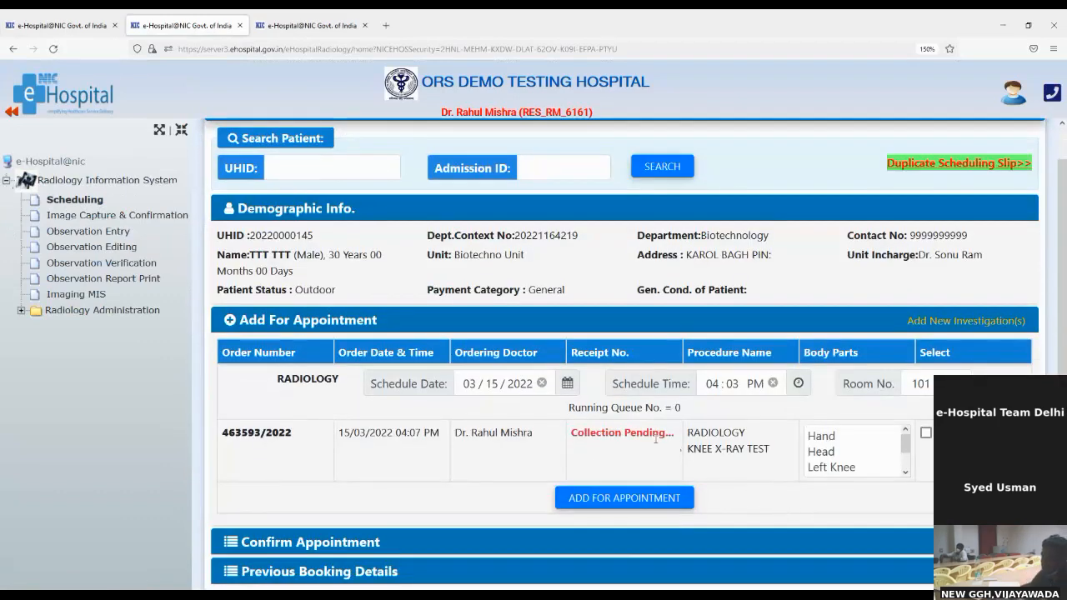
{"action": "left_click_drag", "start_coordinate": [573, 432], "coordinate": [678, 442]}
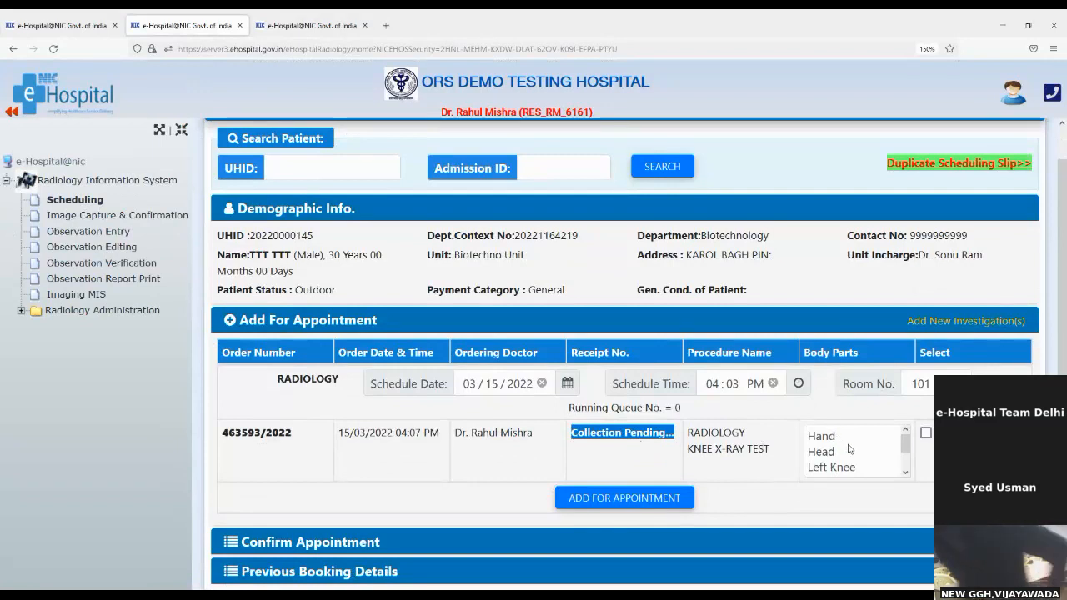
{"action": "scroll", "coordinate": [849, 450], "scroll_direction": "down", "scroll_amount": 1}
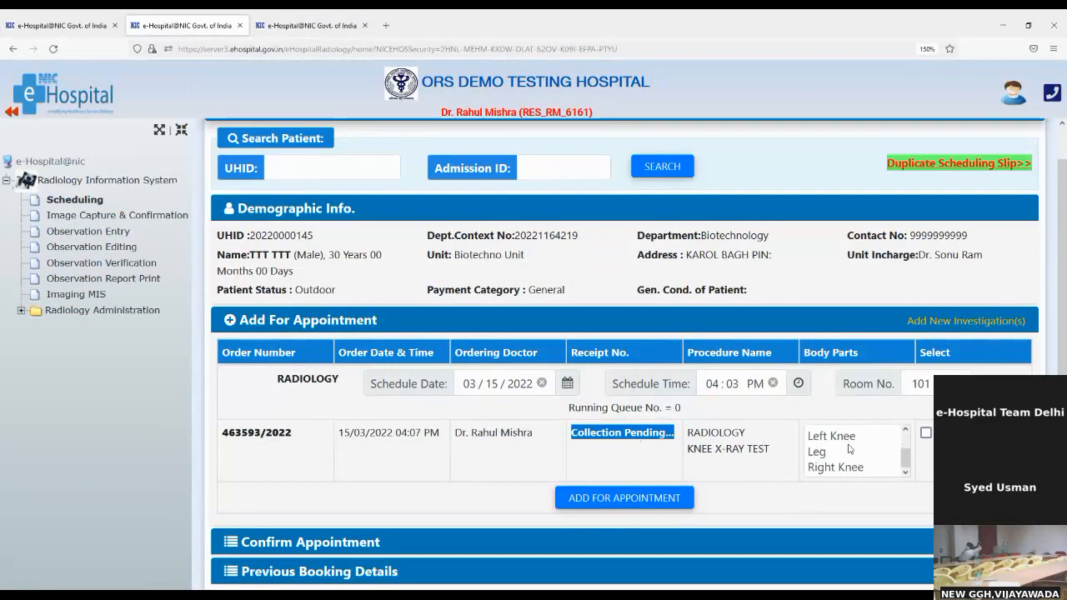
{"action": "left_click", "coordinate": [841, 434]}
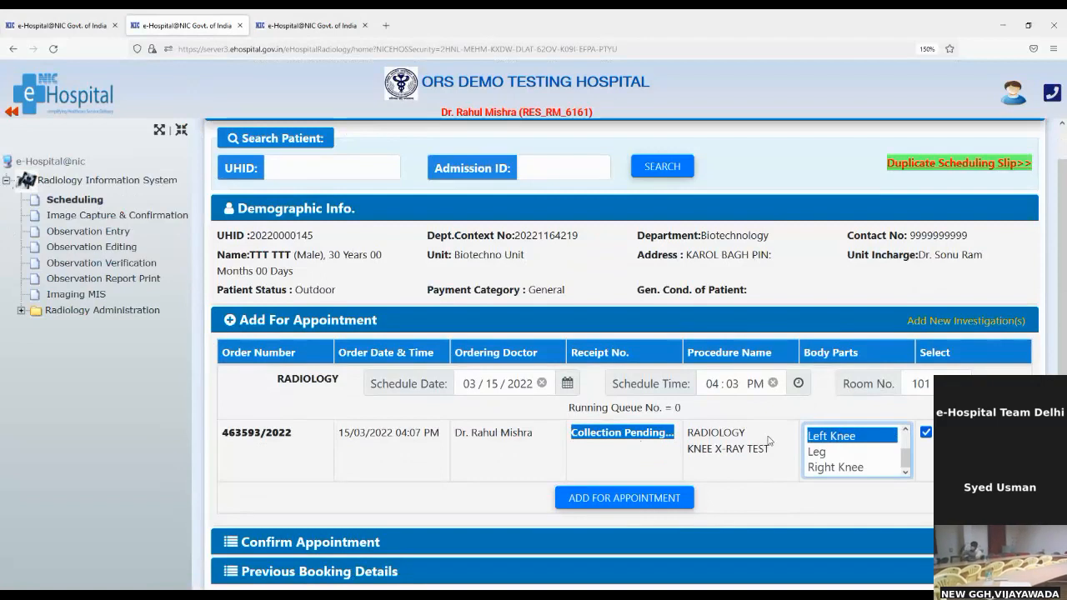
{"action": "left_click", "coordinate": [618, 496]}
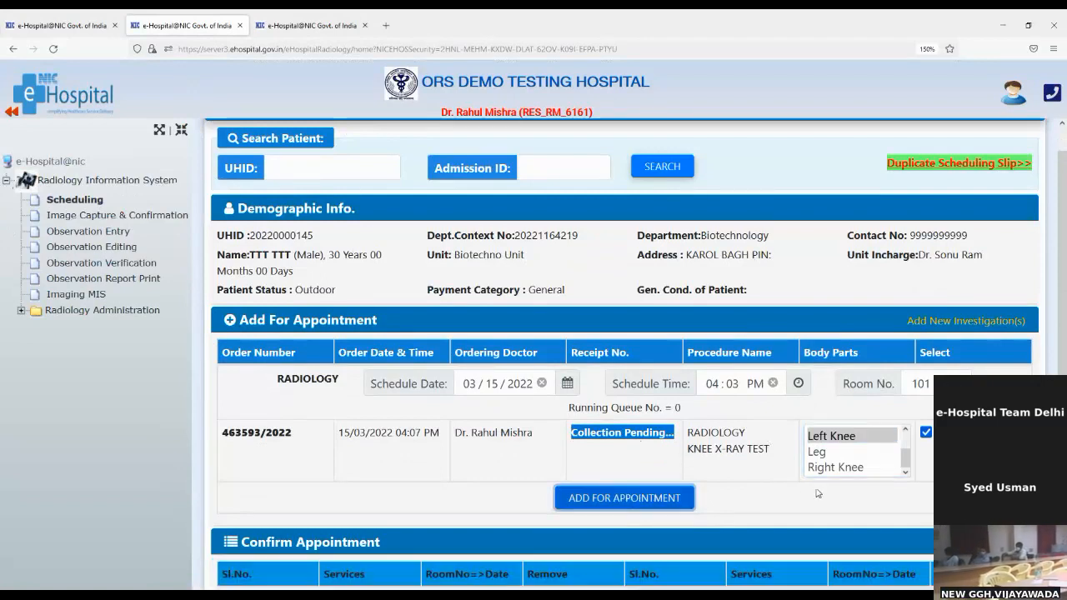
Enter 'surgery of leg' as the diagnosis for the Left Knee X-ray appointment in room 101.
{"action": "scroll", "coordinate": [817, 493], "scroll_direction": "down", "scroll_amount": 3}
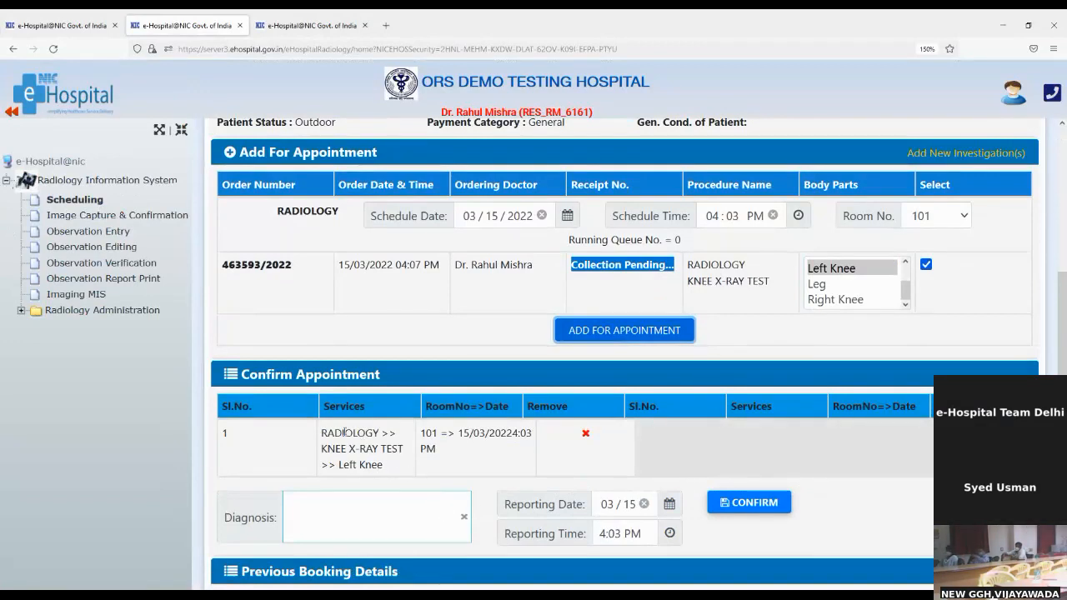
{"action": "left_click_drag", "start_coordinate": [323, 427], "coordinate": [433, 431]}
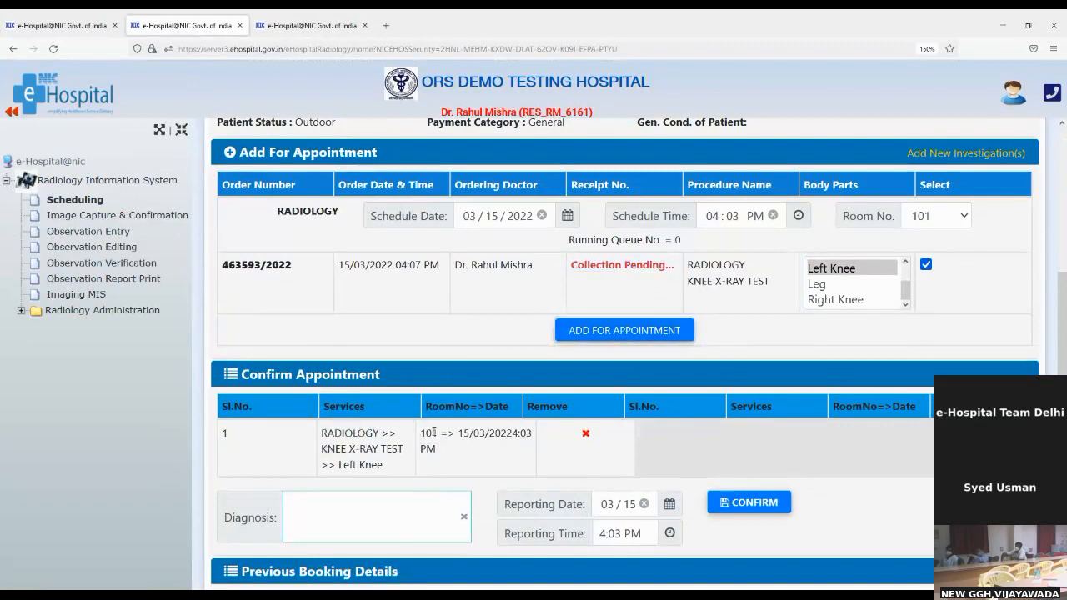
{"action": "triple_click", "coordinate": [433, 432]}
{"action": "left_click", "coordinate": [416, 504]}
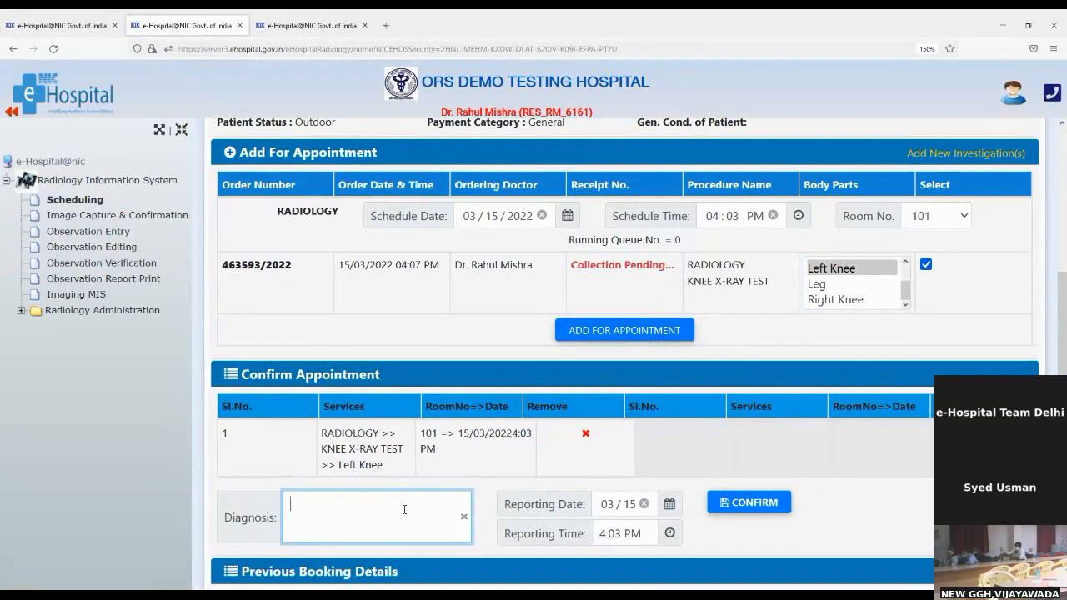
{"action": "type", "text": "surge"}
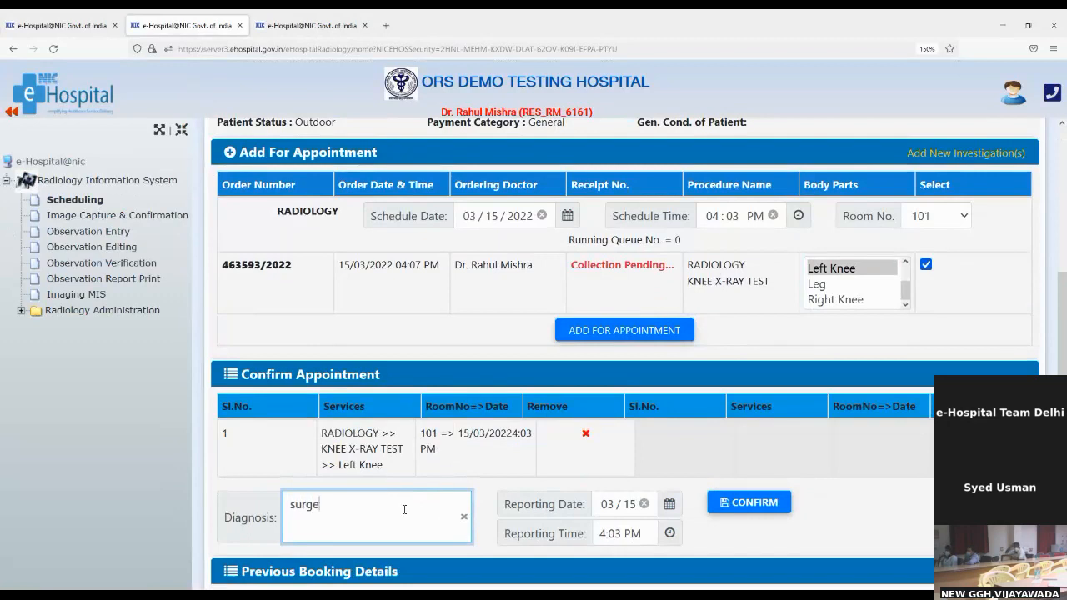
{"action": "type", "text": "ry og le"}
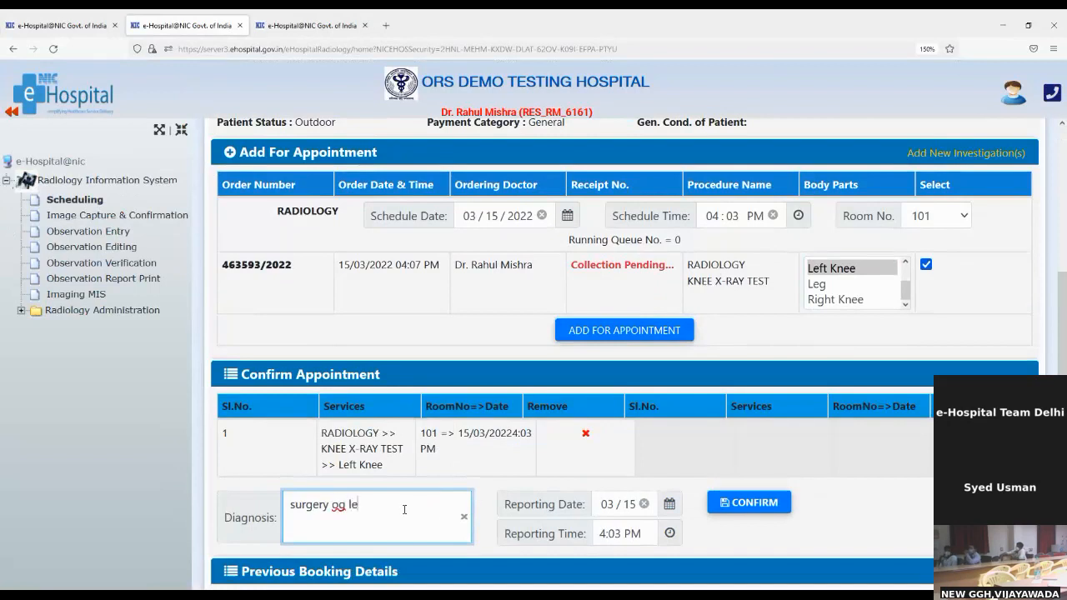
{"action": "type", "text": "g"}
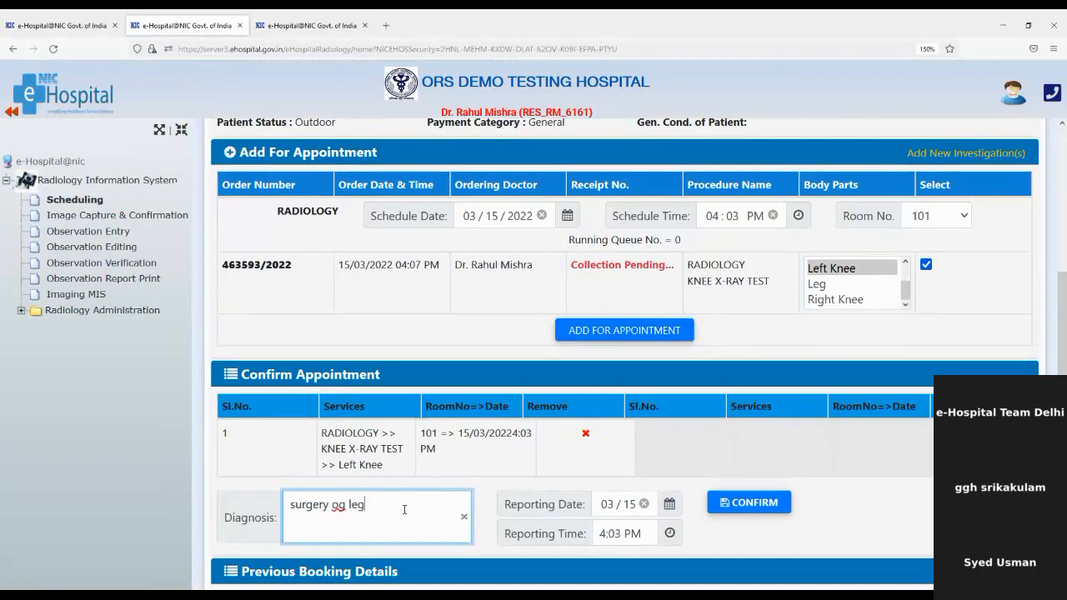
{"action": "key", "text": "BackSpace"}
{"action": "key", "text": "BackSpace"}
{"action": "key", "text": "BackSpace"}
{"action": "key", "text": "BackSpace"}
{"action": "key", "text": "BackSpace"}
{"action": "key", "text": "BackSpace"}
{"action": "type", "text": "of leg"}
Set reporting for 16 March at 4:00 PM and confirm the appointment, getting receipt 17/2022.
{"action": "left_click", "coordinate": [644, 504]}
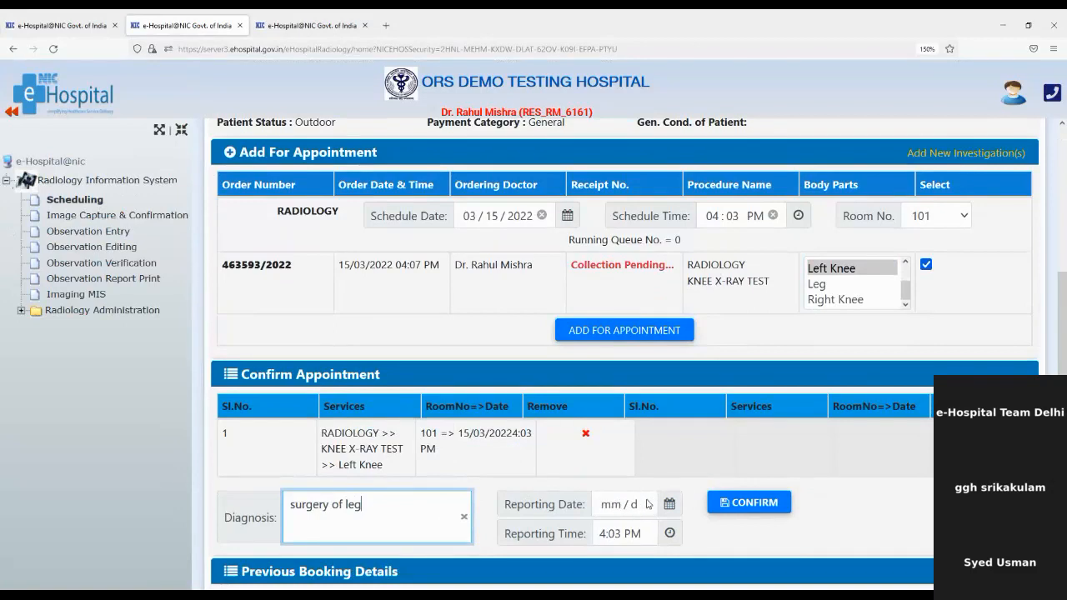
{"action": "left_click", "coordinate": [648, 505]}
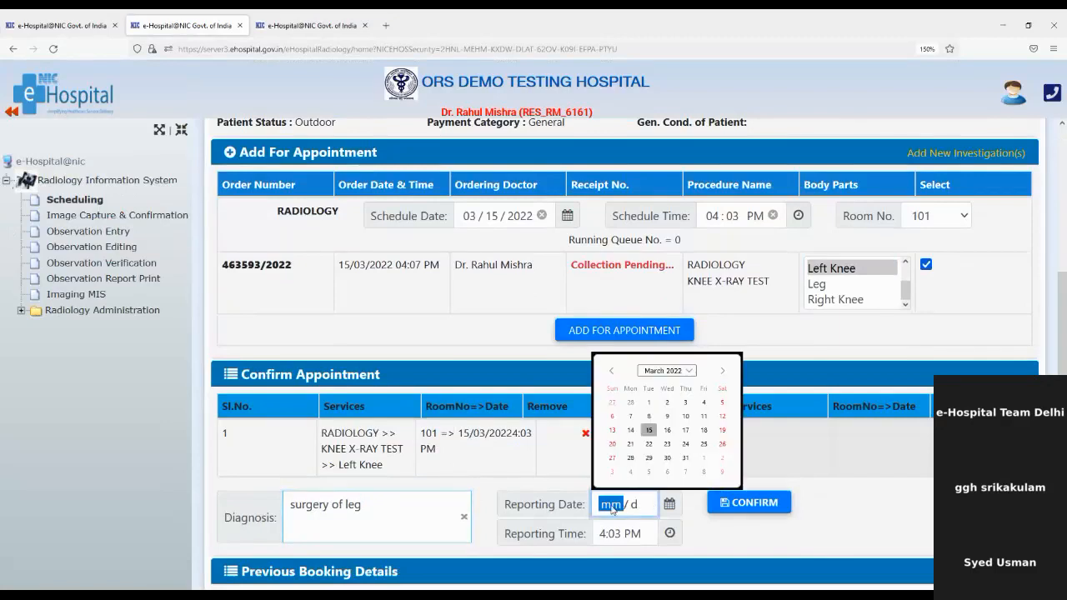
{"action": "left_click", "coordinate": [676, 434]}
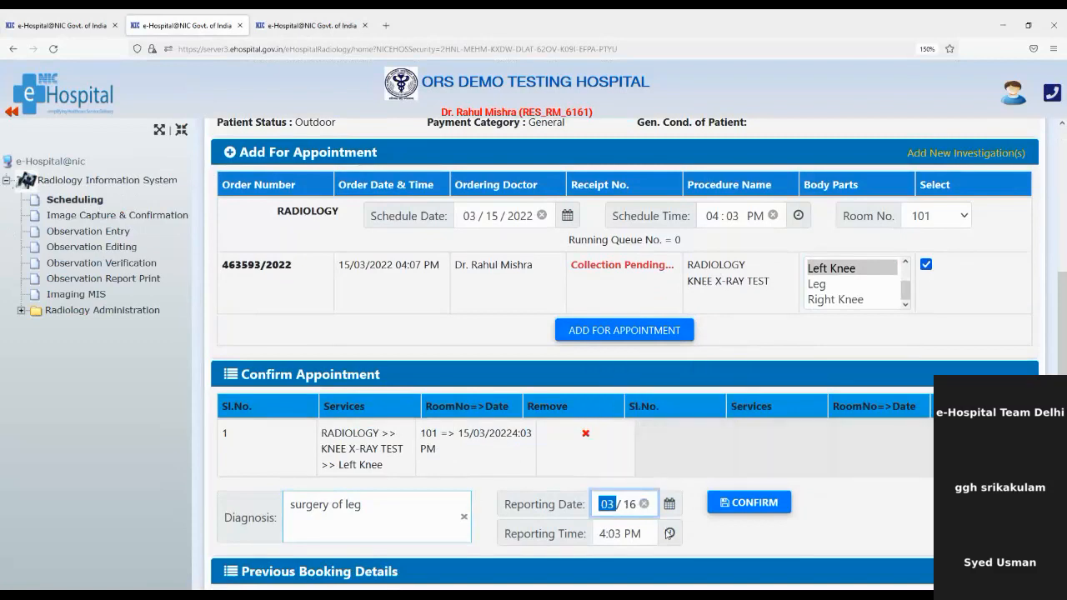
{"action": "left_click", "coordinate": [647, 528]}
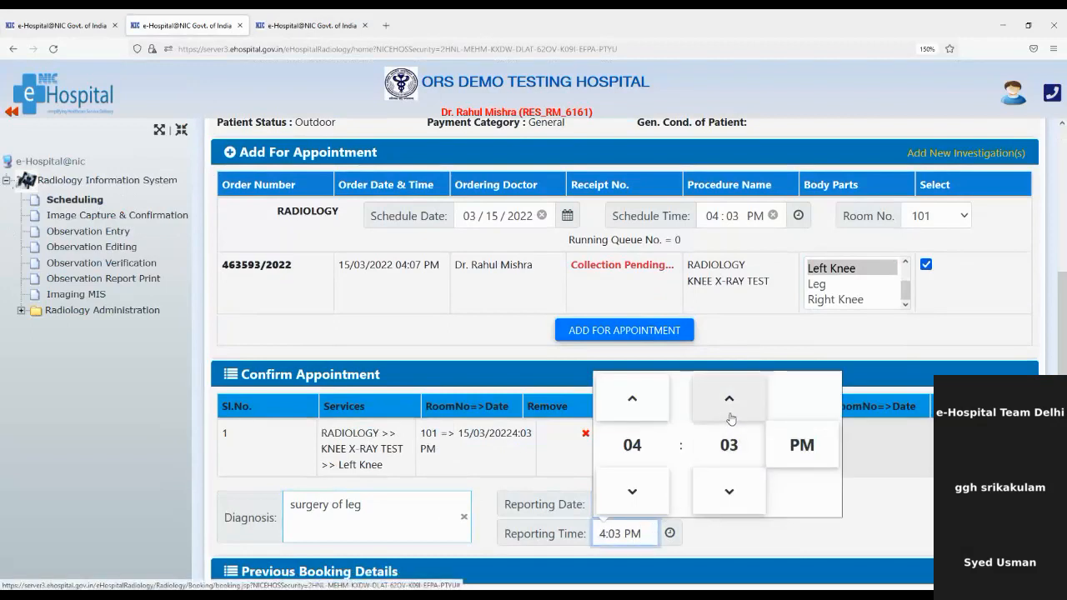
{"action": "left_click", "coordinate": [727, 489]}
{"action": "left_click", "coordinate": [728, 487]}
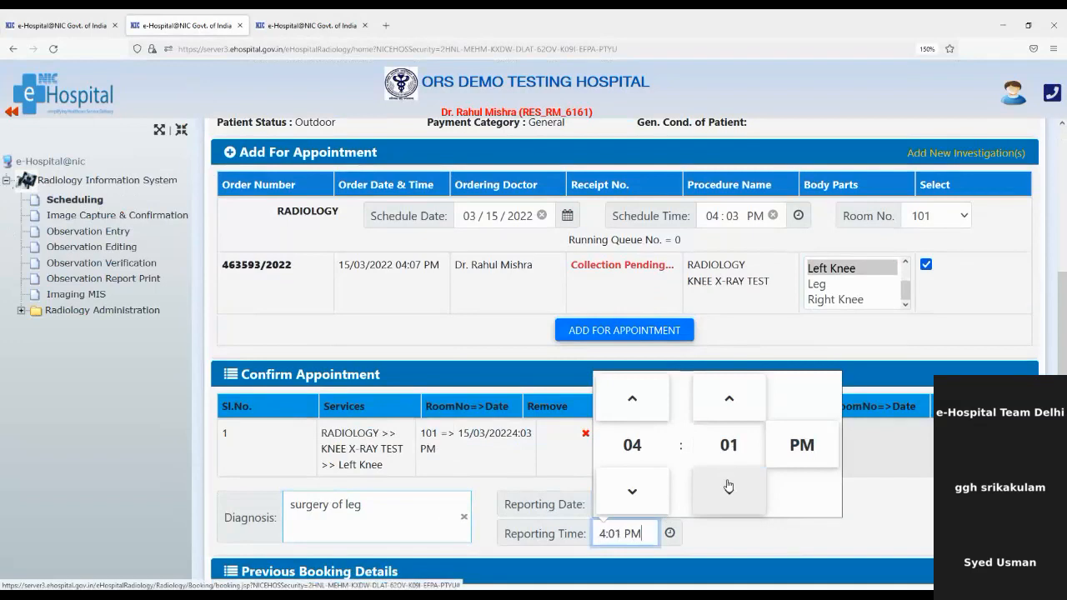
{"action": "left_click", "coordinate": [728, 486]}
{"action": "left_click", "coordinate": [754, 537]}
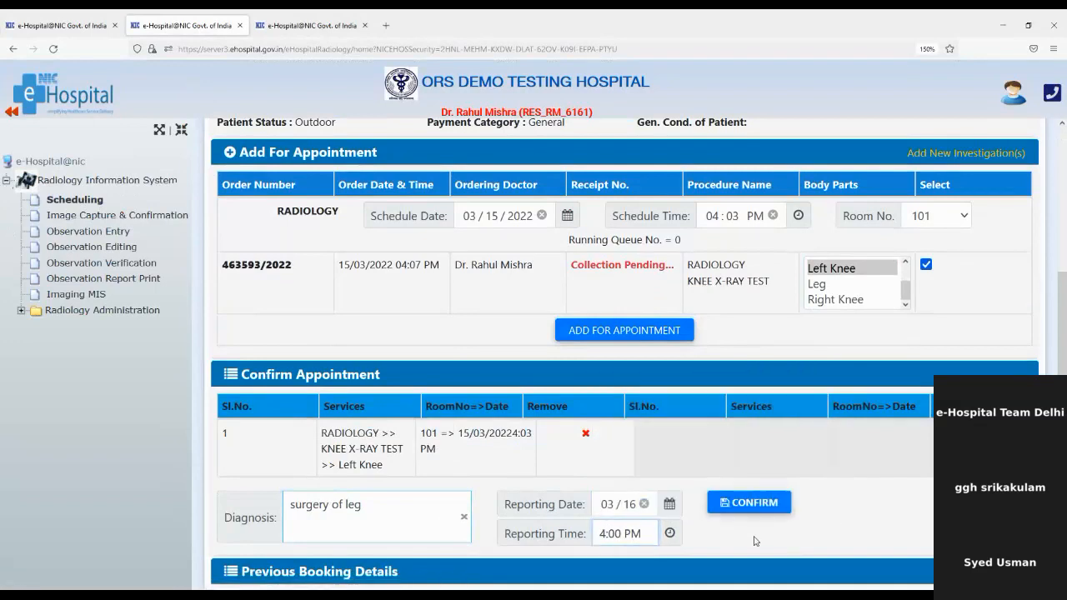
{"action": "left_click", "coordinate": [758, 505]}
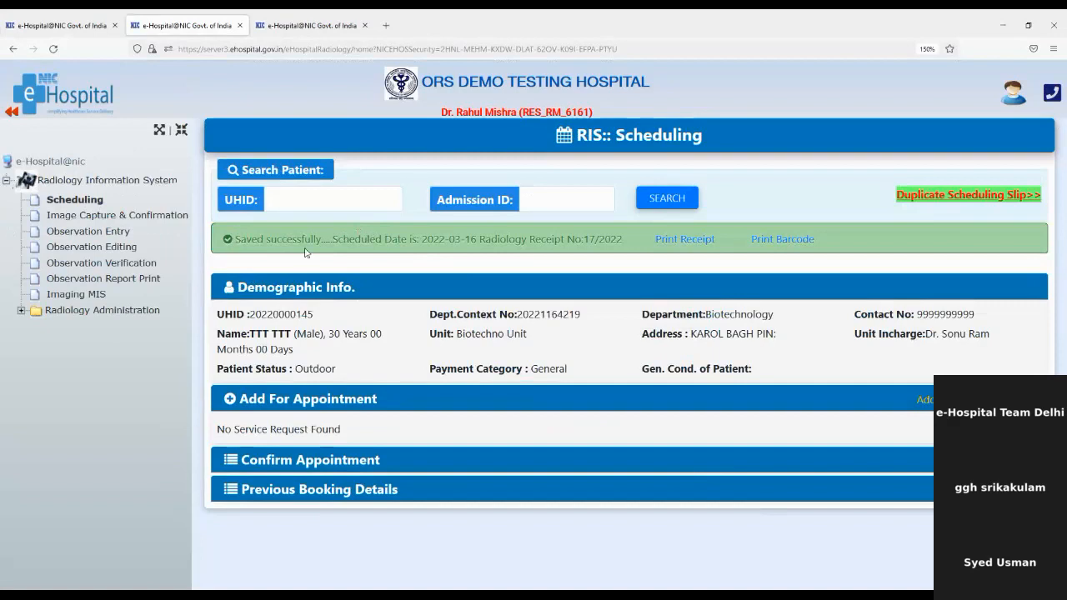
{"action": "left_click_drag", "start_coordinate": [358, 236], "coordinate": [491, 255]}
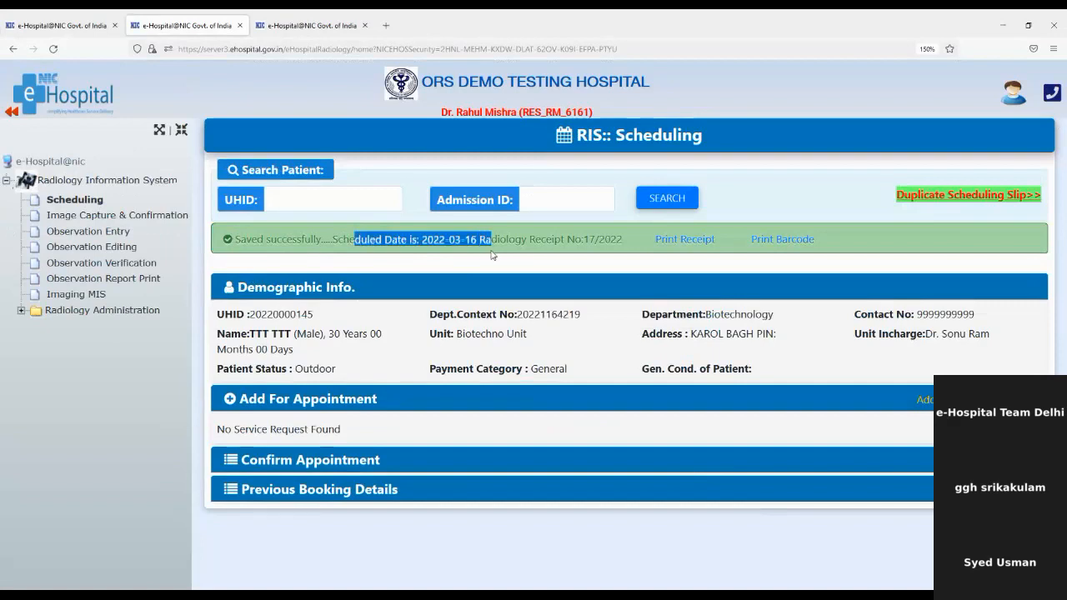
{"action": "left_click", "coordinate": [517, 243]}
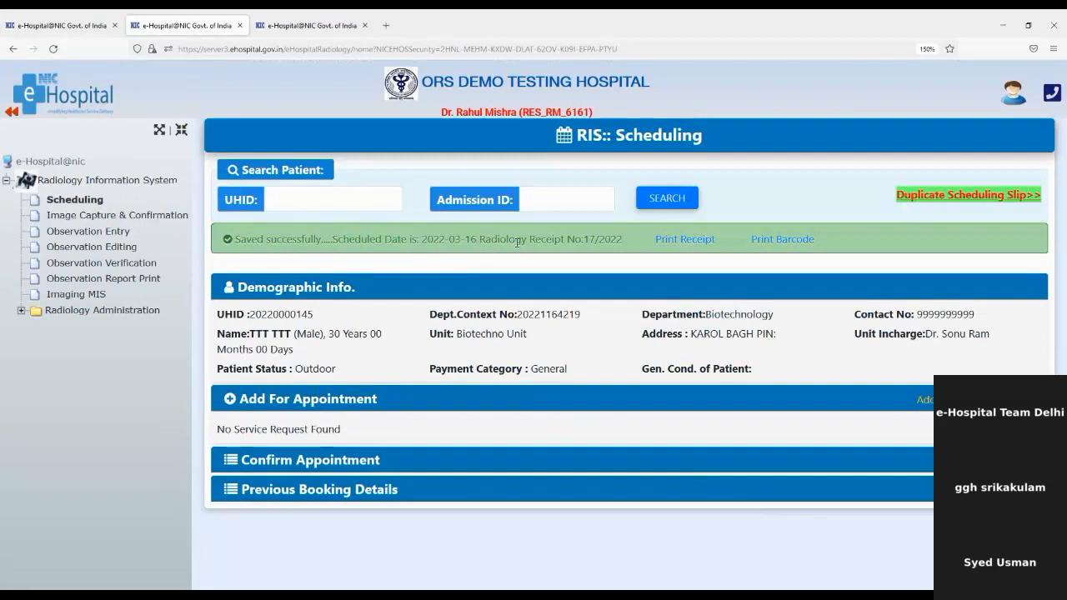
{"action": "left_click_drag", "start_coordinate": [520, 243], "coordinate": [618, 243]}
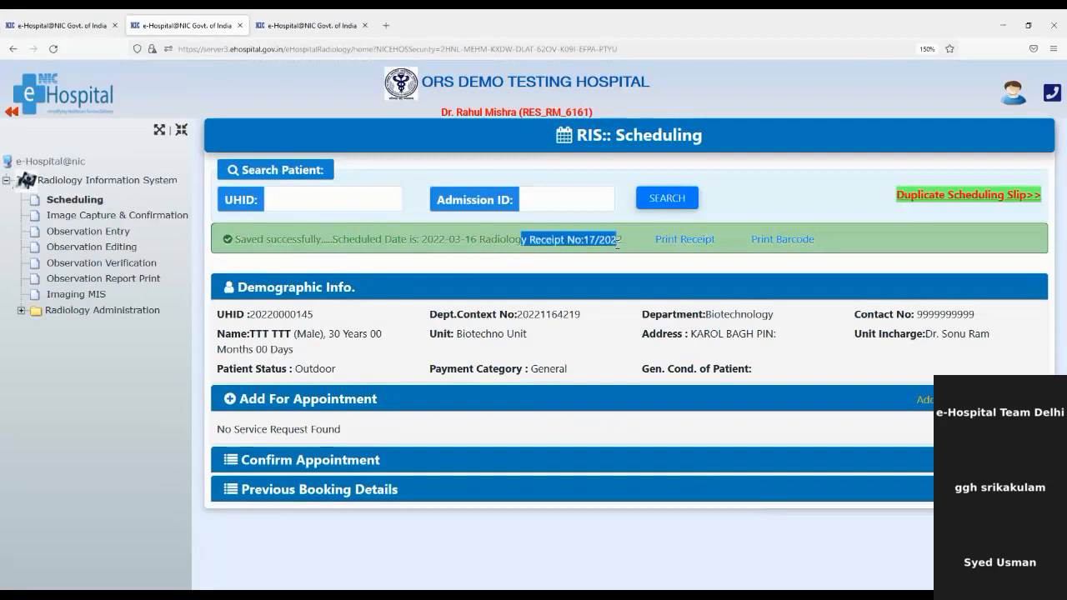
{"action": "left_click", "coordinate": [683, 242]}
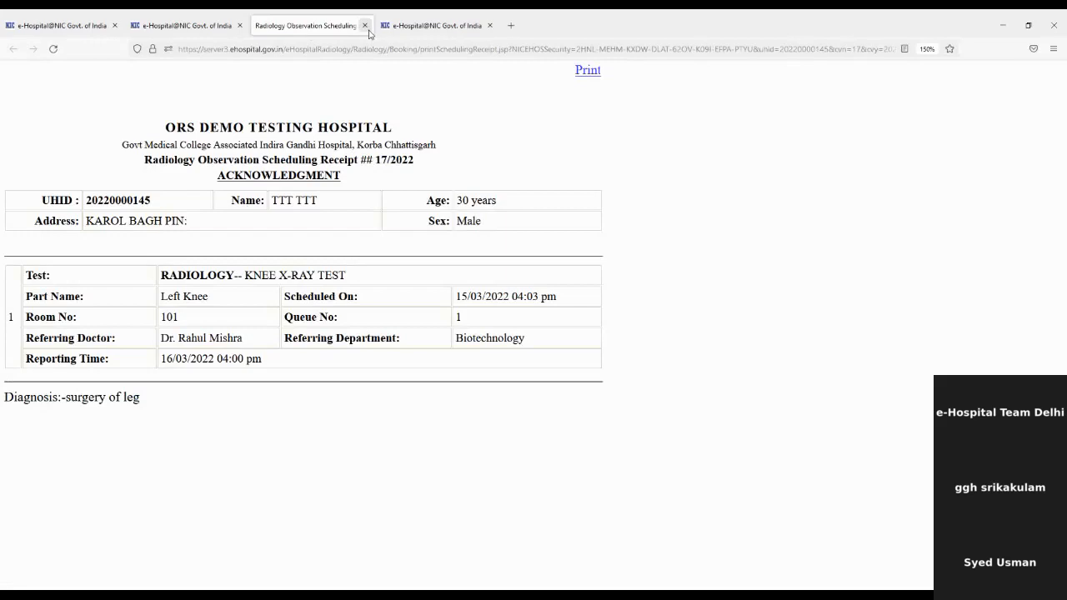
{"action": "left_click", "coordinate": [364, 27]}
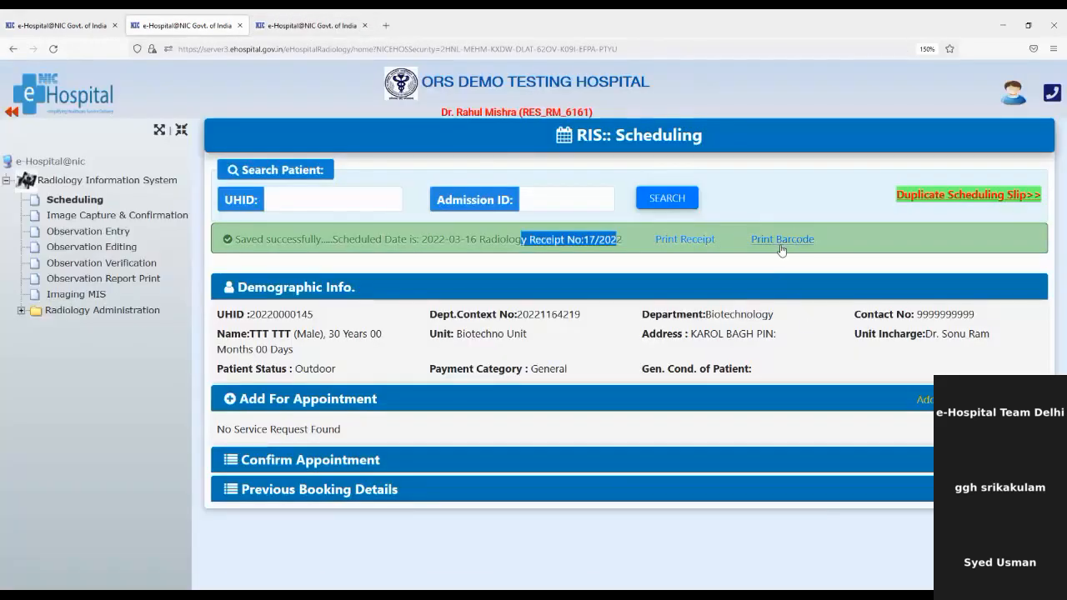
{"action": "left_click", "coordinate": [783, 241]}
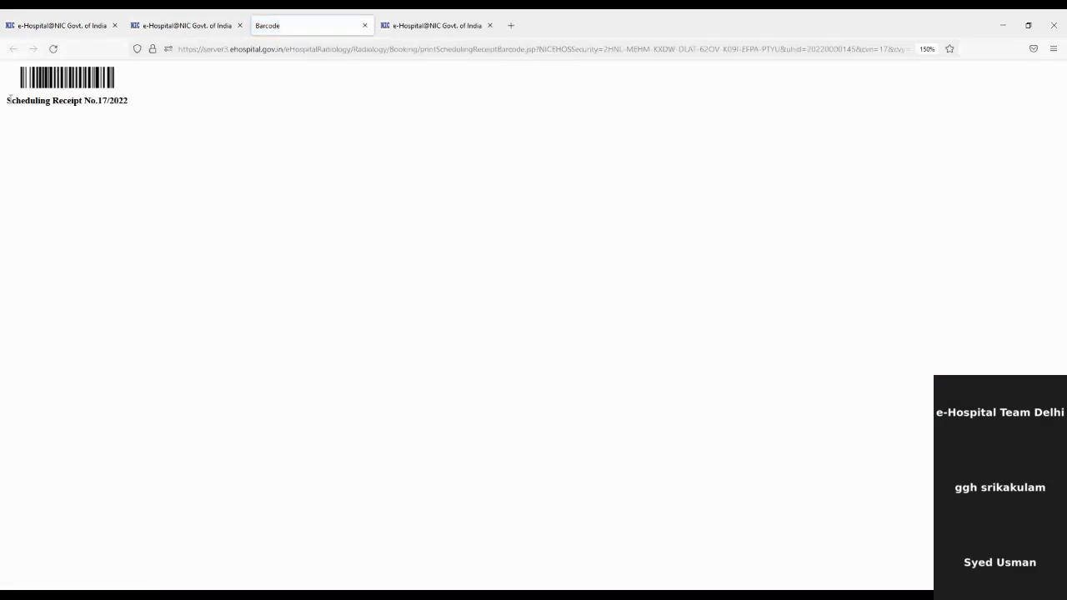
{"action": "left_click_drag", "start_coordinate": [10, 97], "coordinate": [161, 111]}
{"action": "left_click", "coordinate": [161, 110]}
{"action": "left_click", "coordinate": [364, 25]}
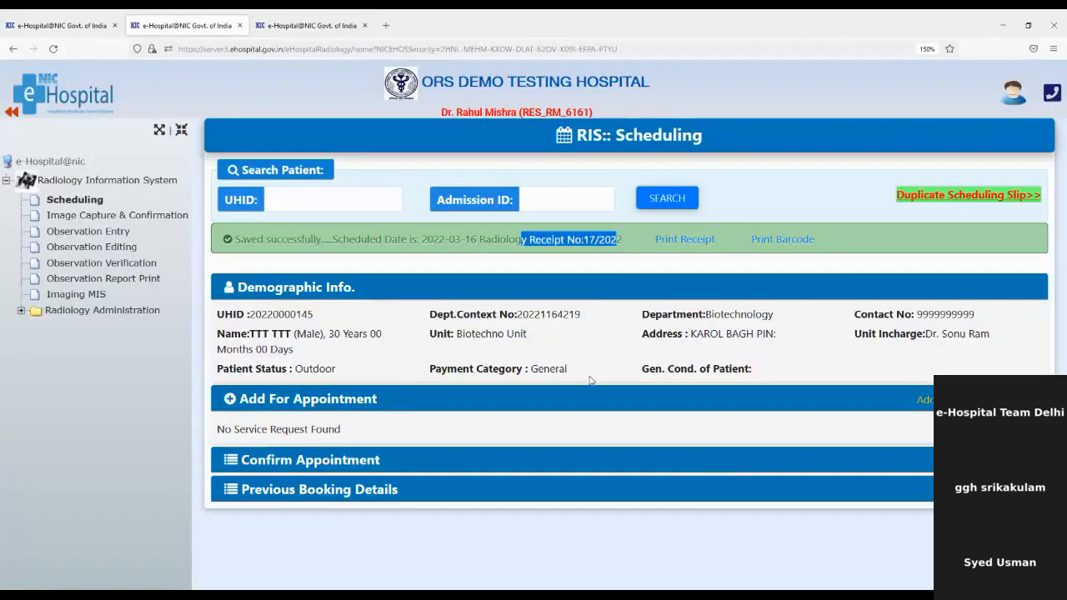
Confirm the Left Knee X-ray booking on the Image Capture & Confirmation page.
{"action": "left_click", "coordinate": [176, 217]}
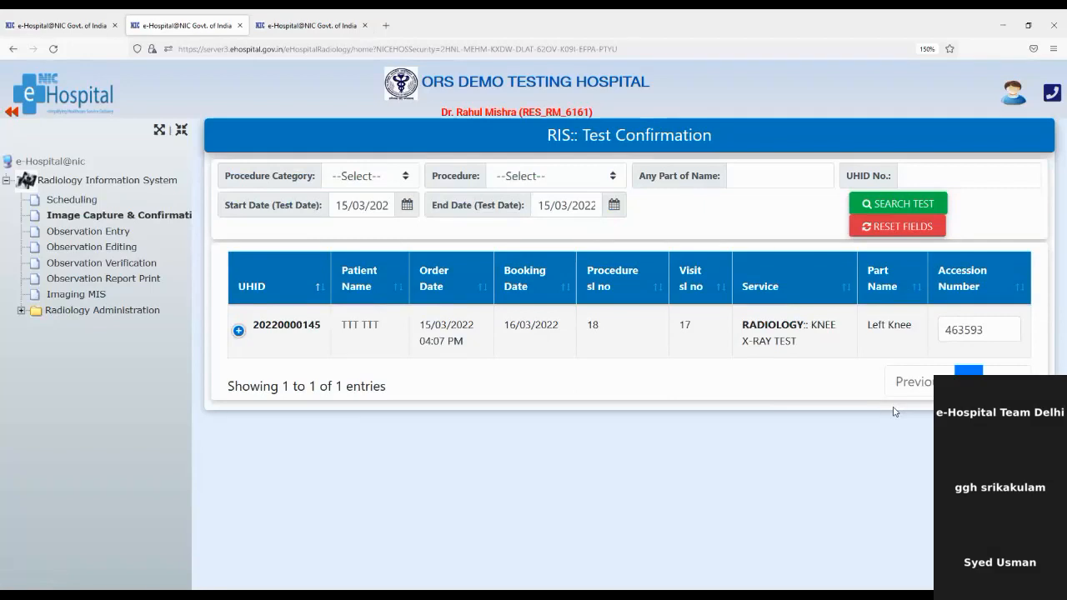
{"action": "key", "text": "ctrl+minus"}
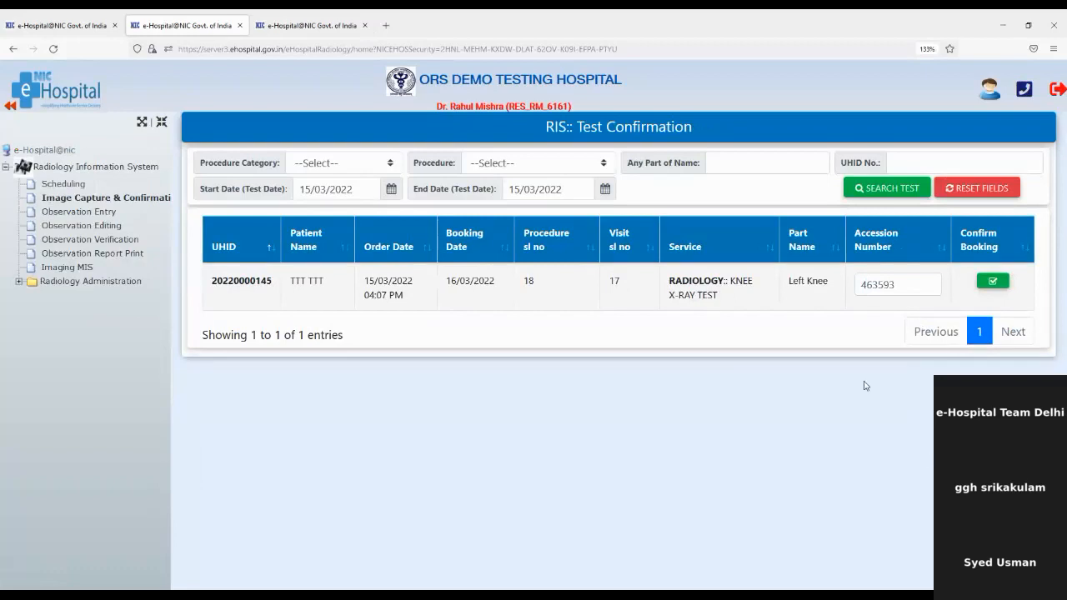
{"action": "left_click", "coordinate": [992, 283]}
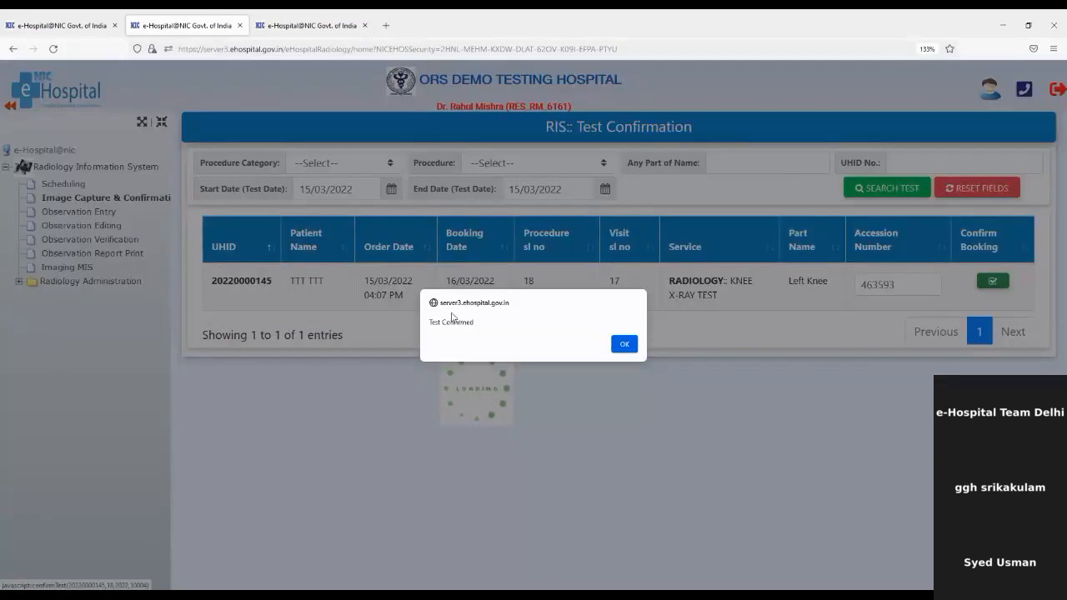
{"action": "left_click_drag", "start_coordinate": [432, 322], "coordinate": [511, 327]}
{"action": "left_click", "coordinate": [625, 344]}
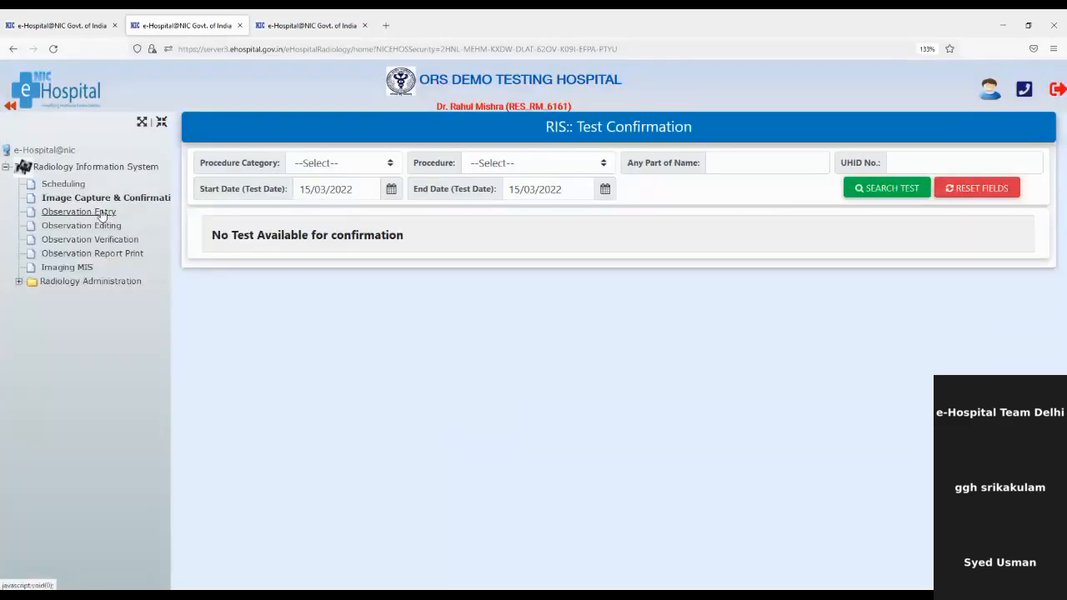
{"action": "left_click", "coordinate": [99, 214]}
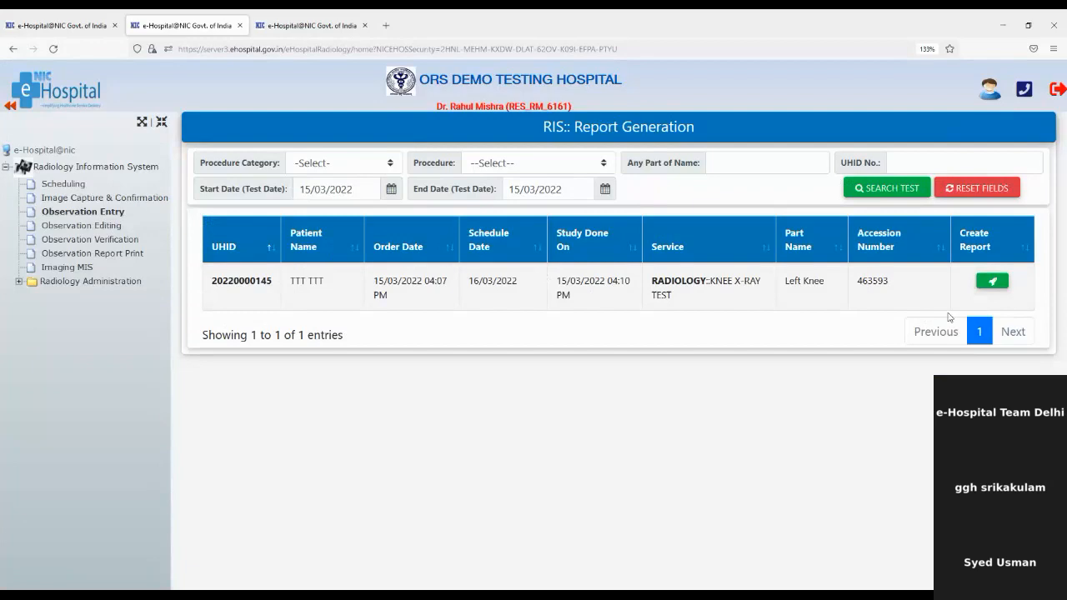
Start a report for the knee X-ray from the KNEE TEST TEMP template with the Knee Test observation.
{"action": "left_click", "coordinate": [1005, 288]}
{"action": "left_click", "coordinate": [1006, 291]}
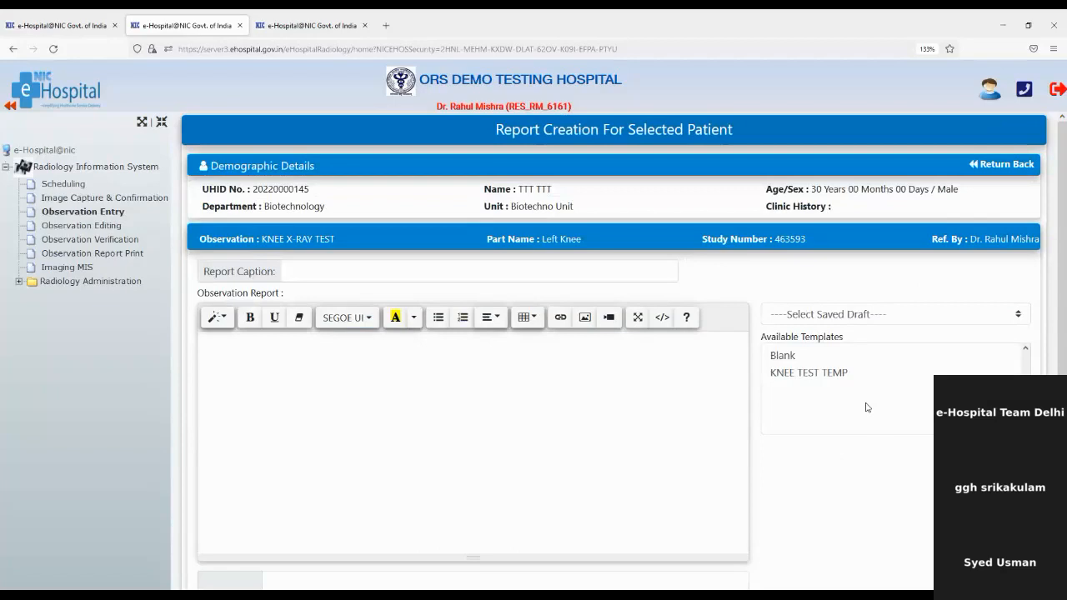
{"action": "left_click", "coordinate": [828, 375]}
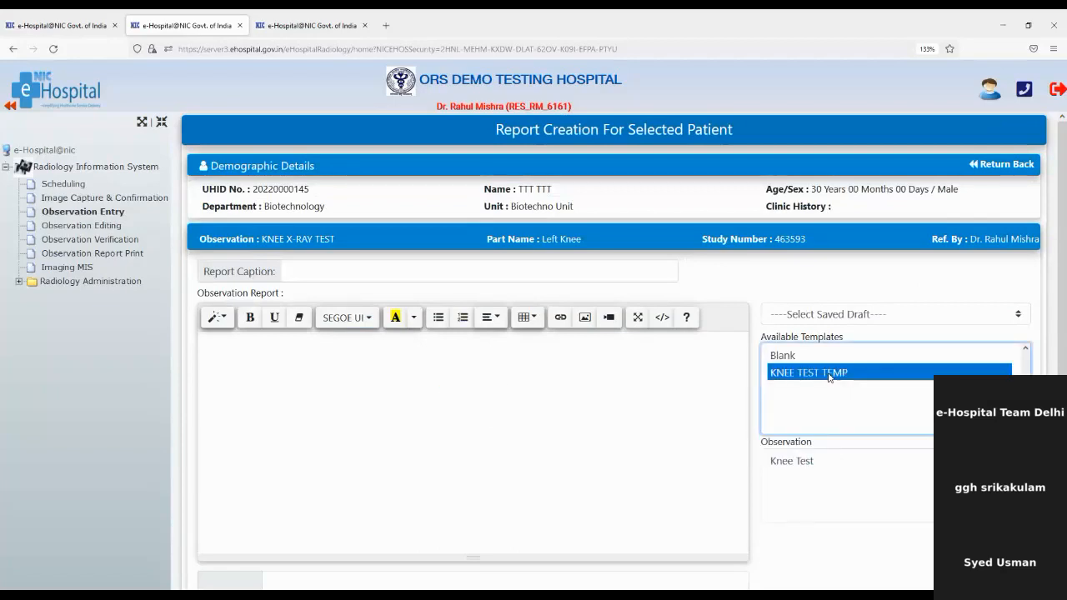
{"action": "left_click_drag", "start_coordinate": [779, 337], "coordinate": [862, 342]}
{"action": "left_click", "coordinate": [829, 379]}
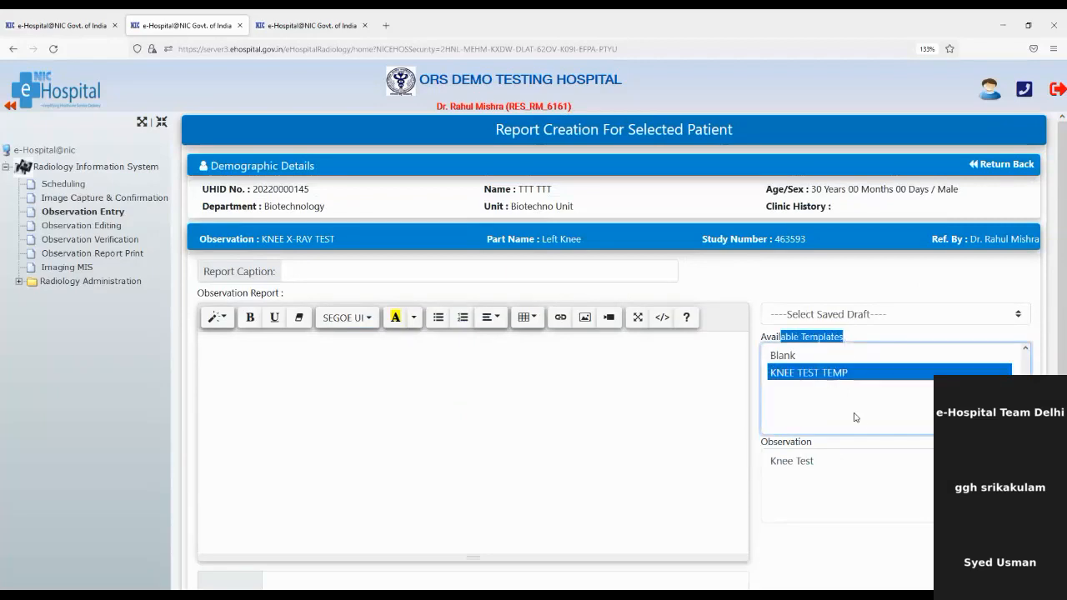
{"action": "scroll", "coordinate": [859, 421], "scroll_direction": "down", "scroll_amount": 2}
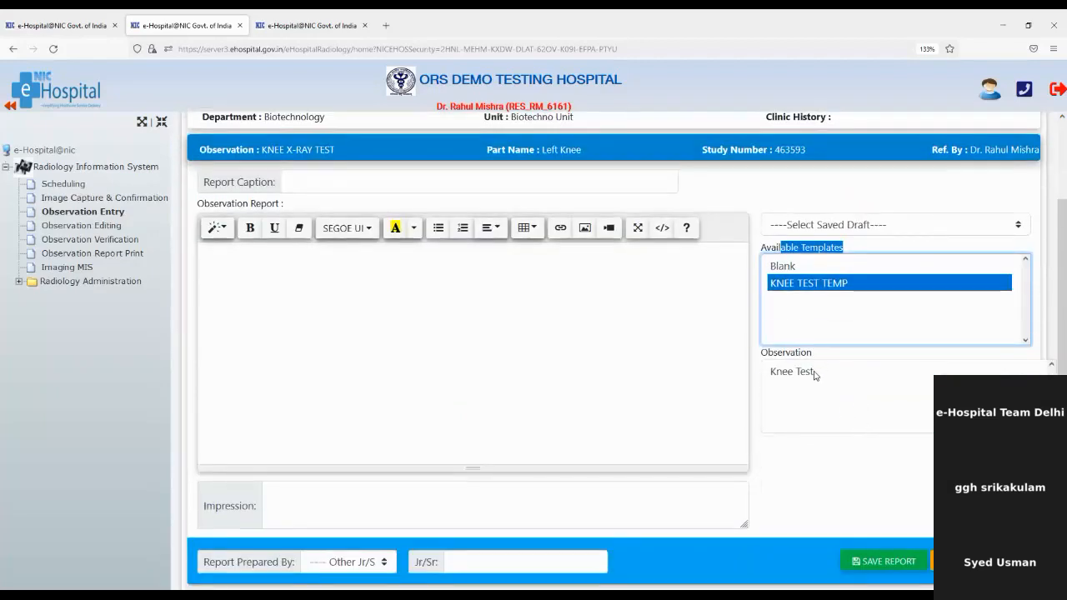
{"action": "left_click", "coordinate": [817, 373]}
{"action": "scroll", "coordinate": [571, 374], "scroll_direction": "up", "scroll_amount": 2}
{"action": "scroll", "coordinate": [571, 373], "scroll_direction": "down", "scroll_amount": 2}
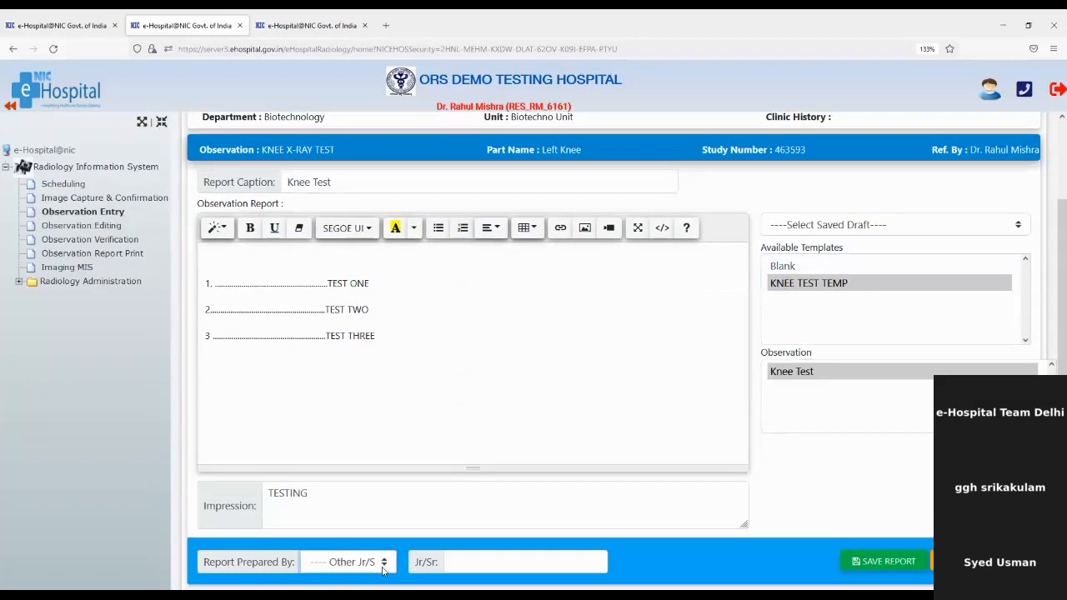
Choose who prepared the report and save the Knee Test report with impression TESTING.
{"action": "left_click", "coordinate": [368, 482]}
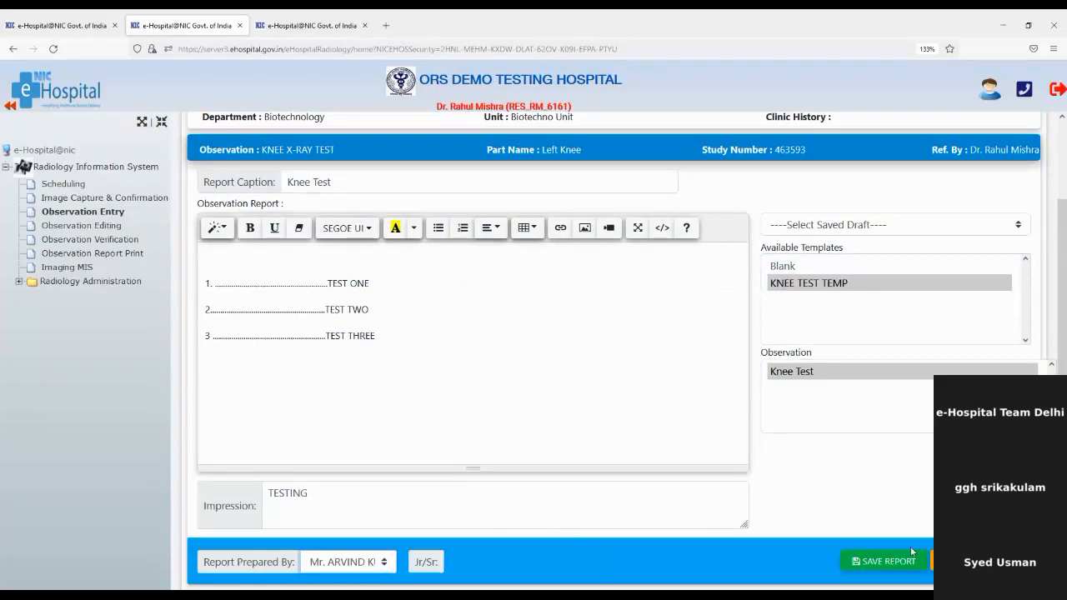
{"action": "left_click", "coordinate": [900, 565]}
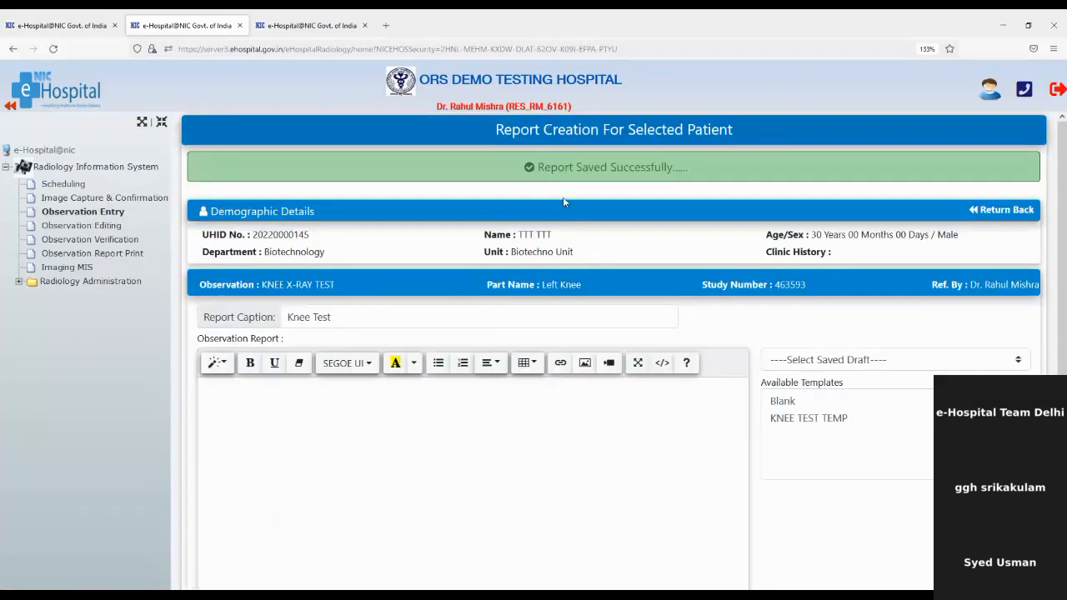
{"action": "left_click_drag", "start_coordinate": [544, 167], "coordinate": [754, 176]}
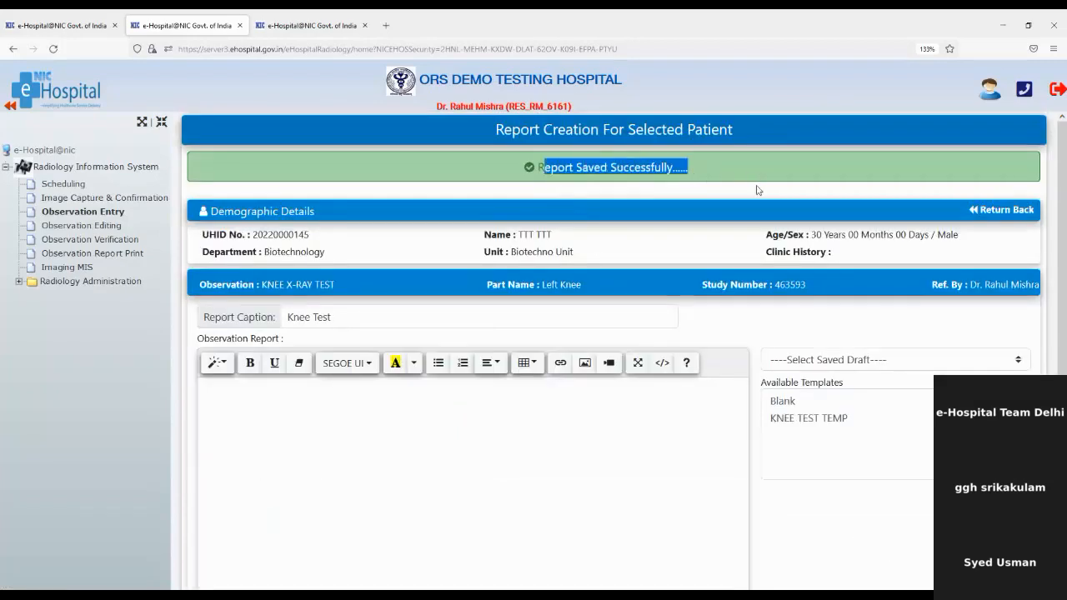
{"action": "left_click", "coordinate": [757, 190]}
{"action": "scroll", "coordinate": [723, 246], "scroll_direction": "down", "scroll_amount": 3}
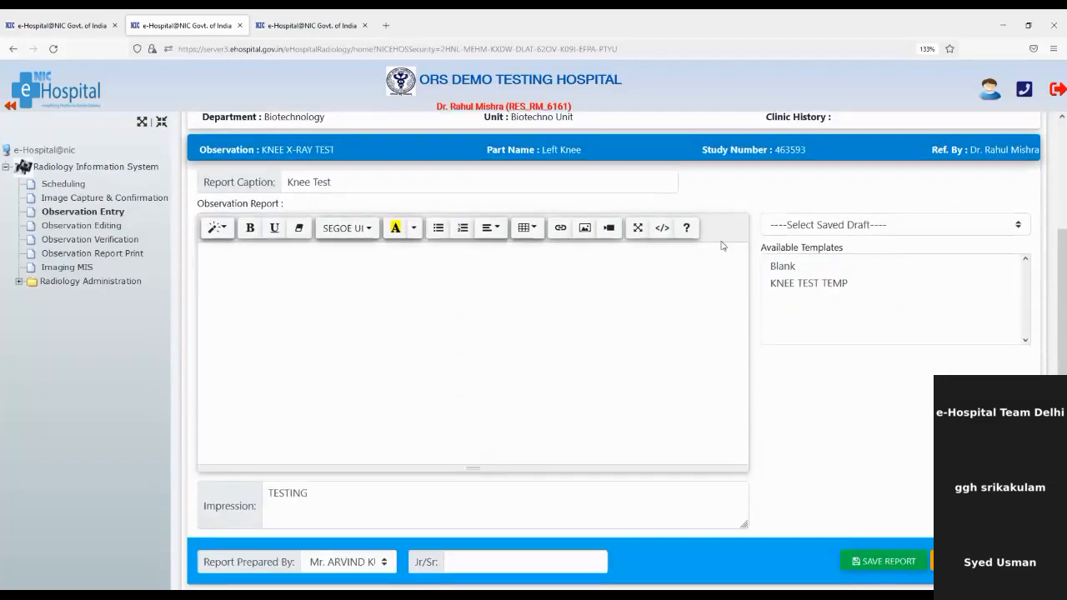
{"action": "scroll", "coordinate": [722, 246], "scroll_direction": "up", "scroll_amount": 3}
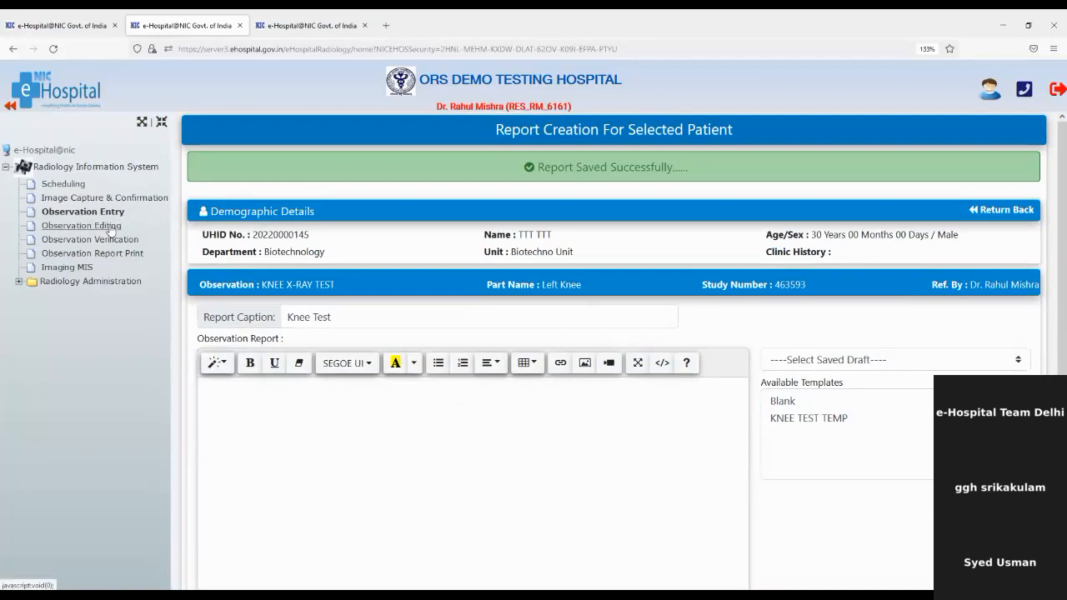
Open the Knee Test report in the Report Updation editor and copy the TEST THREE line.
{"action": "left_click", "coordinate": [111, 226]}
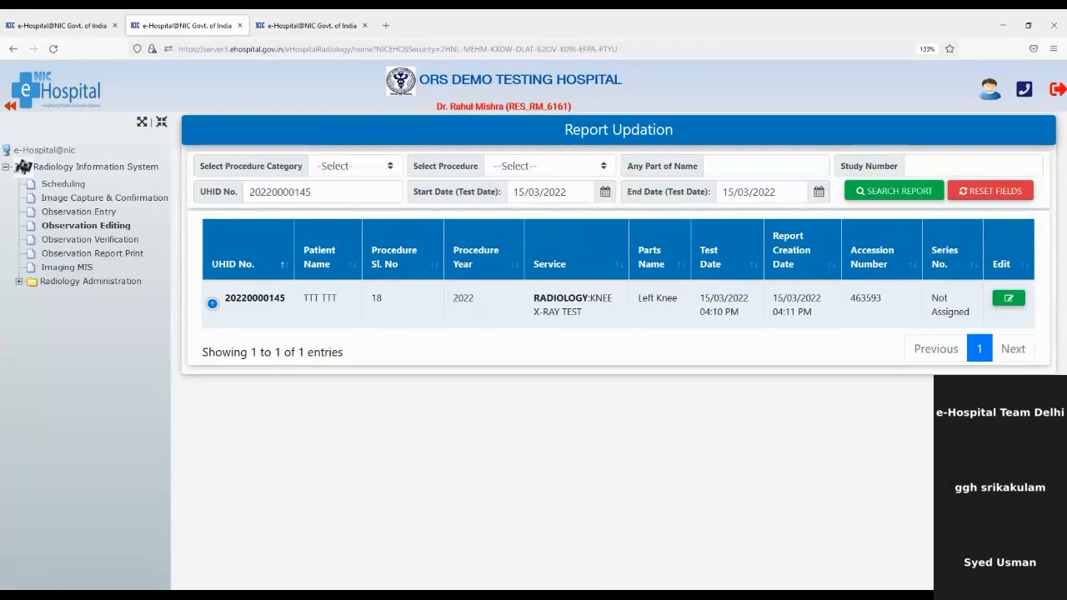
{"action": "left_click", "coordinate": [1008, 299]}
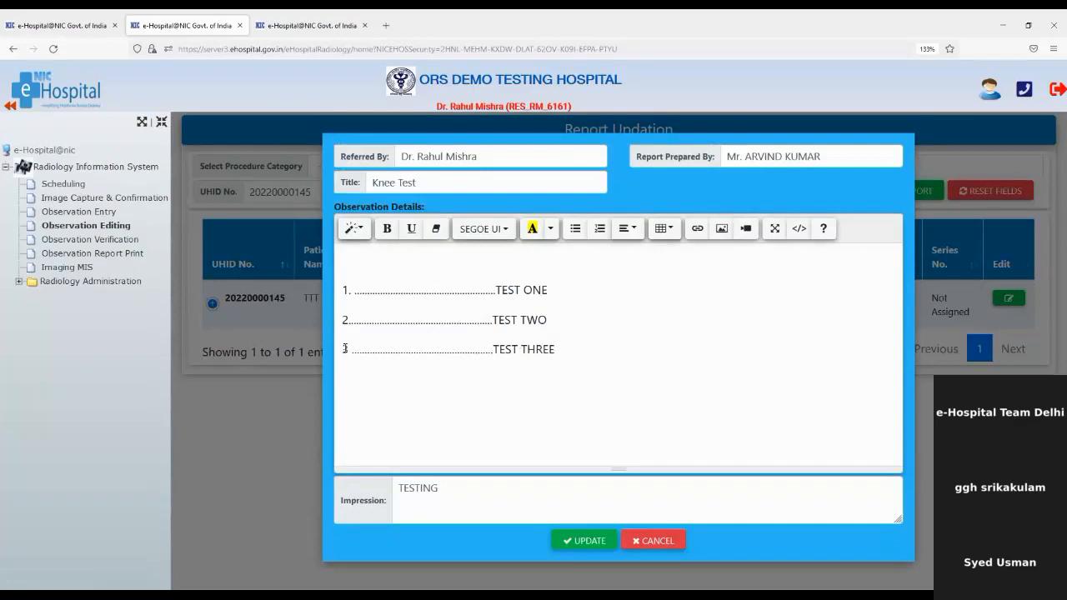
{"action": "left_click_drag", "start_coordinate": [344, 349], "coordinate": [608, 380]}
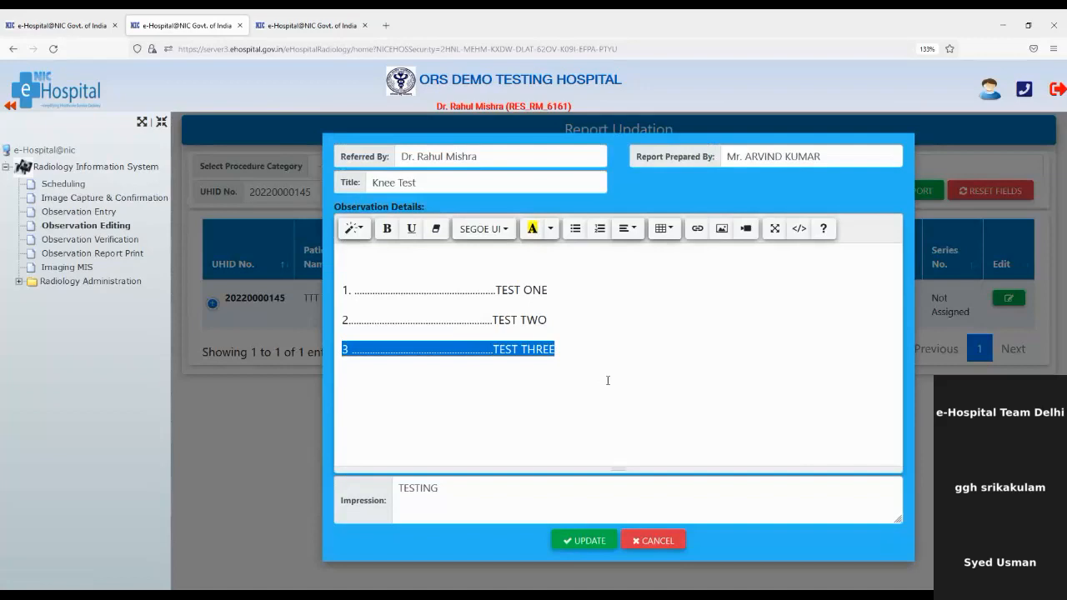
{"action": "left_click", "coordinate": [607, 380]}
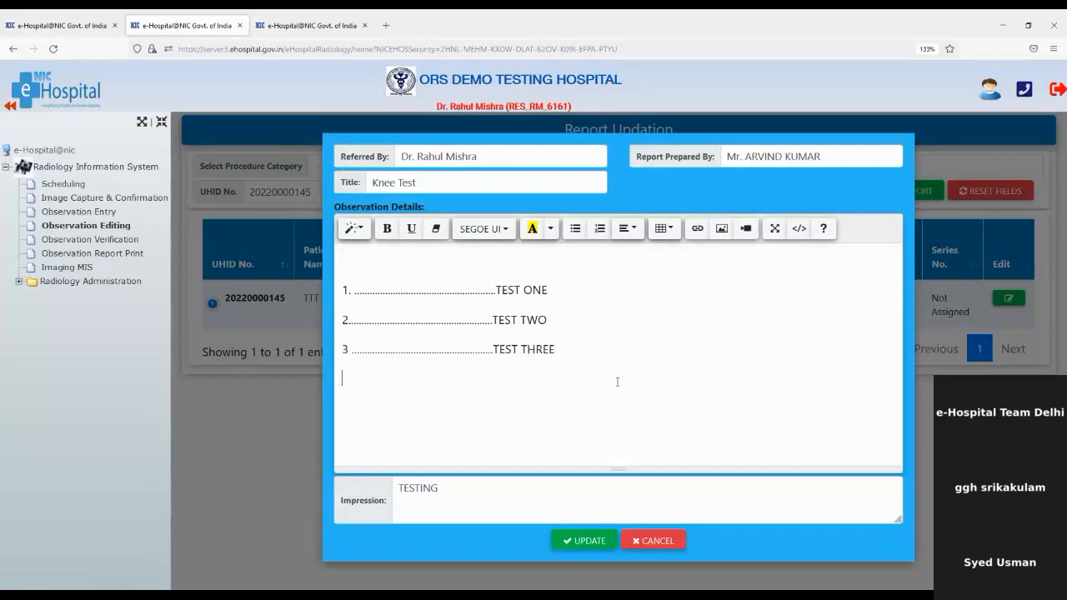
Add a fourth line '4....TEST Four' to the report and save the update.
{"action": "key", "text": "ctrl+v"}
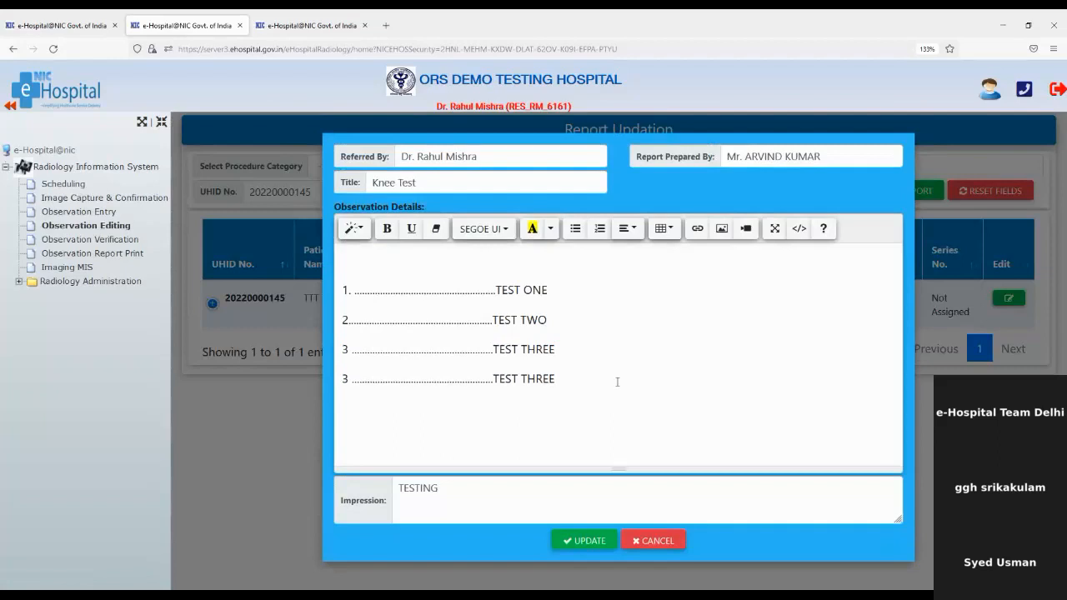
{"action": "key", "text": "BackSpace"}
{"action": "key", "text": "BackSpace"}
{"action": "key", "text": "BackSpace"}
{"action": "key", "text": "BackSpace"}
{"action": "key", "text": "BackSpace"}
{"action": "type", "text": "nb"}
{"action": "key", "text": "BackSpace"}
{"action": "key", "text": "BackSpace"}
{"action": "type", "text": "Four"}
{"action": "left_click", "coordinate": [353, 377]}
{"action": "key", "text": "BackSpace"}
{"action": "key", "text": "BackSpace"}
{"action": "type", "text": "4"}
{"action": "left_click", "coordinate": [583, 540]}
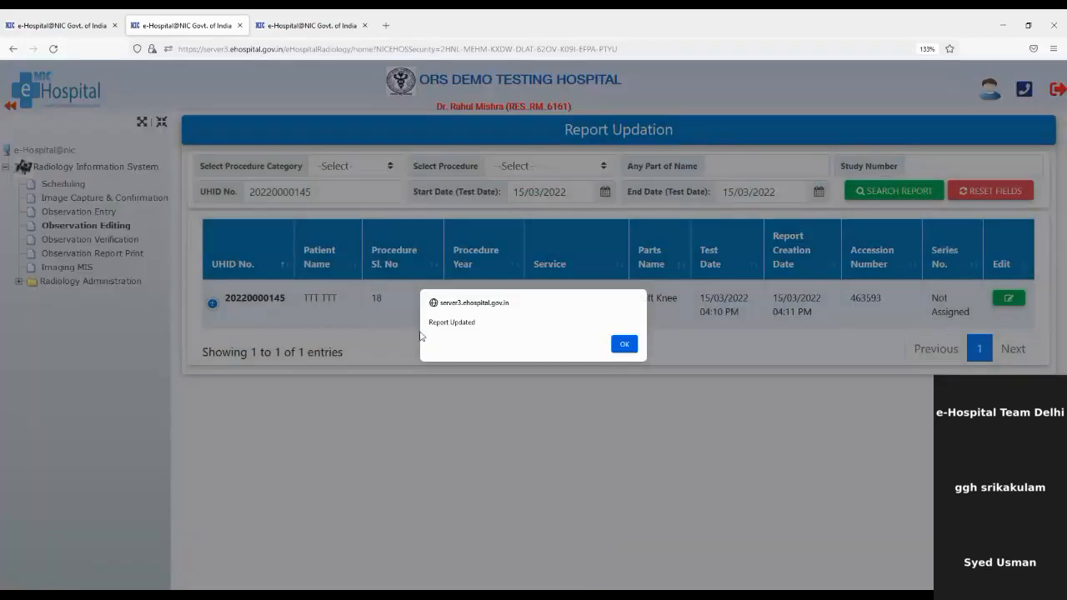
{"action": "left_click_drag", "start_coordinate": [431, 322], "coordinate": [517, 320]}
{"action": "left_click", "coordinate": [624, 344]}
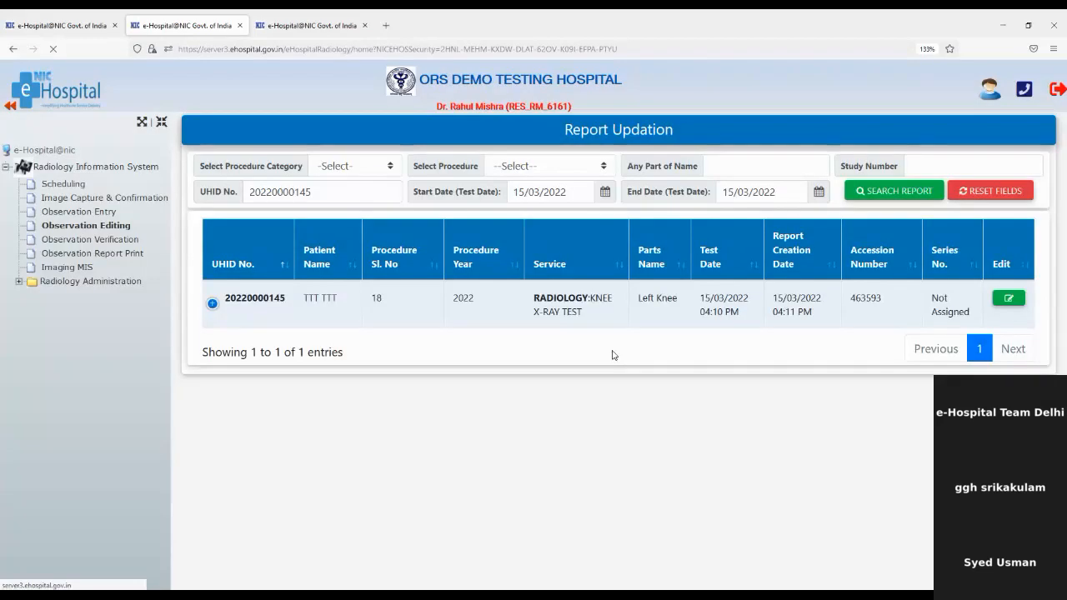
Open the Knee Test report for verification and change line 4 to 'TEST FOUR'.
{"action": "left_click", "coordinate": [111, 243]}
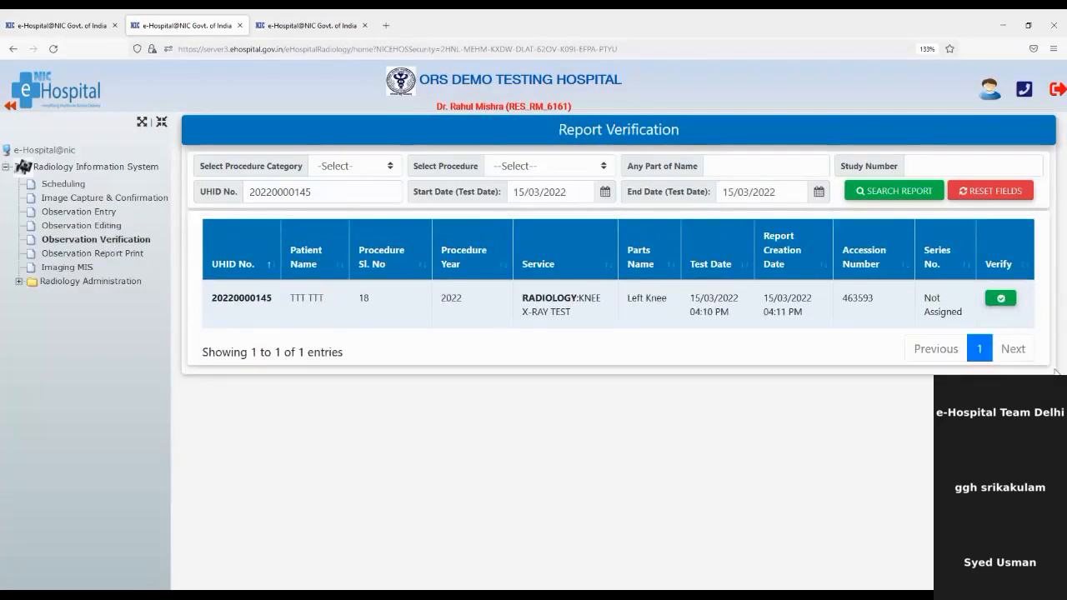
{"action": "left_click", "coordinate": [1008, 305]}
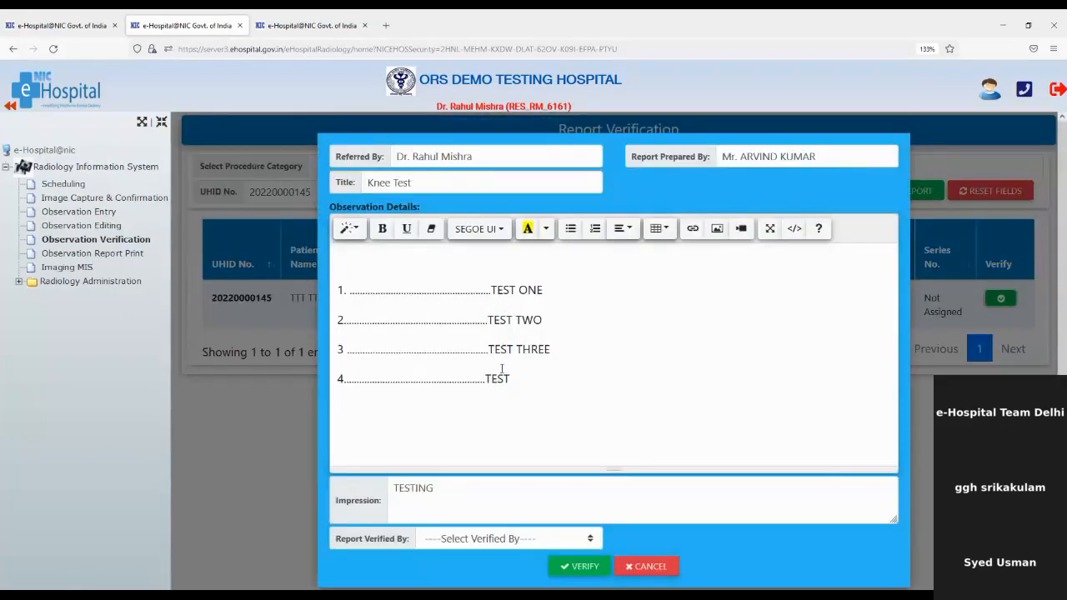
{"action": "left_click", "coordinate": [527, 380]}
{"action": "type", "text": "Four"}
{"action": "key", "text": "BackSpace"}
{"action": "key", "text": "BackSpace"}
{"action": "type", "text": "OUR"}
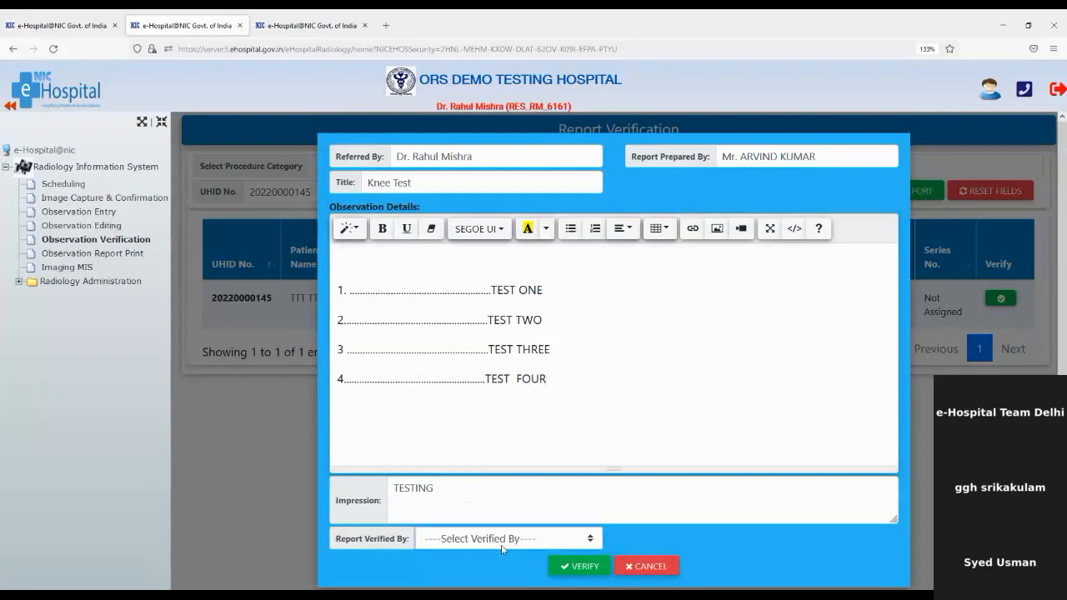
Select the Verified By doctor and verify the report.
{"action": "left_click", "coordinate": [483, 435]}
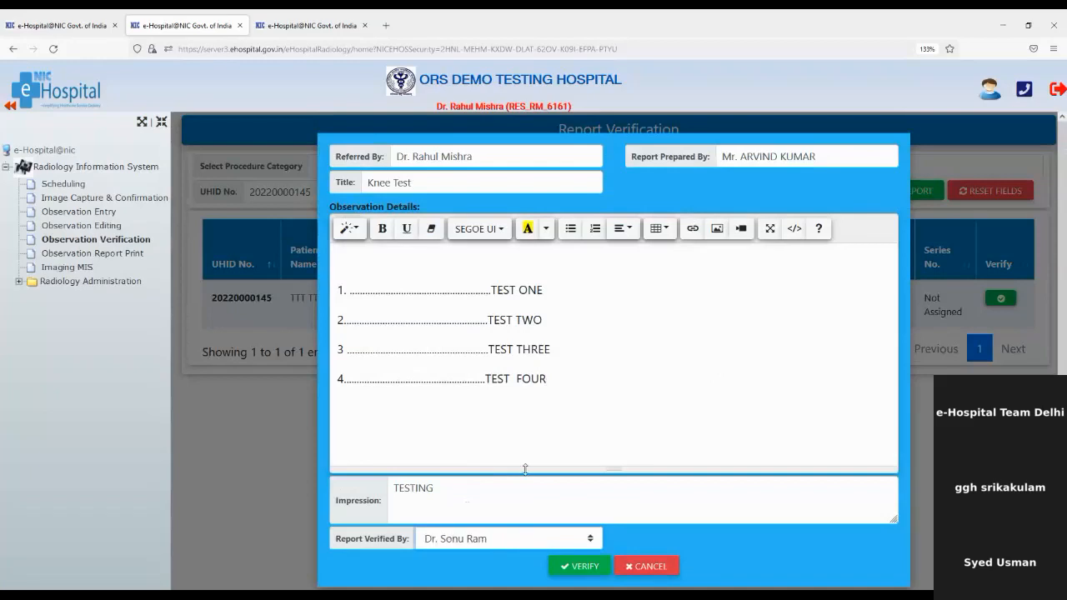
{"action": "left_click", "coordinate": [580, 567]}
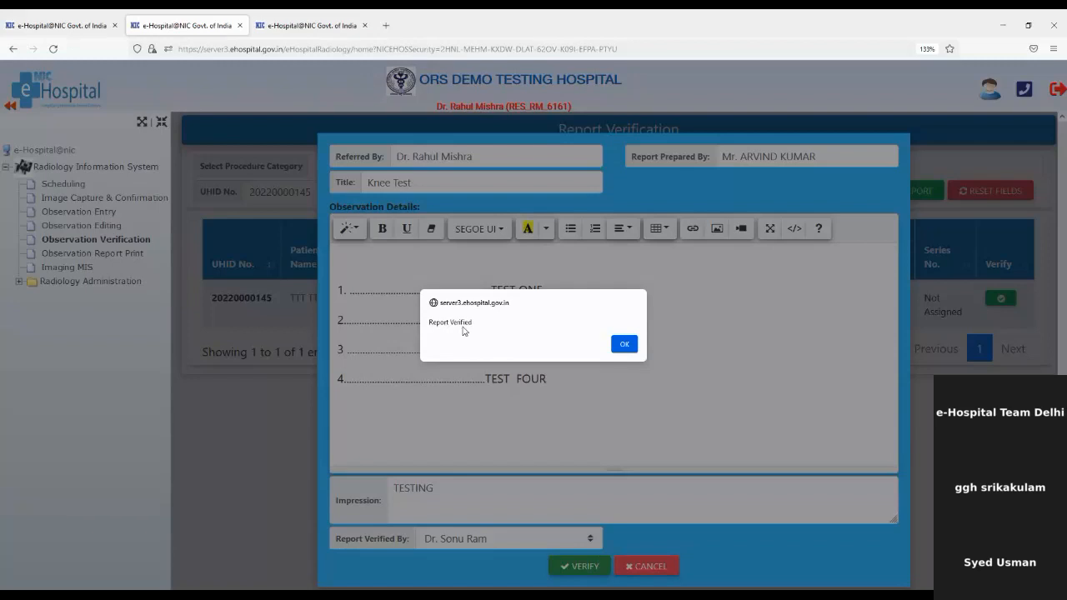
{"action": "left_click_drag", "start_coordinate": [428, 322], "coordinate": [643, 325]}
{"action": "left_click", "coordinate": [623, 342]}
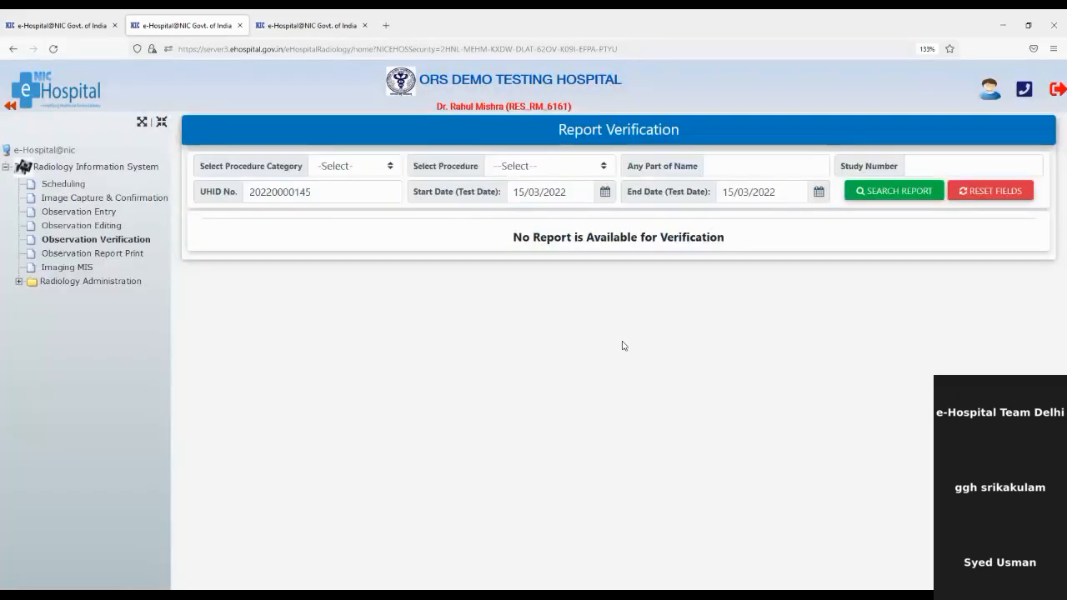
Open the selected knee X-ray report from Observation Report Print as a PDF zoomed to 160%.
{"action": "left_click", "coordinate": [120, 261]}
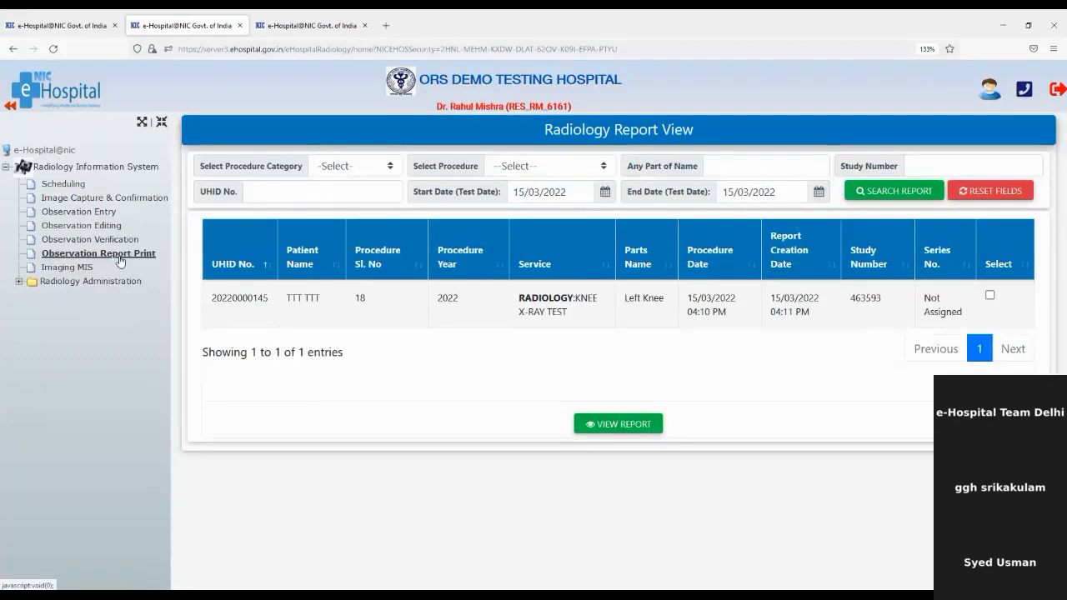
{"action": "left_click", "coordinate": [990, 295]}
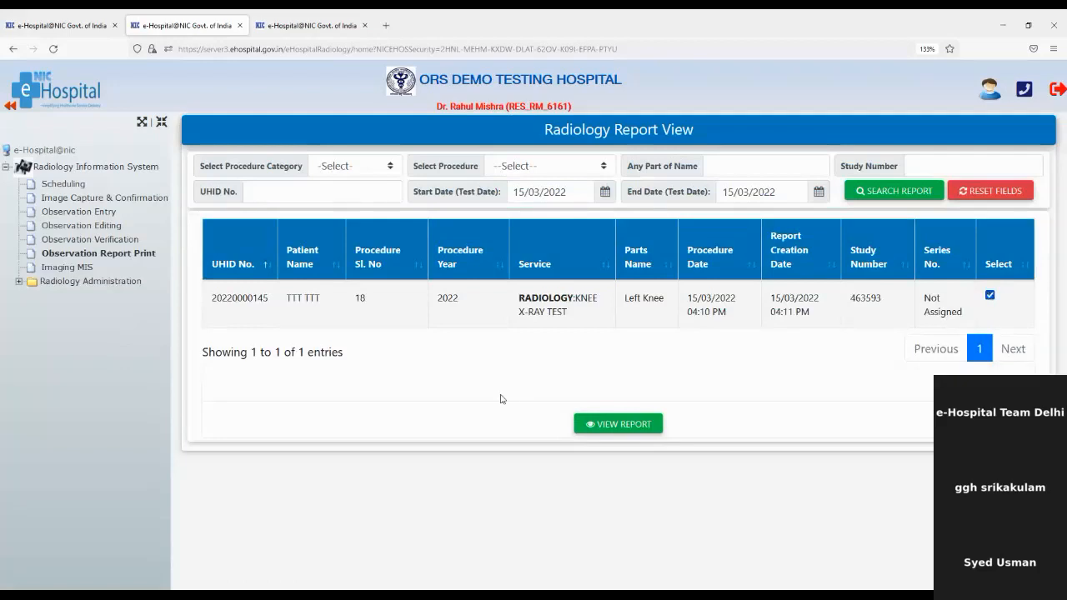
{"action": "left_click", "coordinate": [600, 425]}
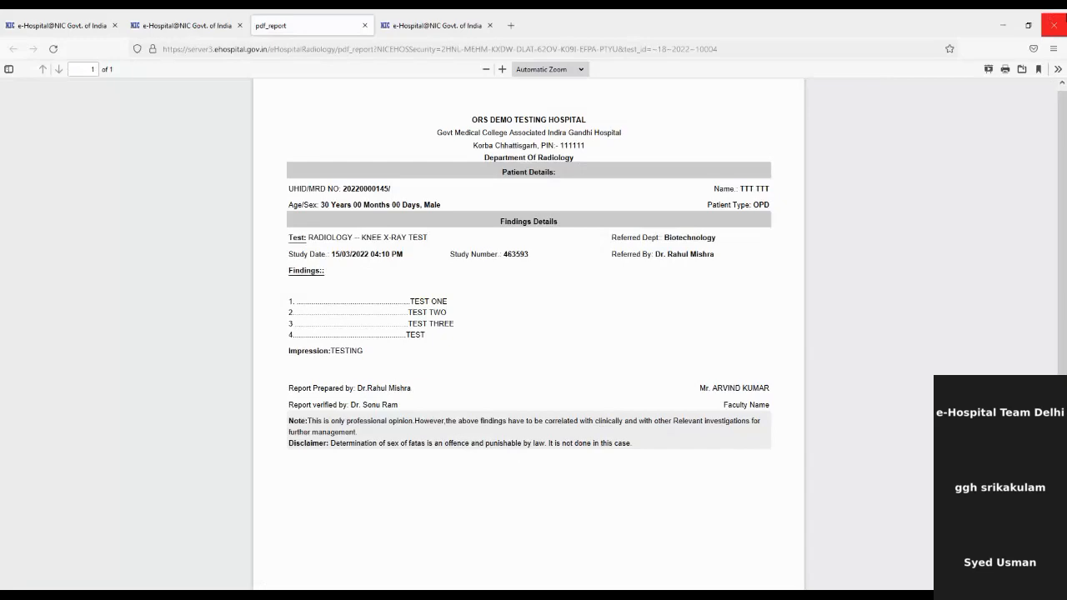
{"action": "left_click", "coordinate": [1053, 48]}
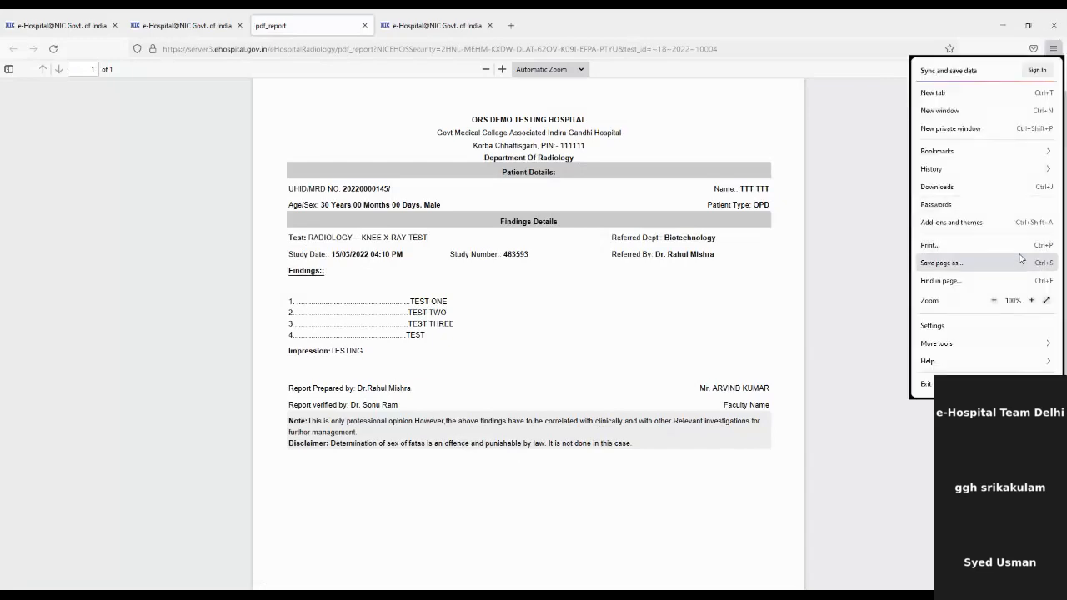
{"action": "left_click", "coordinate": [1031, 301]}
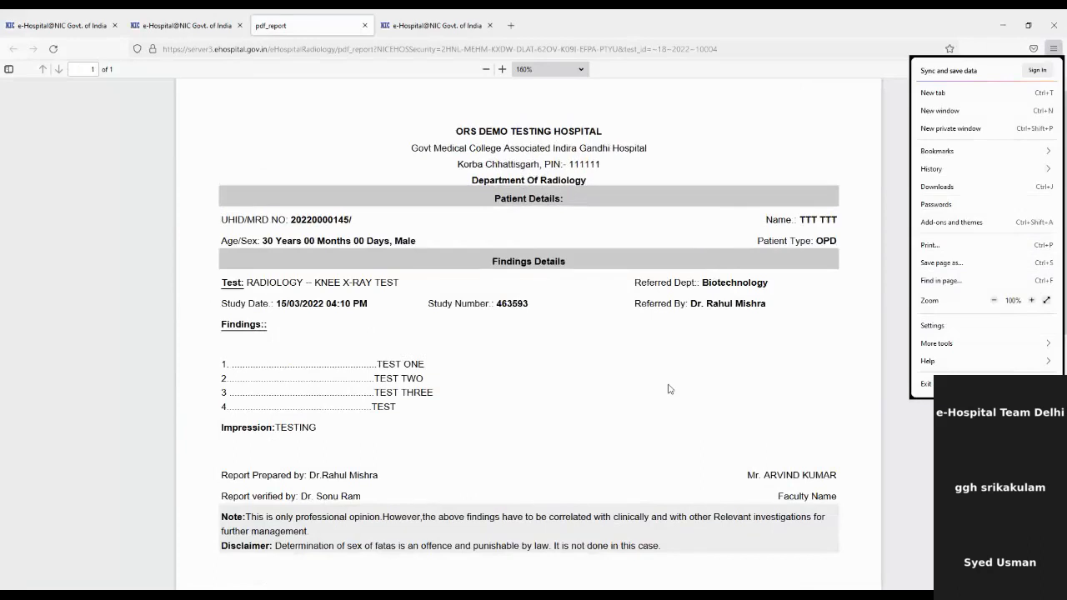
{"action": "scroll", "coordinate": [668, 389], "scroll_direction": "down", "scroll_amount": 1}
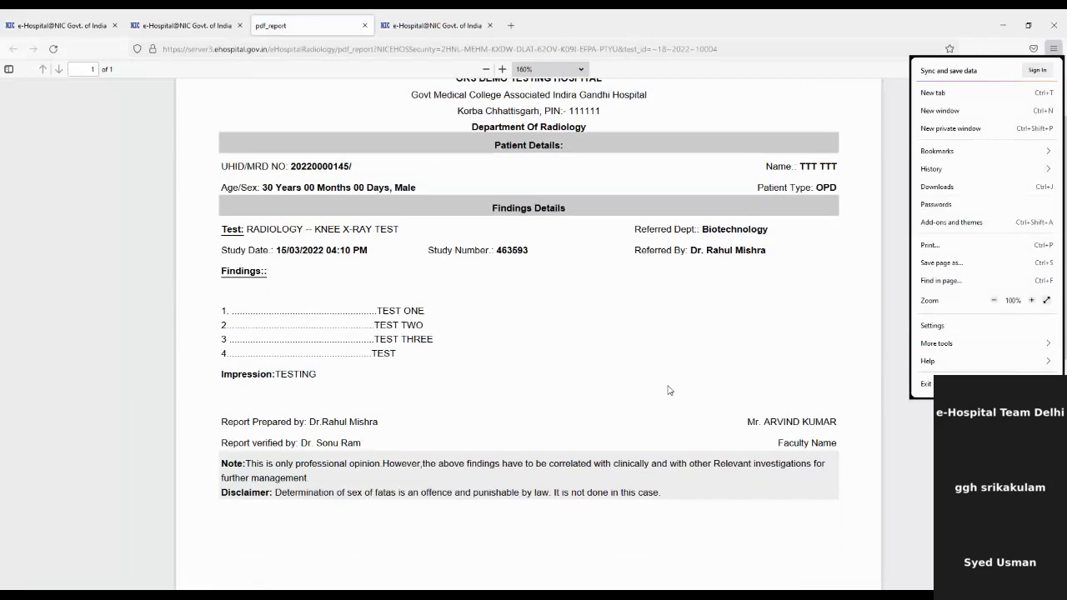
{"action": "scroll", "coordinate": [668, 389], "scroll_direction": "up", "scroll_amount": 1}
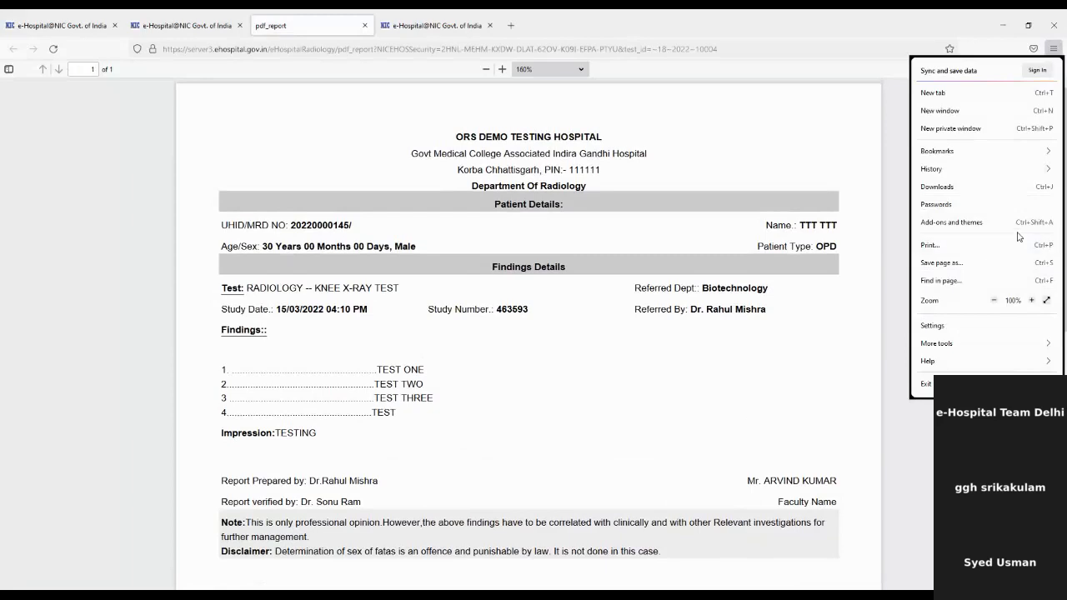
{"action": "left_click", "coordinate": [878, 412]}
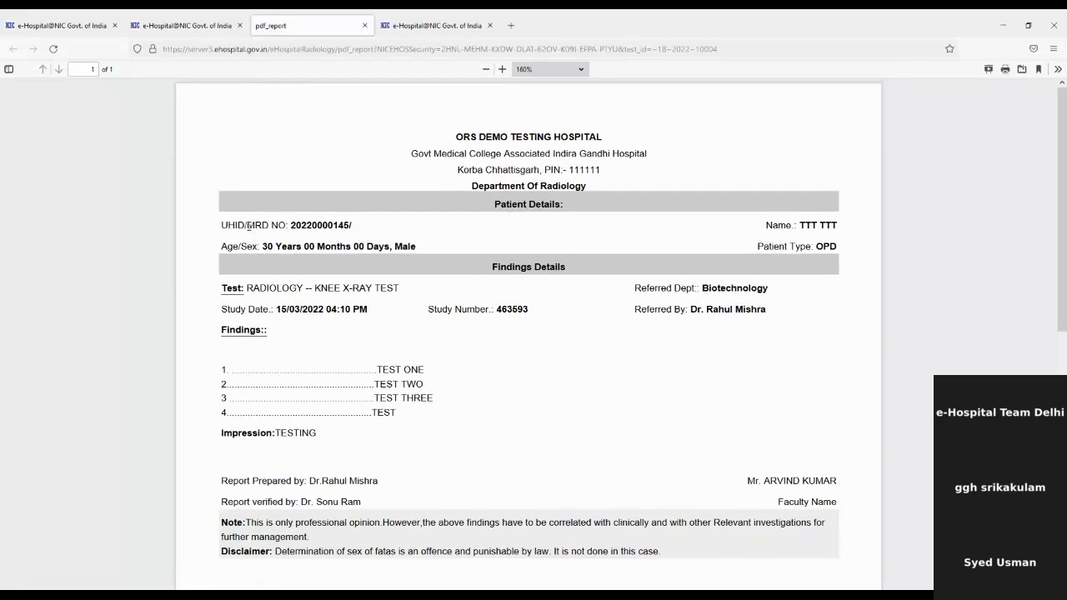
Check the report header: UHID/MRD, knee X-ray test name, referring department and Referred By.
{"action": "left_click_drag", "start_coordinate": [240, 225], "coordinate": [331, 247]}
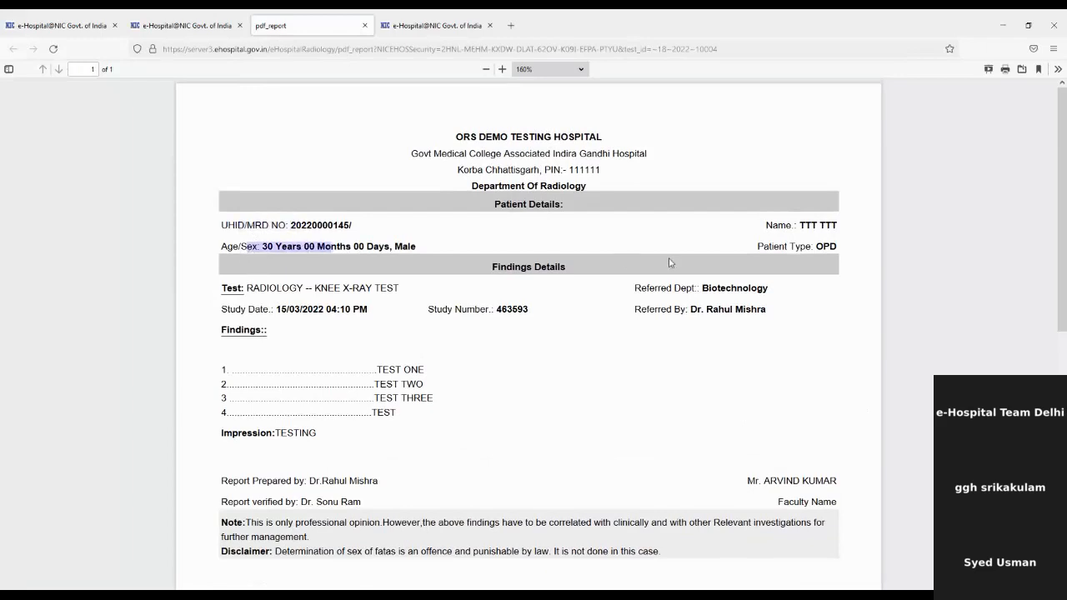
{"action": "left_click_drag", "start_coordinate": [246, 287], "coordinate": [431, 301]}
{"action": "left_click_drag", "start_coordinate": [646, 288], "coordinate": [727, 290]}
{"action": "left_click_drag", "start_coordinate": [655, 310], "coordinate": [709, 311]}
{"action": "left_click_drag", "start_coordinate": [213, 315], "coordinate": [241, 313]}
{"action": "scroll", "coordinate": [440, 349], "scroll_direction": "down", "scroll_amount": 1}
{"action": "left_click", "coordinate": [321, 312]}
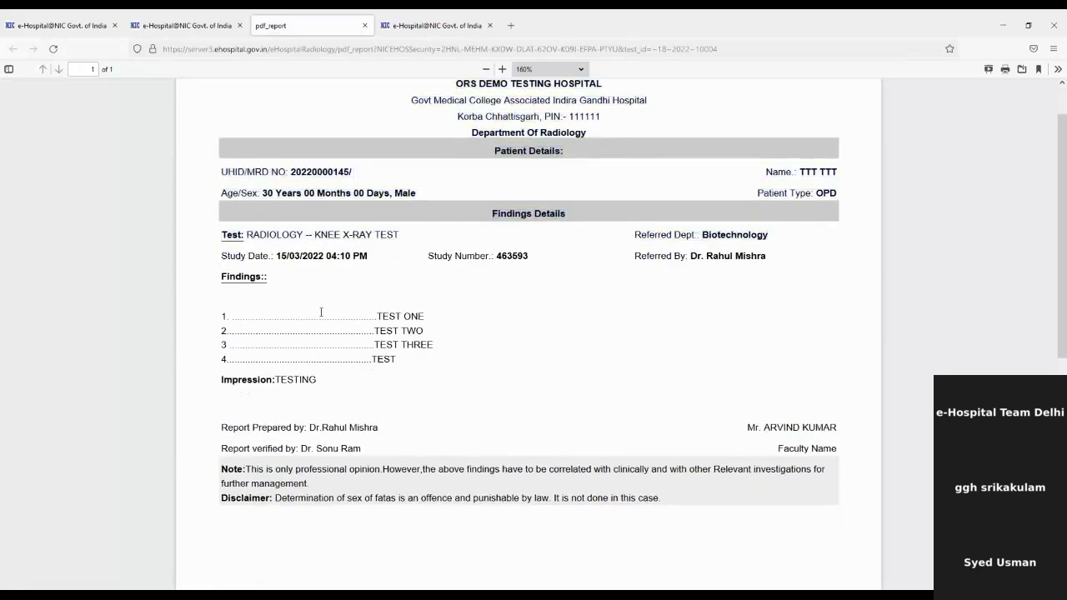
Check the Report Prepared by and Report verified by lines, then close the PDF report.
{"action": "left_click_drag", "start_coordinate": [232, 283], "coordinate": [270, 285]}
{"action": "scroll", "coordinate": [595, 378], "scroll_direction": "down", "scroll_amount": 1}
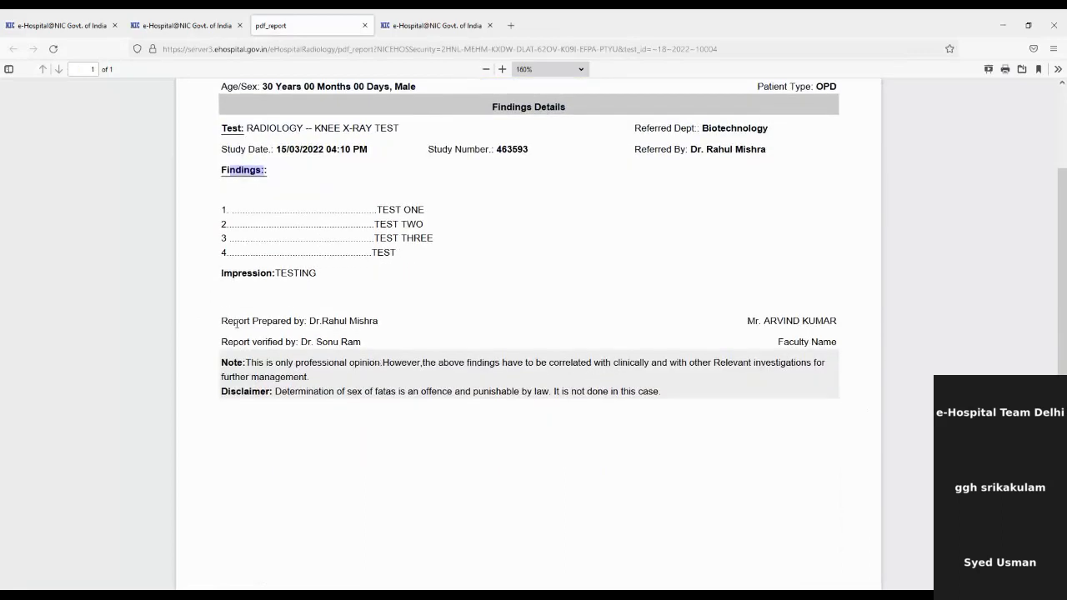
{"action": "left_click_drag", "start_coordinate": [234, 321], "coordinate": [386, 321]}
{"action": "left_click_drag", "start_coordinate": [255, 341], "coordinate": [299, 342]}
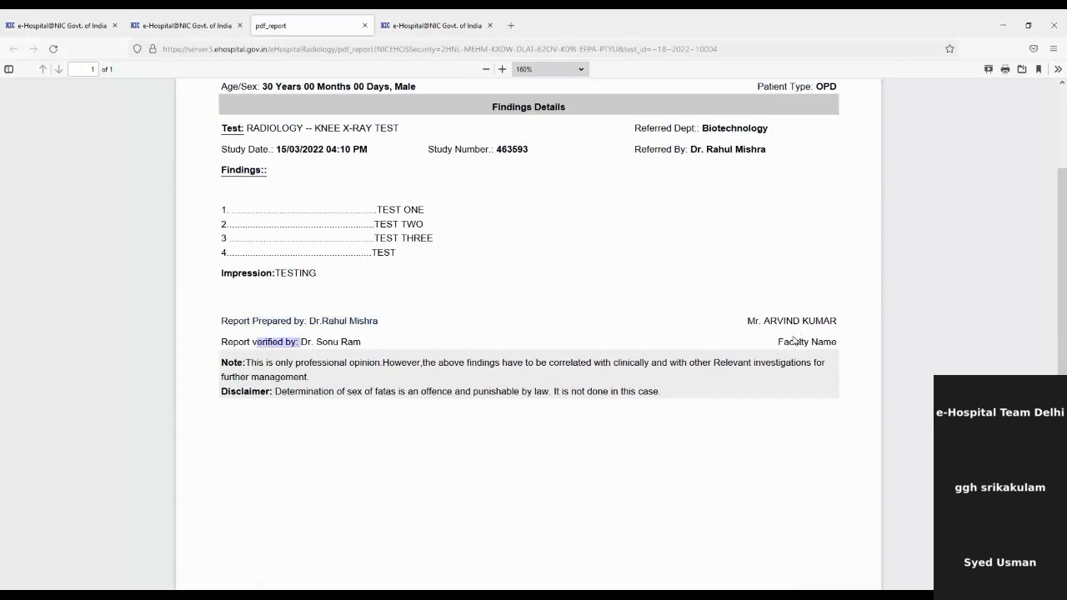
{"action": "scroll", "coordinate": [783, 337], "scroll_direction": "up", "scroll_amount": 3}
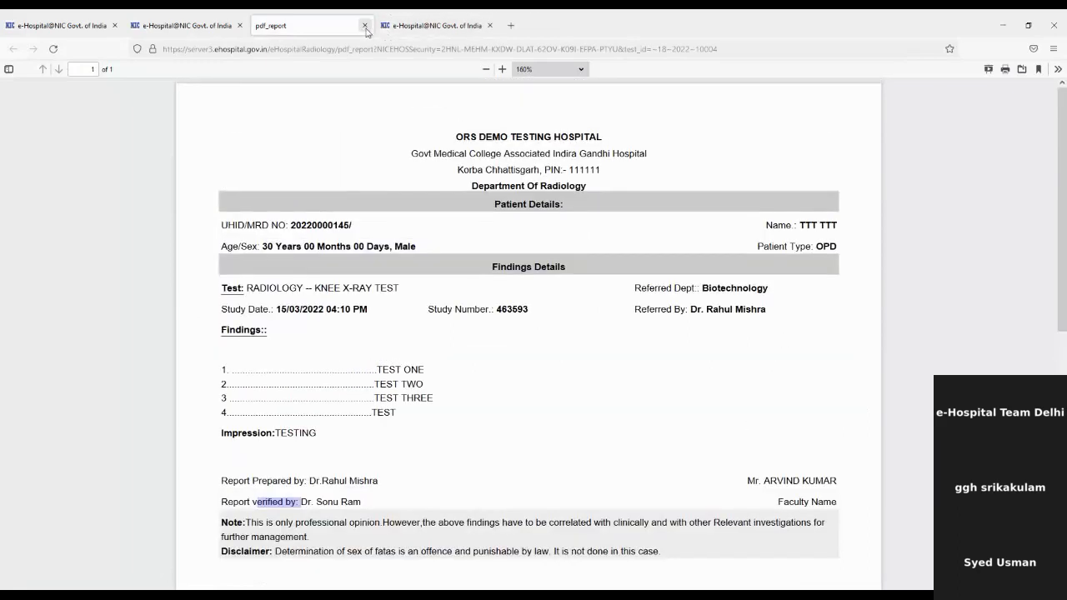
{"action": "left_click", "coordinate": [364, 25]}
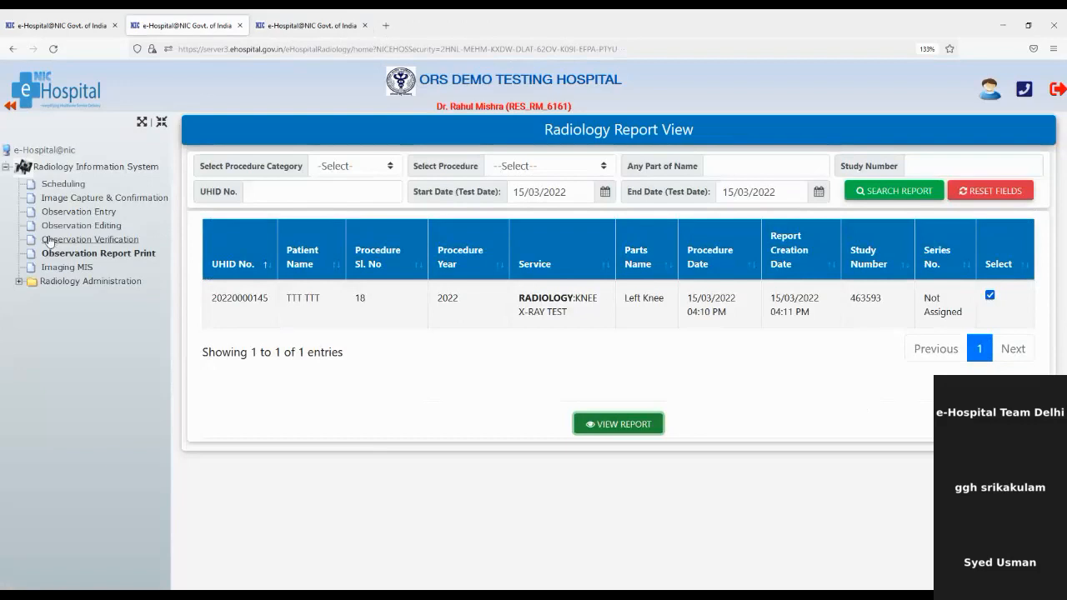
Load the Imaging MIS records, showing the patient's single KNEE X-RAY TEST on 15/03/2022.
{"action": "left_click", "coordinate": [80, 267]}
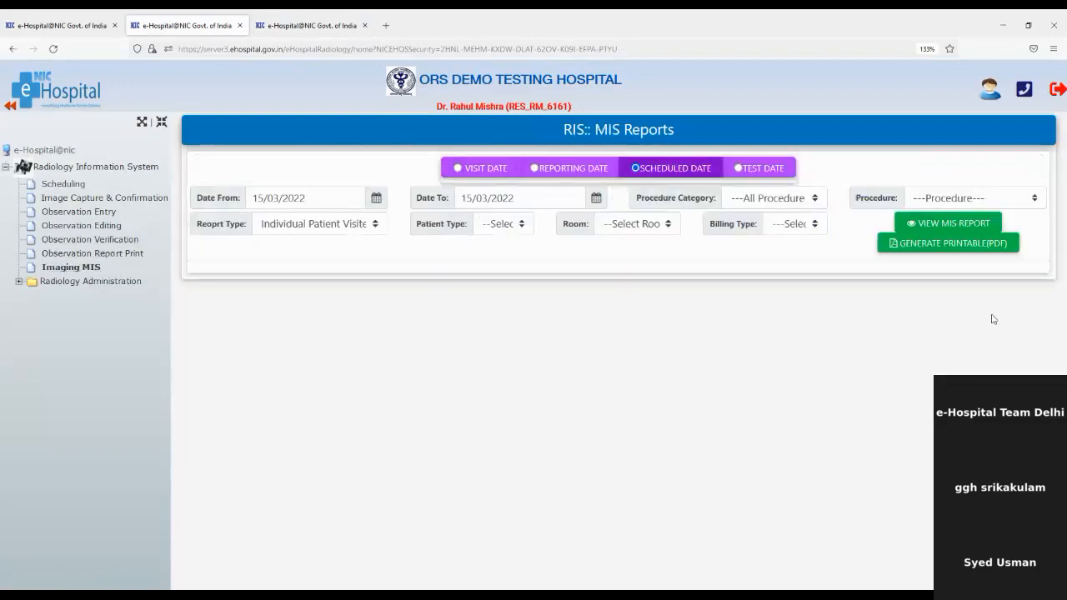
{"action": "left_click", "coordinate": [947, 225]}
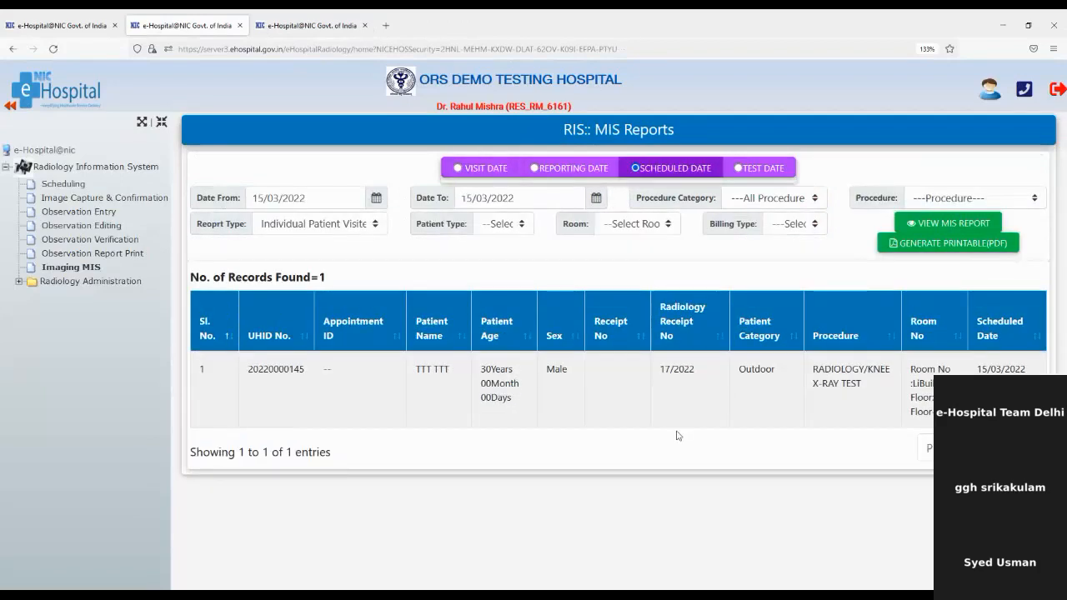
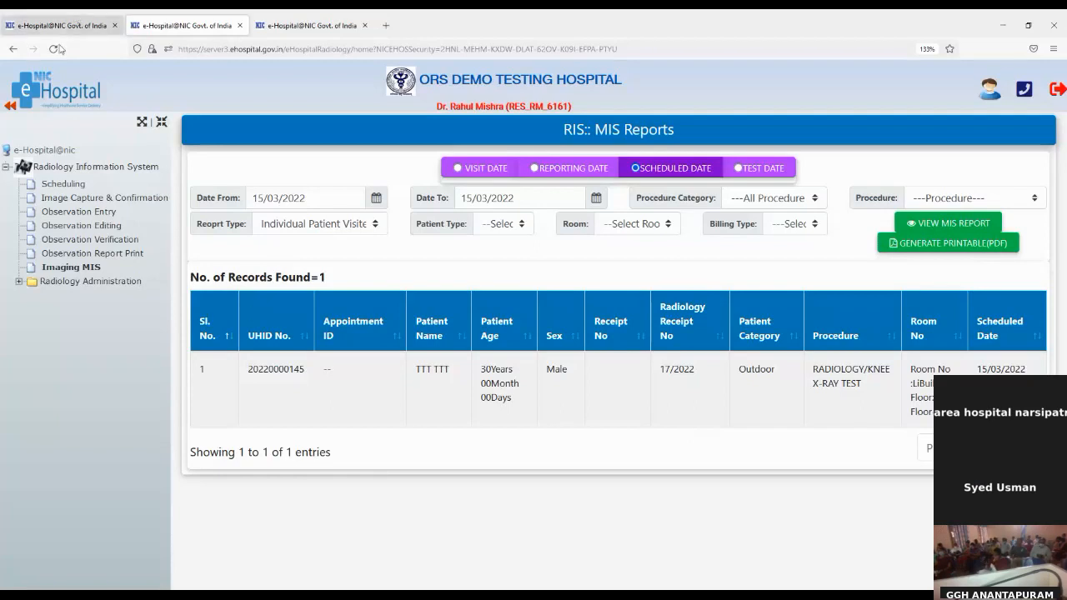
Switch to the first e-Hospital tab and reload the Daily Statistical Dashboard for 15-3-2022.
{"action": "left_click", "coordinate": [78, 26]}
{"action": "left_click", "coordinate": [55, 49]}
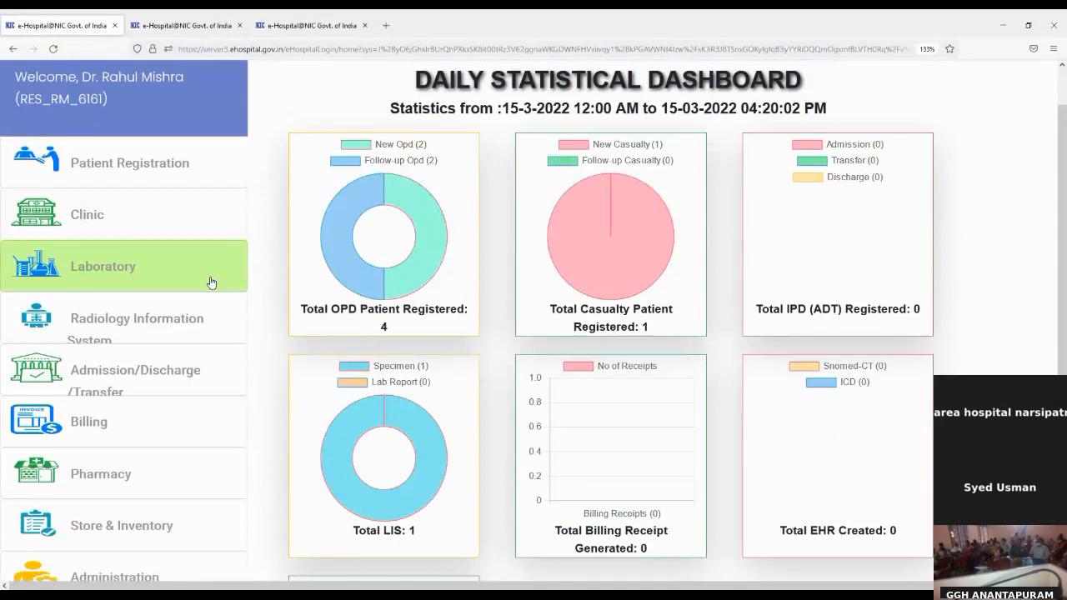
Launch the Pharmacy module in a separate window and start a new Pharmacy-Issue under Pharmacy Counter.
{"action": "scroll", "coordinate": [199, 464], "scroll_direction": "down", "scroll_amount": 3}
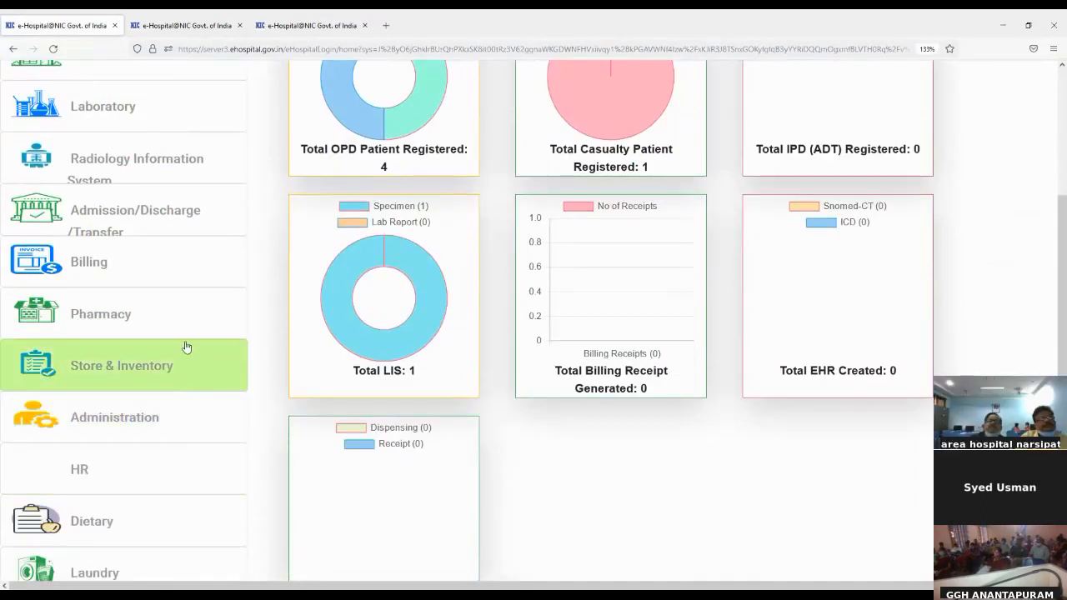
{"action": "left_click", "coordinate": [183, 339]}
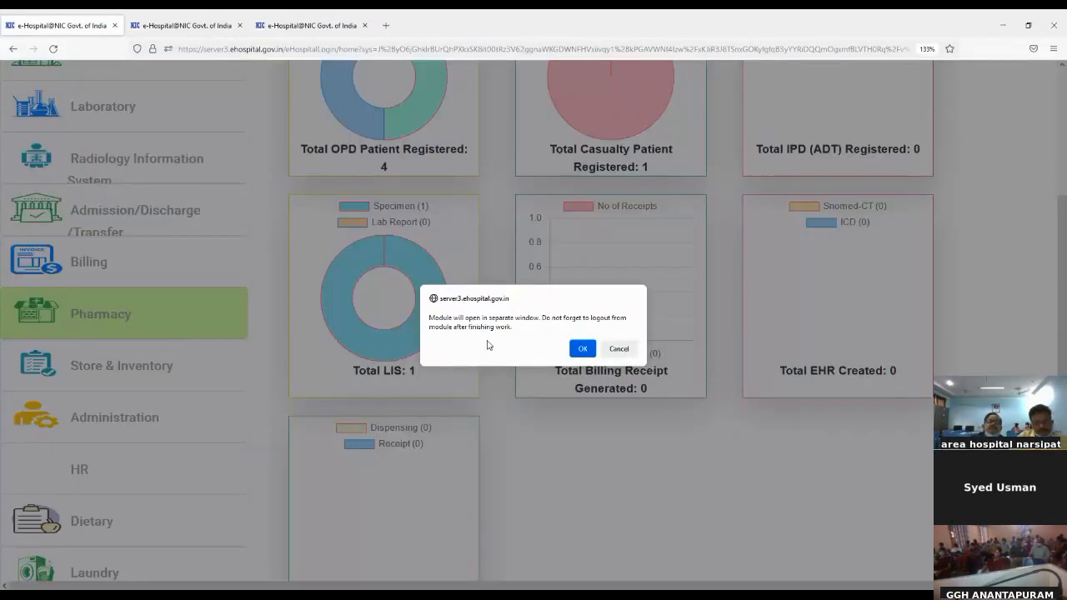
{"action": "left_click", "coordinate": [584, 349]}
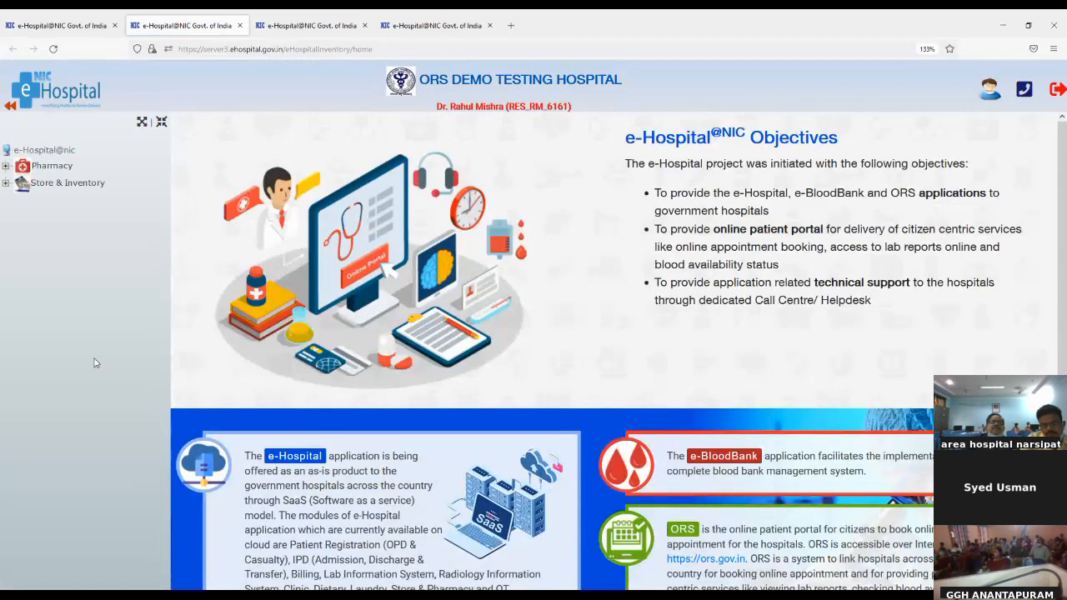
{"action": "left_click", "coordinate": [7, 167]}
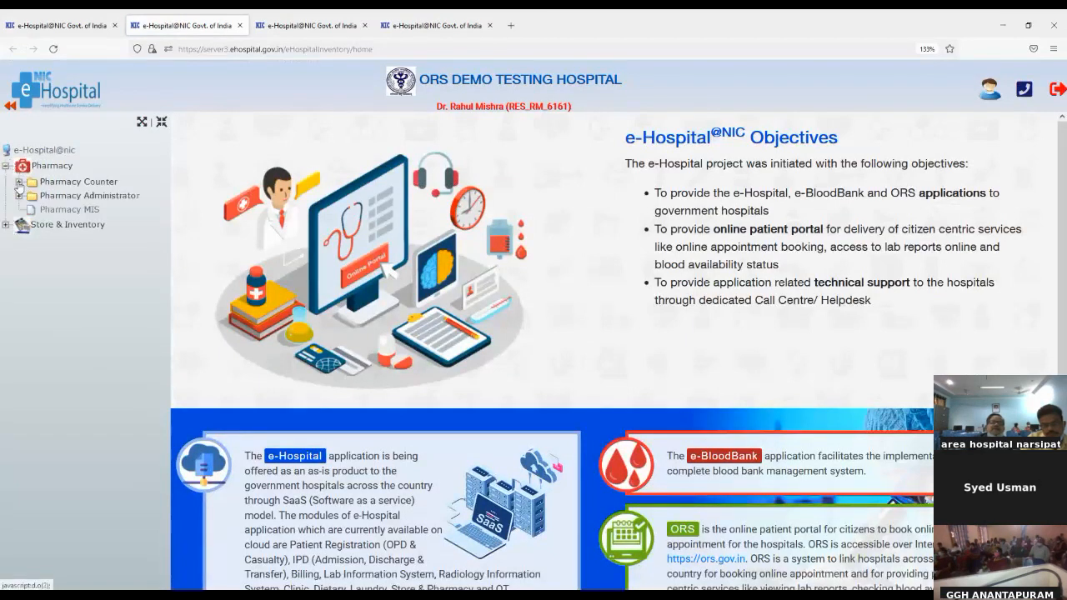
{"action": "left_click", "coordinate": [18, 183]}
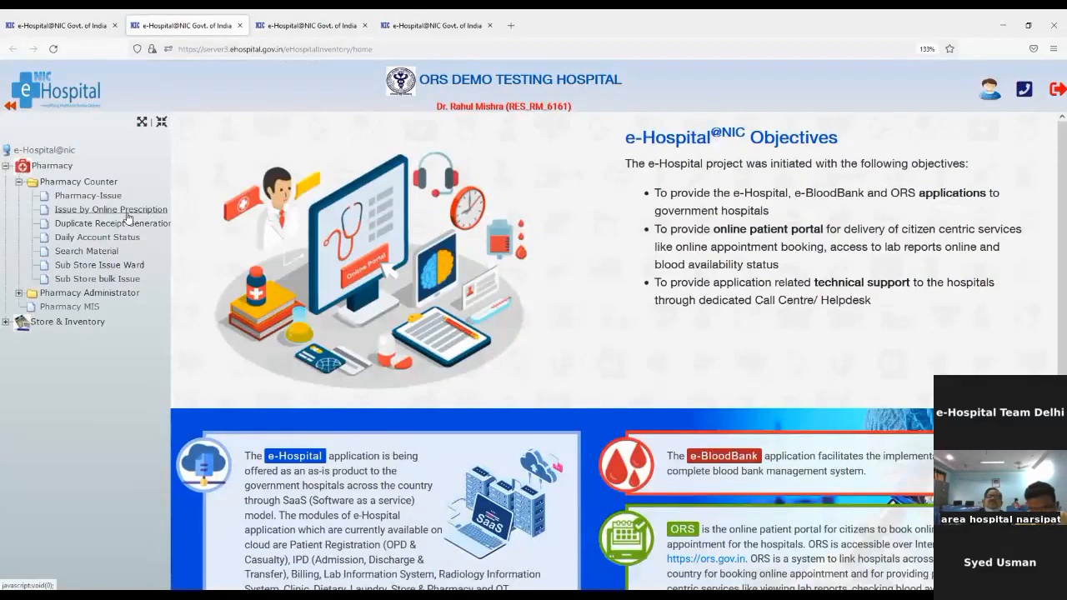
{"action": "left_click", "coordinate": [108, 197]}
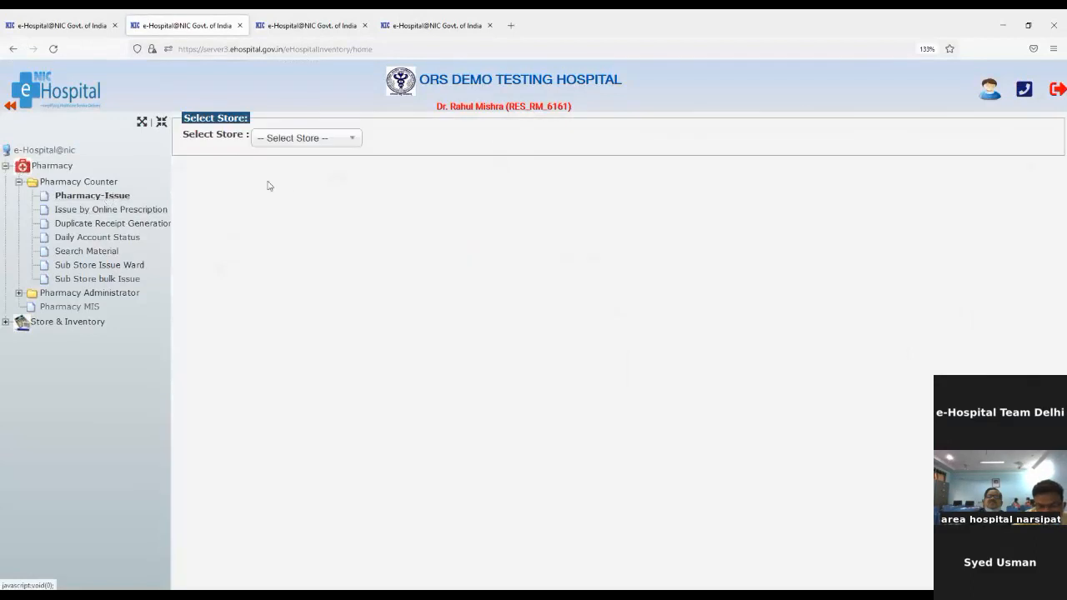
Choose Rahul PHARMACY as the issuing store and clear the mistakenly pasted UHID text.
{"action": "left_click", "coordinate": [299, 139]}
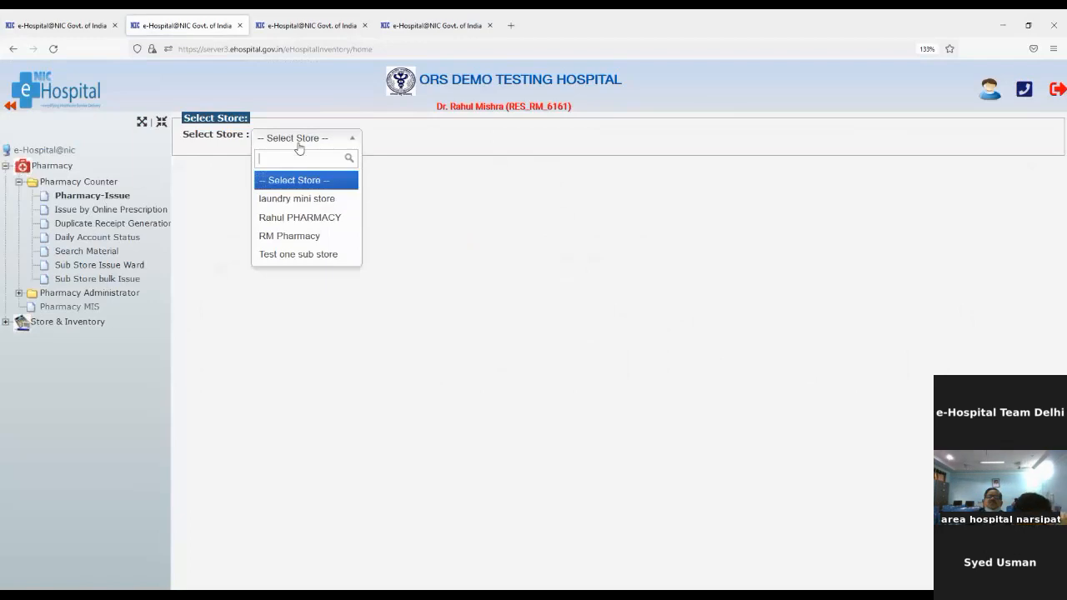
{"action": "left_click", "coordinate": [306, 217]}
{"action": "left_click", "coordinate": [481, 196]}
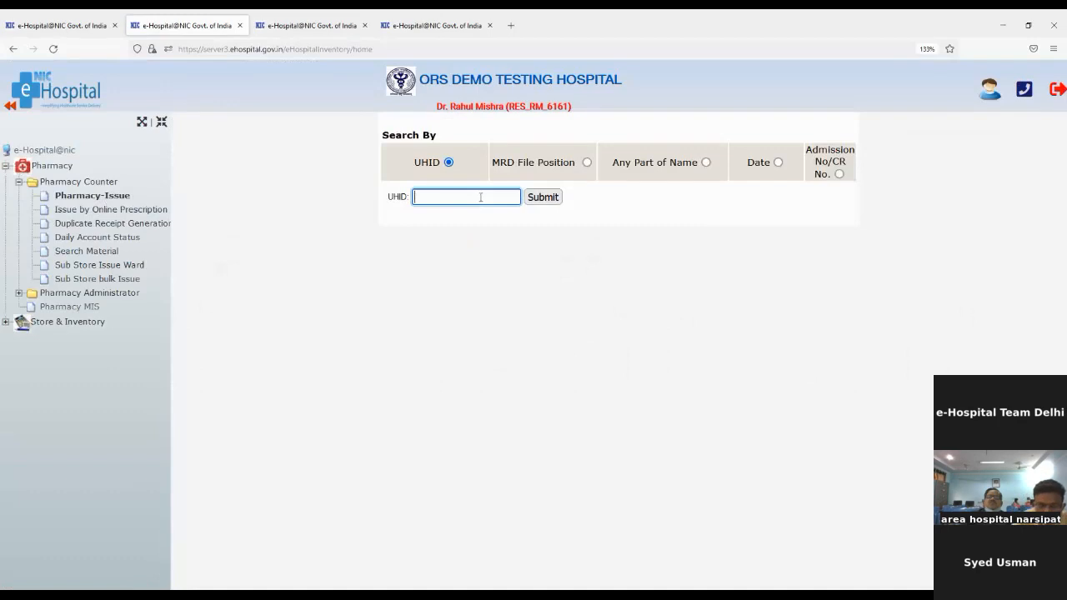
{"action": "type", "text": "...............TEST THREE"}
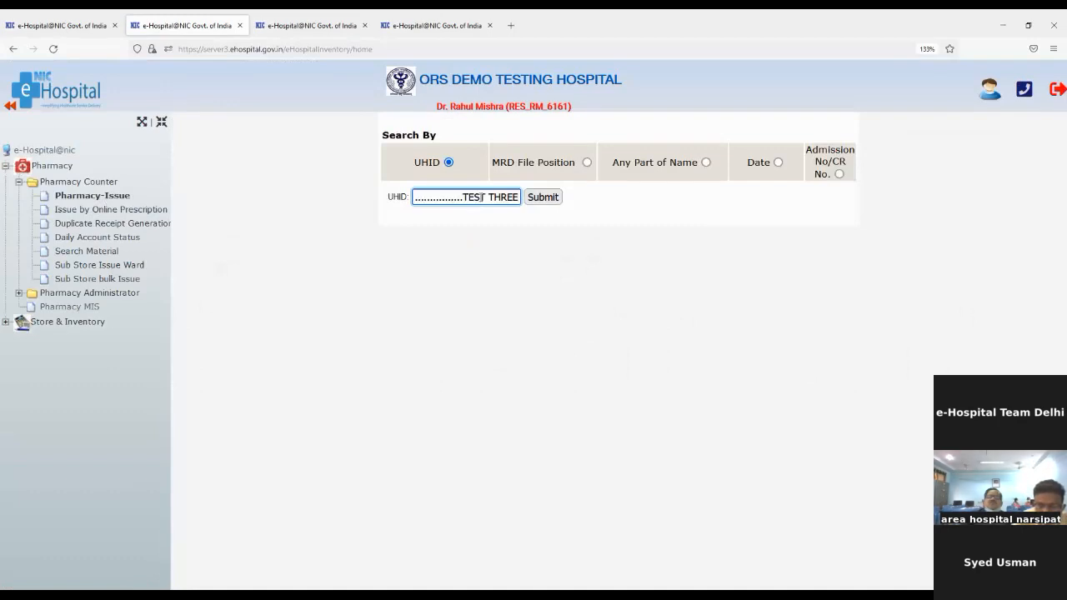
{"action": "key", "text": "BackSpace"}
{"action": "key", "text": "BackSpace"}
{"action": "key", "text": "BackSpace"}
{"action": "key", "text": "BackSpace"}
{"action": "key", "text": "BackSpace"}
{"action": "key", "text": "BackSpace"}
{"action": "key", "text": "BackSpace"}
{"action": "key", "text": "BackSpace"}
{"action": "key", "text": "BackSpace"}
{"action": "key", "text": "BackSpace"}
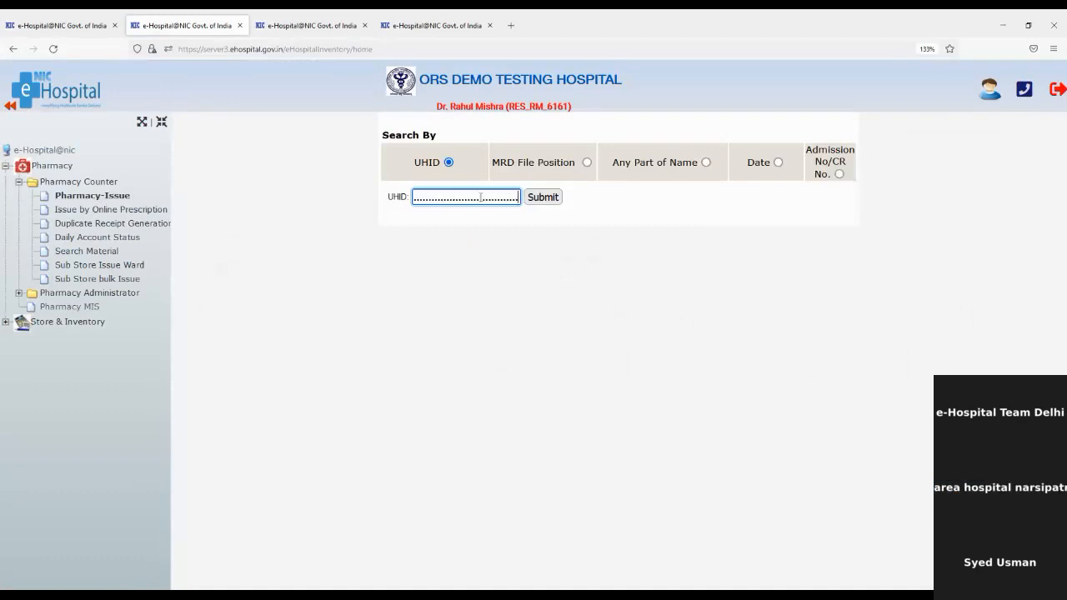
{"action": "key", "text": "BackSpace"}
{"action": "key", "text": "BackSpace"}
{"action": "key", "text": "BackSpace"}
{"action": "key", "text": "BackSpace"}
{"action": "key", "text": "BackSpace"}
{"action": "key", "text": "BackSpace"}
{"action": "key", "text": "BackSpace"}
Copy the patient's UHID from the radiology report, search it, and select the found patient.
{"action": "left_click", "coordinate": [291, 18]}
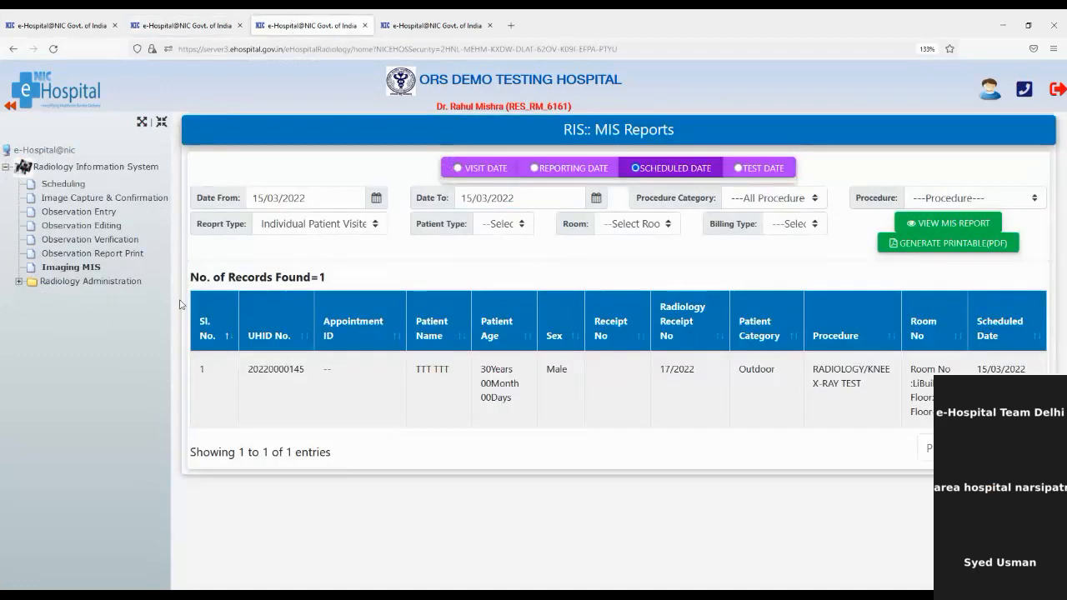
{"action": "double_click", "coordinate": [283, 368]}
{"action": "key", "text": "ctrl+c"}
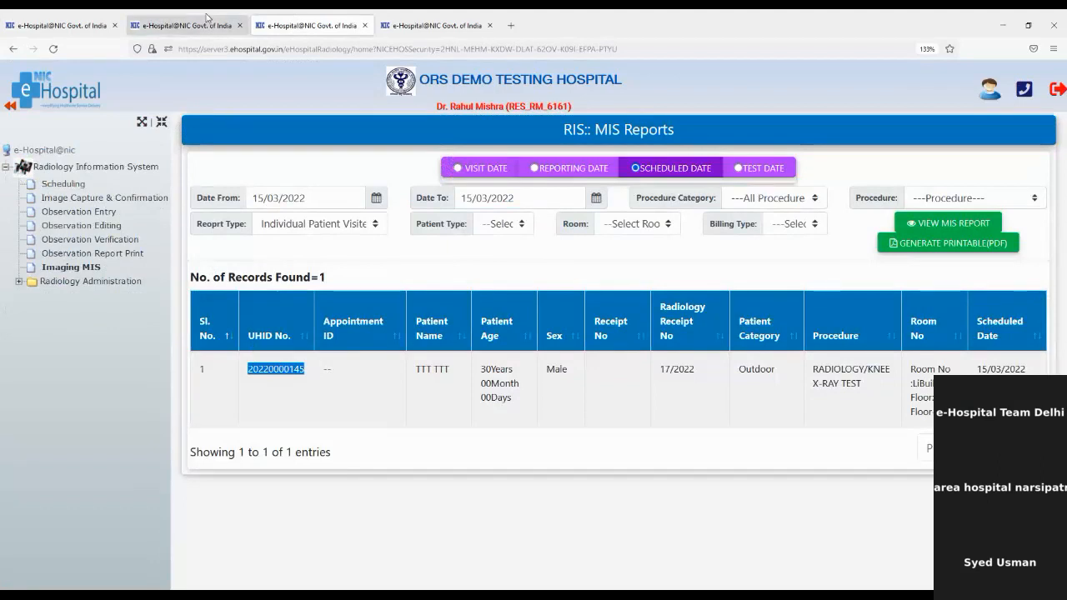
{"action": "left_click", "coordinate": [154, 20]}
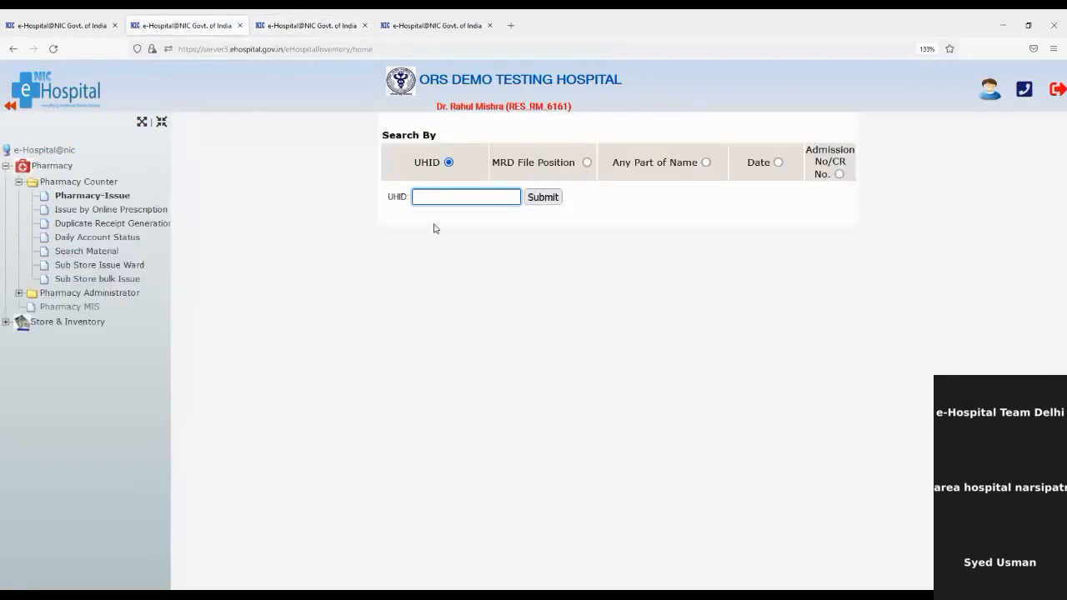
{"action": "key", "text": "ctrl+v"}
{"action": "left_click", "coordinate": [538, 198]}
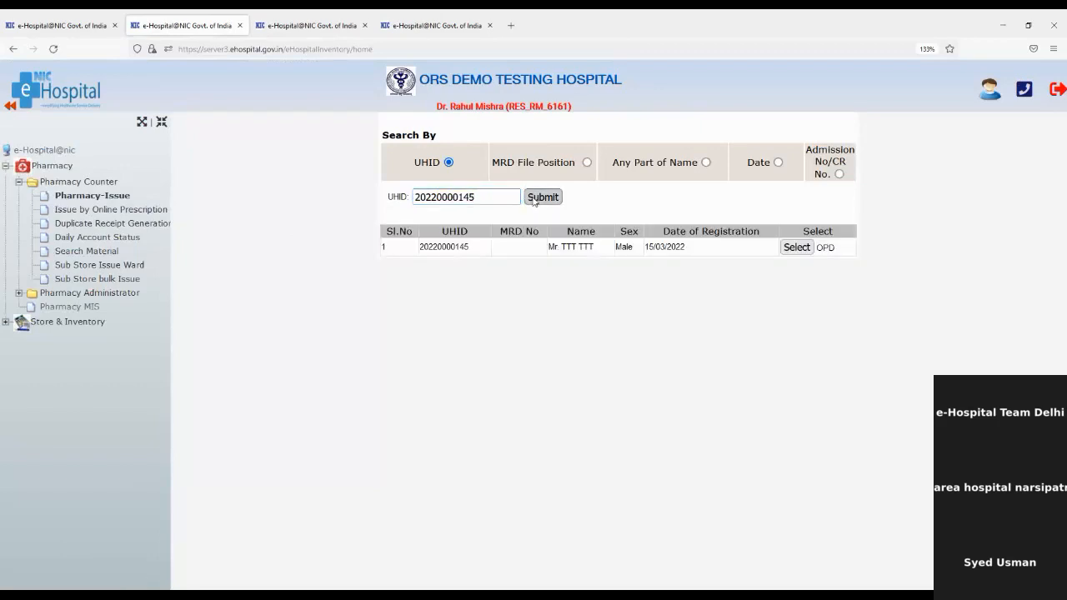
{"action": "left_click", "coordinate": [787, 250]}
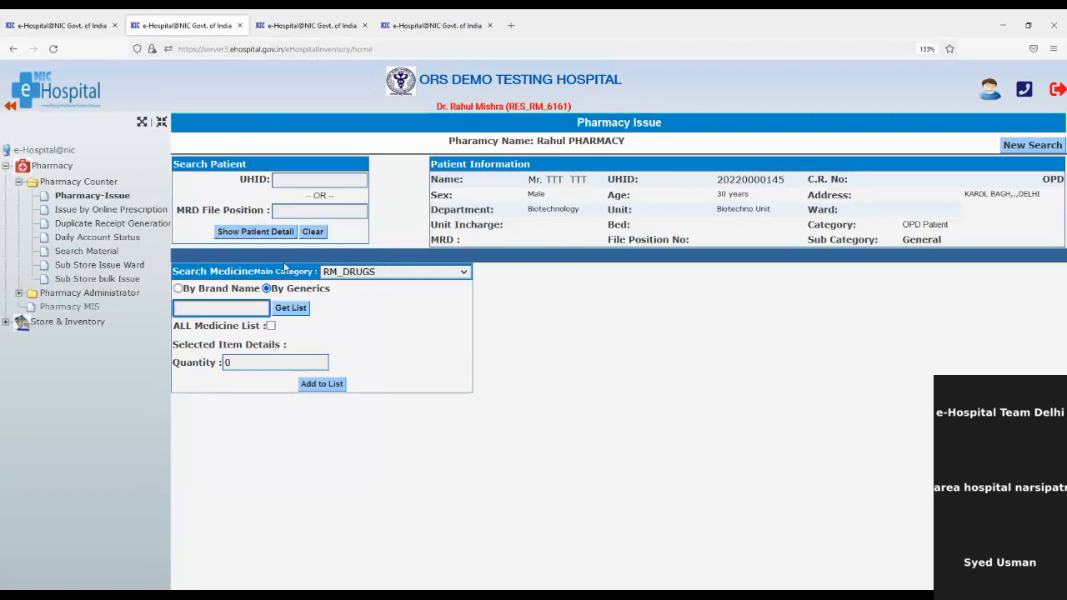
Show all medicines and add 1 unit of aspirin new from batch as1234.
{"action": "left_click_drag", "start_coordinate": [290, 272], "coordinate": [388, 276]}
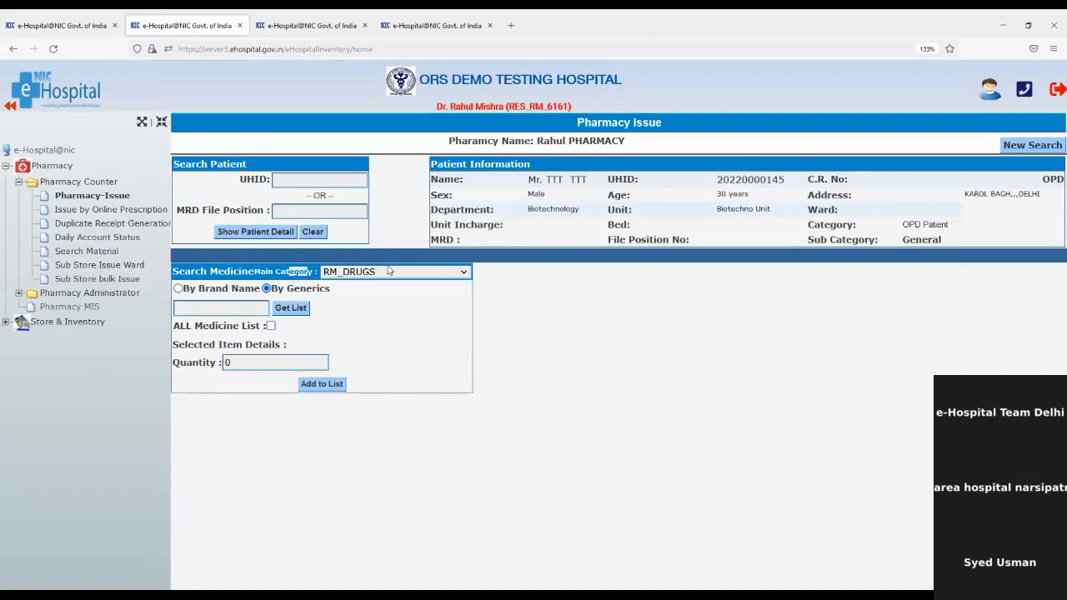
{"action": "left_click", "coordinate": [272, 326]}
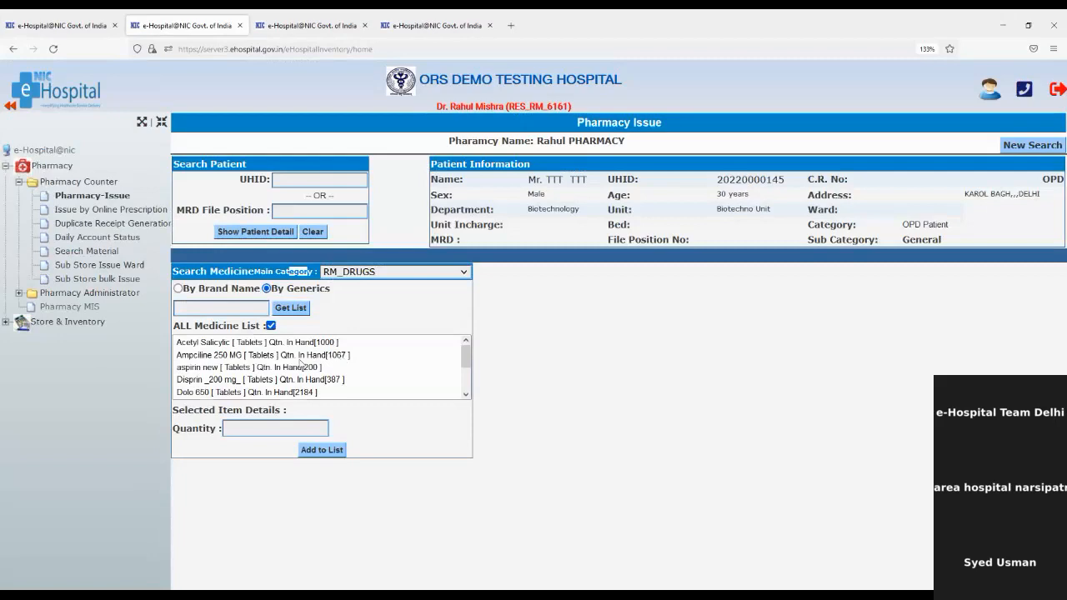
{"action": "left_click", "coordinate": [273, 368]}
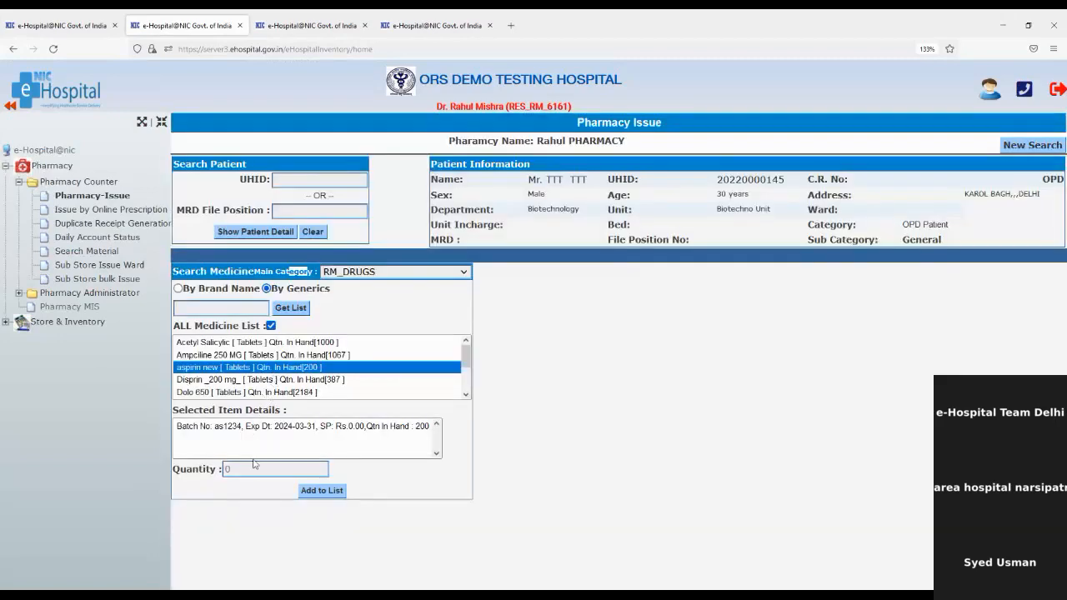
{"action": "left_click", "coordinate": [318, 433]}
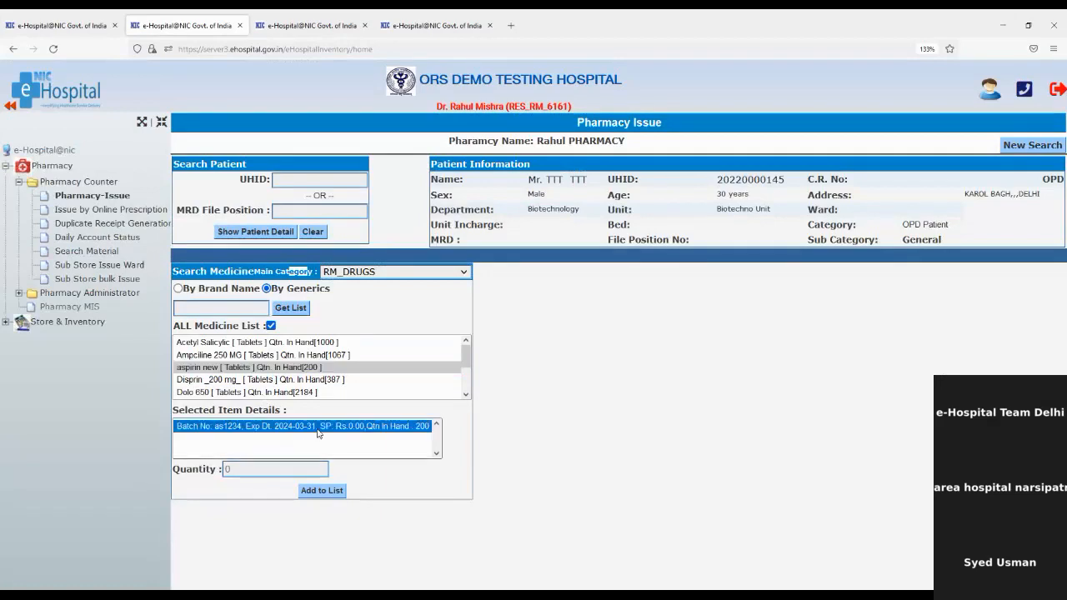
{"action": "left_click", "coordinate": [274, 485]}
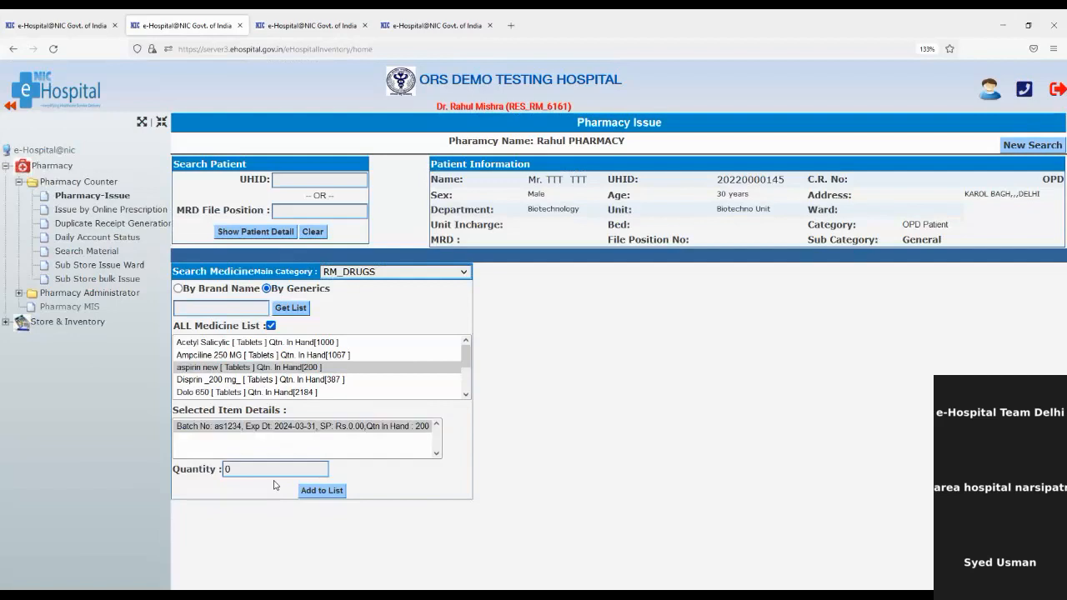
{"action": "left_click", "coordinate": [278, 468]}
{"action": "key", "text": "BackSpace"}
{"action": "type", "text": "1"}
{"action": "left_click", "coordinate": [332, 496]}
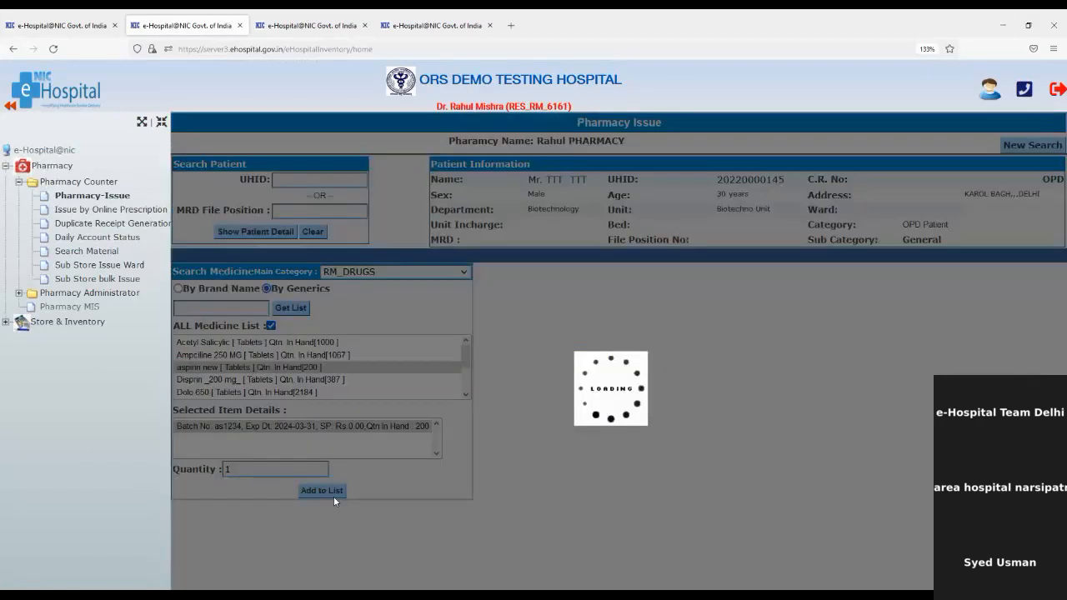
Add 1 unit of Disprin _200 mg_ from batch DI2568 to the issue list.
{"action": "left_click", "coordinate": [285, 381]}
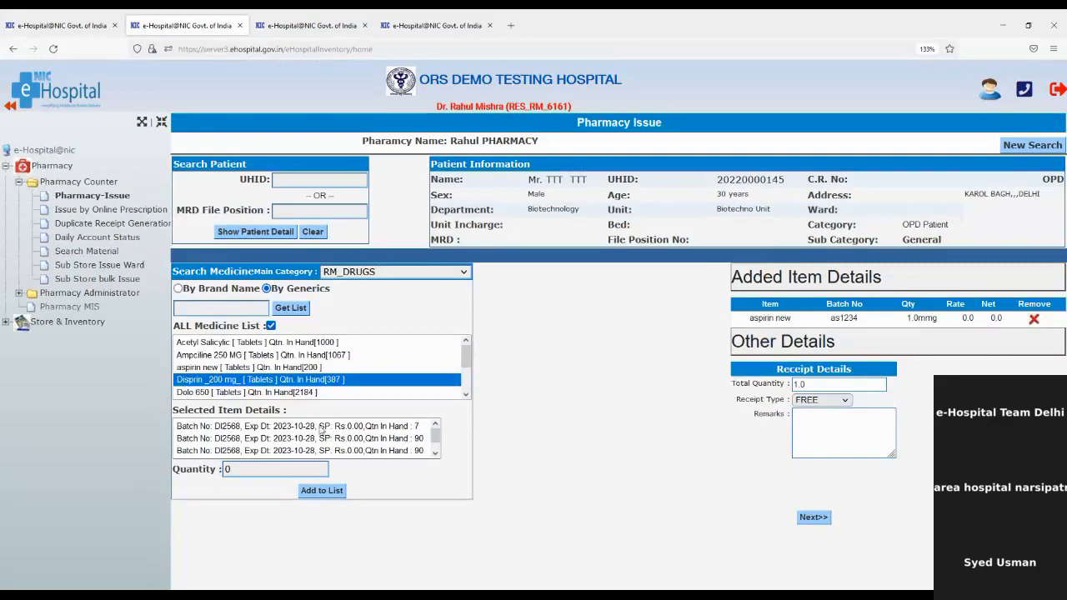
{"action": "left_click", "coordinate": [321, 428]}
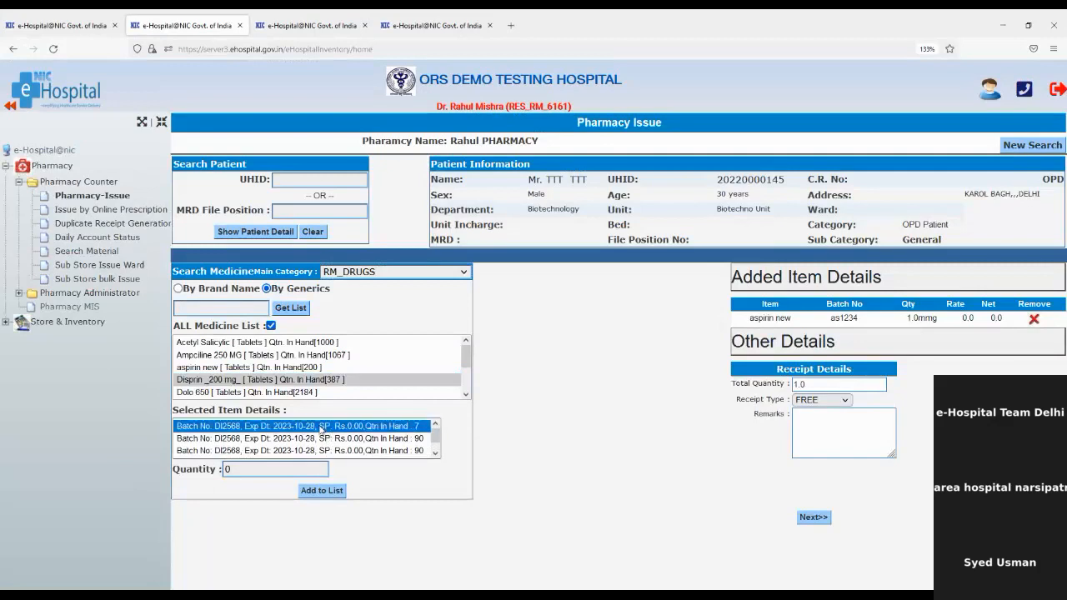
{"action": "left_click", "coordinate": [245, 465]}
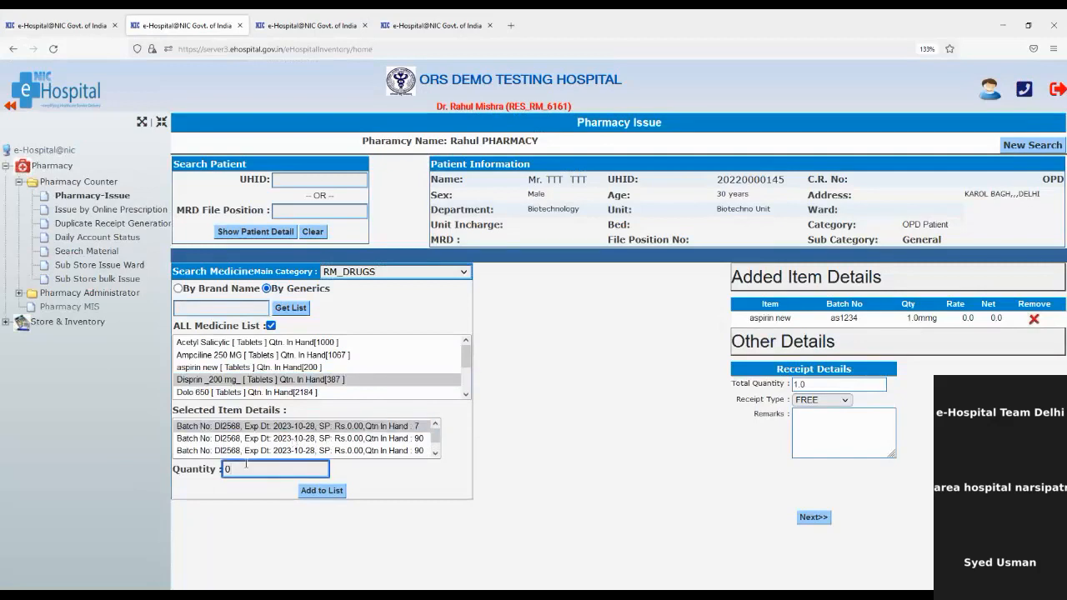
{"action": "key", "text": "BackSpace"}
{"action": "type", "text": "1"}
{"action": "left_click", "coordinate": [301, 492]}
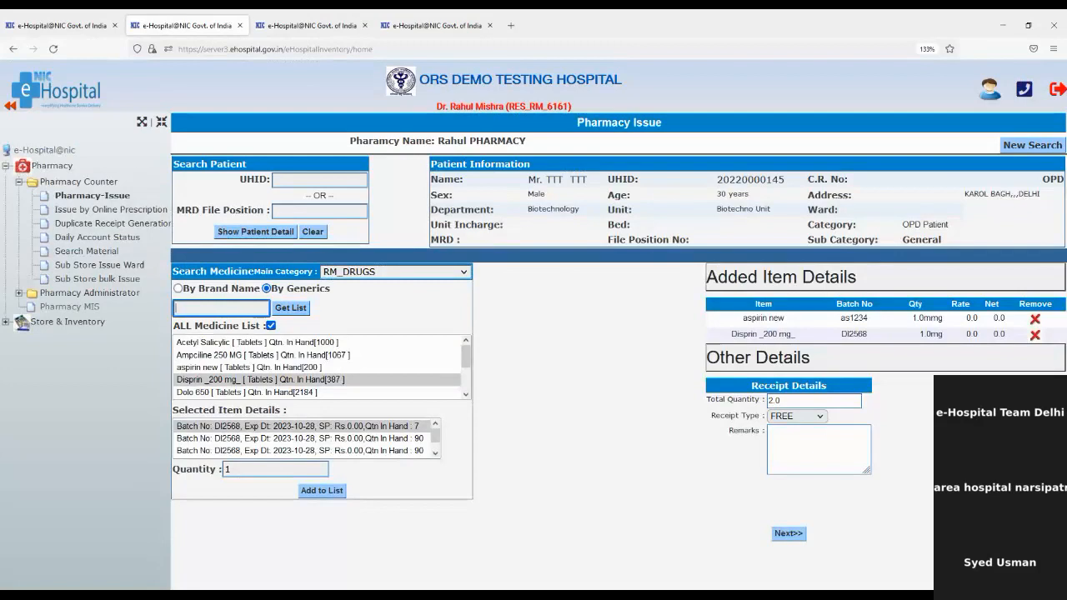
Save the two-item pharmacy issue, then open Issue by Online Prescription for Rahul PHARMACY.
{"action": "left_click", "coordinate": [788, 535]}
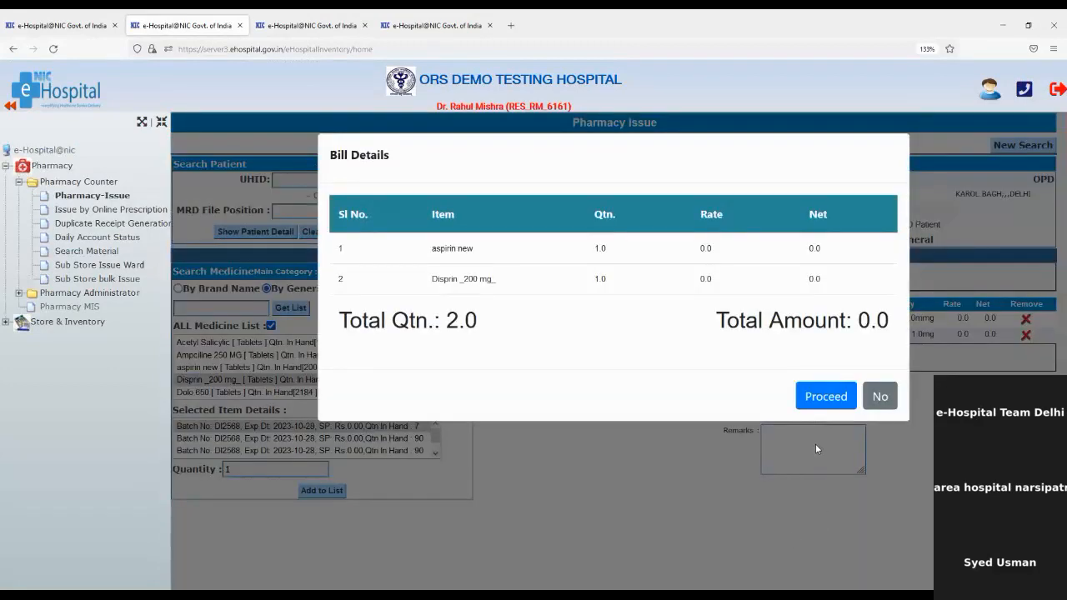
{"action": "left_click", "coordinate": [823, 399]}
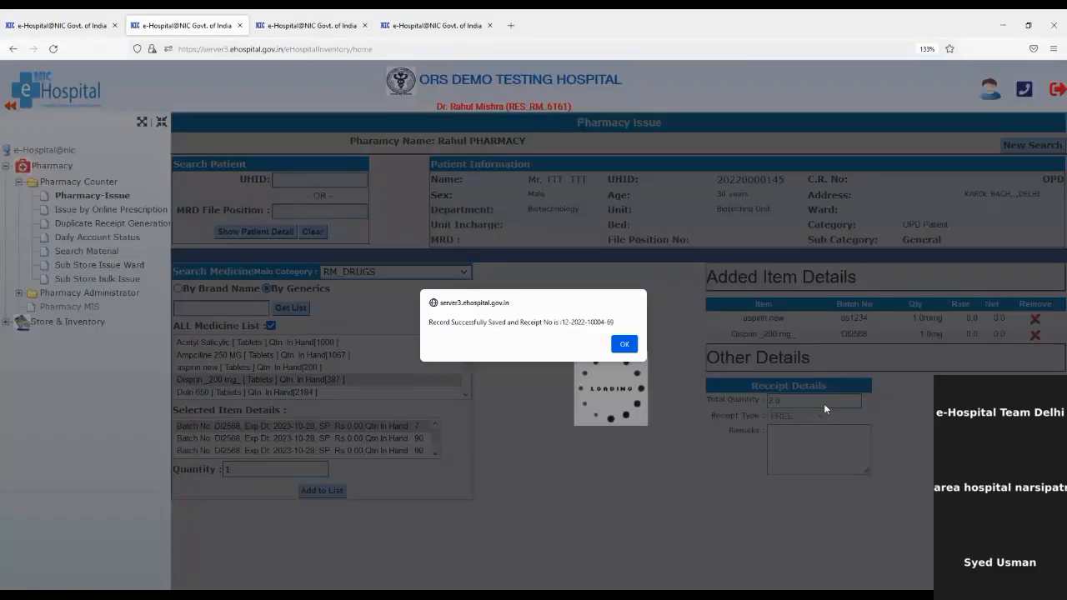
{"action": "left_click", "coordinate": [624, 345]}
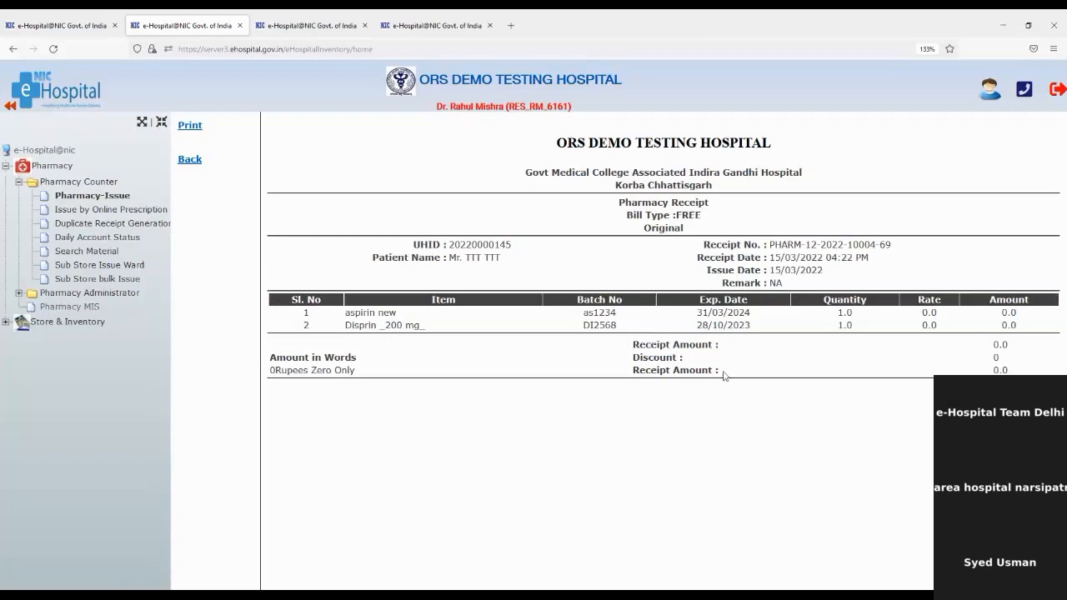
{"action": "left_click", "coordinate": [107, 213]}
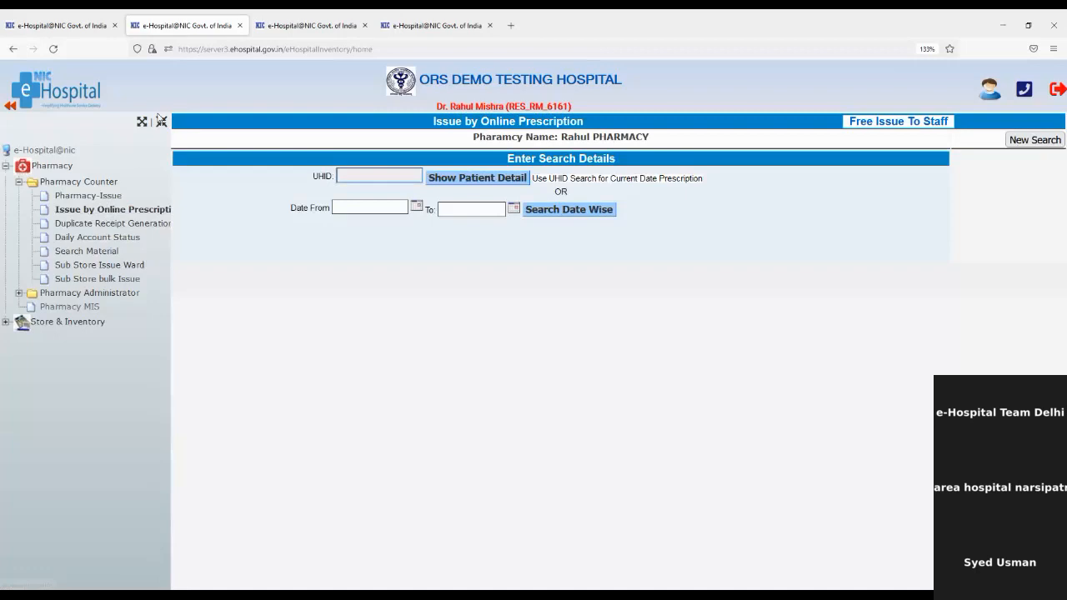
From the dashboard, launch the Clinic module and go to Treatment > Generate Prescription.
{"action": "left_click", "coordinate": [70, 18]}
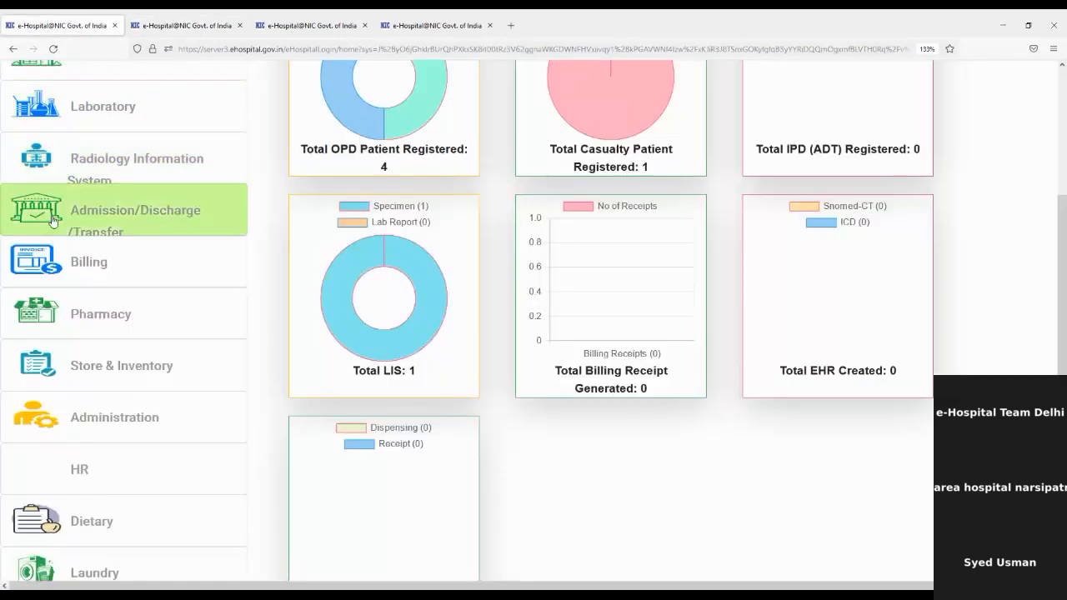
{"action": "scroll", "coordinate": [153, 219], "scroll_direction": "up", "scroll_amount": 4}
{"action": "left_click", "coordinate": [150, 218]}
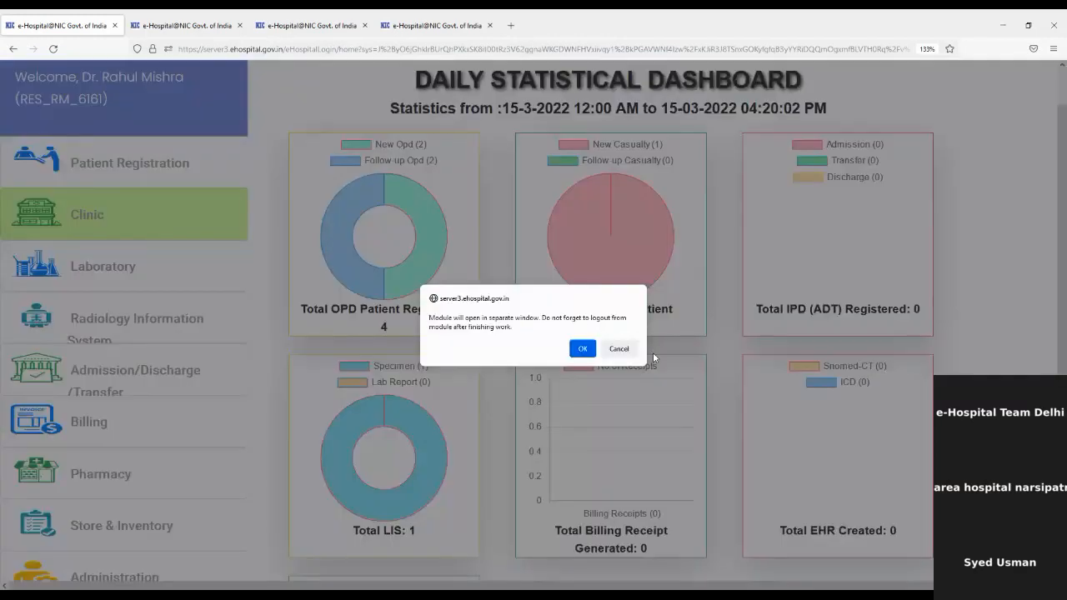
{"action": "left_click", "coordinate": [582, 348]}
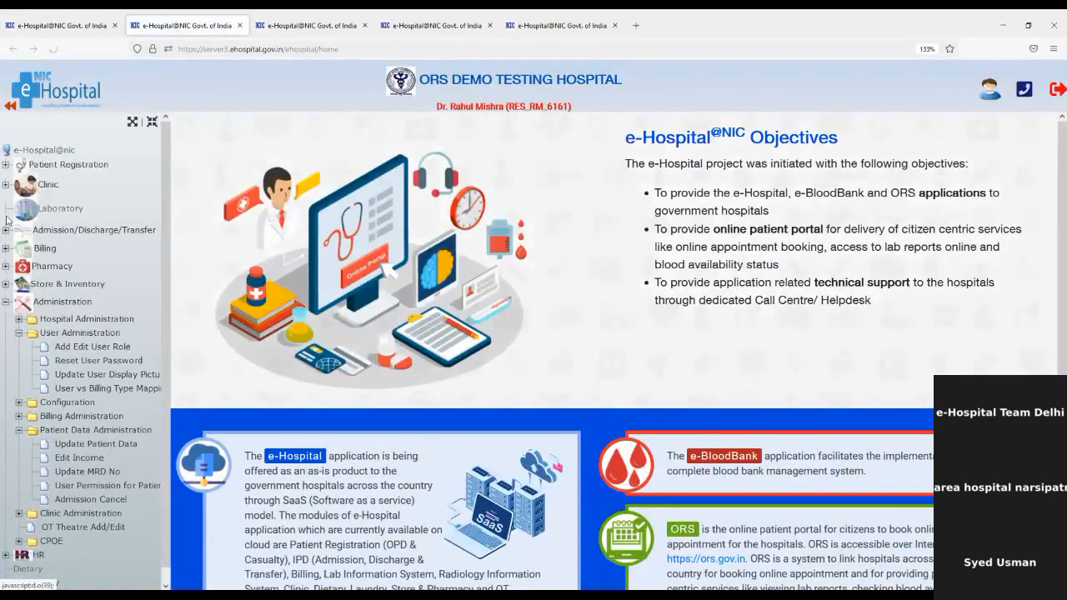
{"action": "left_click", "coordinate": [6, 185]}
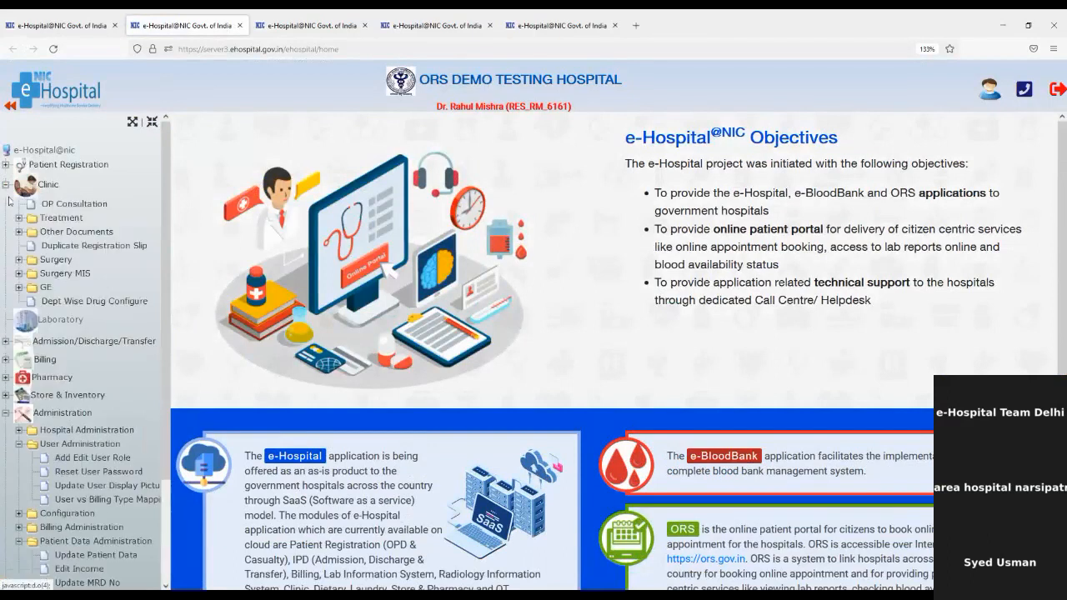
{"action": "left_click", "coordinate": [57, 219]}
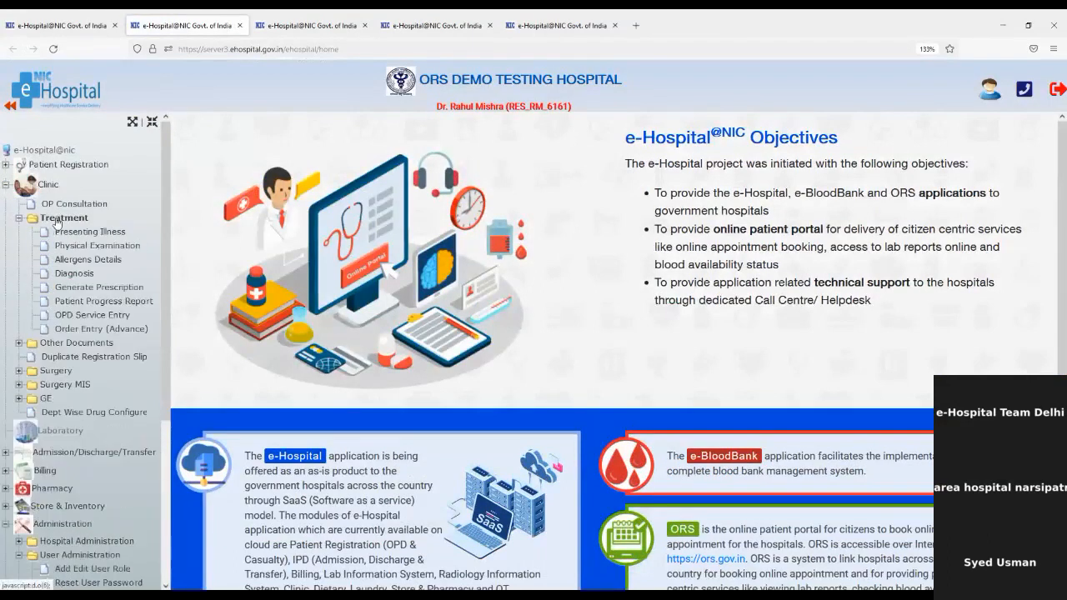
{"action": "left_click", "coordinate": [100, 288]}
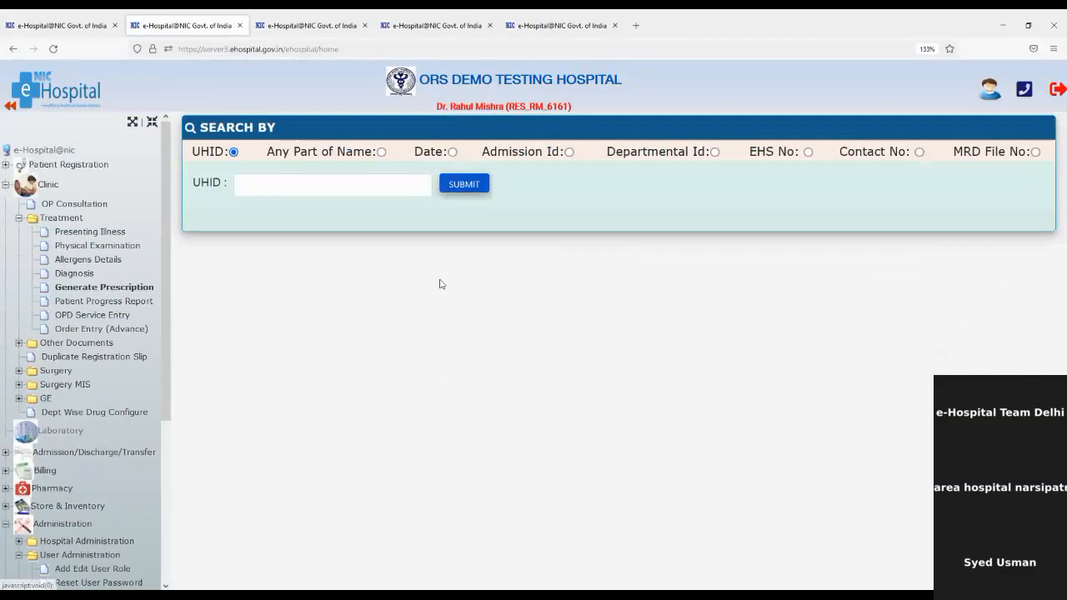
Find the patient by the pasted UHID and limit medicines to the chosen pharmacy's stock.
{"action": "left_click", "coordinate": [384, 180]}
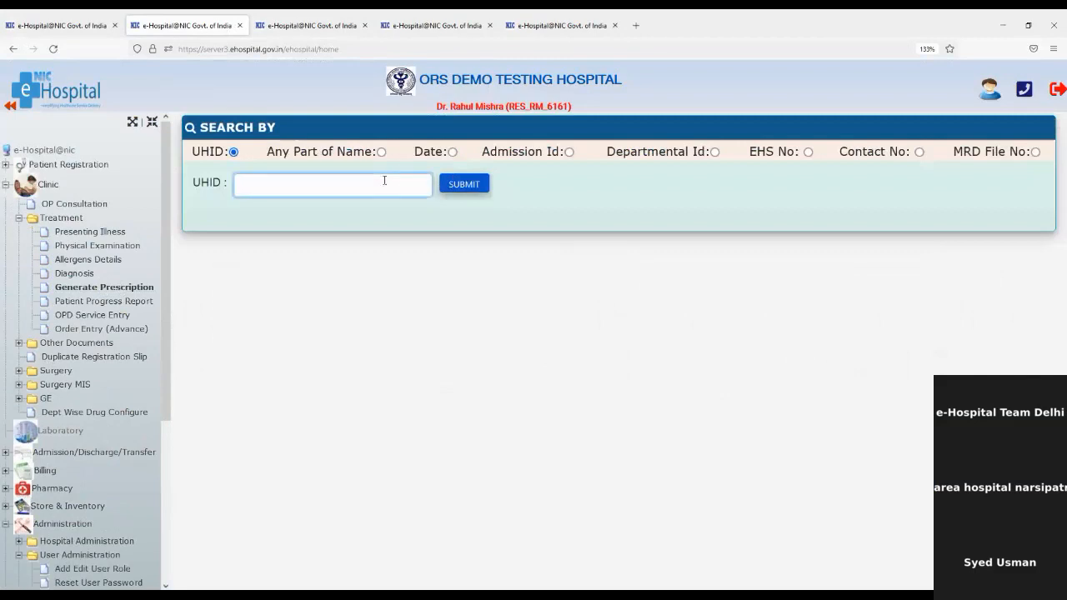
{"action": "key", "text": "ctrl+v"}
{"action": "left_click", "coordinate": [463, 186]}
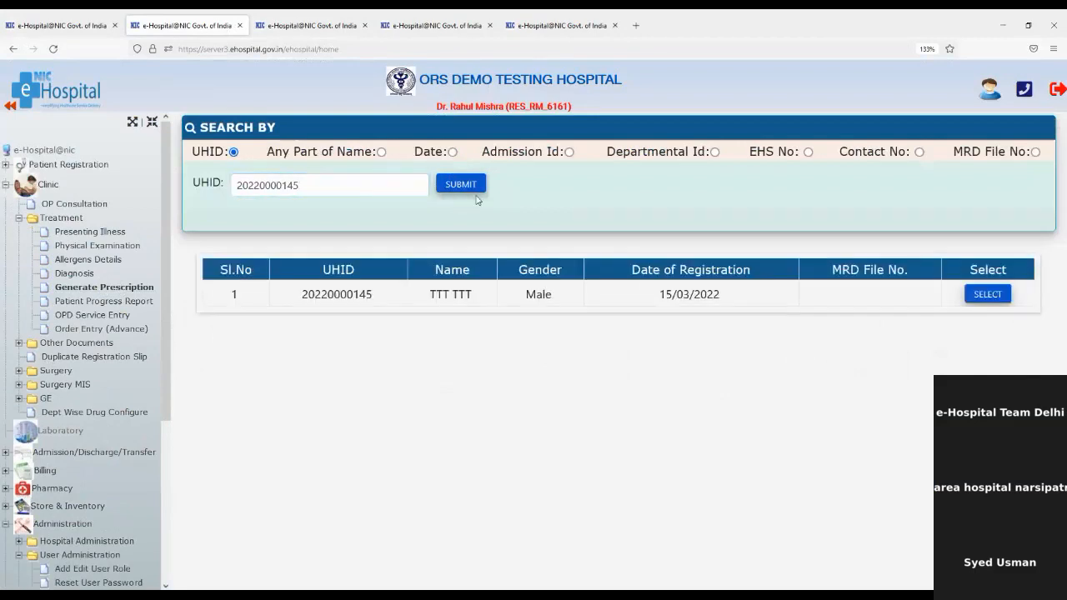
{"action": "left_click", "coordinate": [989, 299]}
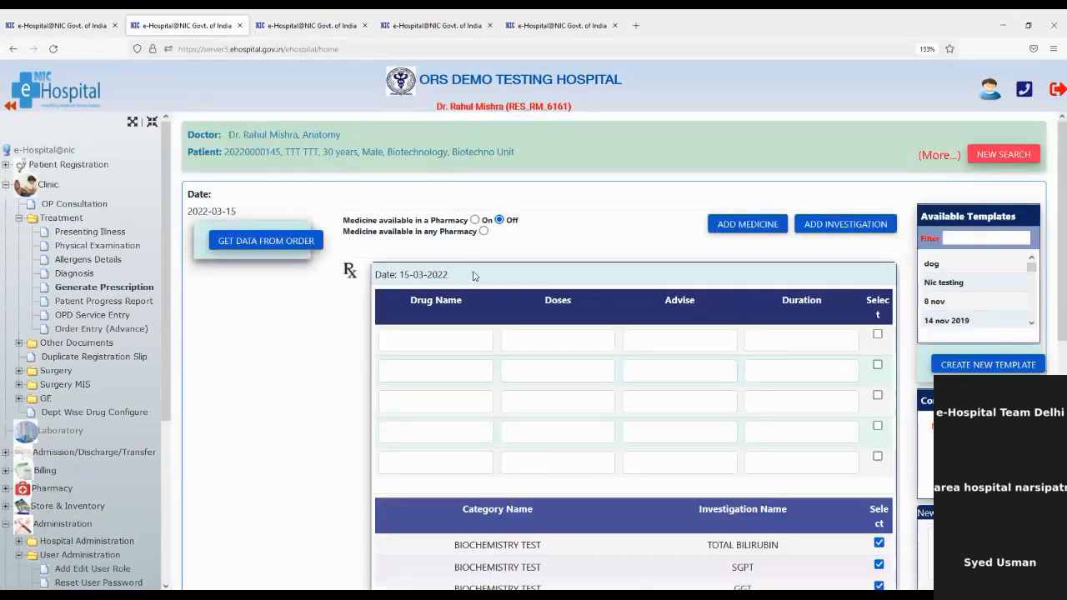
{"action": "left_click", "coordinate": [474, 220]}
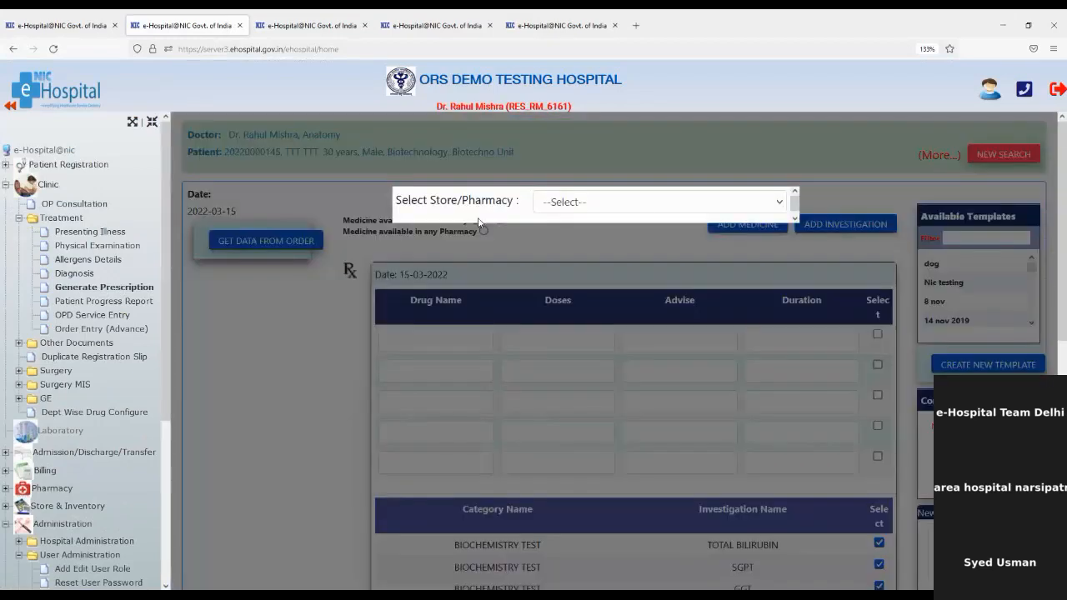
{"action": "left_click", "coordinate": [569, 204]}
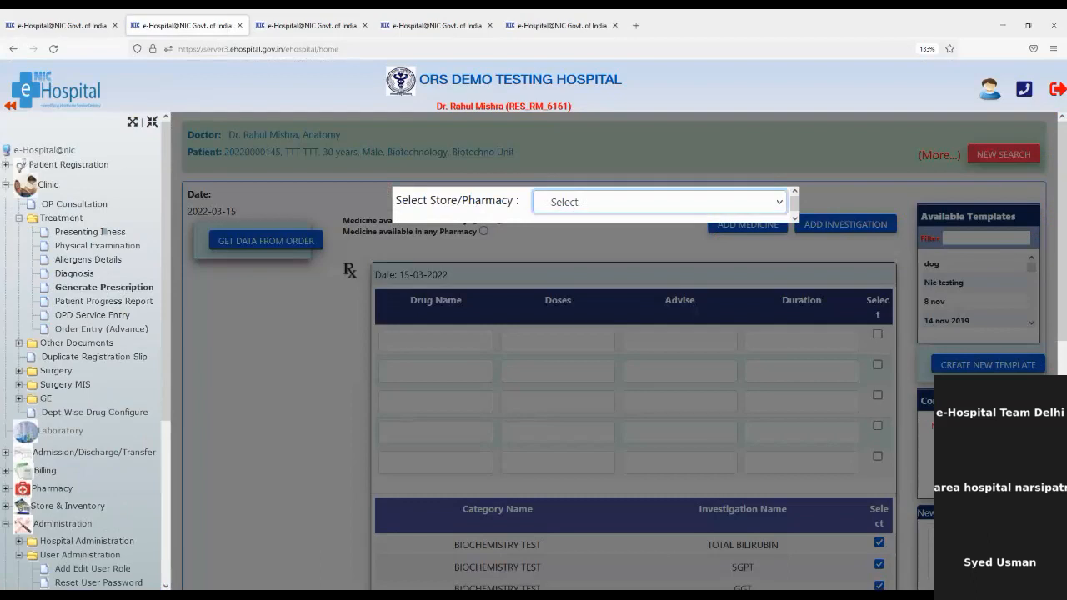
{"action": "left_click", "coordinate": [586, 385]}
Prescribe Paracetamol NEW Tab with dose 2, advice OD, duration 'For two days'.
{"action": "left_click", "coordinate": [446, 333]}
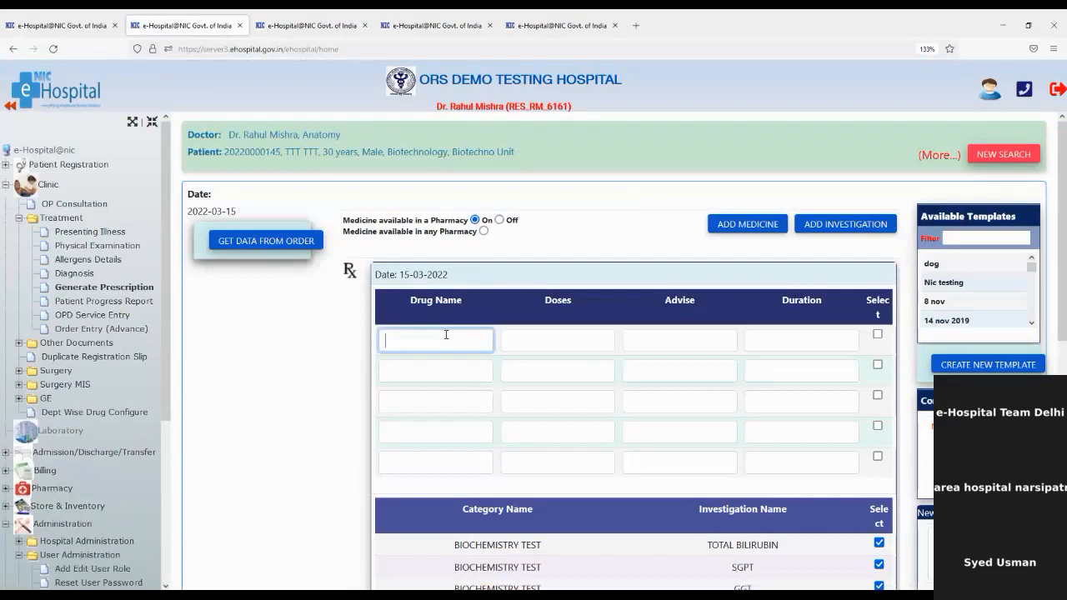
{"action": "type", "text": "P"}
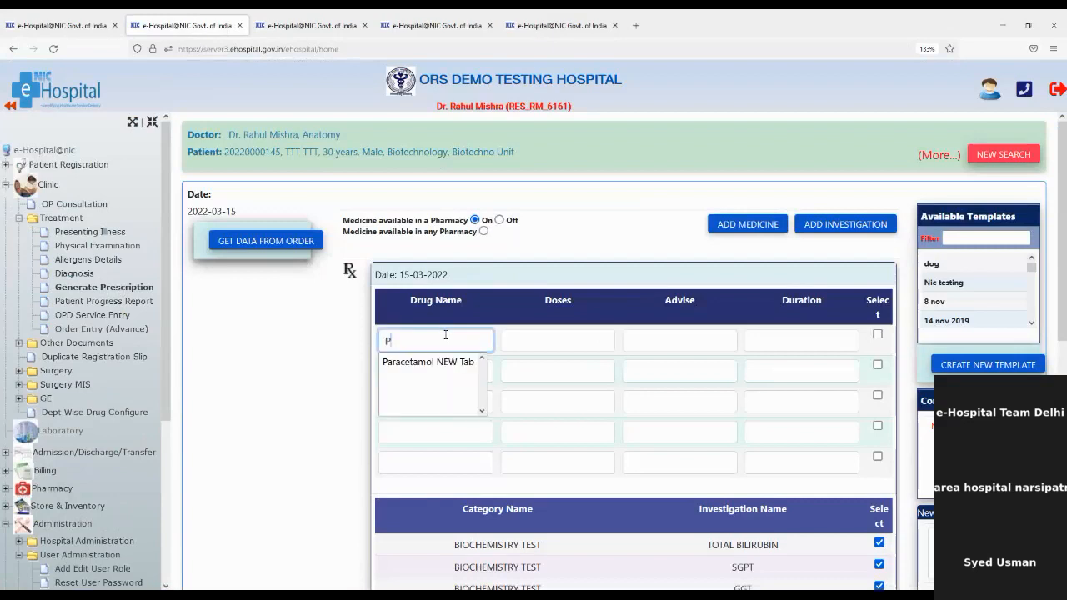
{"action": "left_click", "coordinate": [436, 362]}
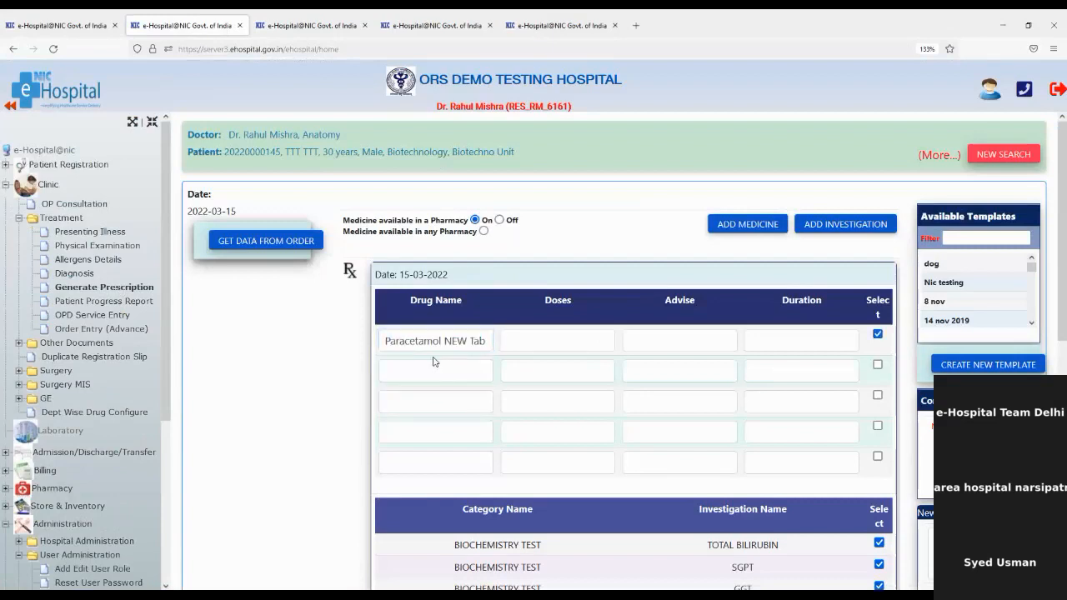
{"action": "left_click", "coordinate": [523, 343]}
{"action": "type", "text": "2"}
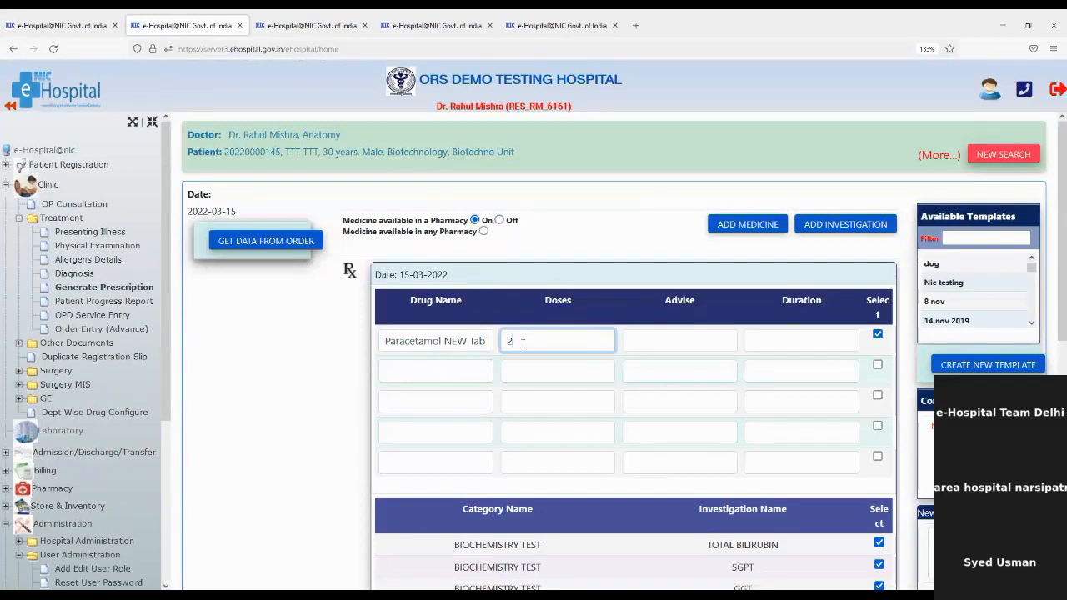
{"action": "left_click", "coordinate": [646, 339]}
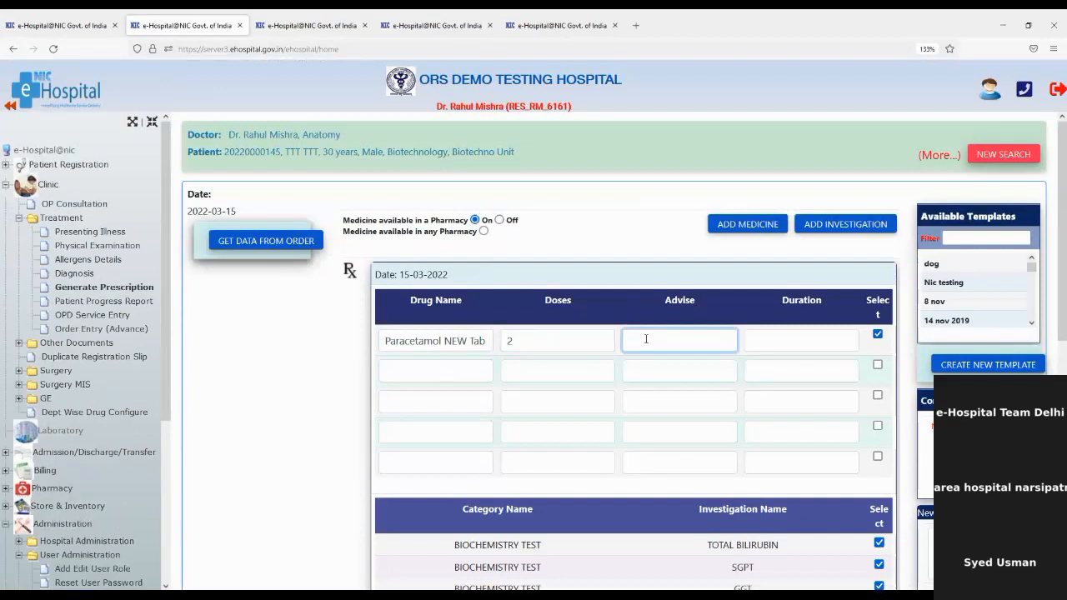
{"action": "type", "text": "OD"}
{"action": "left_click", "coordinate": [790, 335]}
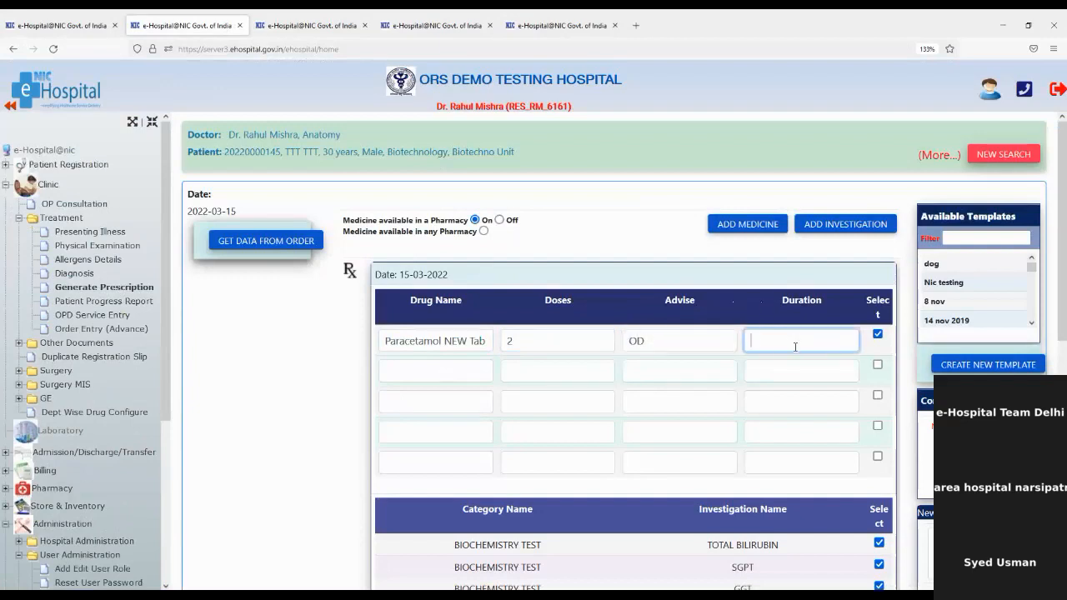
{"action": "type", "text": "For two days"}
Try generating the prescription, then back out of the confirmation dialog.
{"action": "scroll", "coordinate": [812, 340], "scroll_direction": "down", "scroll_amount": 5}
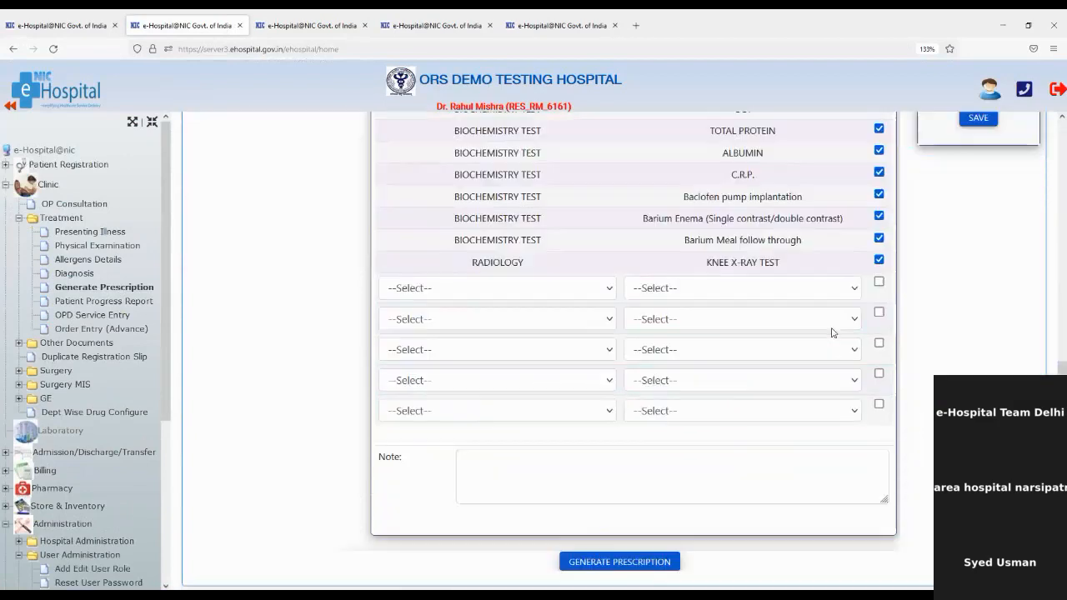
{"action": "left_click", "coordinate": [649, 562]}
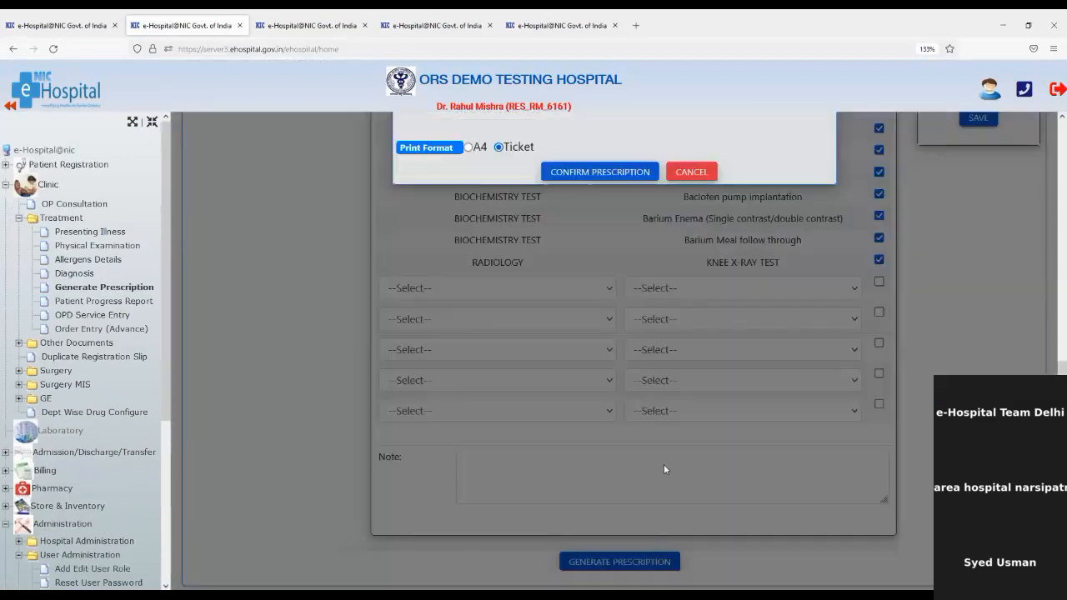
{"action": "left_click", "coordinate": [690, 172]}
Untick all ten investigations, from TOTAL BILIRUBIN through KNEE X-RAY TEST.
{"action": "scroll", "coordinate": [800, 234], "scroll_direction": "up", "scroll_amount": 1}
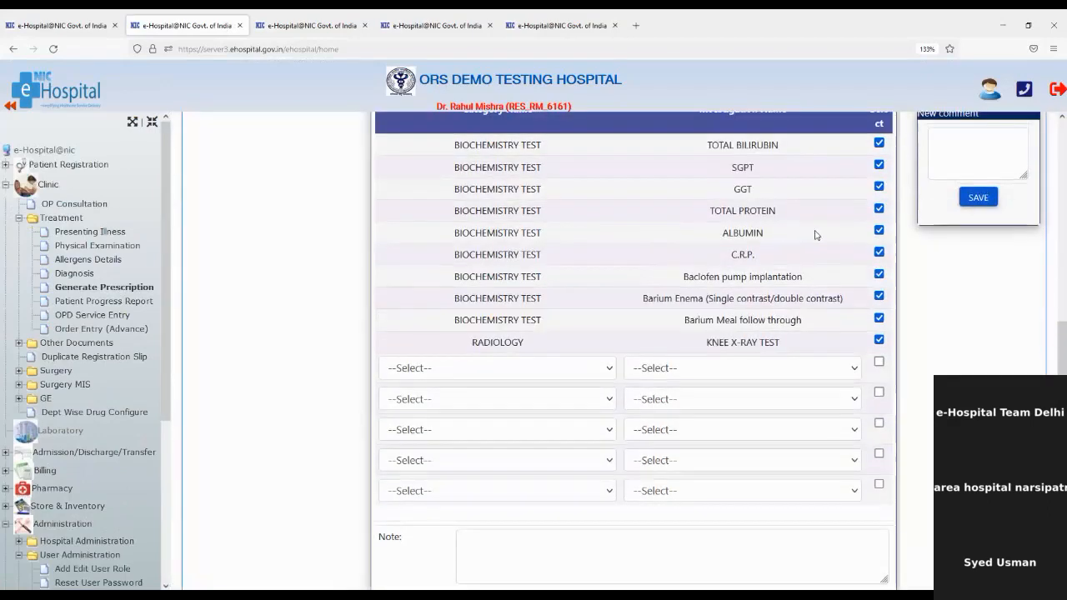
{"action": "left_click", "coordinate": [879, 144]}
{"action": "left_click", "coordinate": [879, 166]}
{"action": "left_click", "coordinate": [879, 185]}
{"action": "left_click", "coordinate": [879, 209]}
{"action": "left_click", "coordinate": [878, 230]}
{"action": "left_click", "coordinate": [878, 254]}
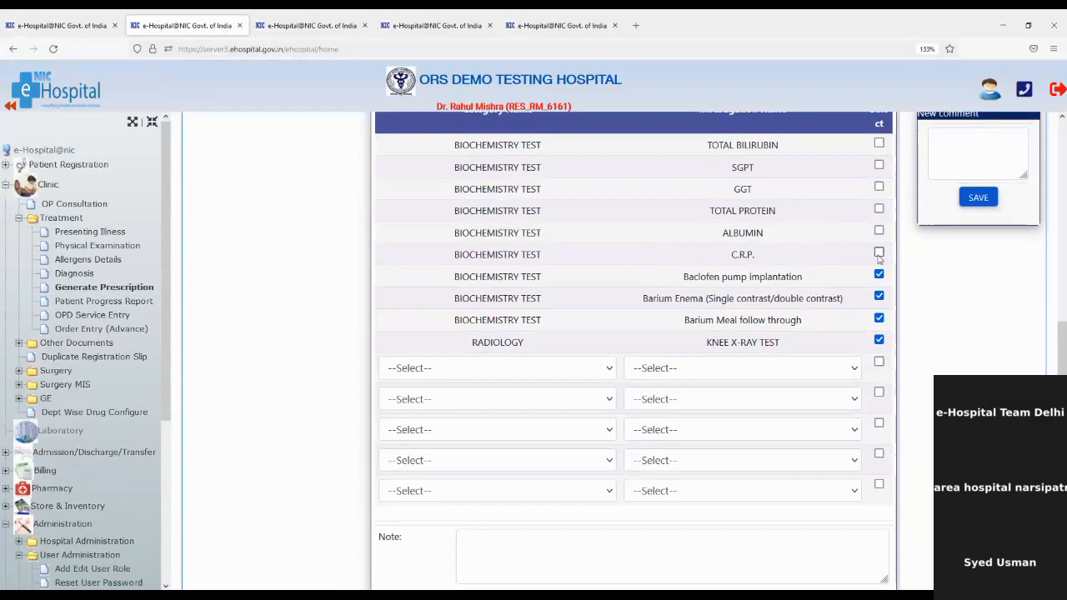
{"action": "left_click", "coordinate": [879, 275]}
{"action": "left_click", "coordinate": [878, 296]}
{"action": "left_click", "coordinate": [878, 318]}
{"action": "left_click", "coordinate": [878, 340]}
Generate the medicine-only prescription again with the Ticket print format.
{"action": "scroll", "coordinate": [860, 313], "scroll_direction": "down", "scroll_amount": 2}
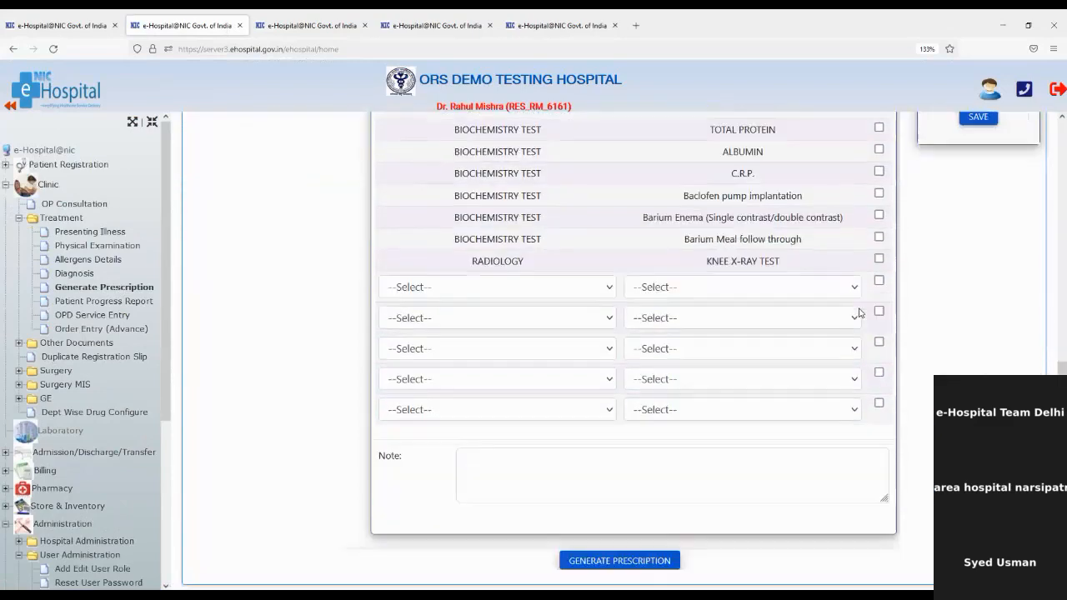
{"action": "left_click", "coordinate": [677, 559]}
{"action": "scroll", "coordinate": [615, 299], "scroll_direction": "up", "scroll_amount": 2}
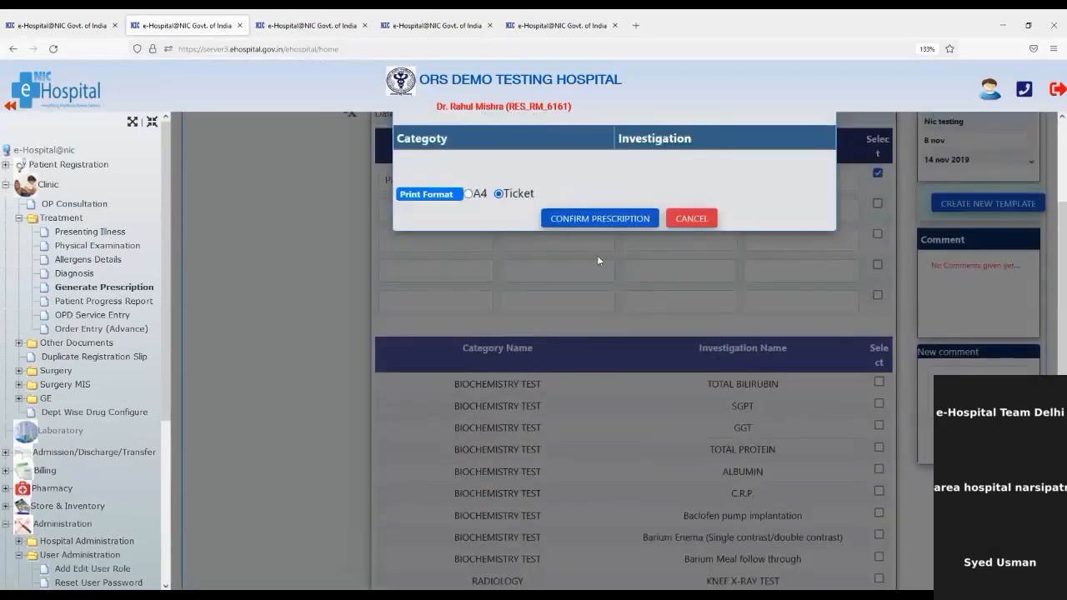
{"action": "left_click", "coordinate": [590, 220]}
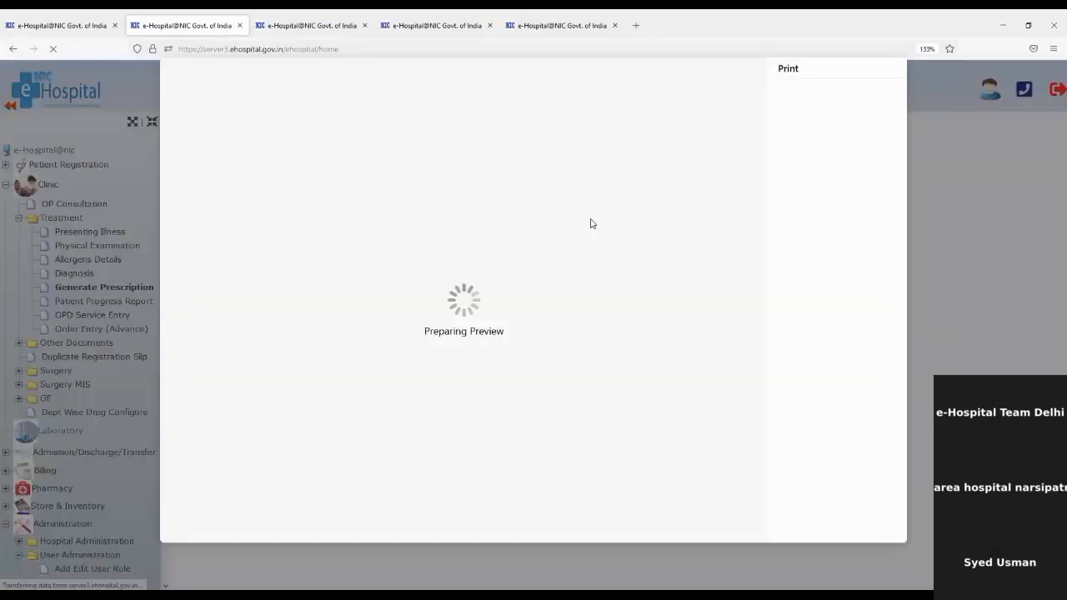
{"action": "left_click", "coordinate": [863, 525]}
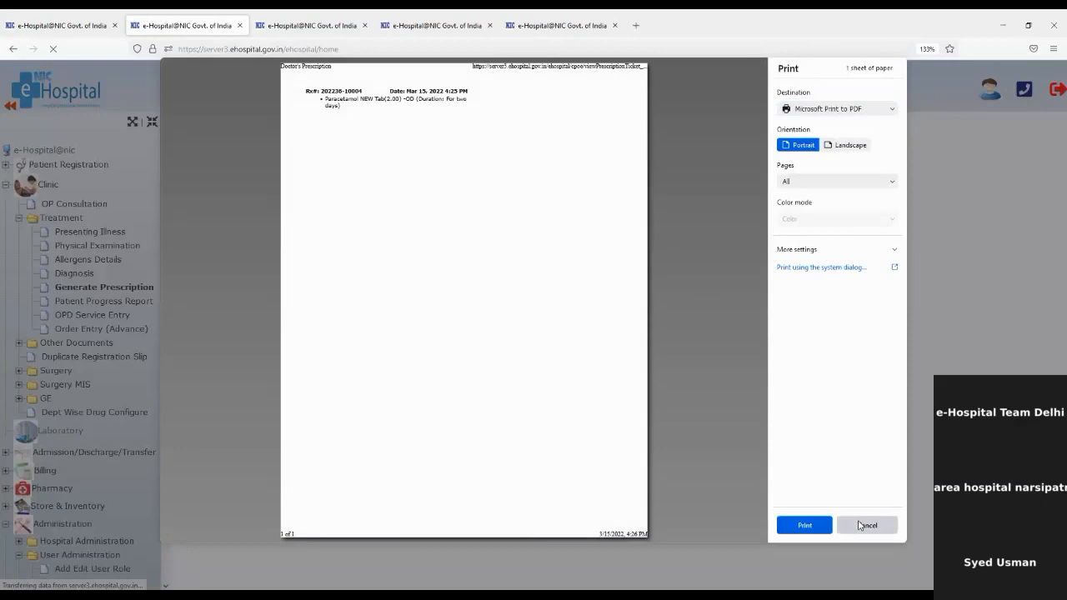
{"action": "left_click_drag", "start_coordinate": [211, 136], "coordinate": [448, 150]}
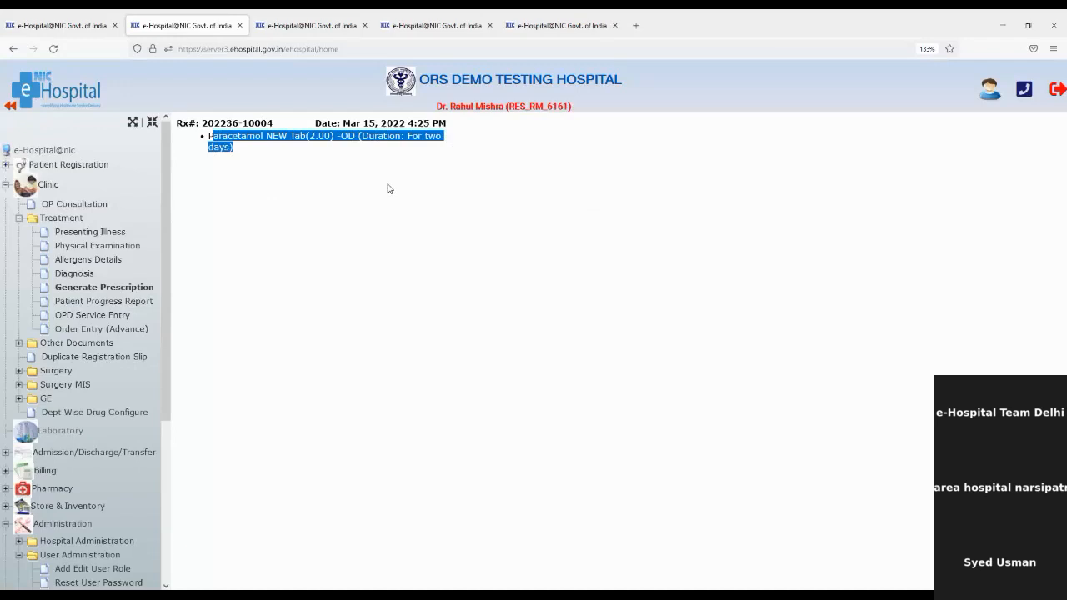
Look up the patient's online prescription by UHID and open it for issuing.
{"action": "left_click", "coordinate": [310, 25]}
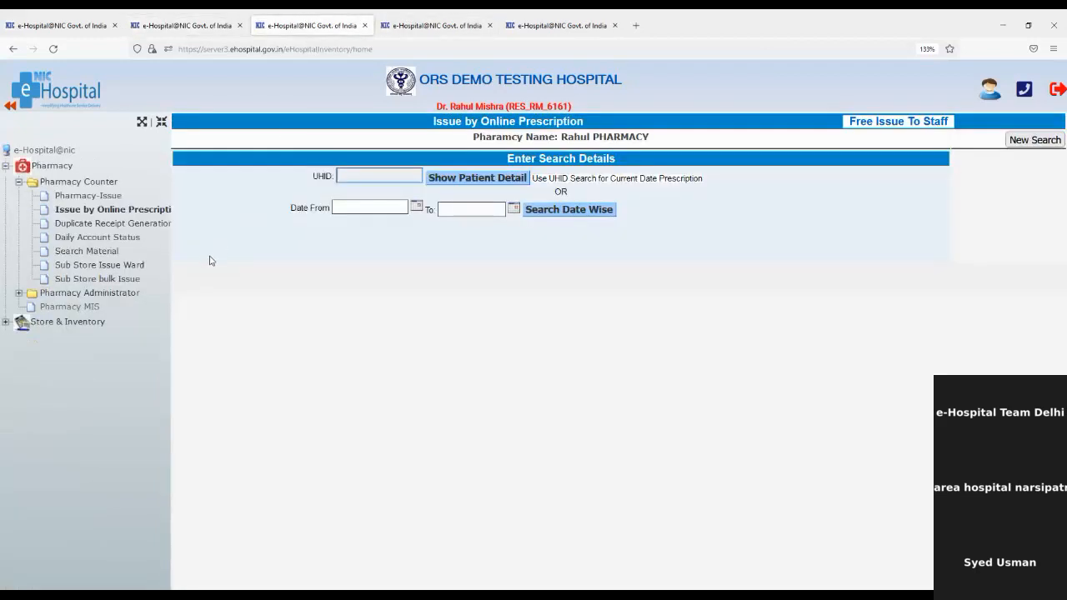
{"action": "left_click", "coordinate": [371, 175]}
{"action": "key", "text": "ctrl+v"}
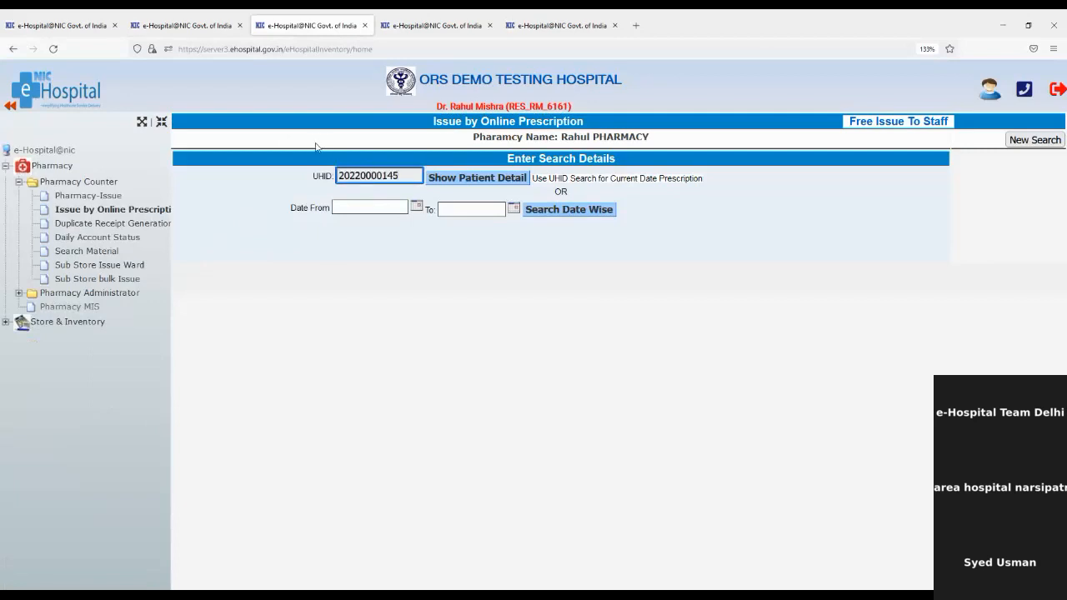
{"action": "left_click", "coordinate": [470, 177]}
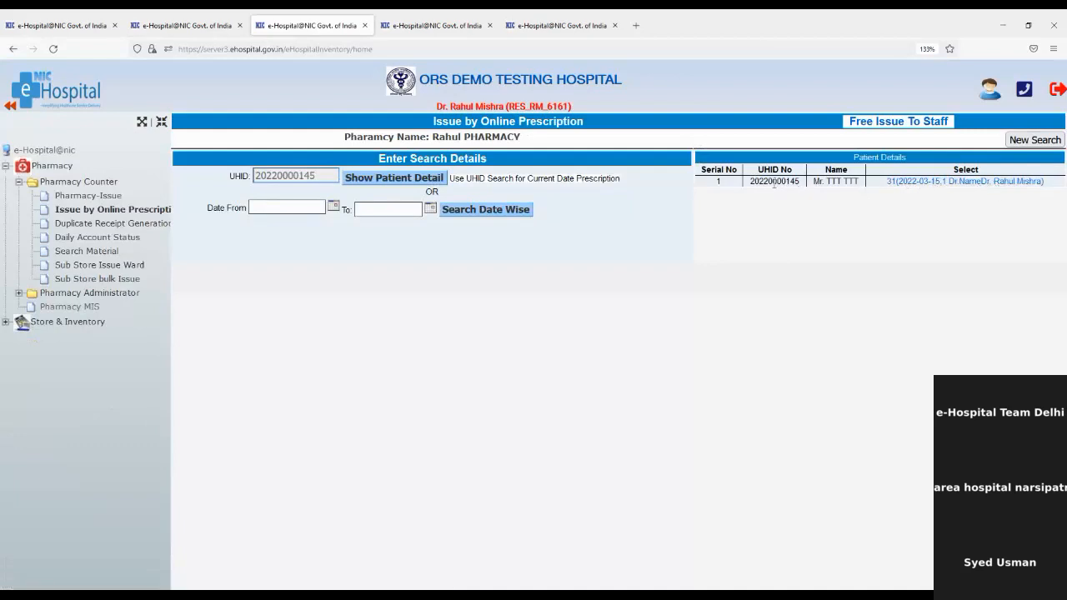
{"action": "left_click", "coordinate": [964, 182]}
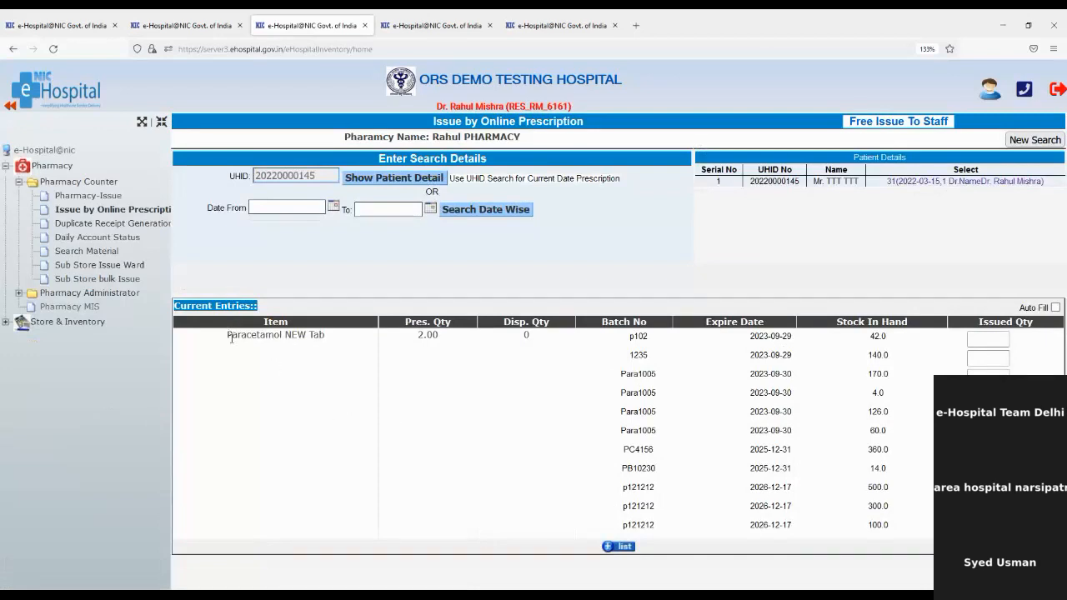
Auto-fill 2 Paracetamol NEW Tab from batch p102, add it, and generate the saved receipt.
{"action": "left_click_drag", "start_coordinate": [231, 336], "coordinate": [335, 340]}
{"action": "left_click", "coordinate": [361, 343]}
{"action": "left_click", "coordinate": [1054, 307]}
{"action": "left_click", "coordinate": [606, 548]}
{"action": "scroll", "coordinate": [633, 456], "scroll_direction": "down", "scroll_amount": 3}
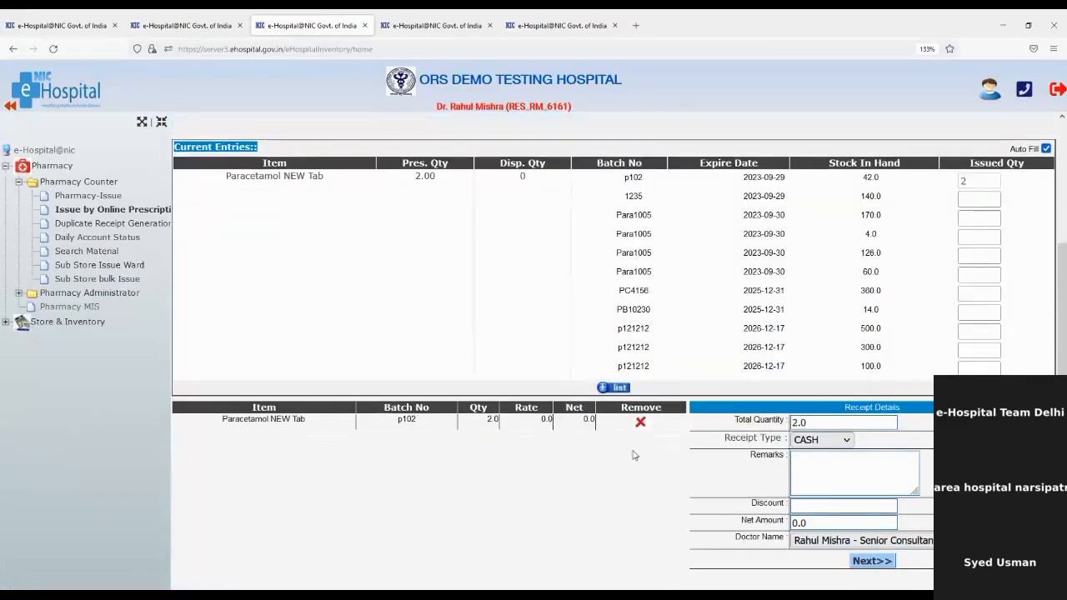
{"action": "left_click", "coordinate": [886, 565]}
{"action": "left_click", "coordinate": [885, 581]}
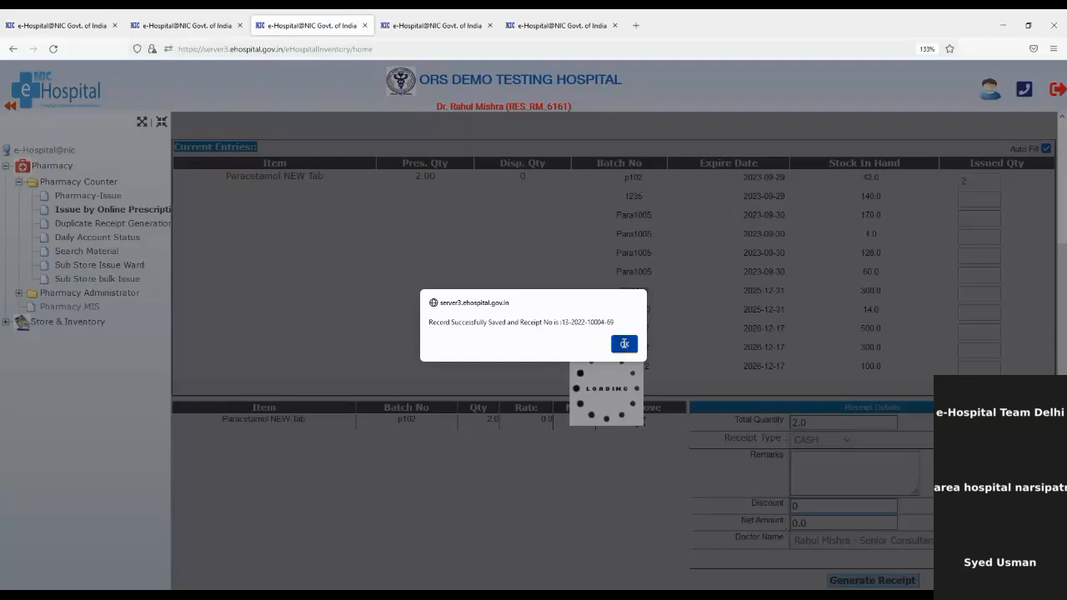
{"action": "left_click", "coordinate": [624, 344]}
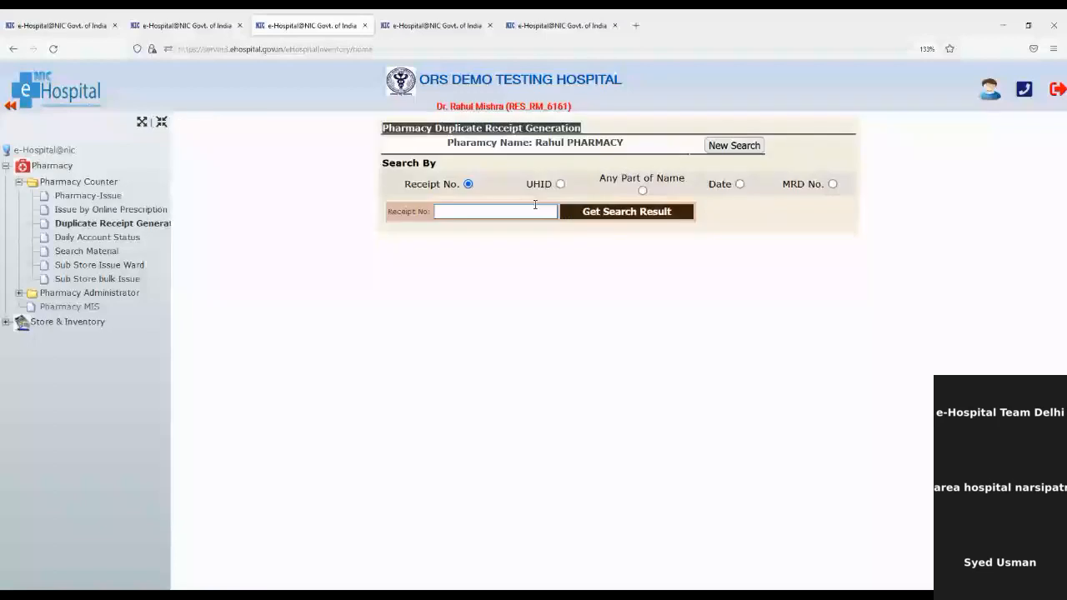
Search for the patient's pharmacy receipts using their pasted UHID.
{"action": "left_click", "coordinate": [557, 185]}
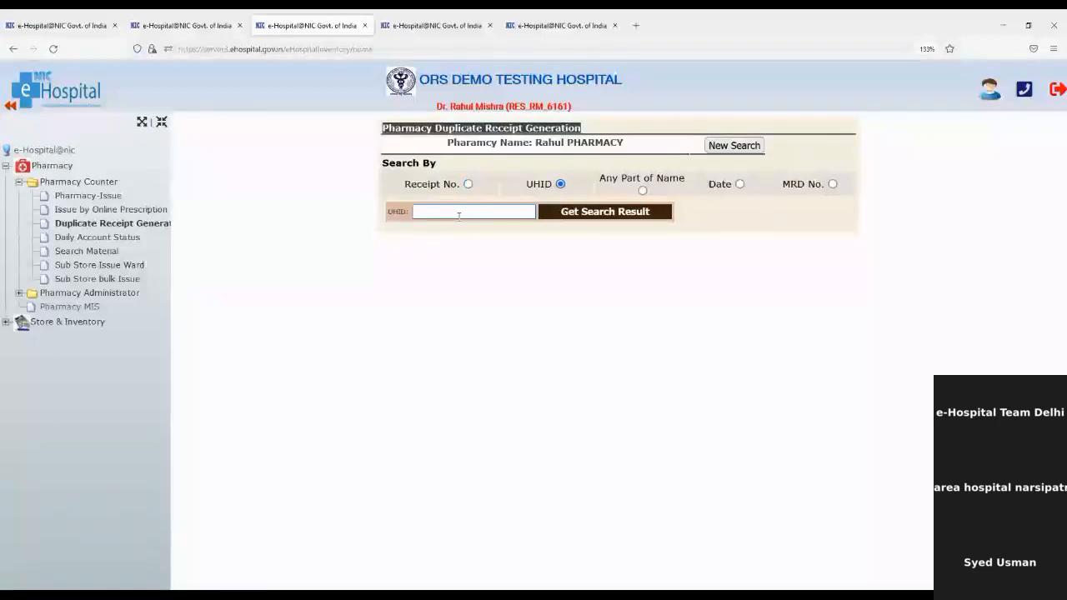
{"action": "left_click", "coordinate": [455, 211]}
{"action": "key", "text": "ctrl+v"}
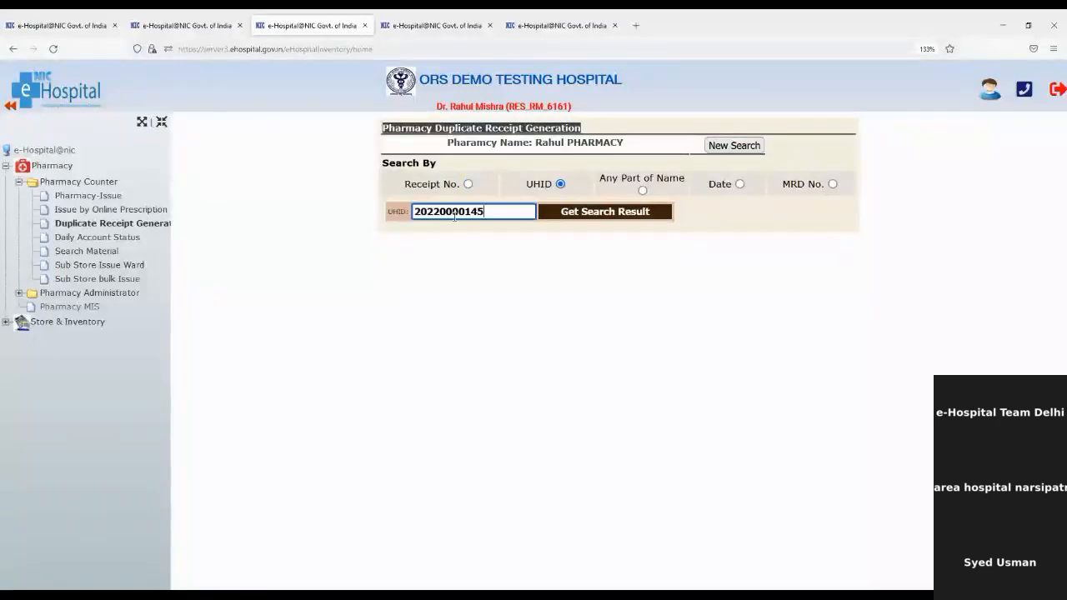
{"action": "left_click", "coordinate": [598, 212]}
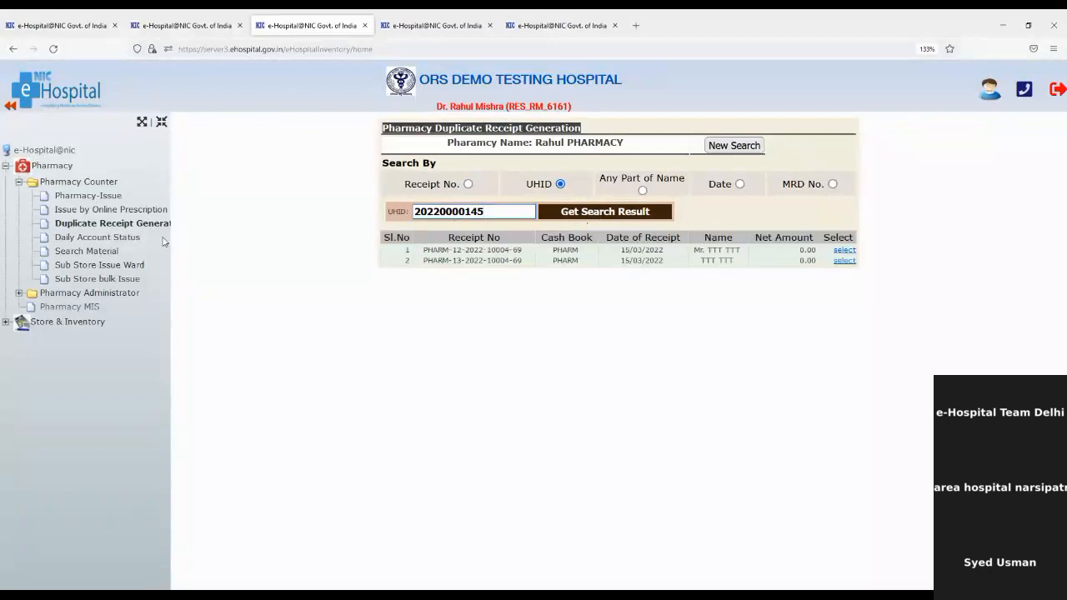
Move through Daily Account Status and Search Material to the Sub Store Issue Ward page.
{"action": "left_click", "coordinate": [131, 241]}
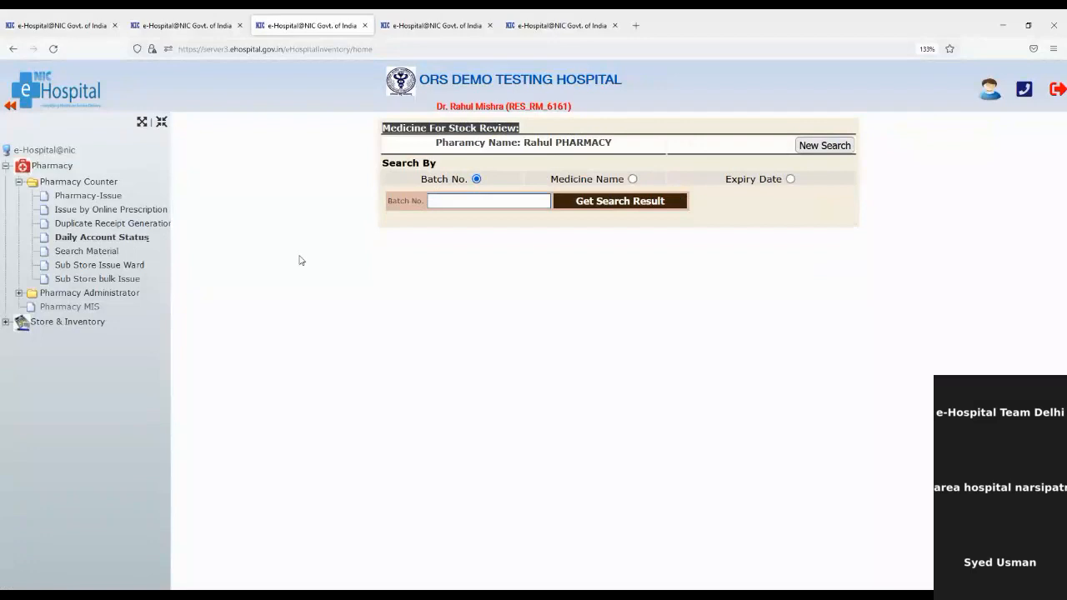
{"action": "left_click", "coordinate": [109, 252]}
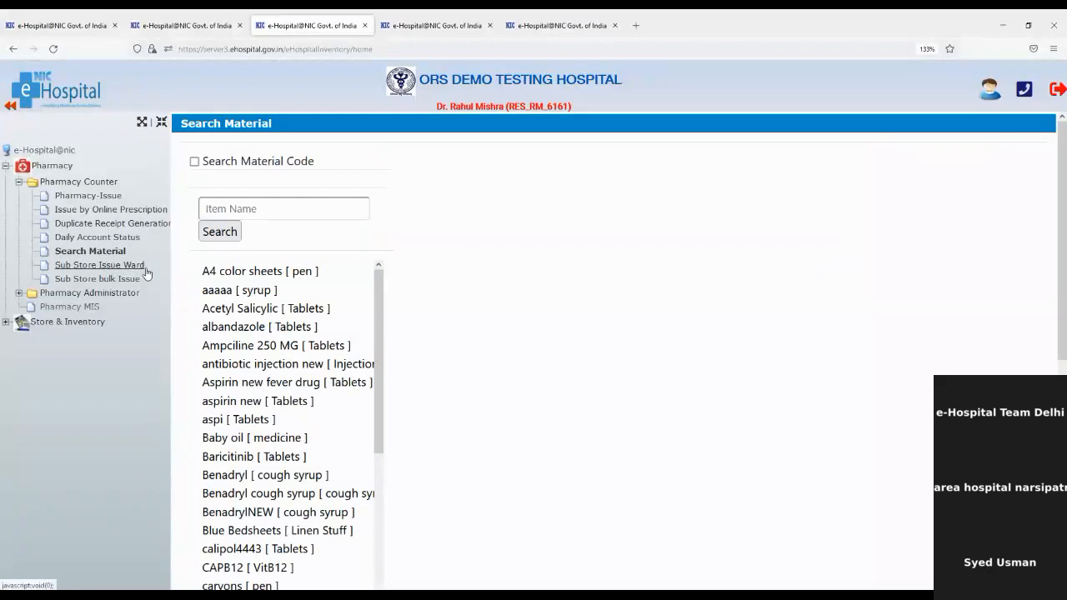
{"action": "left_click", "coordinate": [130, 268]}
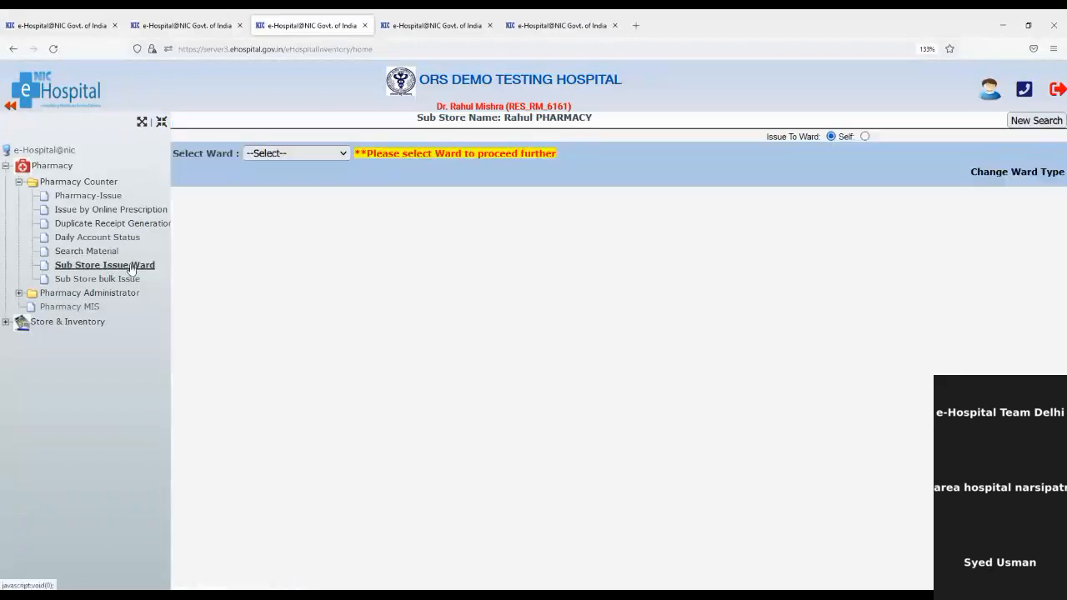
Select Anatomy Ward A and the RM_DRUGS main category.
{"action": "left_click", "coordinate": [280, 161]}
{"action": "left_click", "coordinate": [281, 206]}
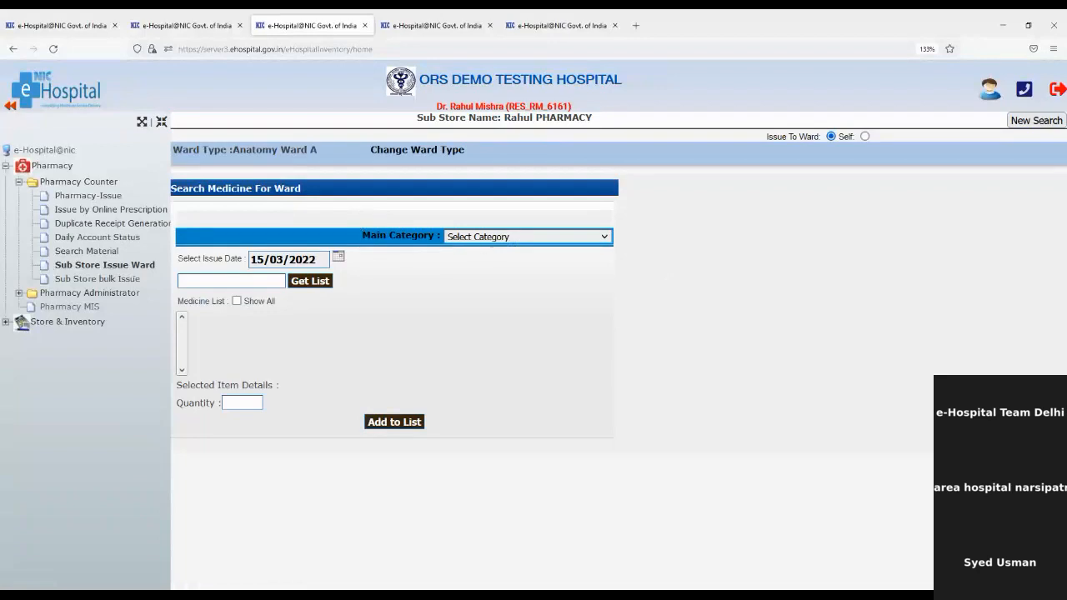
{"action": "left_click", "coordinate": [492, 237]}
{"action": "left_click", "coordinate": [476, 270]}
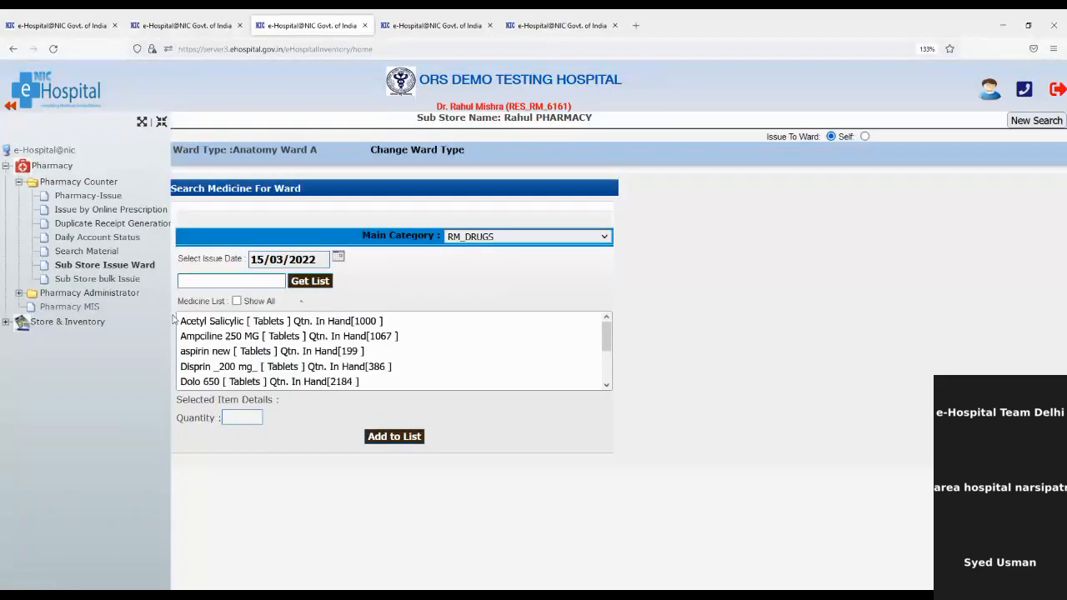
Look at Ampciline 250 MG batch am12354, then switch to the Sub Store bulk Issue page.
{"action": "left_click", "coordinate": [256, 338]}
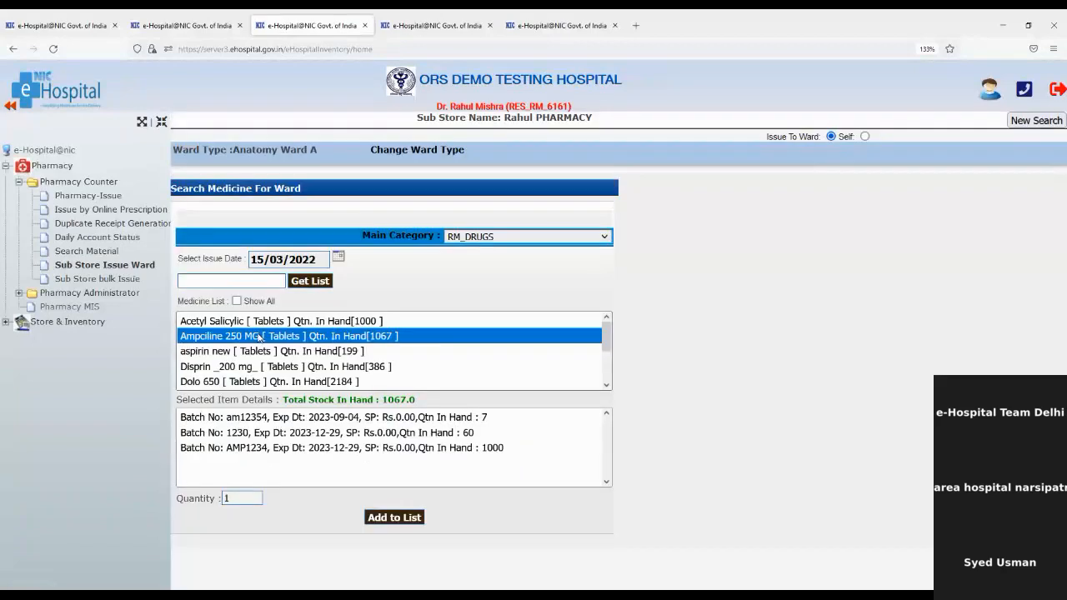
{"action": "left_click", "coordinate": [287, 419]}
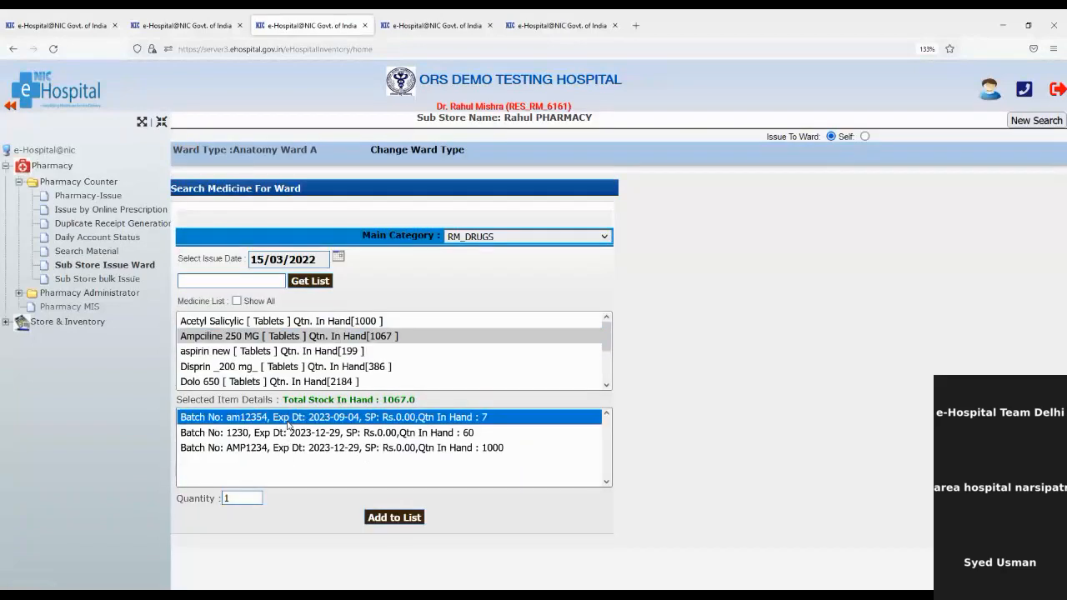
{"action": "left_click", "coordinate": [238, 498]}
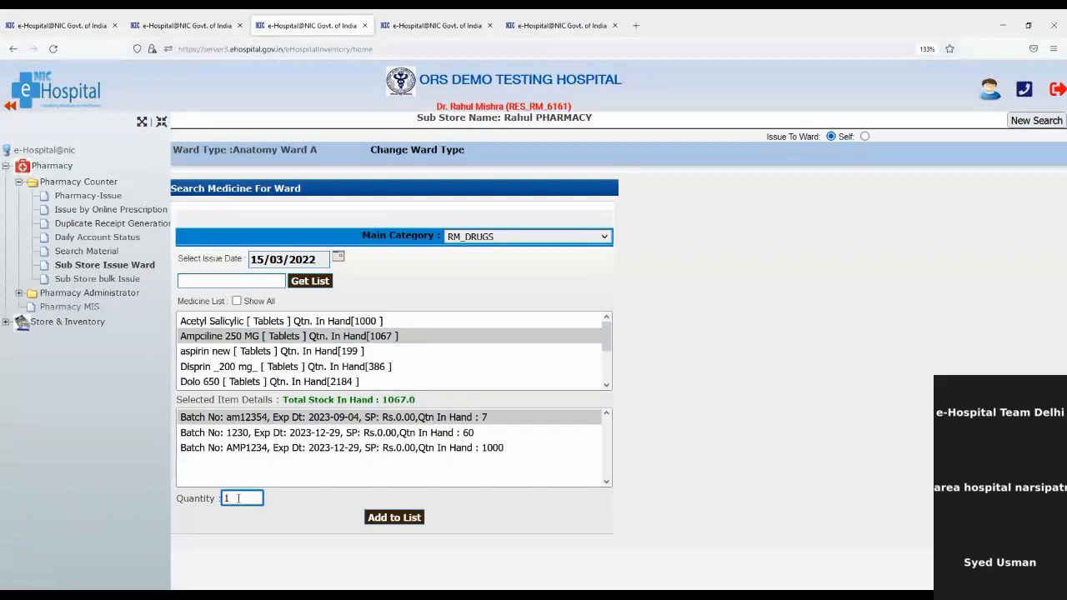
{"action": "left_click", "coordinate": [104, 284]}
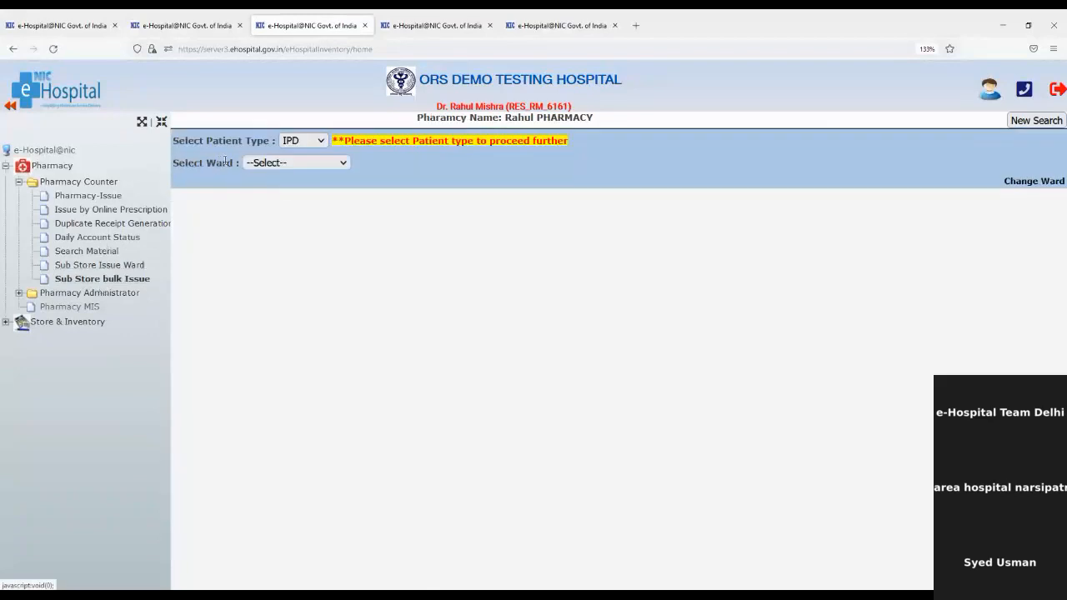
Select Anatomy Ward B and tick five of its patients for the bulk issue.
{"action": "left_click", "coordinate": [265, 170]}
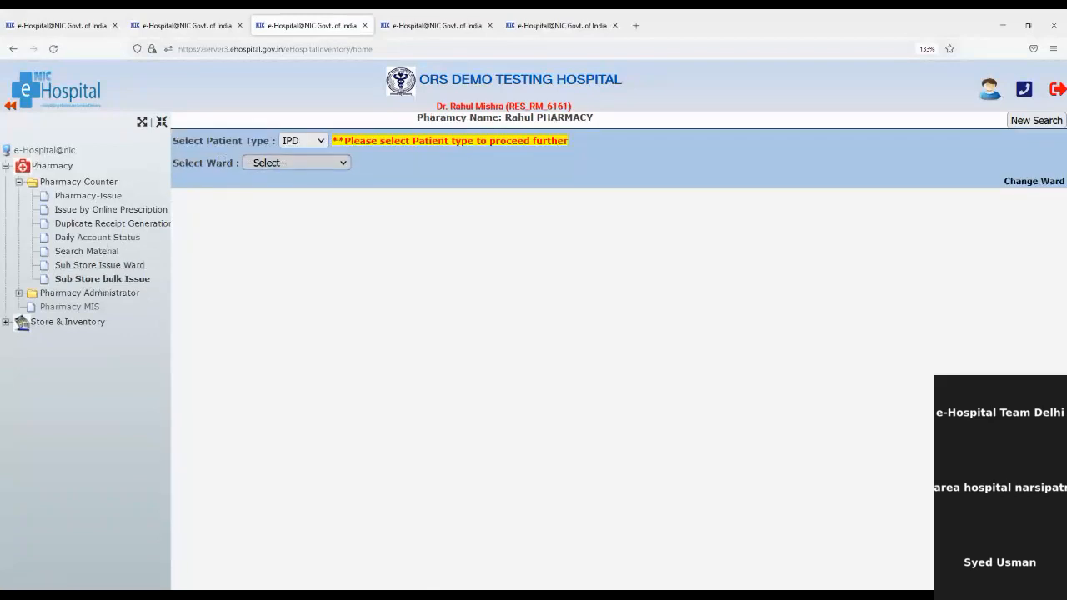
{"action": "left_click", "coordinate": [273, 220]}
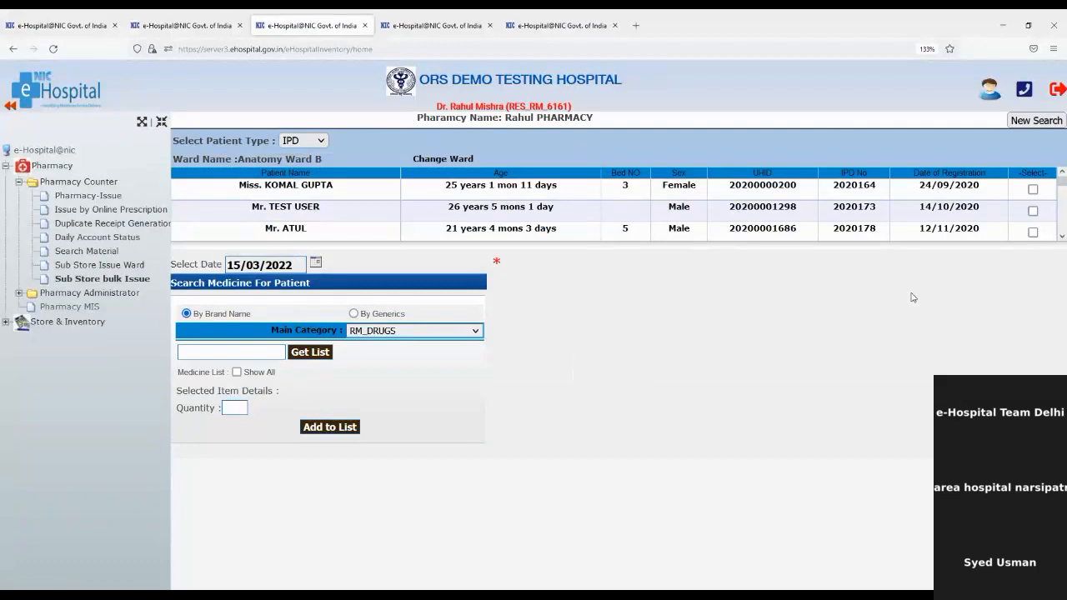
{"action": "left_click", "coordinate": [1032, 190]}
{"action": "left_click", "coordinate": [1032, 211]}
{"action": "left_click", "coordinate": [1032, 234]}
{"action": "scroll", "coordinate": [1032, 233], "scroll_direction": "down", "scroll_amount": 3}
{"action": "left_click", "coordinate": [1032, 212]}
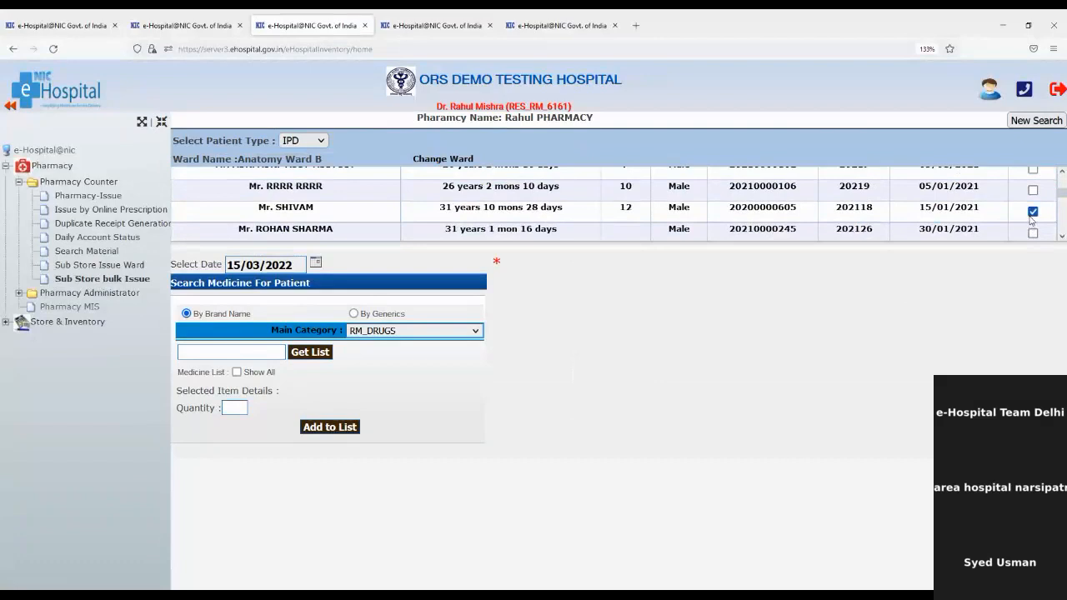
{"action": "left_click", "coordinate": [1032, 232]}
Add 100 Acetyl Salicylic from batch 121212121 to the issue list.
{"action": "left_click", "coordinate": [236, 372]}
{"action": "left_click", "coordinate": [361, 393]}
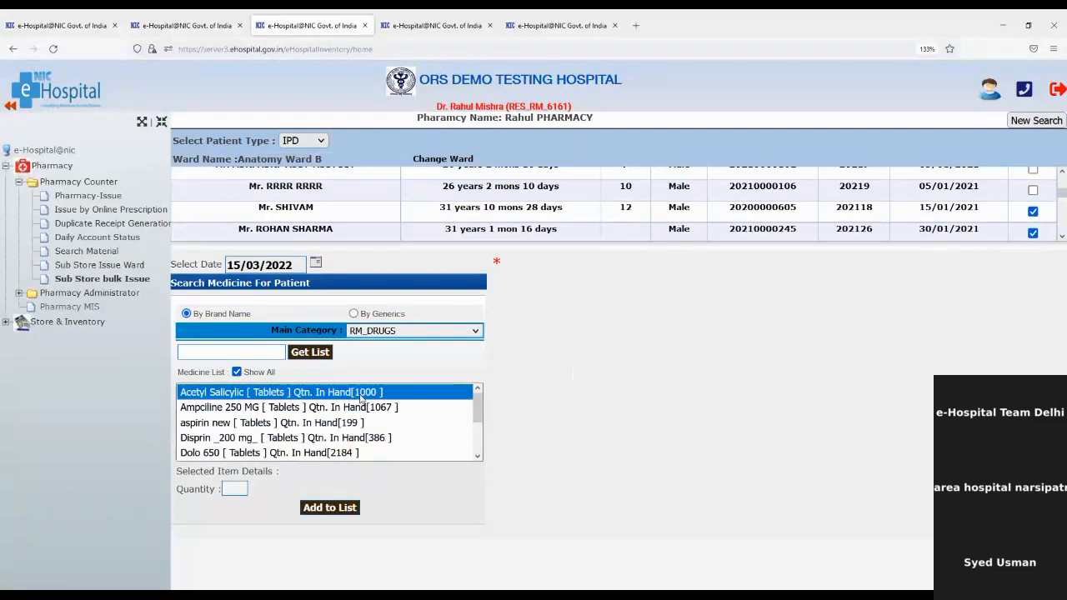
{"action": "left_click", "coordinate": [296, 490]}
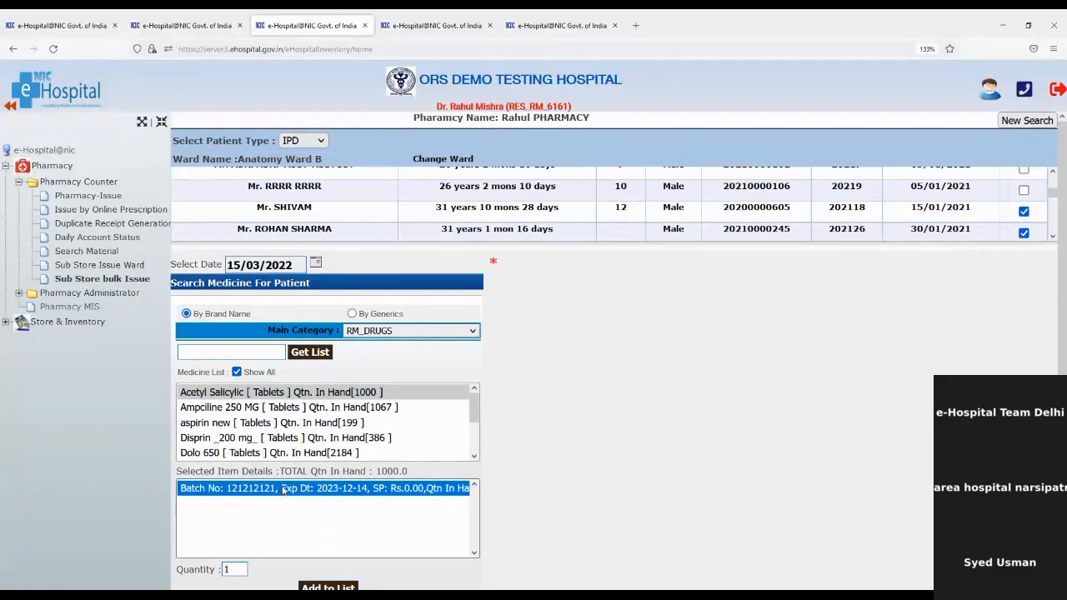
{"action": "left_click", "coordinate": [237, 570]}
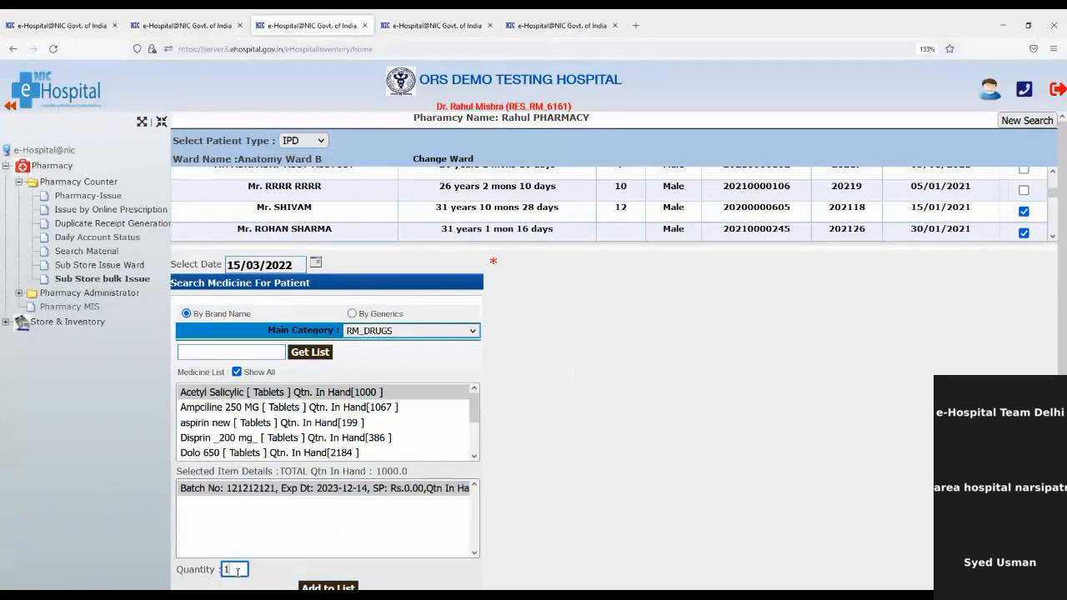
{"action": "type", "text": "100"}
{"action": "scroll", "coordinate": [292, 550], "scroll_direction": "down", "scroll_amount": 1}
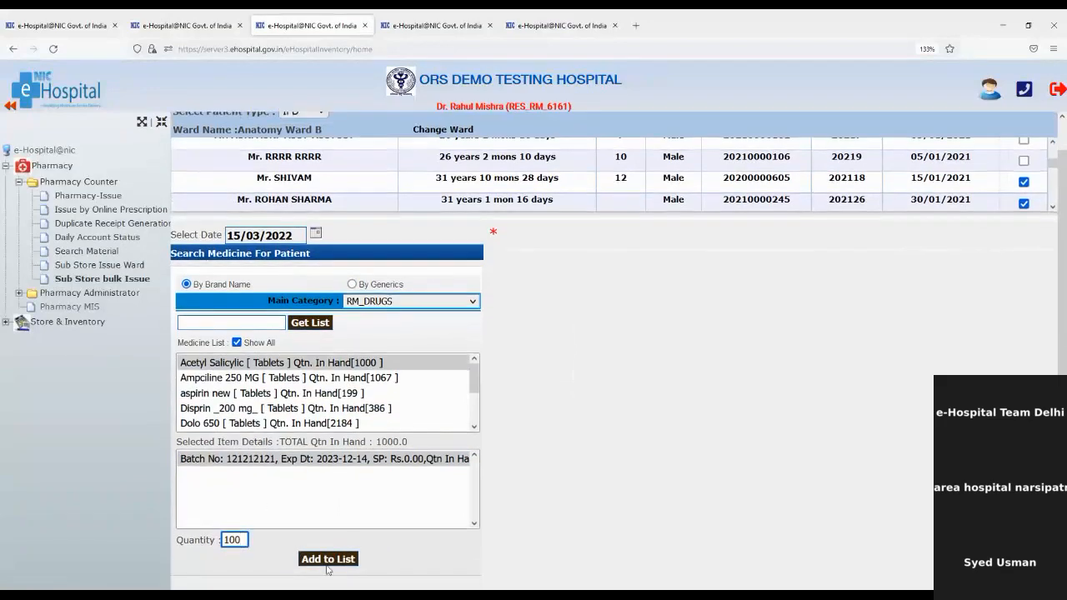
{"action": "left_click", "coordinate": [328, 563]}
Give the issue the remark 'Bulk', generate the receipt and confirm it.
{"action": "left_click", "coordinate": [744, 292]}
{"action": "type", "text": "Bulk"}
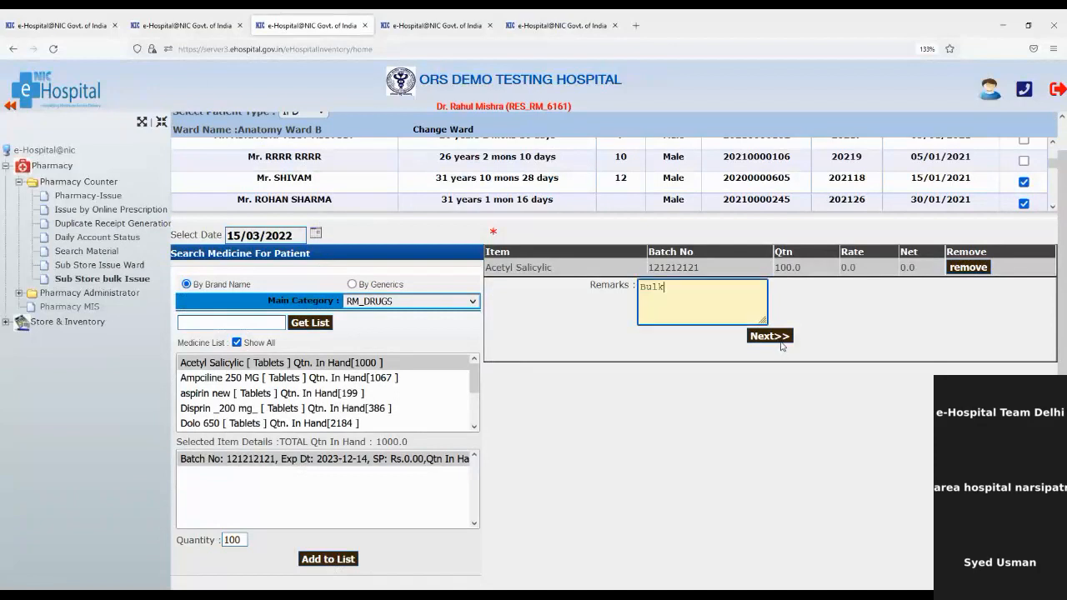
{"action": "left_click", "coordinate": [779, 337]}
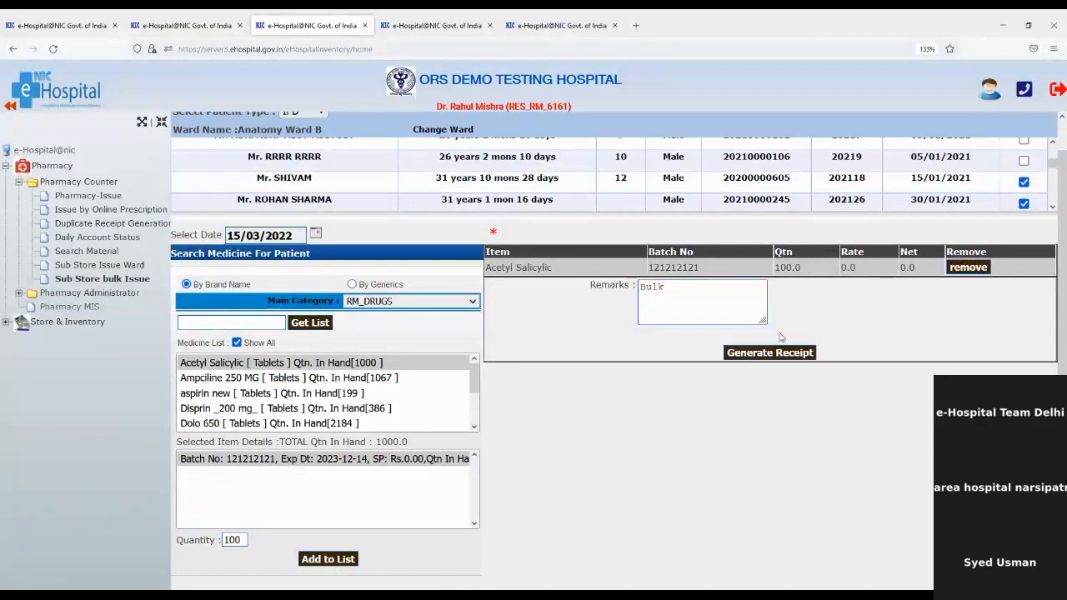
{"action": "left_click", "coordinate": [781, 357]}
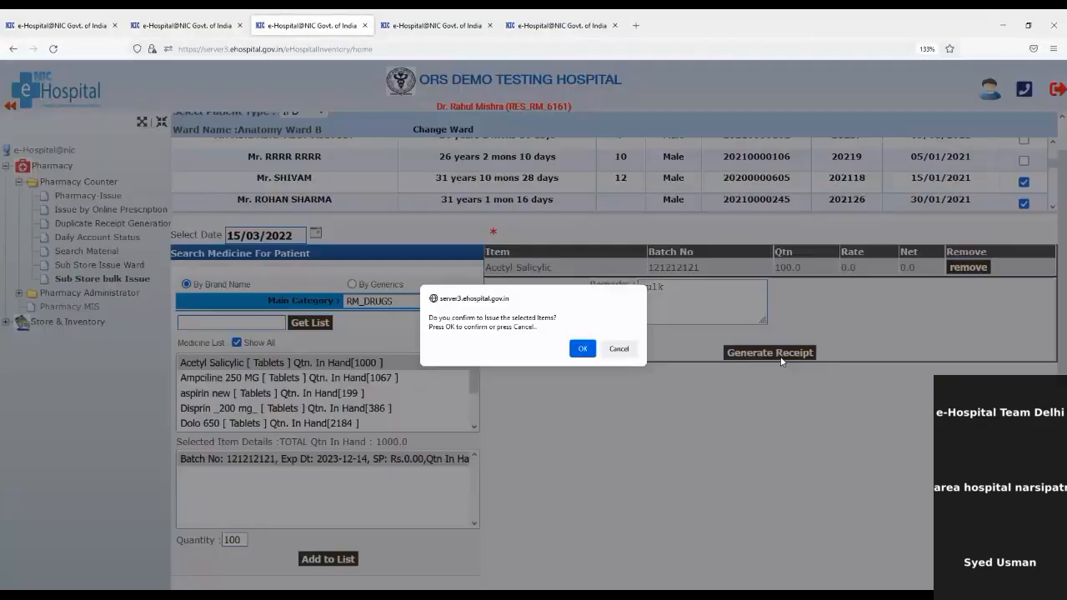
{"action": "left_click", "coordinate": [575, 349]}
Acknowledge the success alert to view the receipt, then go to Pharmacy Administrator's Offline Stock Entry.
{"action": "left_click", "coordinate": [623, 353]}
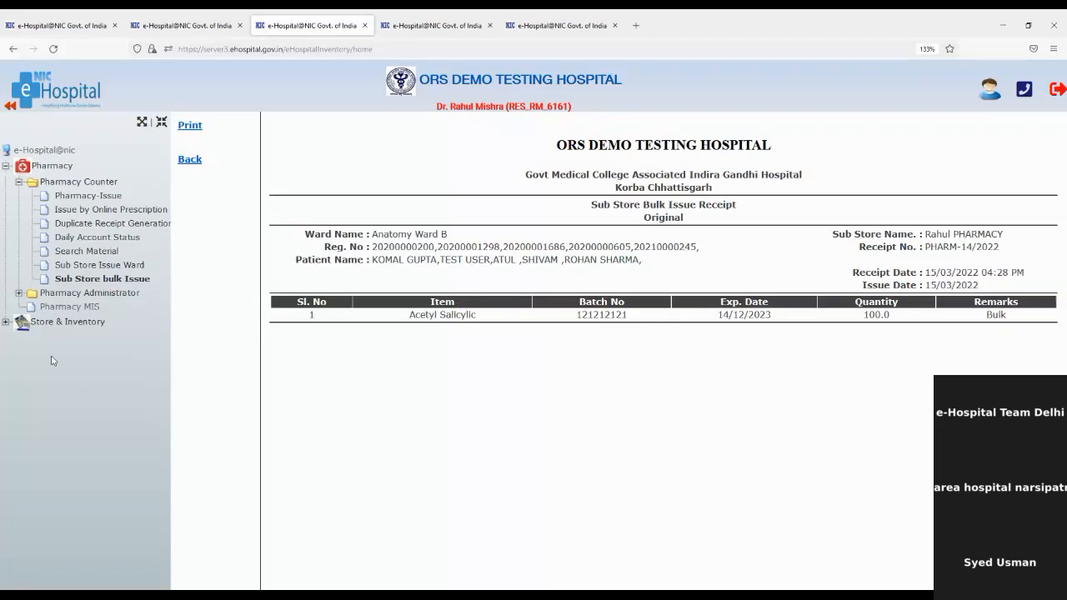
{"action": "left_click", "coordinate": [18, 295]}
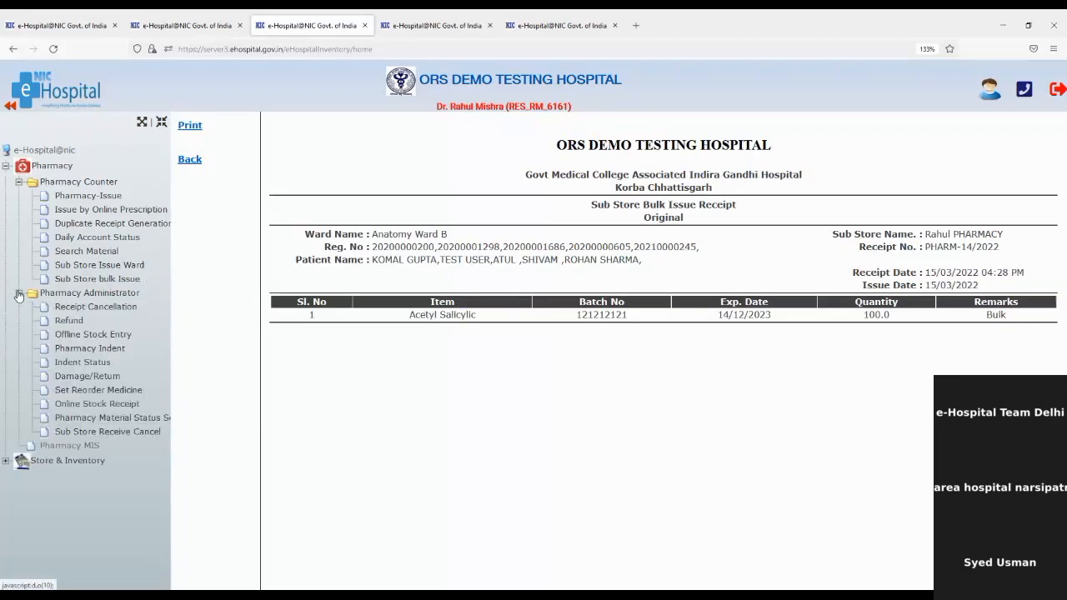
{"action": "left_click", "coordinate": [111, 336]}
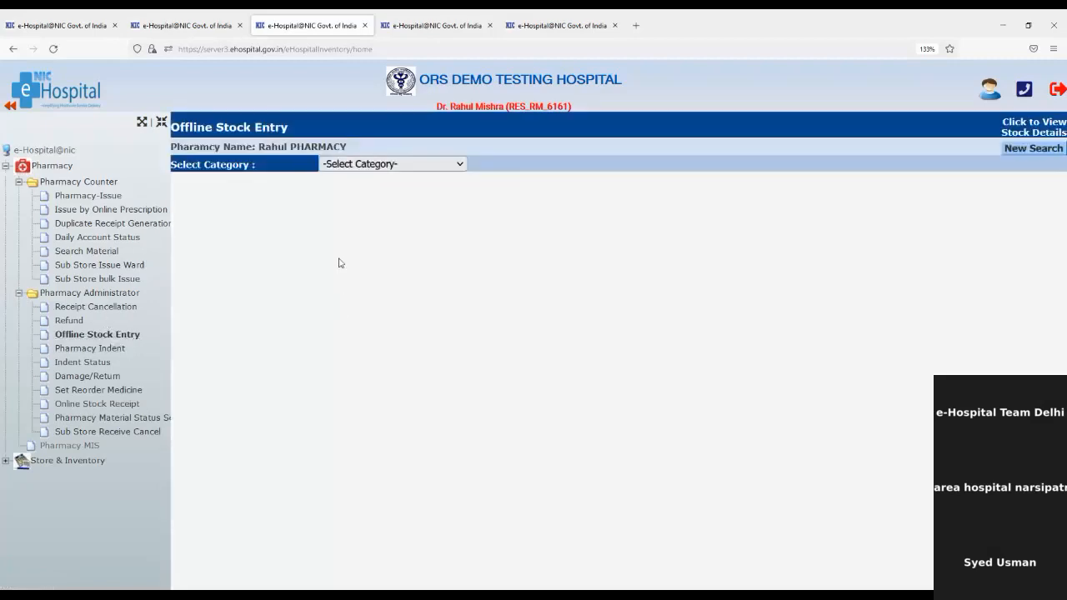
Choose RM_DRUGS > Tablets > Ampciline 250 MG, supplier JOHNSON and manufacturer Ranbexy.
{"action": "left_click", "coordinate": [415, 165]}
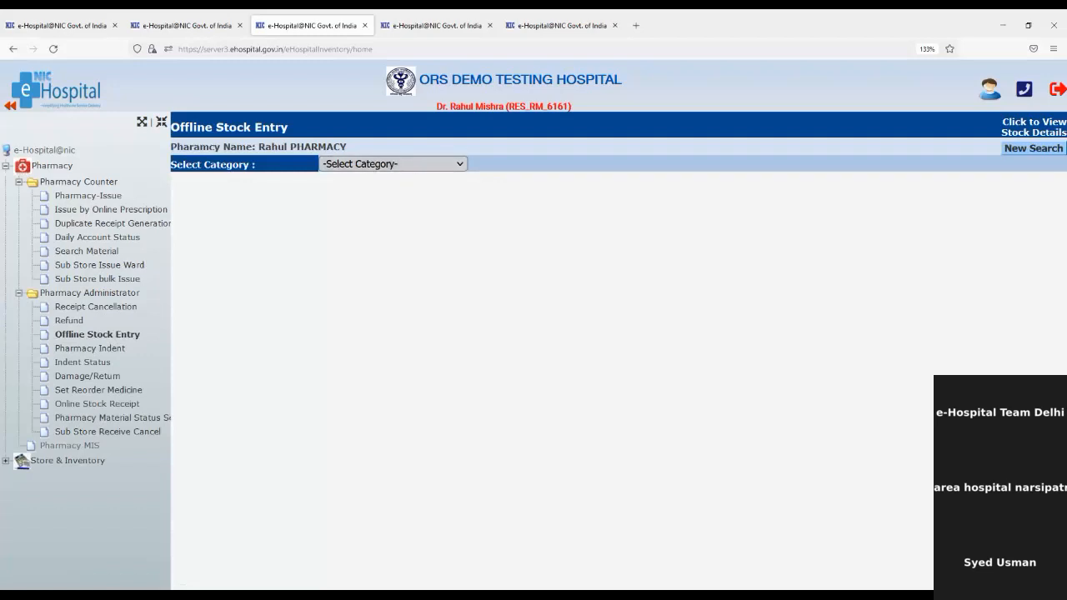
{"action": "left_click", "coordinate": [389, 206]}
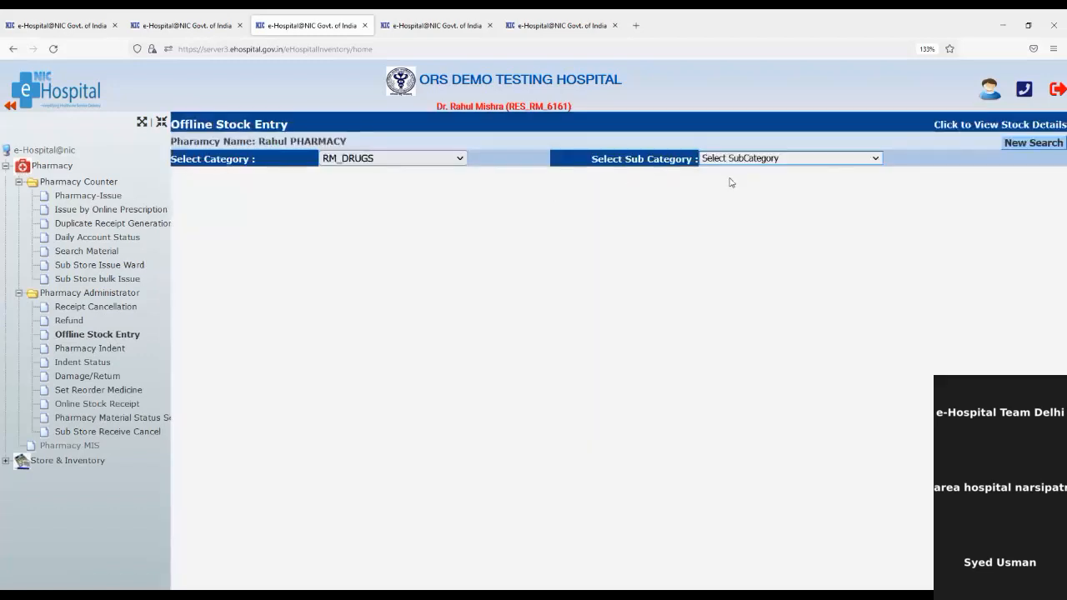
{"action": "left_click", "coordinate": [748, 163]}
{"action": "left_click", "coordinate": [732, 196]}
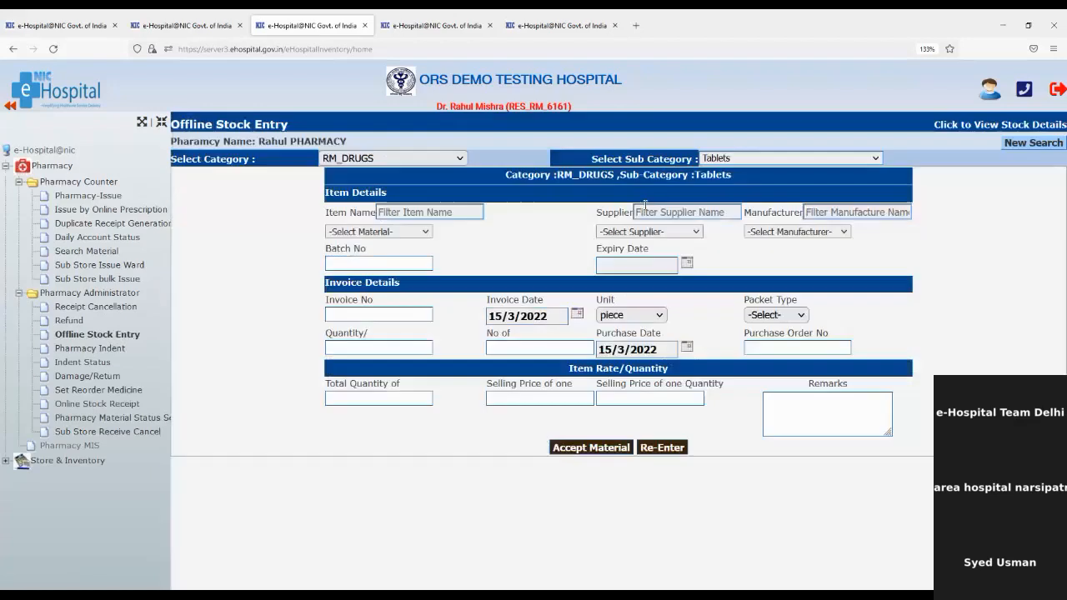
{"action": "left_click", "coordinate": [388, 234]}
{"action": "left_click", "coordinate": [376, 298]}
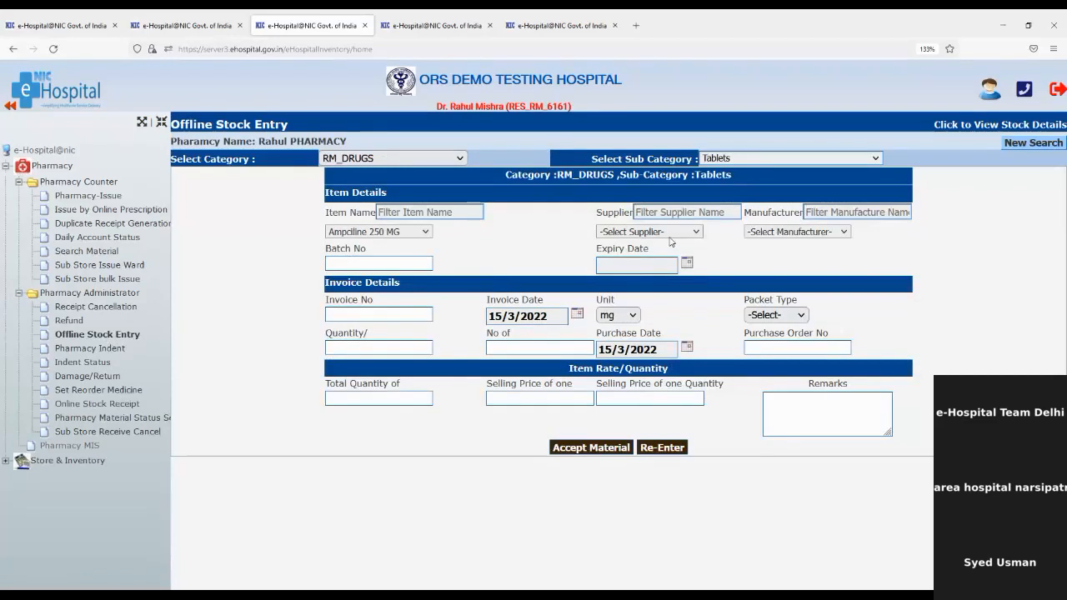
{"action": "left_click", "coordinate": [682, 260]}
{"action": "left_click", "coordinate": [750, 313]}
Enter batch number 1254 with expiry date 20/03/2024.
{"action": "left_click", "coordinate": [415, 266]}
{"action": "type", "text": "1254"}
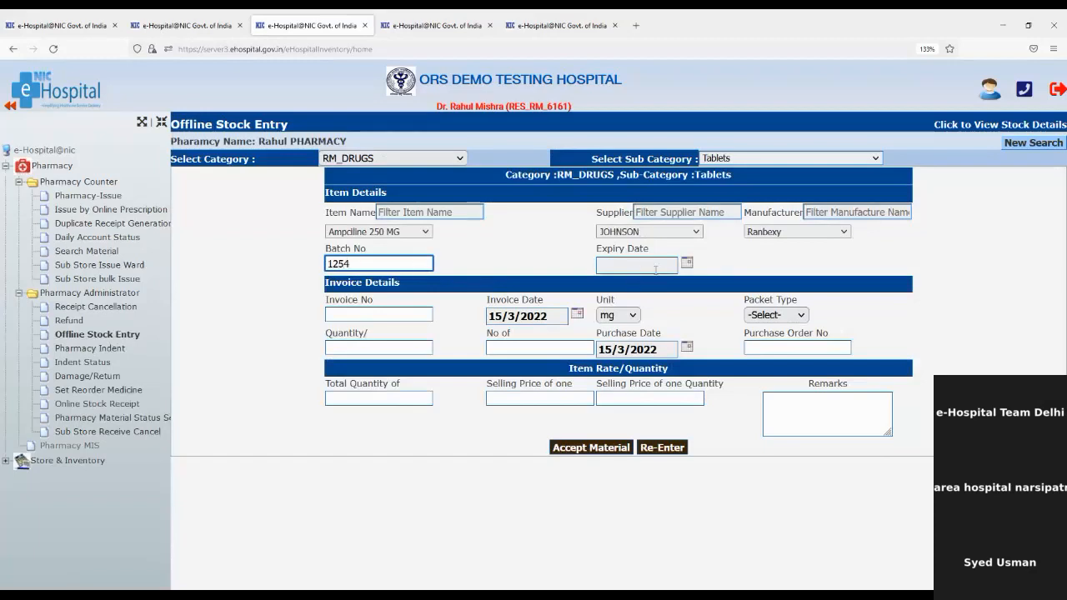
{"action": "left_click", "coordinate": [686, 263]}
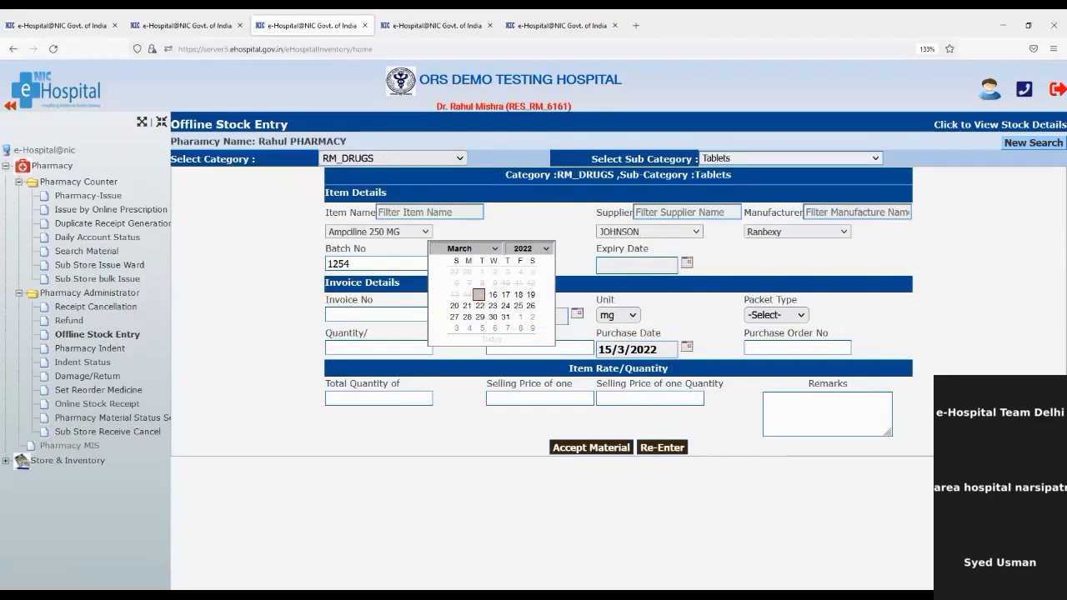
{"action": "left_click", "coordinate": [524, 248]}
{"action": "left_click", "coordinate": [493, 305]}
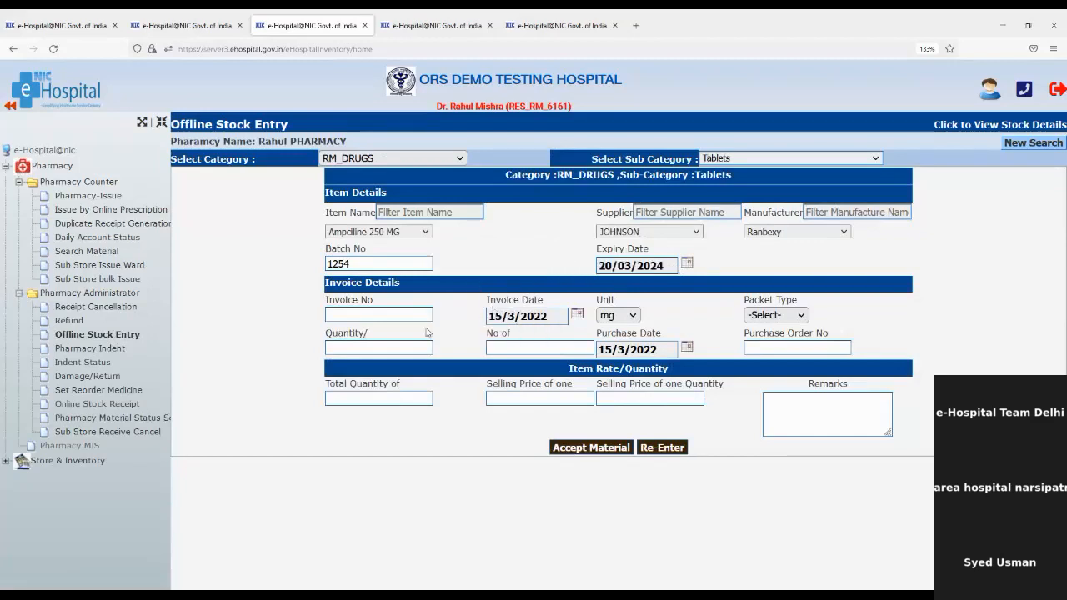
Enter invoice 1014, quantity 10 × 12 (total 120) and PO 1023, then accept the material.
{"action": "left_click", "coordinate": [379, 316]}
{"action": "type", "text": "1014"}
{"action": "left_click", "coordinate": [343, 347]}
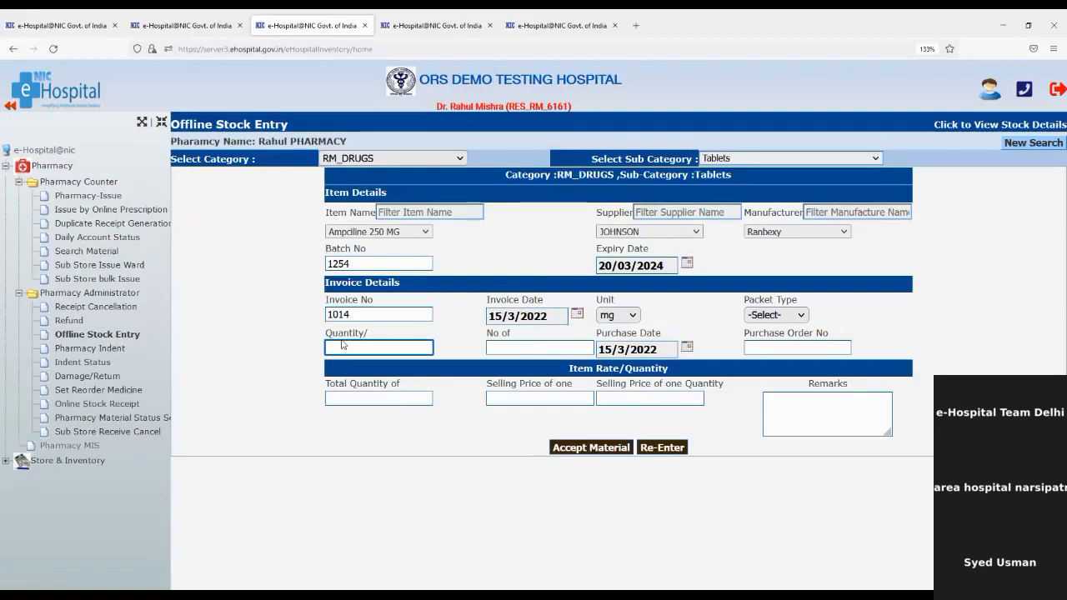
{"action": "type", "text": "10"}
{"action": "left_click", "coordinate": [526, 347]}
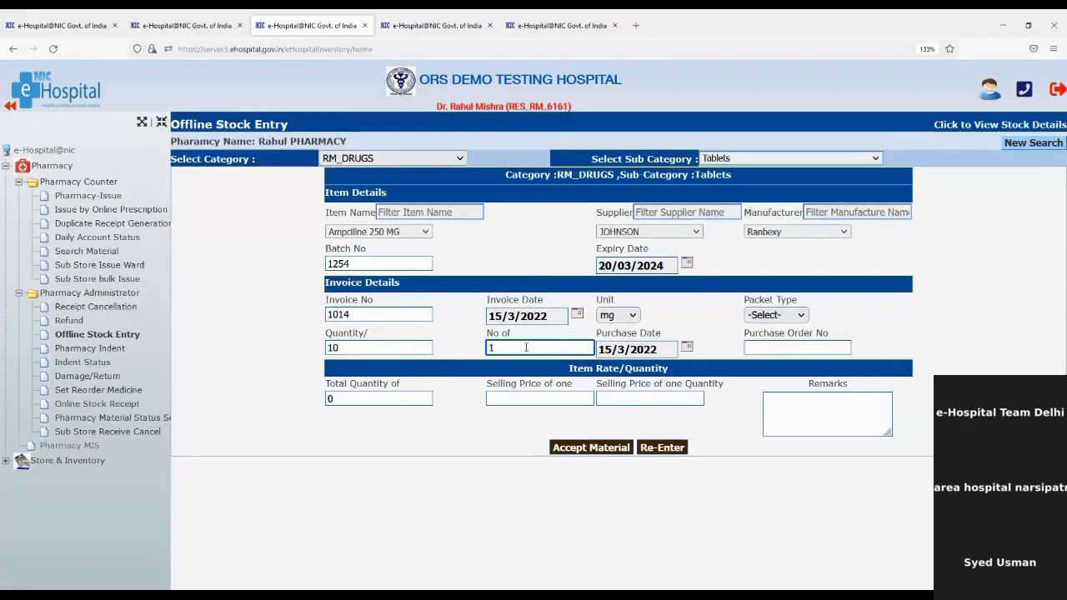
{"action": "type", "text": "12"}
{"action": "left_click", "coordinate": [464, 345]}
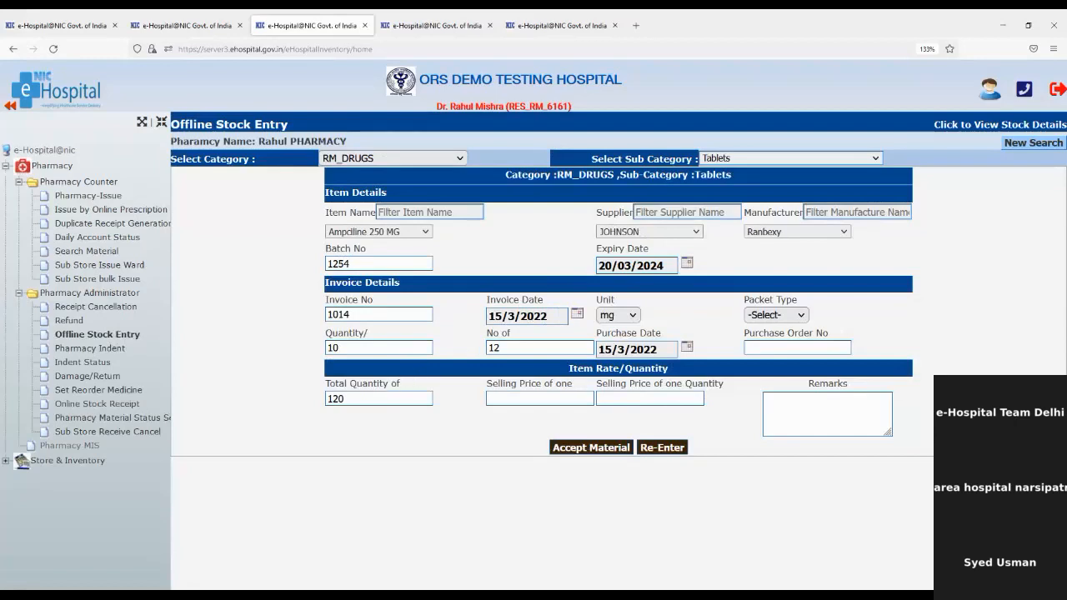
{"action": "left_click", "coordinate": [803, 348]}
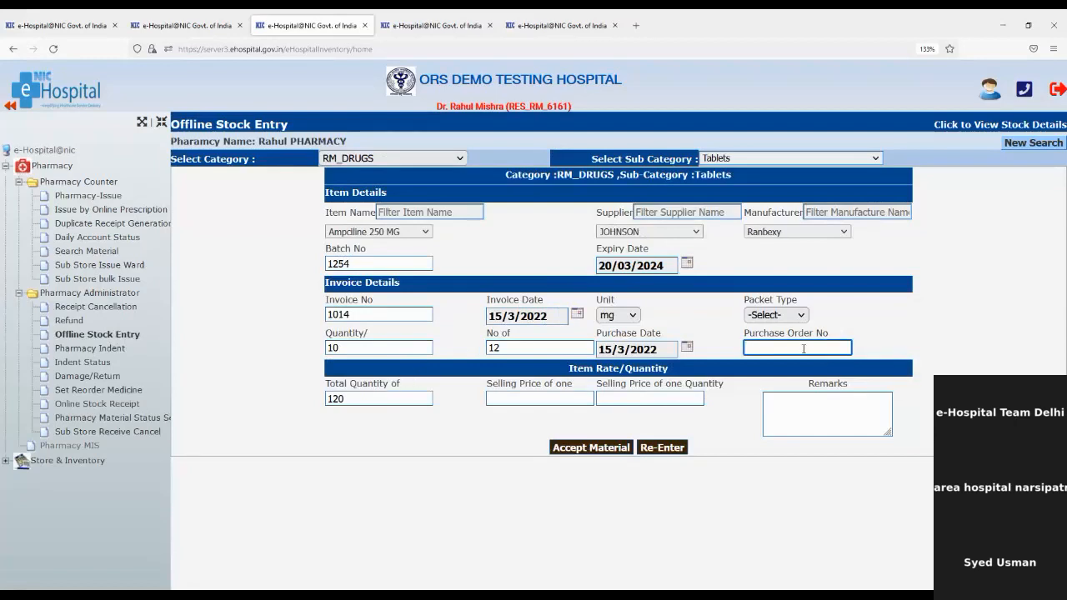
{"action": "type", "text": "1023"}
{"action": "left_click", "coordinate": [585, 449]}
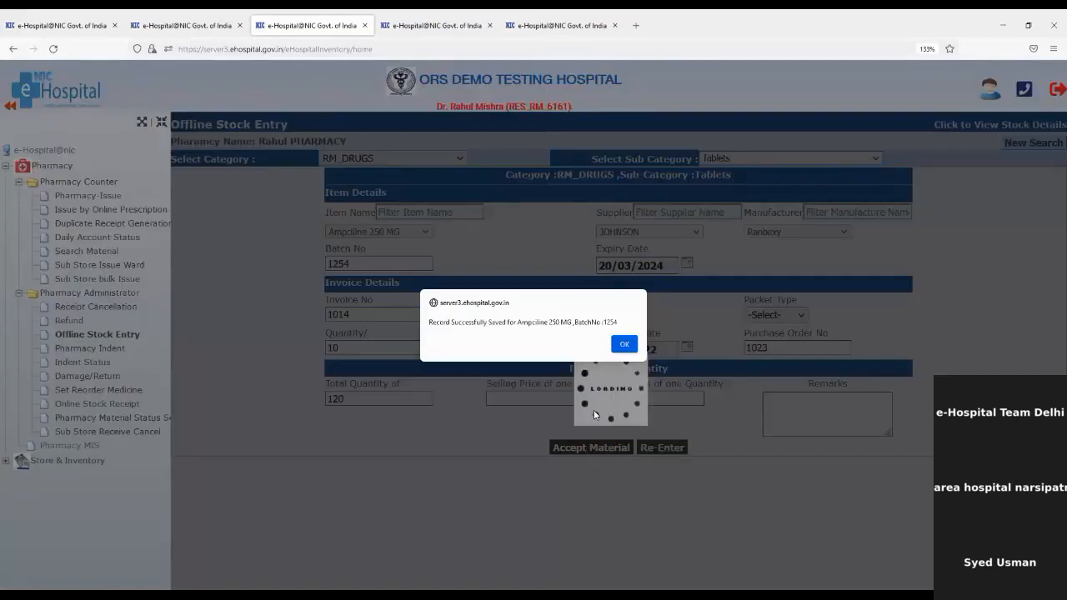
Dismiss the saved-record alert and go to Store & Inventory > Inventory Counter > Offline Stock Receipt.
{"action": "left_click", "coordinate": [619, 345]}
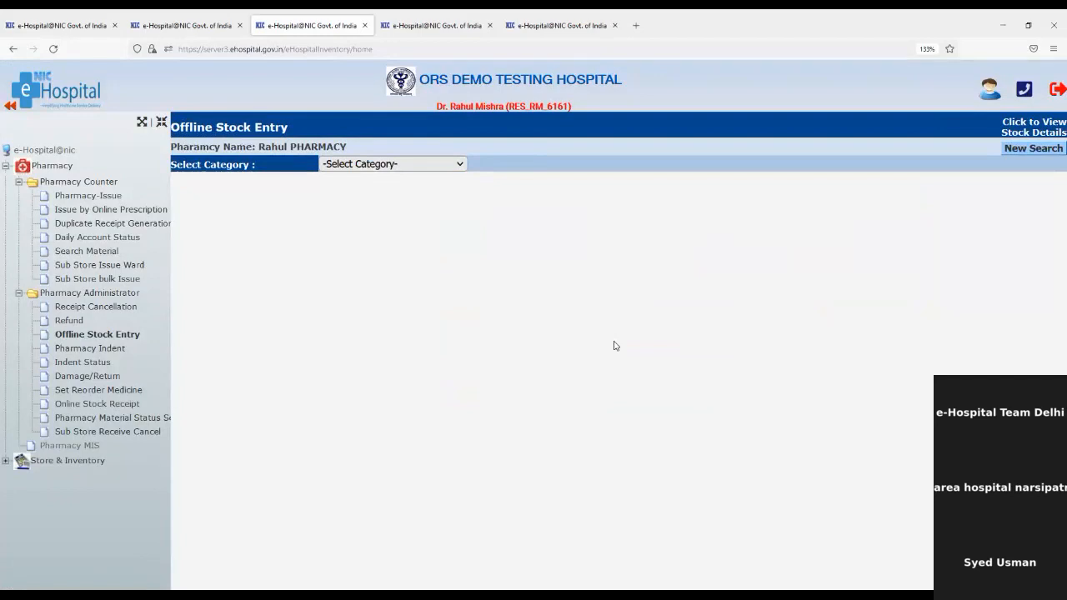
{"action": "left_click", "coordinate": [6, 460]}
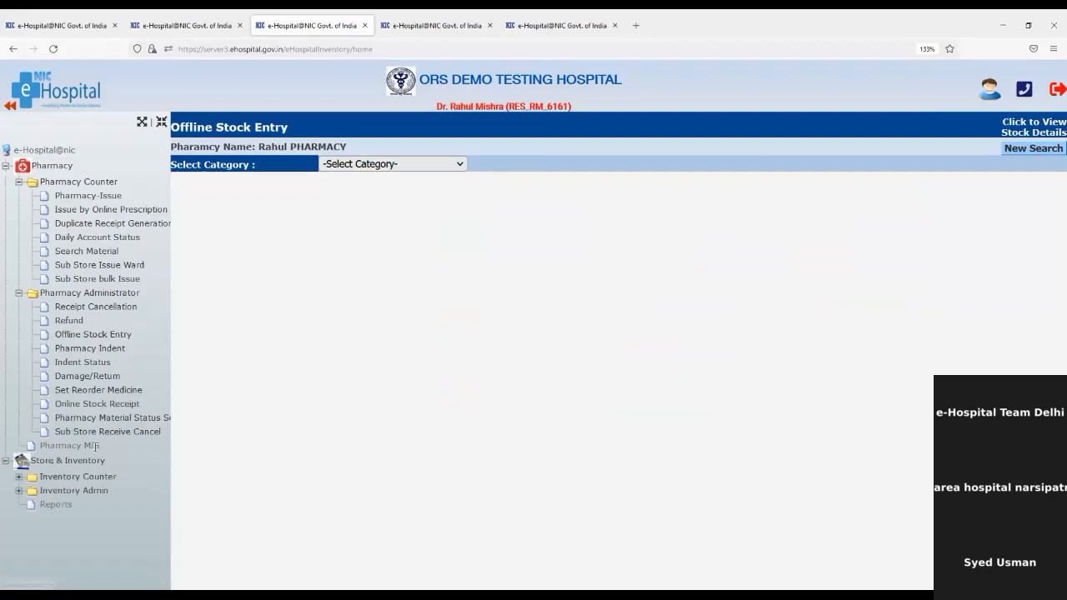
{"action": "left_click", "coordinate": [20, 476]}
{"action": "scroll", "coordinate": [131, 475], "scroll_direction": "down", "scroll_amount": 3}
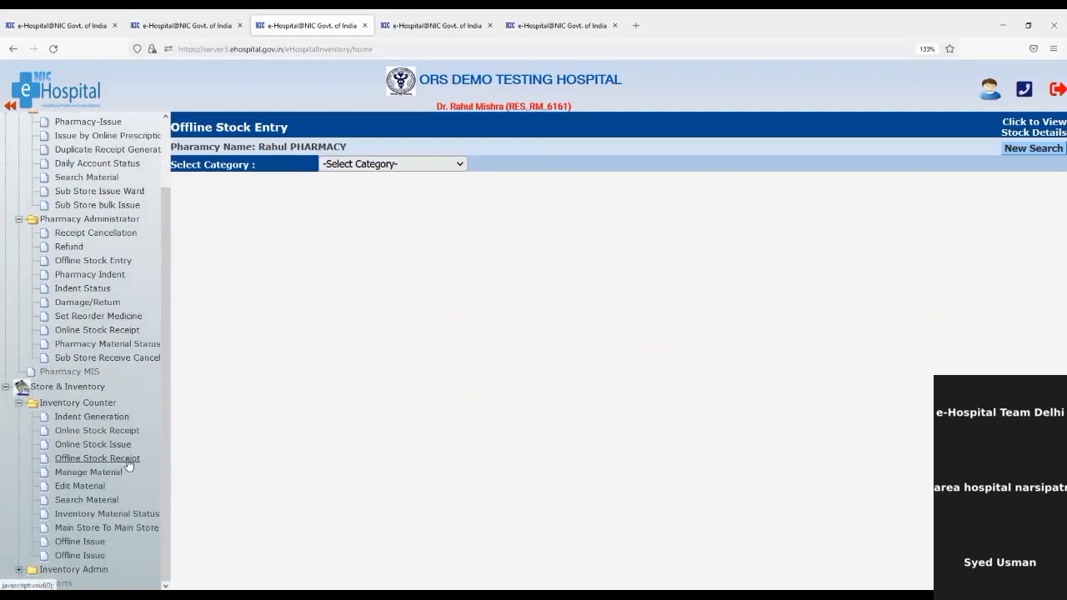
{"action": "left_click", "coordinate": [105, 460]}
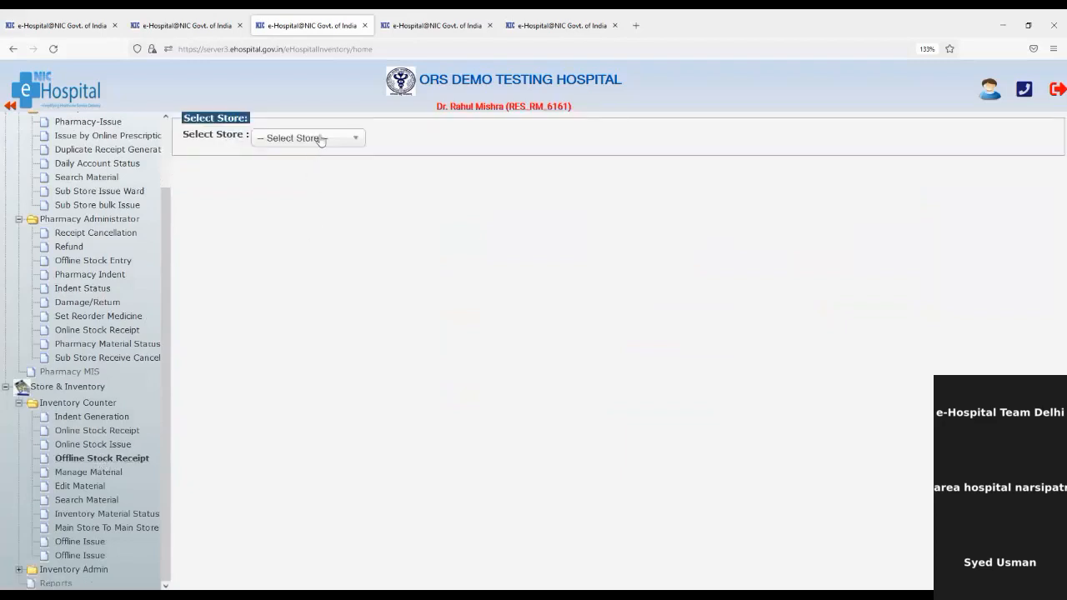
Select the main store, supplier BONDCO and entry source Opening Balance Entry.
{"action": "left_click", "coordinate": [320, 138]}
{"action": "left_click", "coordinate": [301, 198]}
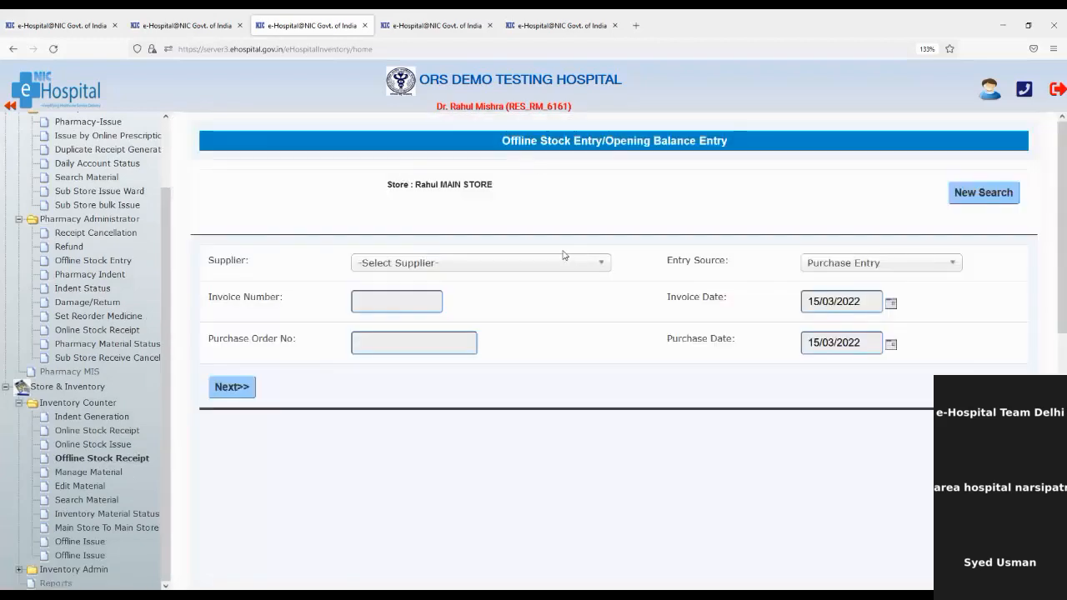
{"action": "left_click", "coordinate": [542, 263]}
{"action": "left_click", "coordinate": [471, 326]}
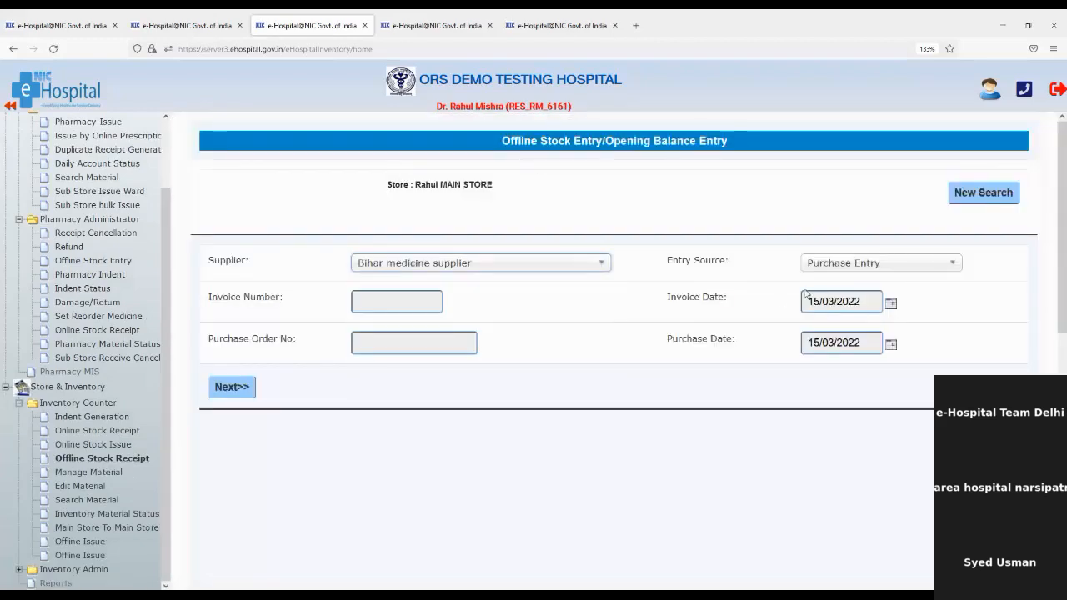
{"action": "left_click", "coordinate": [505, 268]}
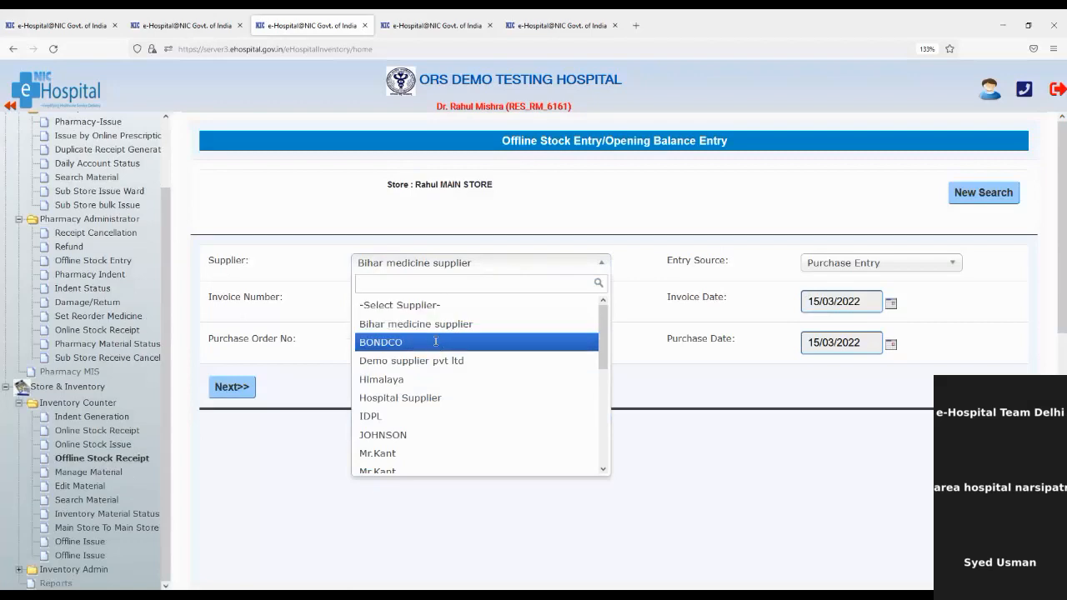
{"action": "left_click", "coordinate": [435, 342]}
{"action": "left_click", "coordinate": [833, 275]}
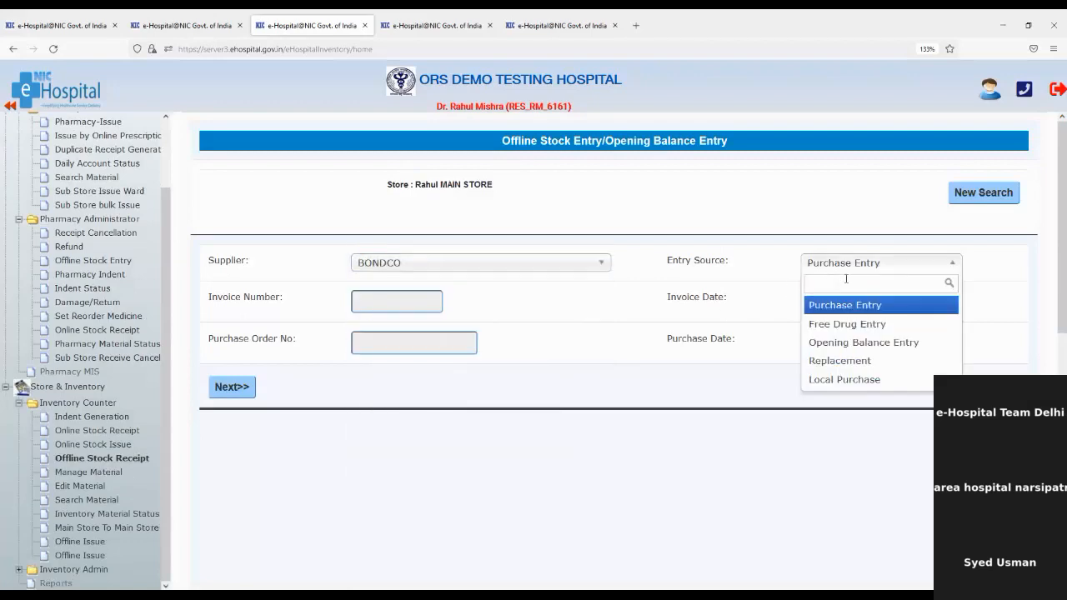
{"action": "left_click", "coordinate": [860, 343]}
Enter invoice number 1023 and purchase order number 789654.
{"action": "left_click", "coordinate": [379, 310]}
{"action": "type", "text": "1023"}
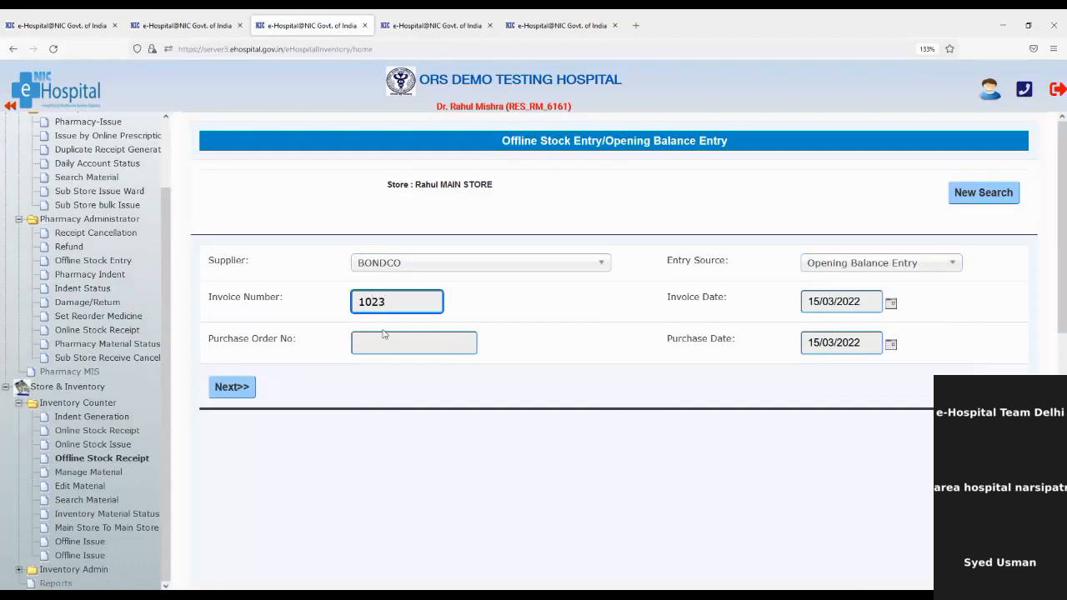
{"action": "left_click", "coordinate": [405, 353]}
{"action": "type", "text": "789654"}
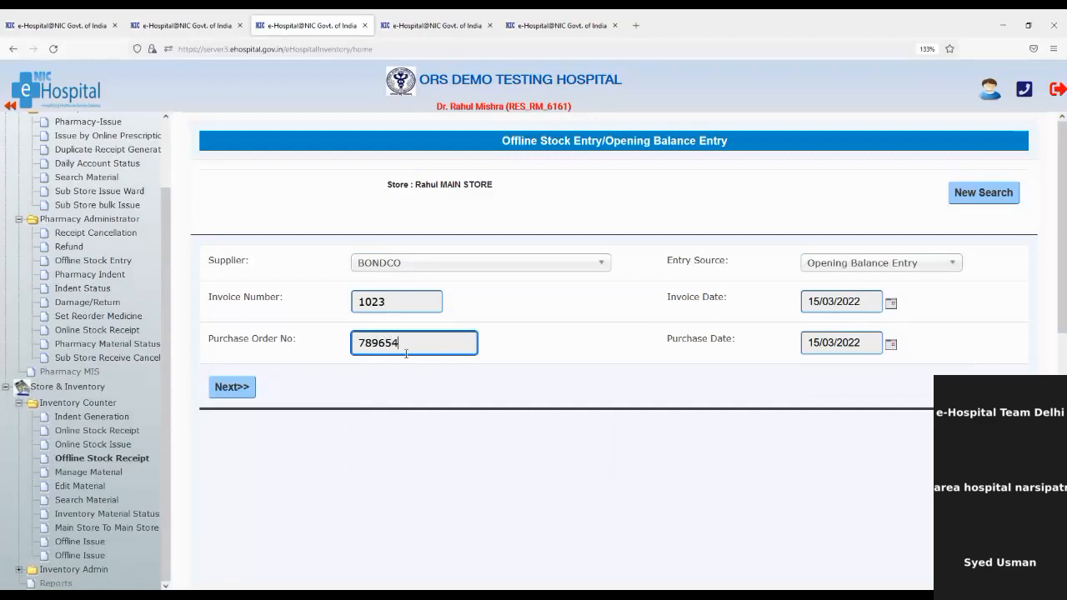
Proceed to item details and choose RM_DRUGS, Tablets and Acetyl Salicylic [ Tablets ].
{"action": "left_click", "coordinate": [239, 390]}
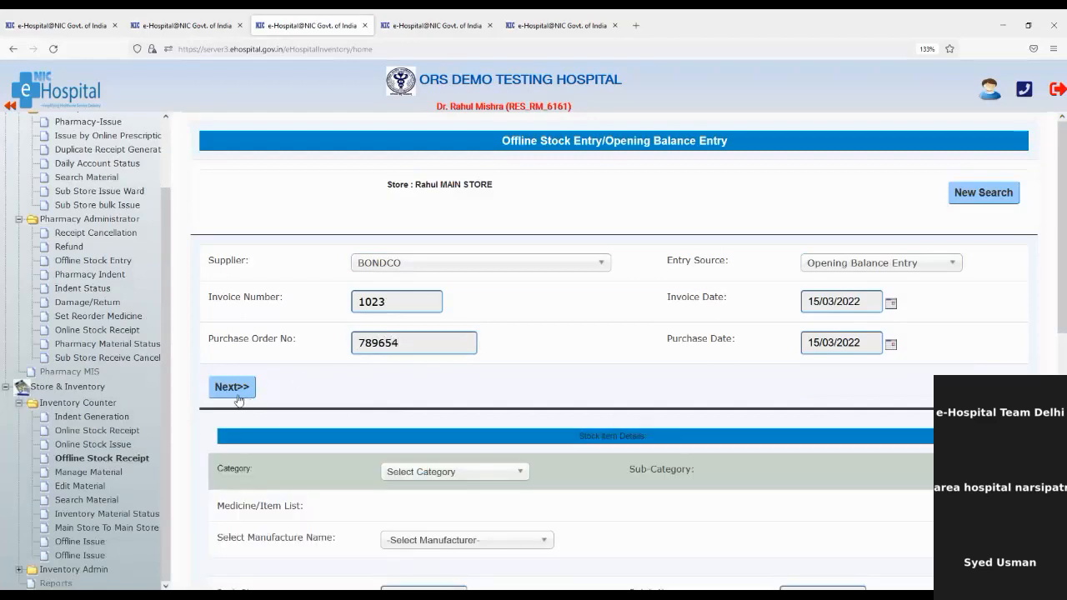
{"action": "scroll", "coordinate": [544, 399], "scroll_direction": "down", "scroll_amount": 3}
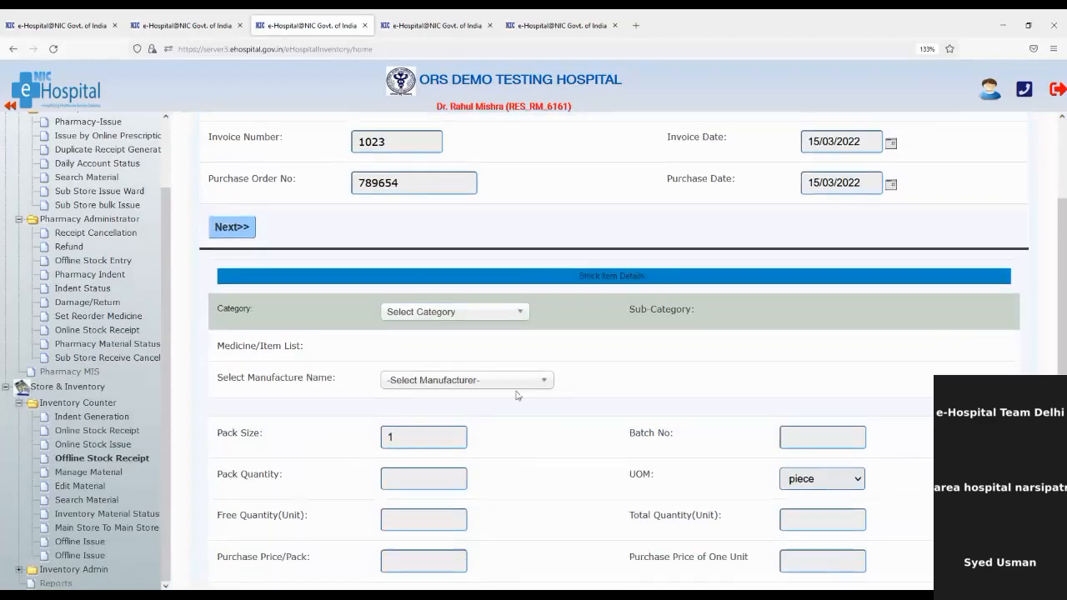
{"action": "left_click", "coordinate": [461, 312]}
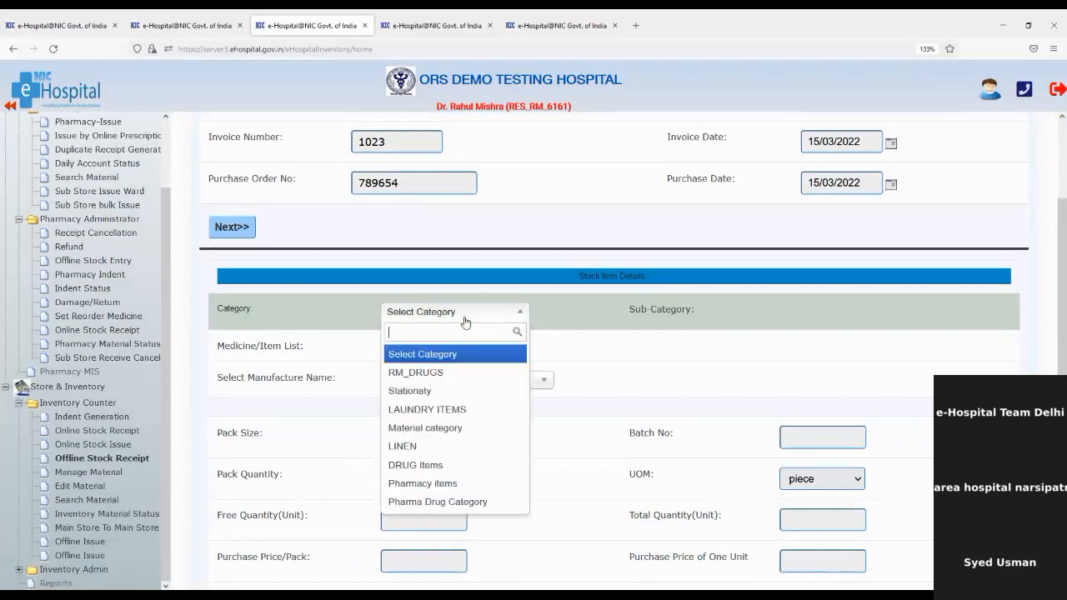
{"action": "left_click", "coordinate": [449, 371]}
{"action": "left_click", "coordinate": [755, 317]}
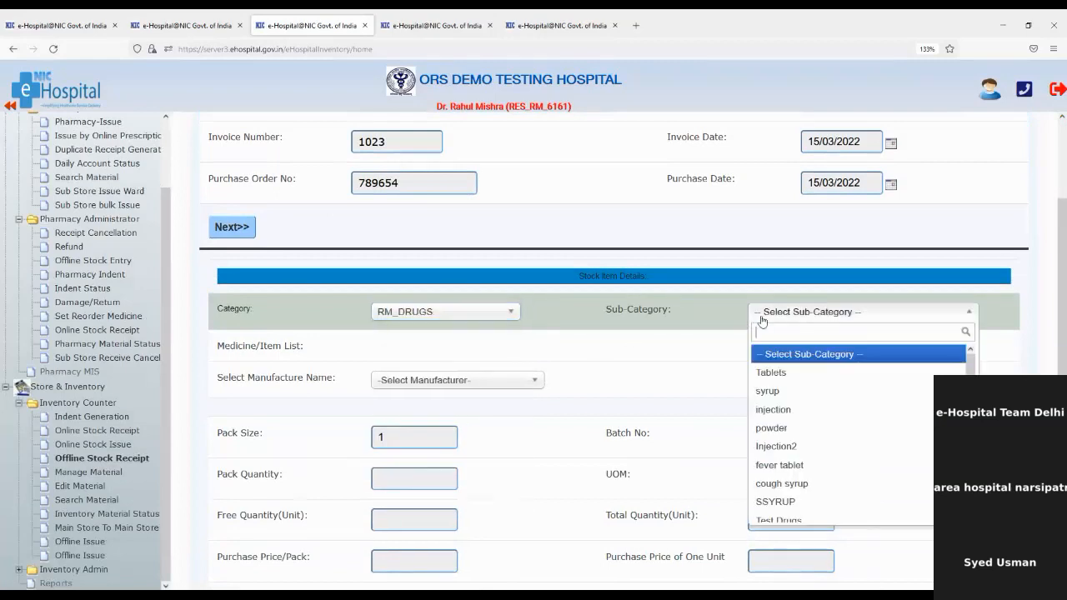
{"action": "left_click", "coordinate": [770, 372]}
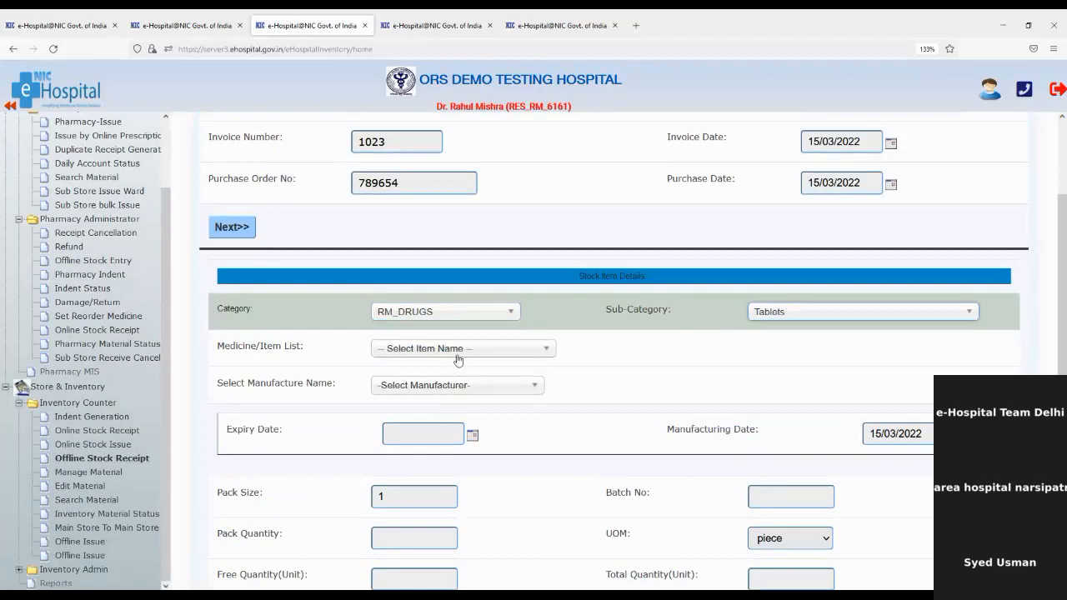
{"action": "left_click", "coordinate": [462, 350]}
{"action": "left_click", "coordinate": [463, 408]}
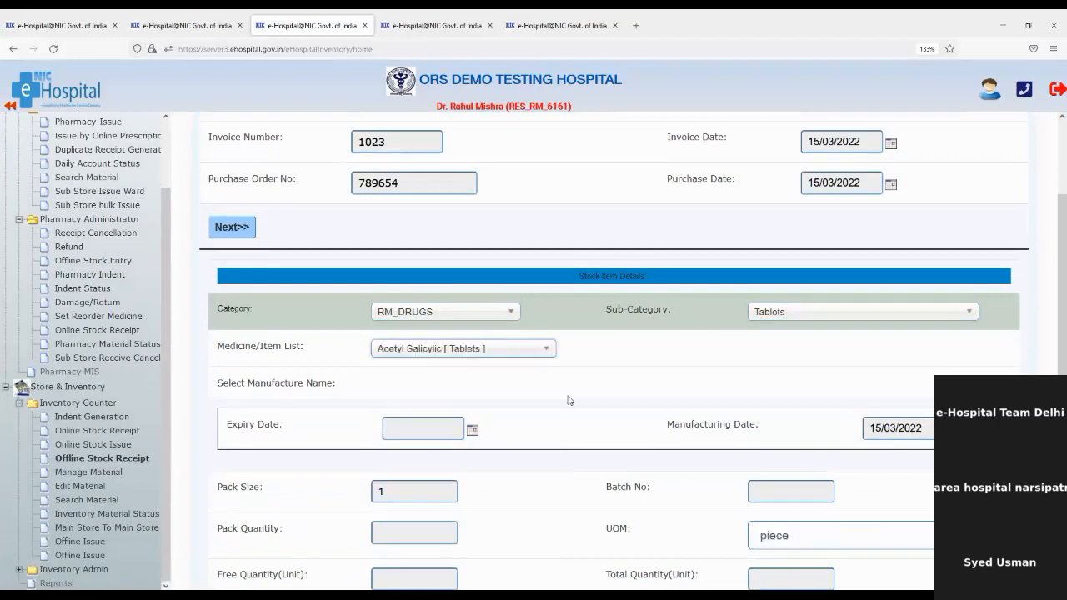
{"action": "scroll", "coordinate": [573, 398], "scroll_direction": "down", "scroll_amount": 1}
{"action": "scroll", "coordinate": [573, 398], "scroll_direction": "down", "scroll_amount": 3}
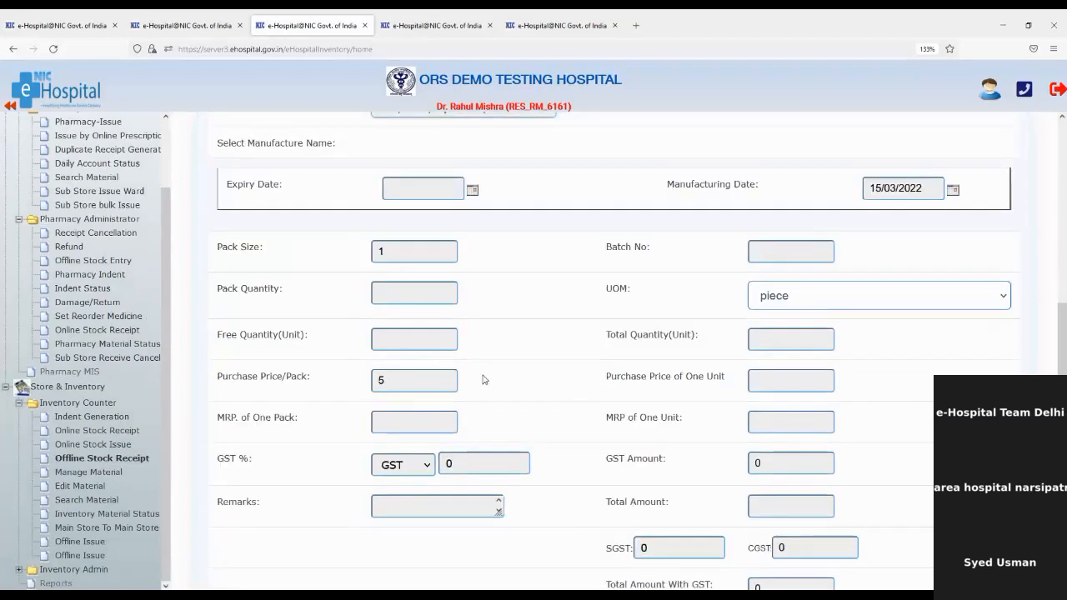
Set pack size 10 and pack quantity 20, giving a total of 200 units.
{"action": "left_click", "coordinate": [401, 255]}
{"action": "type", "text": "0"}
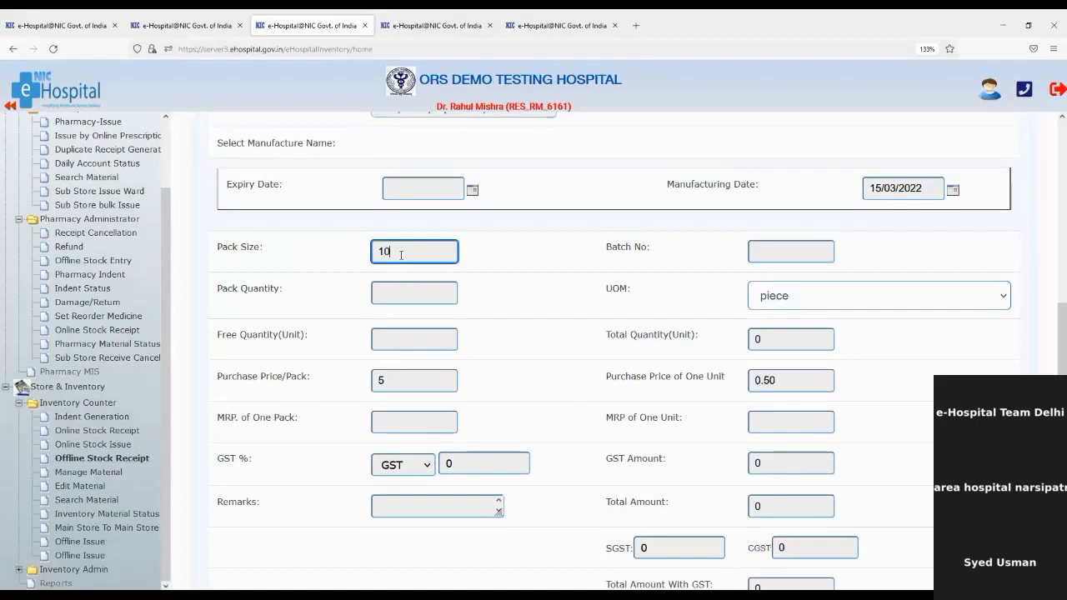
{"action": "left_click", "coordinate": [425, 292]}
{"action": "type", "text": "20"}
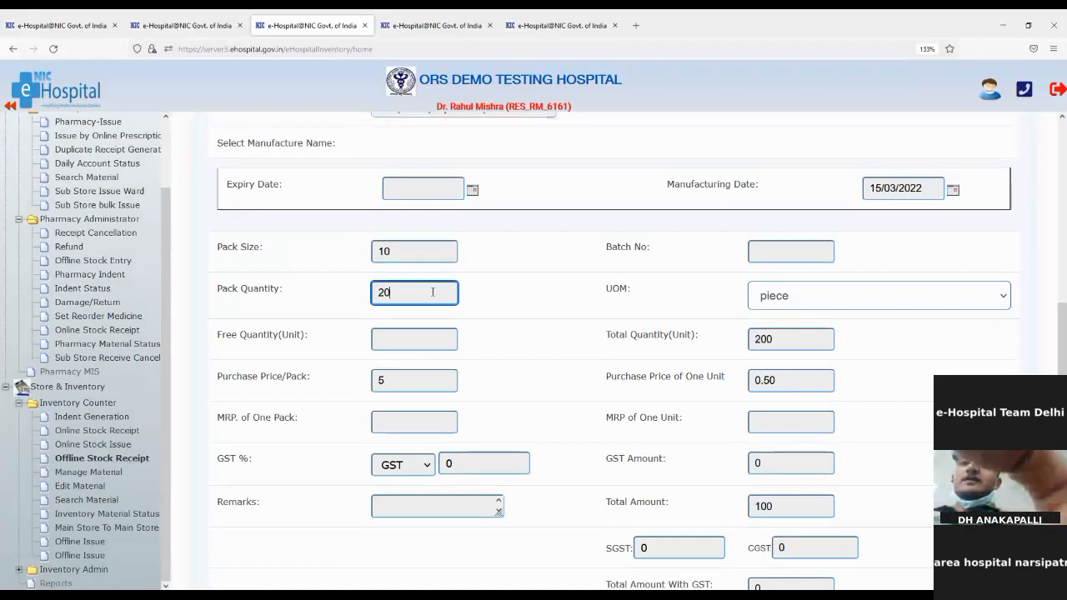
{"action": "left_click", "coordinate": [513, 307]}
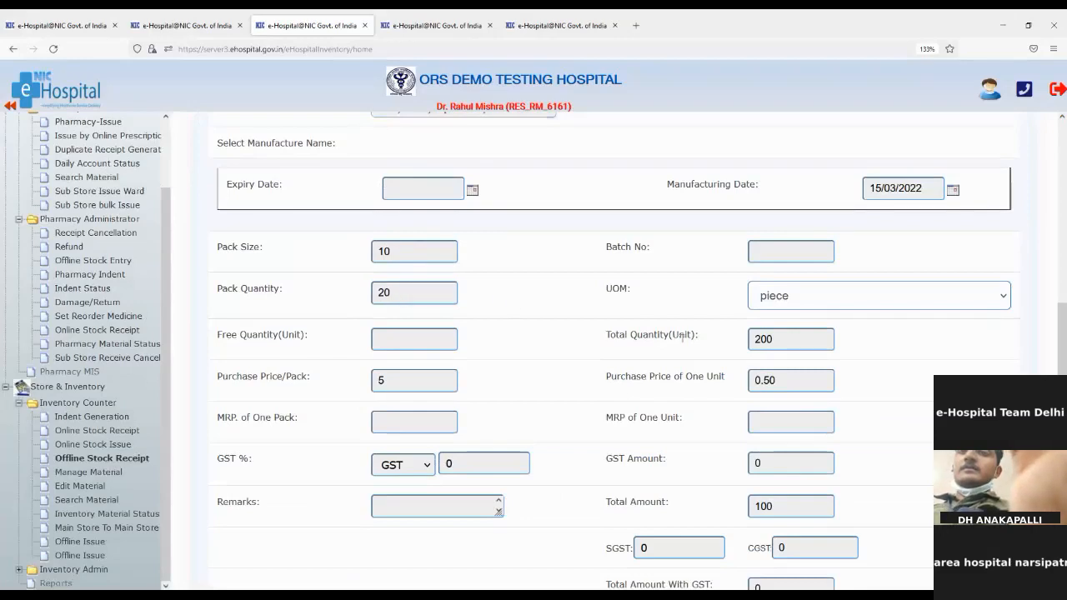
{"action": "left_click_drag", "start_coordinate": [750, 338], "coordinate": [831, 333]}
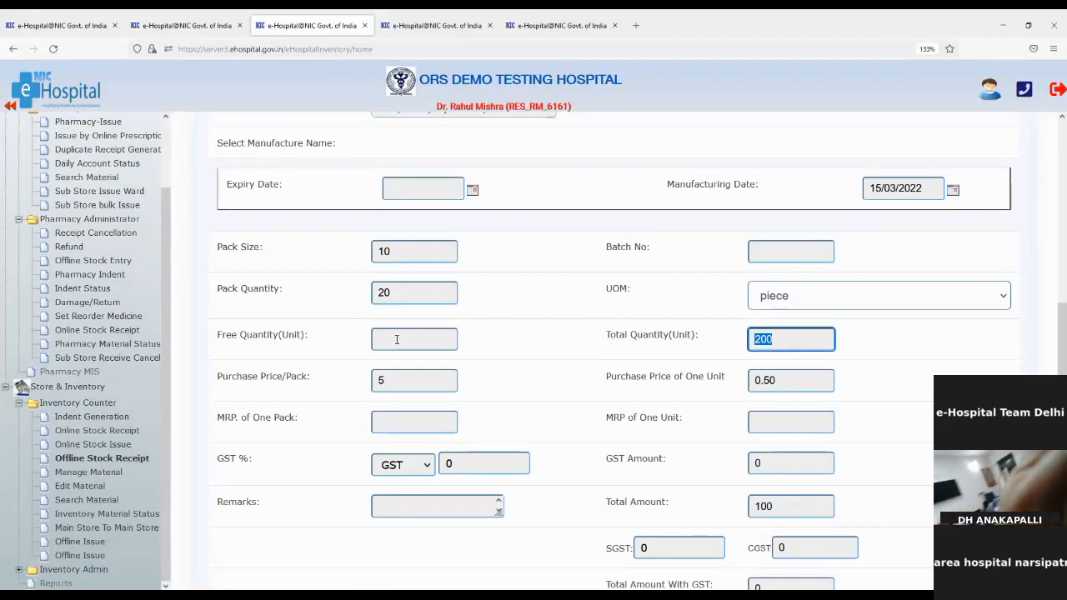
{"action": "left_click", "coordinate": [397, 339]}
{"action": "left_click", "coordinate": [524, 355]}
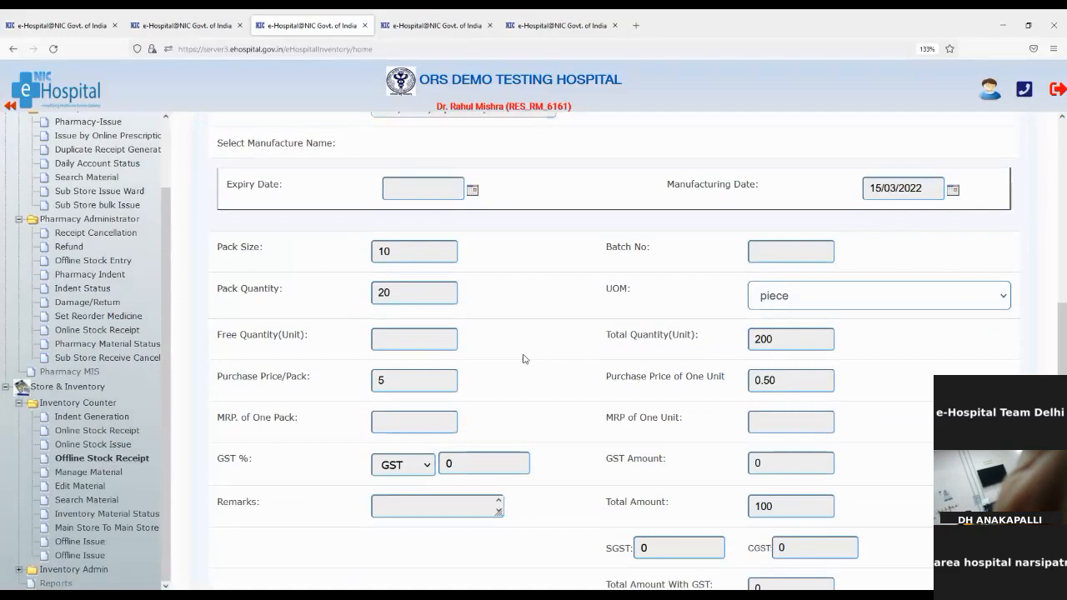
Change the purchase price per pack from 5 to 200, making unit price 20.00 and total 4000.
{"action": "left_click", "coordinate": [395, 380]}
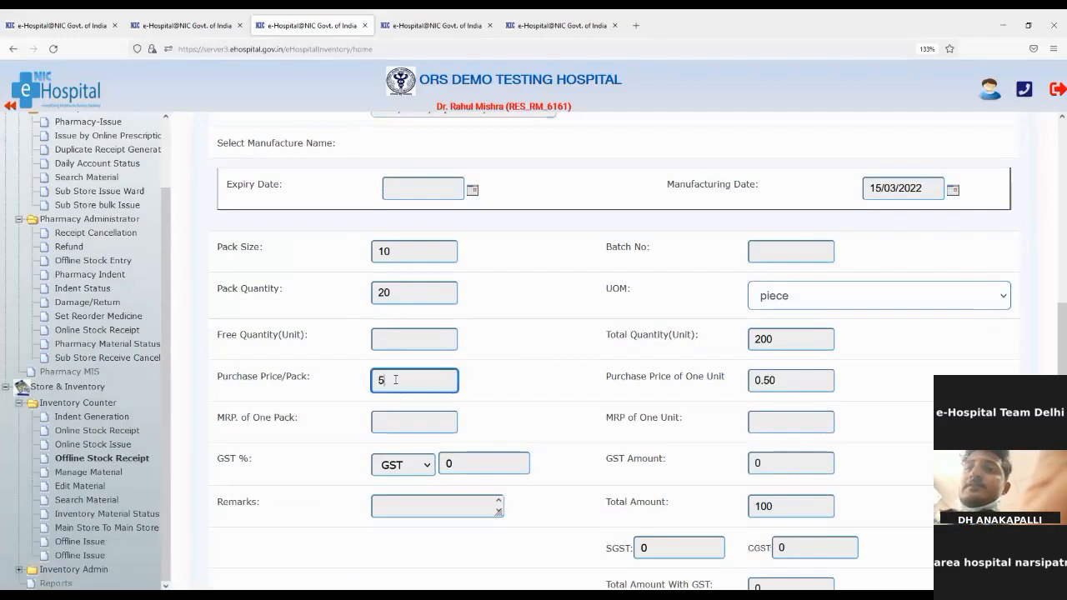
{"action": "key", "text": "BackSpace"}
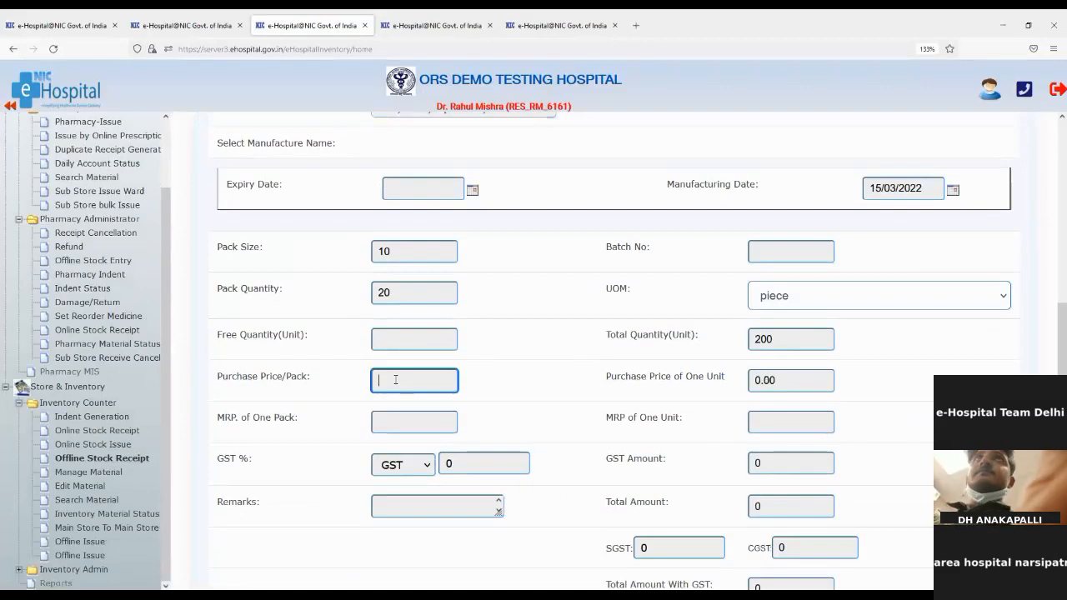
{"action": "type", "text": "200"}
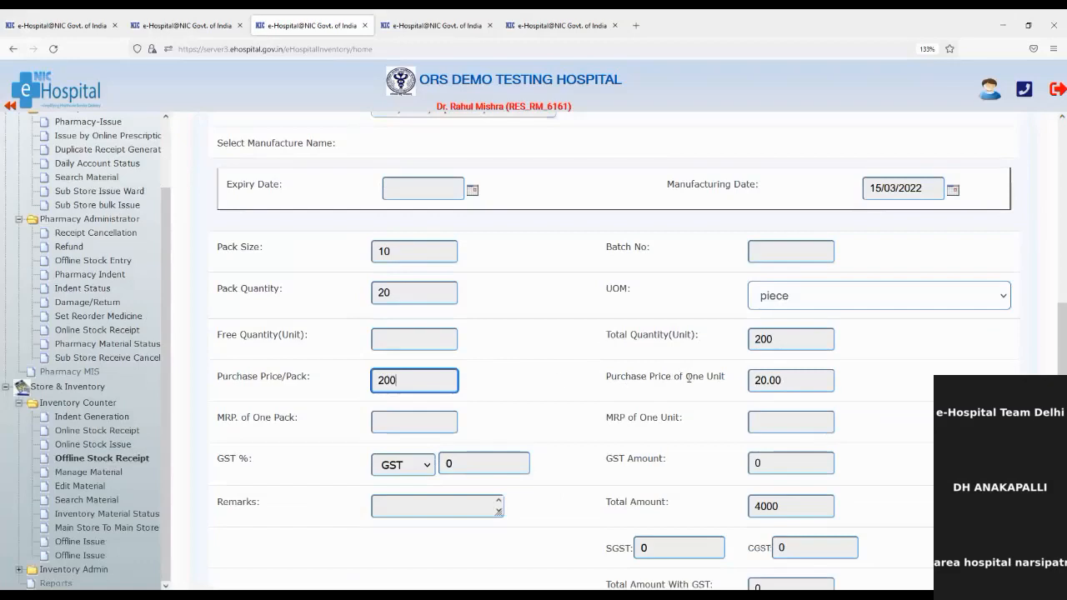
{"action": "left_click", "coordinate": [762, 383]}
{"action": "key", "text": "shift+End"}
{"action": "scroll", "coordinate": [566, 401], "scroll_direction": "down", "scroll_amount": 2}
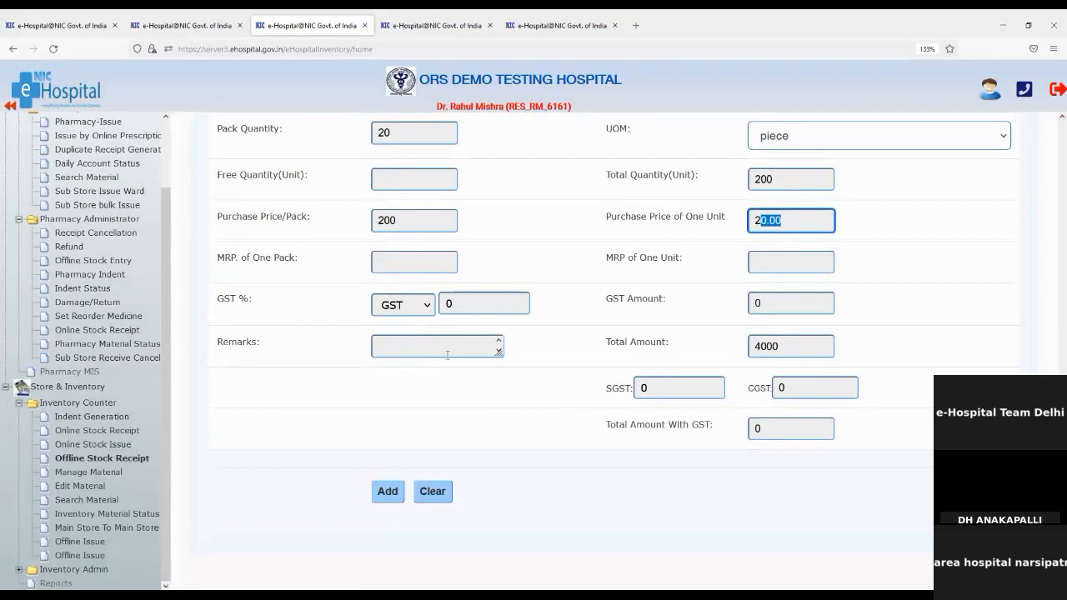
{"action": "scroll", "coordinate": [450, 409], "scroll_direction": "down", "scroll_amount": 1}
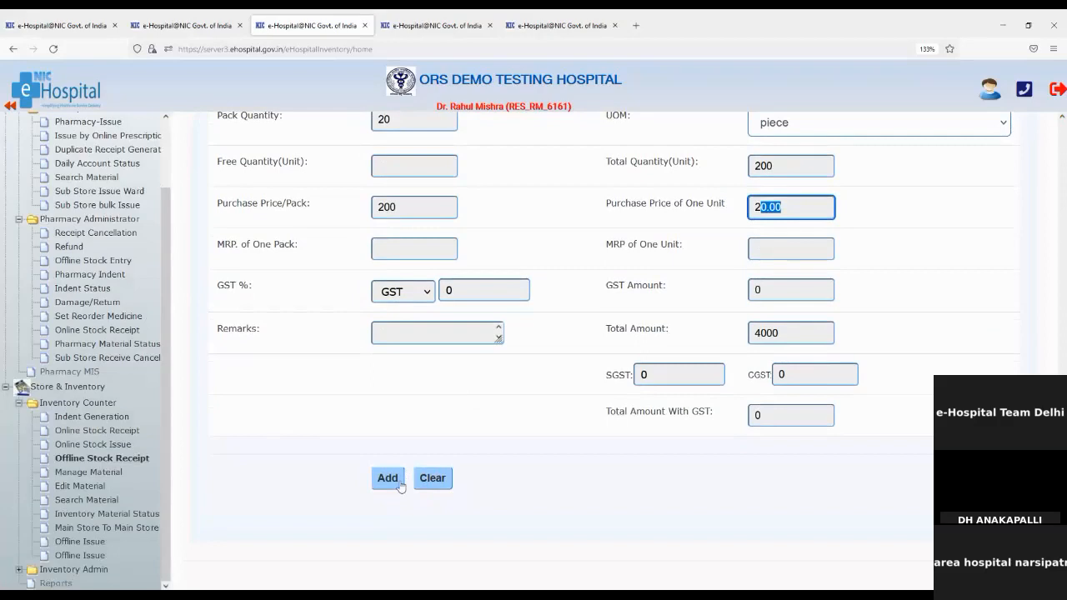
{"action": "scroll", "coordinate": [725, 469], "scroll_direction": "up", "scroll_amount": 5}
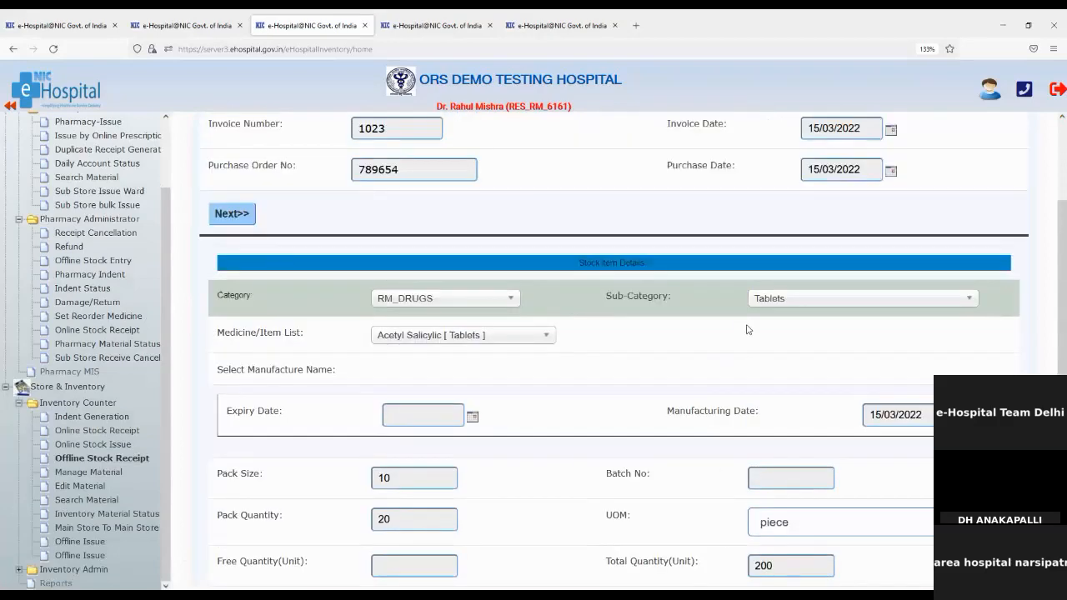
Enter batch number AC2145, try adding the item and dismiss the missing-expiry warning.
{"action": "left_click", "coordinate": [769, 482]}
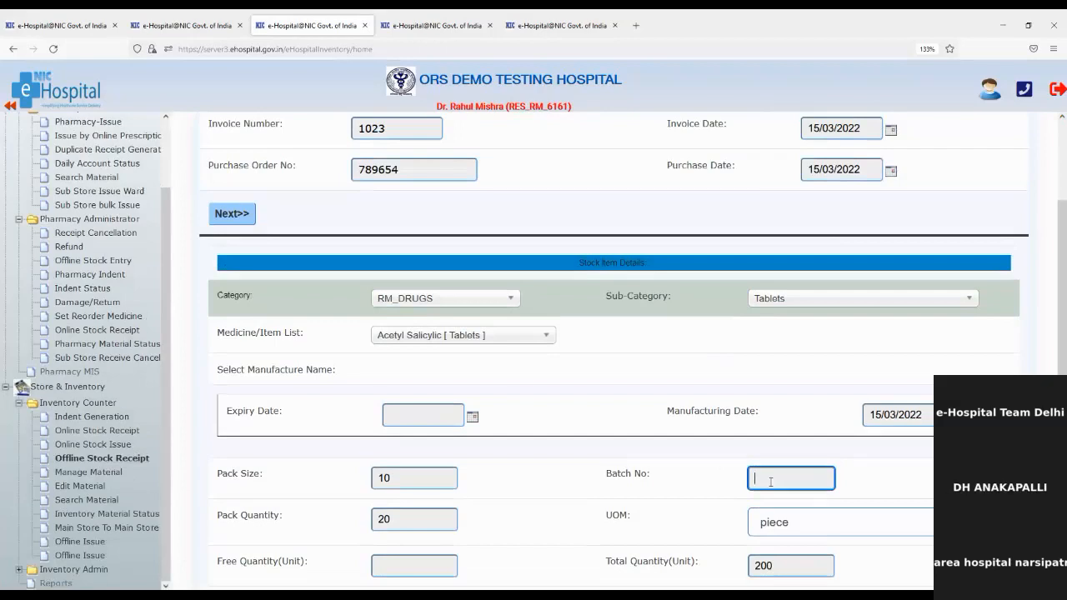
{"action": "type", "text": "AC2145"}
{"action": "scroll", "coordinate": [770, 481], "scroll_direction": "down", "scroll_amount": 5}
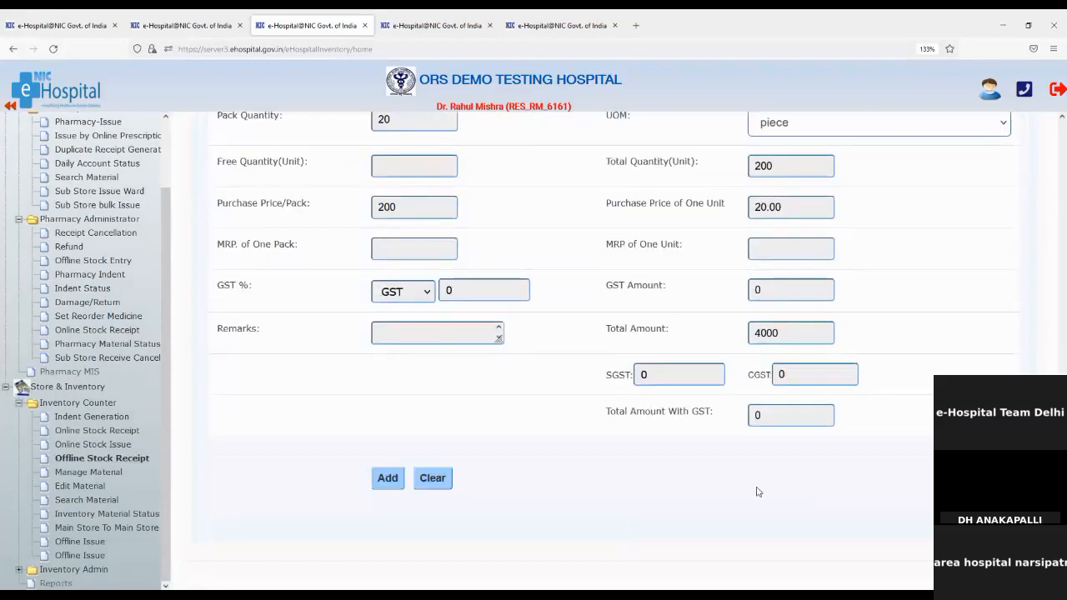
{"action": "left_click", "coordinate": [397, 485]}
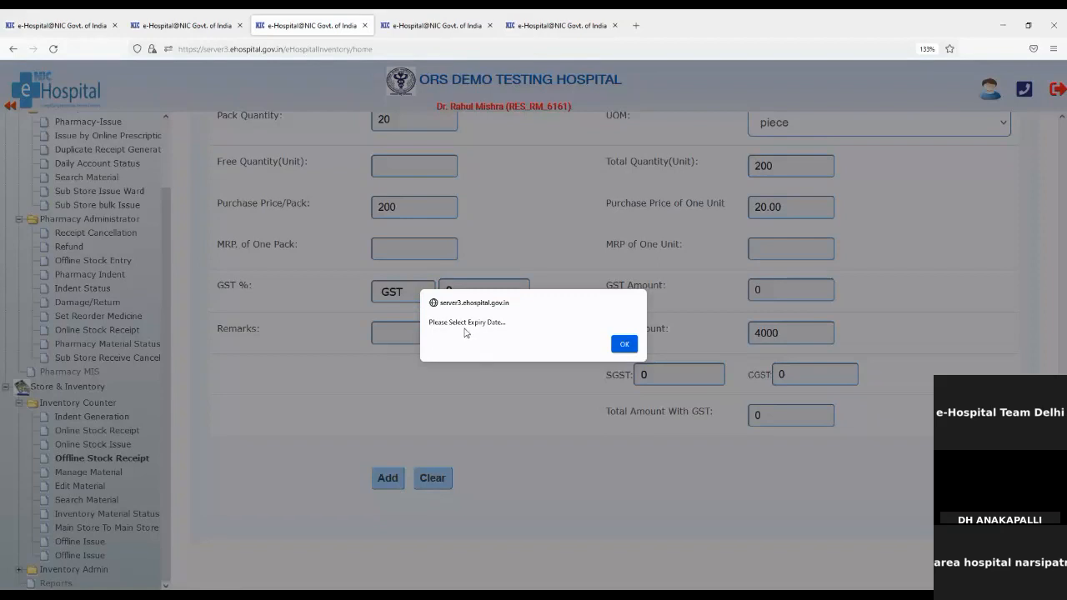
{"action": "left_click", "coordinate": [622, 348]}
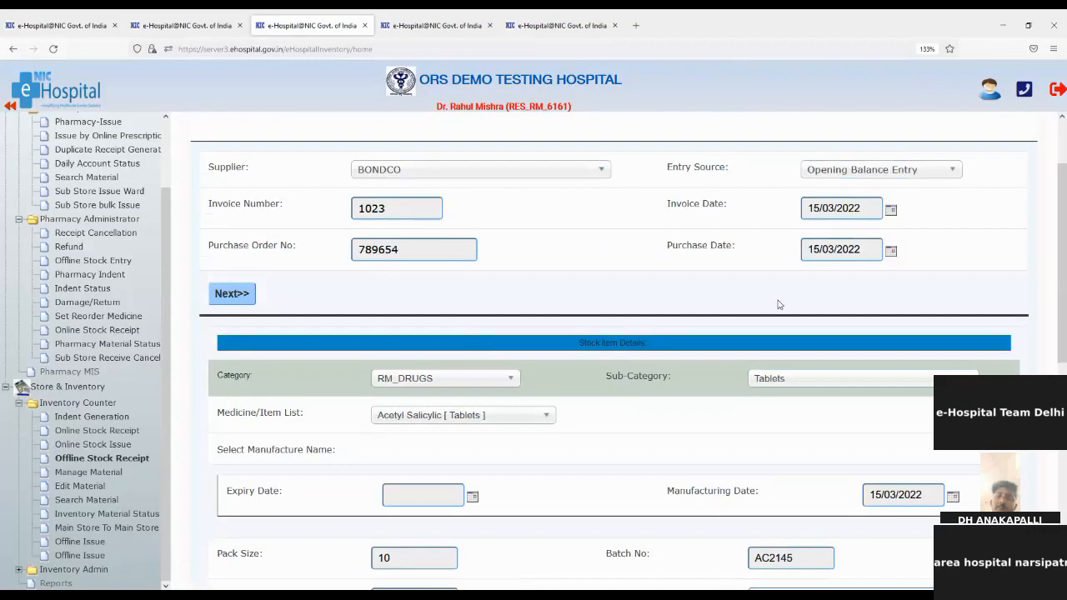
Set the expiry date to 24/03/2026 from the calendar.
{"action": "scroll", "coordinate": [780, 306], "scroll_direction": "down", "scroll_amount": 2}
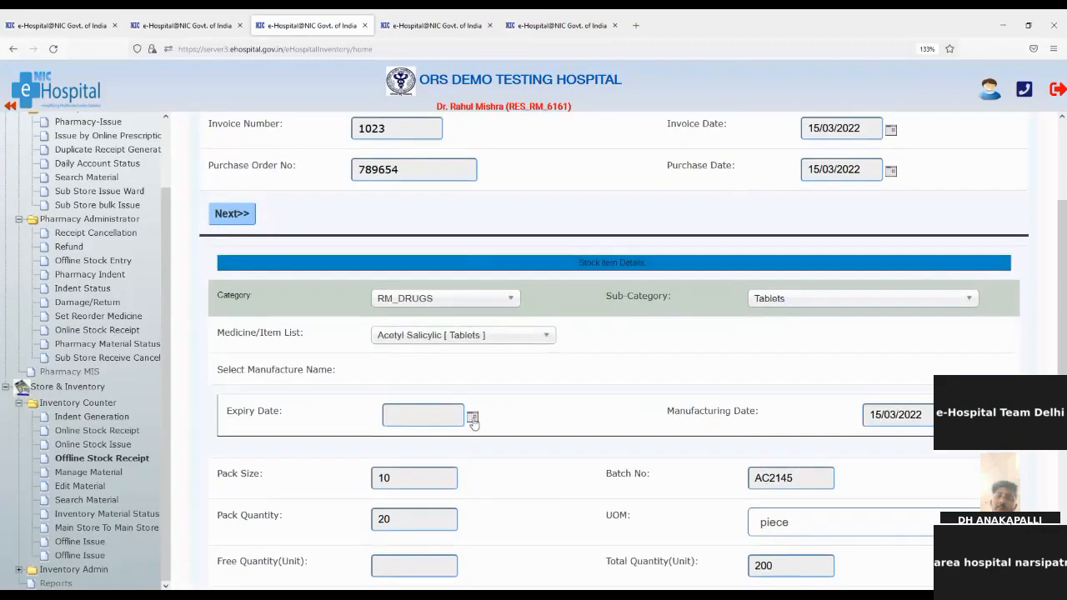
{"action": "left_click", "coordinate": [473, 417]}
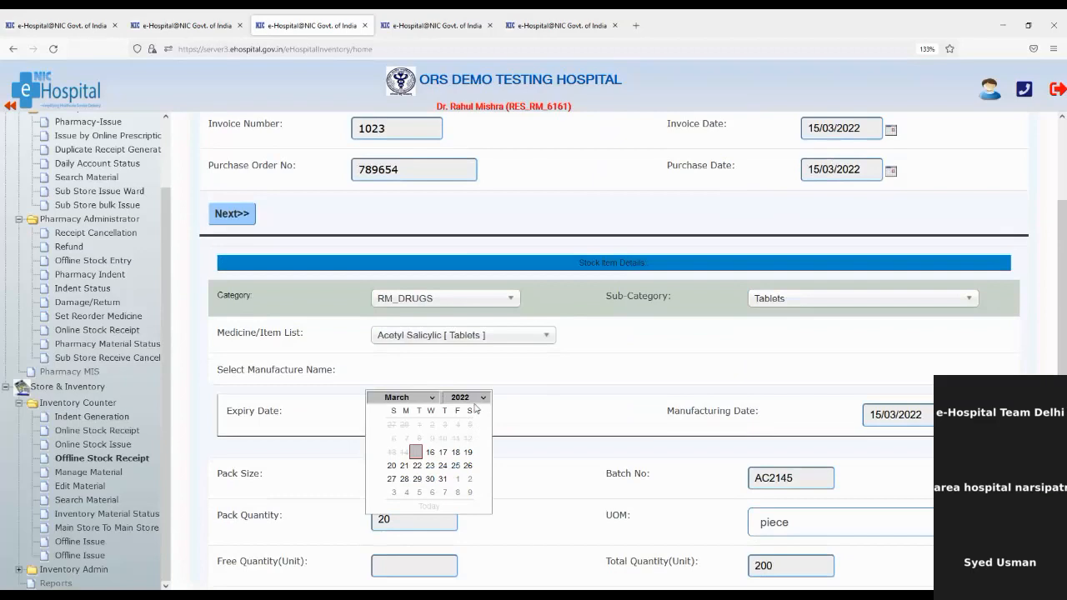
{"action": "left_click", "coordinate": [472, 504]}
{"action": "left_click", "coordinate": [417, 467]}
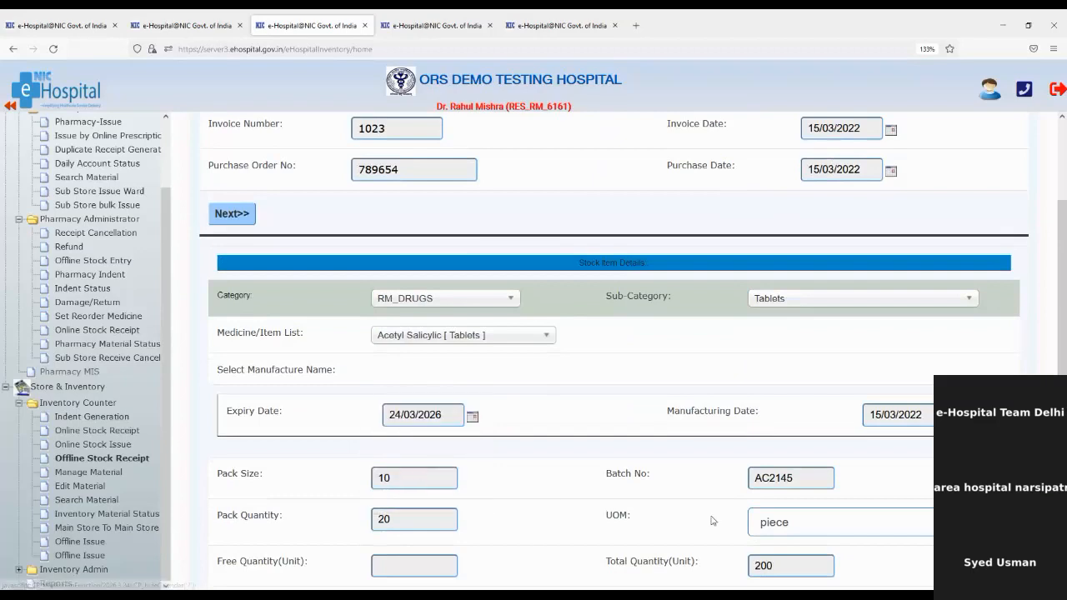
{"action": "scroll", "coordinate": [712, 521], "scroll_direction": "down", "scroll_amount": 10}
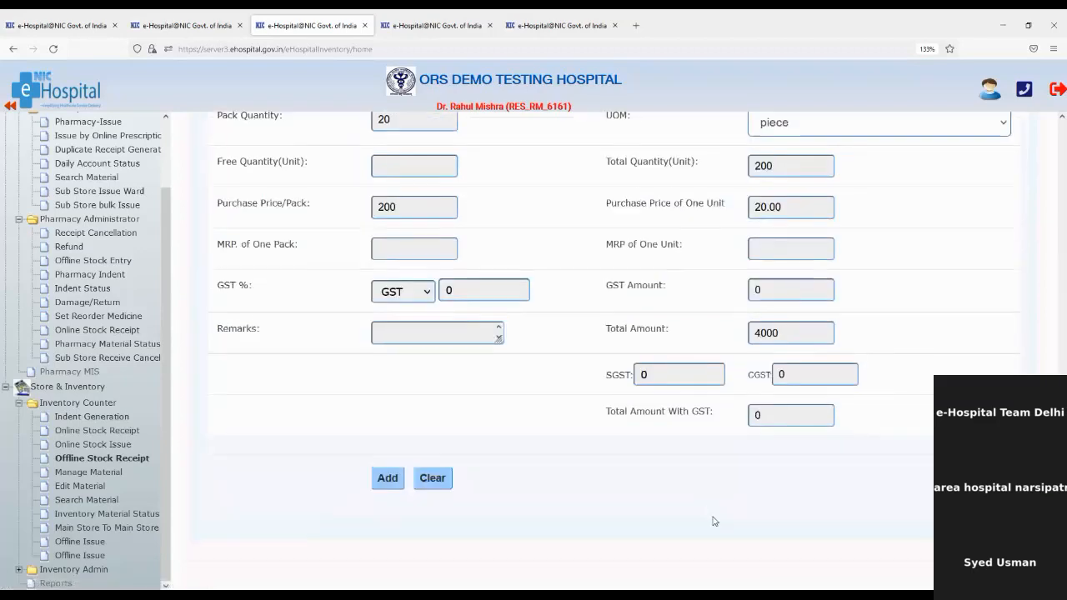
Add Acetyl Salicylic batch AC2145 (quantity 200) to stock, then answer No in the Received Material Details dialog.
{"action": "left_click", "coordinate": [386, 477]}
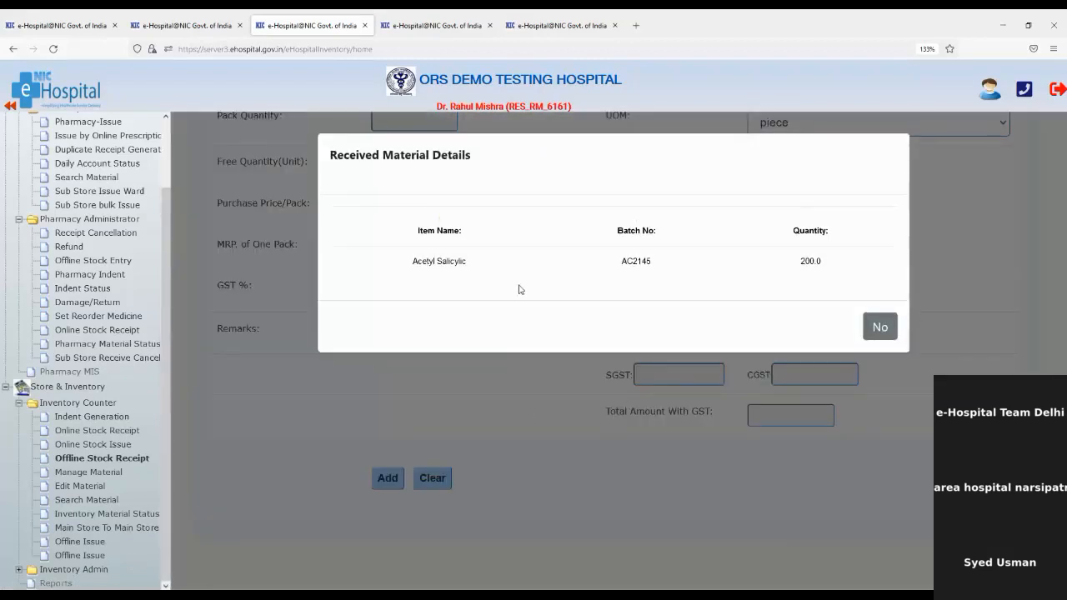
{"action": "left_click_drag", "start_coordinate": [414, 263], "coordinate": [839, 273]}
{"action": "left_click", "coordinate": [845, 275]}
{"action": "left_click", "coordinate": [873, 367]}
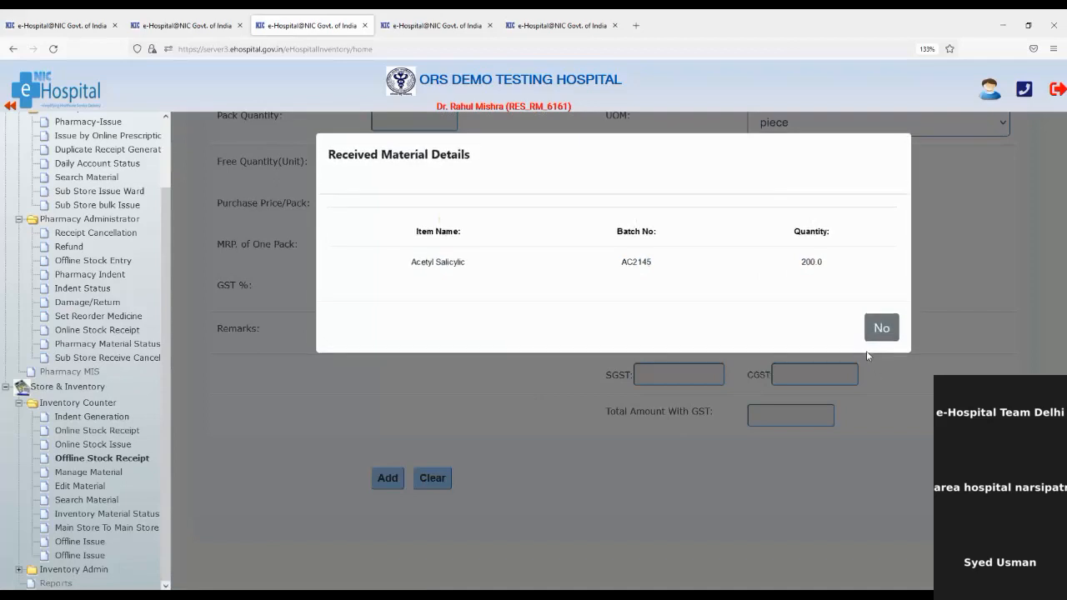
{"action": "left_click", "coordinate": [894, 334]}
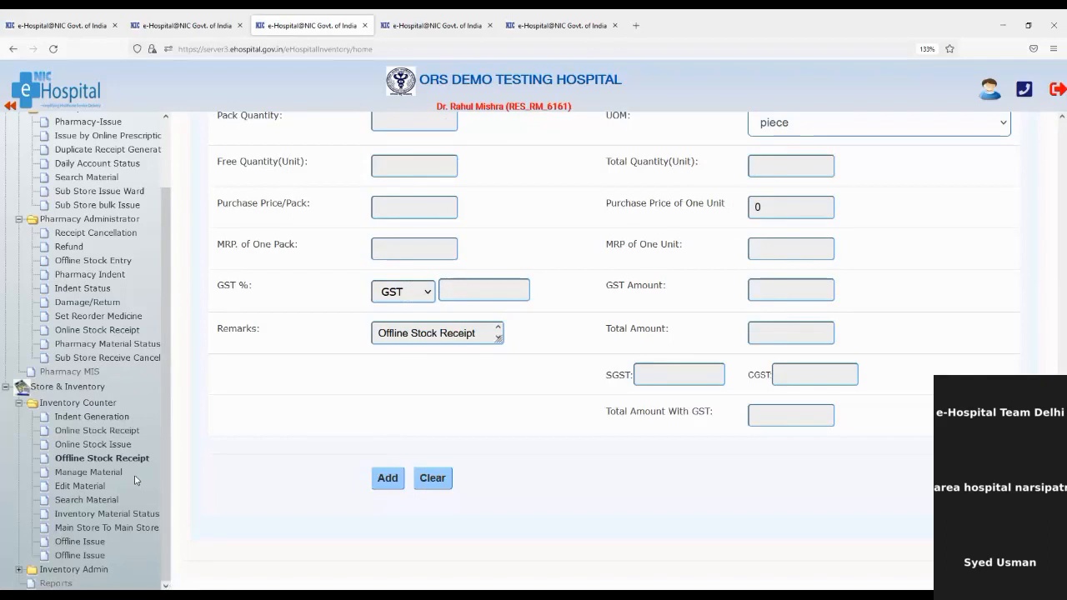
{"action": "scroll", "coordinate": [136, 480], "scroll_direction": "up", "scroll_amount": 2}
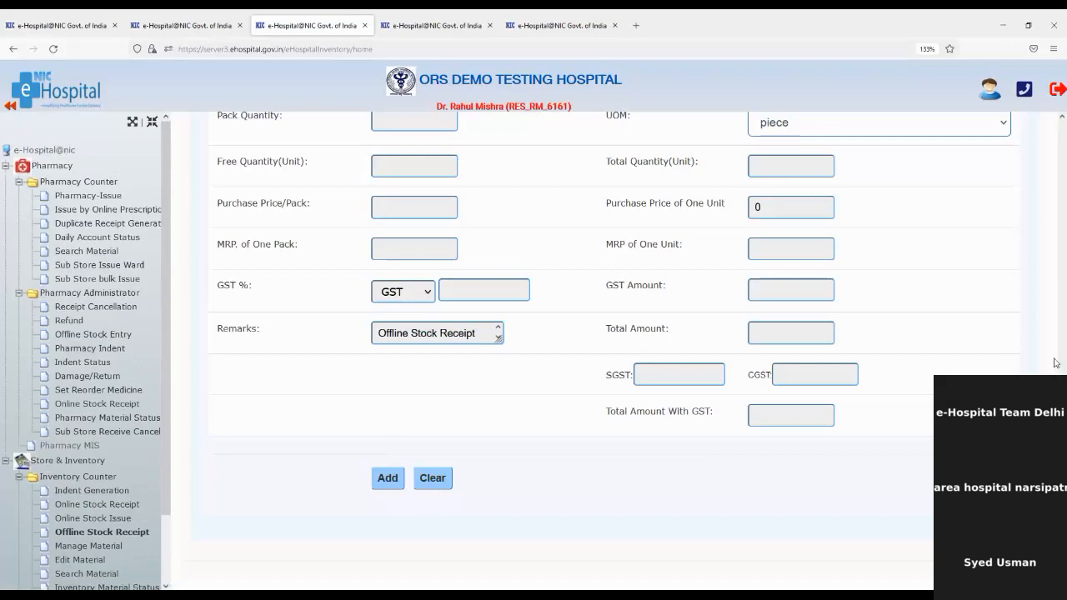
{"action": "left_click", "coordinate": [18, 28]}
{"action": "left_click", "coordinate": [52, 50]}
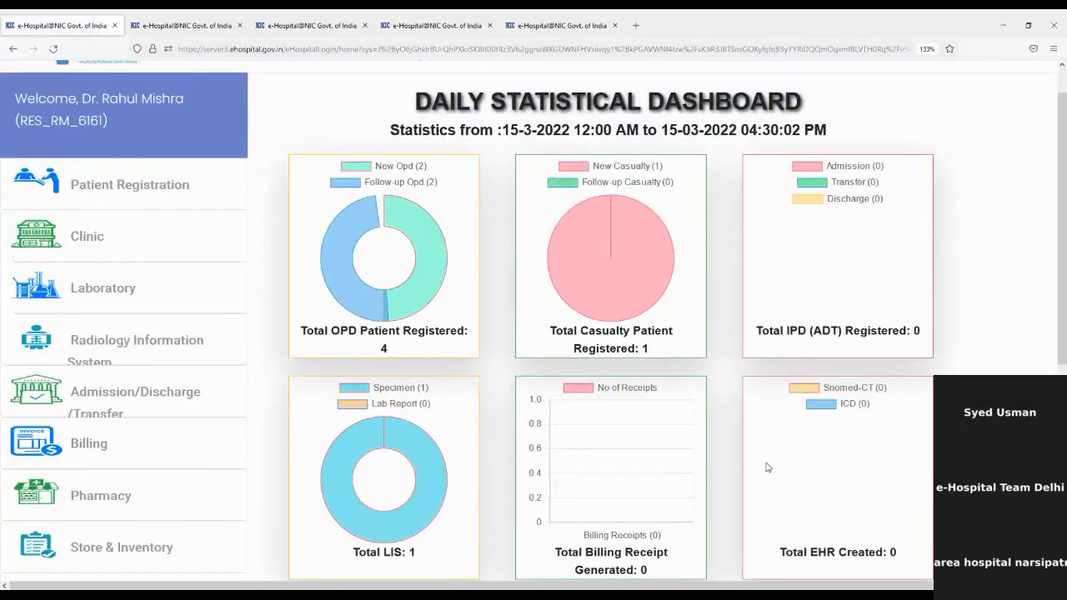
{"action": "scroll", "coordinate": [767, 468], "scroll_direction": "up", "scroll_amount": 1}
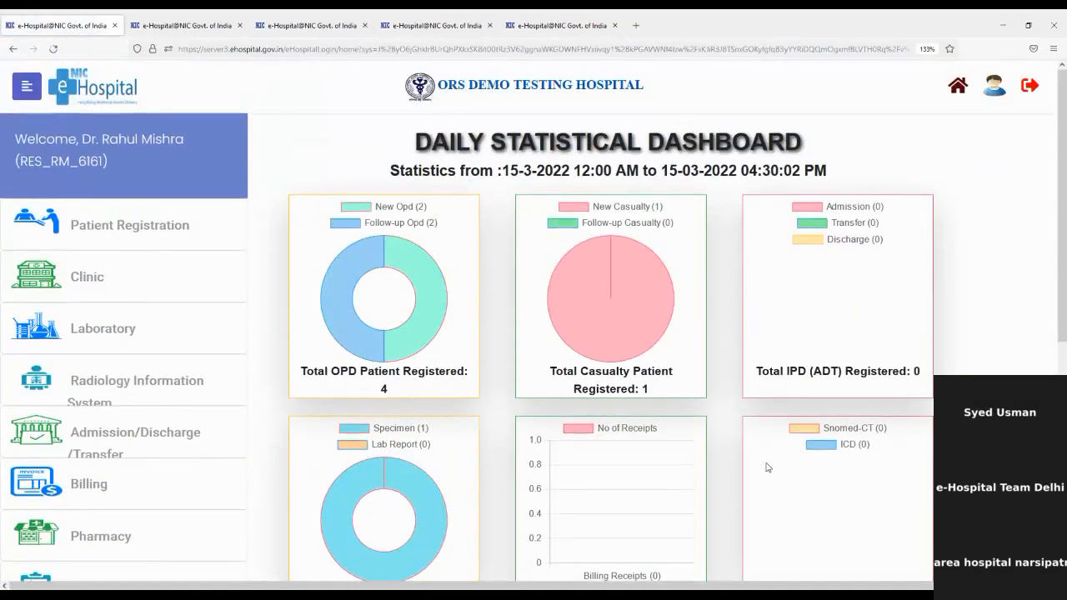
{"action": "left_click", "coordinate": [551, 19]}
{"action": "left_click", "coordinate": [468, 20]}
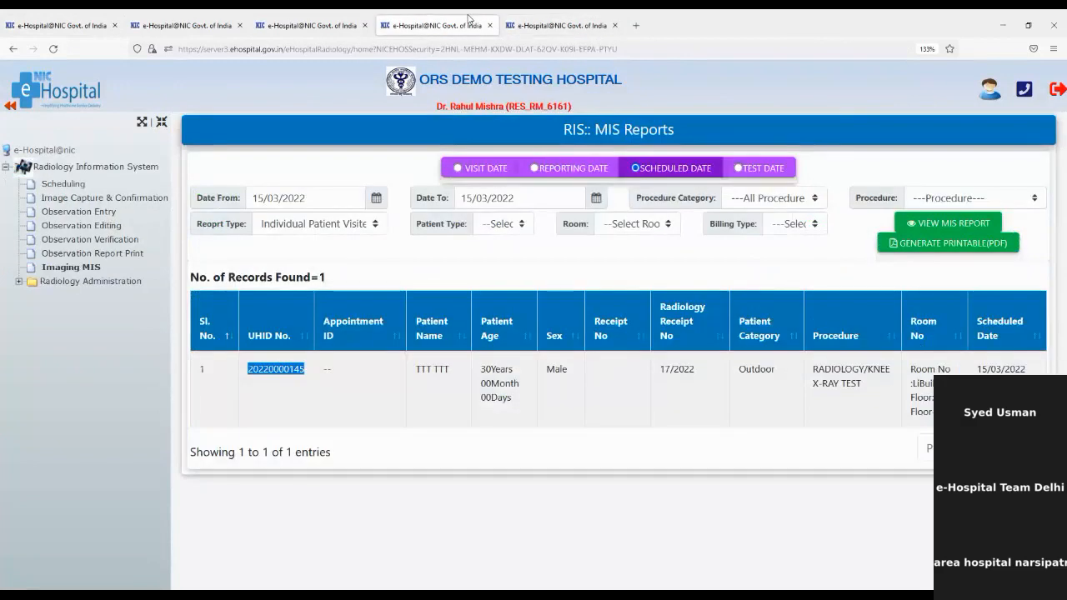
{"action": "left_click", "coordinate": [358, 20]}
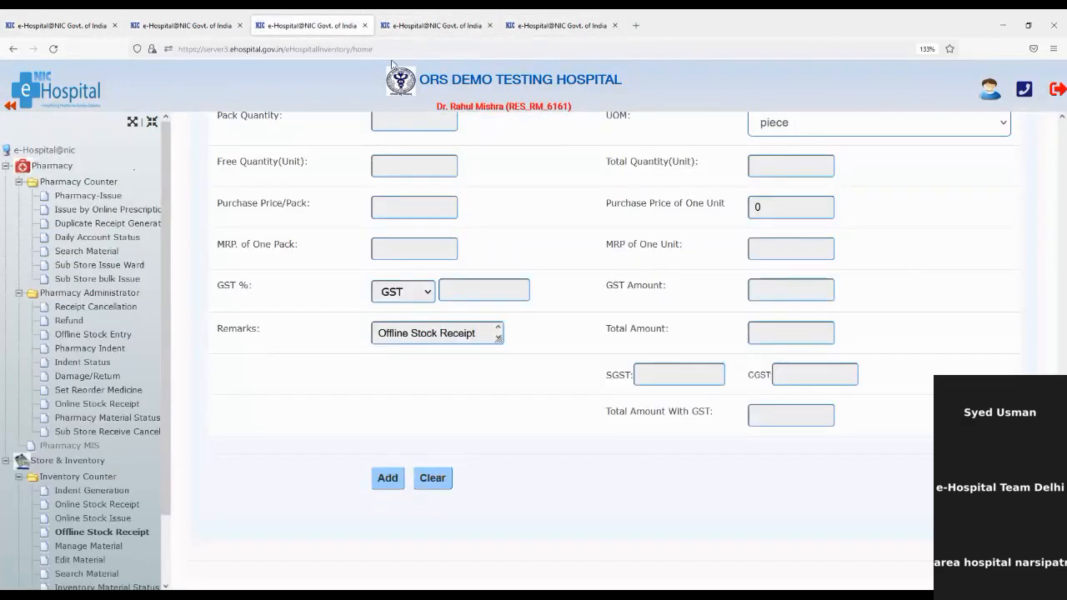
{"action": "scroll", "coordinate": [552, 380], "scroll_direction": "up", "scroll_amount": 6}
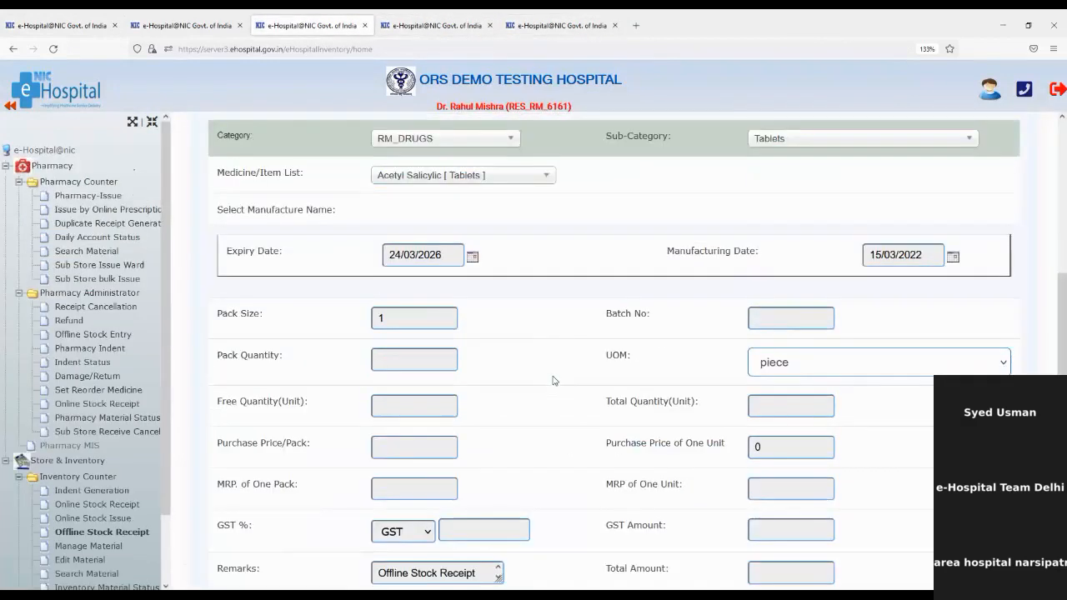